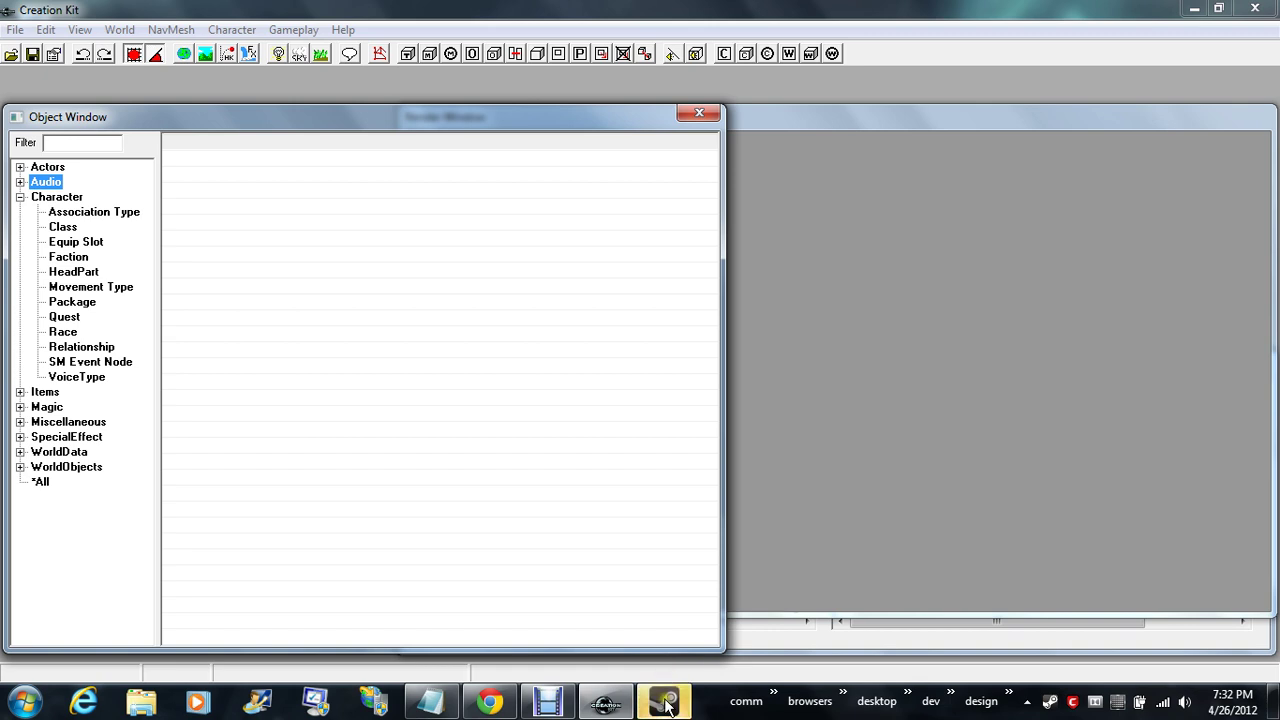
- Browse the Association Type and Class entries of the Character category in the object tree
mouse_move(666, 706)
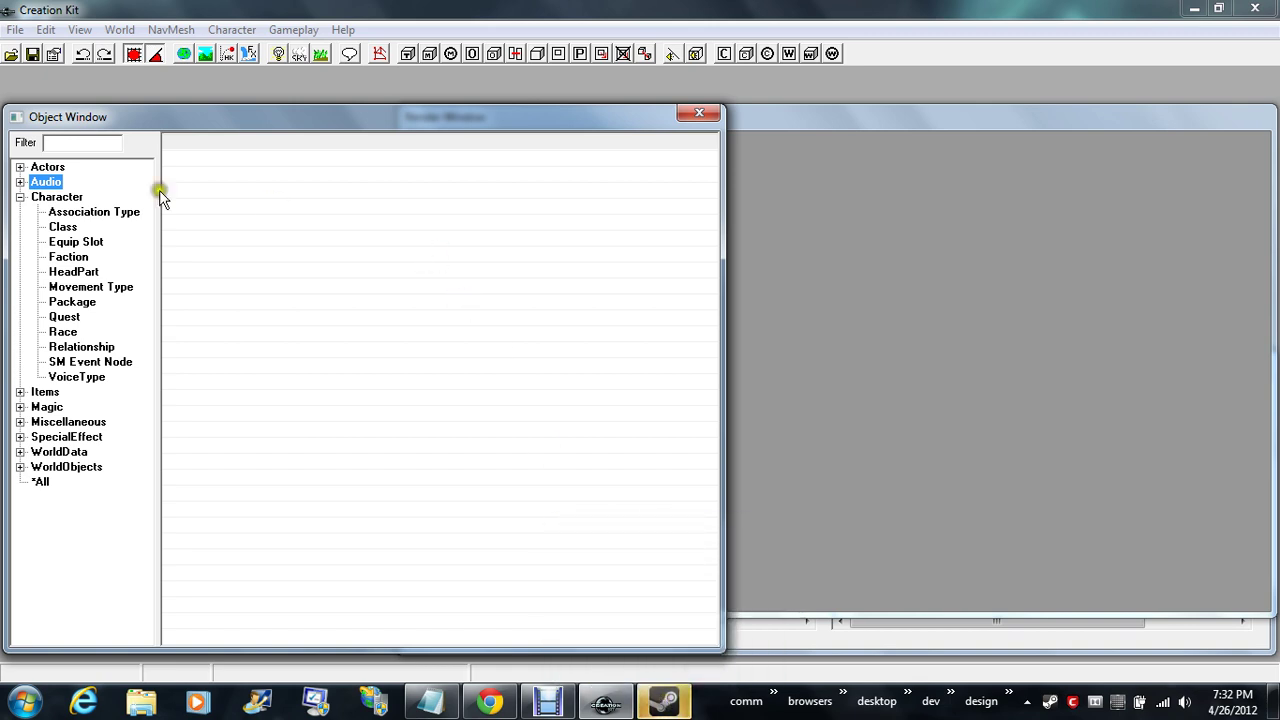
click(57, 200)
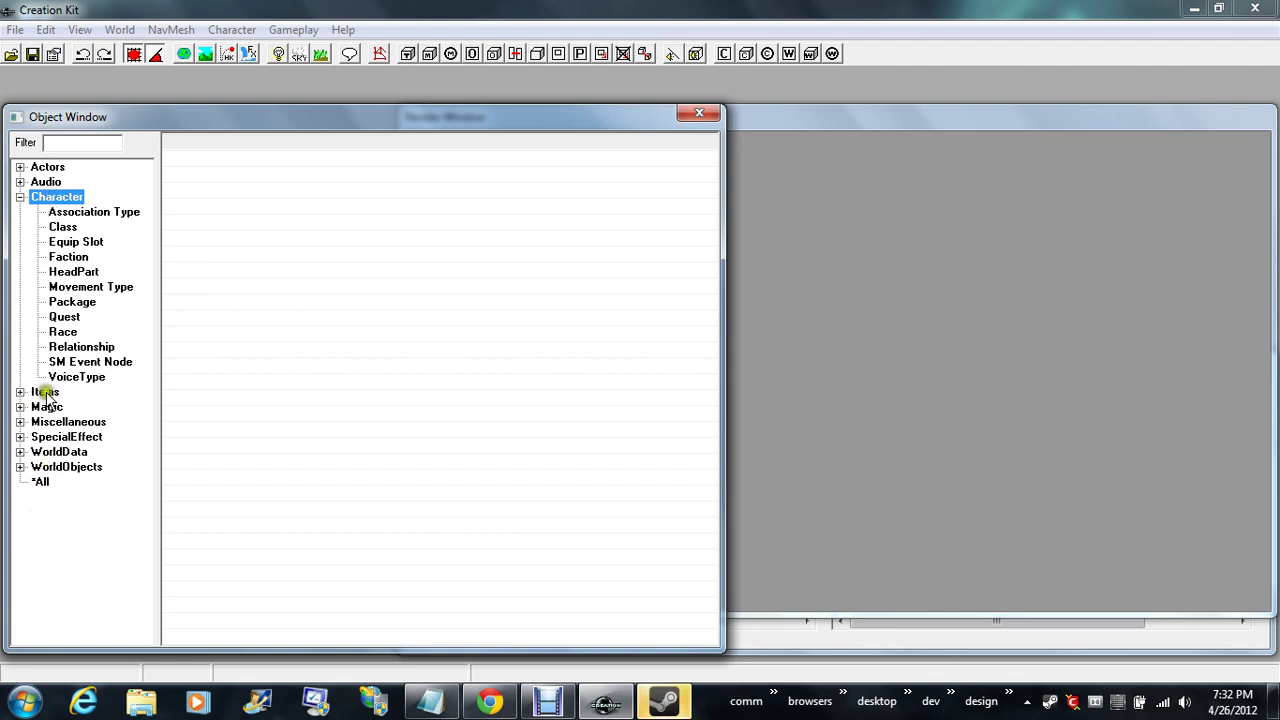
click(78, 213)
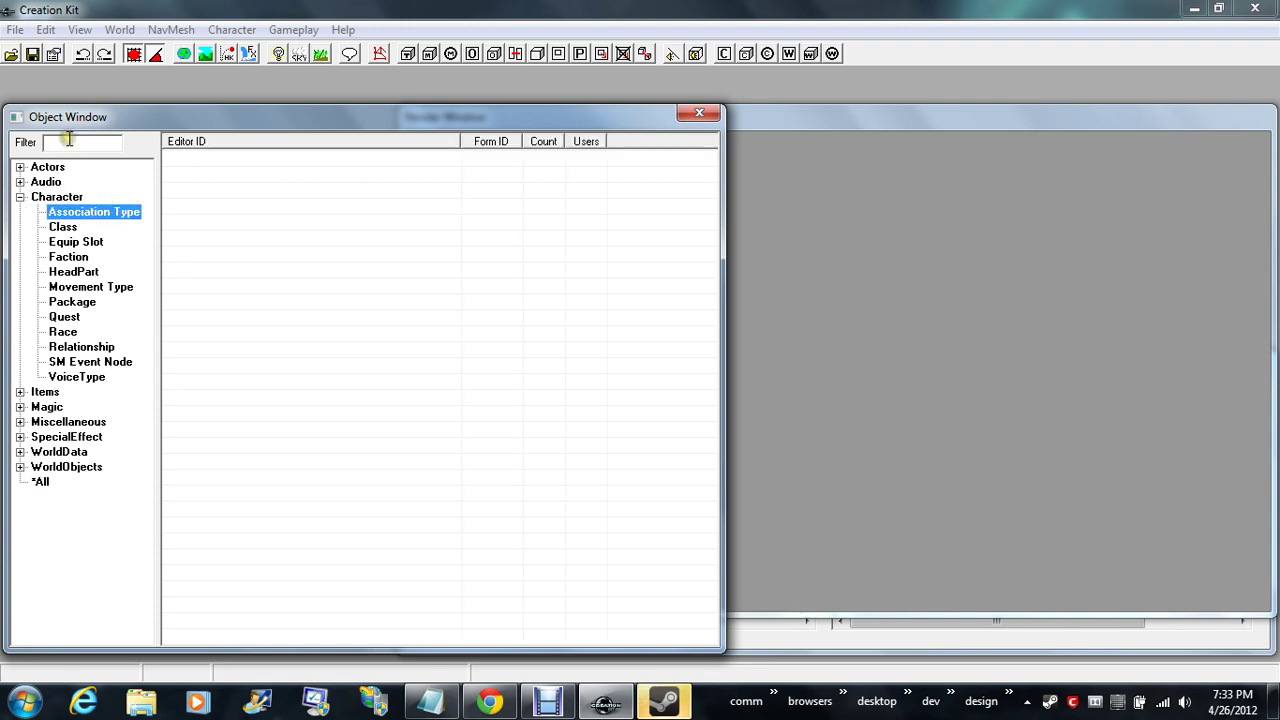
click(64, 228)
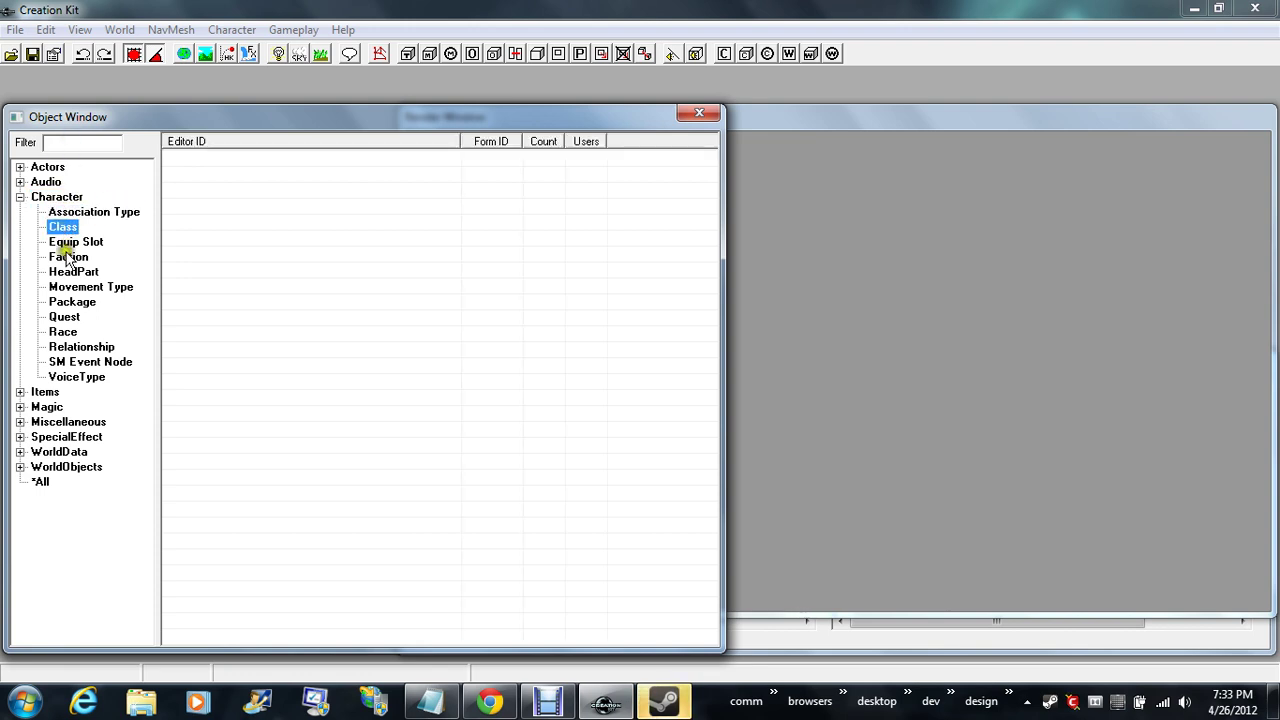
- Load the plugin testspace.esp as the active file
click(15, 29)
click(40, 48)
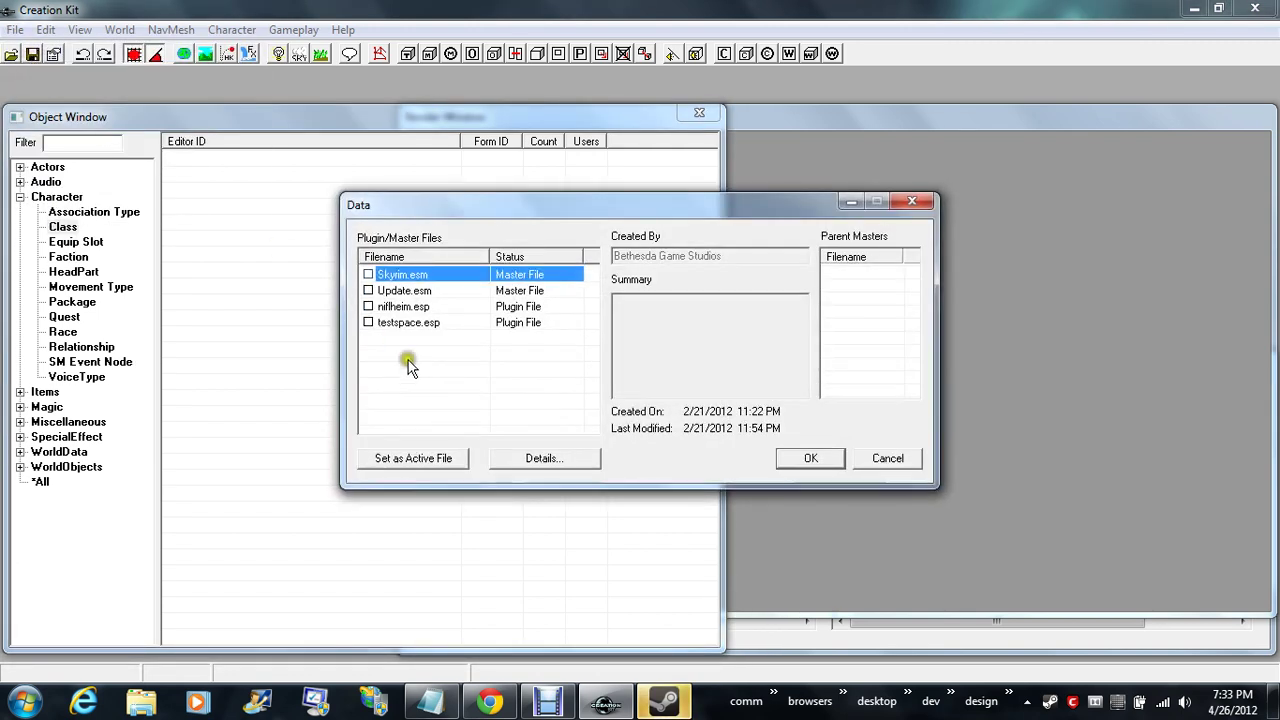
double_click(367, 323)
click(428, 459)
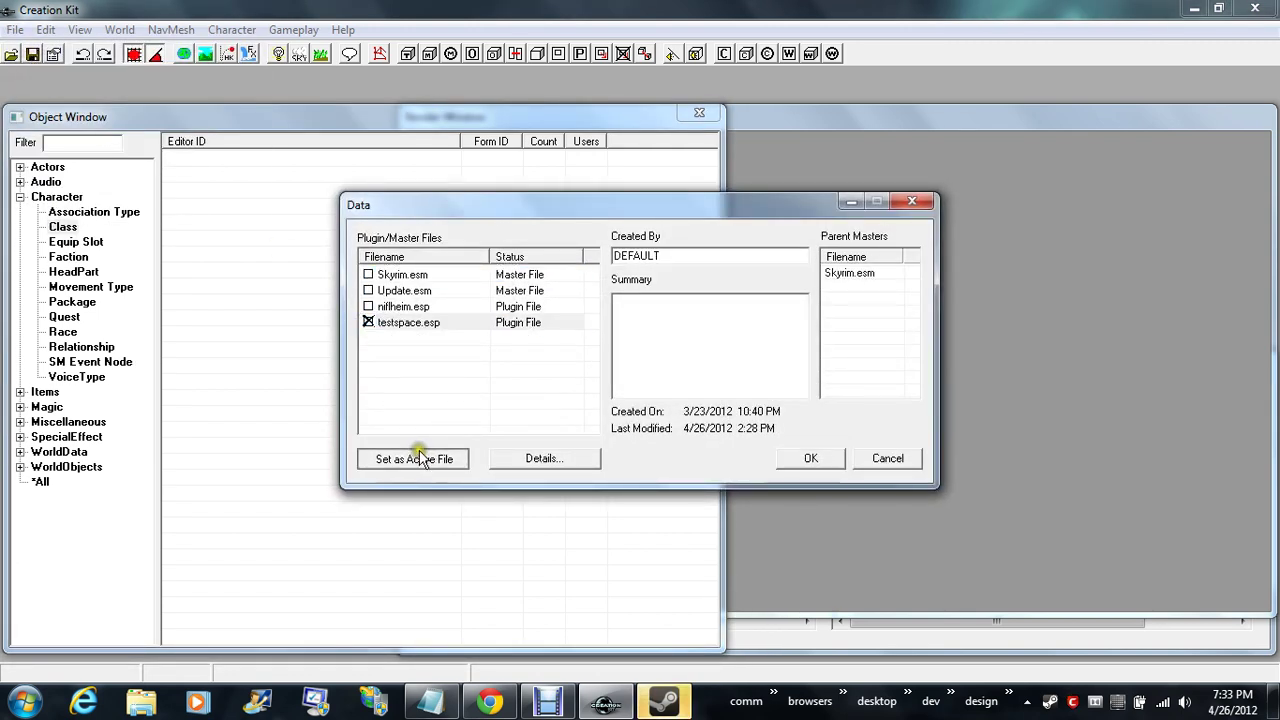
click(800, 463)
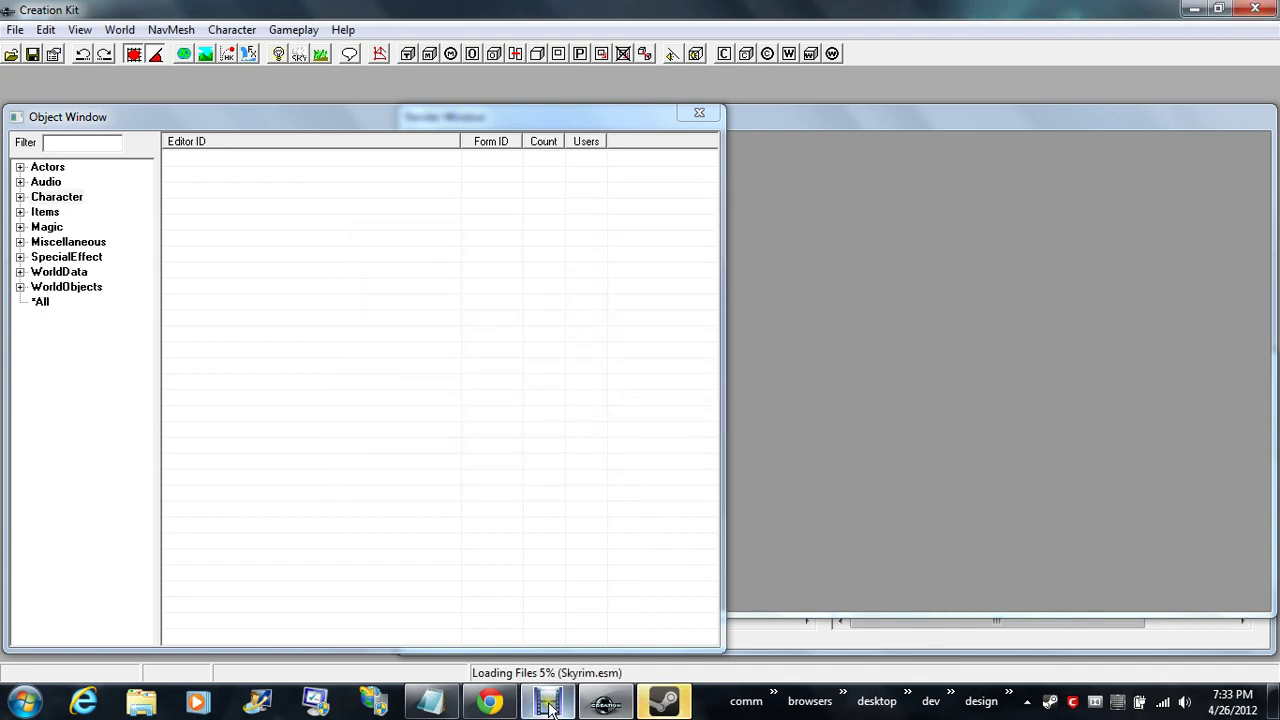
mouse_move(562, 703)
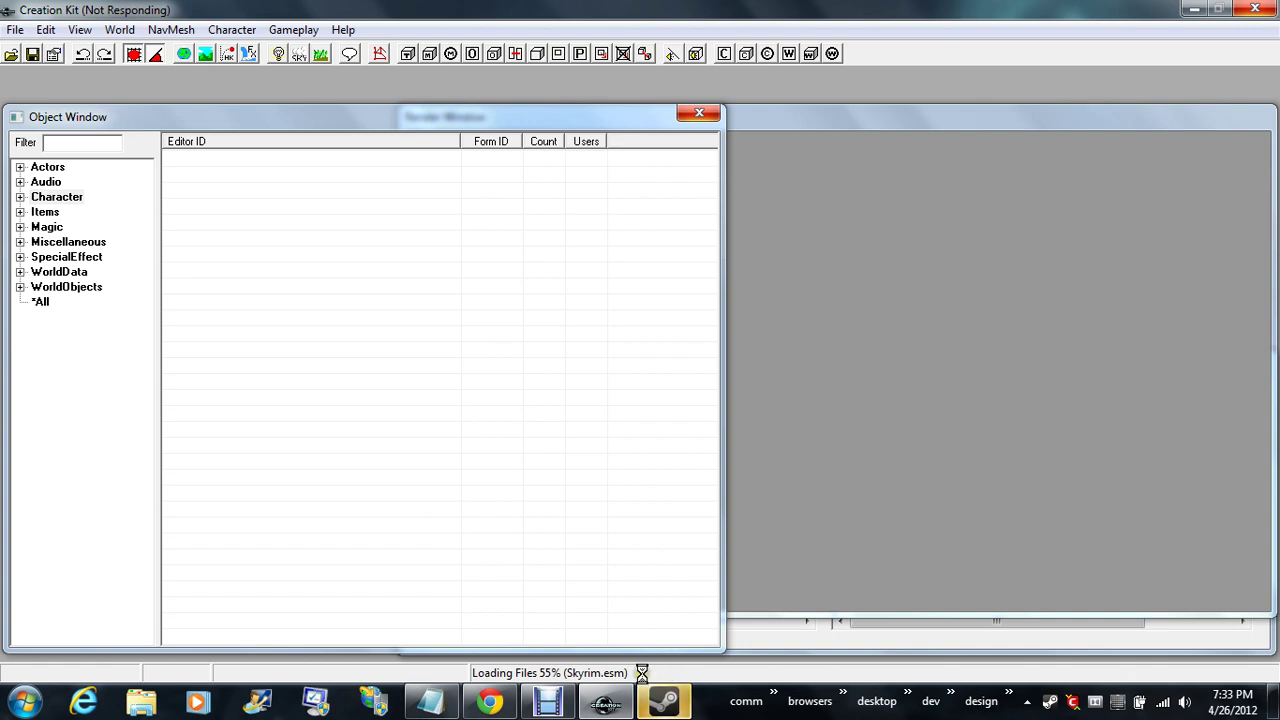
click(546, 705)
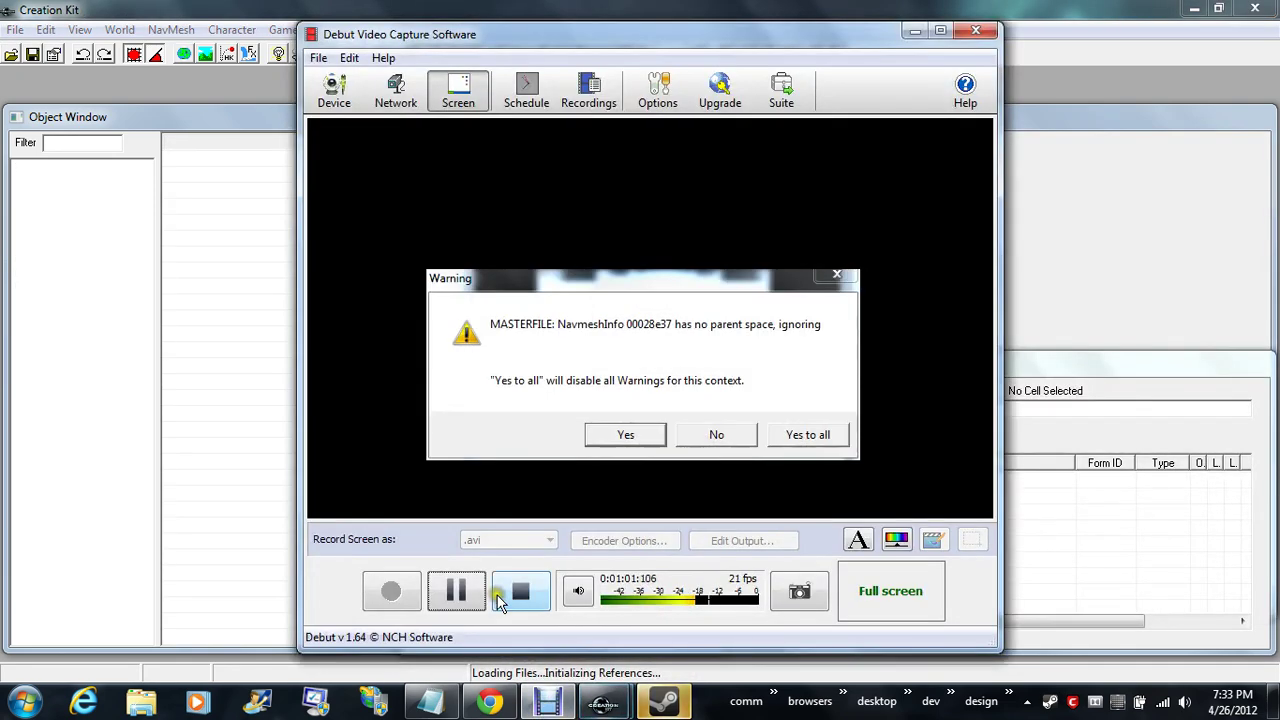
click(471, 591)
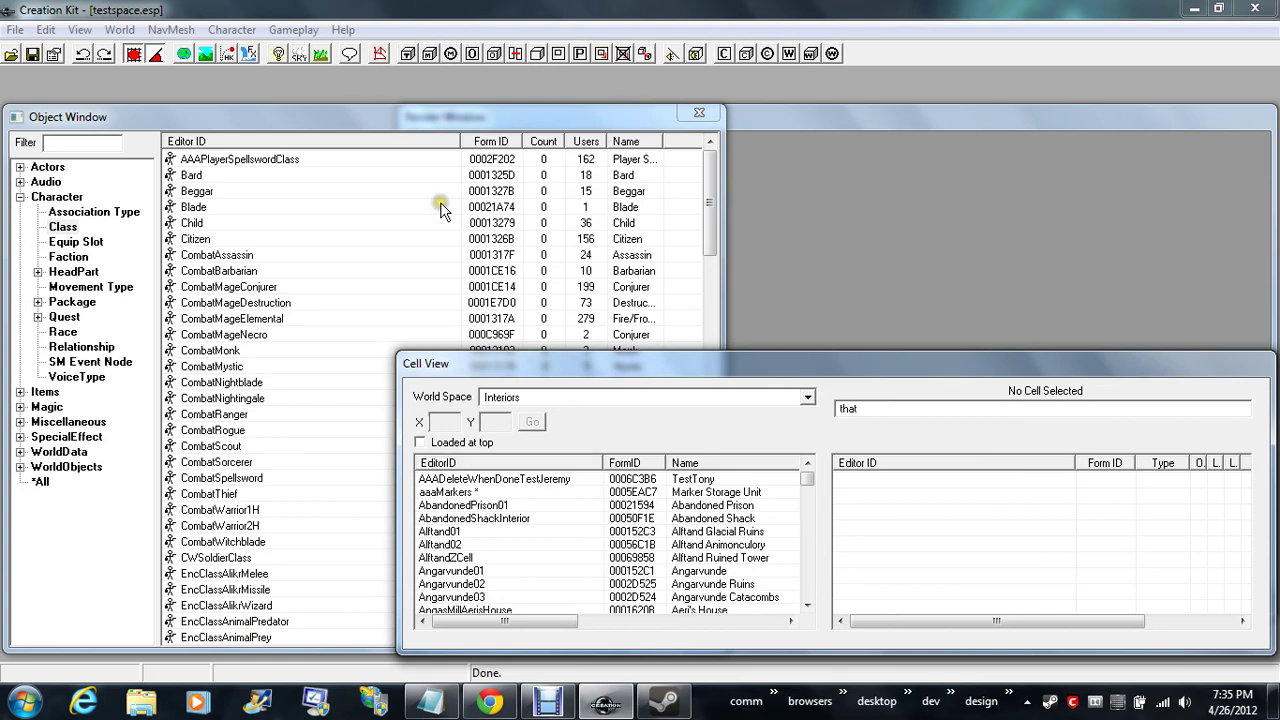
- Bring the Object Window to the front and list the Character category's association types
click(500, 121)
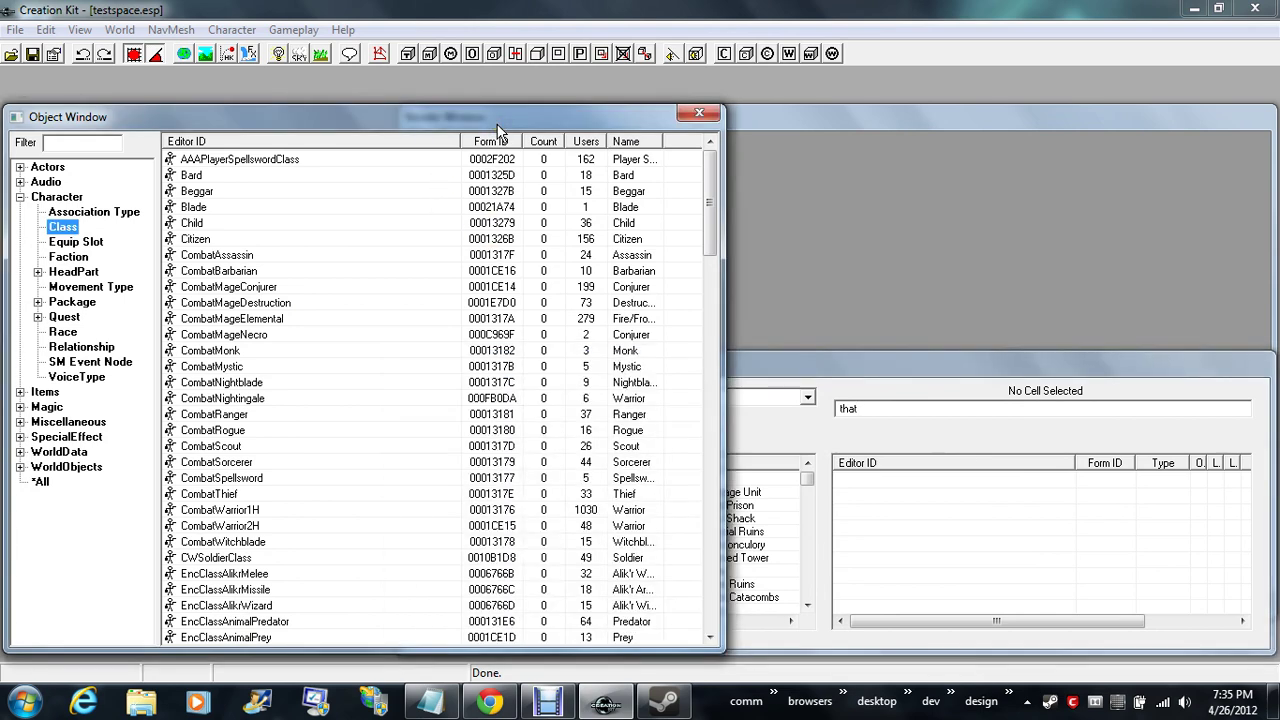
click(75, 199)
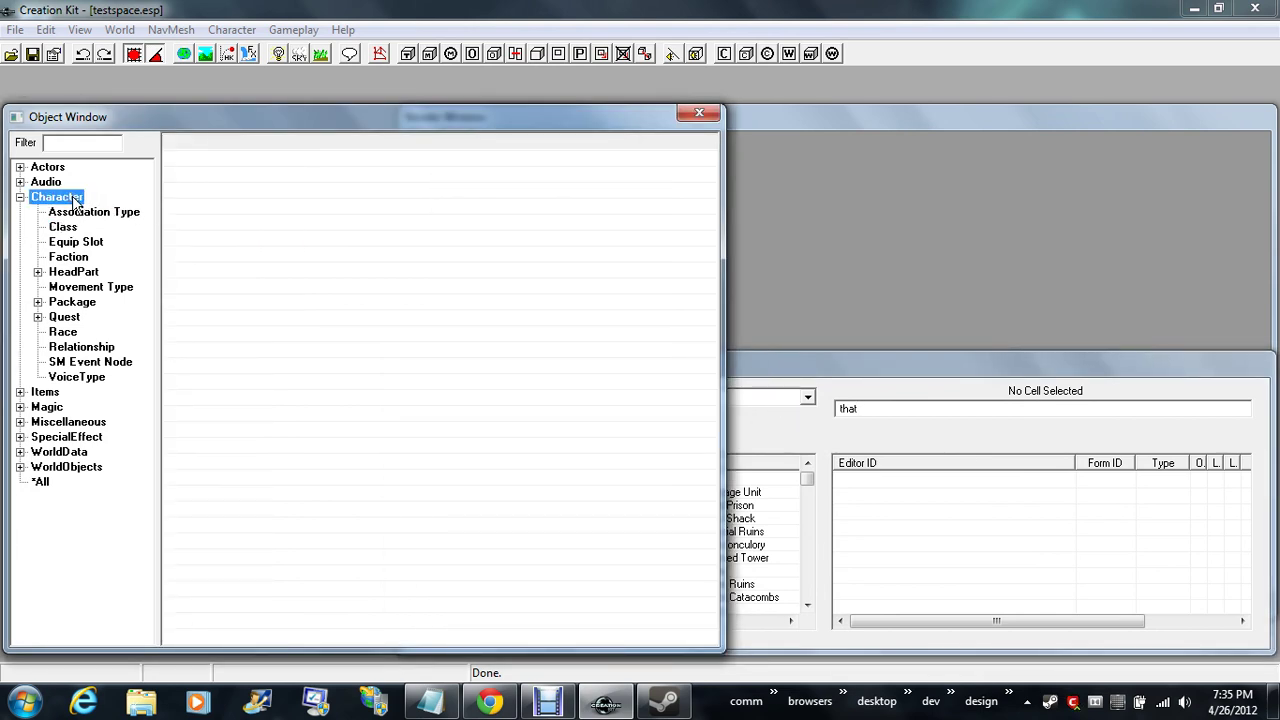
click(75, 215)
- Go through the list of association types from AuntUncle down to Spouse to examine the available relationships
click(215, 162)
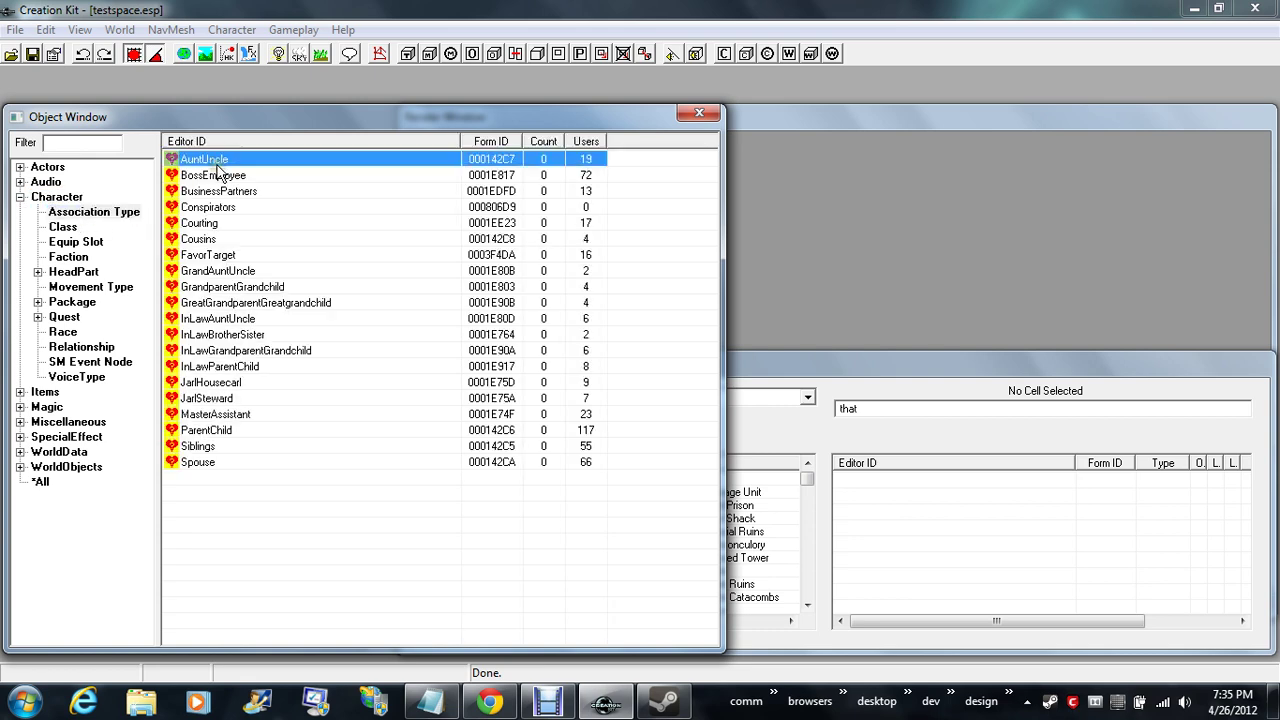
click(208, 178)
click(198, 193)
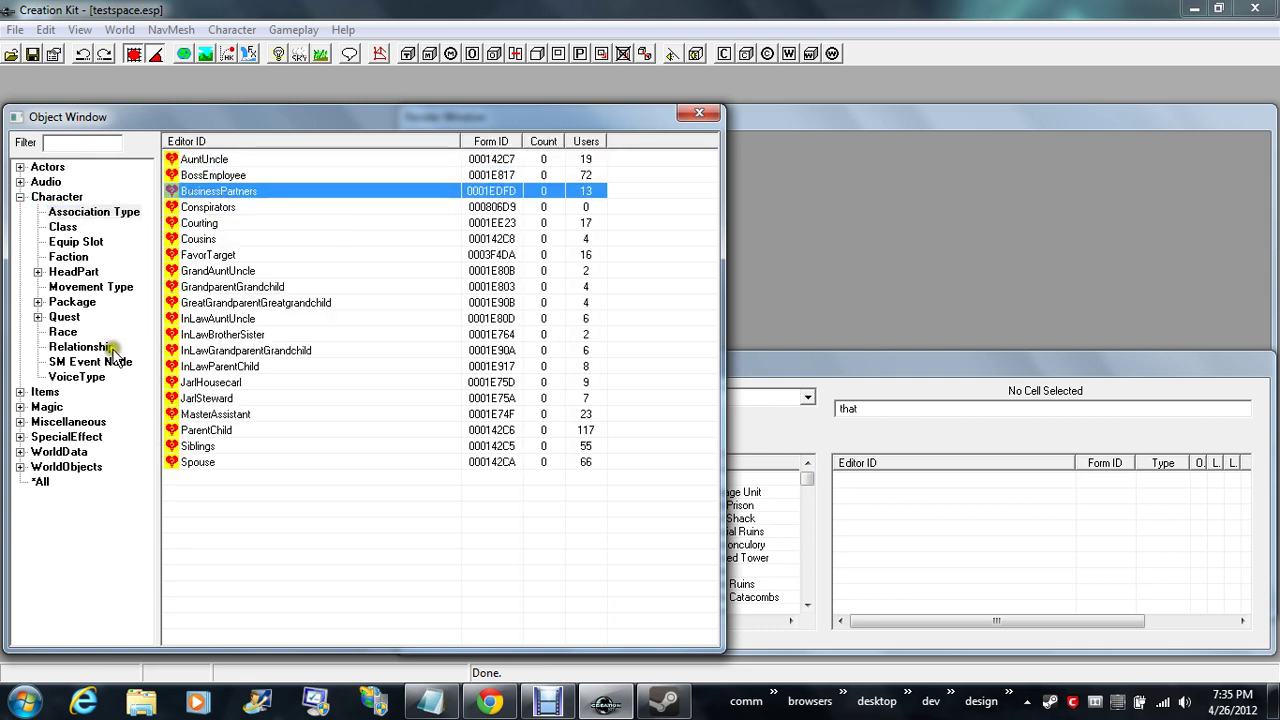
click(206, 160)
click(212, 176)
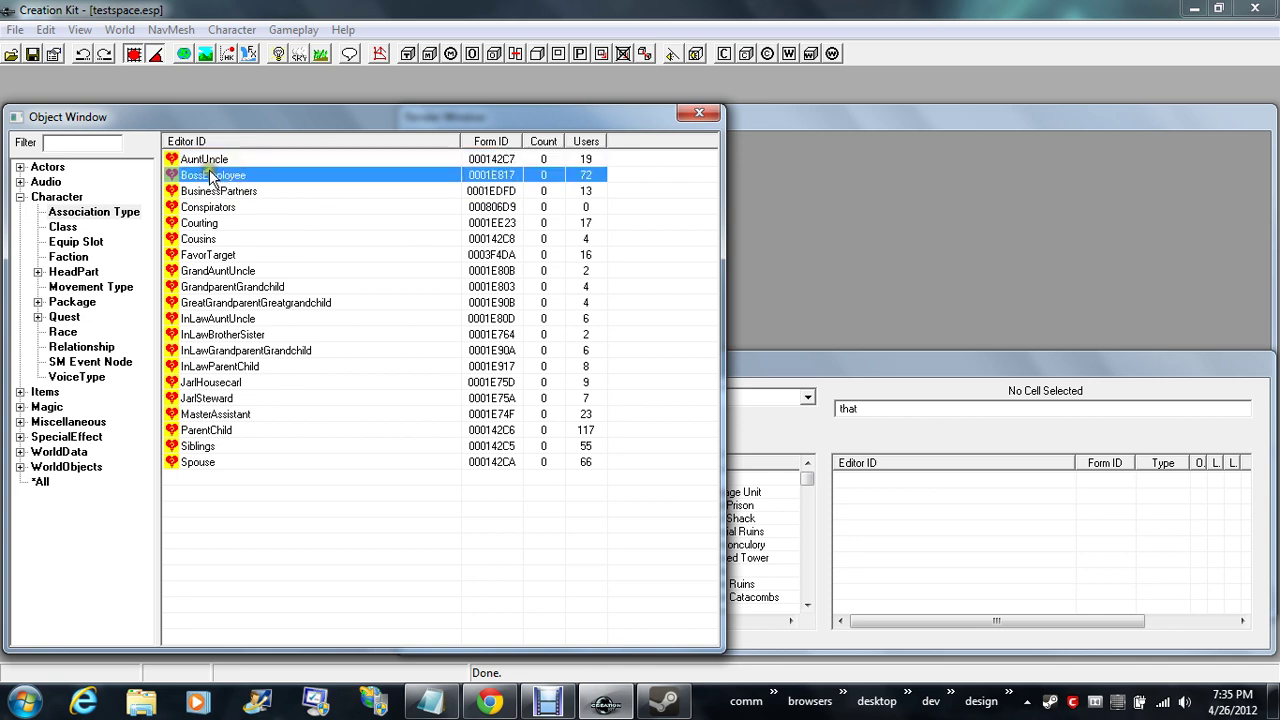
click(203, 192)
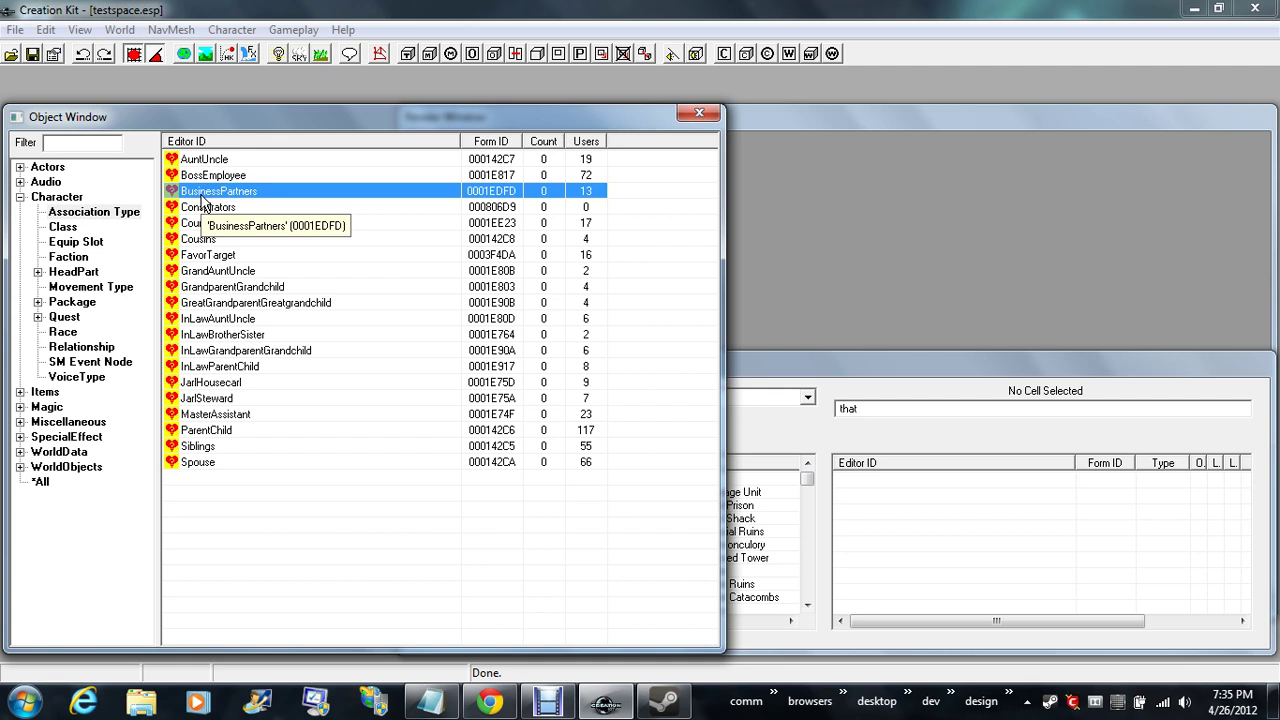
click(210, 160)
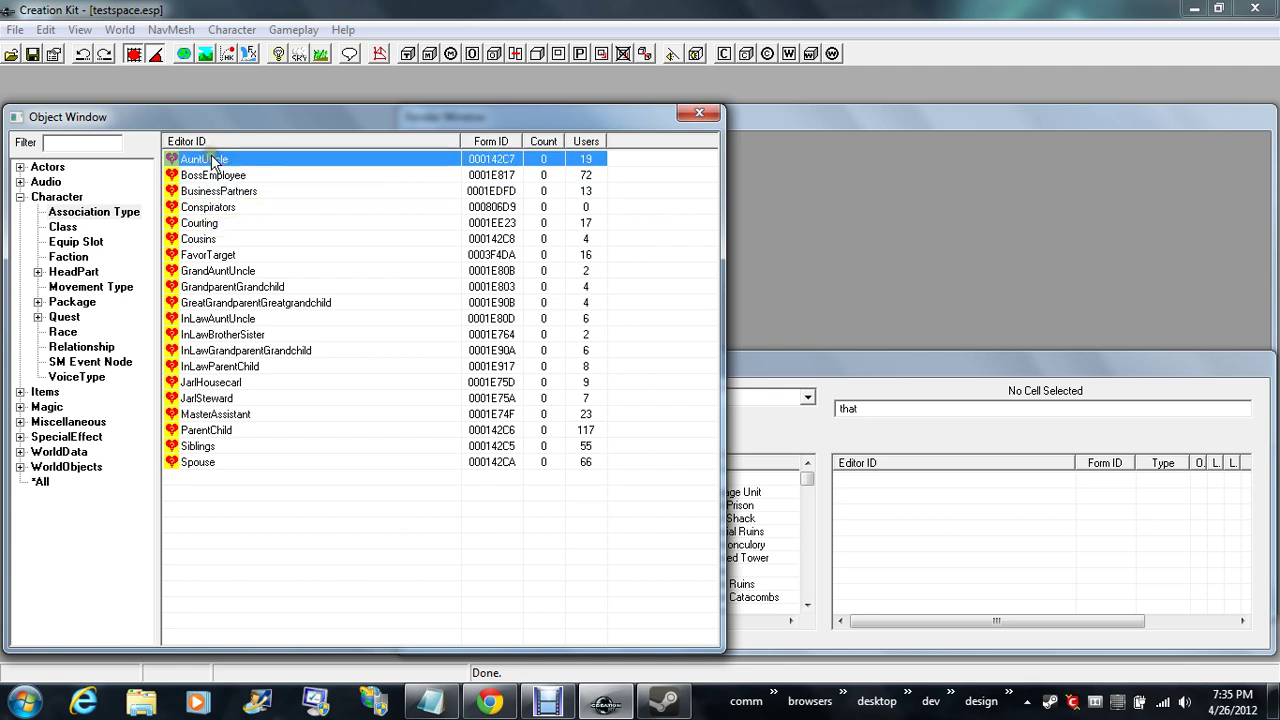
click(215, 176)
click(218, 192)
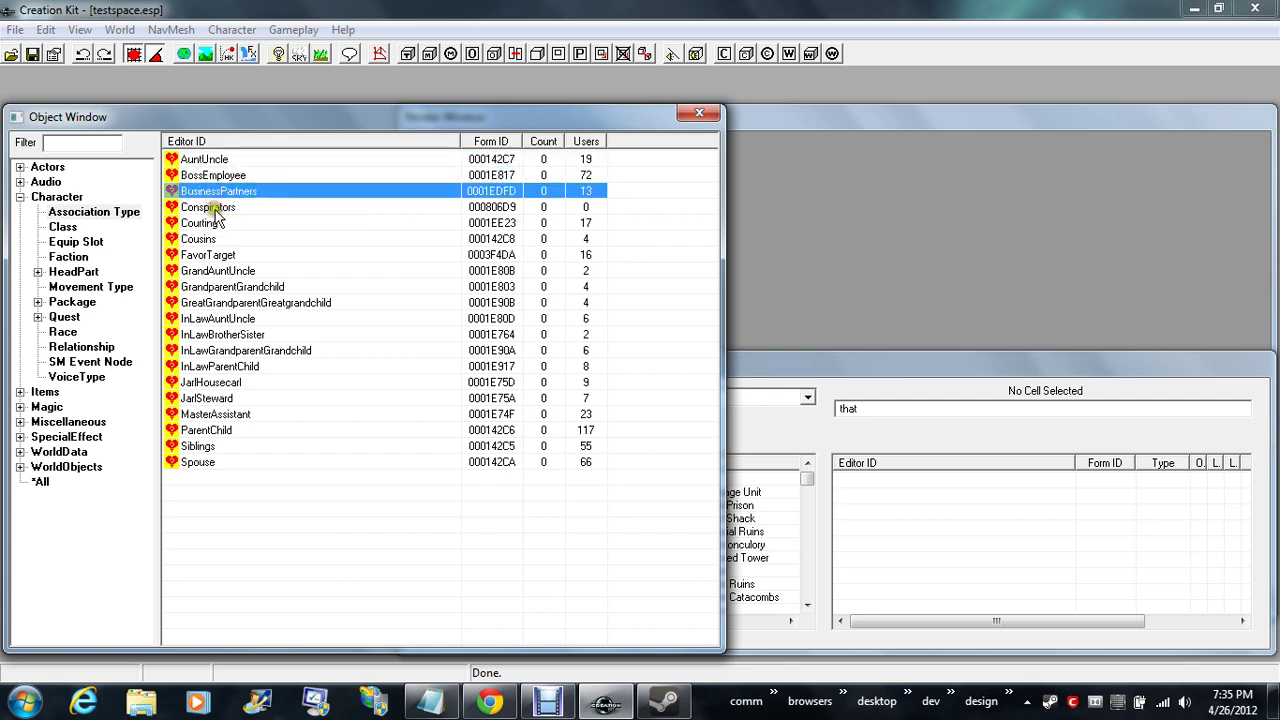
click(215, 207)
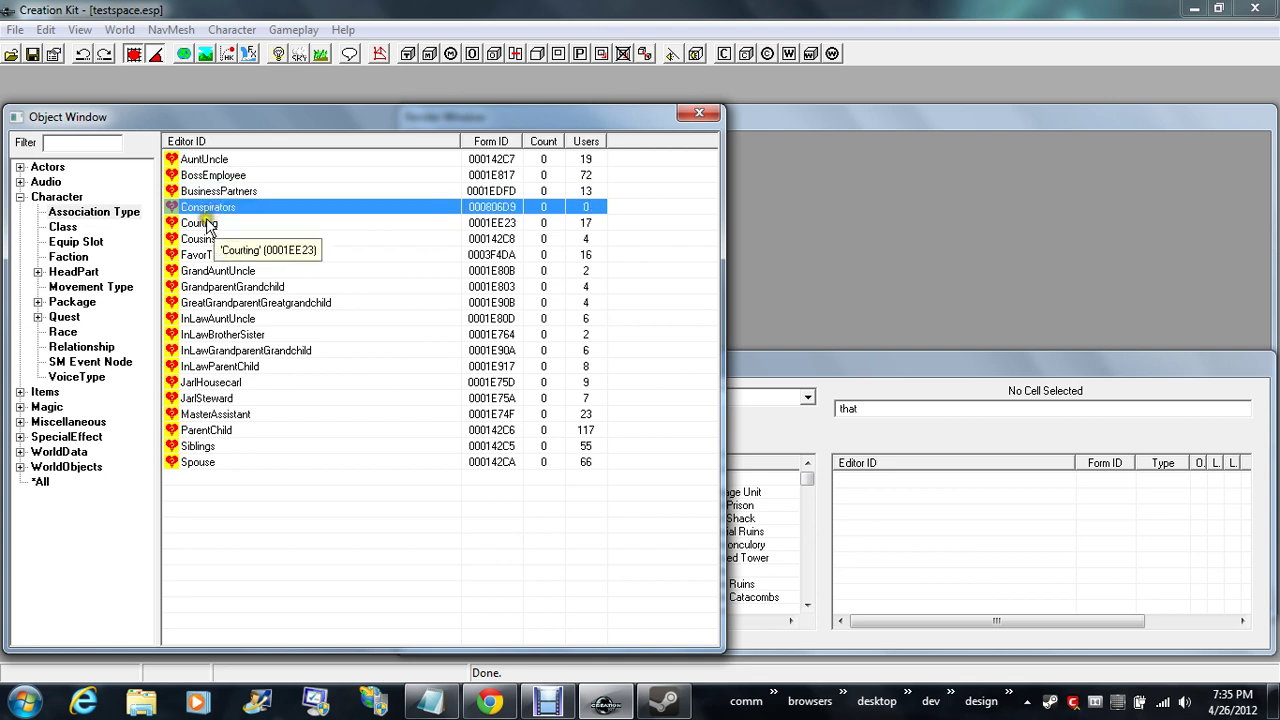
click(210, 223)
click(200, 240)
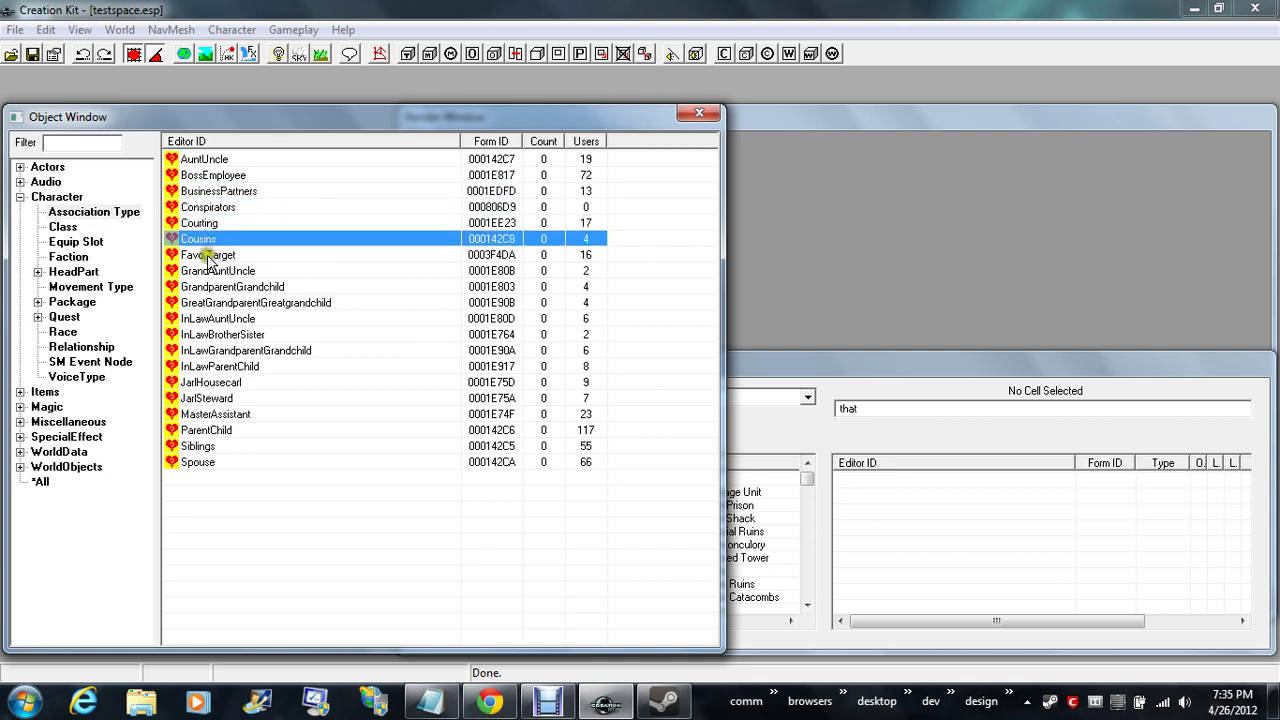
click(211, 255)
click(206, 272)
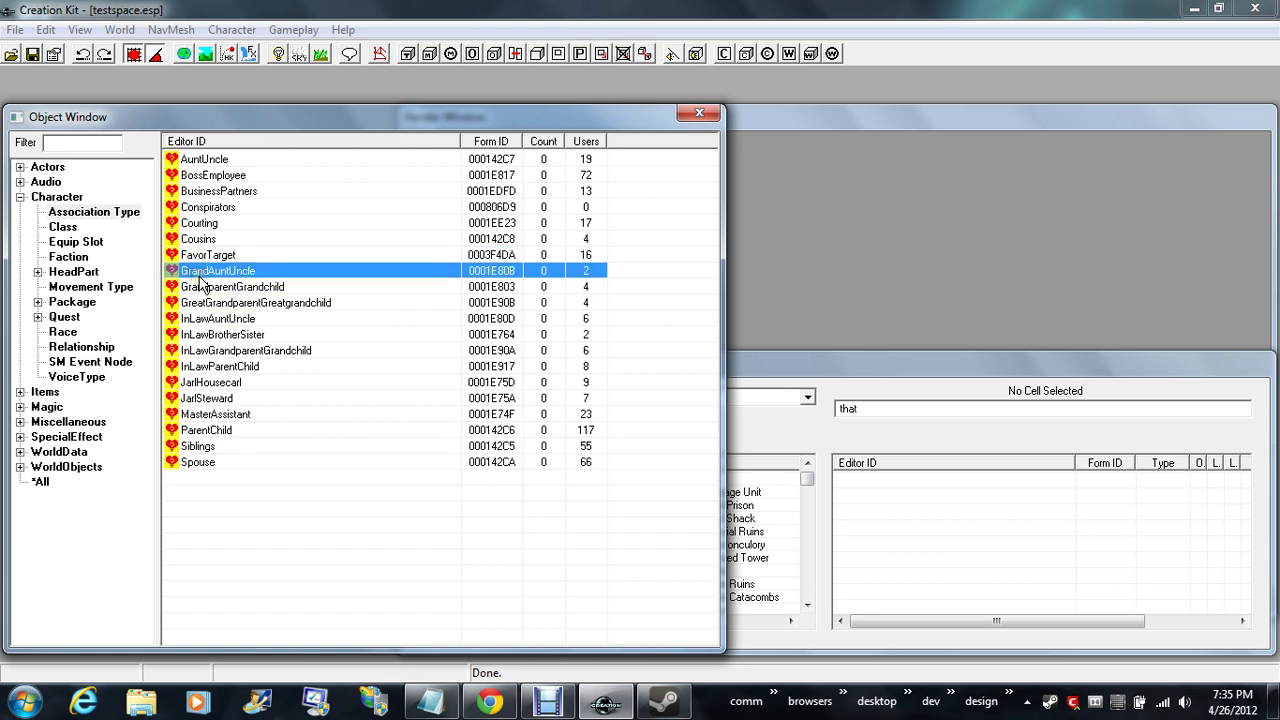
click(218, 288)
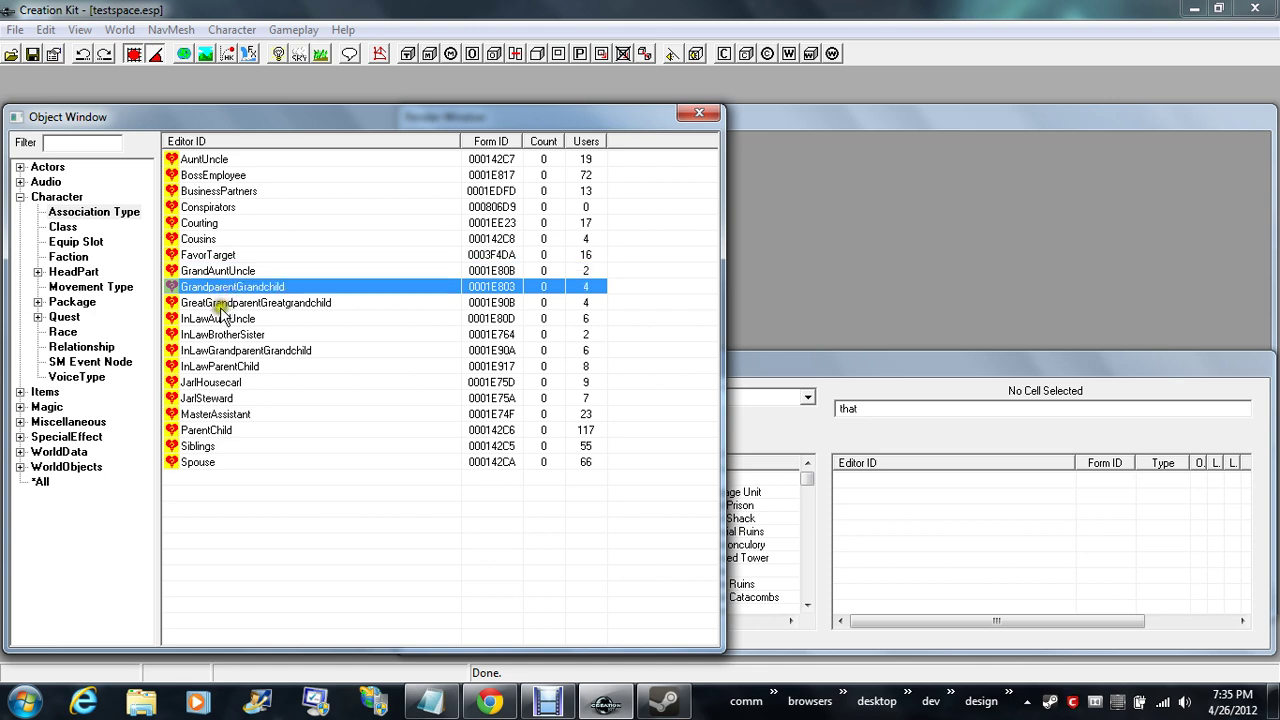
click(222, 304)
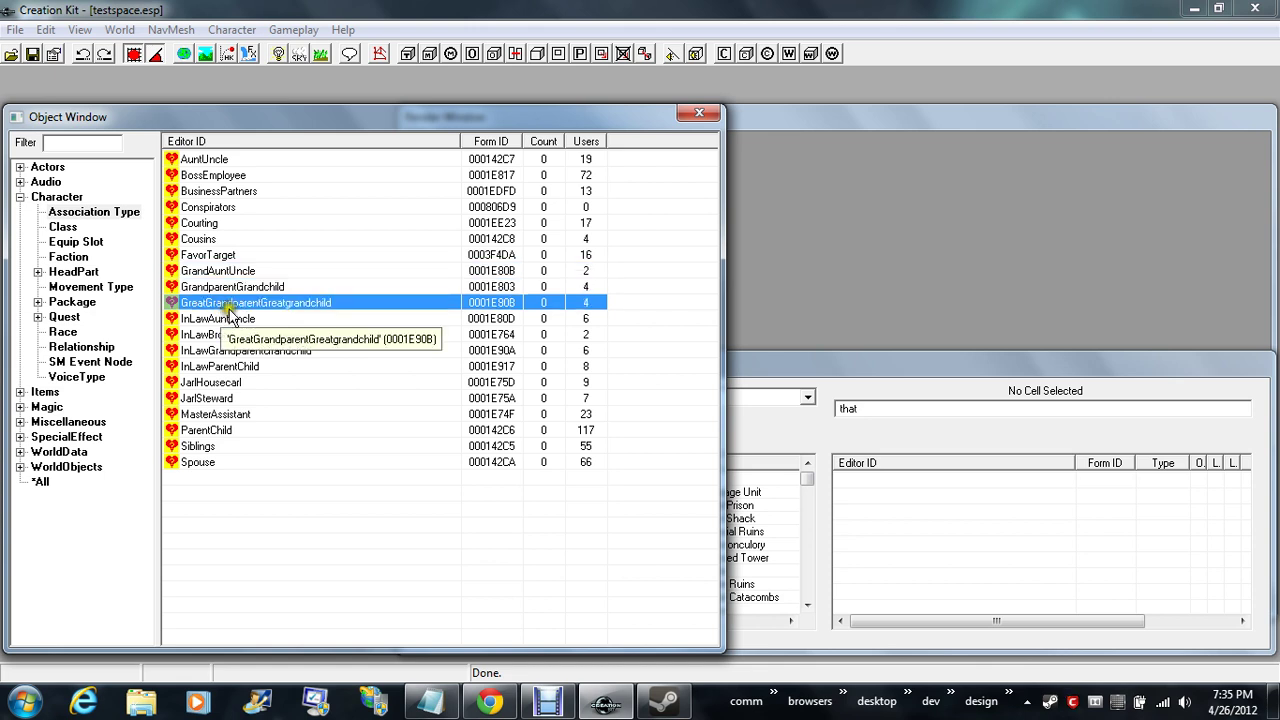
click(236, 319)
click(233, 335)
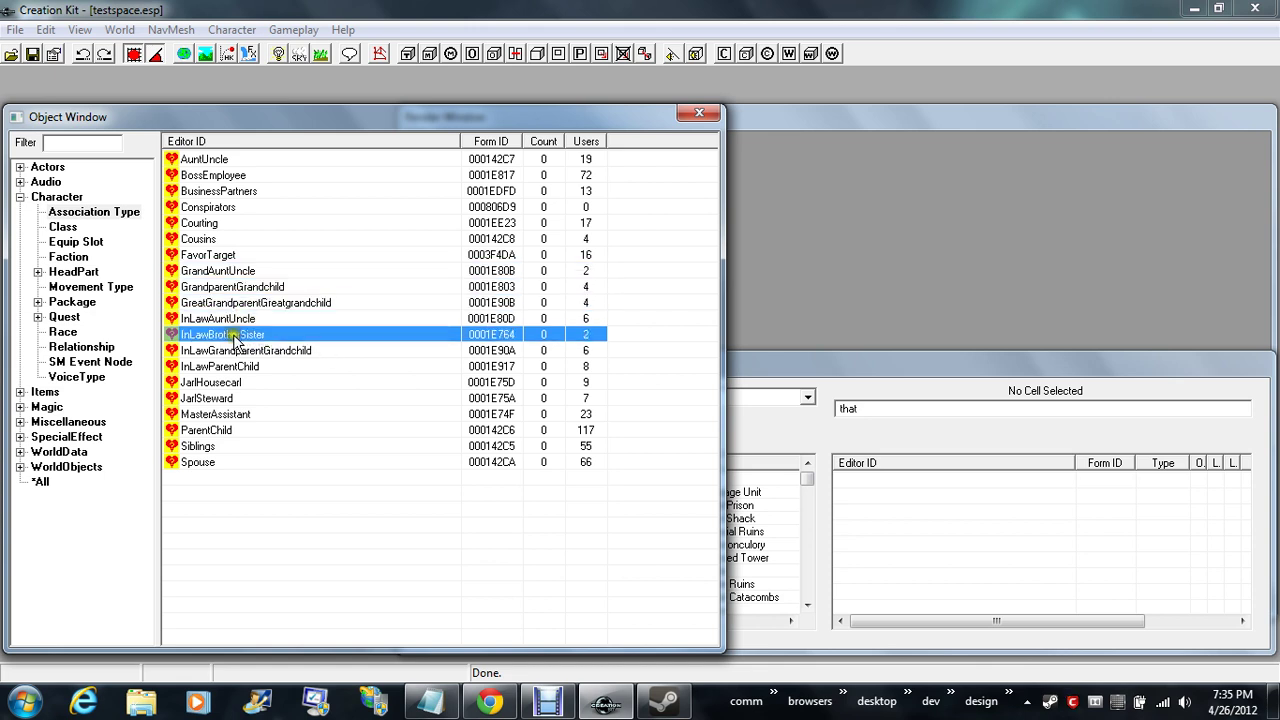
click(214, 383)
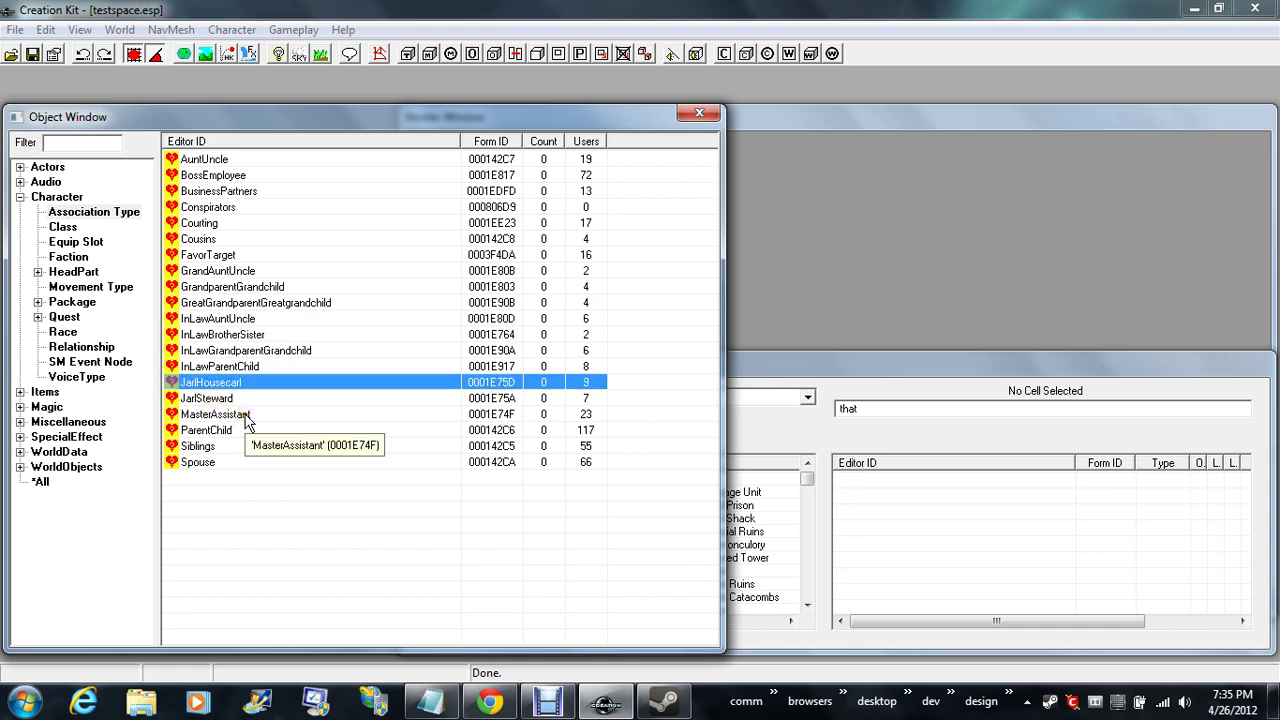
click(210, 398)
click(219, 414)
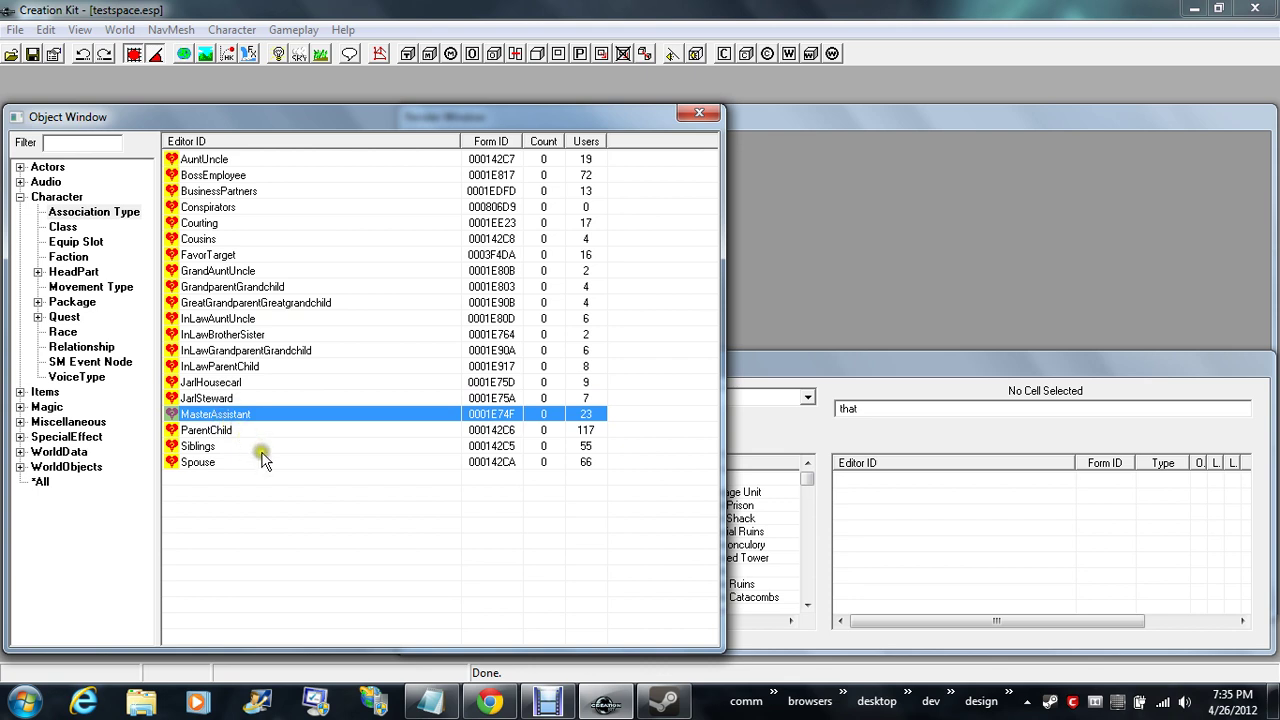
click(220, 431)
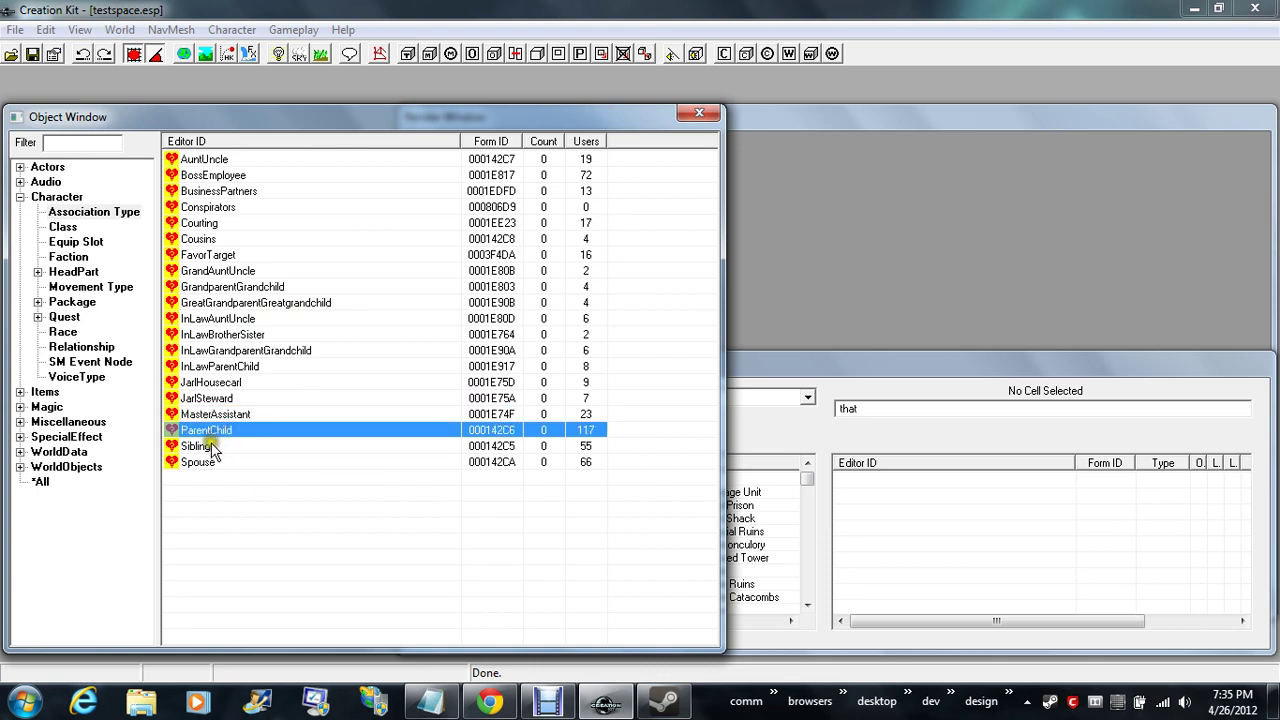
click(208, 447)
click(200, 463)
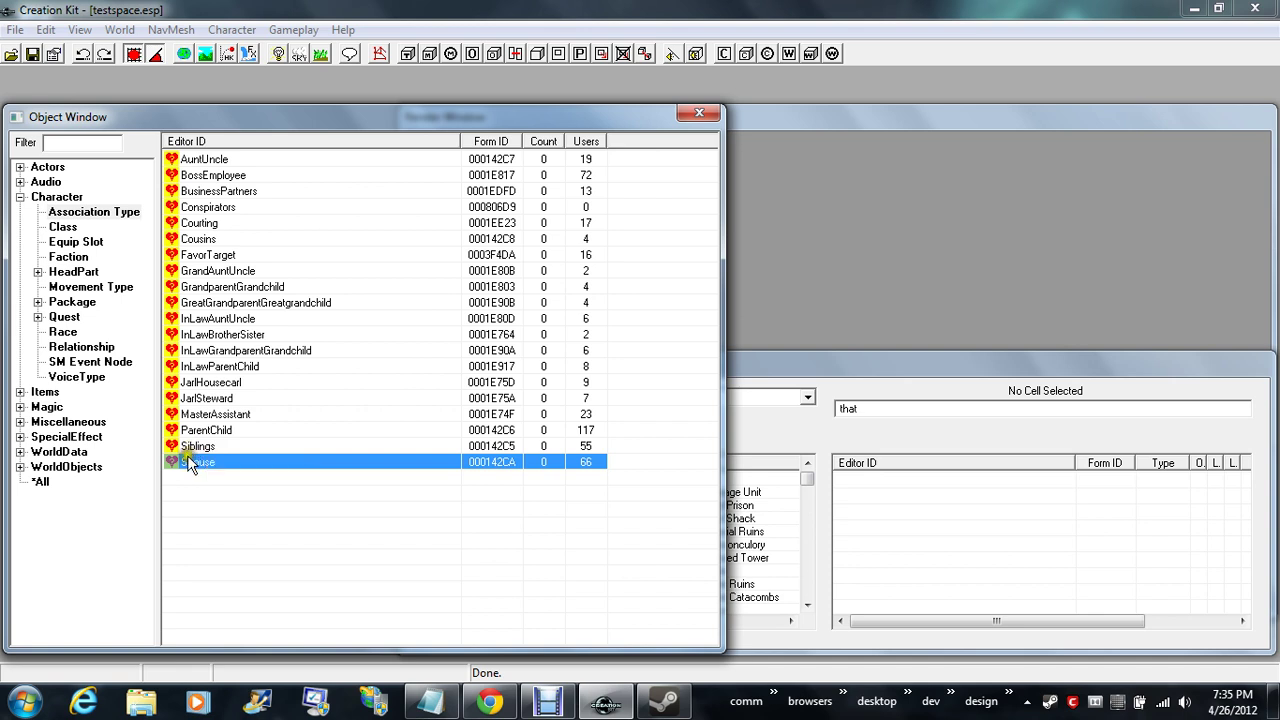
- Open the Spouse association type, examine its ID and its male and female parent and child labels, and close it without saving
double_click(190, 464)
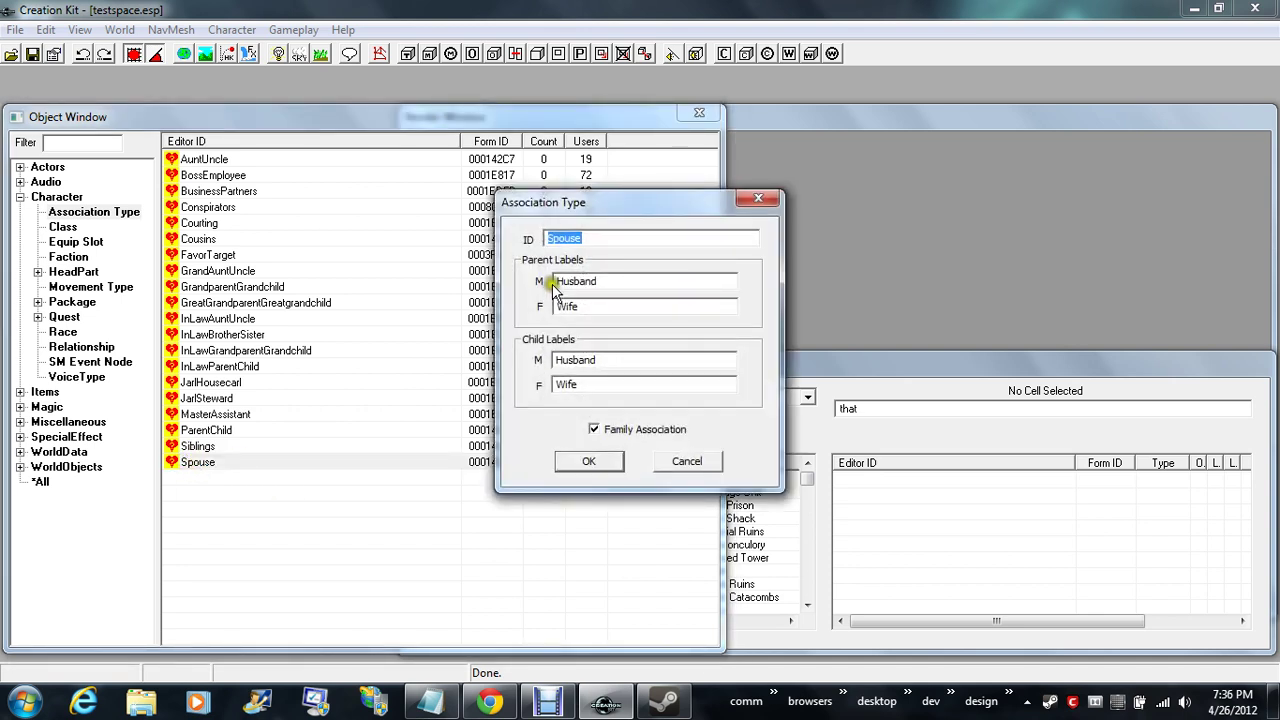
click(643, 238)
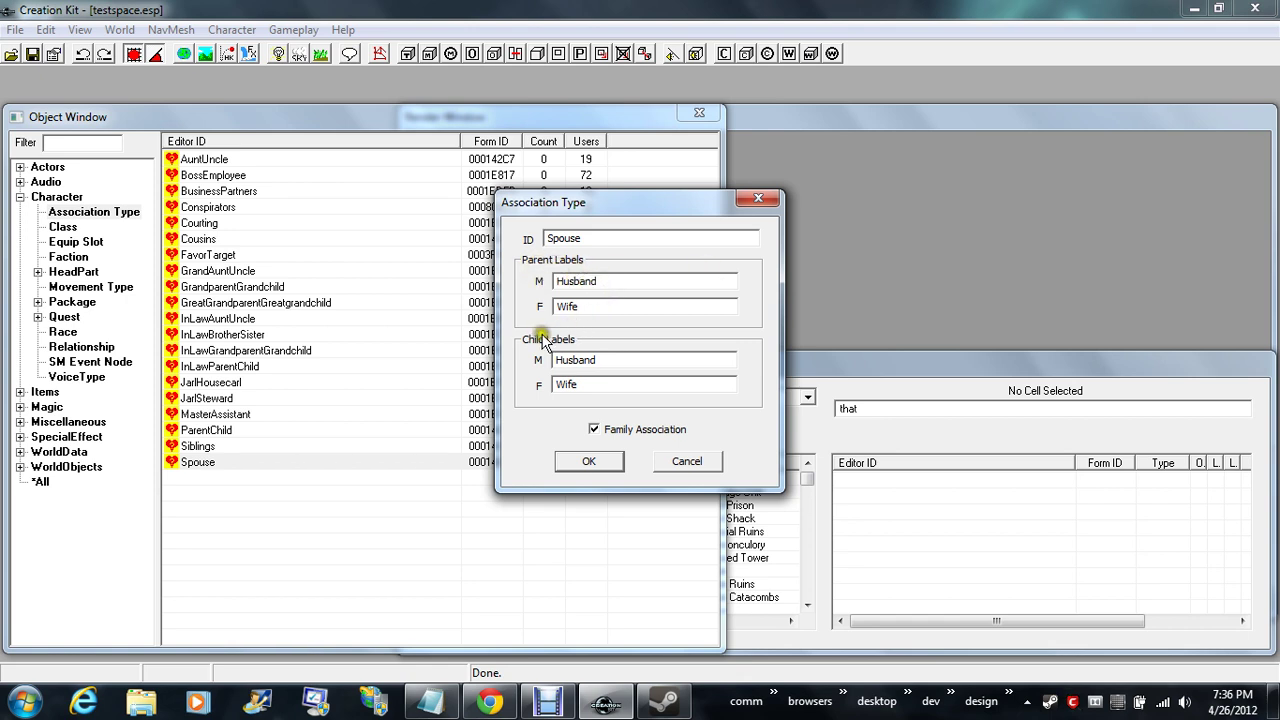
drag(610, 362, 506, 343)
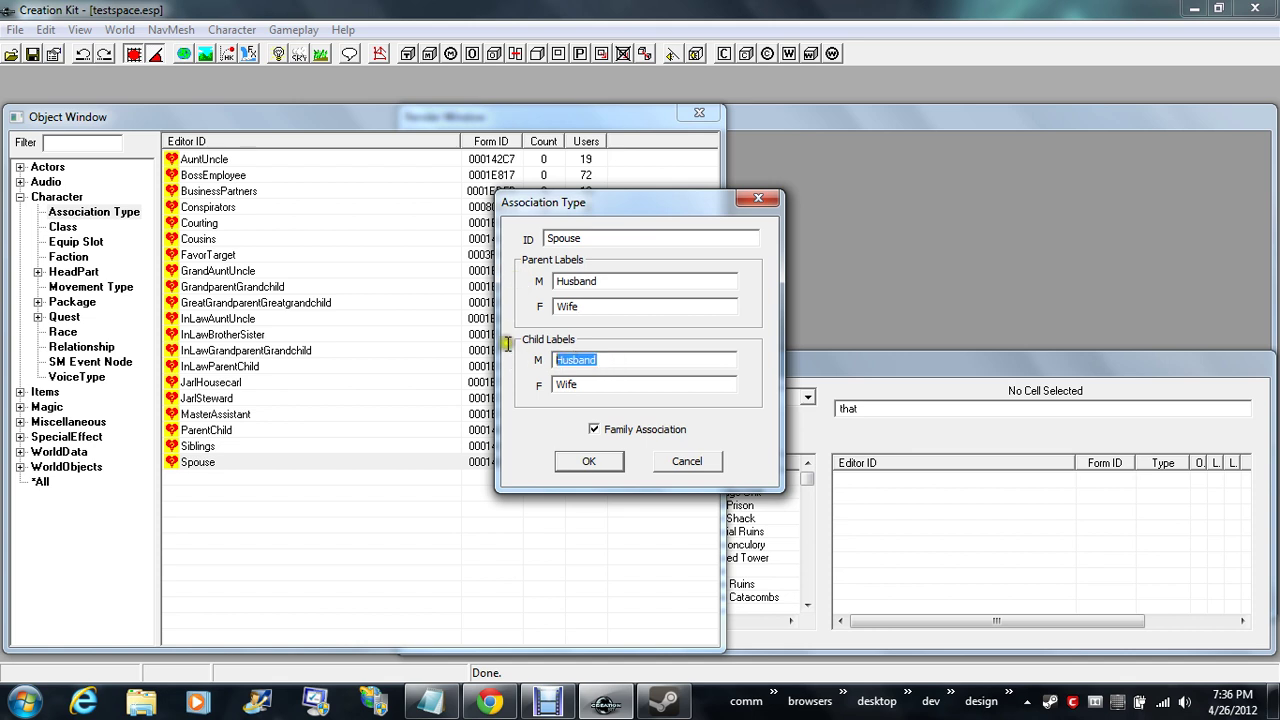
click(588, 383)
click(588, 306)
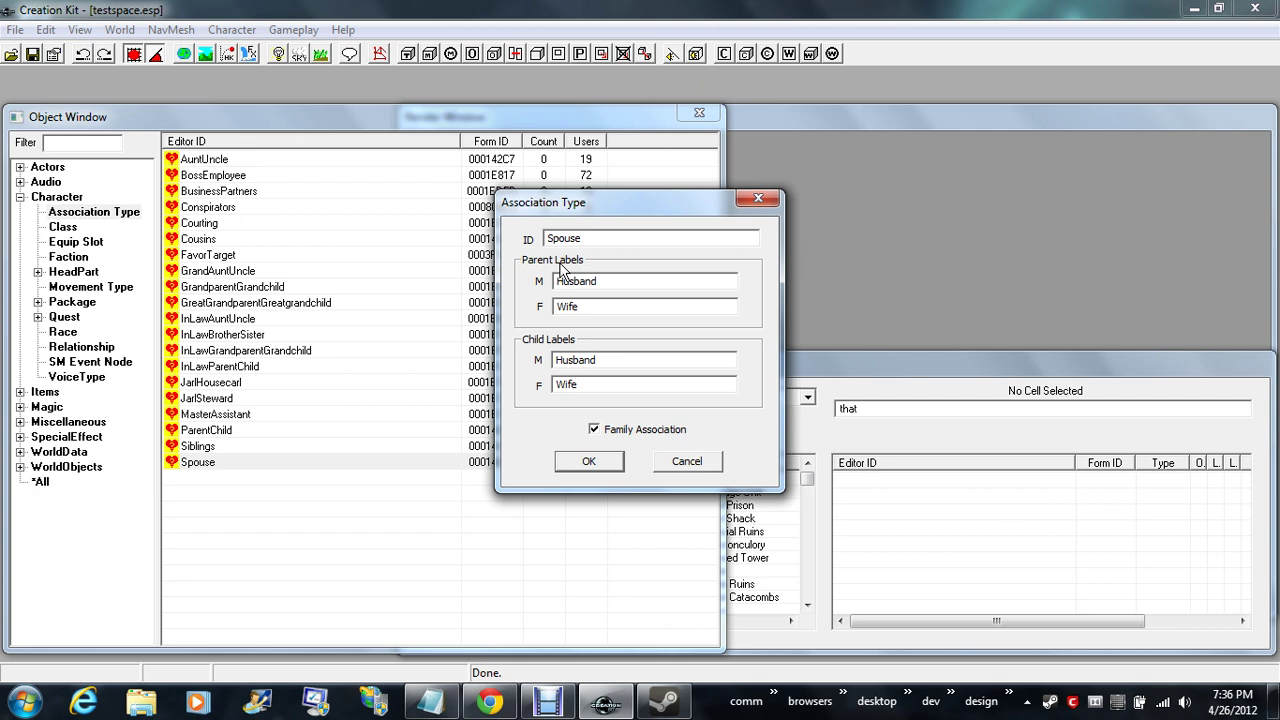
click(614, 280)
double_click(613, 281)
double_click(565, 308)
click(585, 306)
drag(585, 306, 497, 308)
drag(603, 360, 521, 366)
drag(598, 385, 496, 382)
drag(586, 305, 489, 318)
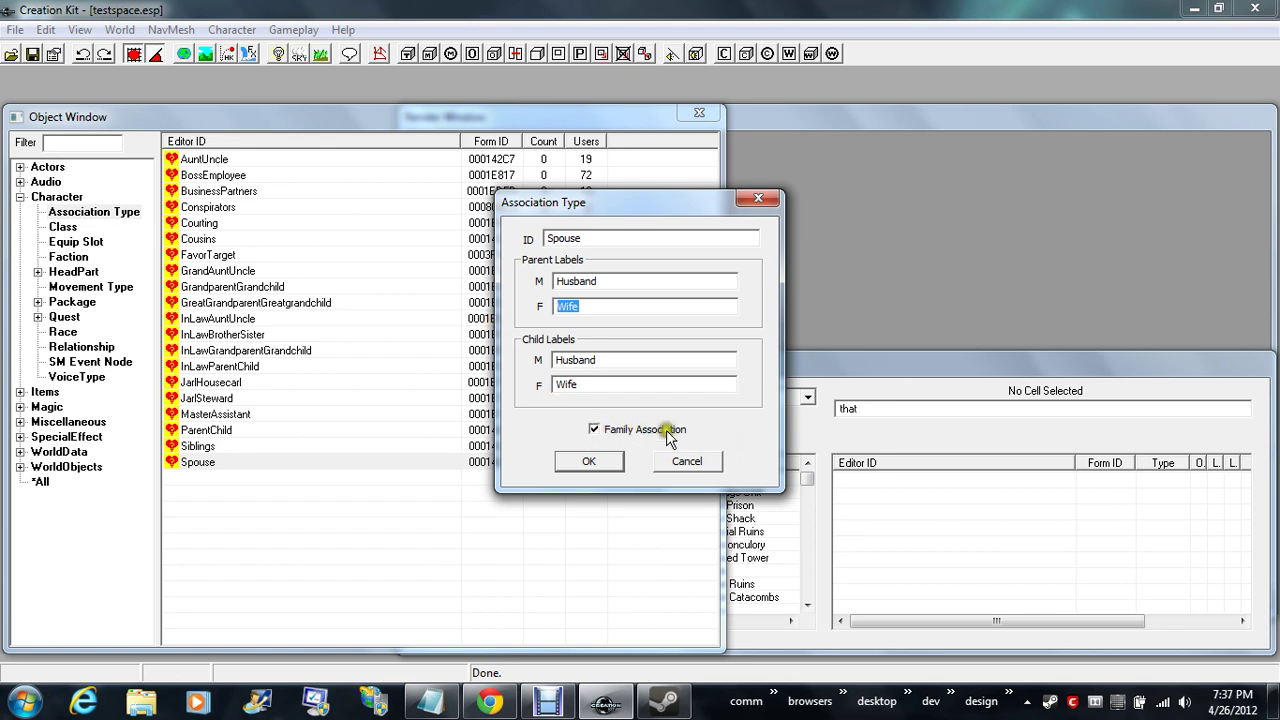
click(686, 461)
- Open the Siblings association type to examine its parent and child labels, and close it without saving
double_click(205, 450)
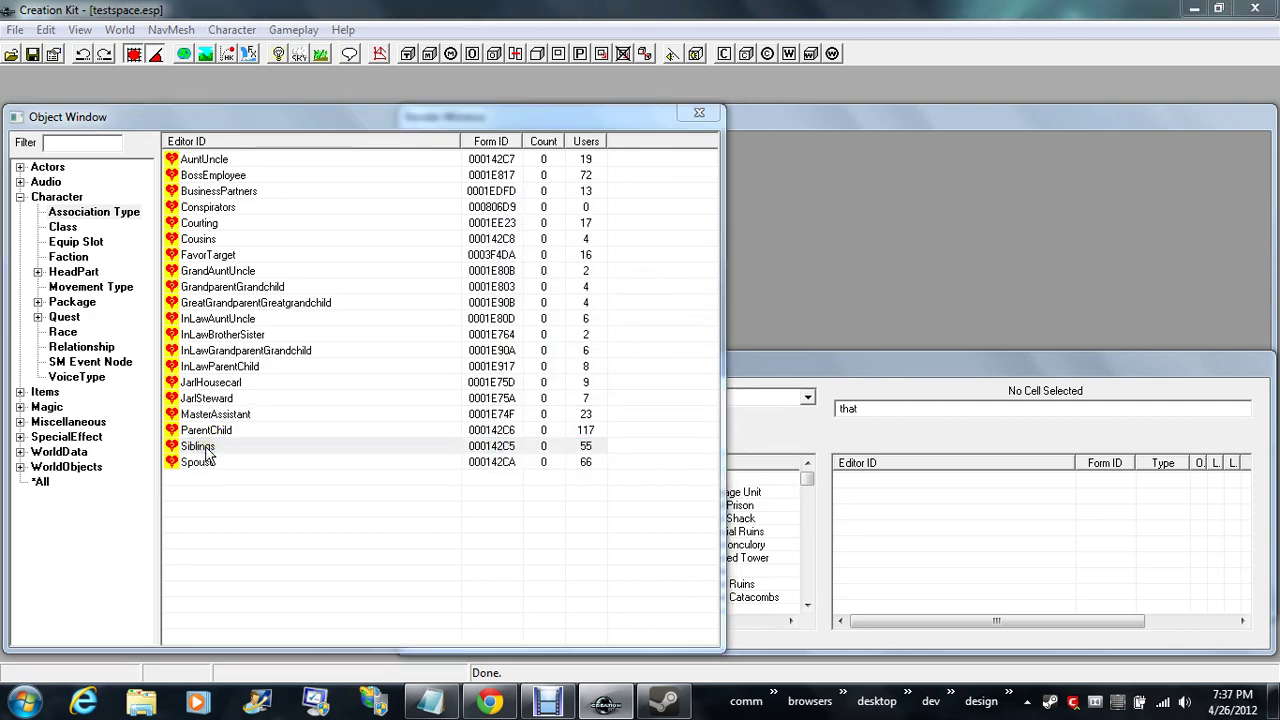
click(690, 462)
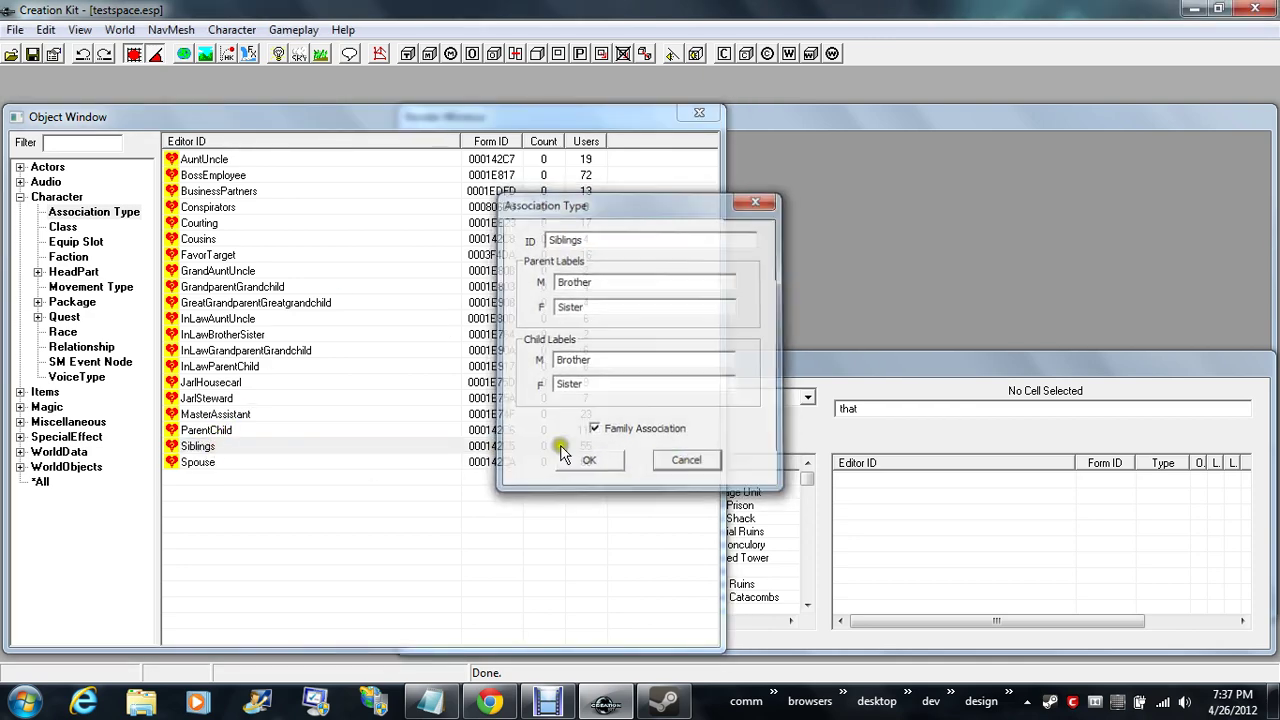
- Examine the parent and child labels of the ParentChild, MasterAssistant and JarlSteward association types, closing each without saving
double_click(229, 430)
click(688, 462)
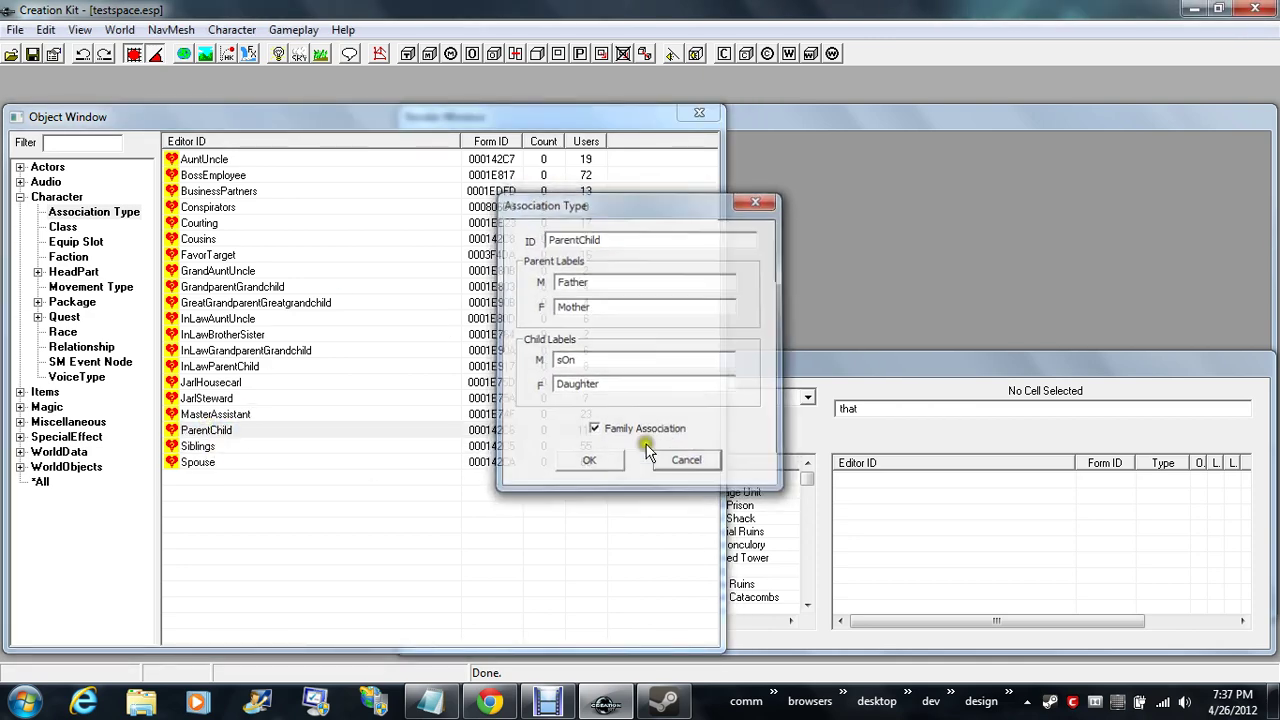
double_click(210, 414)
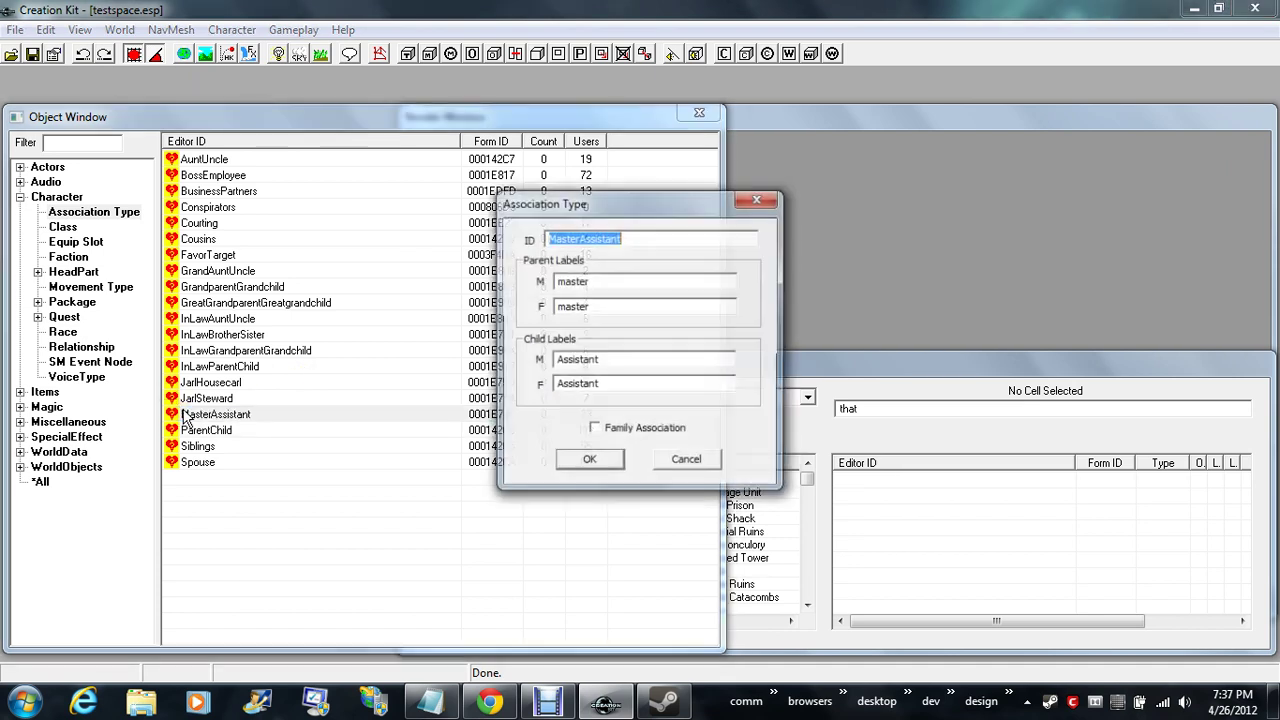
click(688, 462)
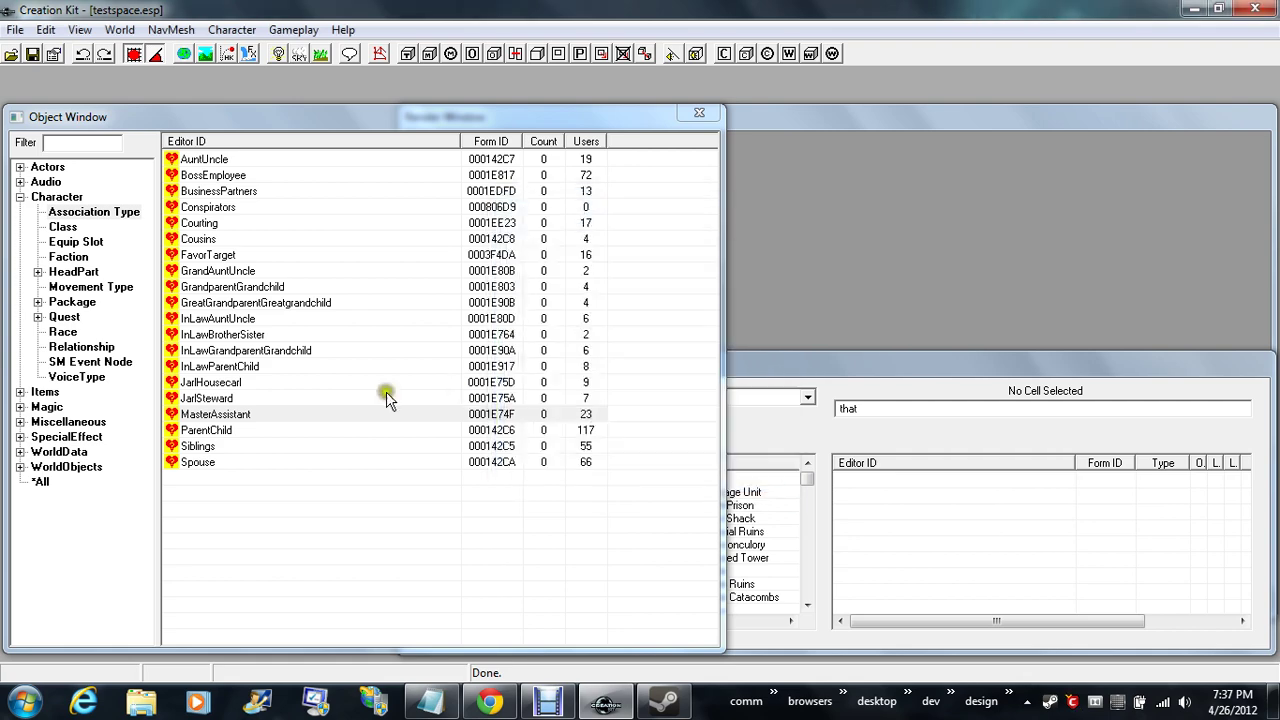
double_click(190, 398)
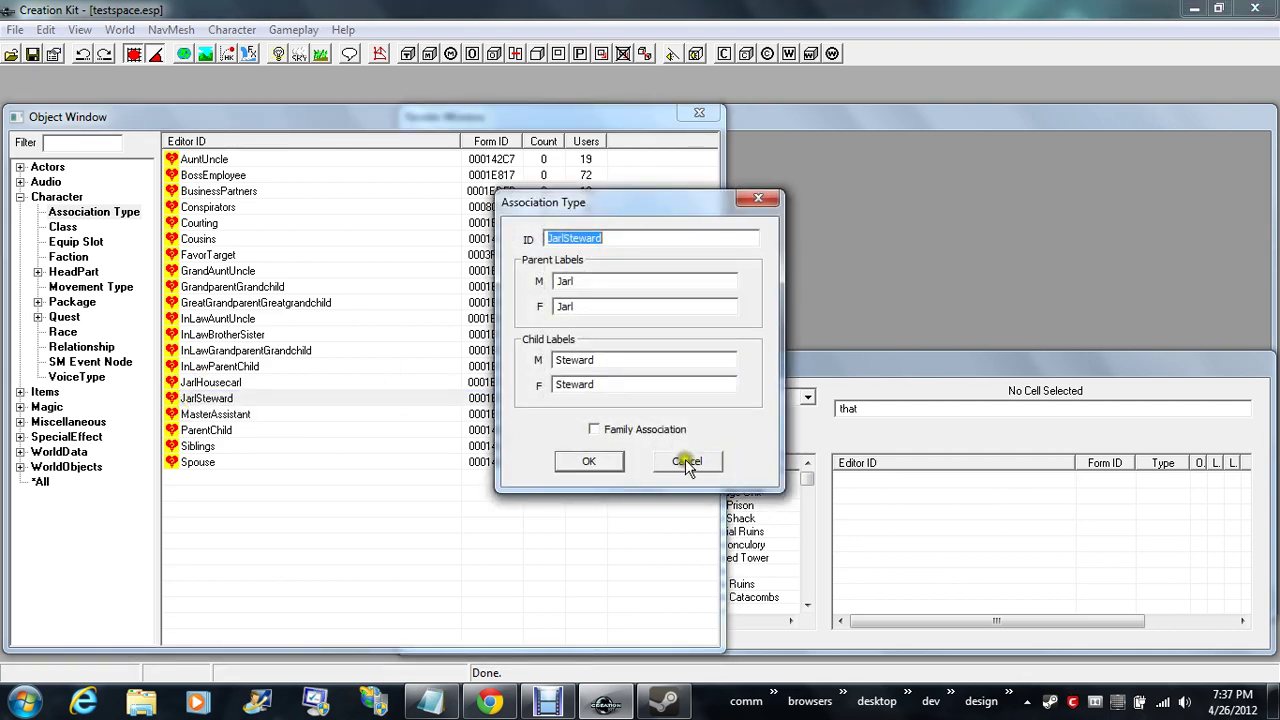
click(686, 463)
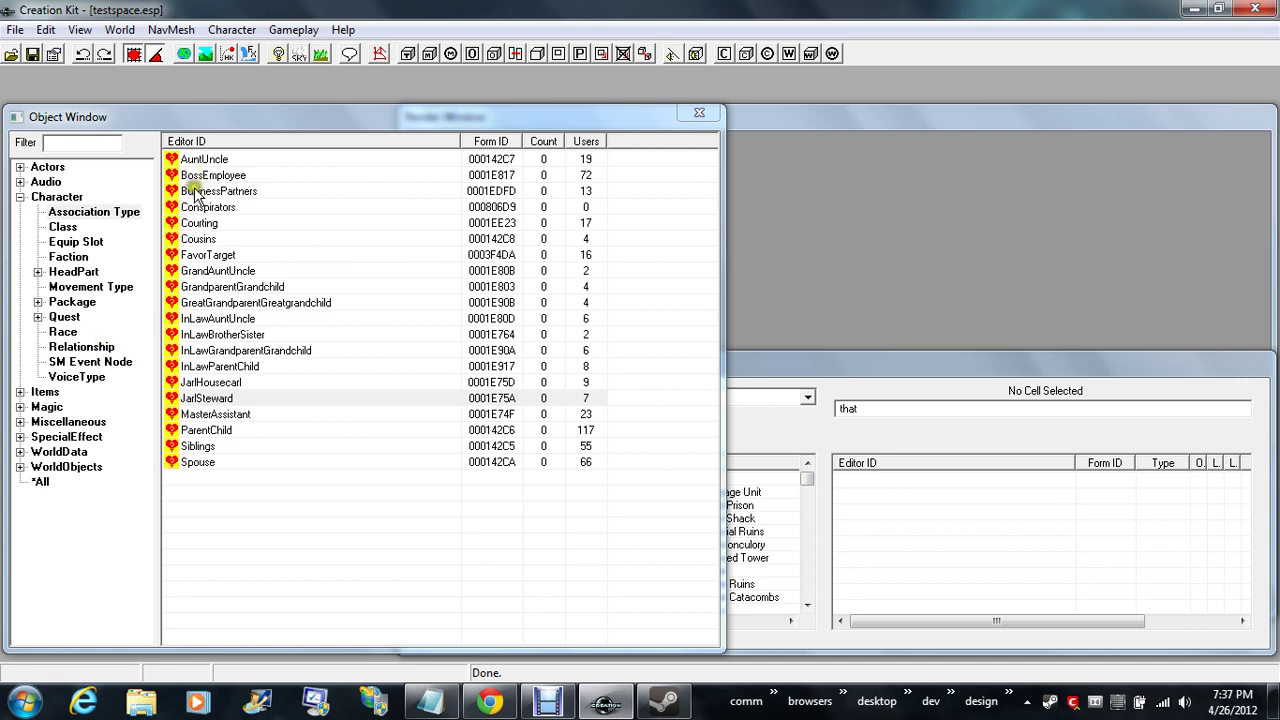
- Open the GrandAuntUncle association type, examine its male and female parent labels, and close it without saving
double_click(212, 271)
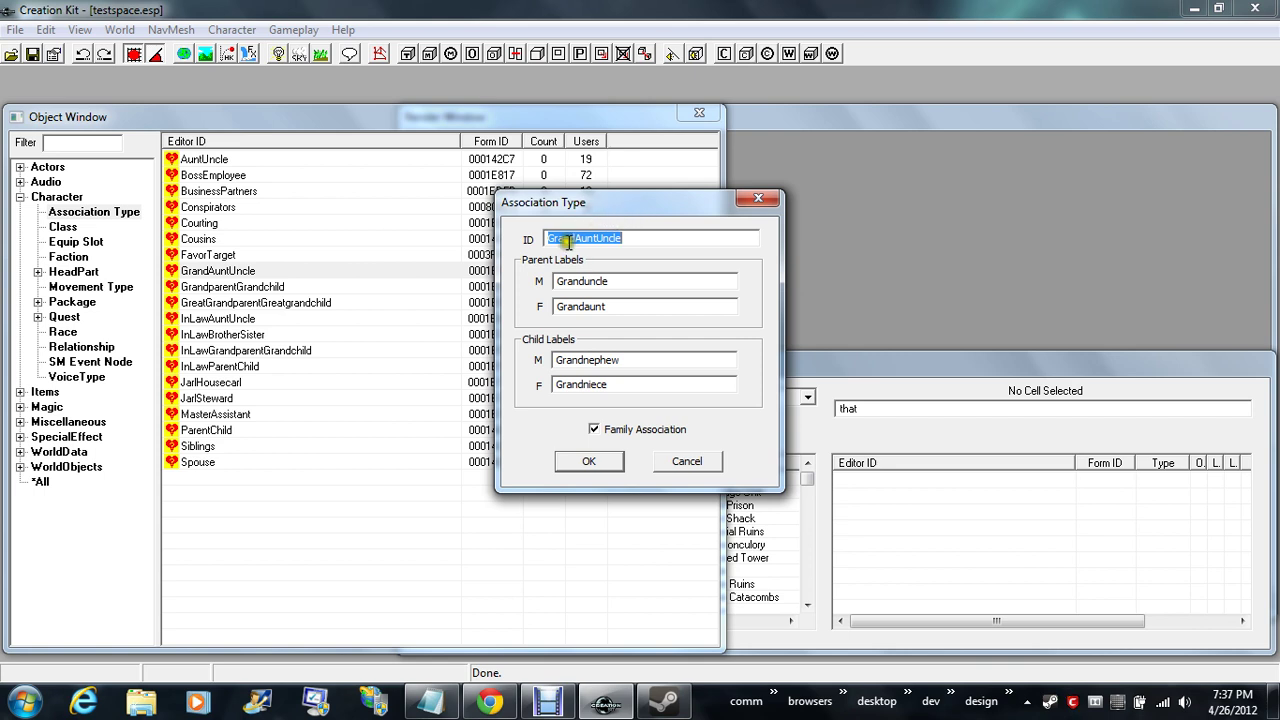
click(628, 281)
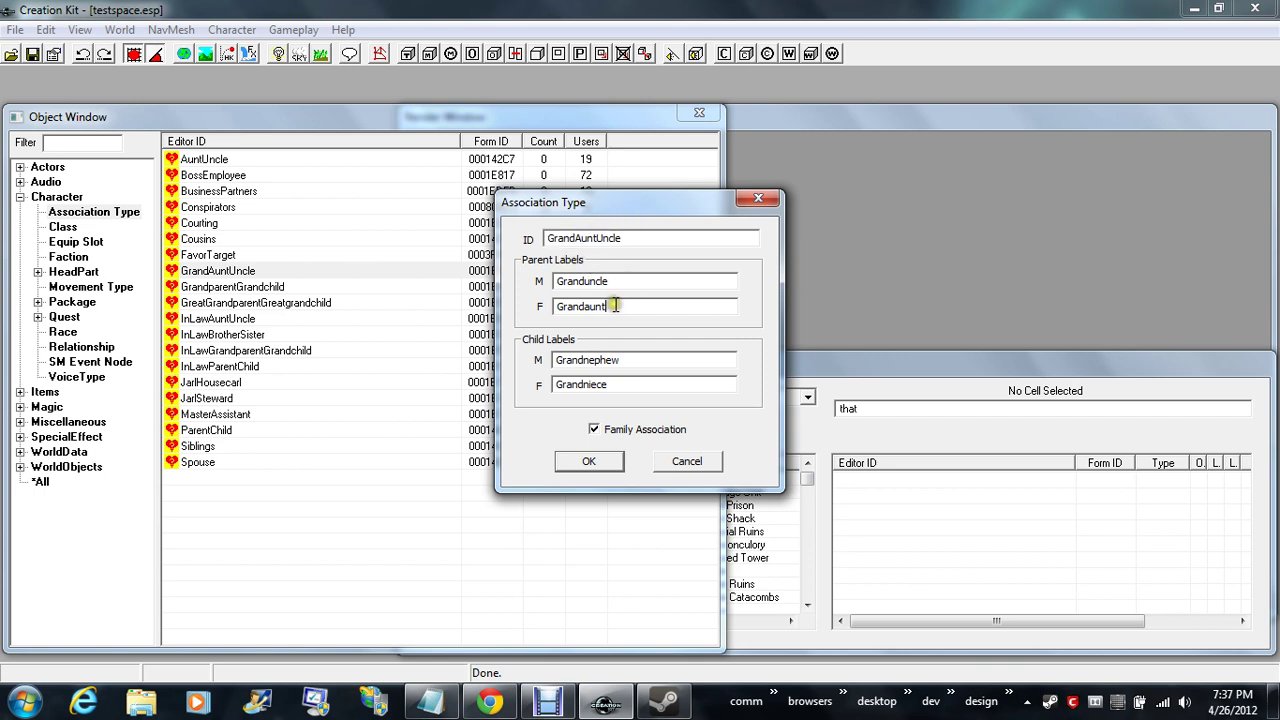
click(612, 306)
click(675, 458)
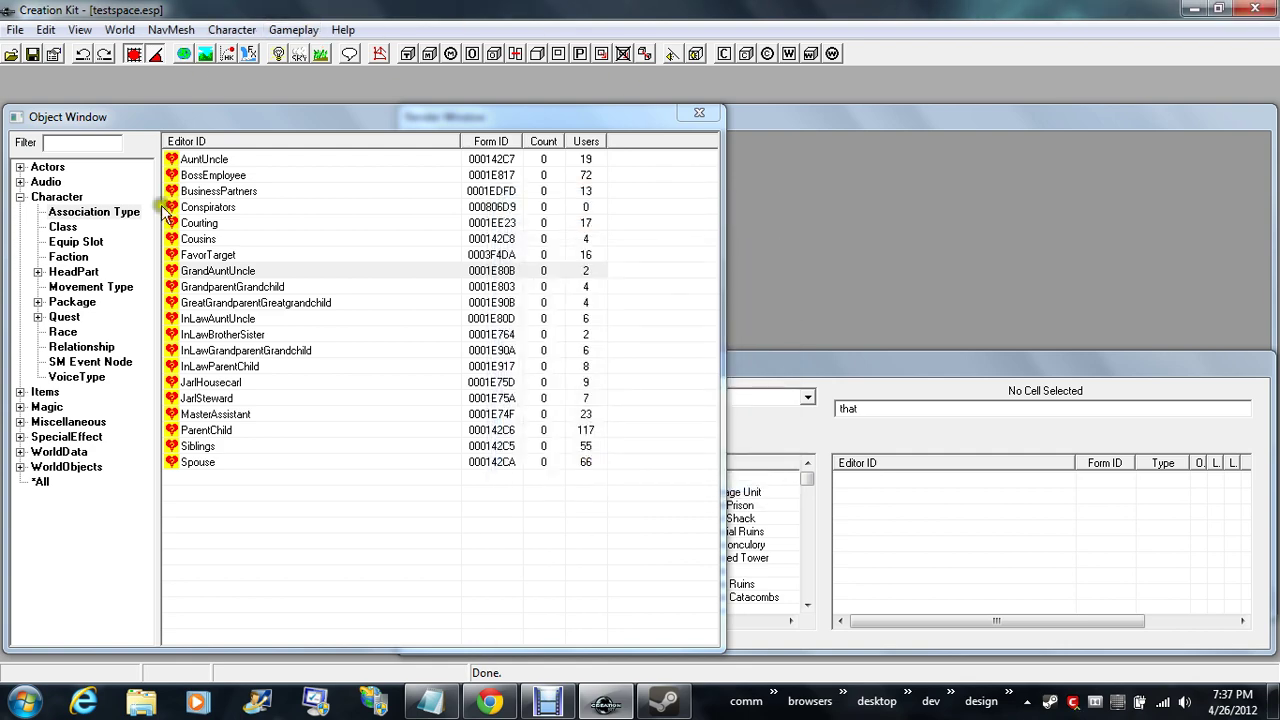
- List the Character category's classes and look through the whole list, returning to AAAPlayerSpellswordClass
click(60, 230)
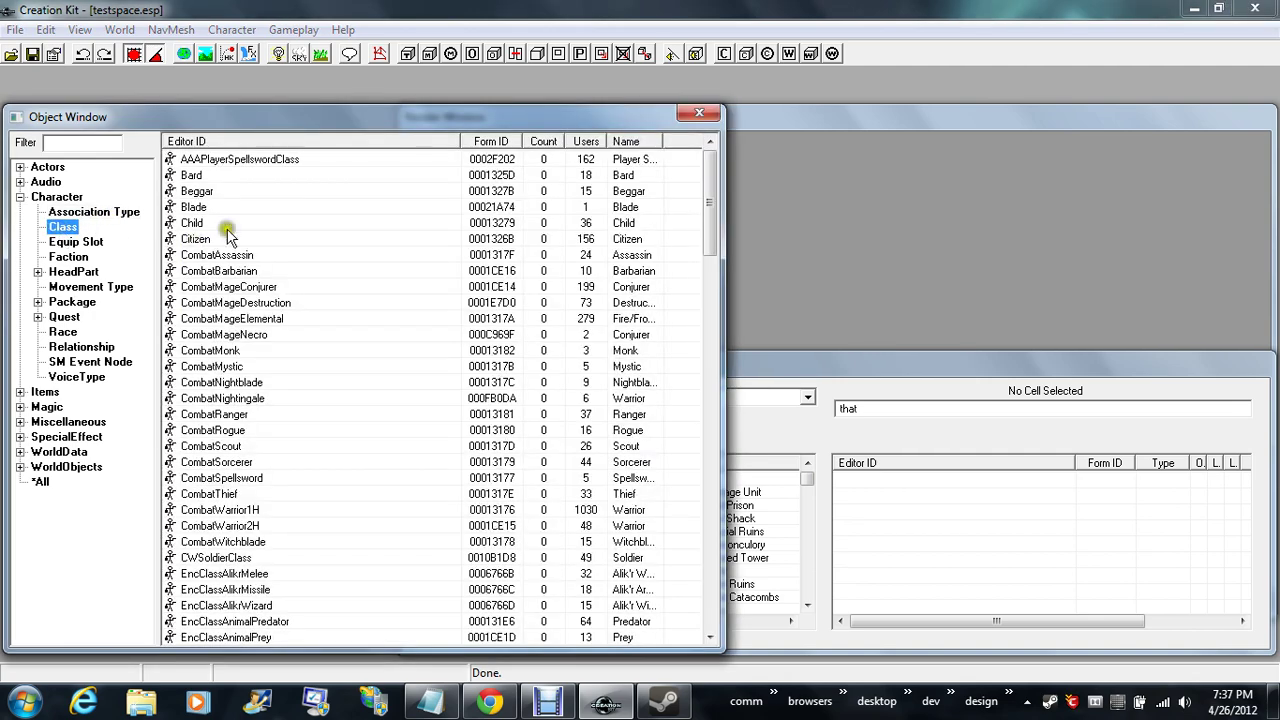
click(195, 176)
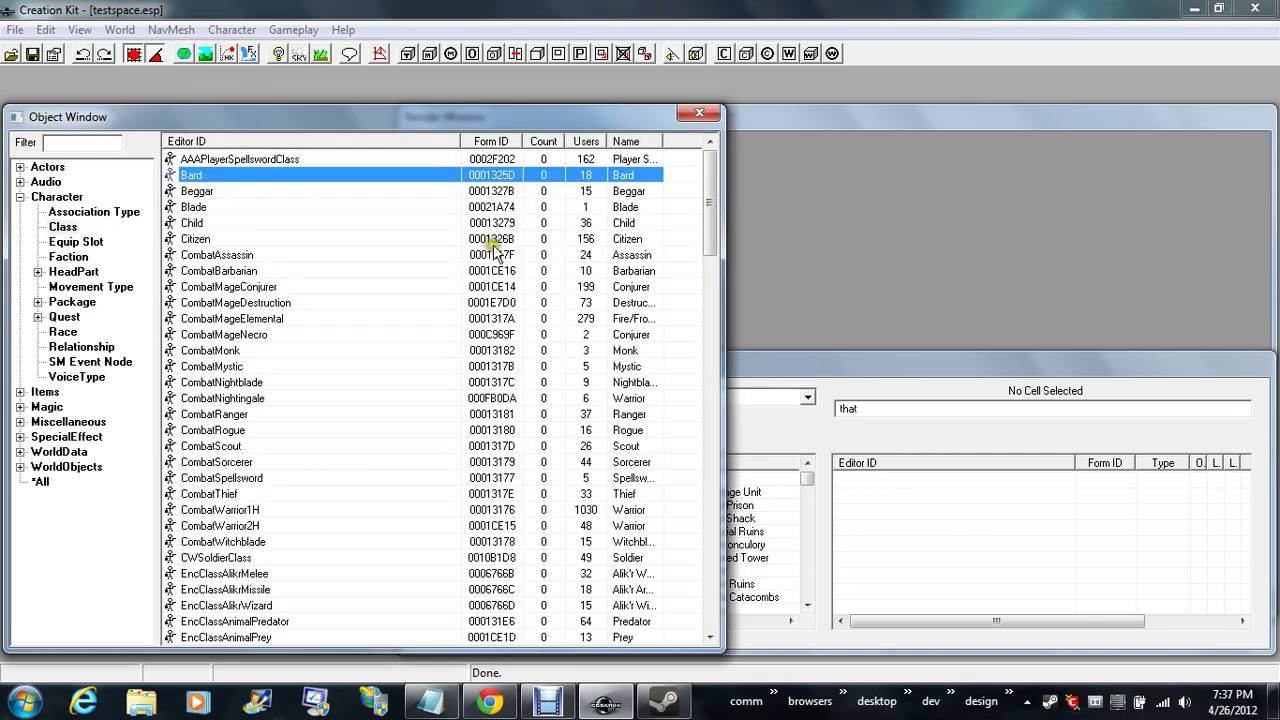
scroll(492, 252, down, 16)
scroll(492, 252, down, 18)
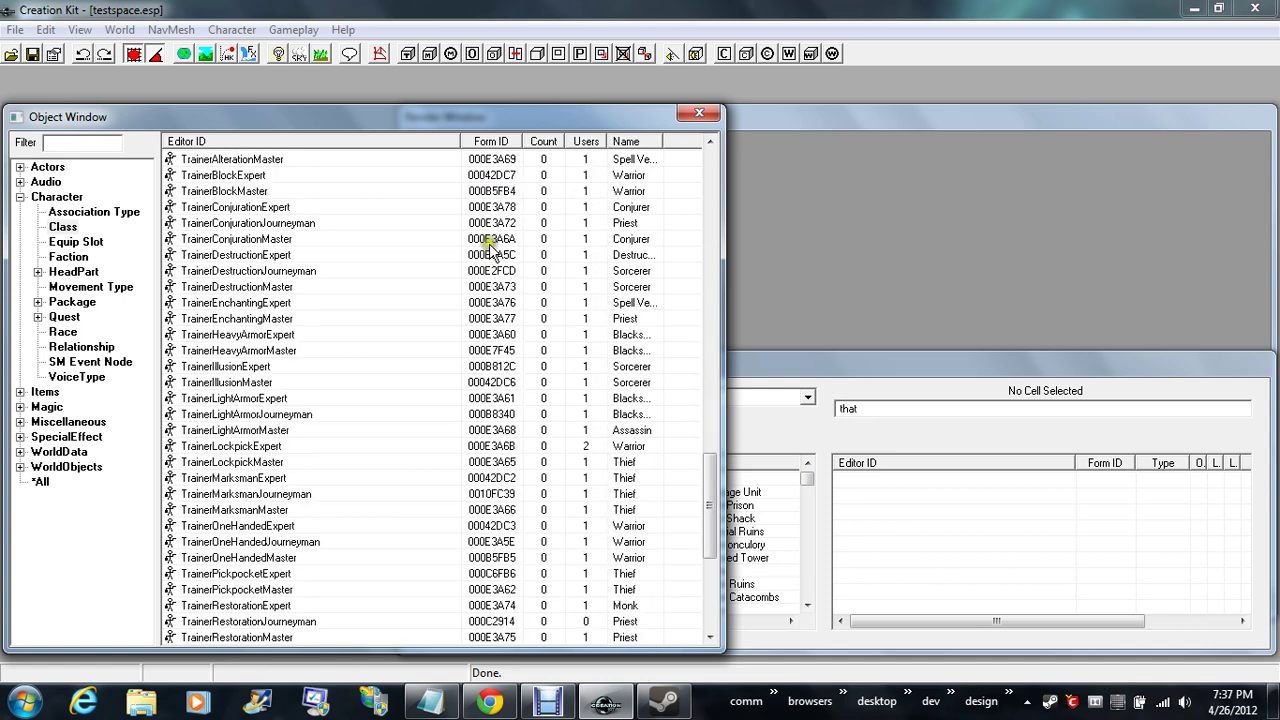
scroll(492, 252, up, 20)
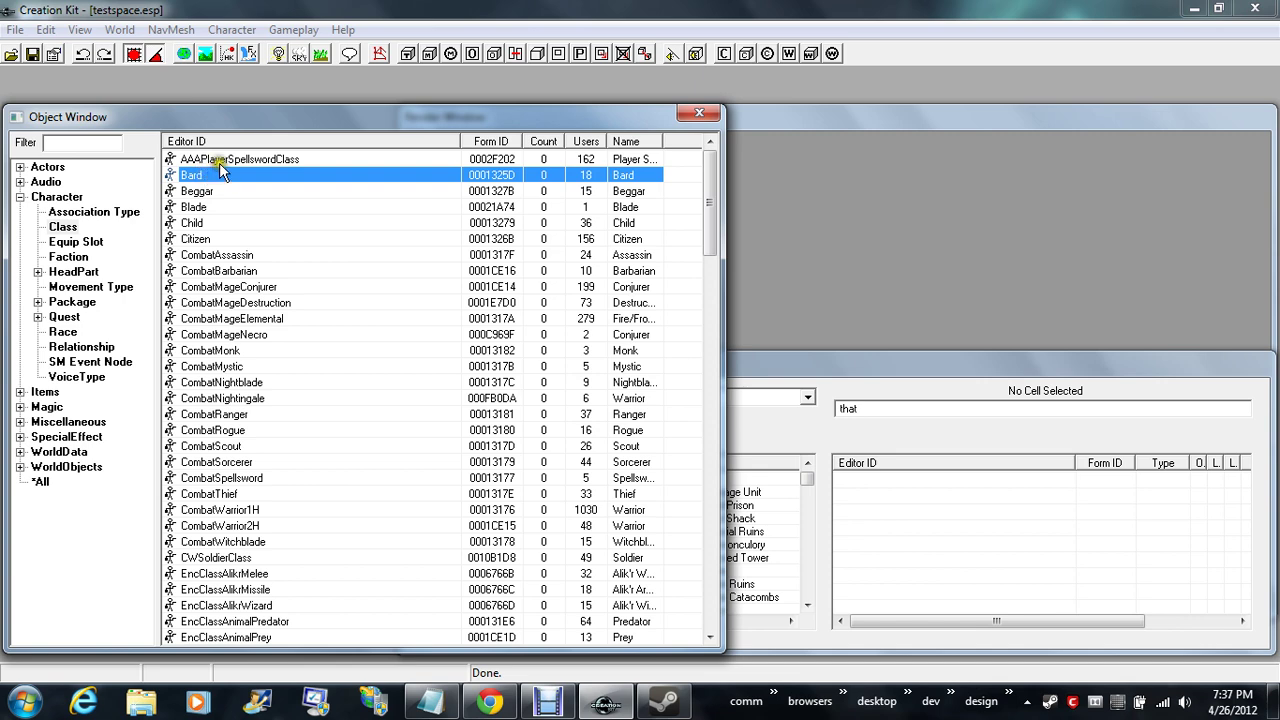
click(214, 160)
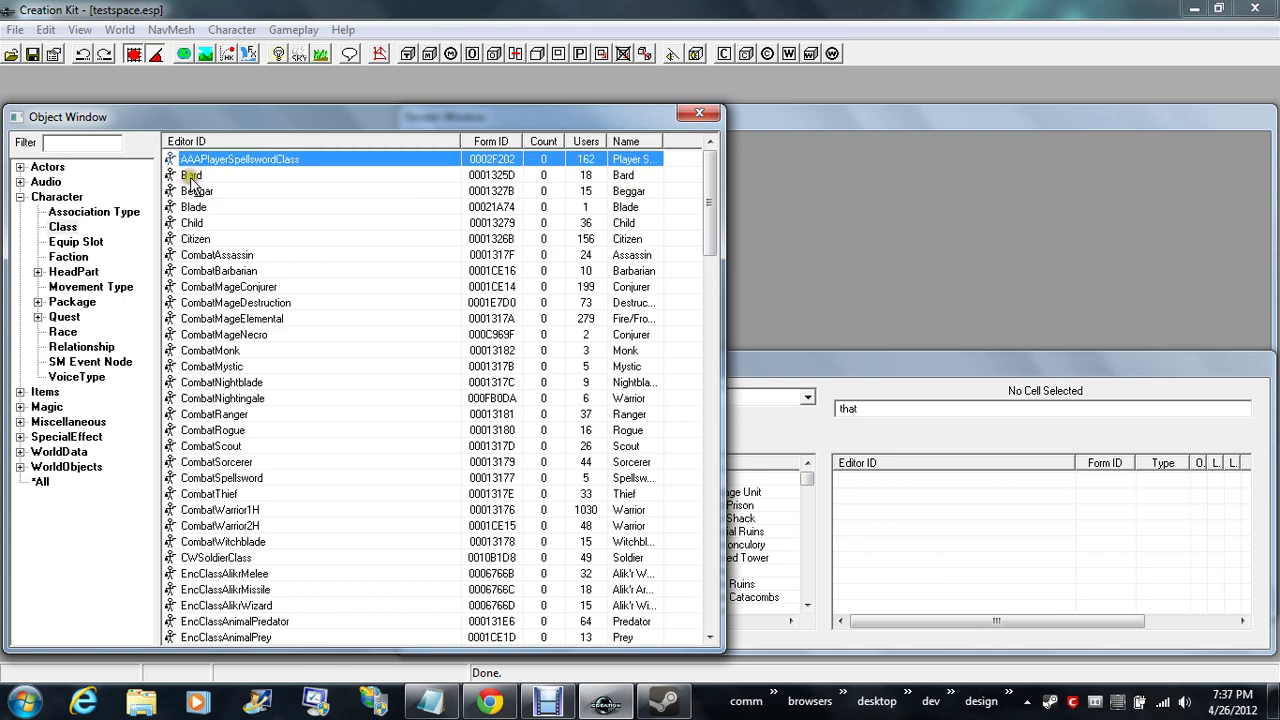
- Open the Bard class, examine its attribute weights, skill weights and voice points, and close it without saving
double_click(190, 176)
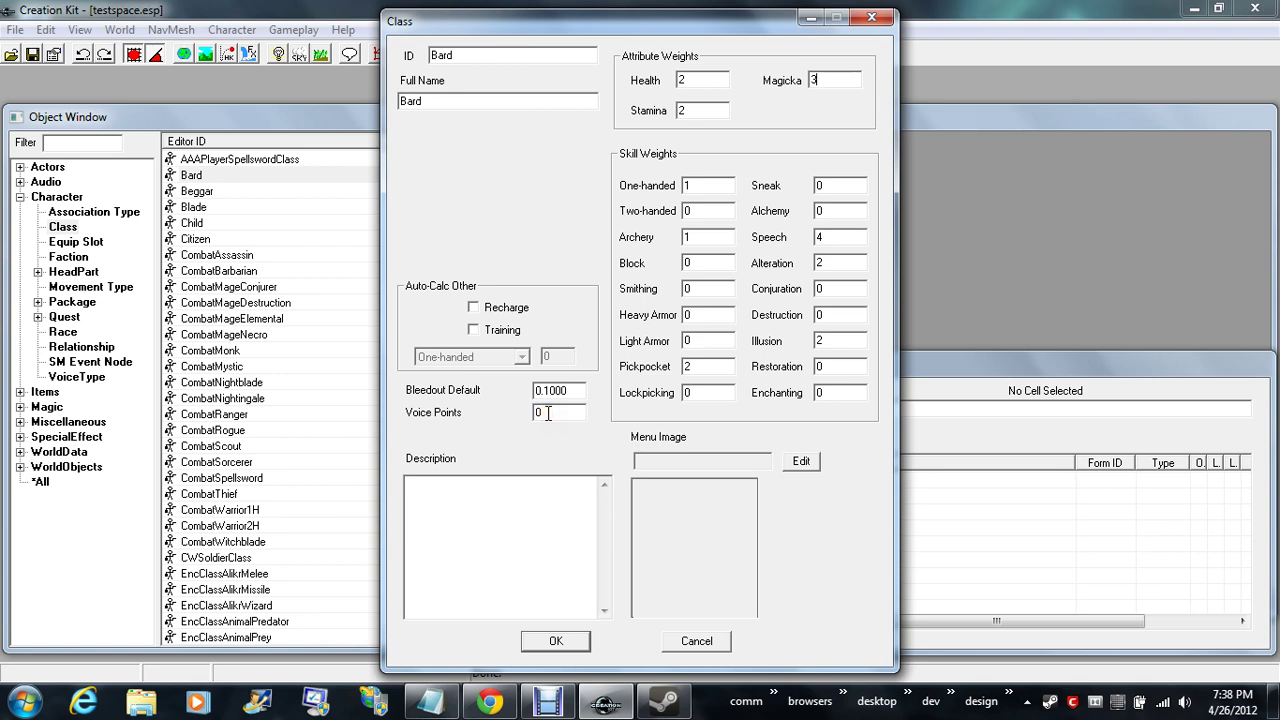
click(545, 704)
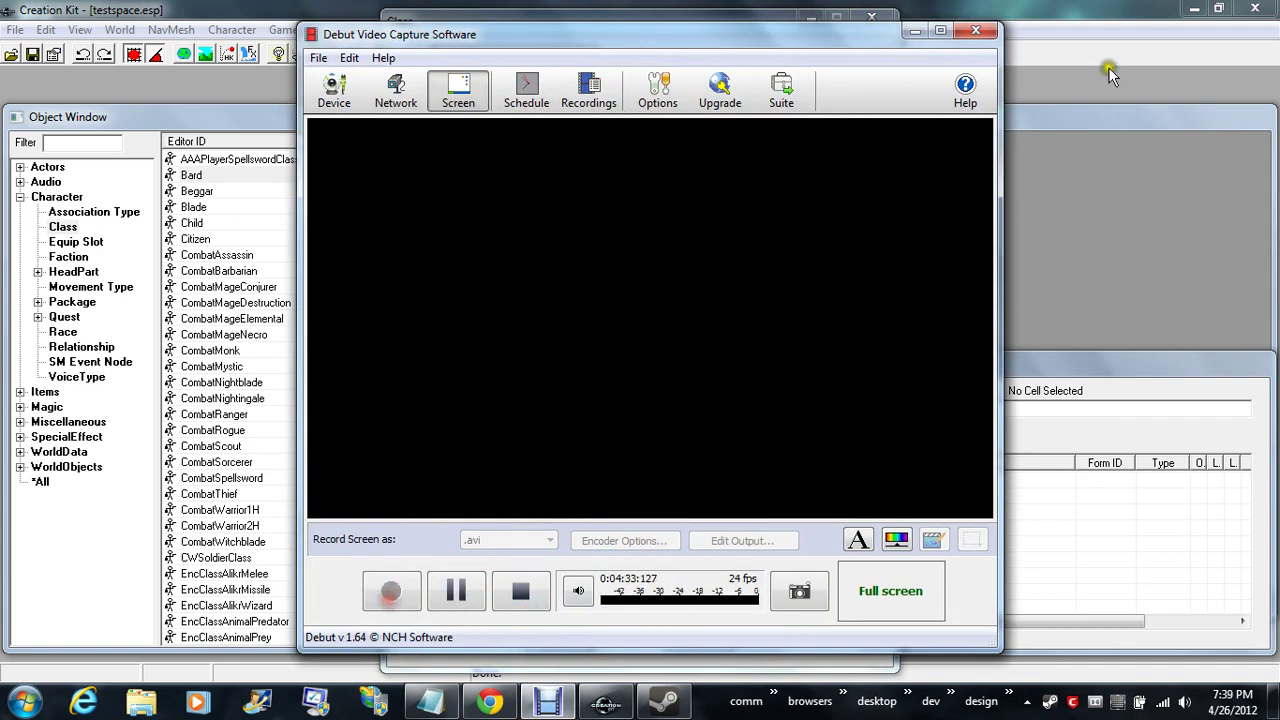
click(915, 32)
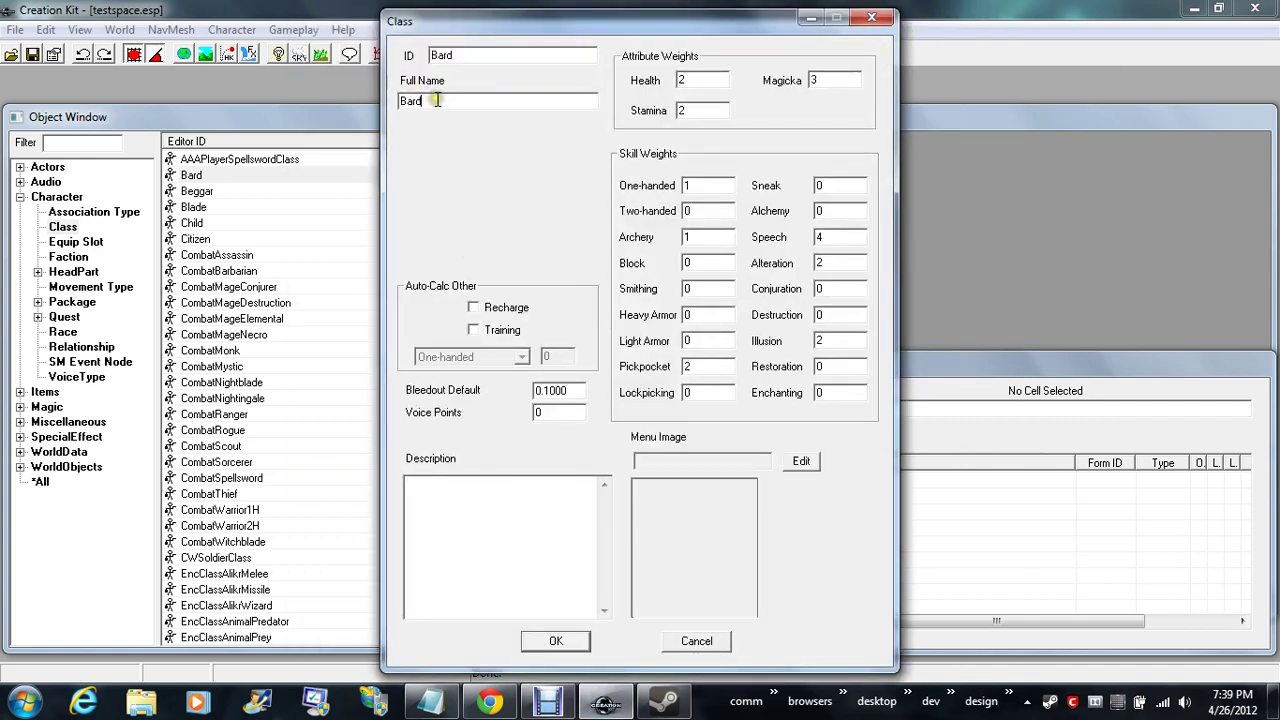
click(697, 641)
- Open the Beggar class to examine its attribute weights, skill weights and bleedout default, and close it without saving
double_click(196, 192)
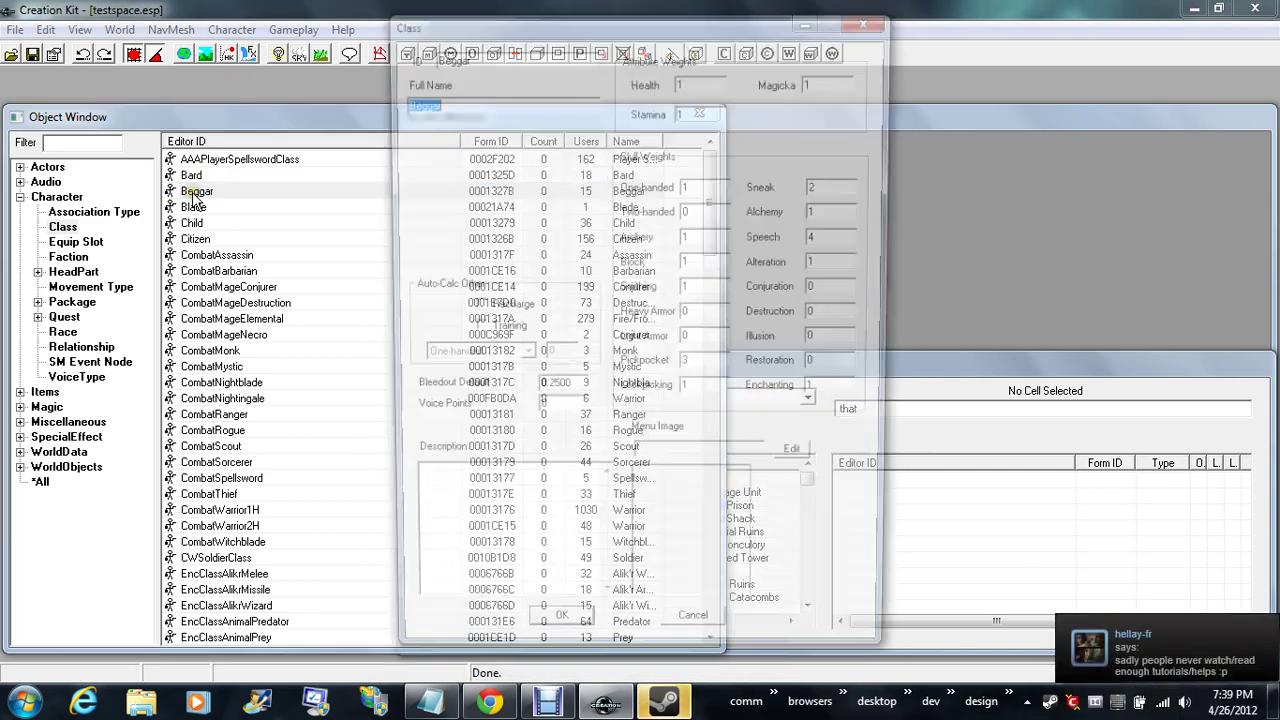
click(704, 82)
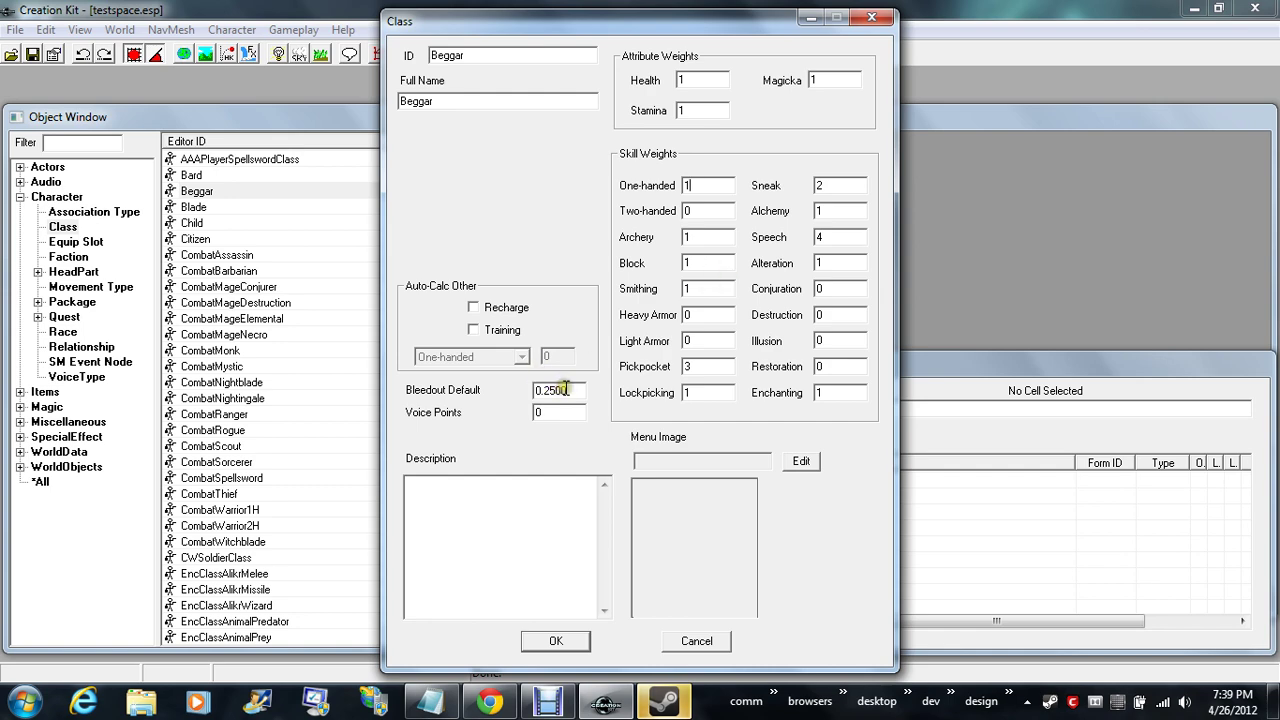
click(699, 641)
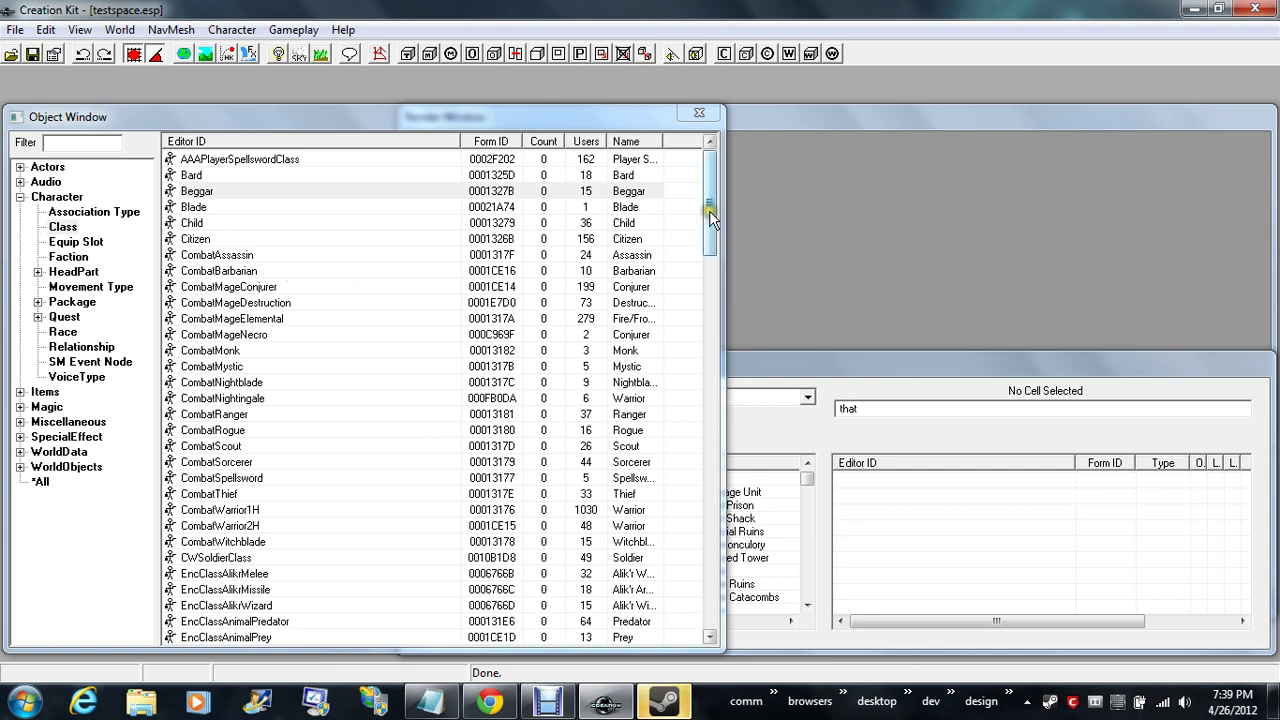
- Examine the EncClassDraugrMagic, EncClassDraugrMelee and EncClassDraugrMissile classes in turn, closing each without saving
drag(709, 210, 690, 405)
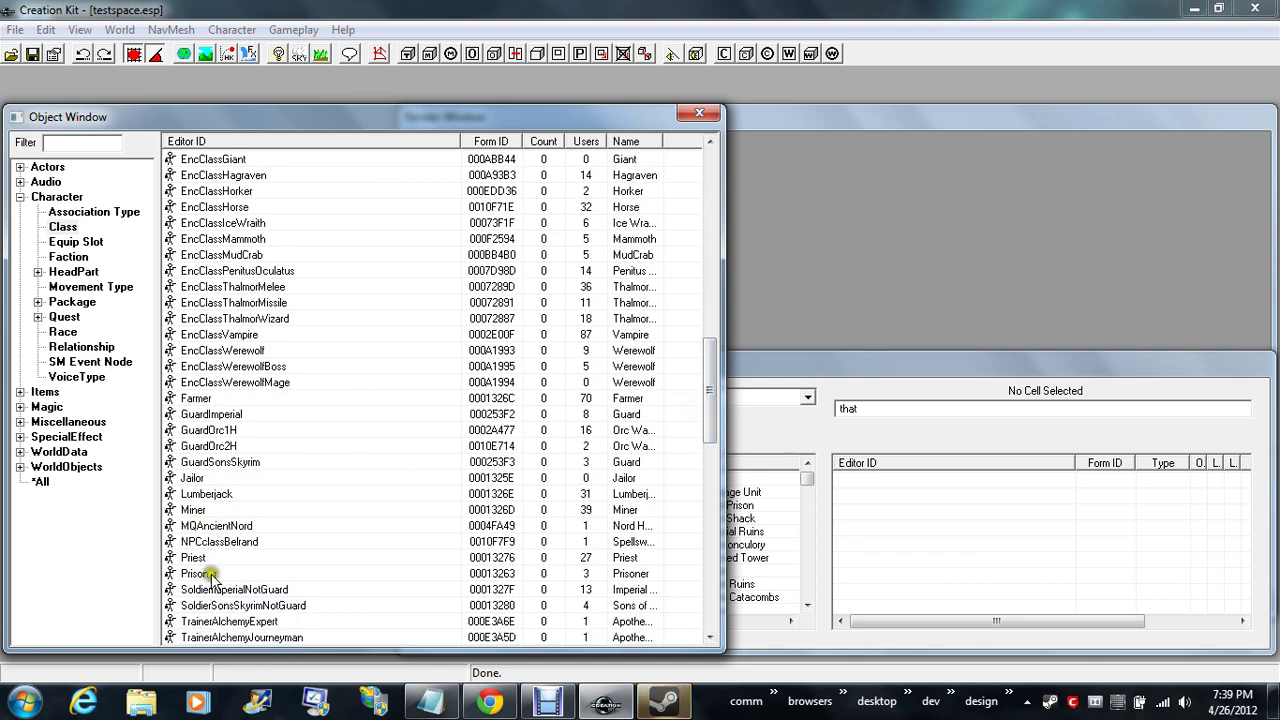
scroll(260, 365, up, 5)
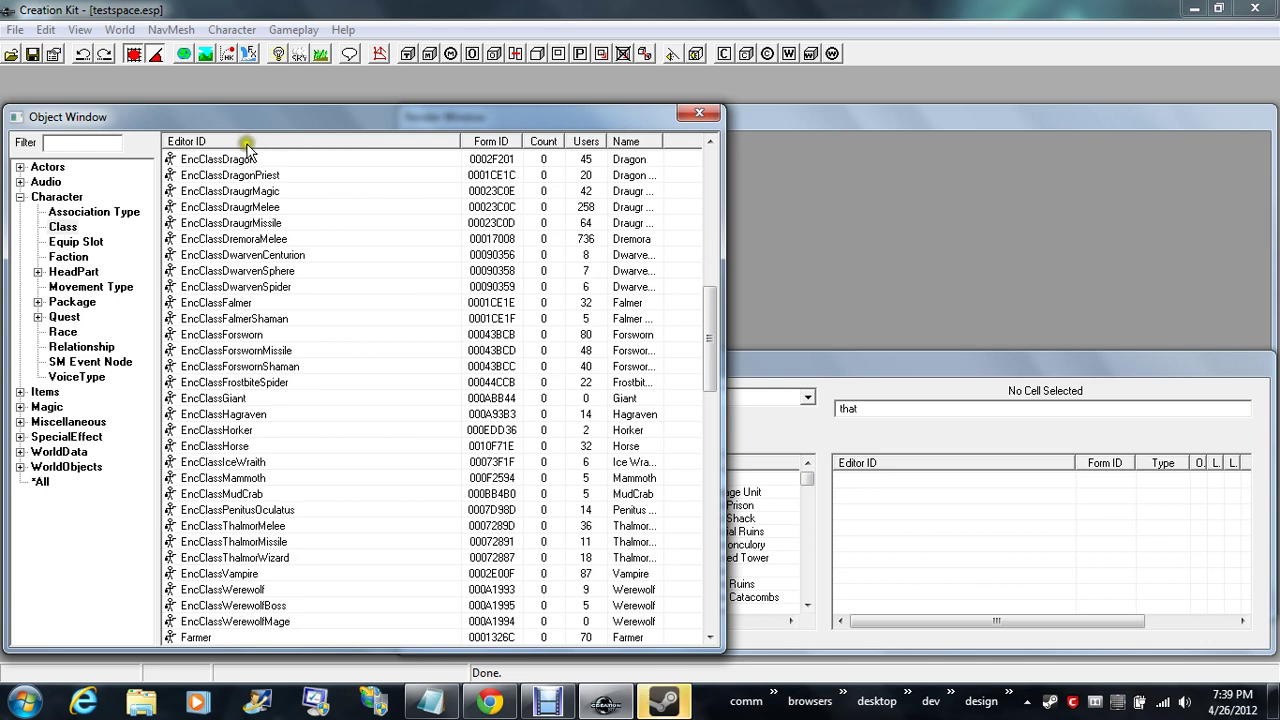
double_click(271, 191)
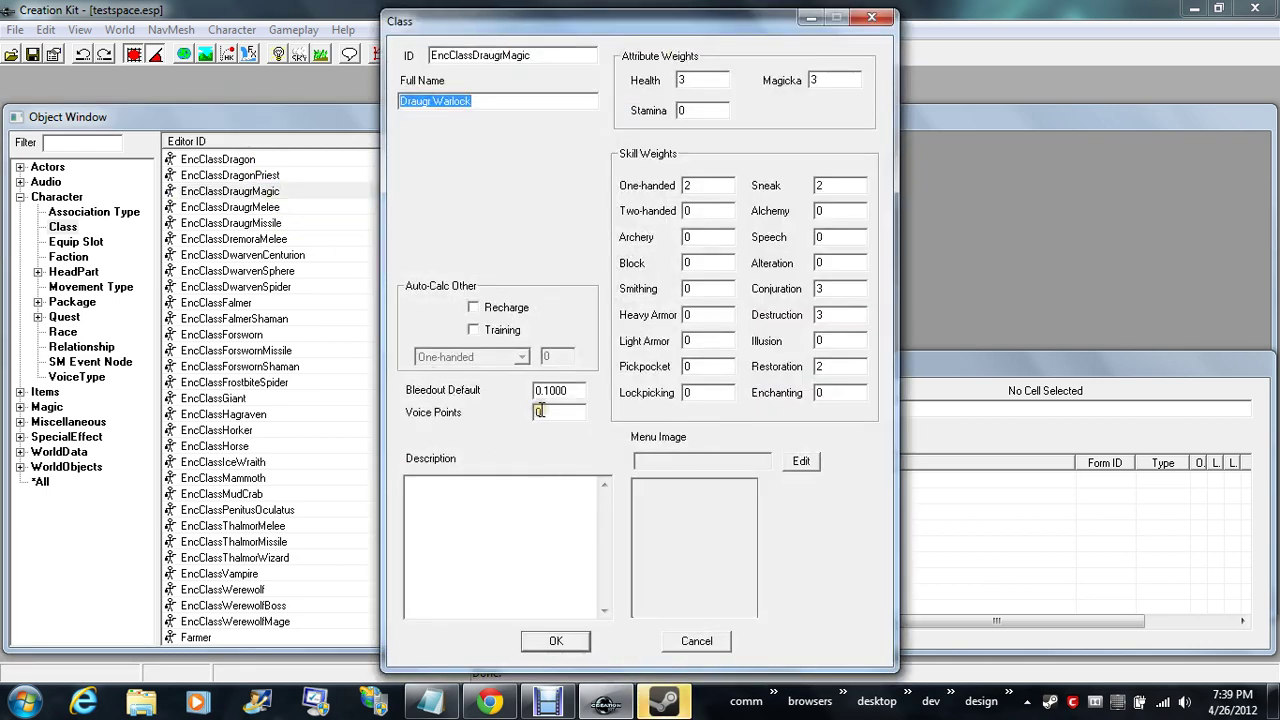
click(694, 638)
double_click(229, 207)
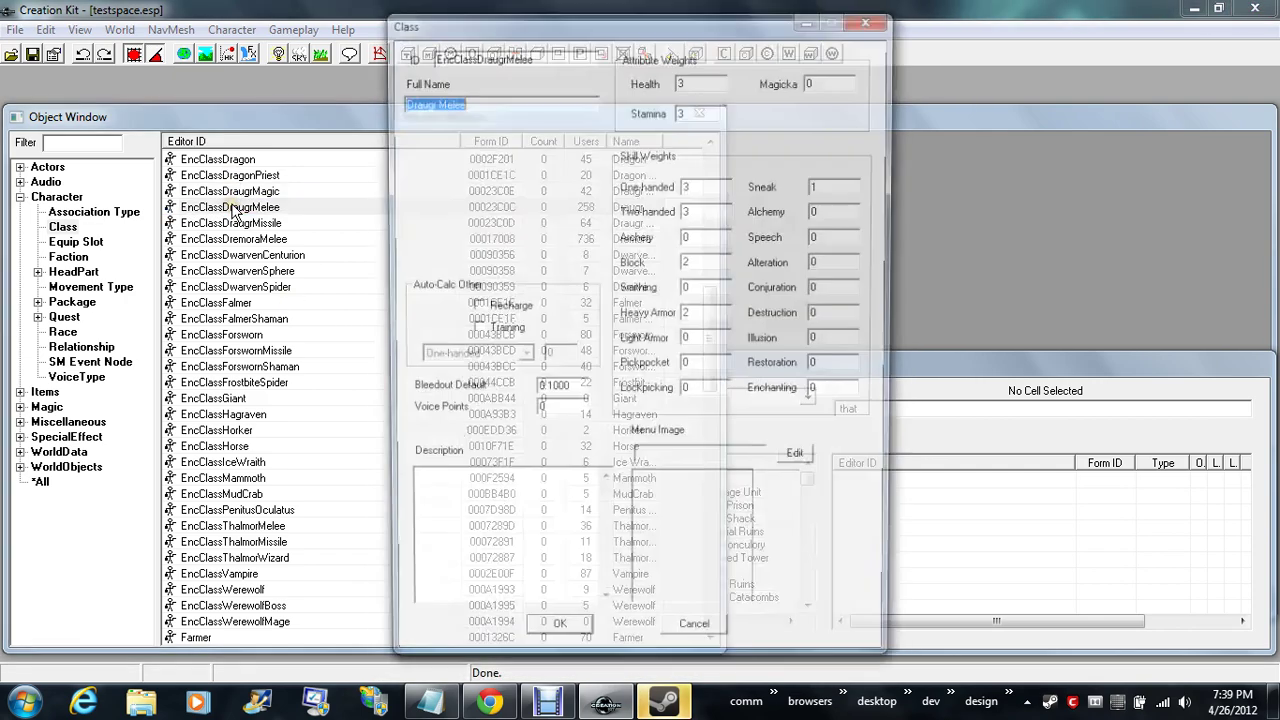
click(694, 641)
double_click(230, 223)
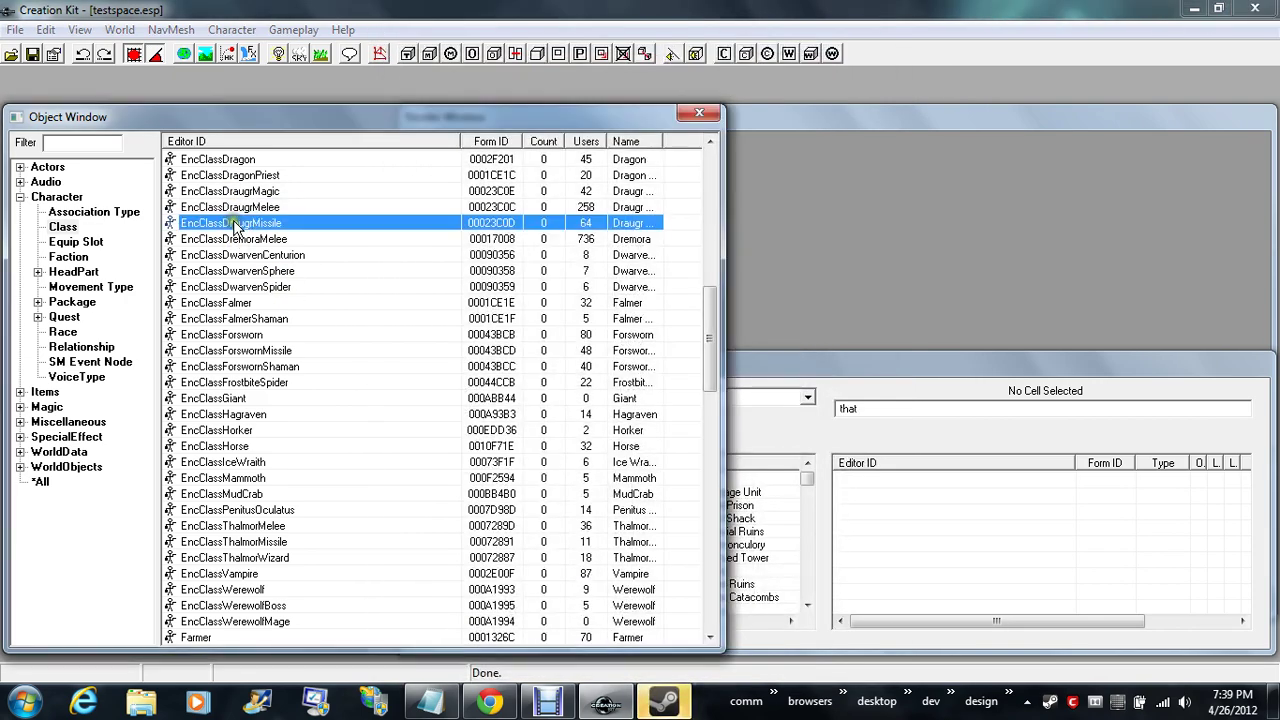
click(695, 641)
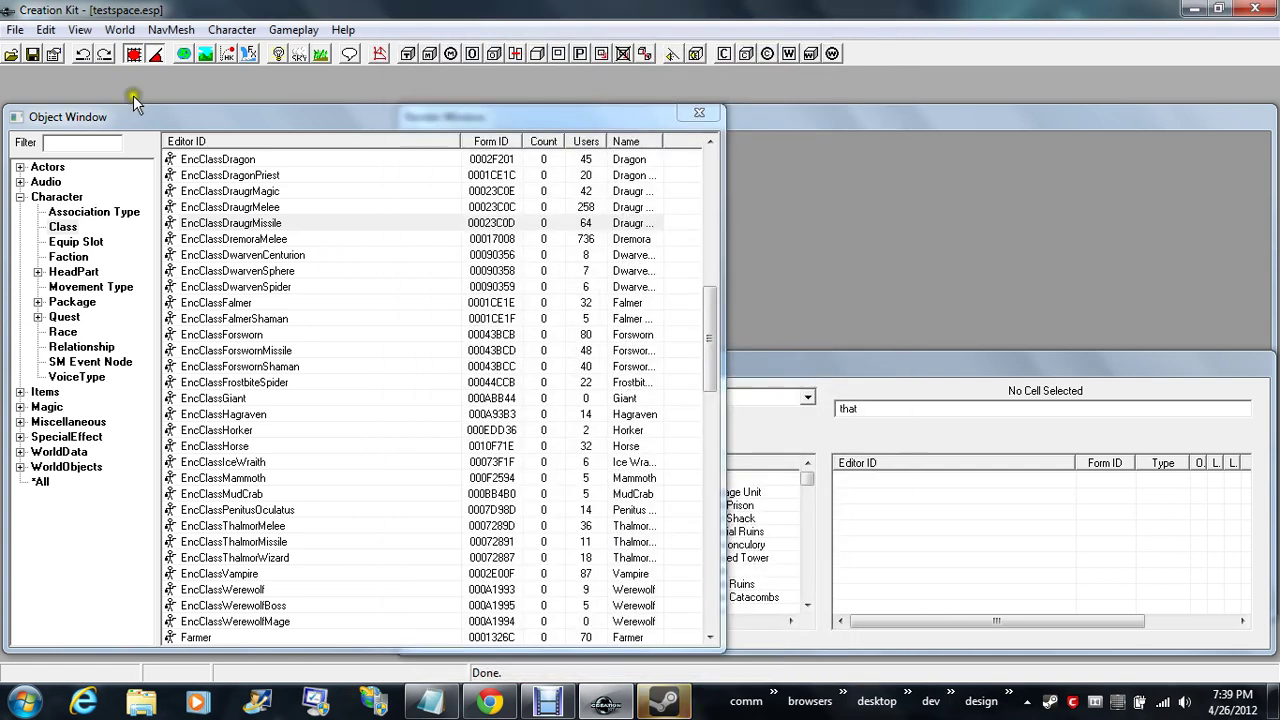
- Open the EncClassDragonPriest class to examine its attribute and skill weights, and close it without saving
double_click(195, 176)
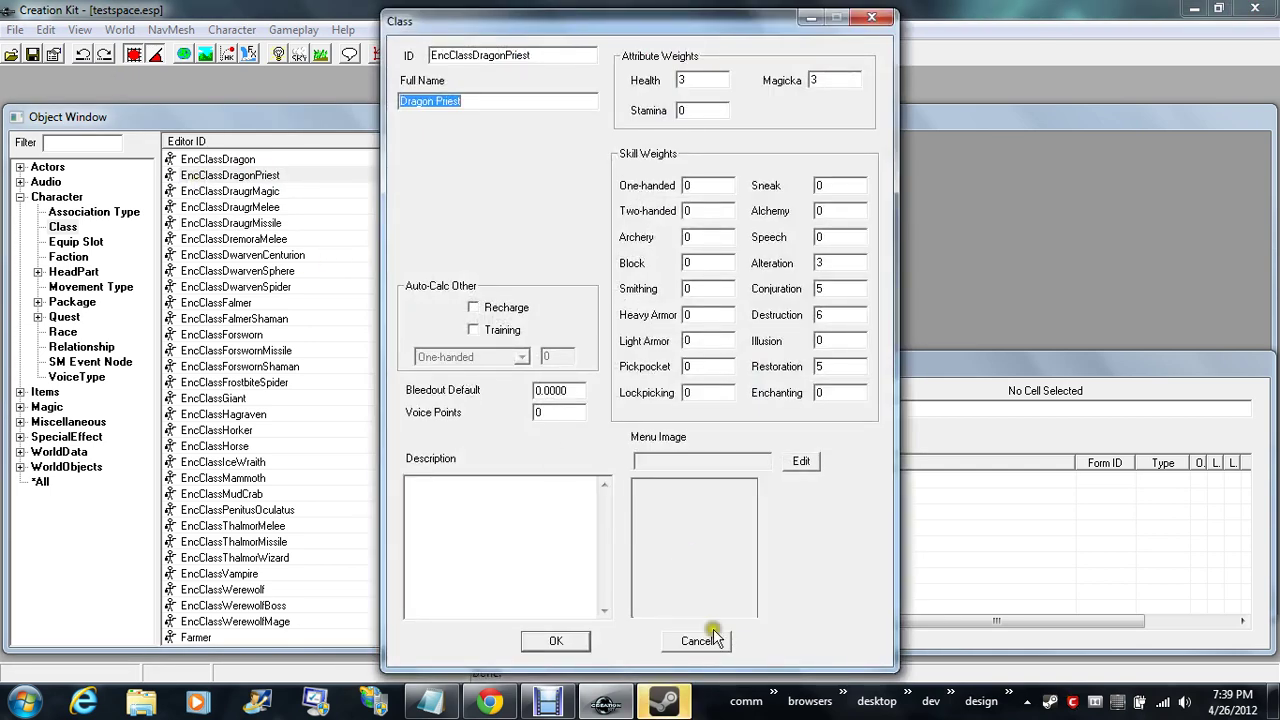
click(712, 641)
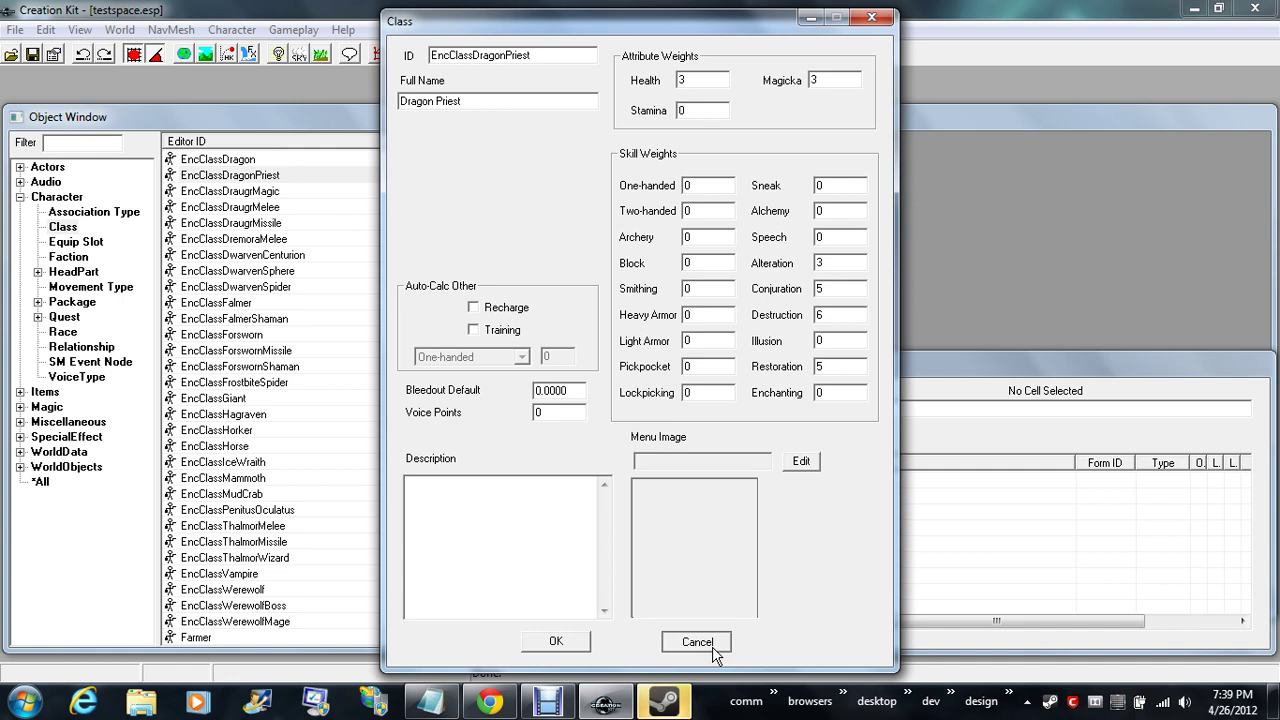
click(712, 641)
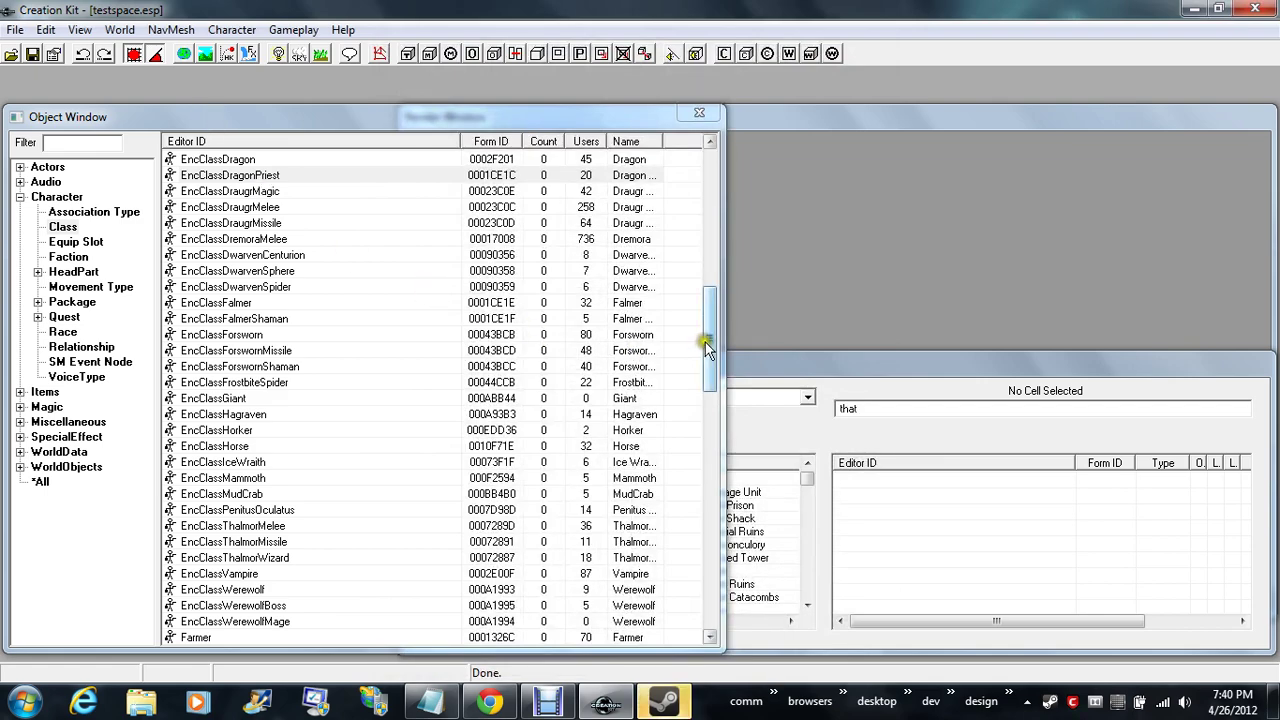
- Open the TrainerTwoHandedMaster class and move its window beside the Object Window so the class list stays accessible
drag(705, 342, 710, 590)
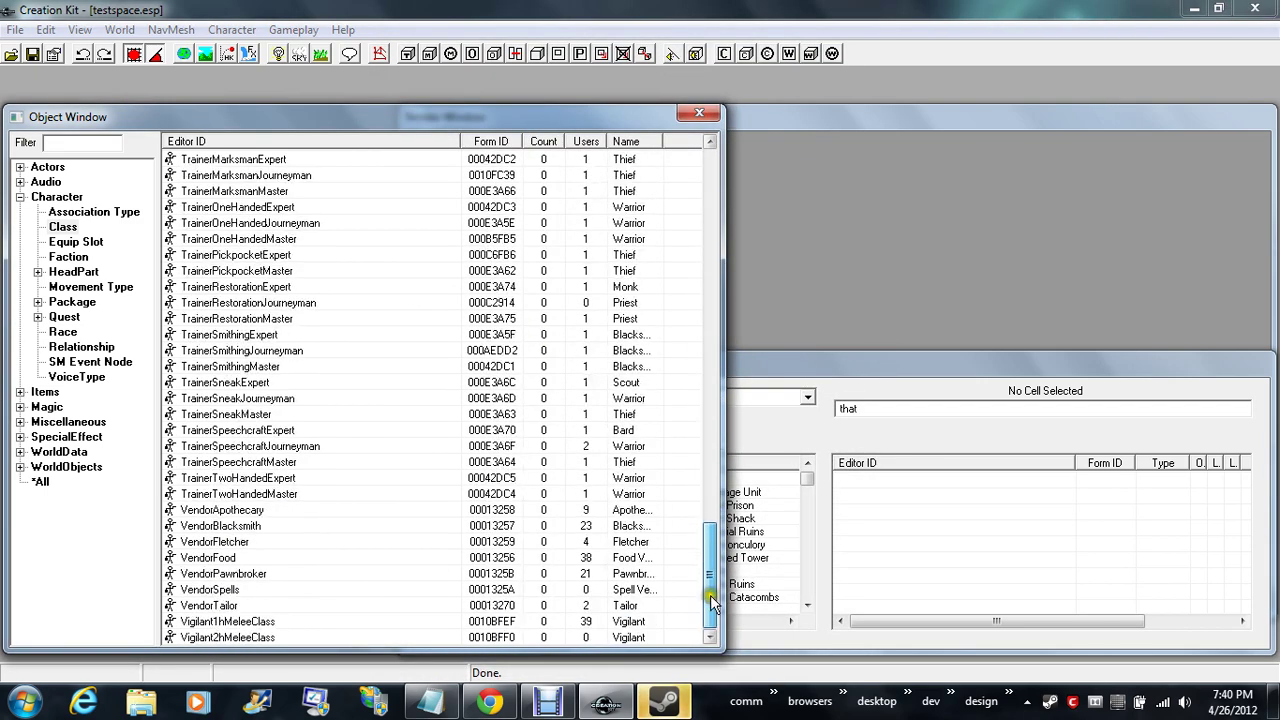
double_click(230, 494)
click(214, 463)
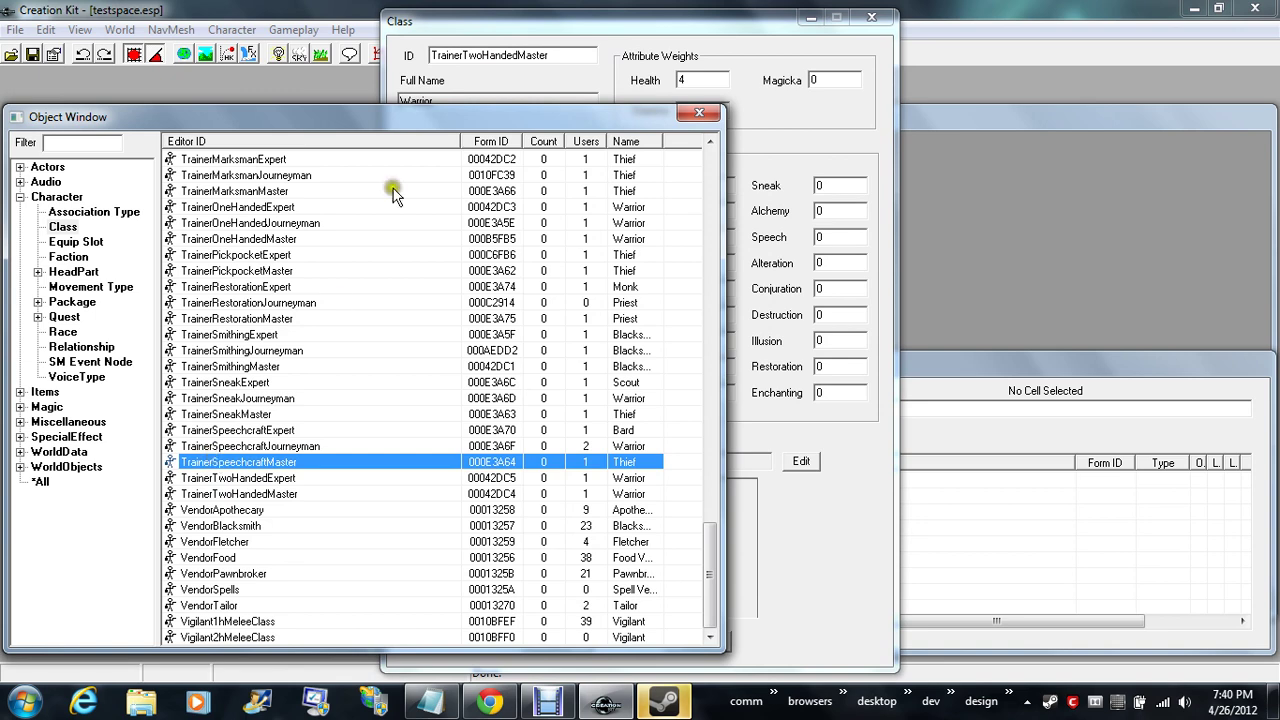
drag(478, 24, 828, 21)
- Go down the class list to Vigilant2hMeleeClass, open it, and close the TrainerTwoHandedMaster class window
click(205, 480)
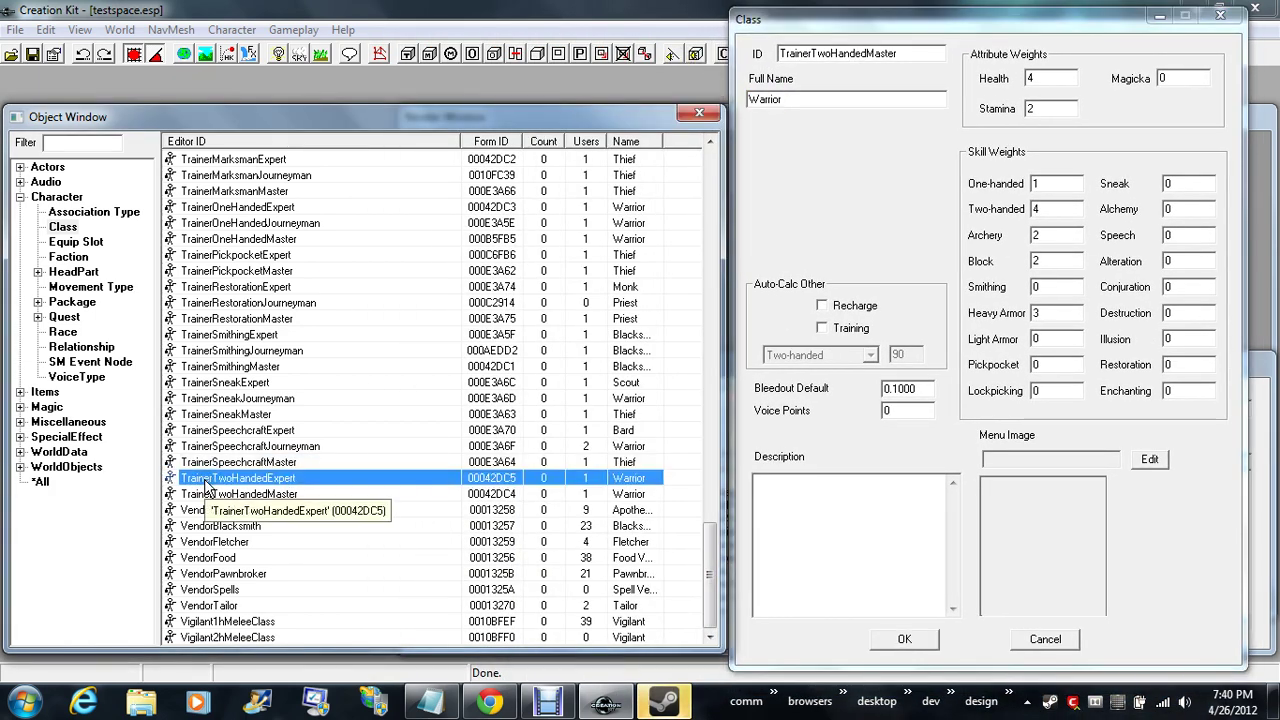
key(Down)
key(Down)
key(Down)
key(Down)
key(Down)
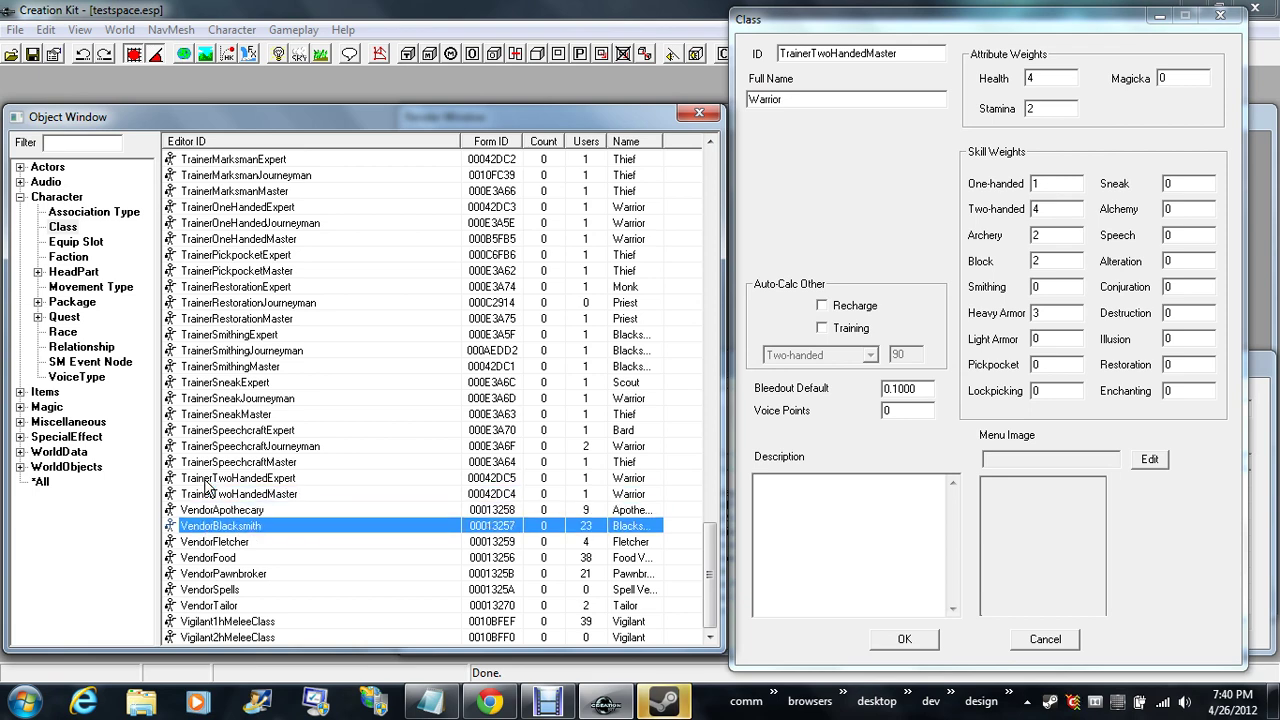
key(Down)
key(Down)
key(Down)
key(Down)
key(Down)
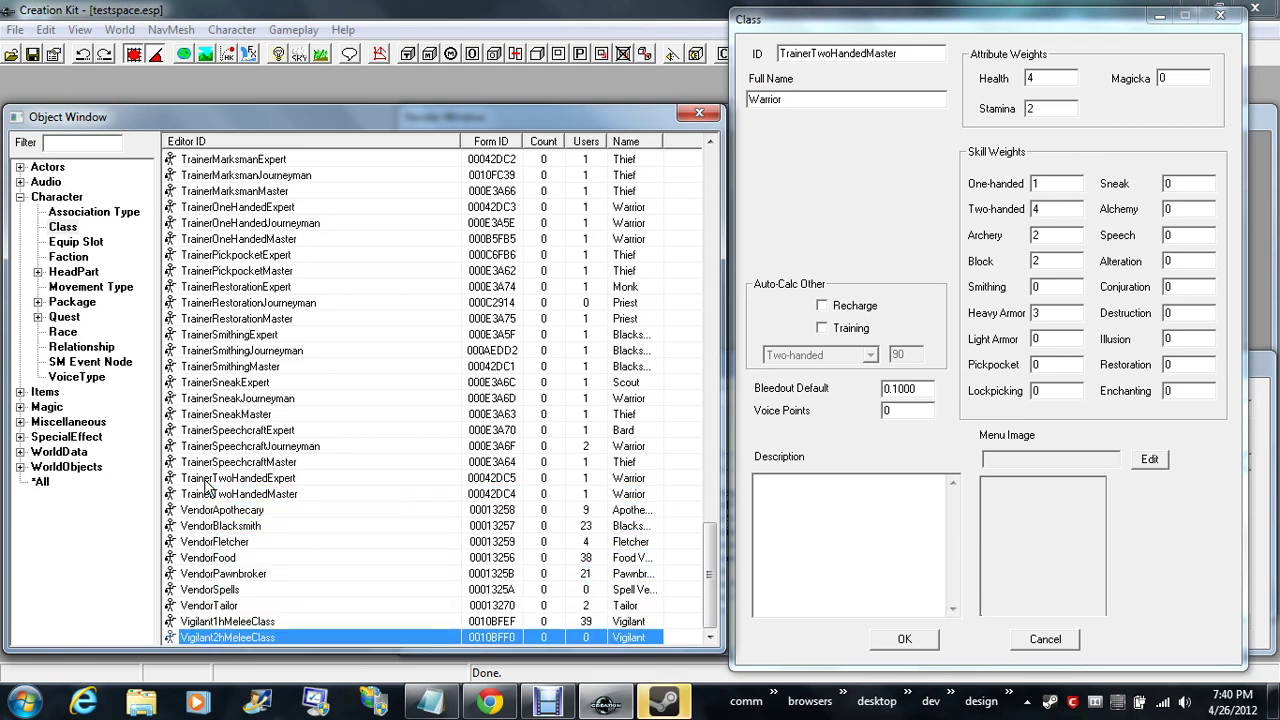
key(Return)
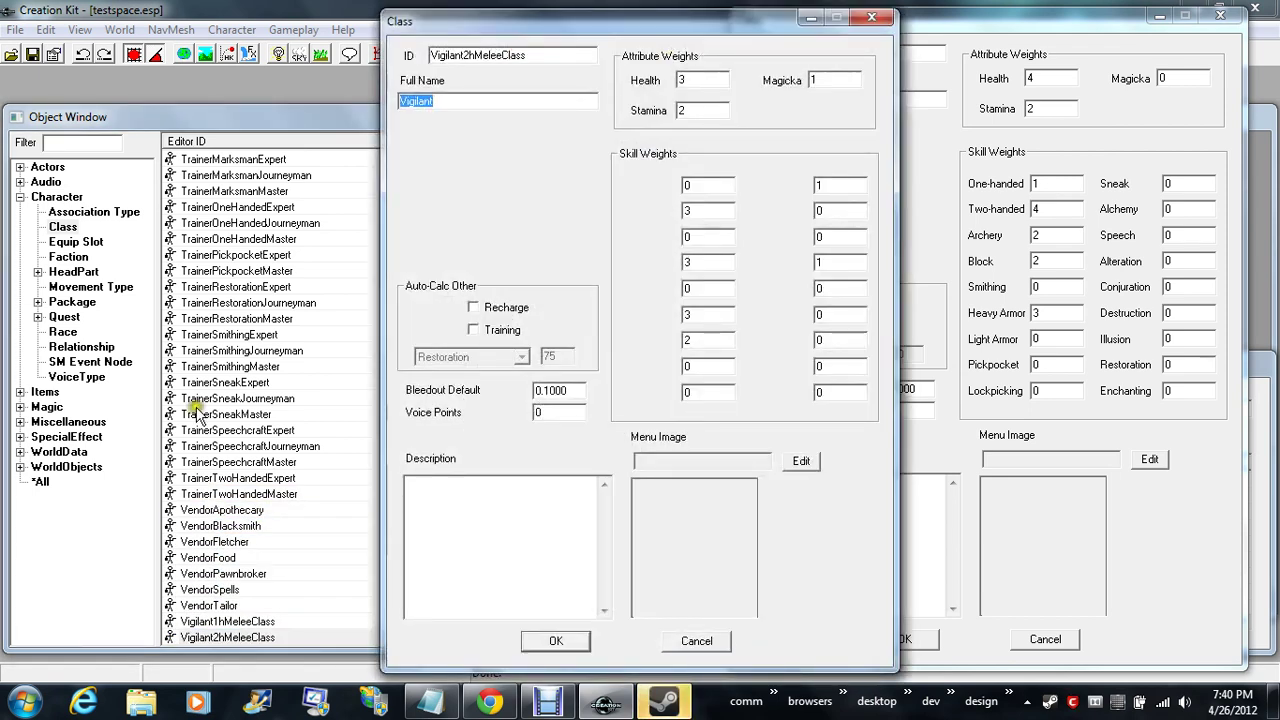
click(1232, 17)
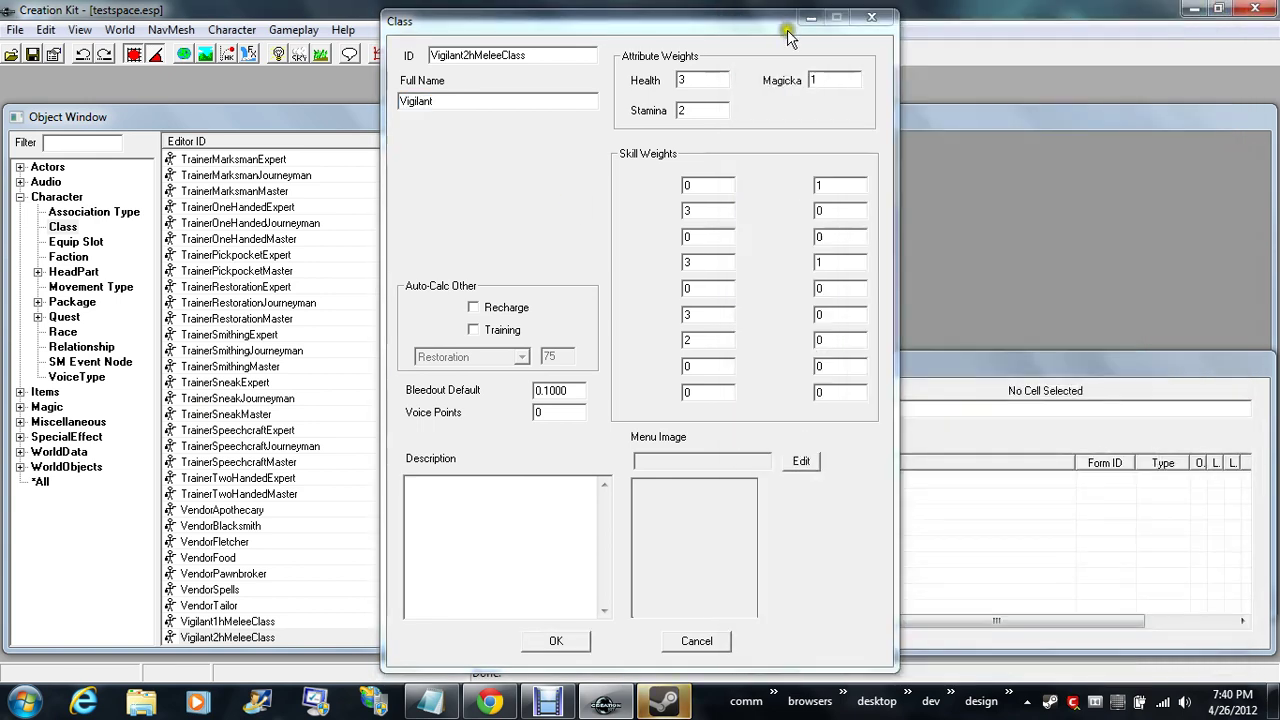
- Close the Vigilant2hMeleeClass window, then examine the attribute and skill weights of TrainerSmithingJourneyman and close it without saving
click(872, 20)
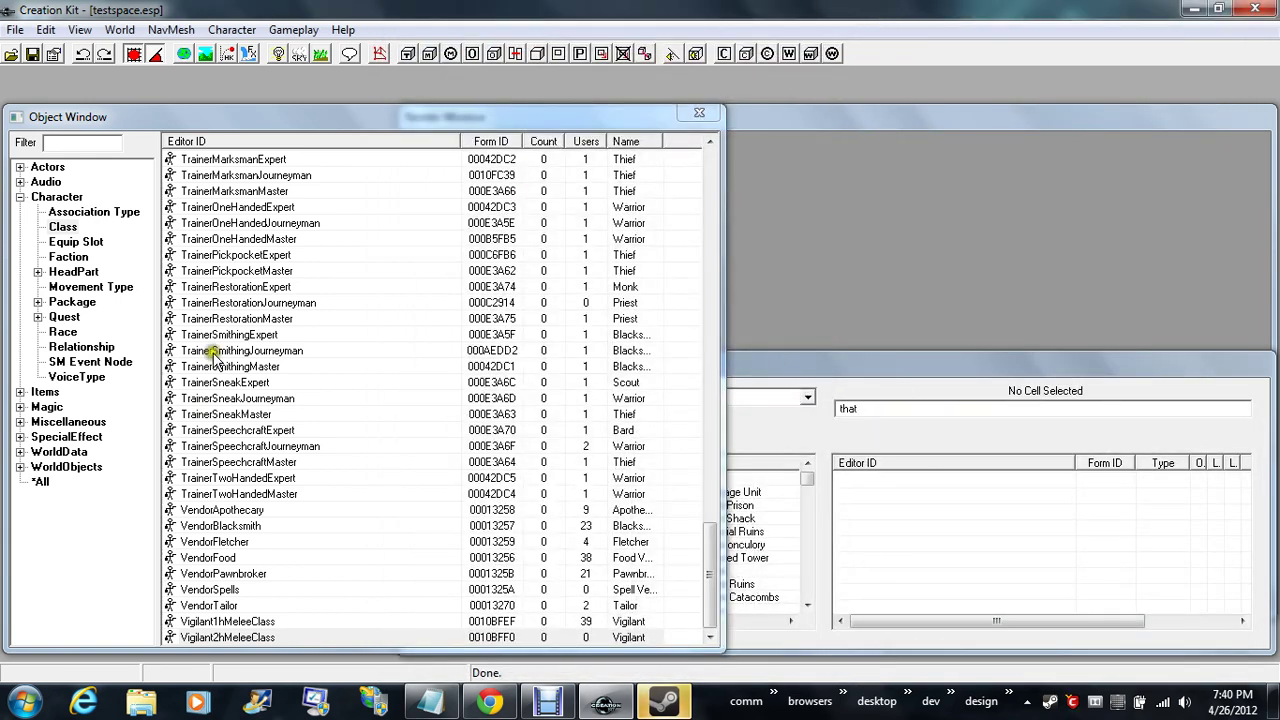
double_click(216, 352)
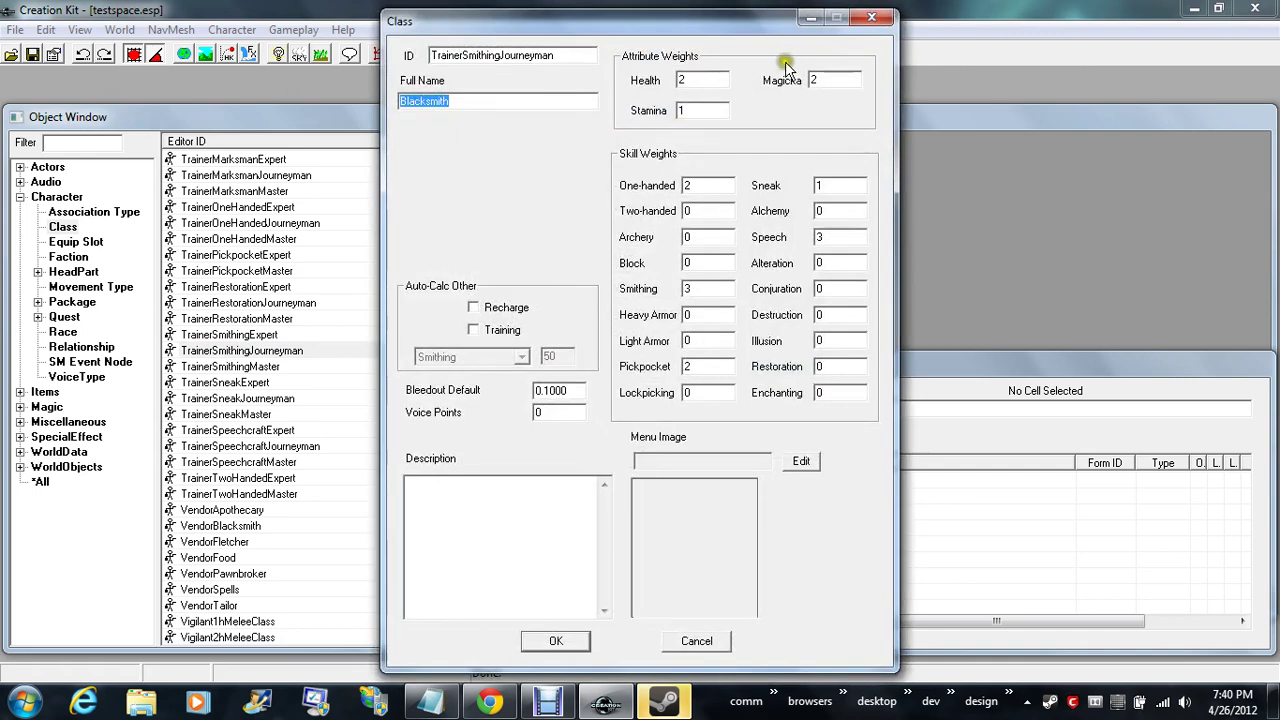
click(822, 79)
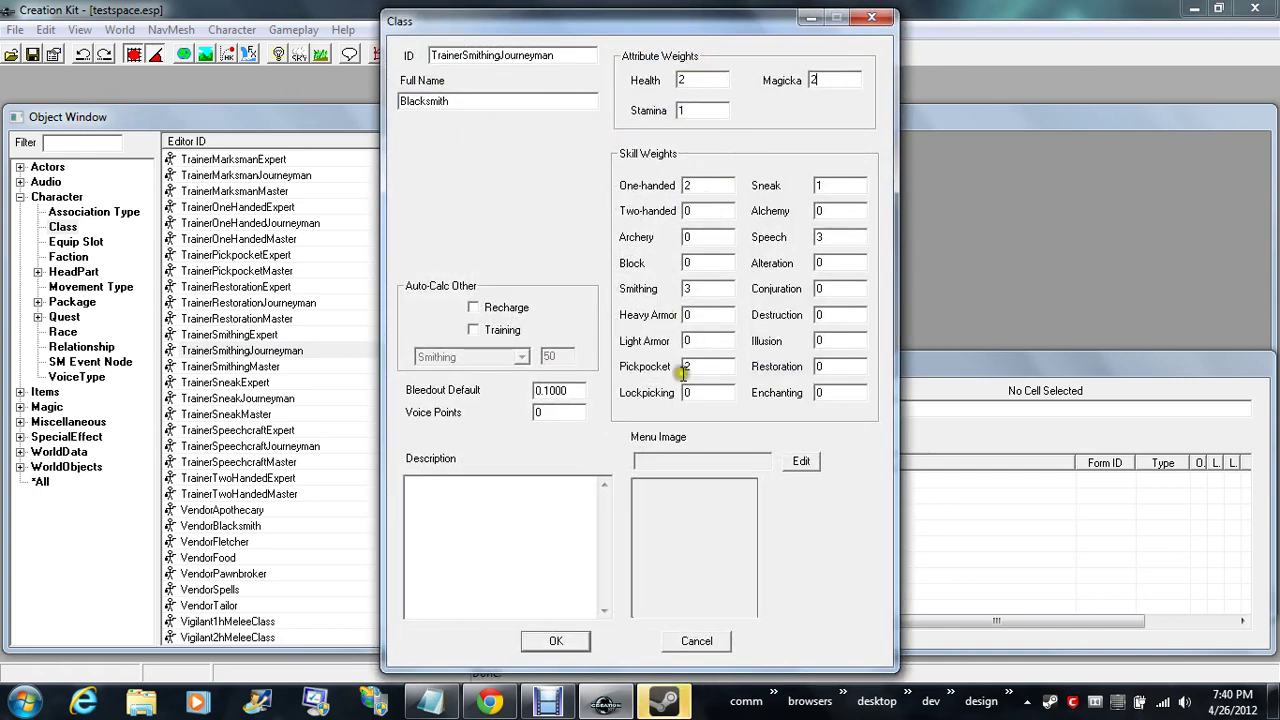
click(681, 645)
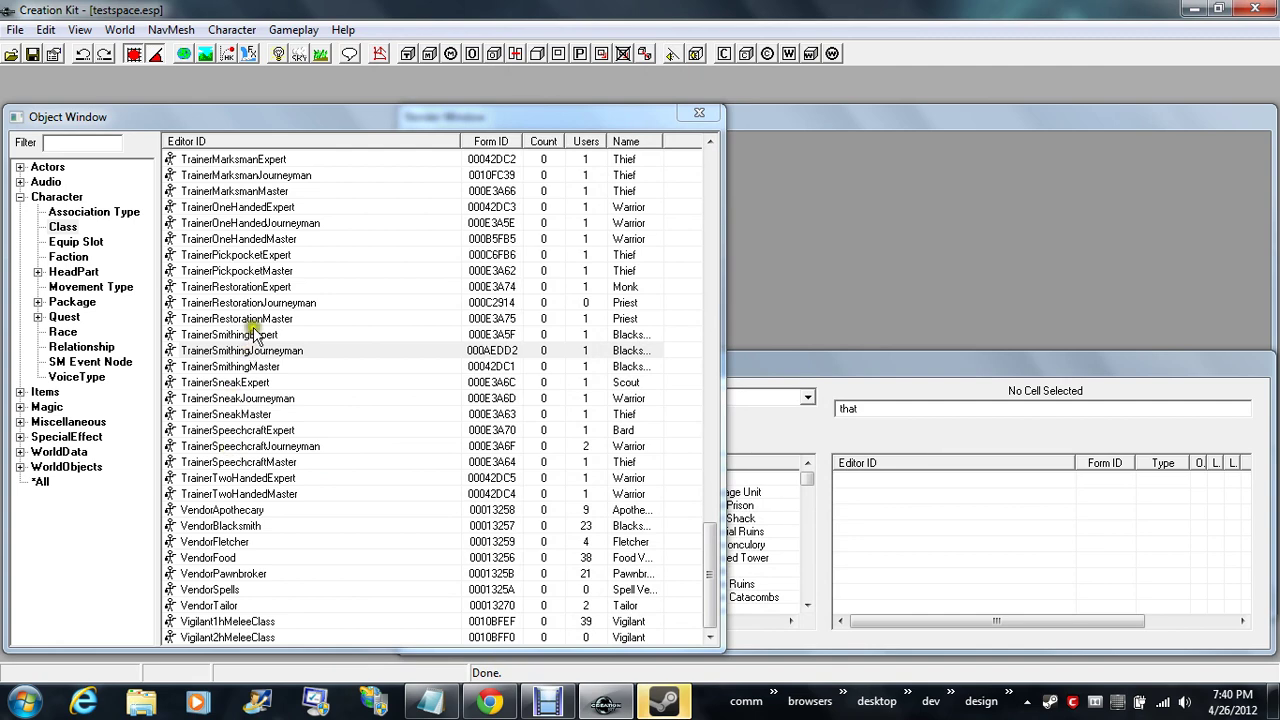
- Go up through the trainer classes in the list from TrainerRestorationMaster to TrainerOneHandedMaster
click(248, 318)
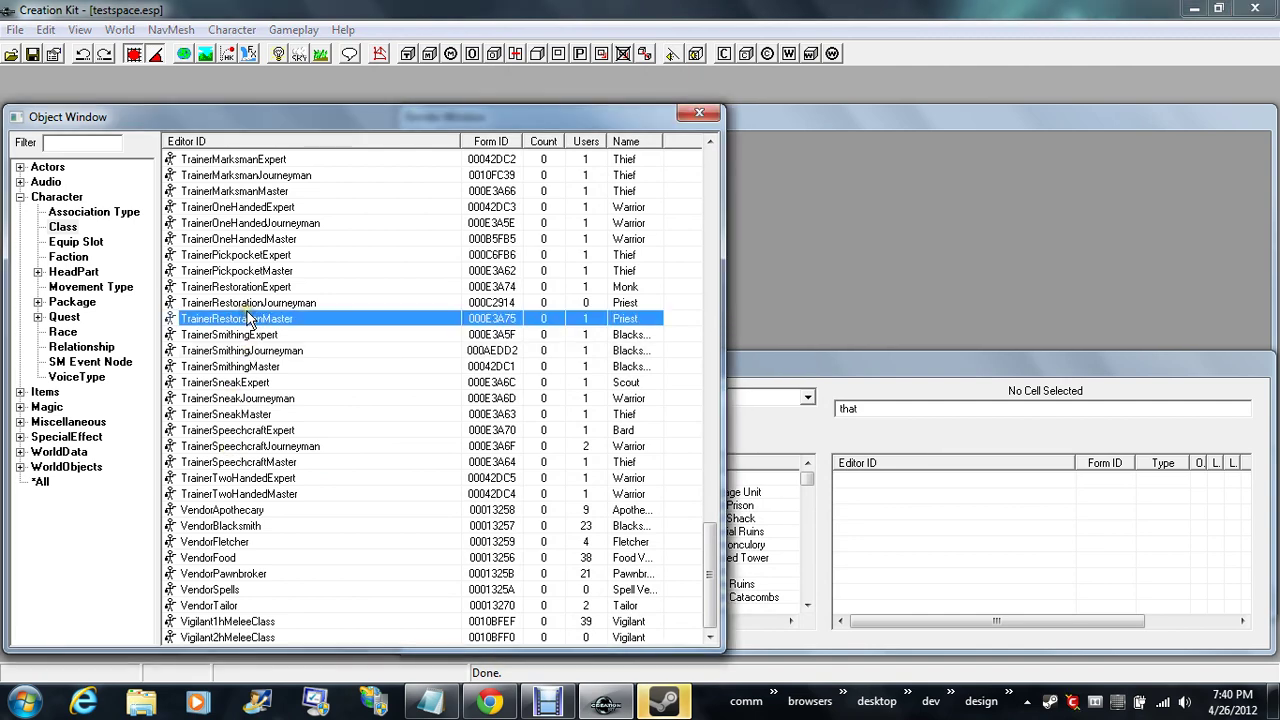
click(249, 303)
click(252, 271)
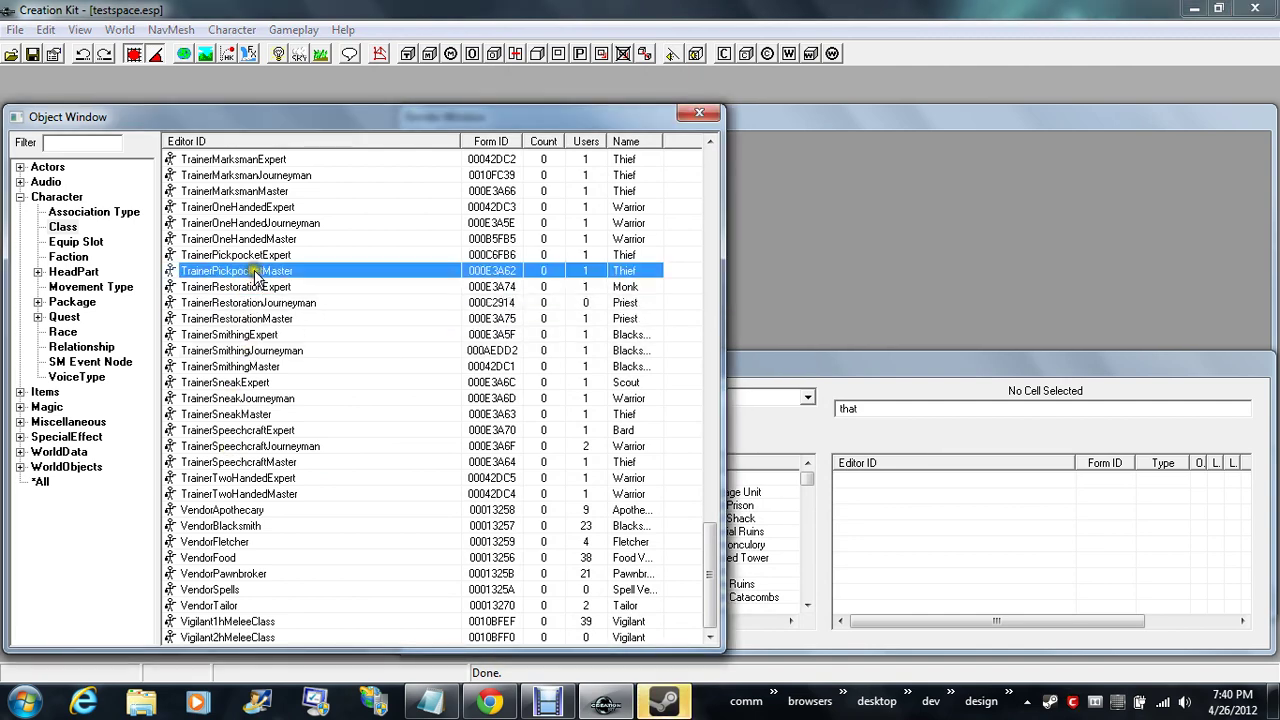
click(256, 256)
click(248, 240)
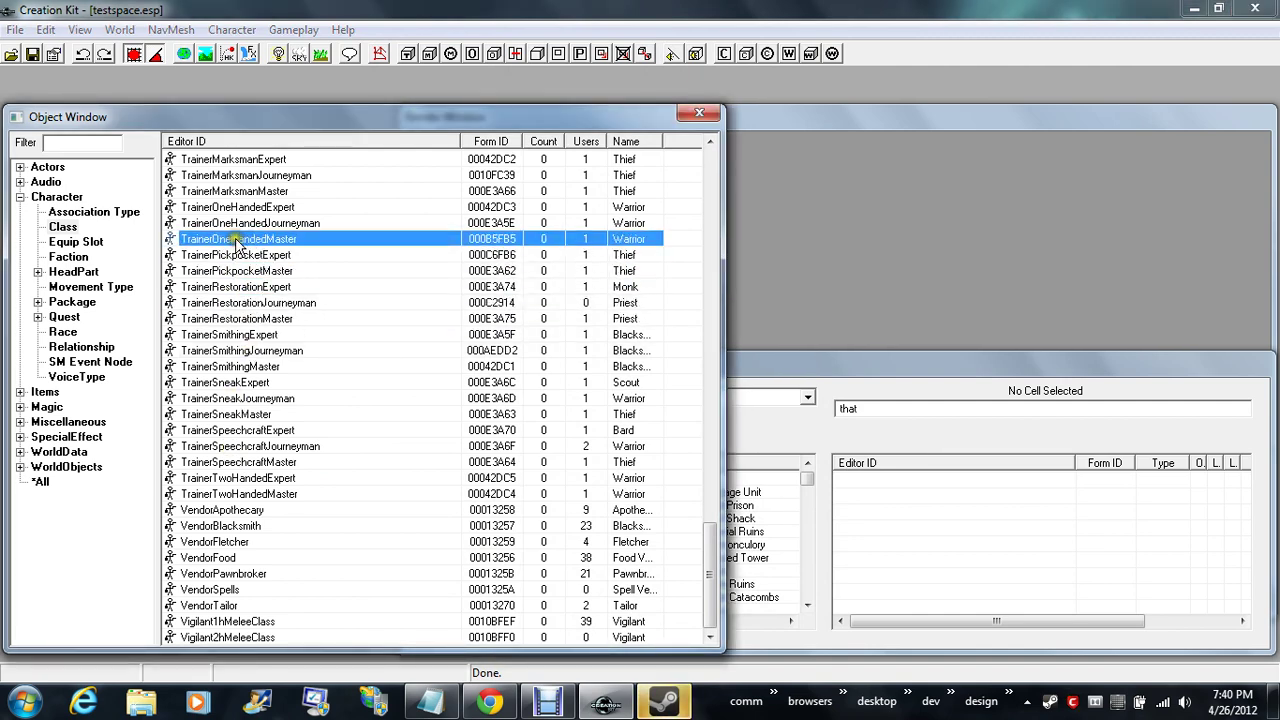
- List the Equip Slot objects, examine the LeftHand and RightHand parents of the BothHands slot, and close it without saving
click(84, 245)
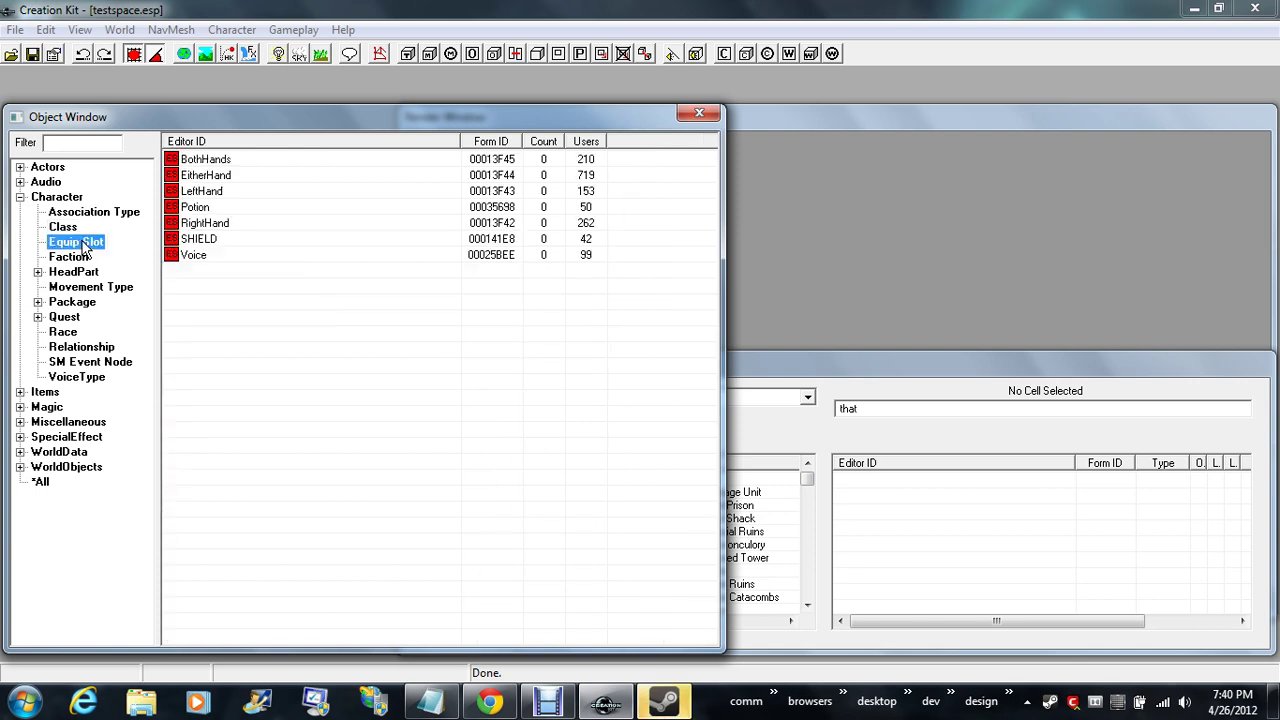
double_click(218, 162)
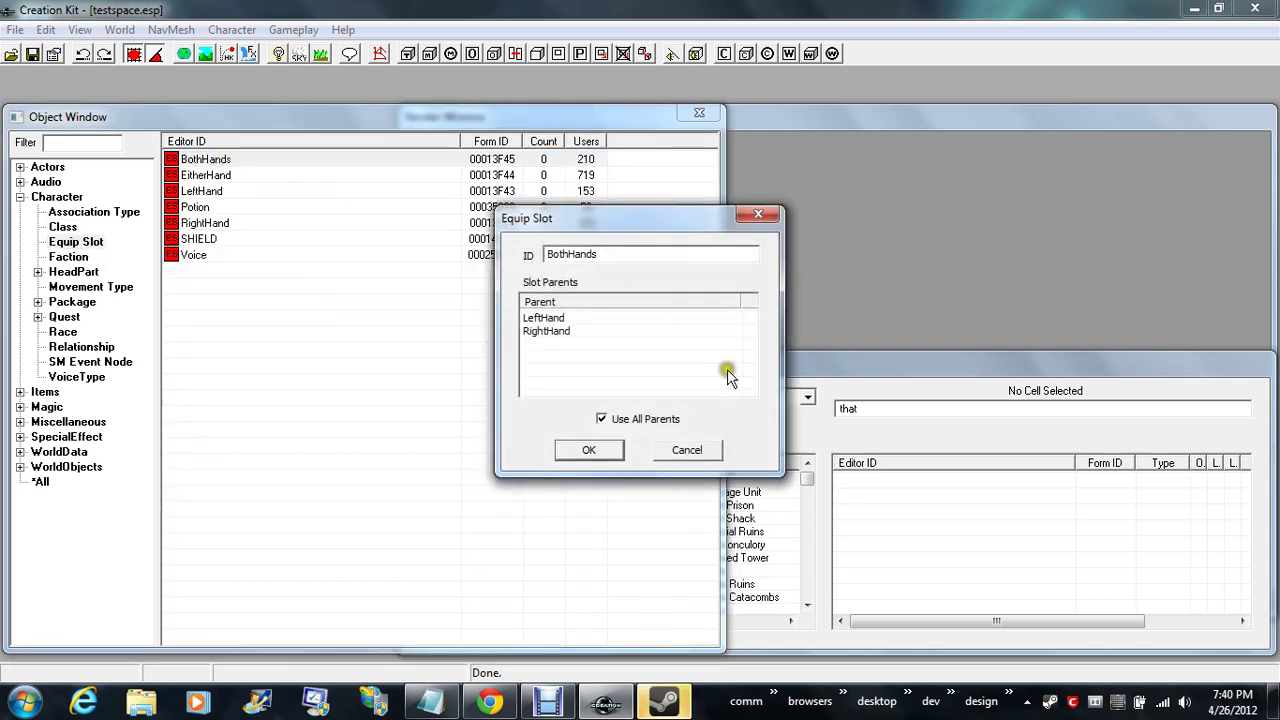
click(534, 318)
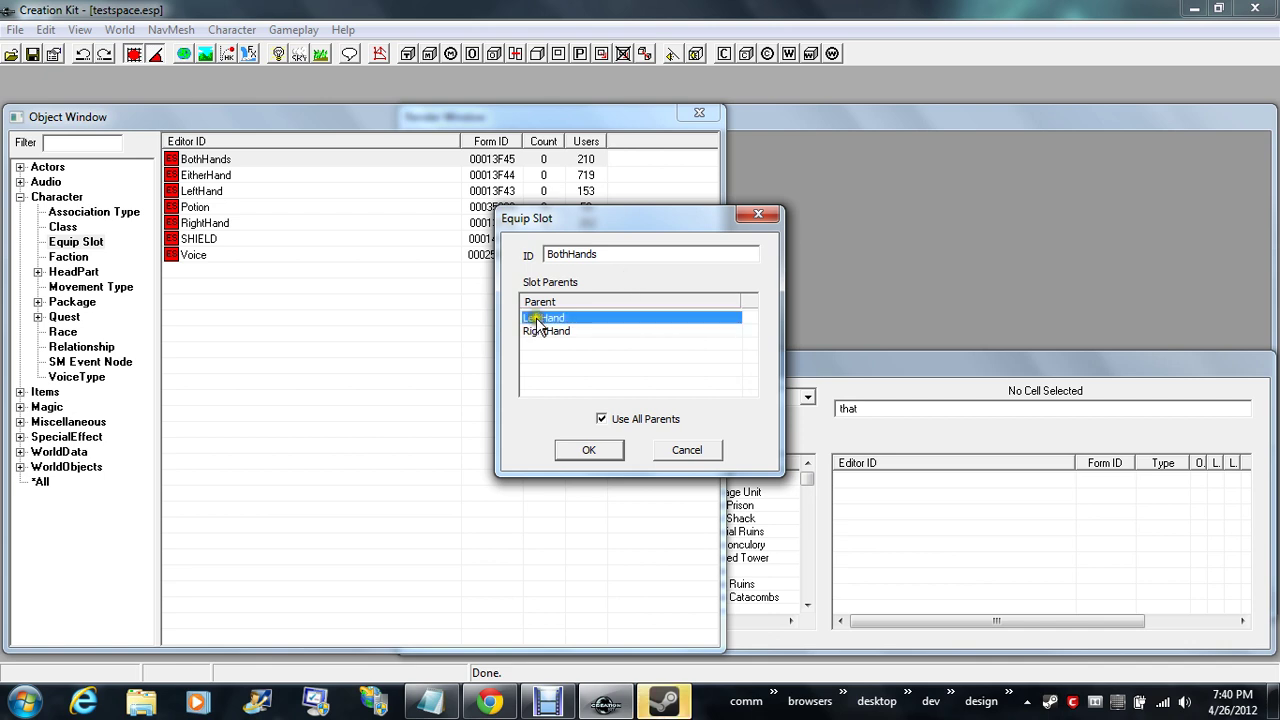
click(540, 331)
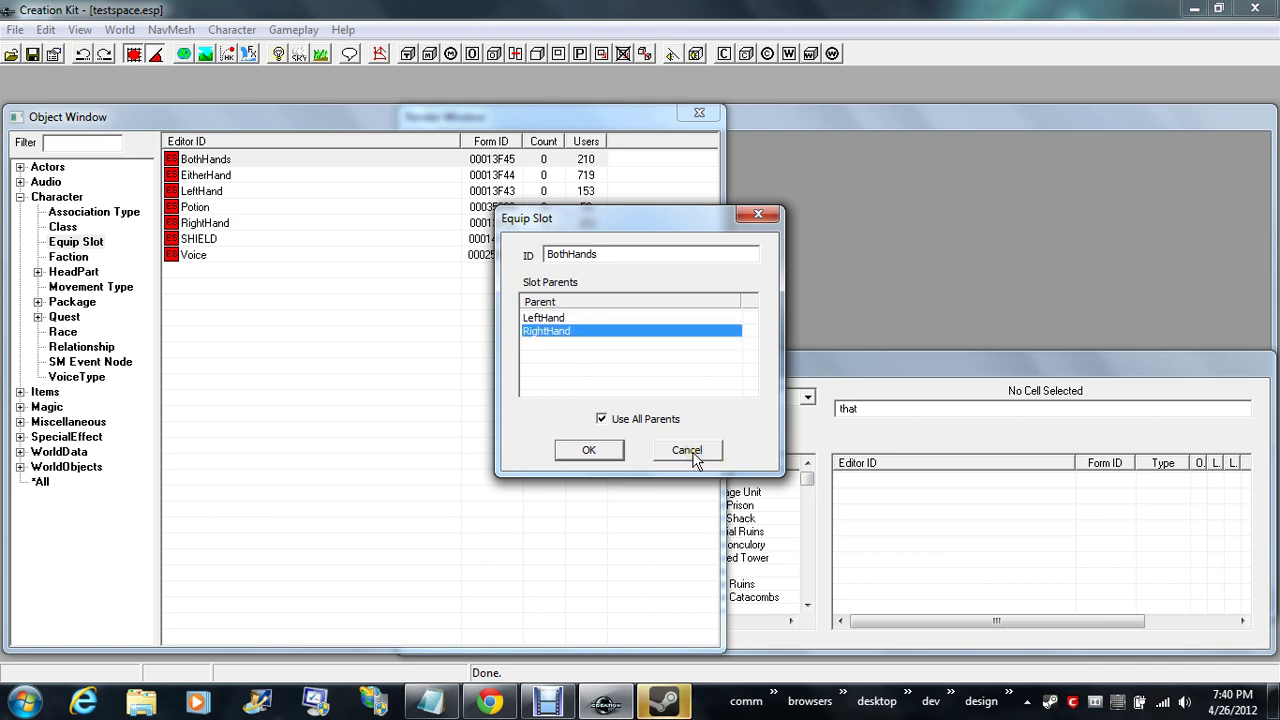
click(687, 450)
- Examine the slot parents of the EitherHand, LeftHand and Potion equip slots in turn, closing each without saving
double_click(205, 177)
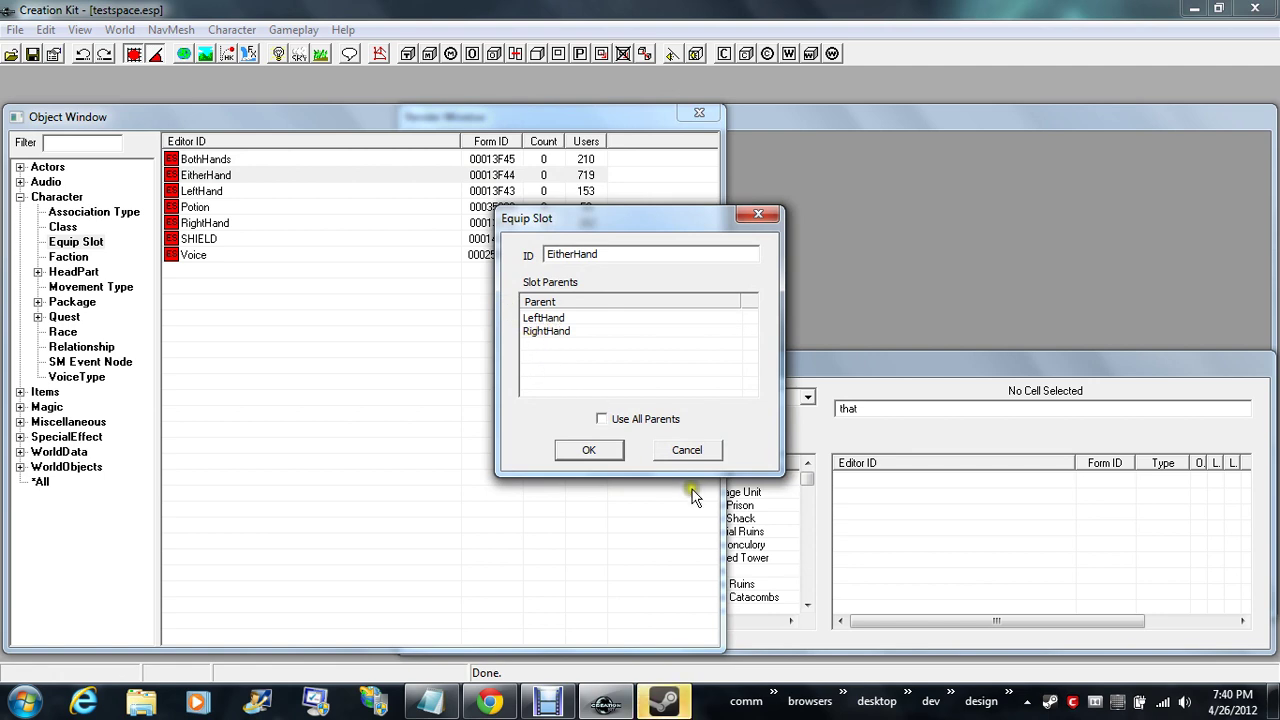
click(687, 450)
double_click(240, 191)
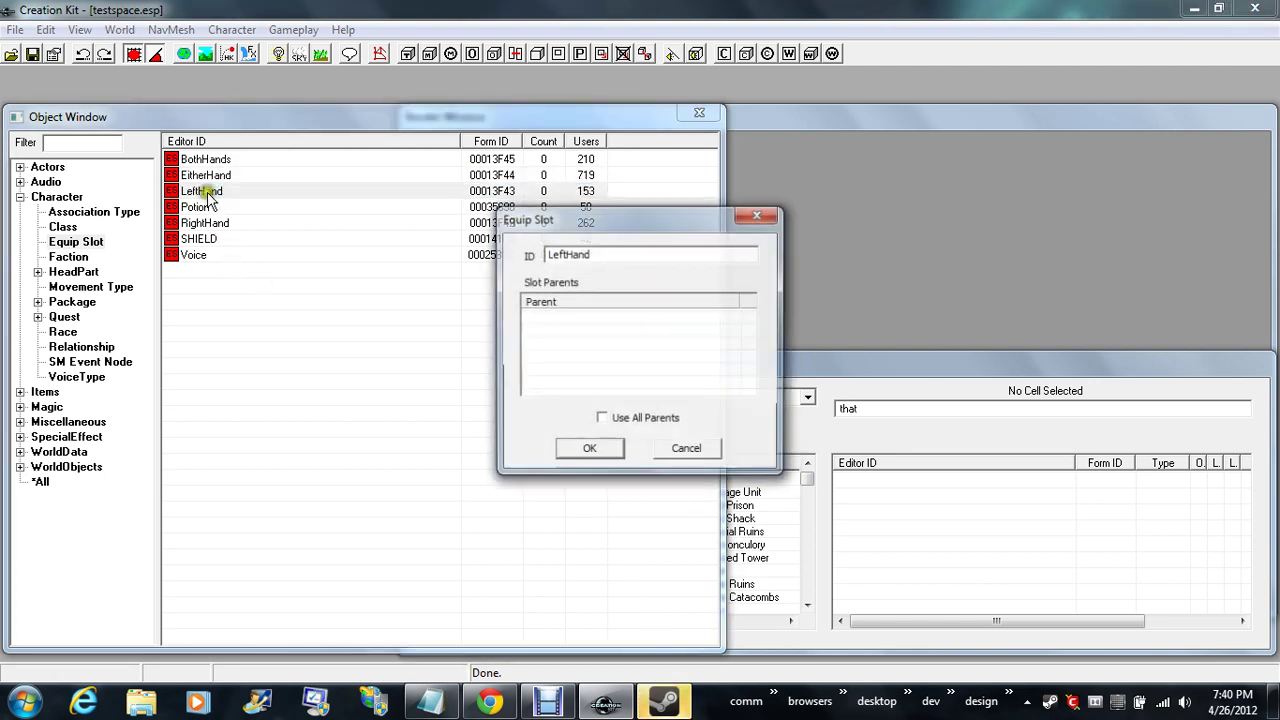
click(687, 449)
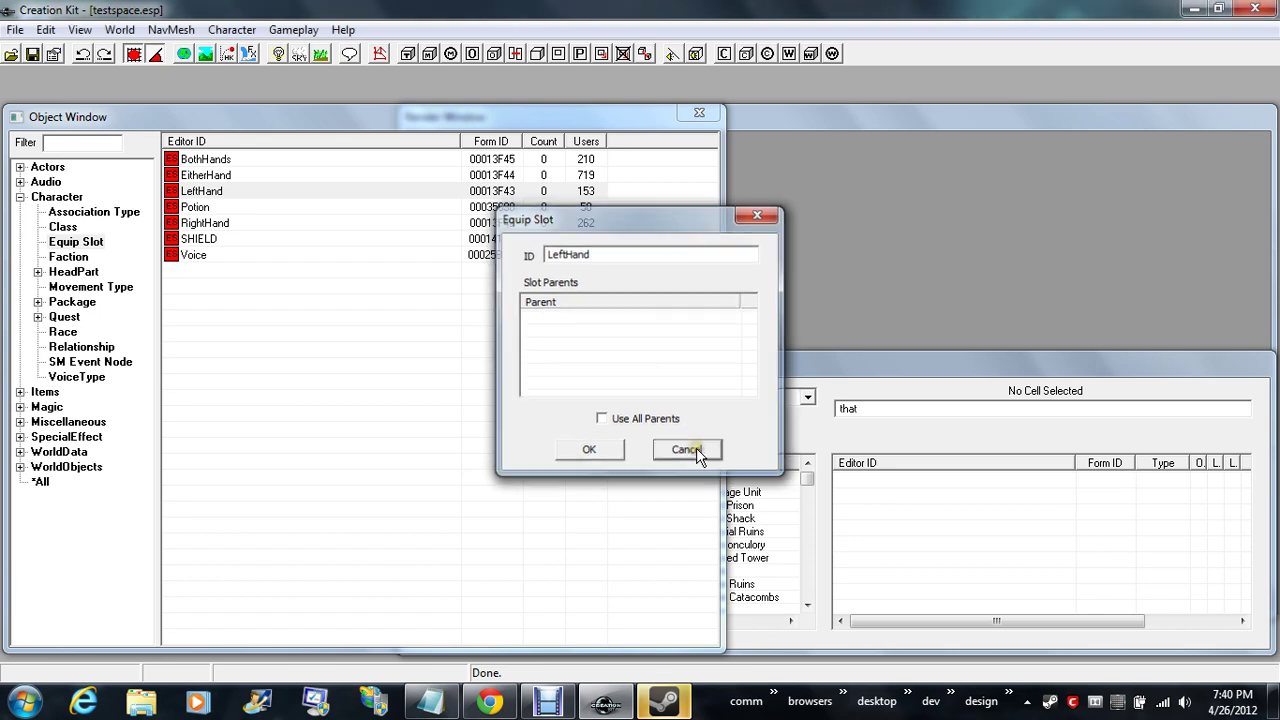
double_click(214, 208)
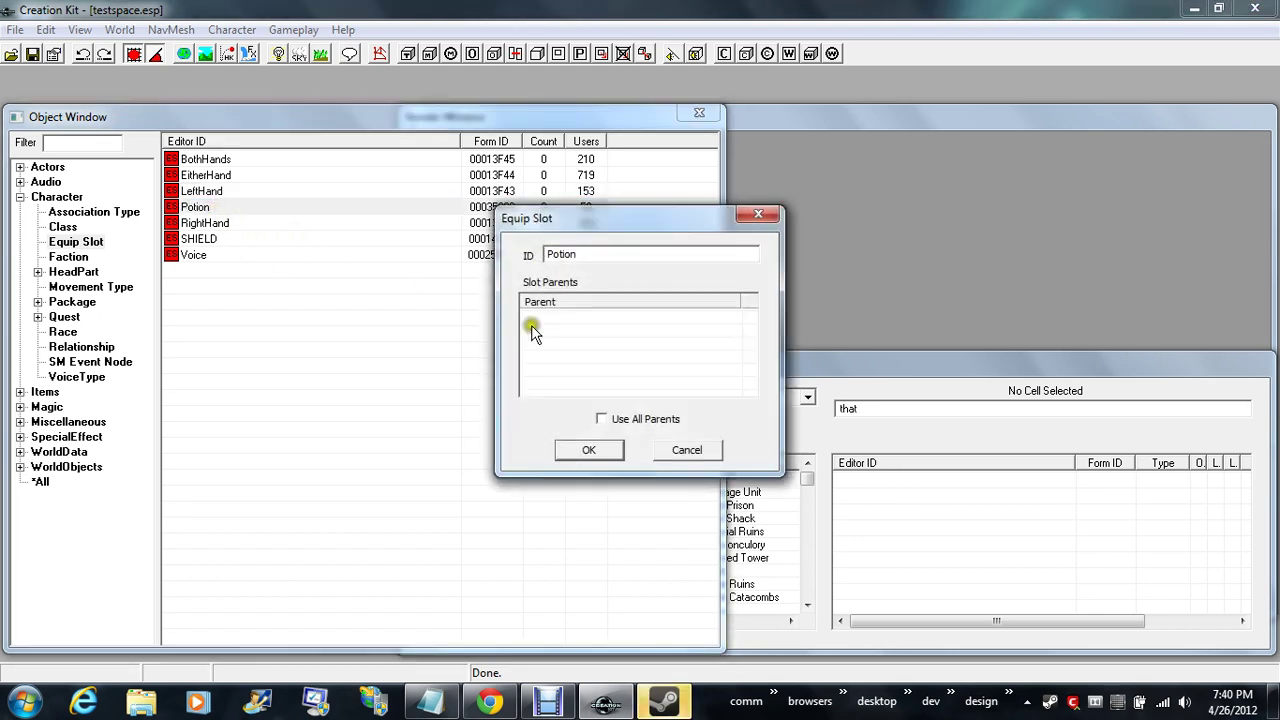
click(687, 450)
- Examine the slot parents of the RightHand, SHIELD and Voice equip slots, closing each without saving
double_click(245, 224)
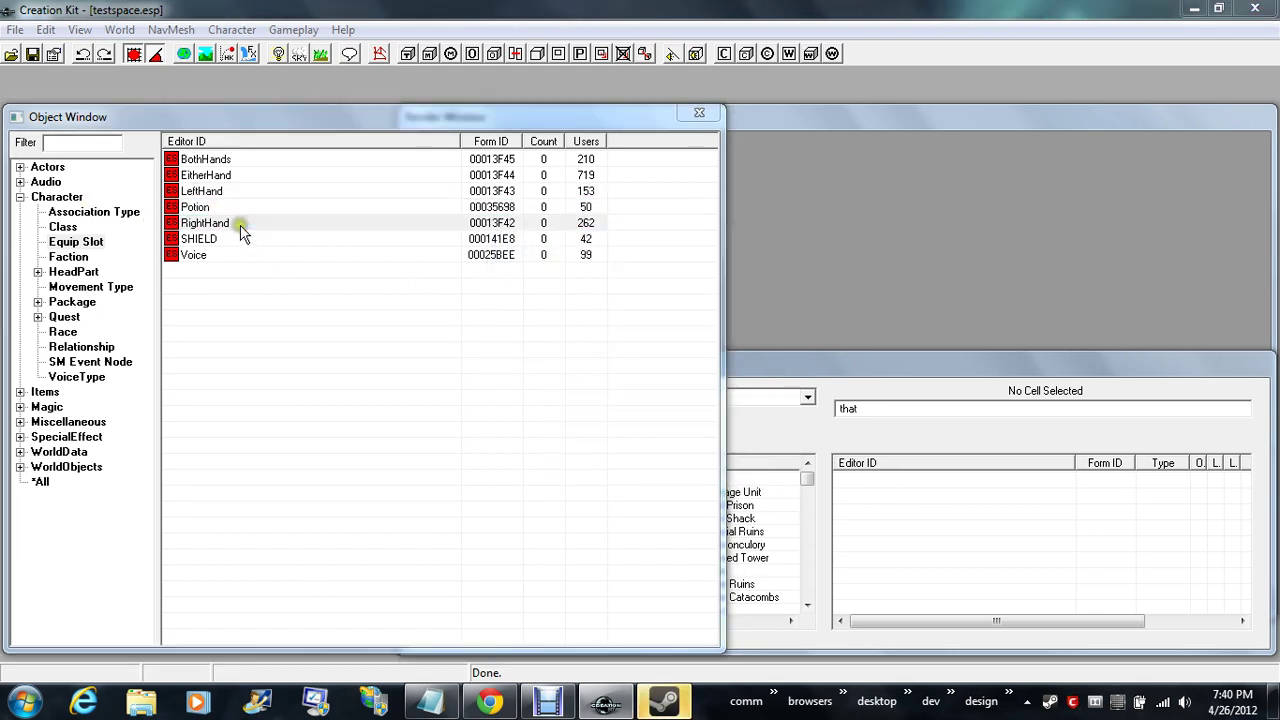
click(687, 450)
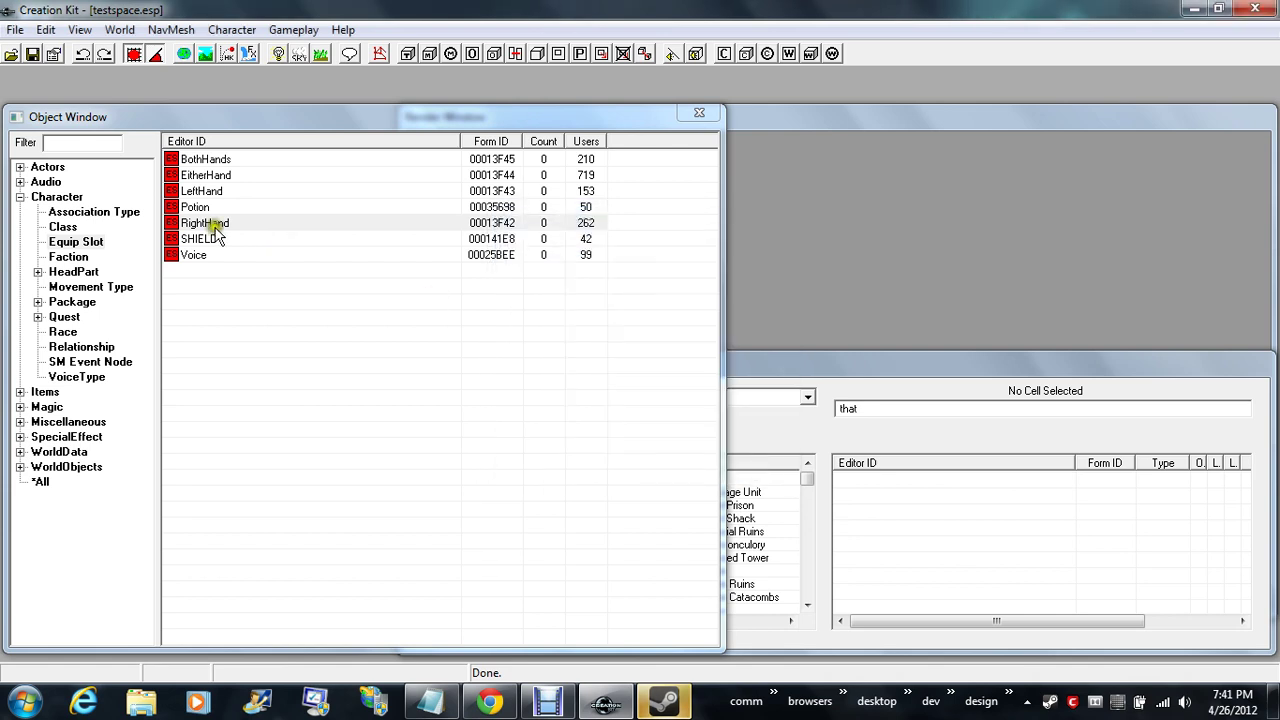
double_click(214, 239)
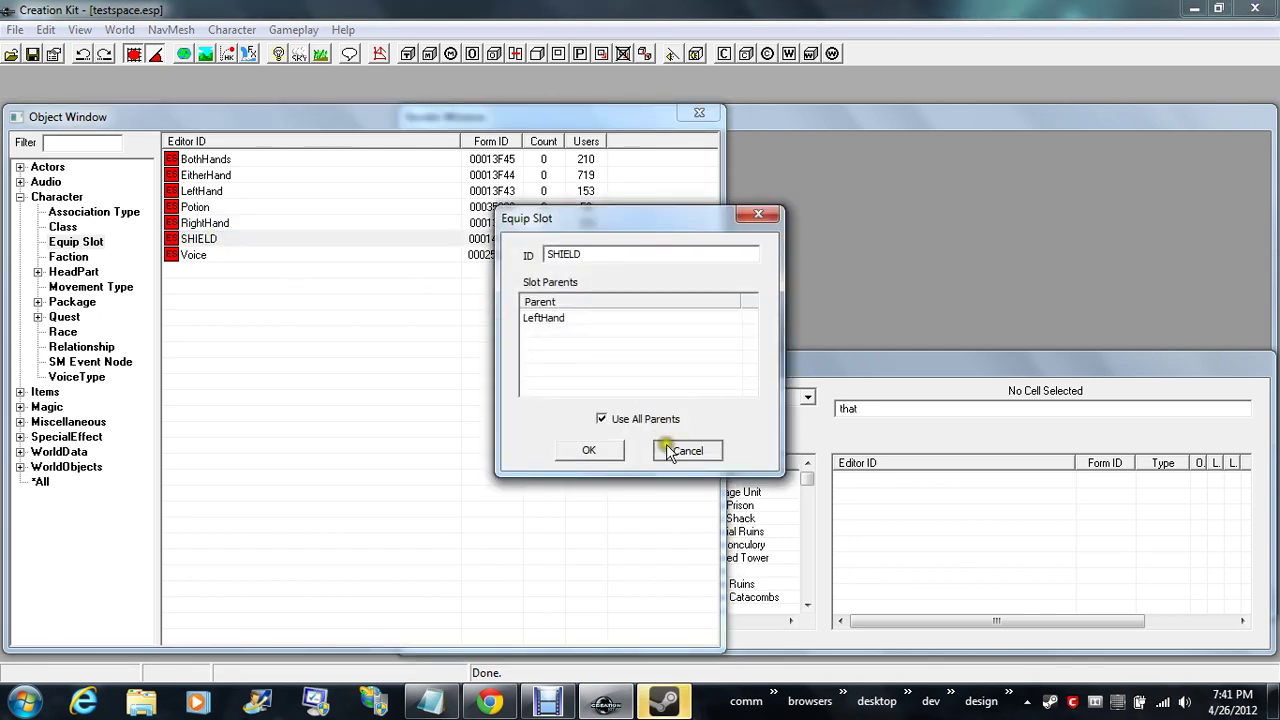
click(687, 450)
double_click(218, 226)
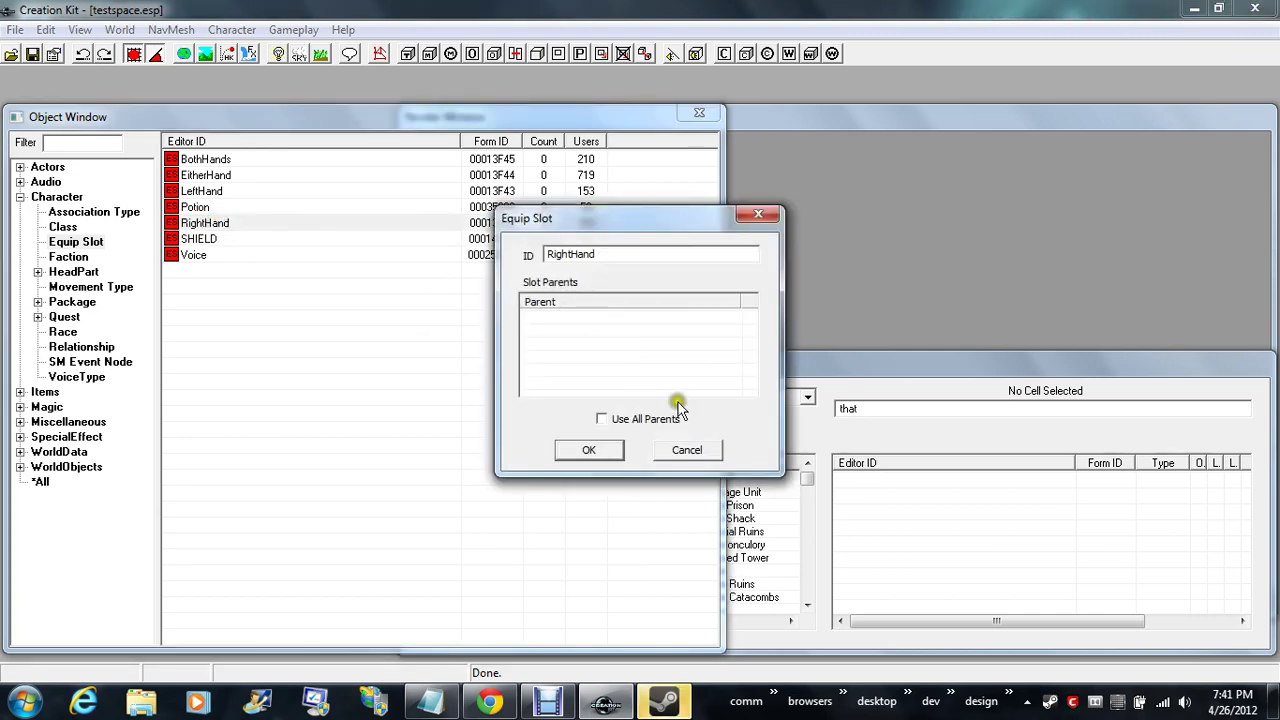
click(682, 452)
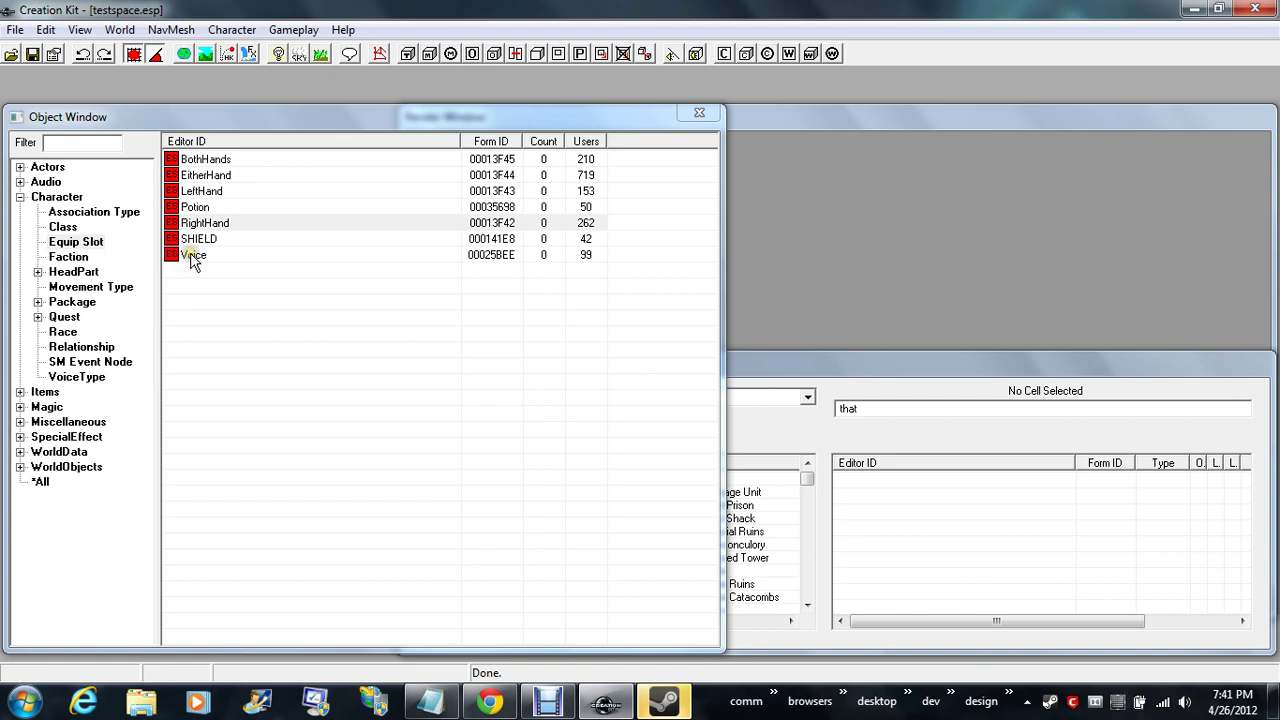
double_click(193, 256)
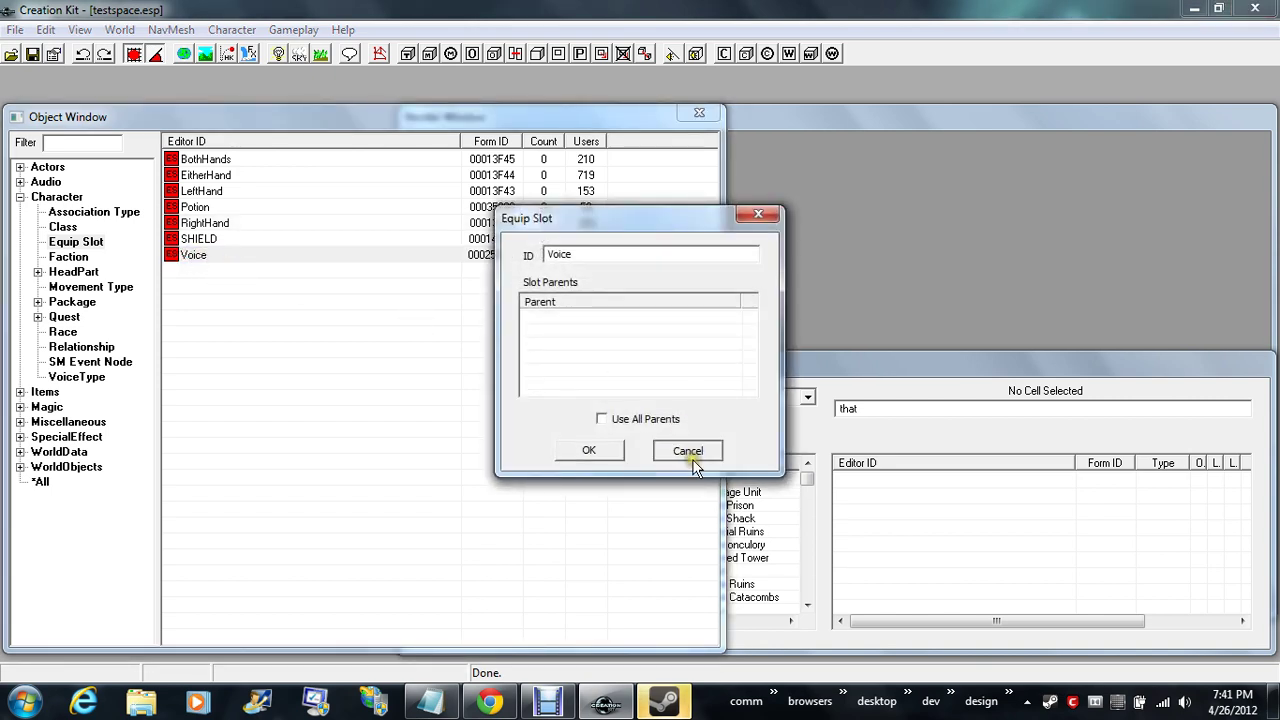
click(688, 452)
- Reopen the SHIELD equip slot to inspect its LeftHand parent entry, close it without saving, and select the RightHand slot
double_click(203, 241)
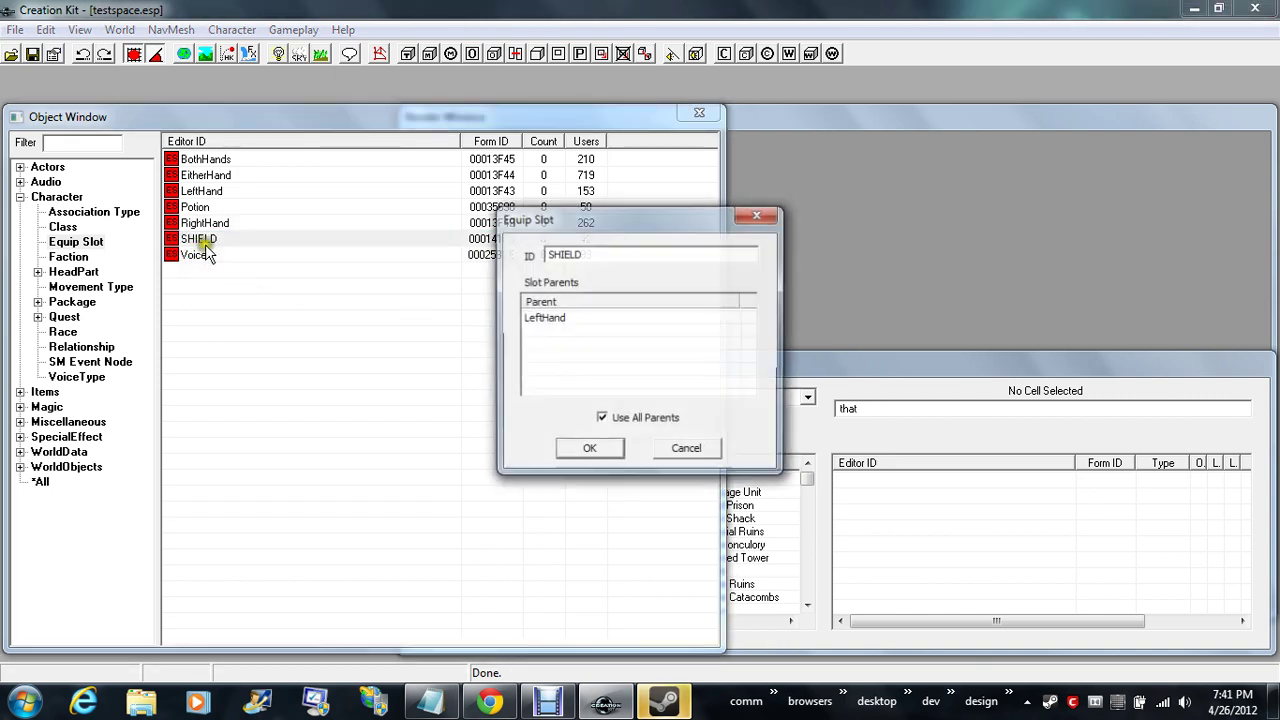
click(540, 319)
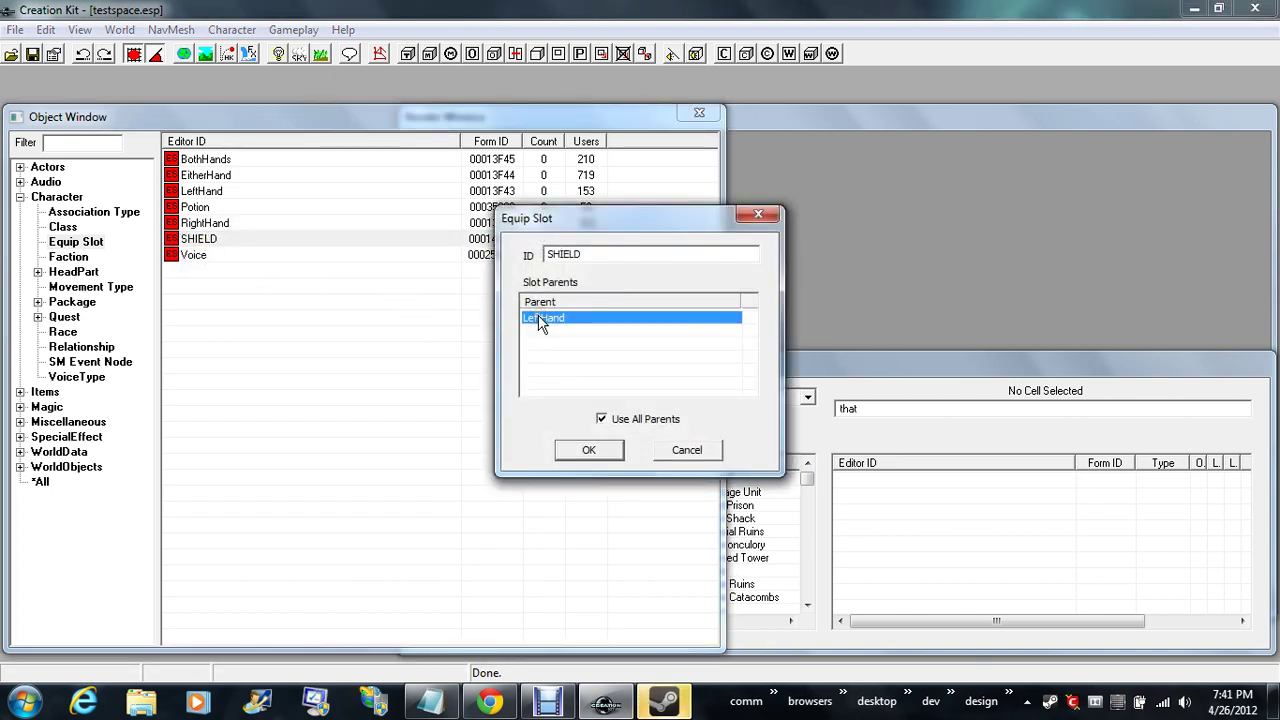
right_click(601, 358)
click(624, 307)
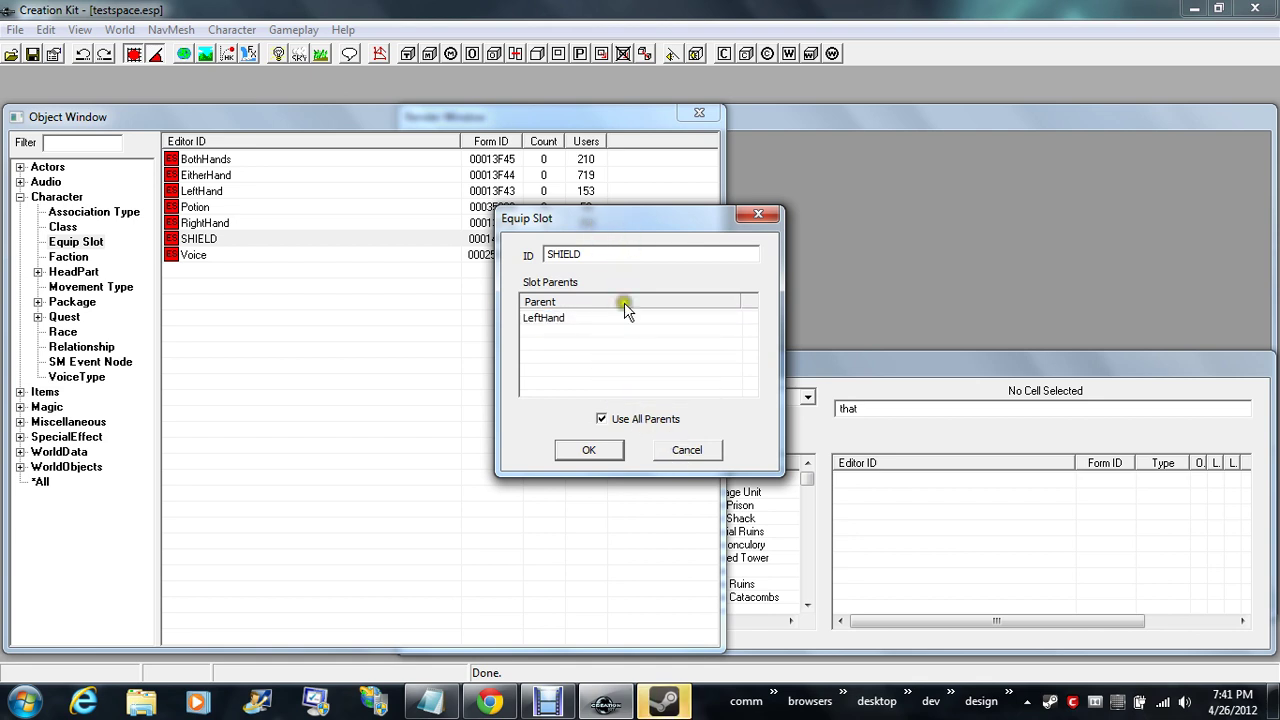
click(672, 452)
click(203, 224)
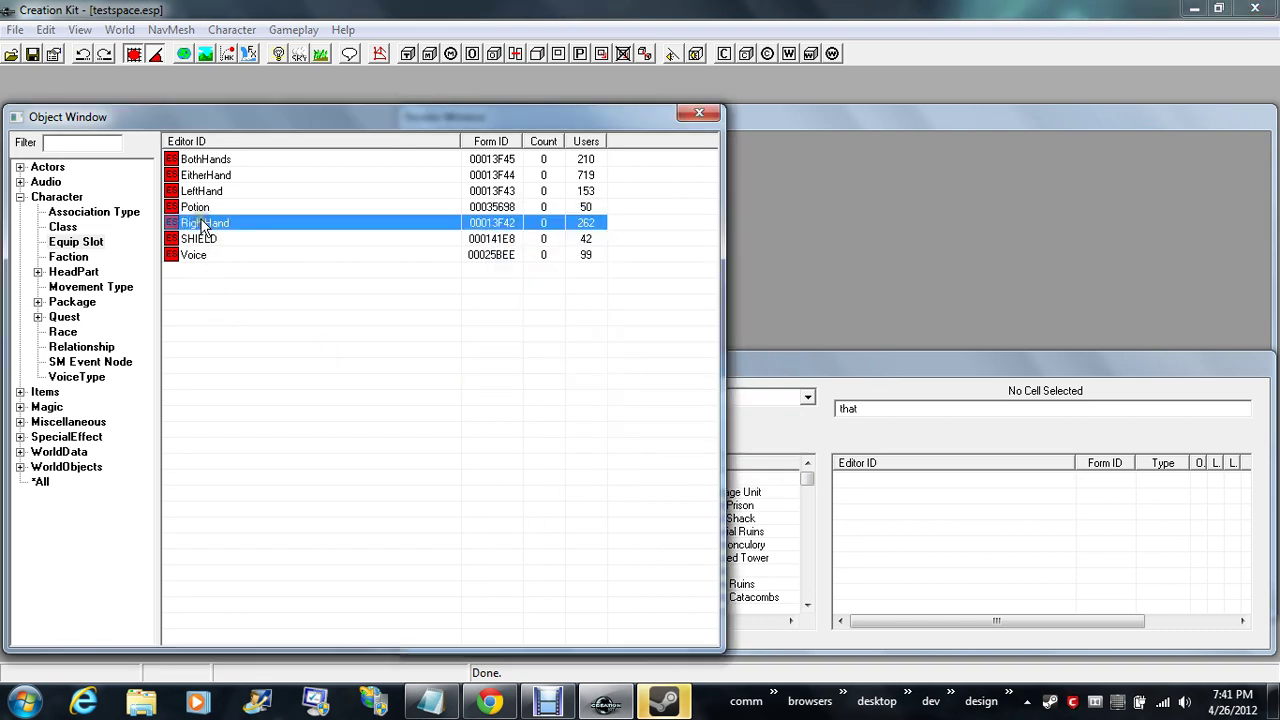
- List the Faction objects and look through the bard factions from BardAudienceExcludedFaction to BardSingerNoAutostart
click(72, 257)
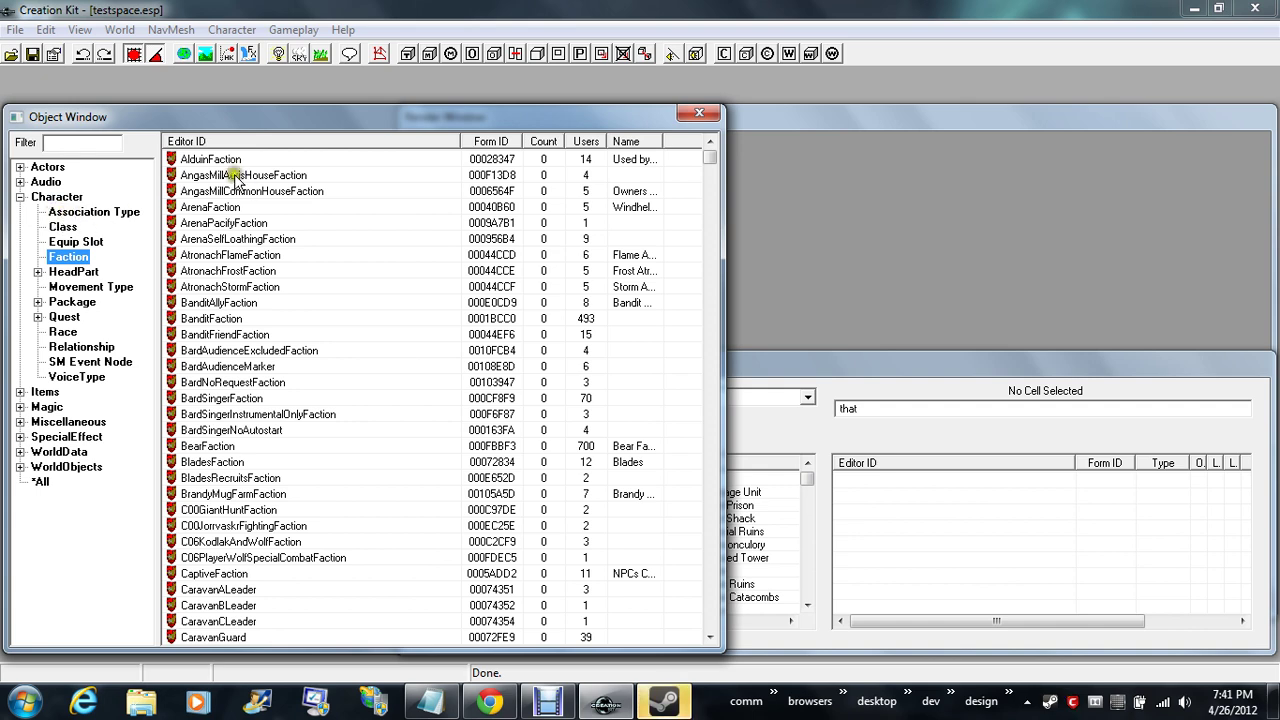
click(225, 350)
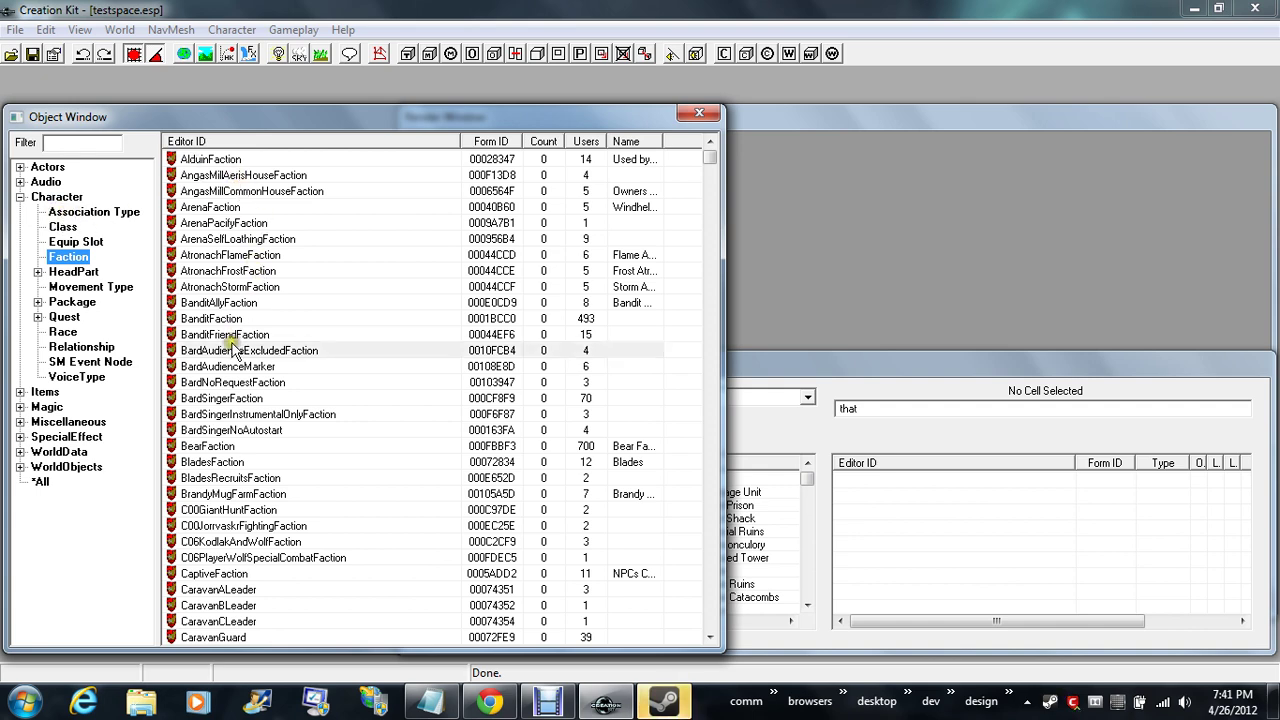
scroll(225, 350, down, 7)
scroll(230, 350, up, 7)
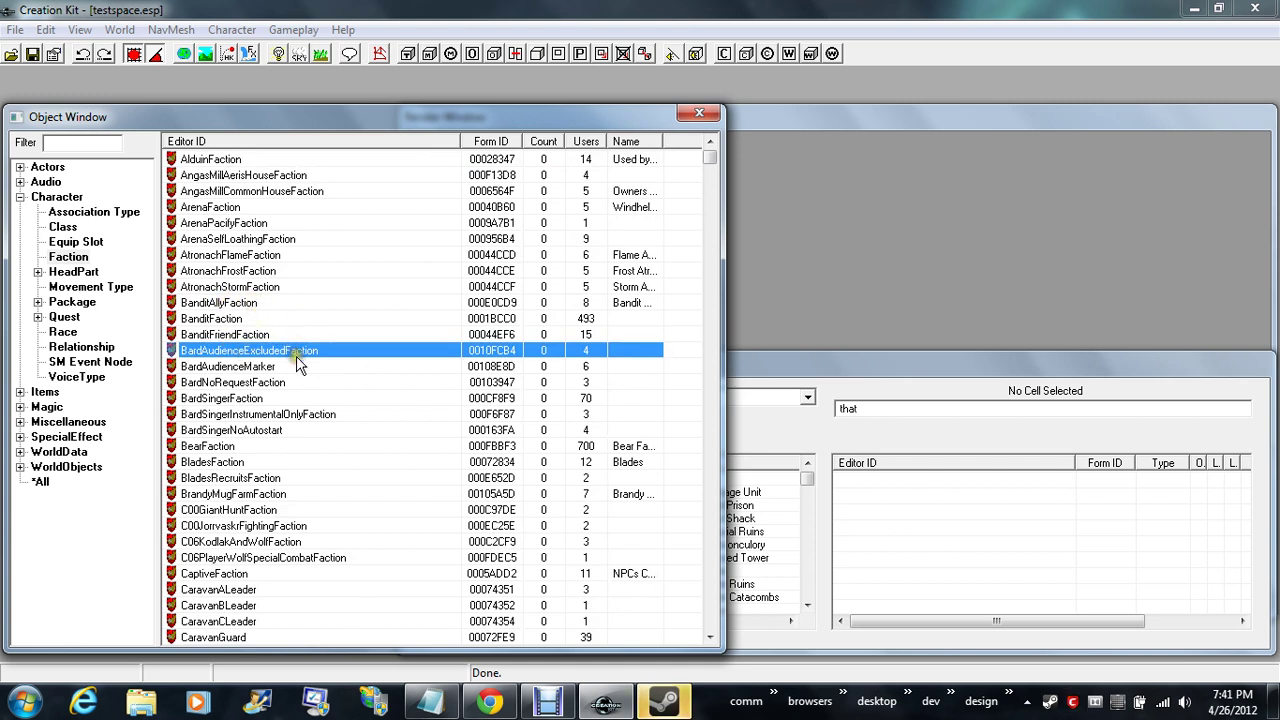
click(251, 383)
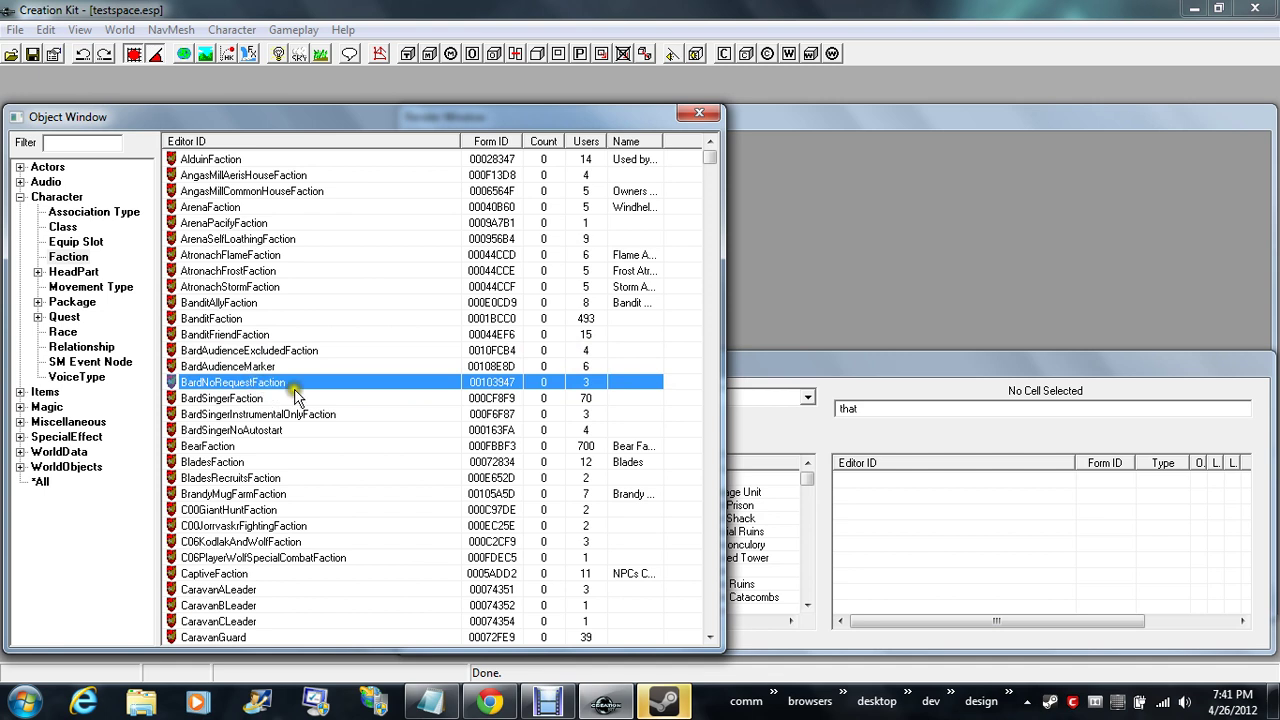
click(216, 400)
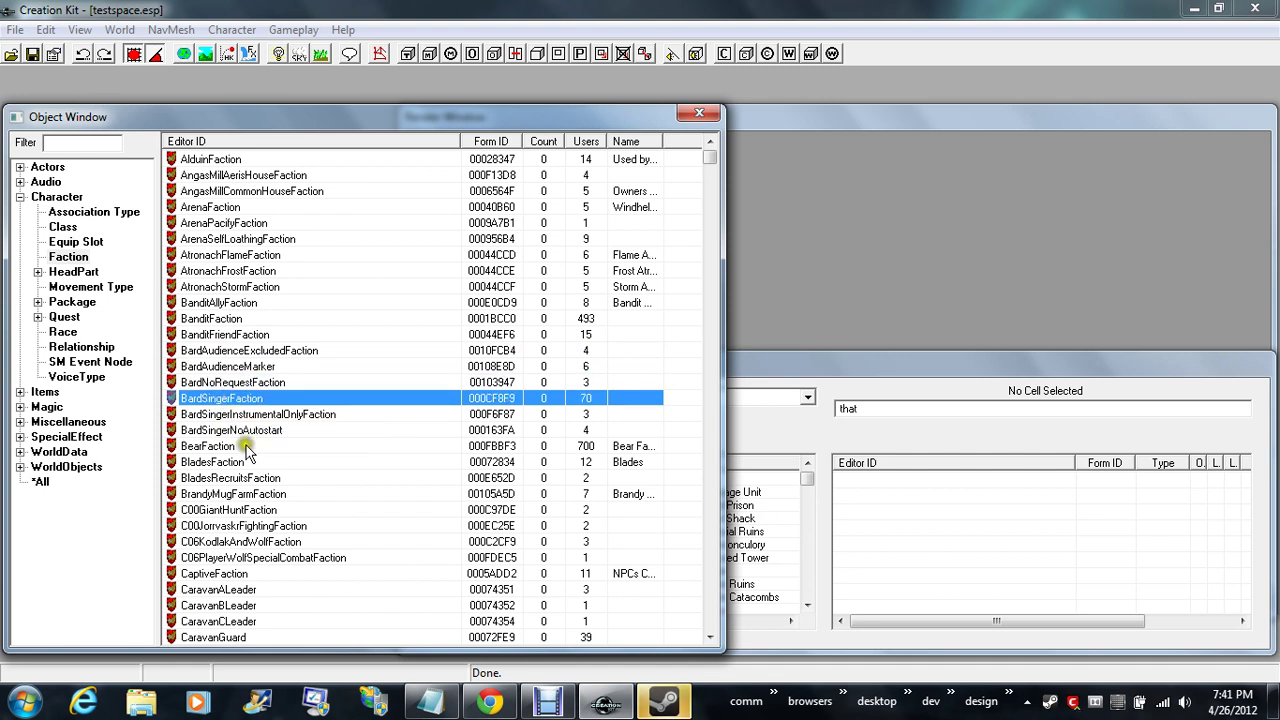
click(234, 431)
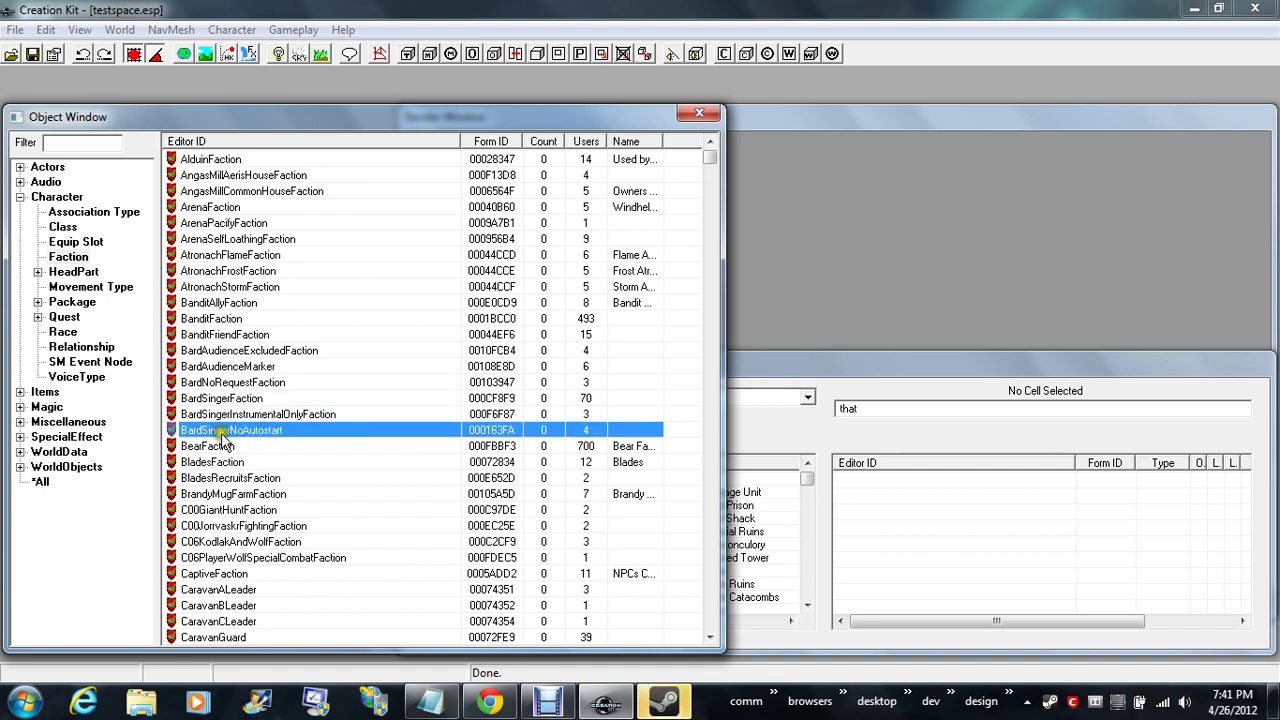
- Open BardSingerFaction, check its member list, and look through its rank, crime and vendor settings before returning to the general settings
double_click(213, 399)
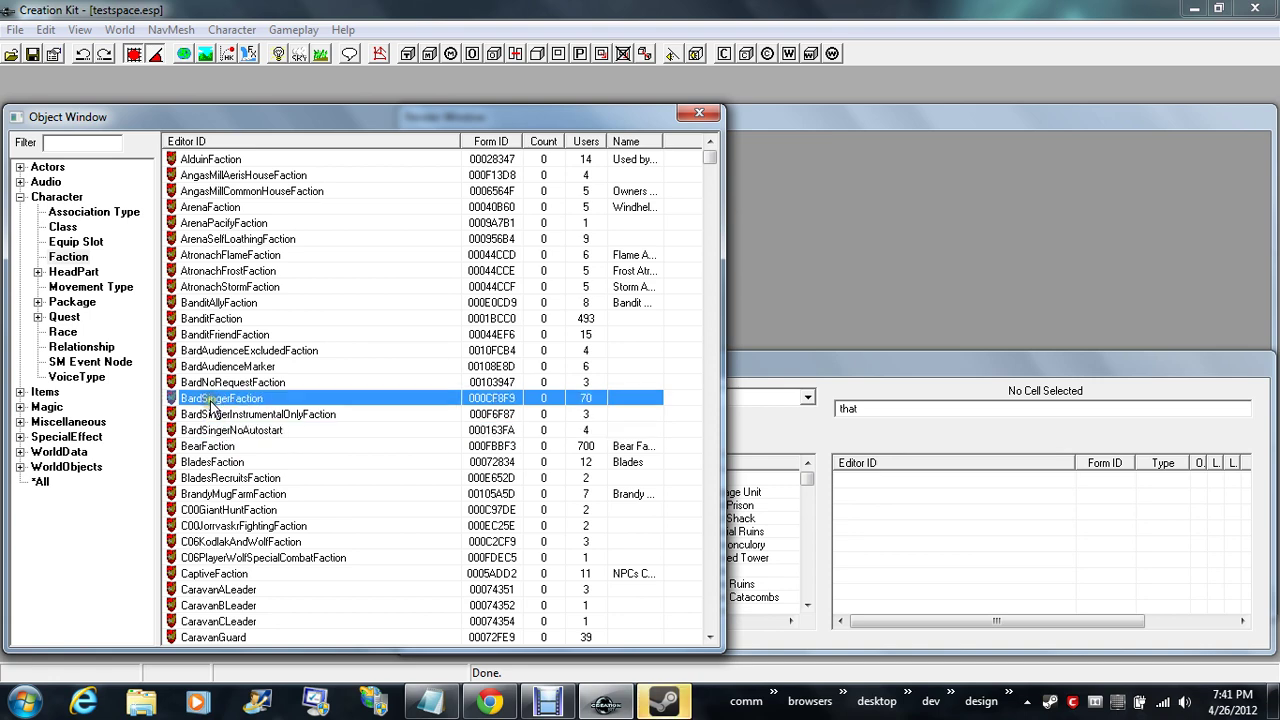
click(789, 276)
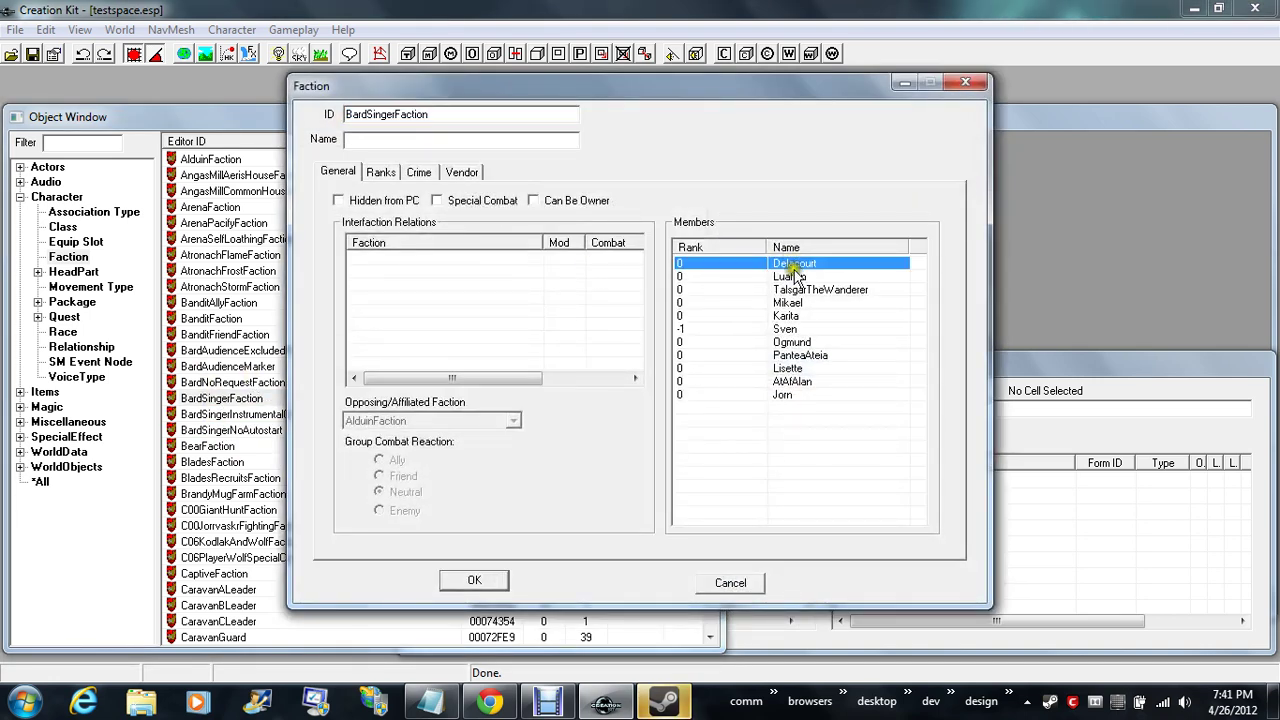
click(789, 368)
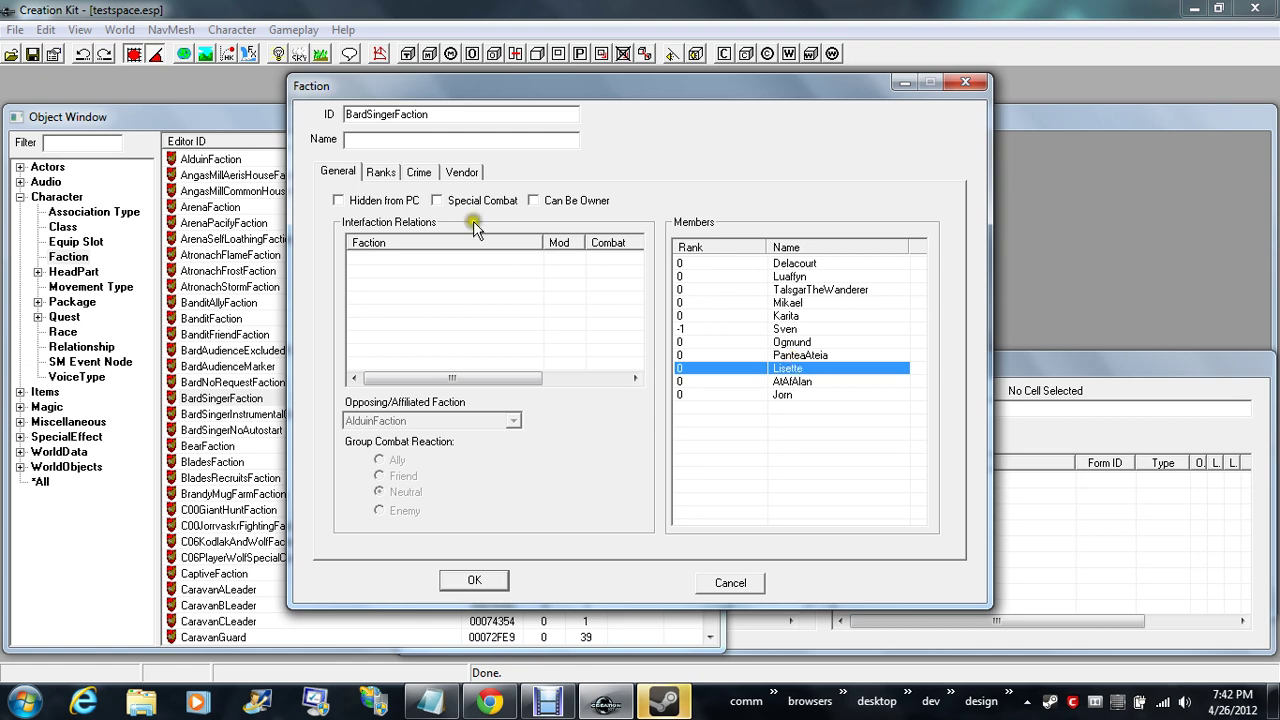
click(387, 175)
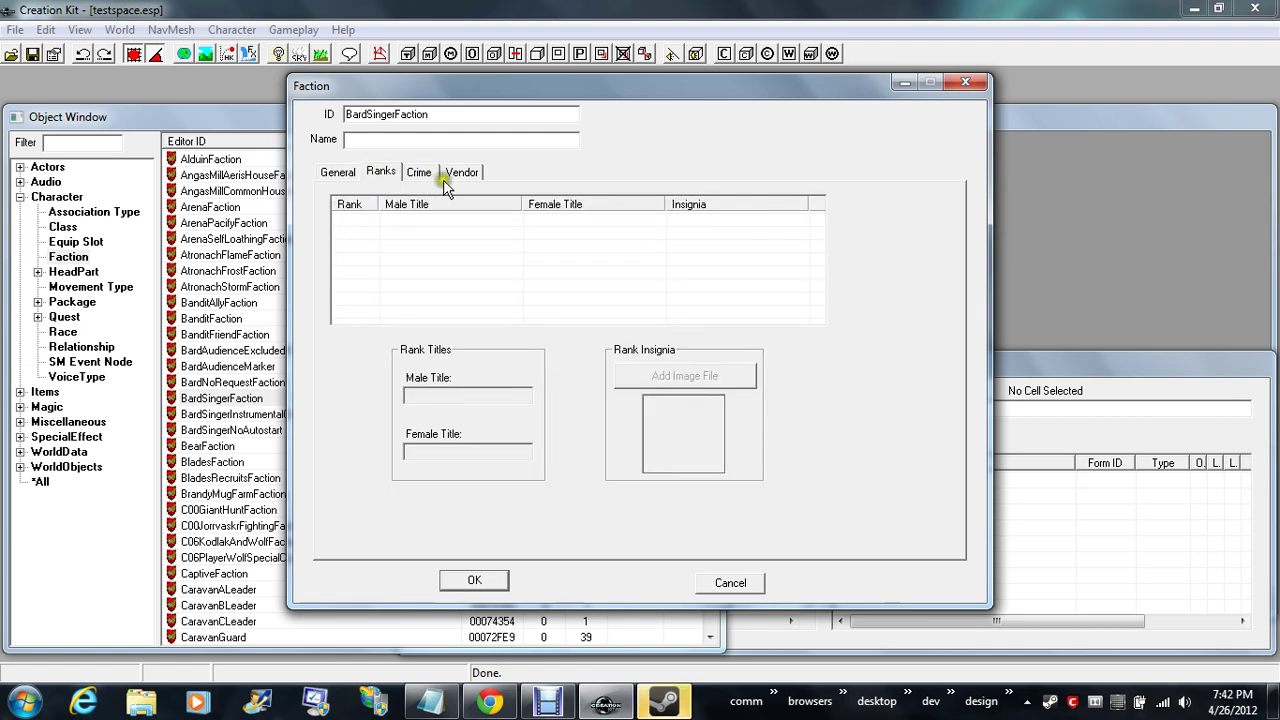
click(420, 173)
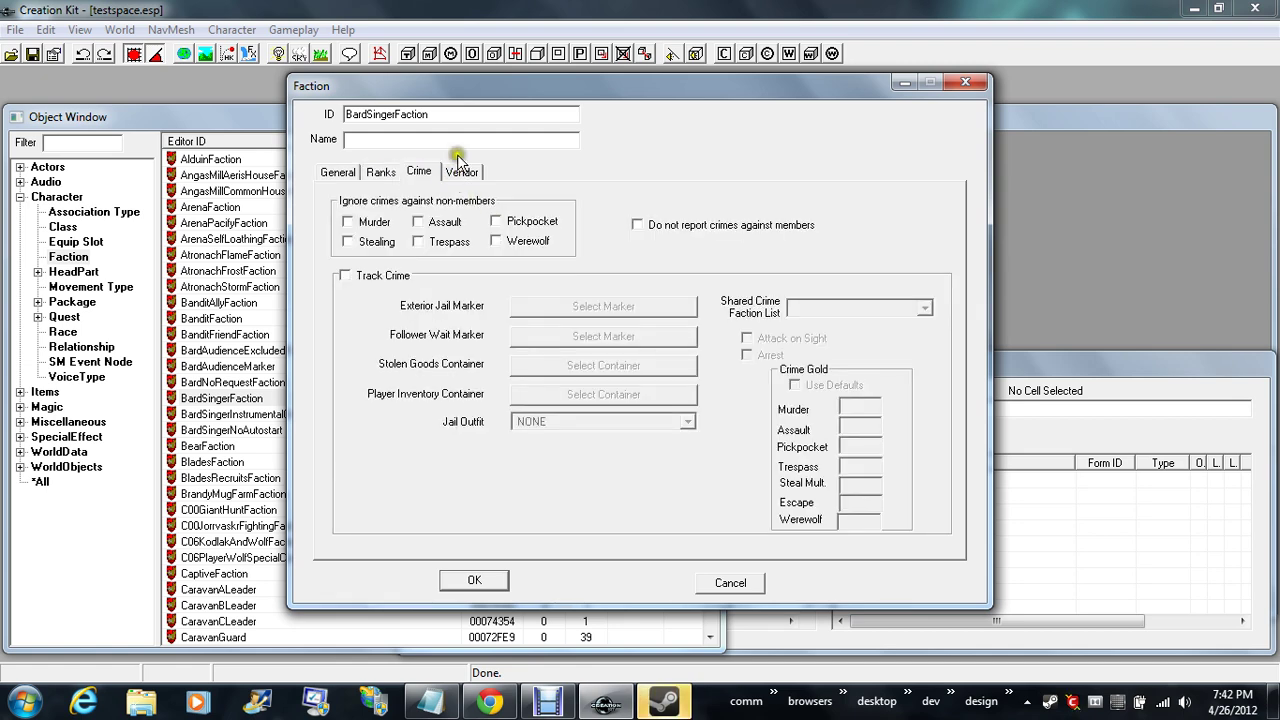
click(460, 173)
click(335, 174)
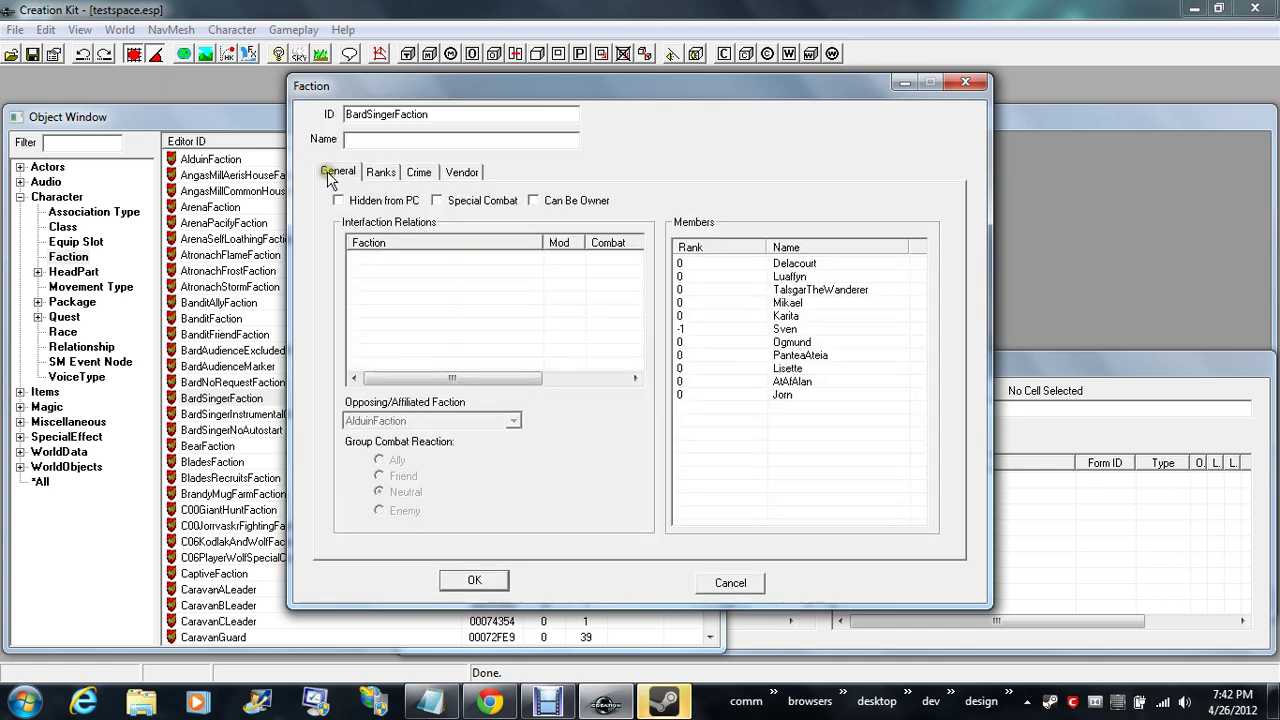
- Look through the individual members and ranks of BardSingerFaction, and close the faction without saving
click(762, 276)
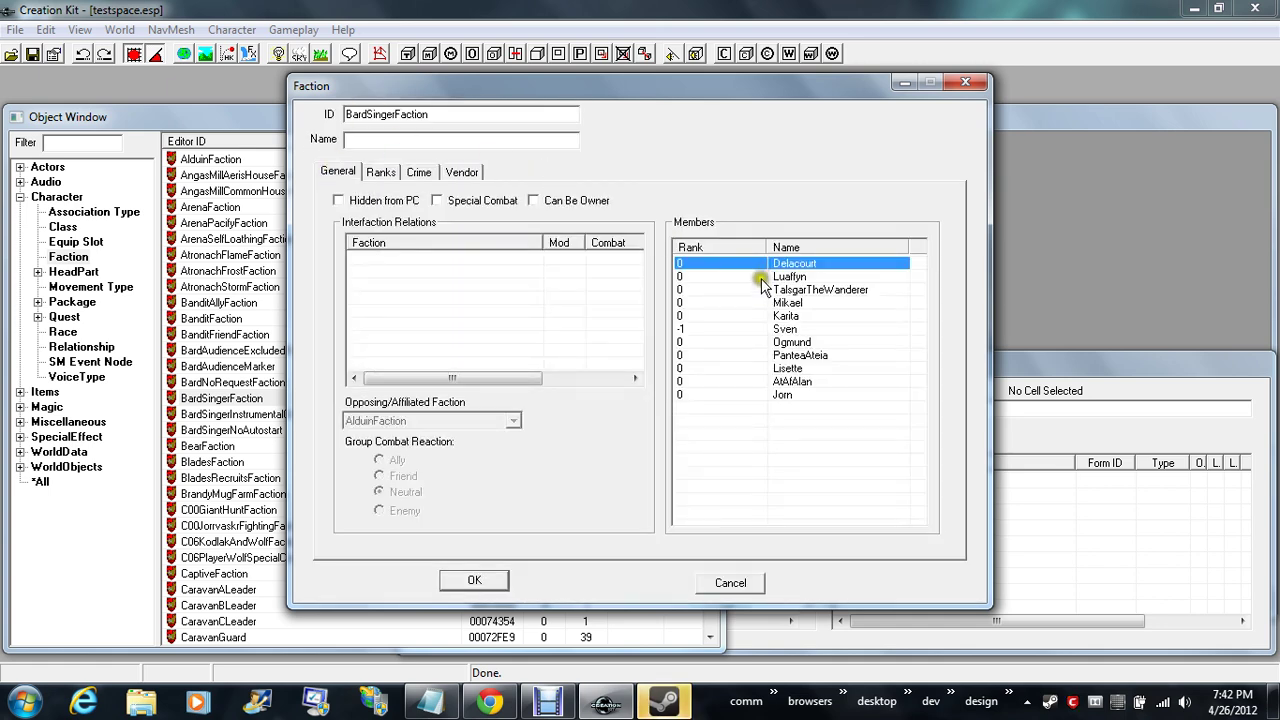
click(762, 290)
click(762, 303)
click(756, 329)
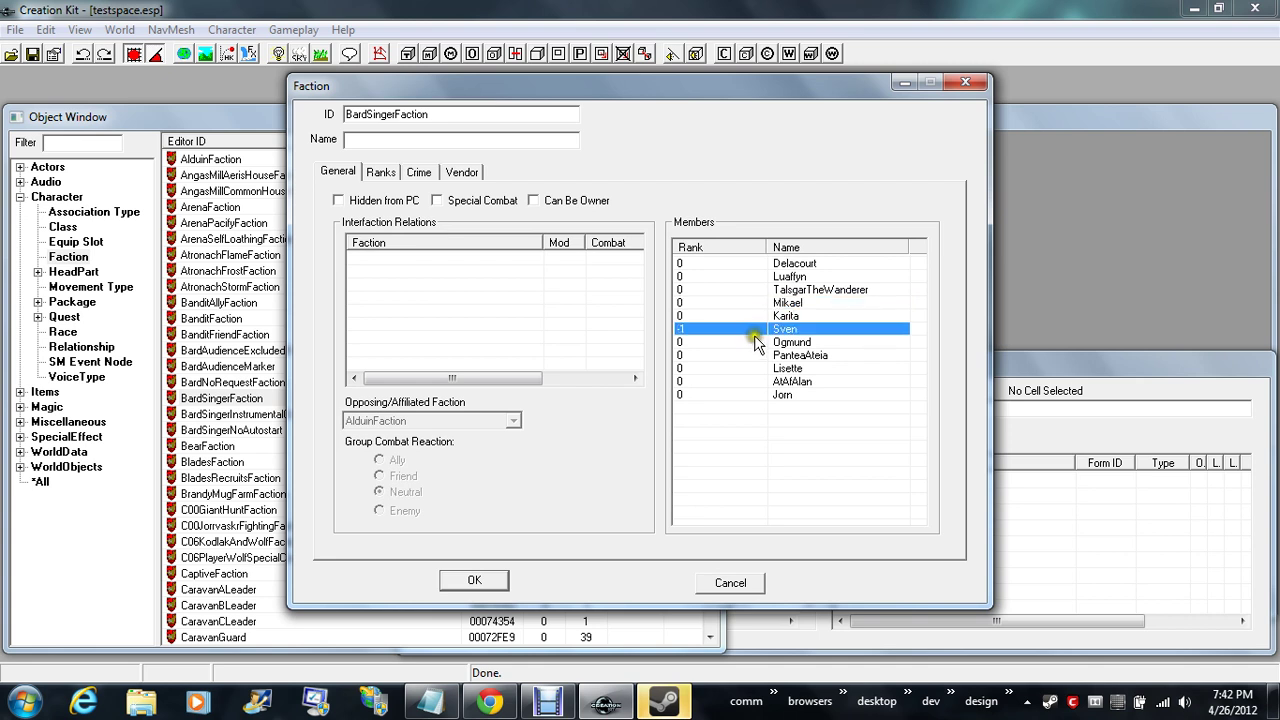
click(755, 368)
click(757, 395)
click(760, 381)
click(757, 368)
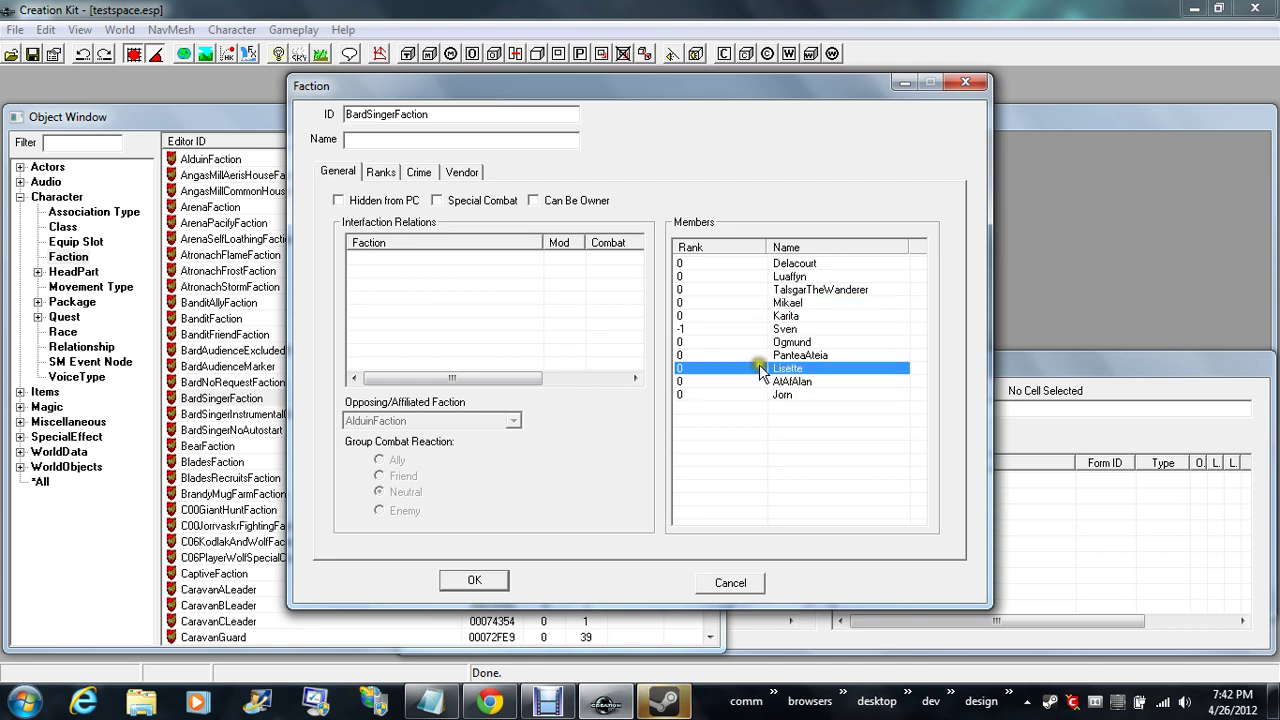
click(755, 342)
click(755, 329)
click(752, 303)
click(746, 276)
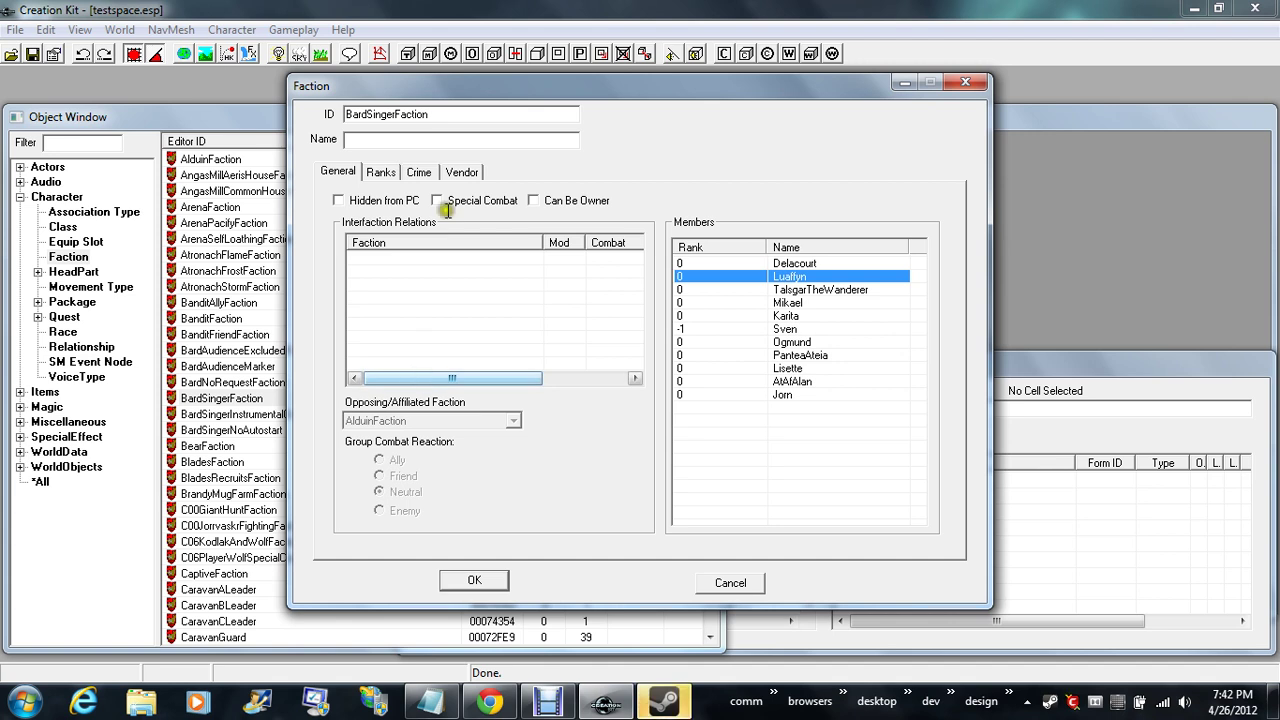
click(440, 115)
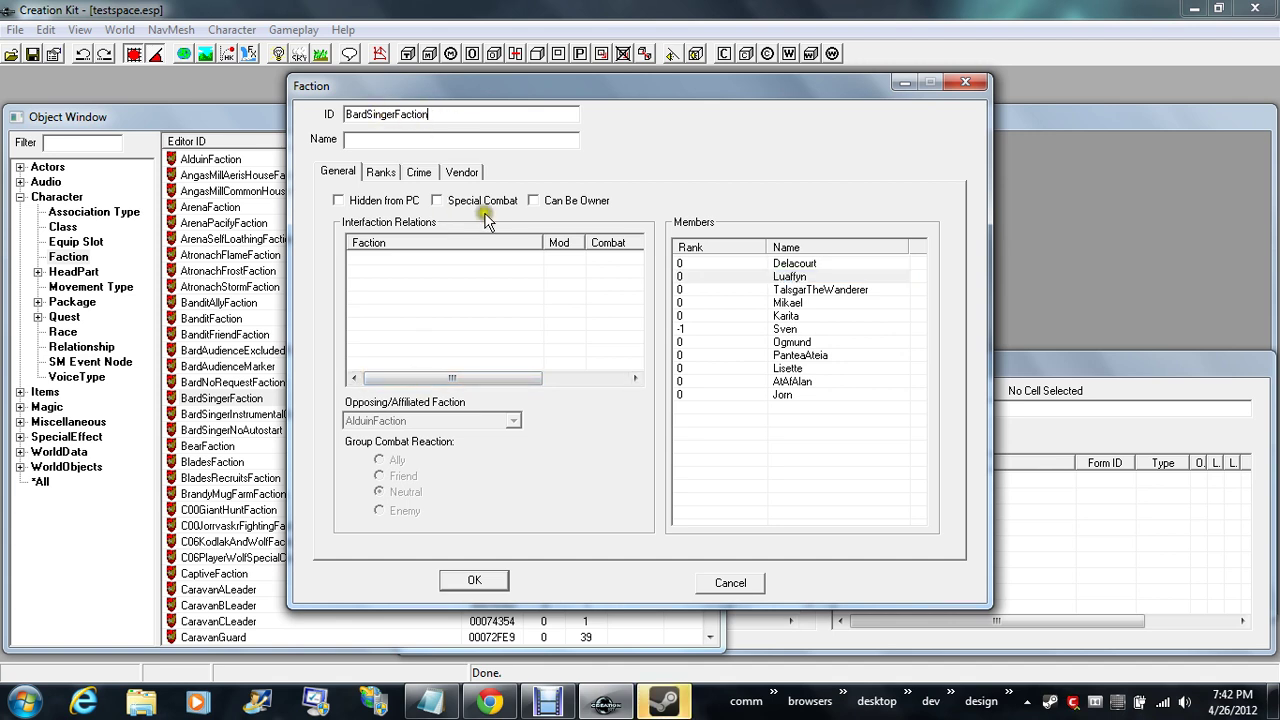
click(729, 583)
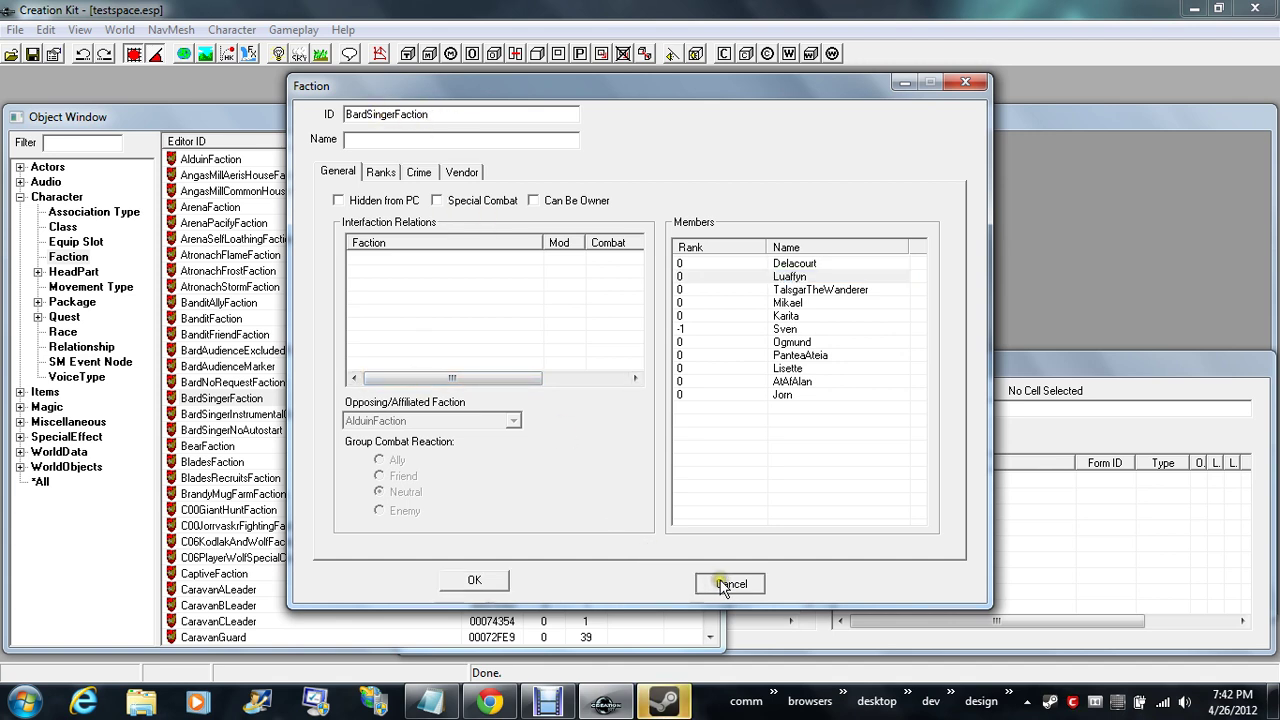
- Examine the members, ranks, crime and vendor settings of BardSingerNoAutostart, and close it without saving
double_click(226, 432)
click(814, 265)
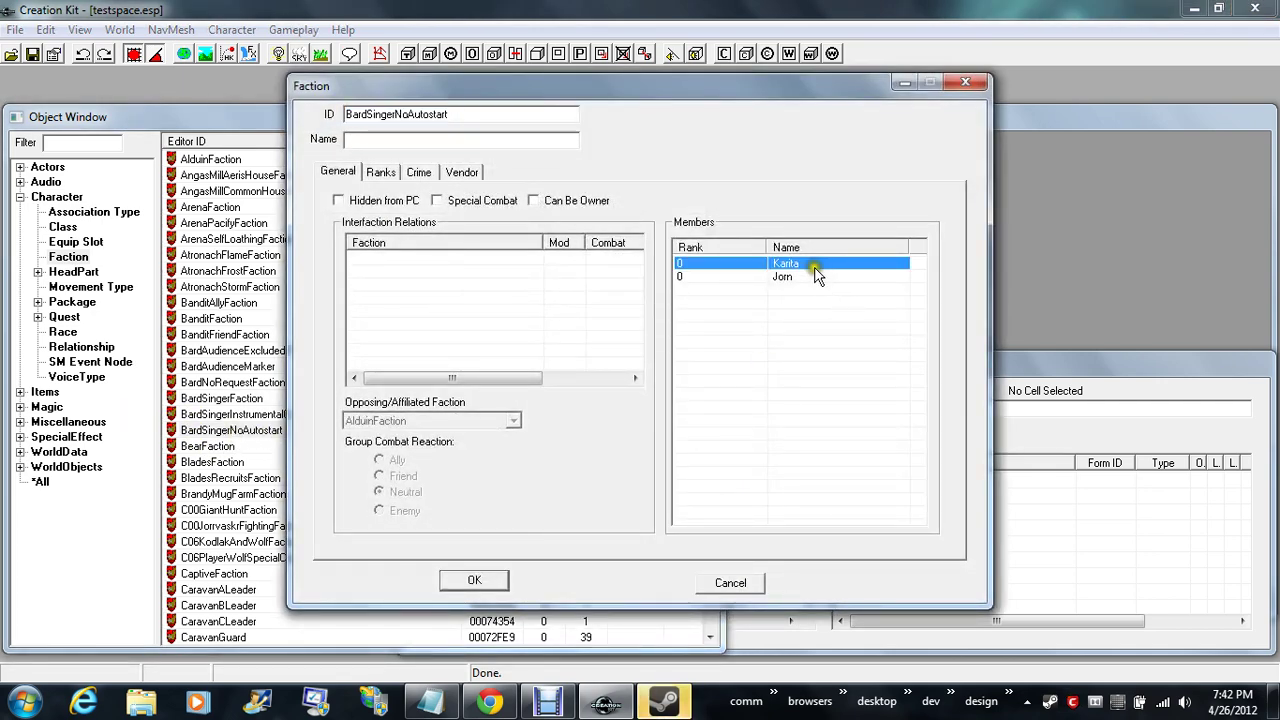
click(812, 288)
click(805, 278)
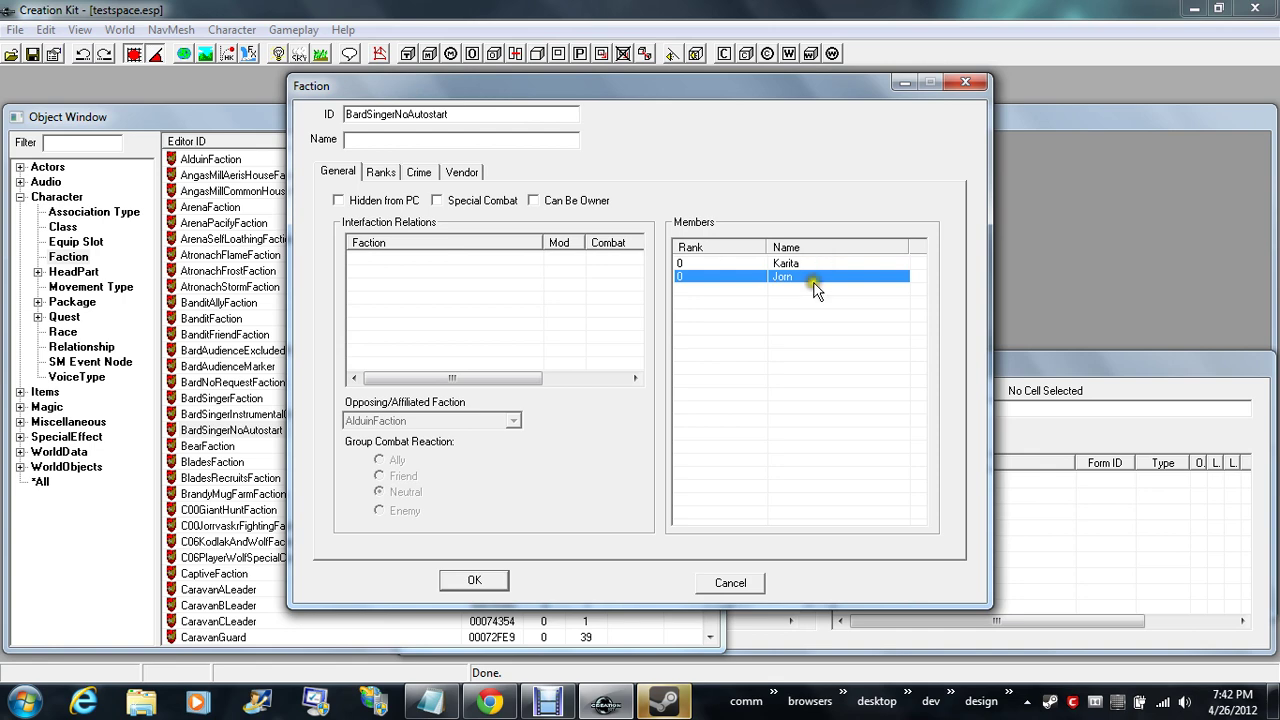
click(378, 172)
click(419, 172)
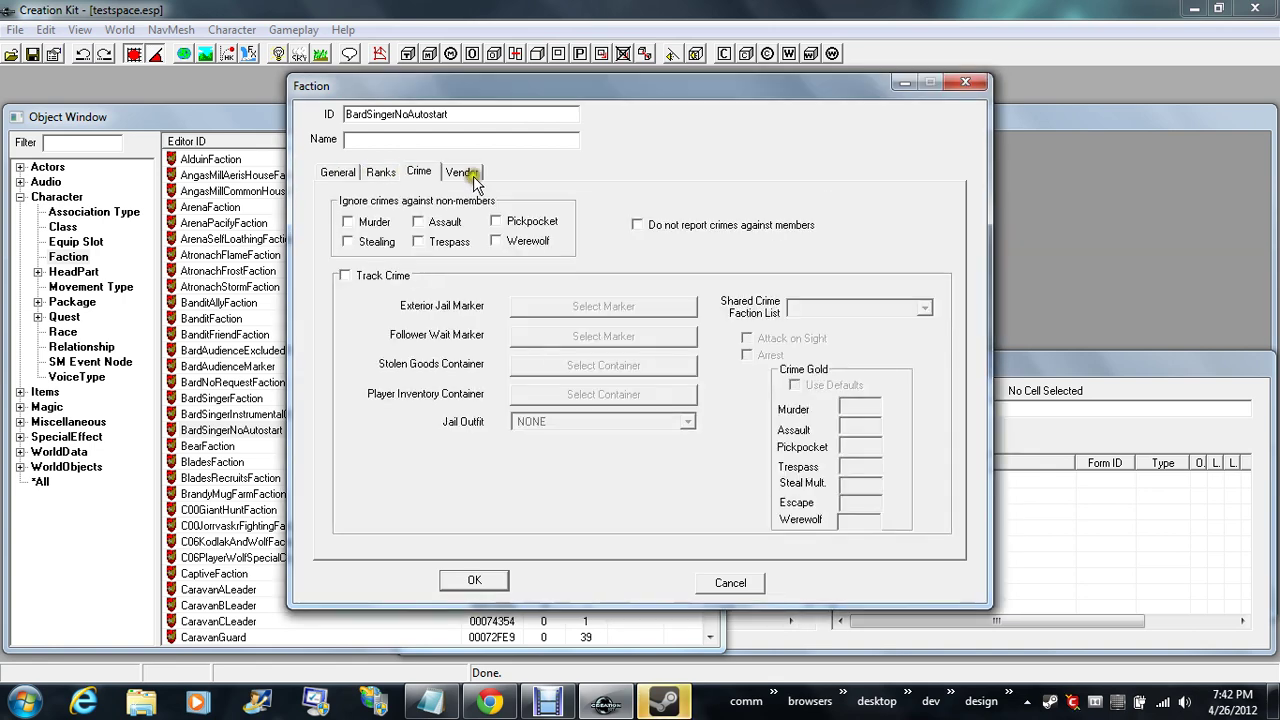
click(462, 172)
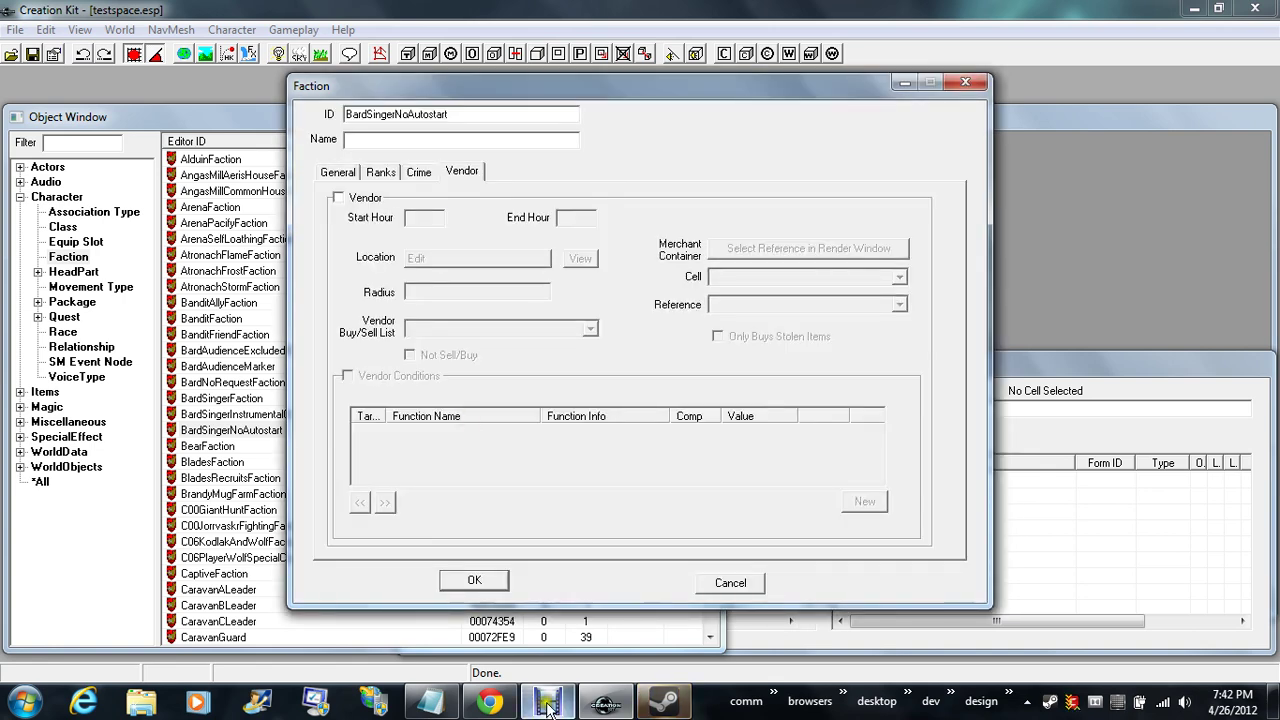
click(726, 579)
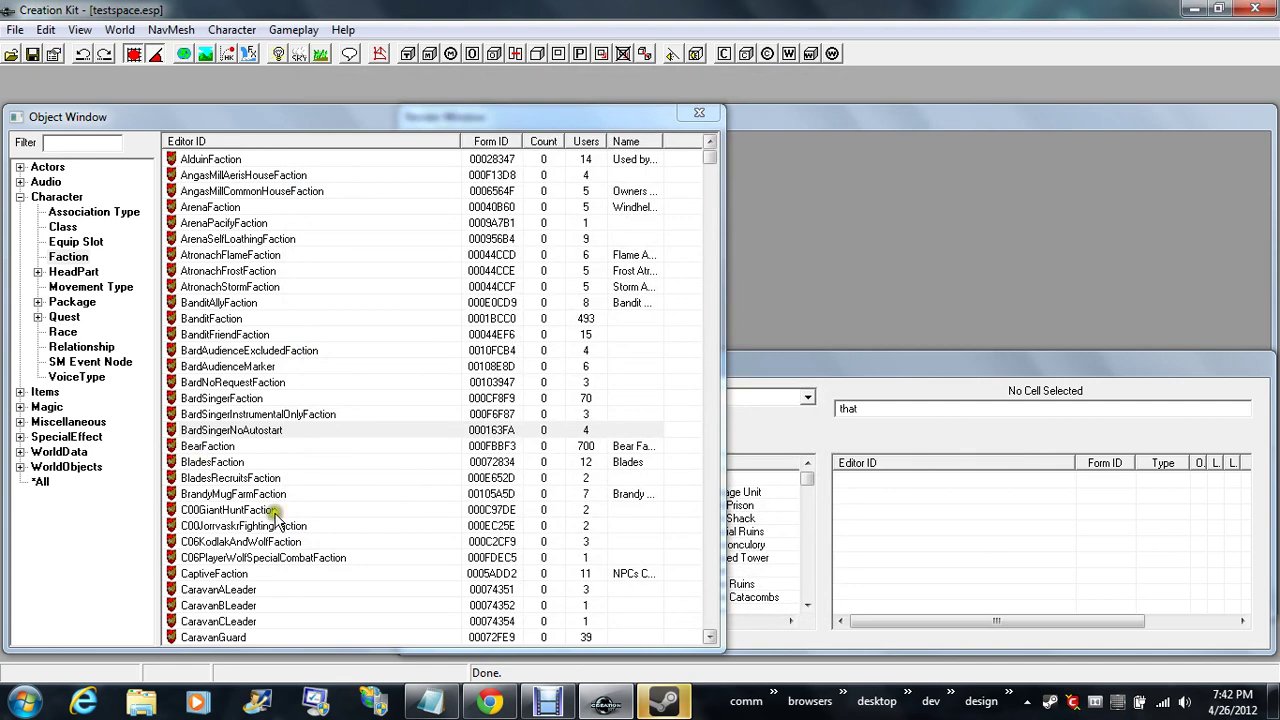
- Reopen the BardSingerFaction record
double_click(230, 399)
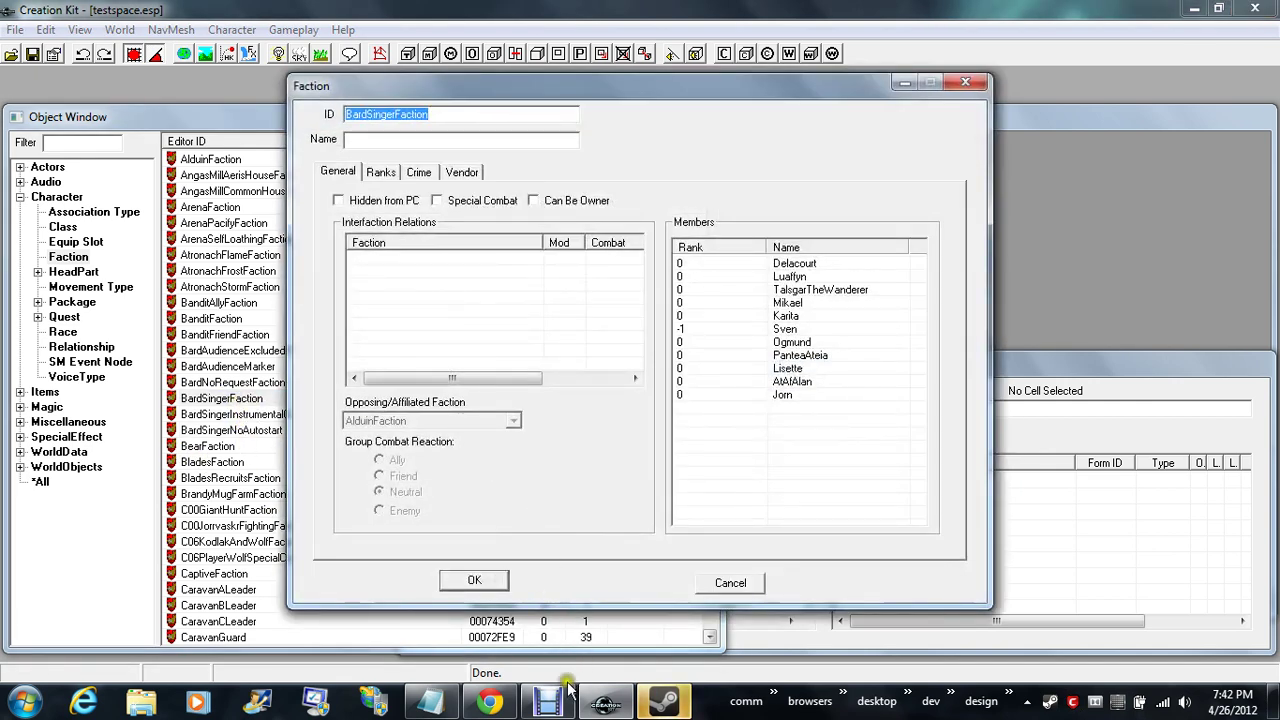
click(548, 702)
click(393, 590)
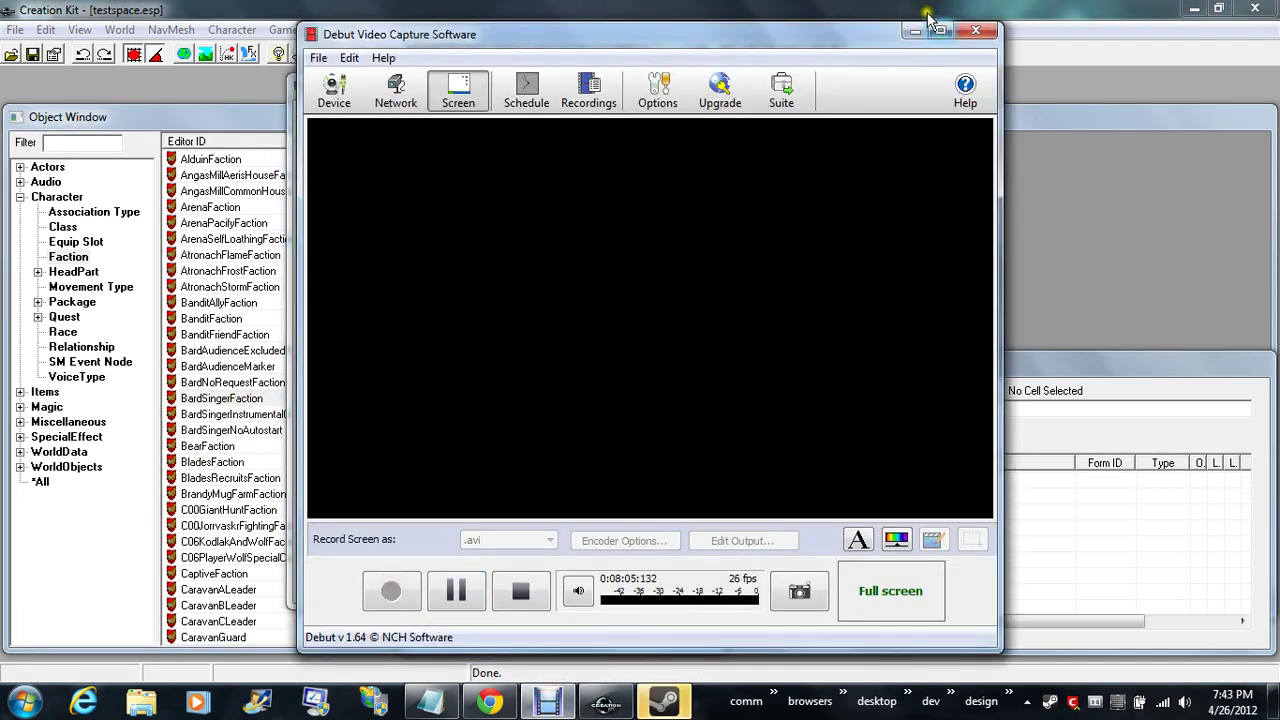
- Review the rank titles, crime options and vendor conditions of BardSingerFaction, and close it without saving
click(348, 138)
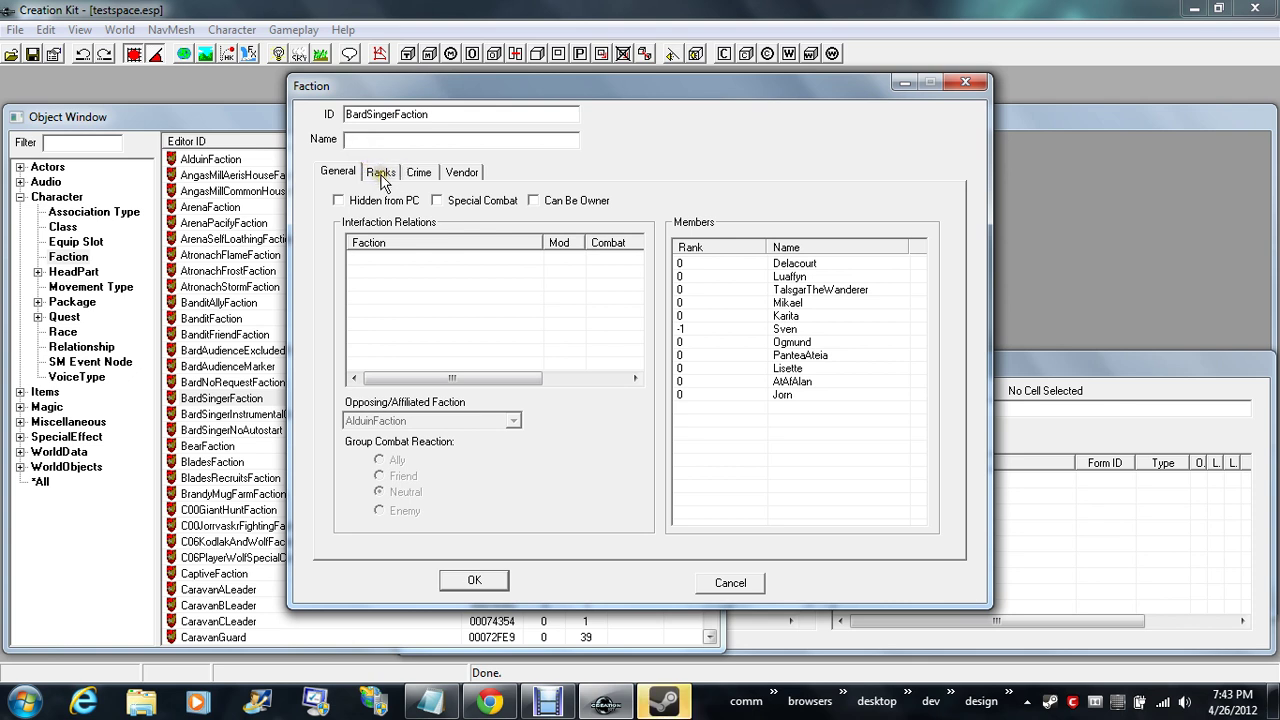
click(381, 174)
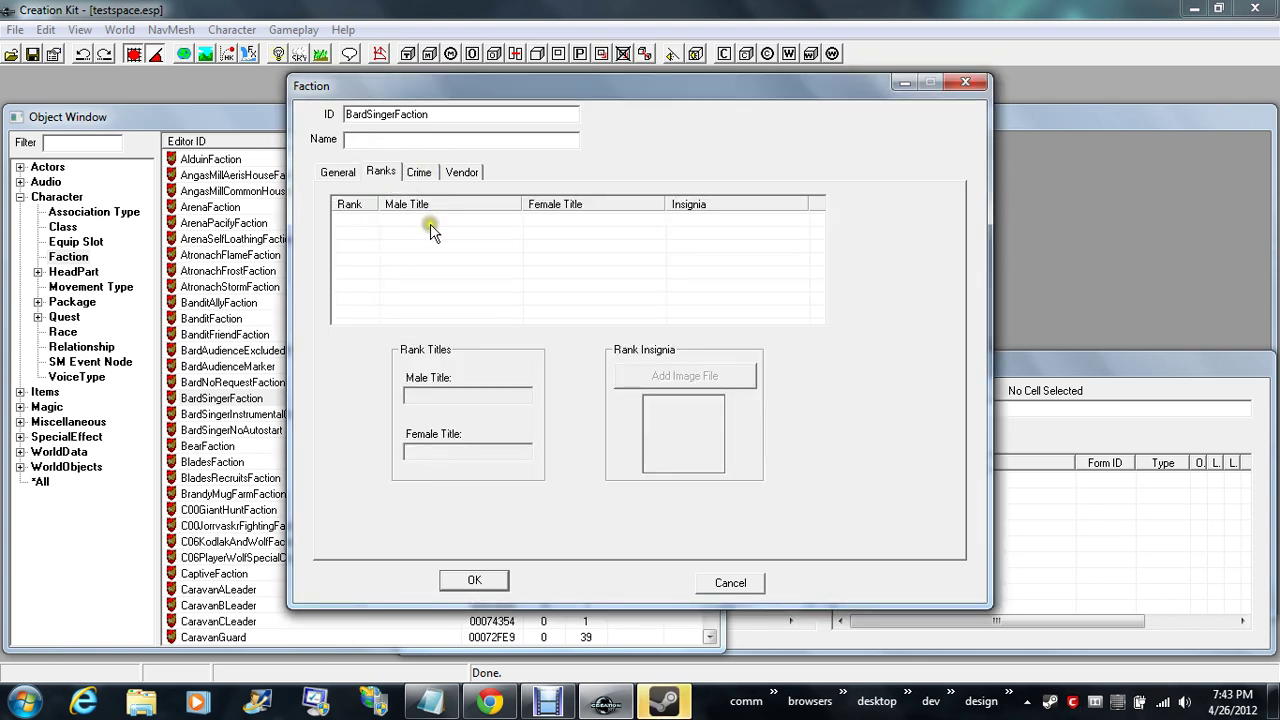
click(420, 175)
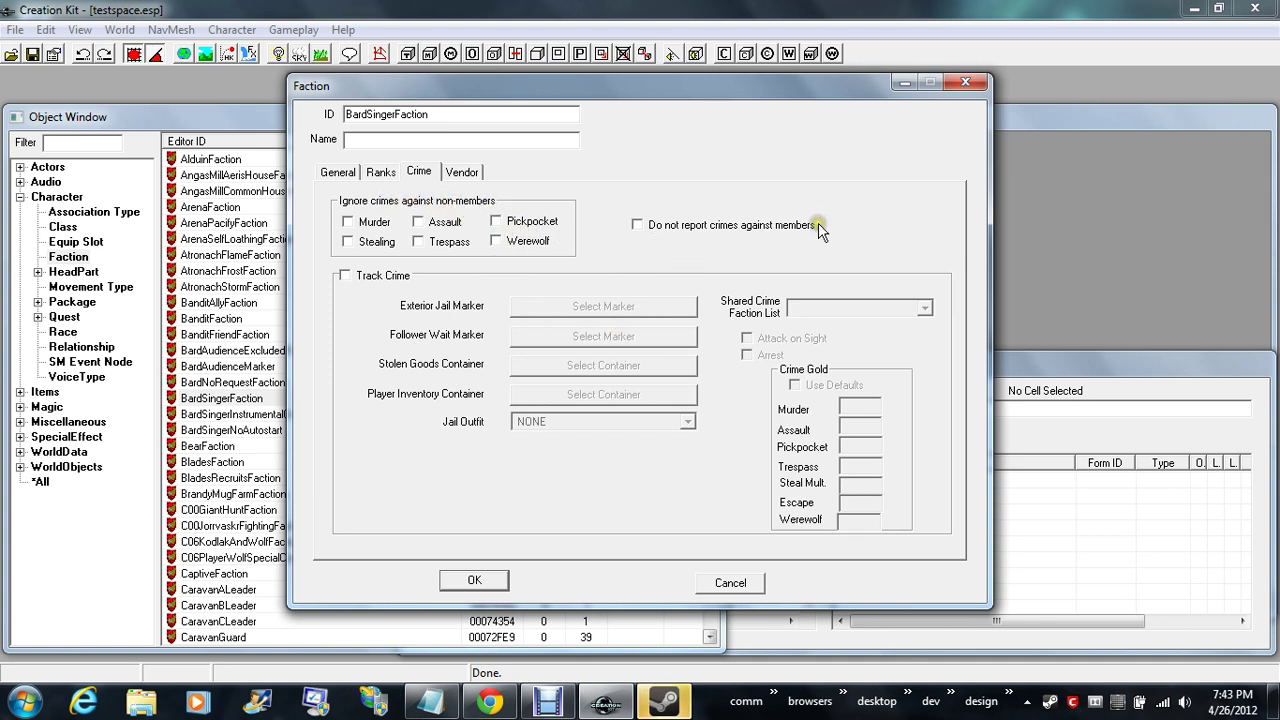
click(465, 175)
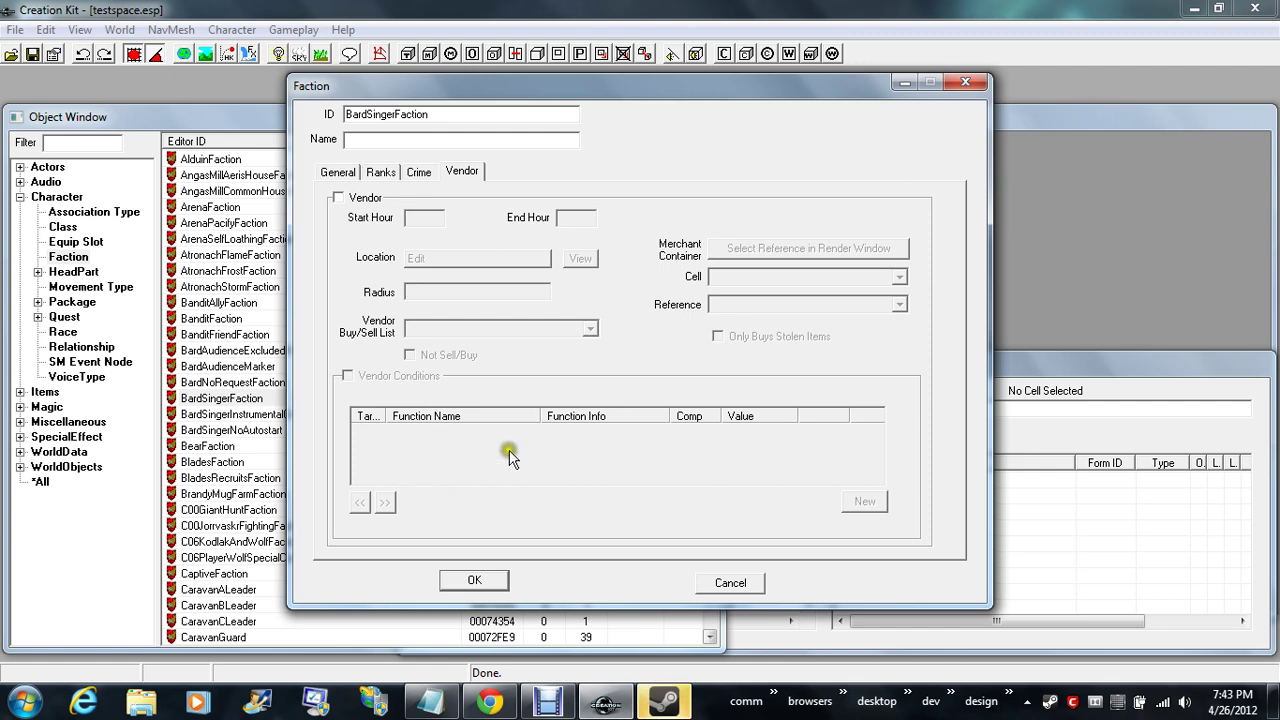
click(731, 583)
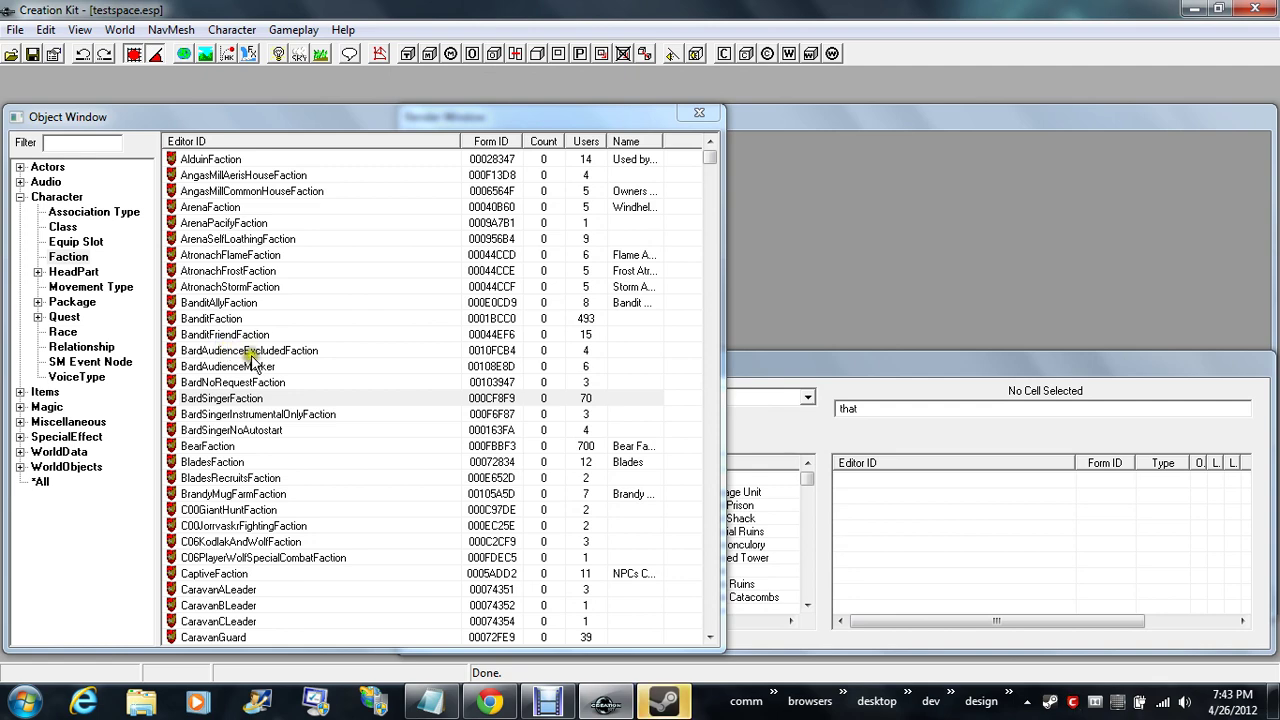
- Open BladesFaction, look through its general, rank, crime and vendor settings, and close it without saving
click(205, 511)
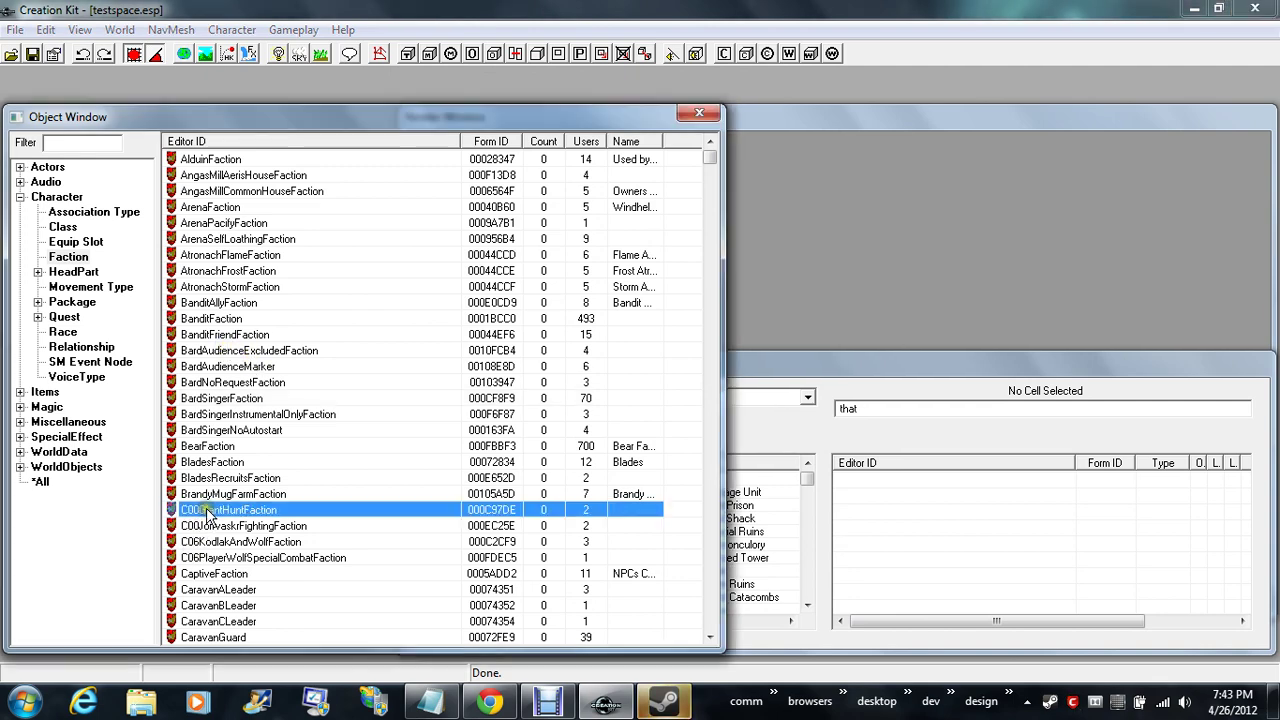
double_click(218, 463)
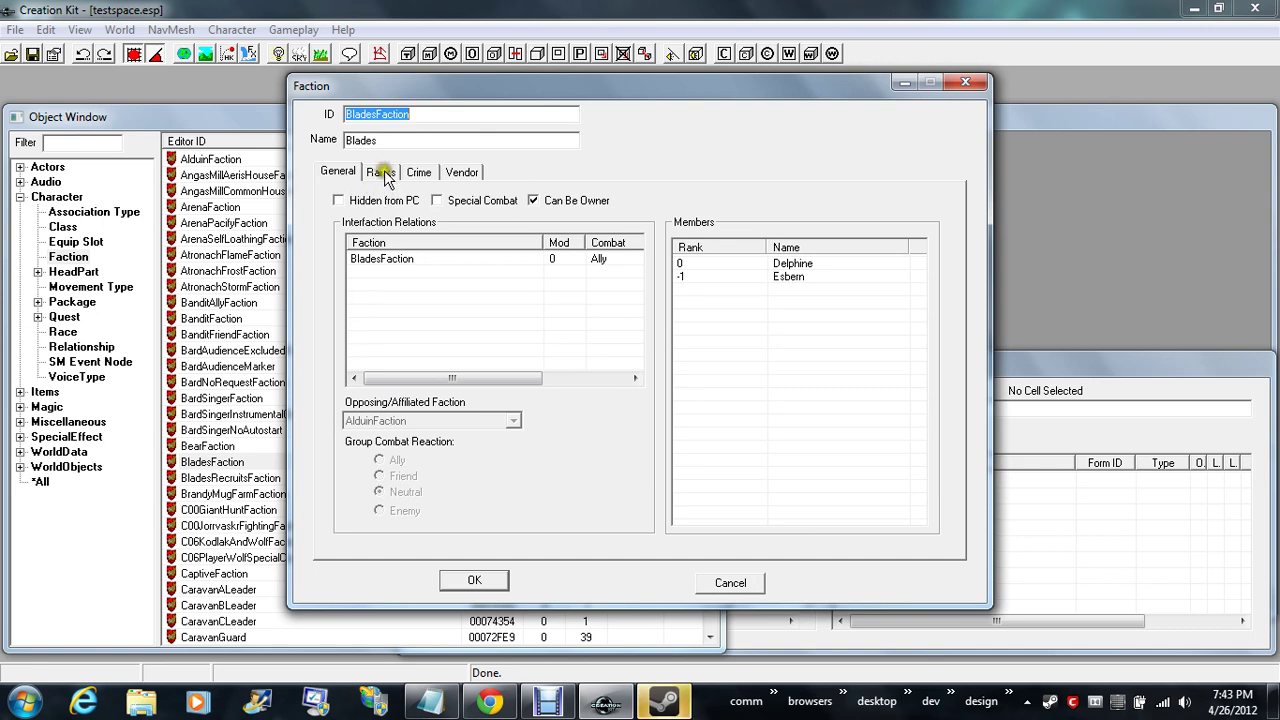
click(380, 172)
click(419, 174)
click(462, 172)
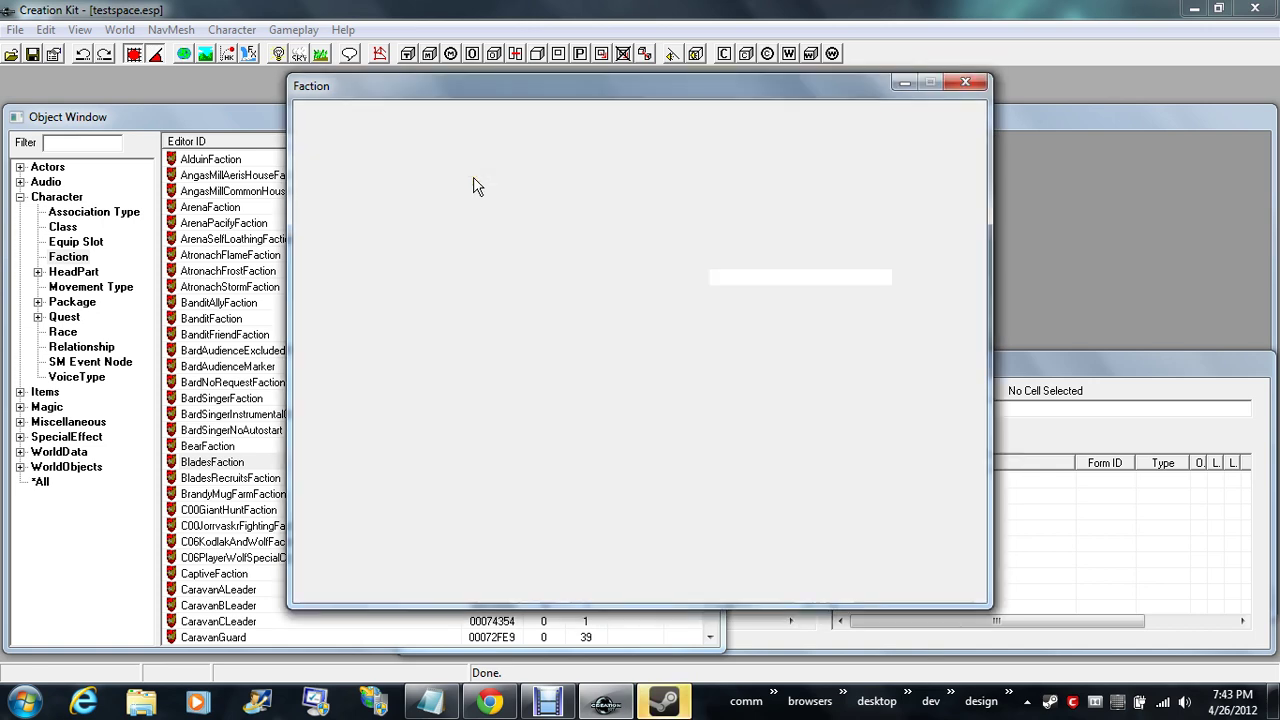
click(740, 580)
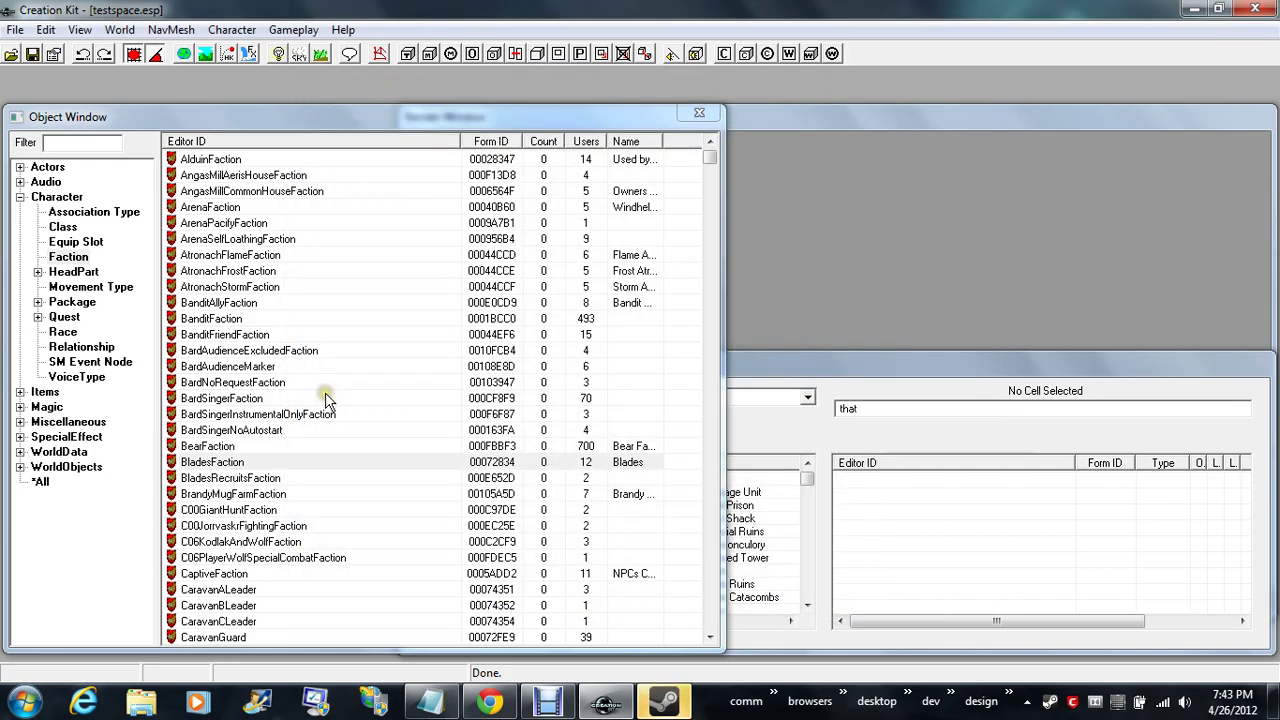
- Find the player-related factions in the faction list and open PlayerFaction
drag(707, 165, 684, 439)
scroll(396, 345, up, 4)
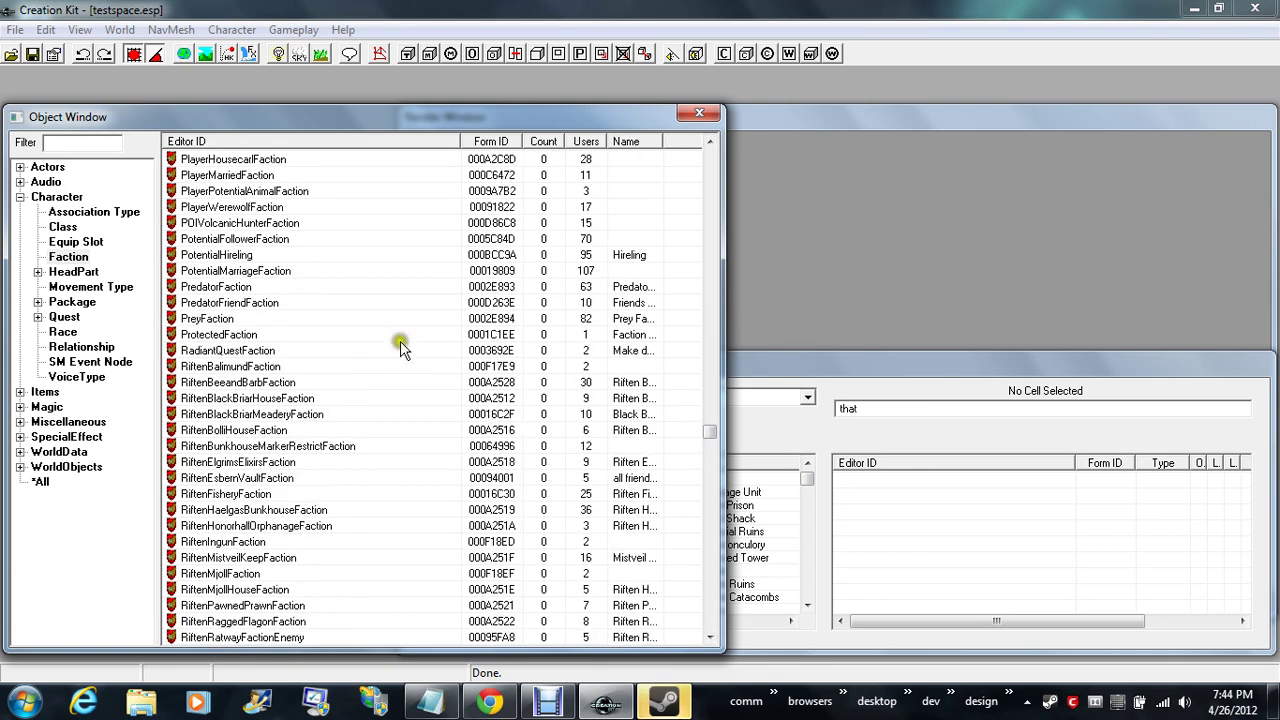
scroll(314, 341, up, 6)
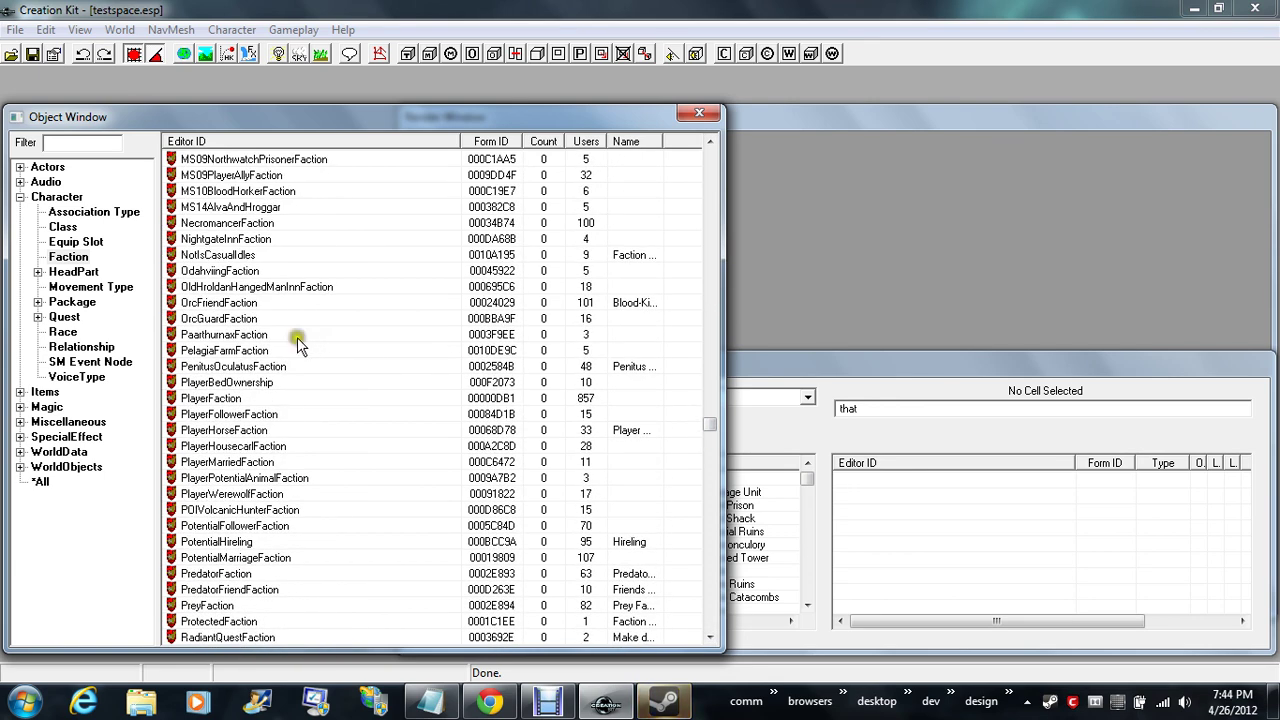
click(252, 389)
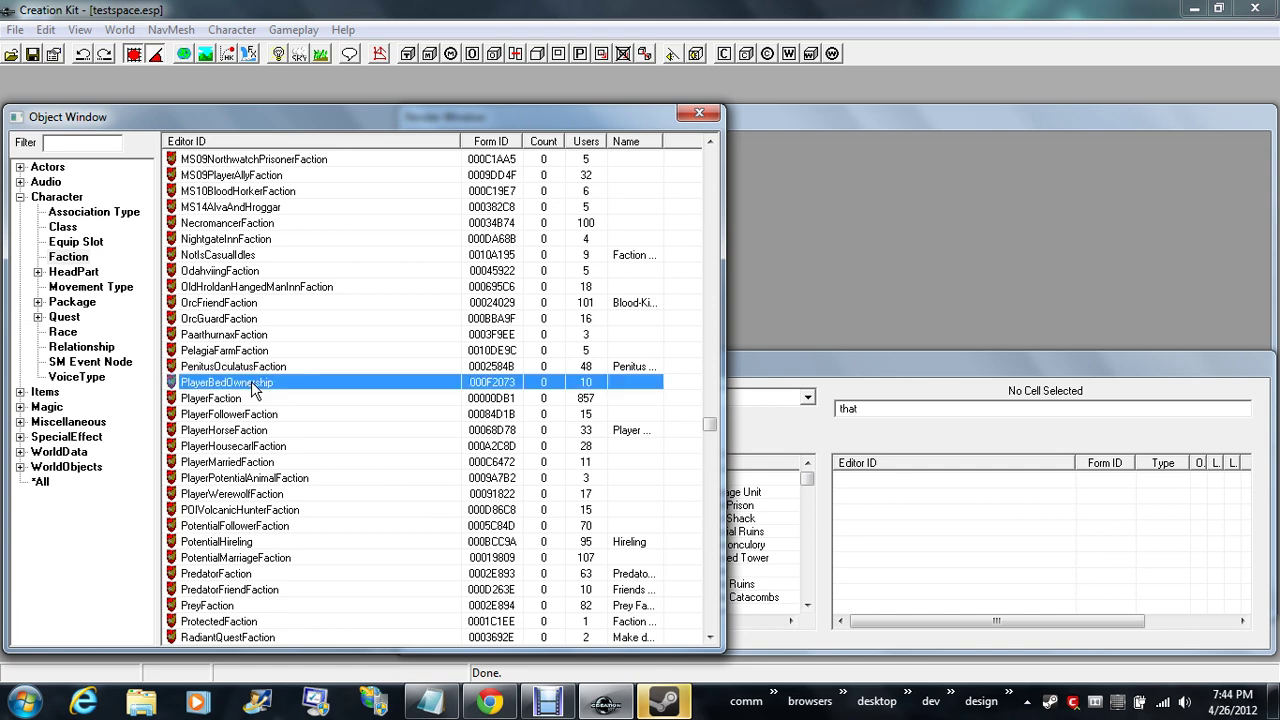
double_click(252, 398)
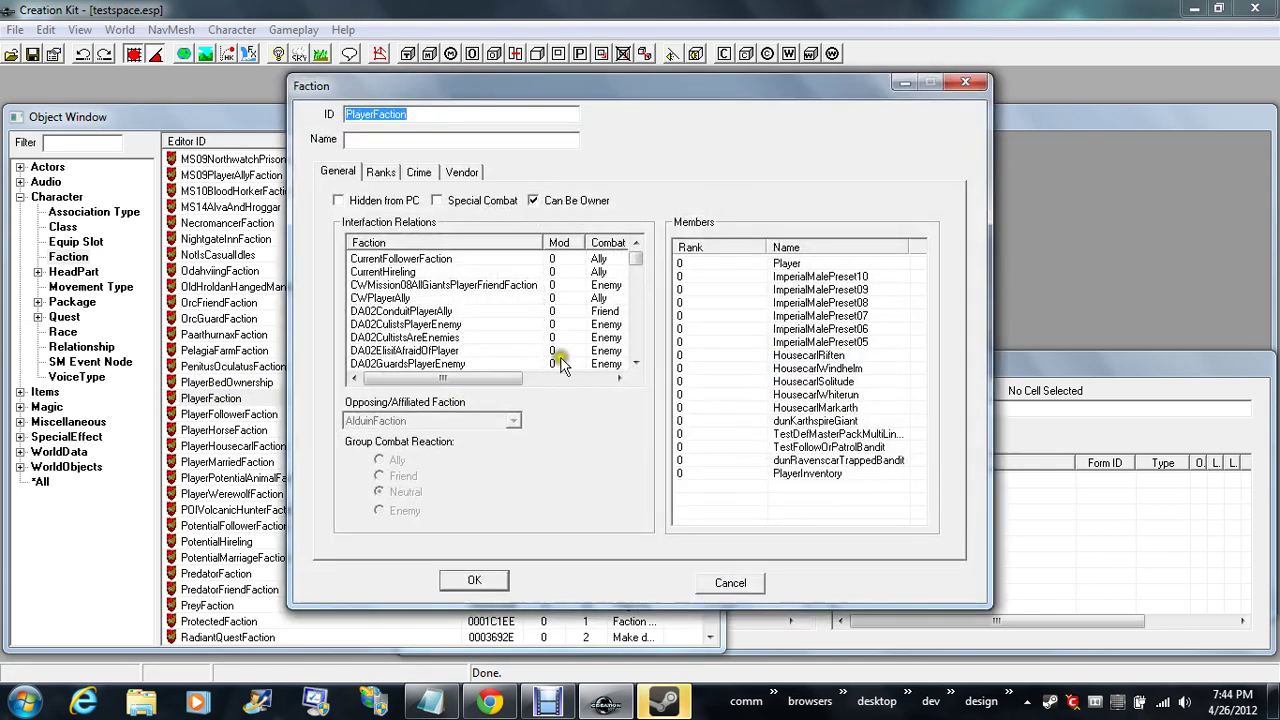
- Inspect PlayerFaction's group combat reactions toward CurrentHireling, CurrentFollowerFaction and CWMission08AllGiantsPlayerFriendFaction
click(376, 272)
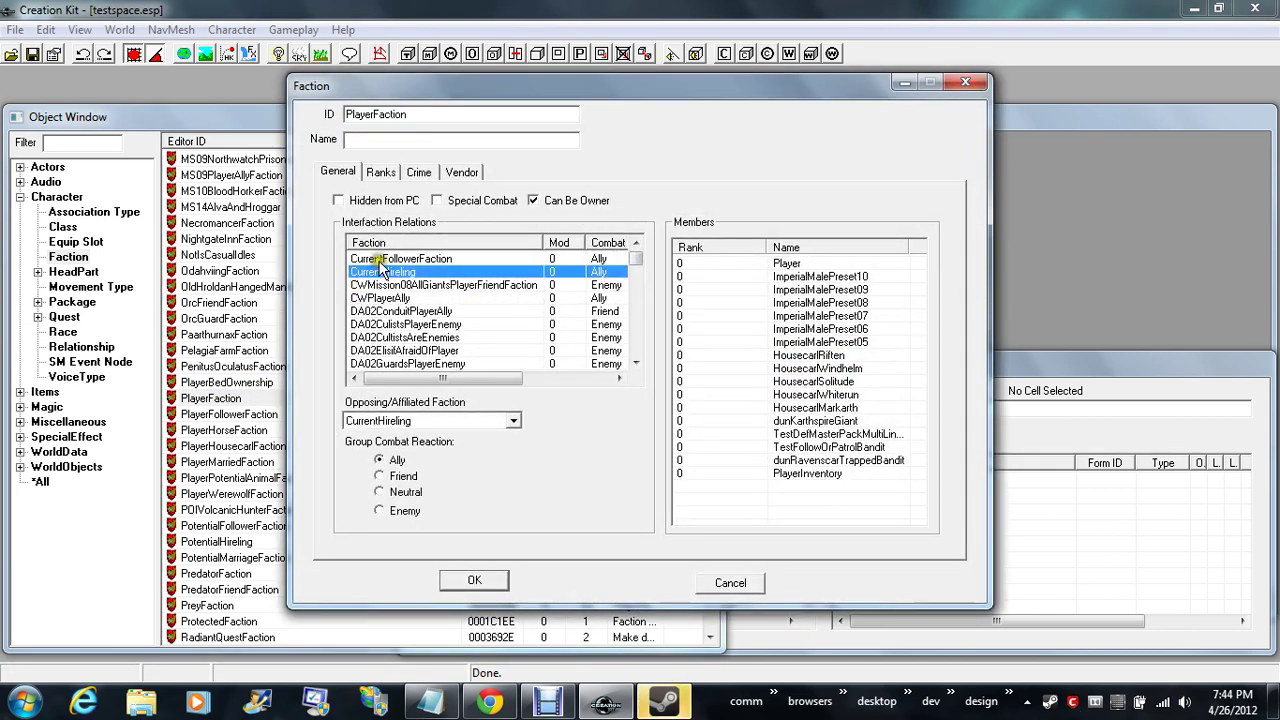
click(414, 258)
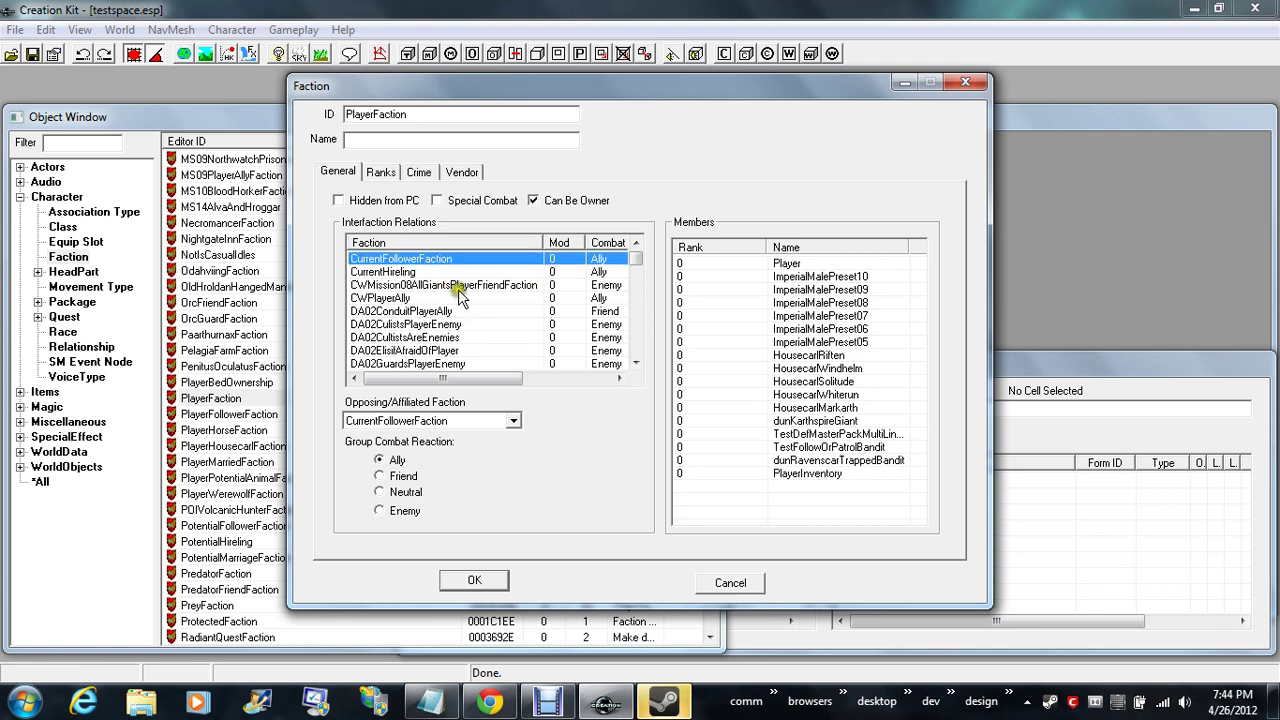
click(416, 272)
click(431, 286)
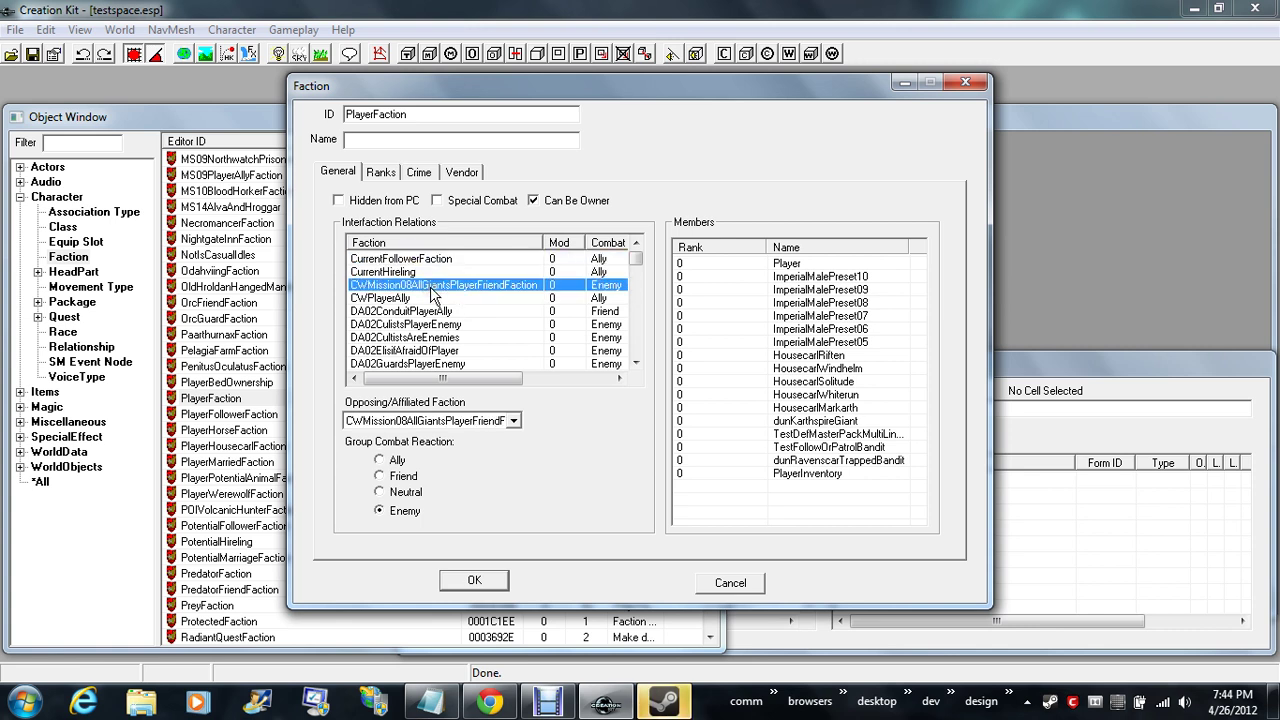
- Compare PlayerFaction's group combat reactions toward CurrentFollowerFaction, CurrentHireling and CWMission08AllGiantsPlayerFriendFaction
click(490, 258)
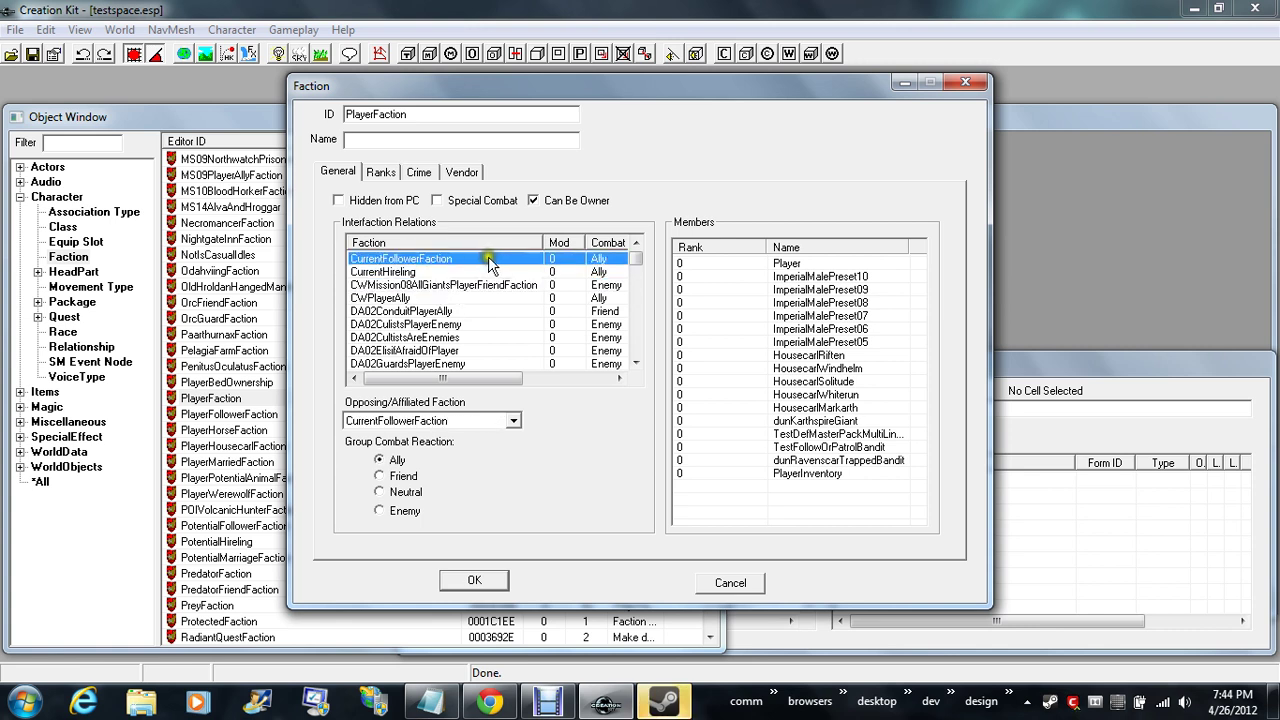
click(436, 286)
click(412, 272)
click(402, 259)
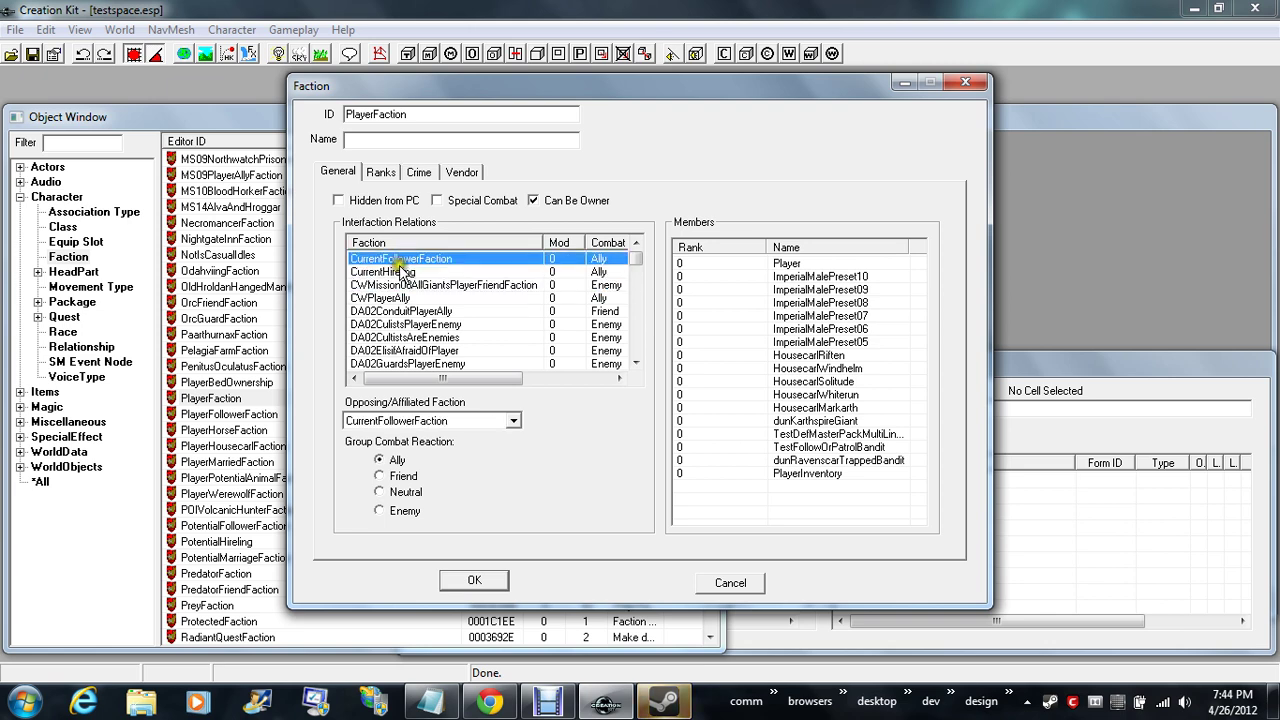
click(402, 272)
click(400, 258)
click(403, 272)
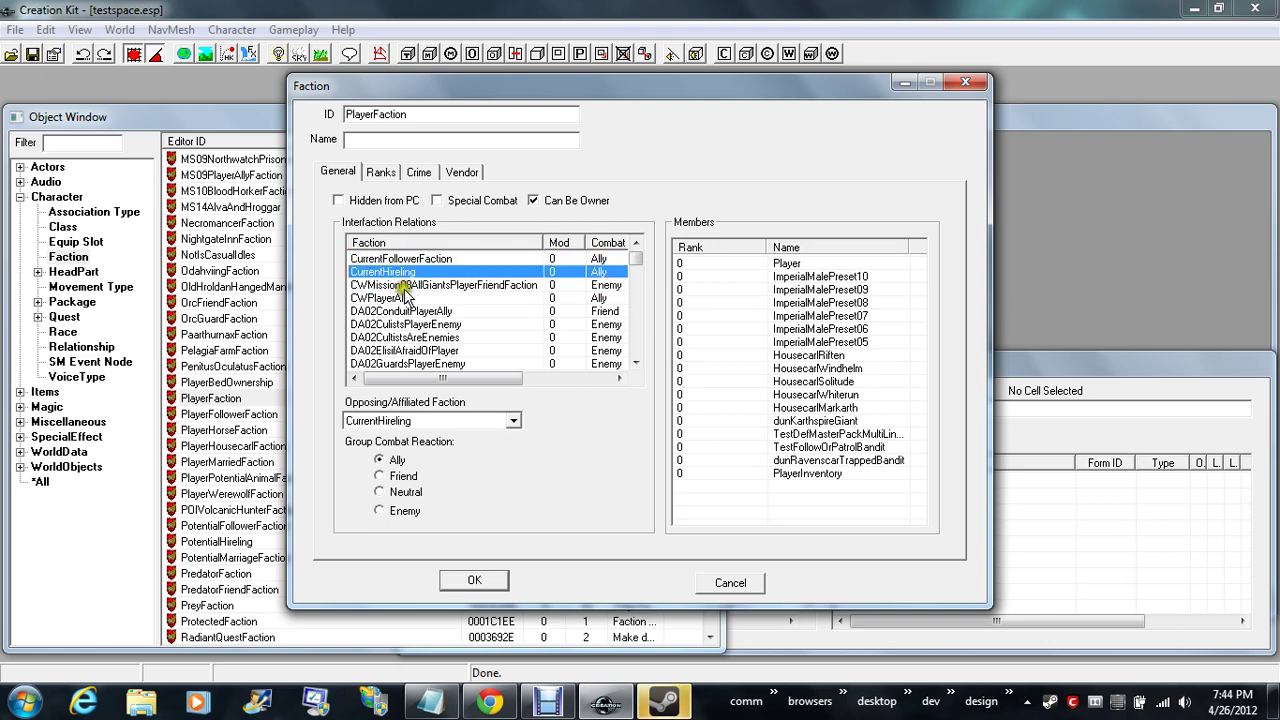
- Inspect PlayerFaction's combat reactions toward the last listed factions, from WIPlayerEnemySpecialCombatFaction back to WEAdventurerHorseRiderFaction
scroll(405, 290, down, 10)
scroll(408, 299, down, 8)
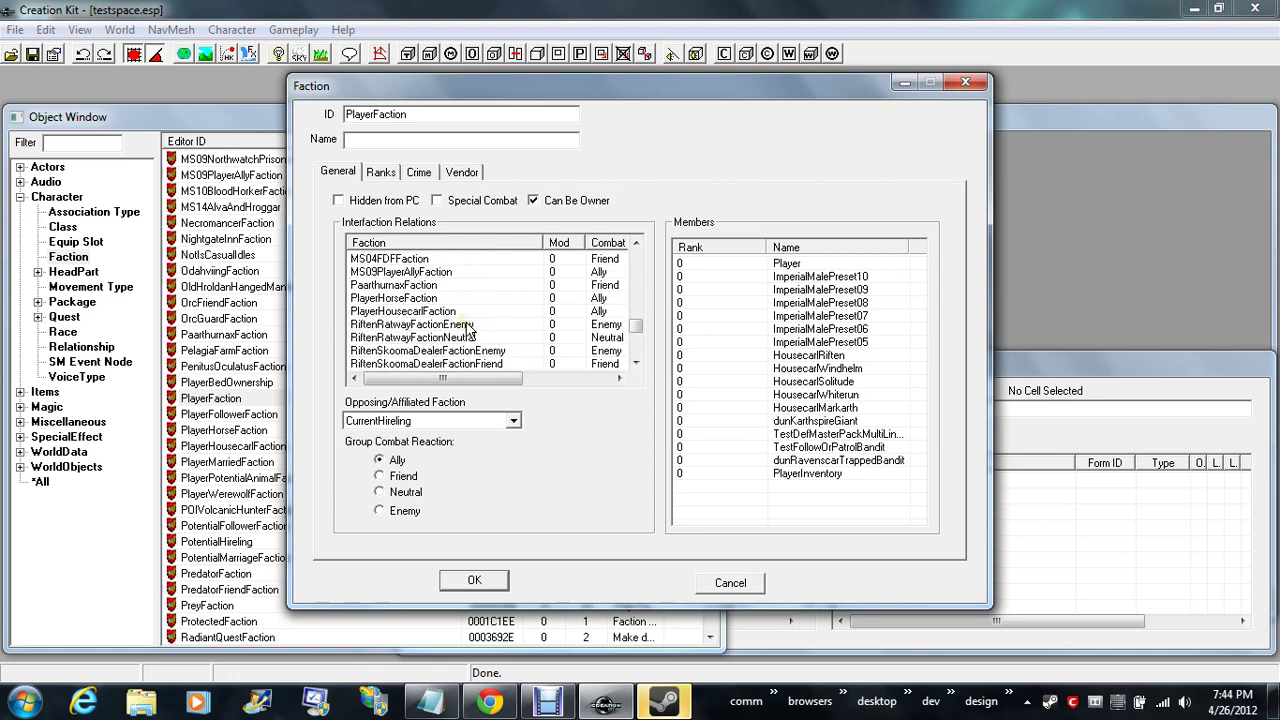
click(432, 364)
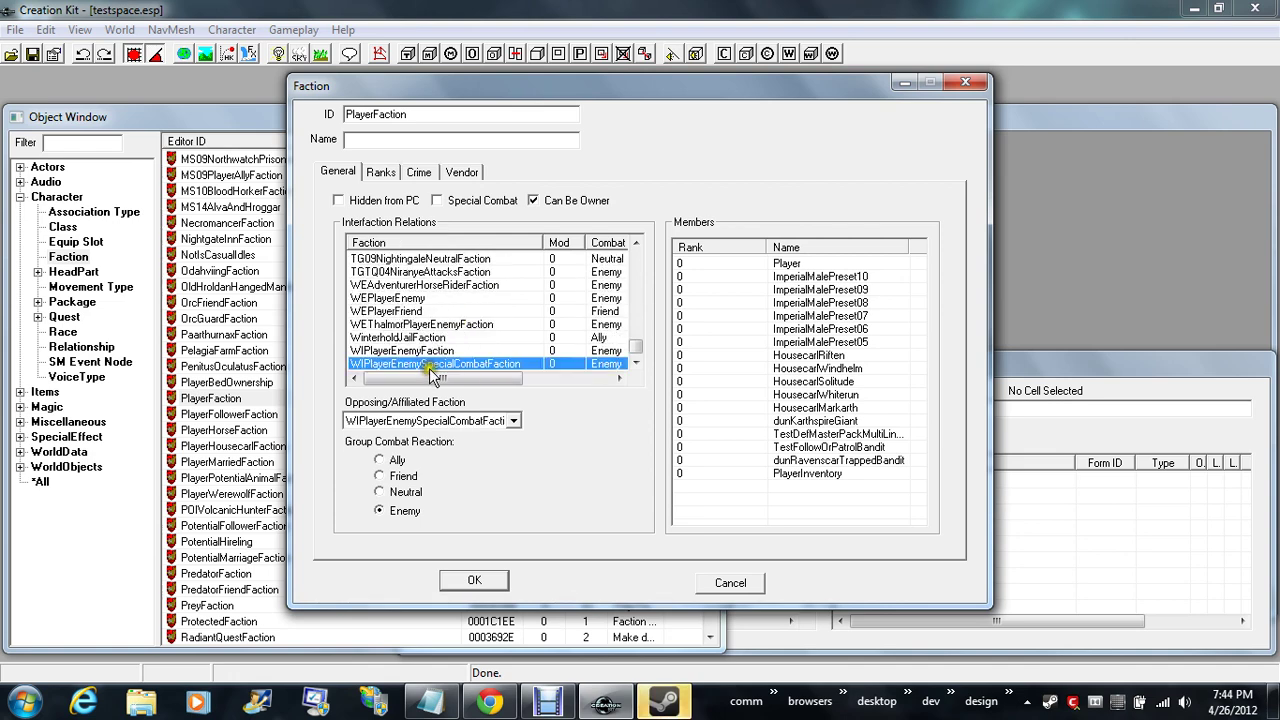
click(426, 350)
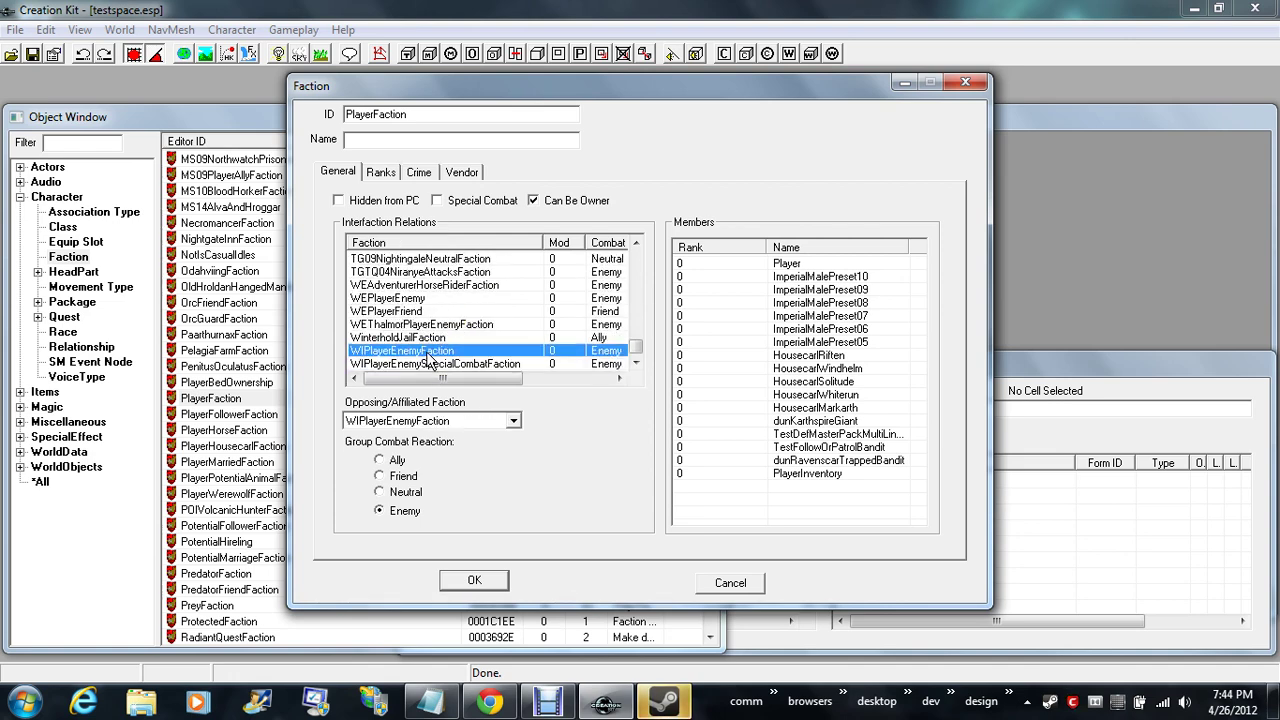
click(415, 338)
click(420, 325)
click(410, 311)
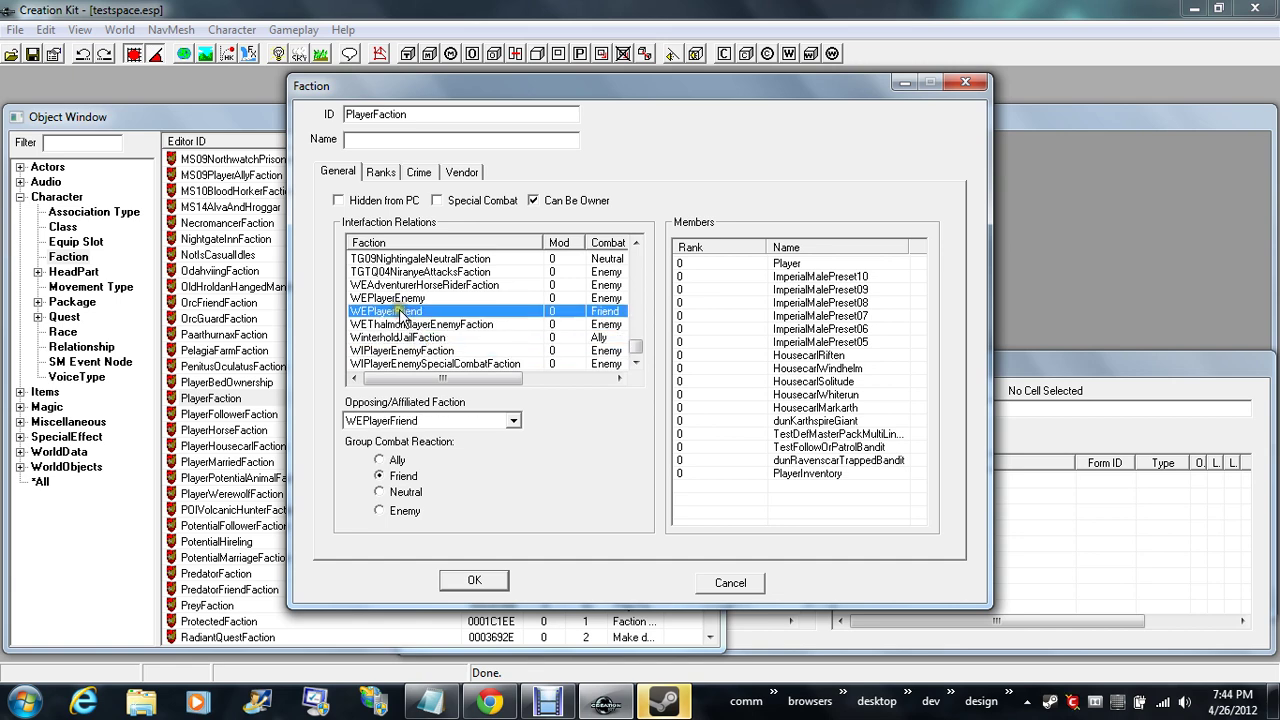
click(410, 298)
click(425, 286)
- Check PlayerFaction's combat reactions toward the TG factions, from TG09NightingaleEnemyFaction back to TG02AringothPlayerNeutralFaction
scroll(429, 287, up, 1)
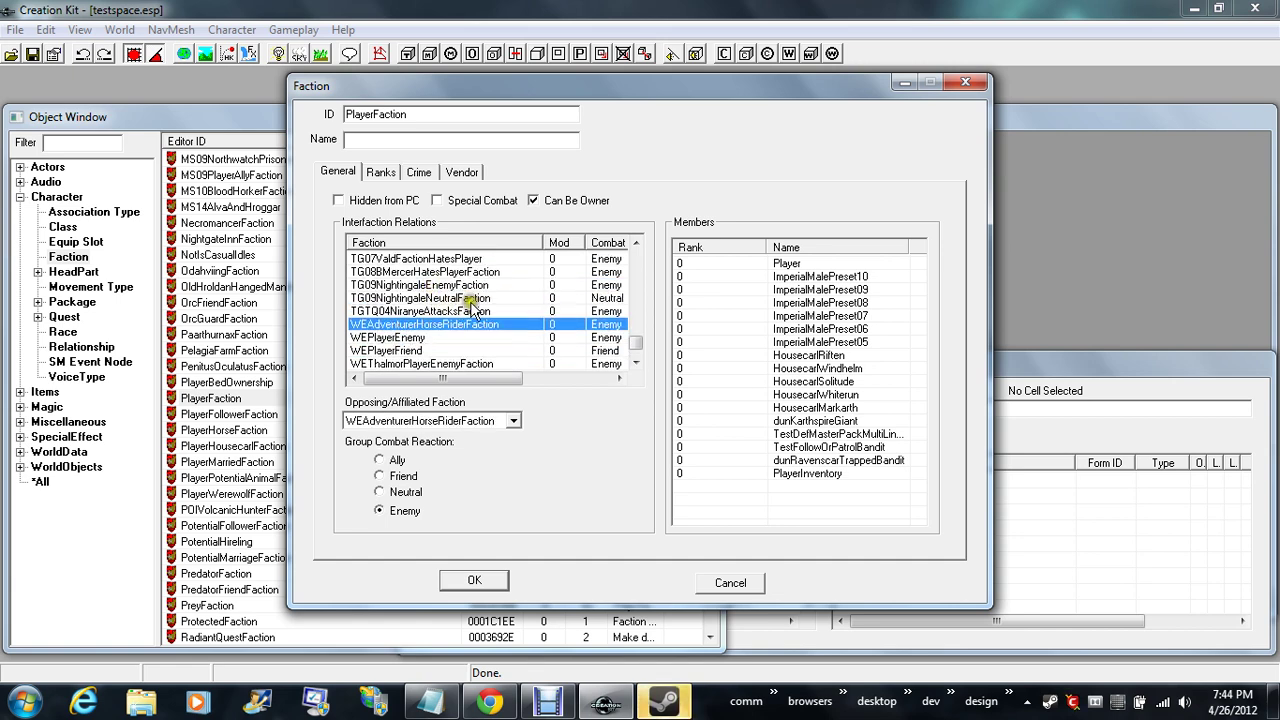
click(468, 287)
scroll(490, 330, up, 1)
click(470, 311)
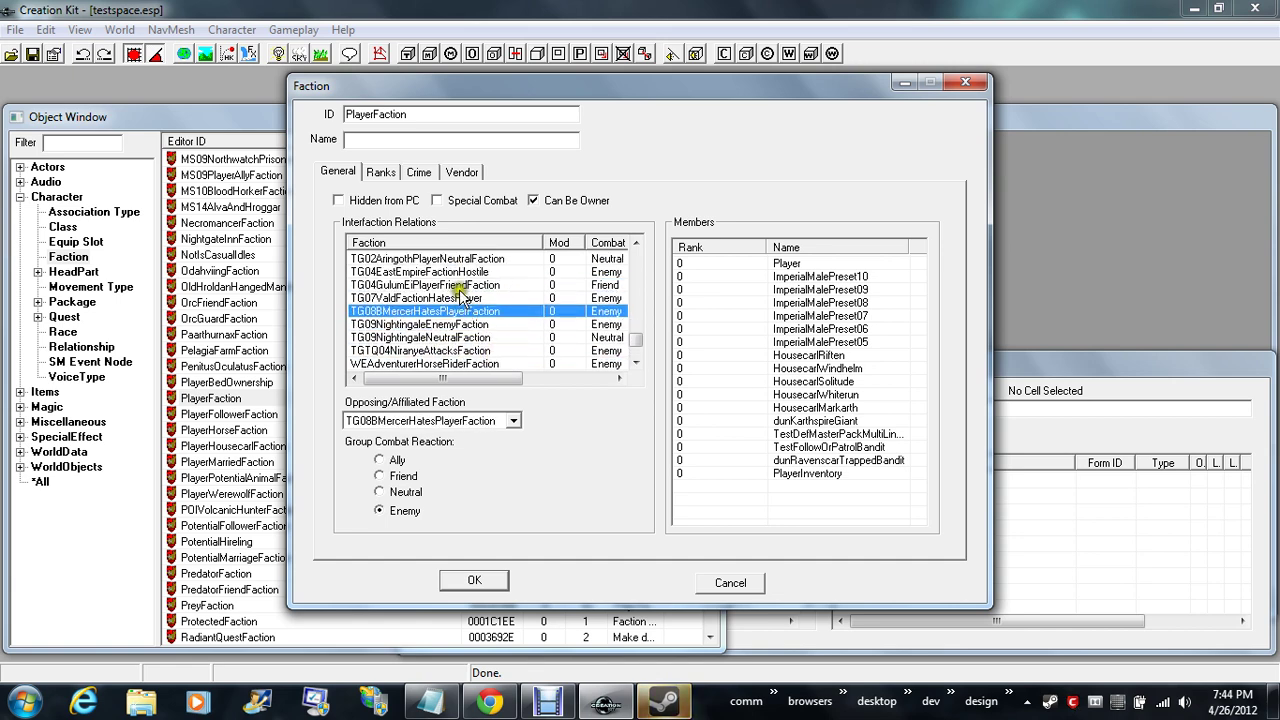
click(465, 298)
click(462, 285)
click(458, 271)
click(456, 258)
- Check PlayerFaction's combat reactions from TG02AringothPlayerEnemyFaction back through the T03 and T01 entries to RiftenRatwayFactionEnemy
scroll(458, 285, up, 1)
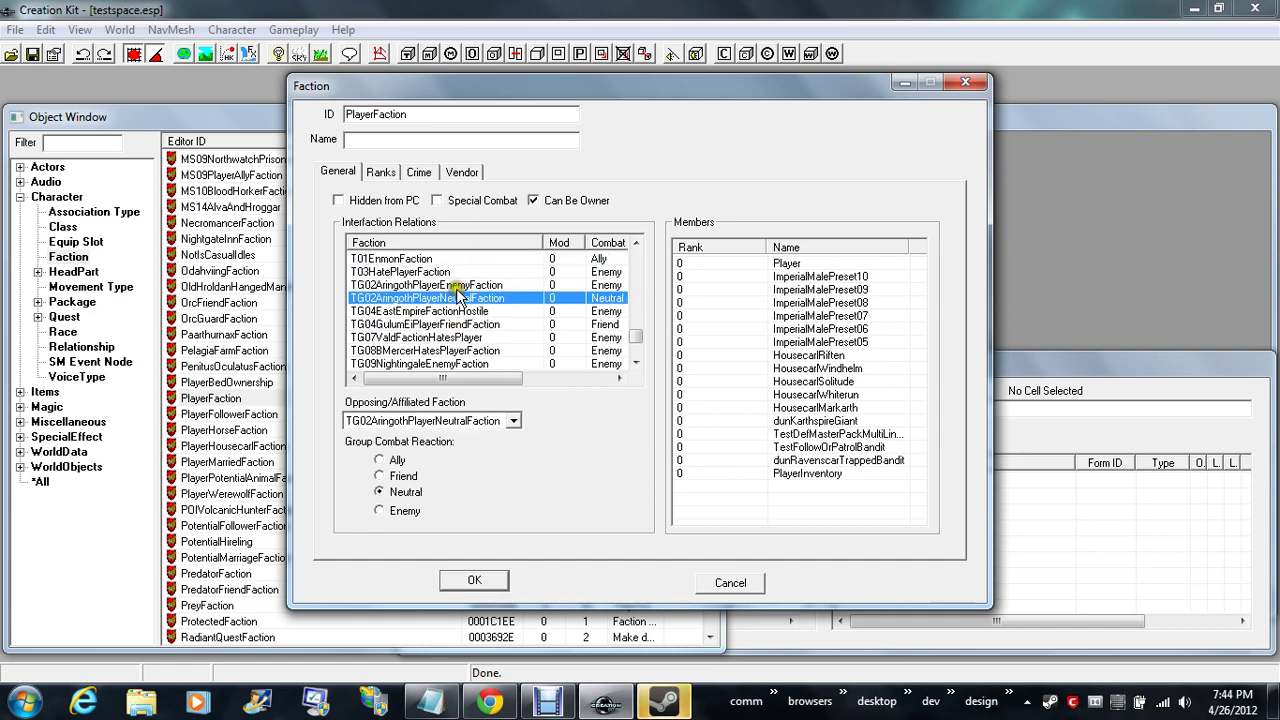
click(455, 285)
click(440, 271)
click(400, 258)
scroll(405, 270, up, 2)
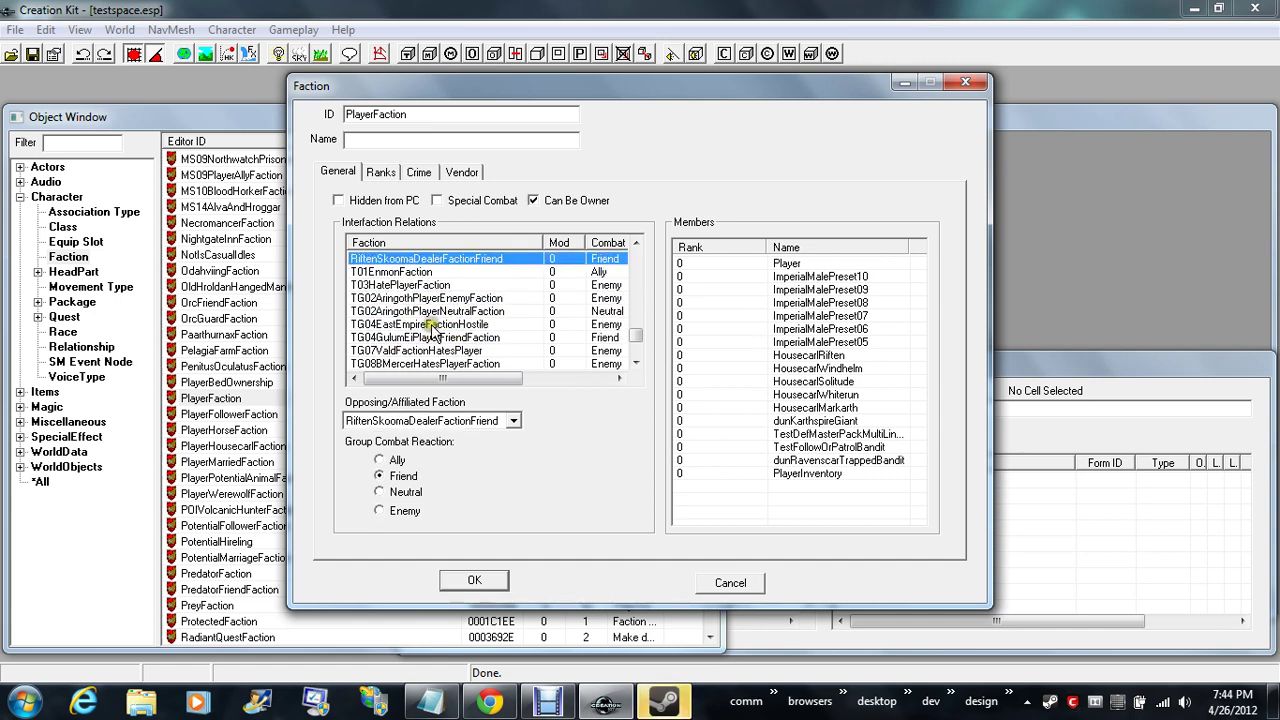
click(408, 285)
click(406, 272)
click(405, 258)
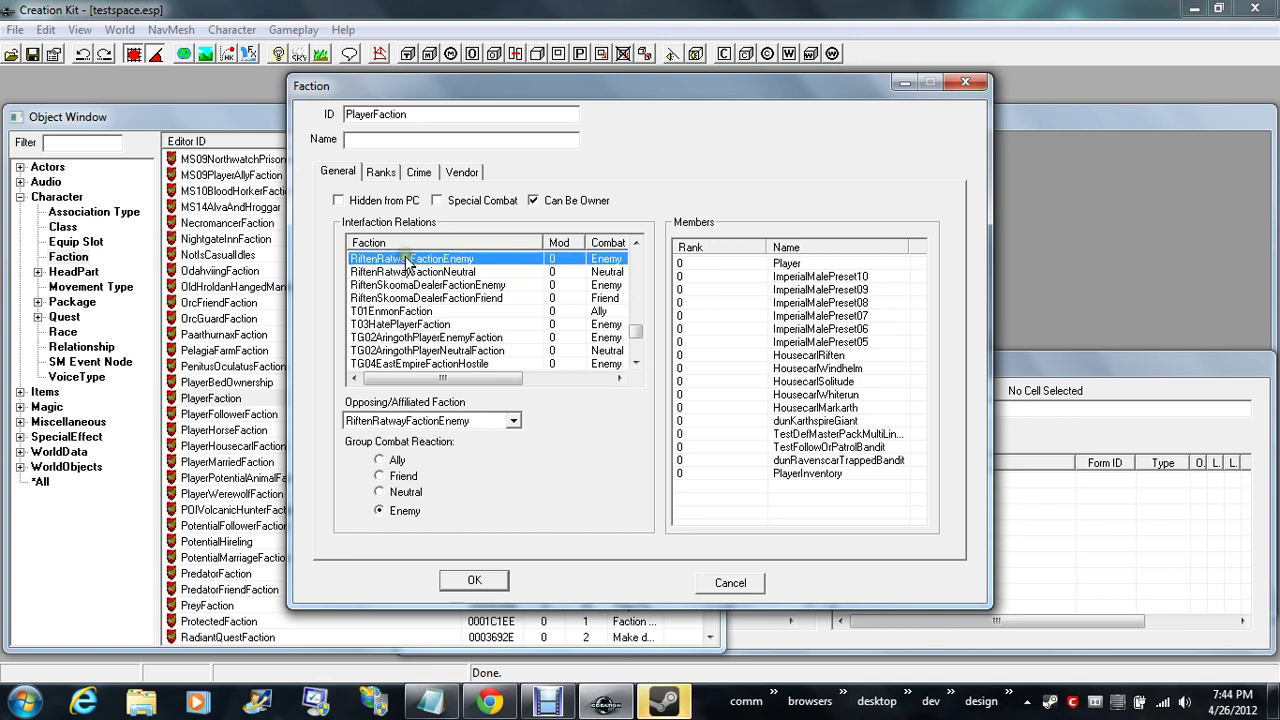
- Check PlayerFaction's combat reactions toward the housecarl, horse and Paarthurnax factions and the MS09, MS04 and MS03 quest factions
scroll(457, 331, up, 1)
click(452, 285)
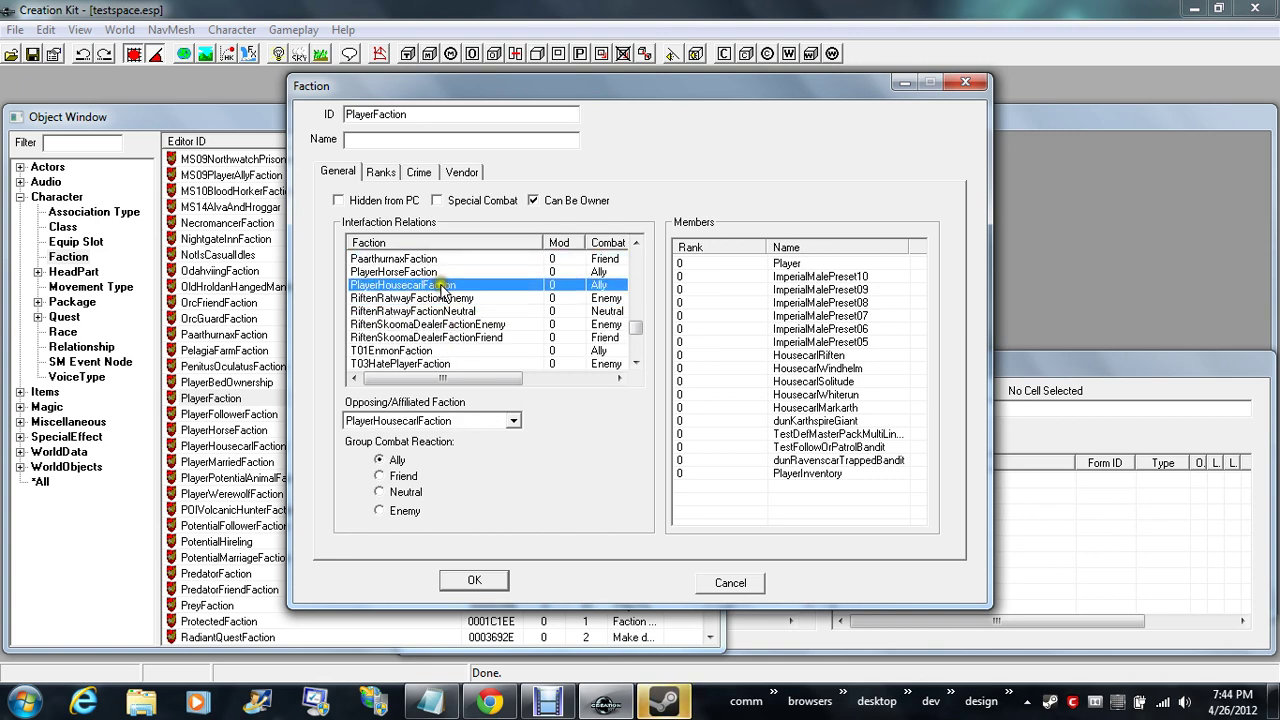
click(436, 271)
click(420, 258)
scroll(427, 289, up, 1)
click(427, 285)
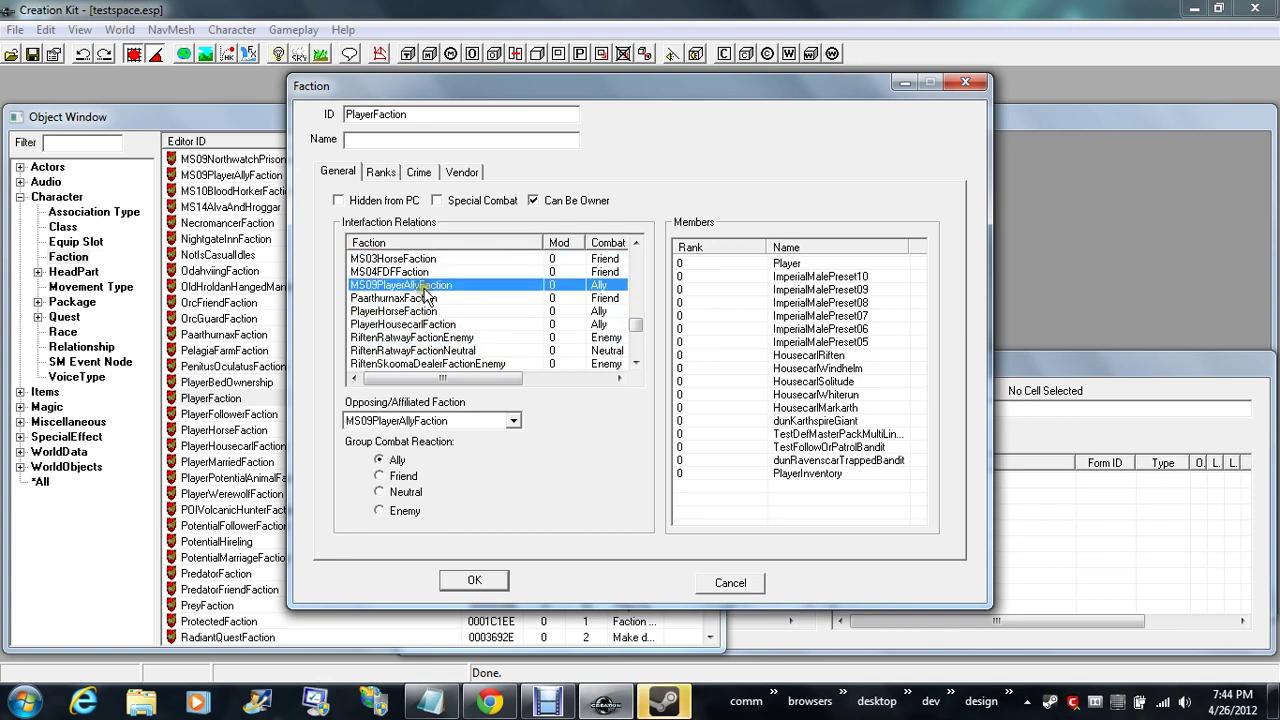
click(415, 271)
click(405, 258)
- Check PlayerFaction's reactions toward MS01PlayerEnemyFaction and MQAncientHeroFaction, and reverse the relation list's sort order by faction name
scroll(427, 289, up, 1)
click(427, 285)
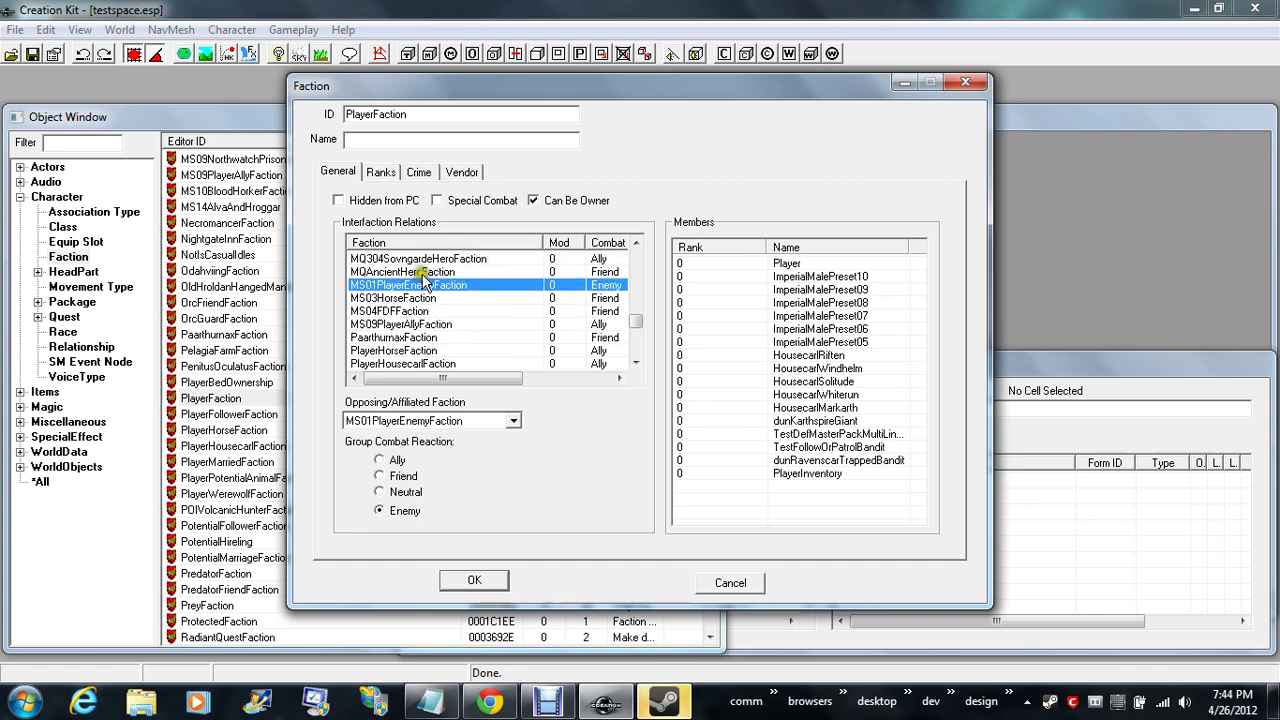
click(415, 271)
click(418, 242)
scroll(483, 340, up, 1)
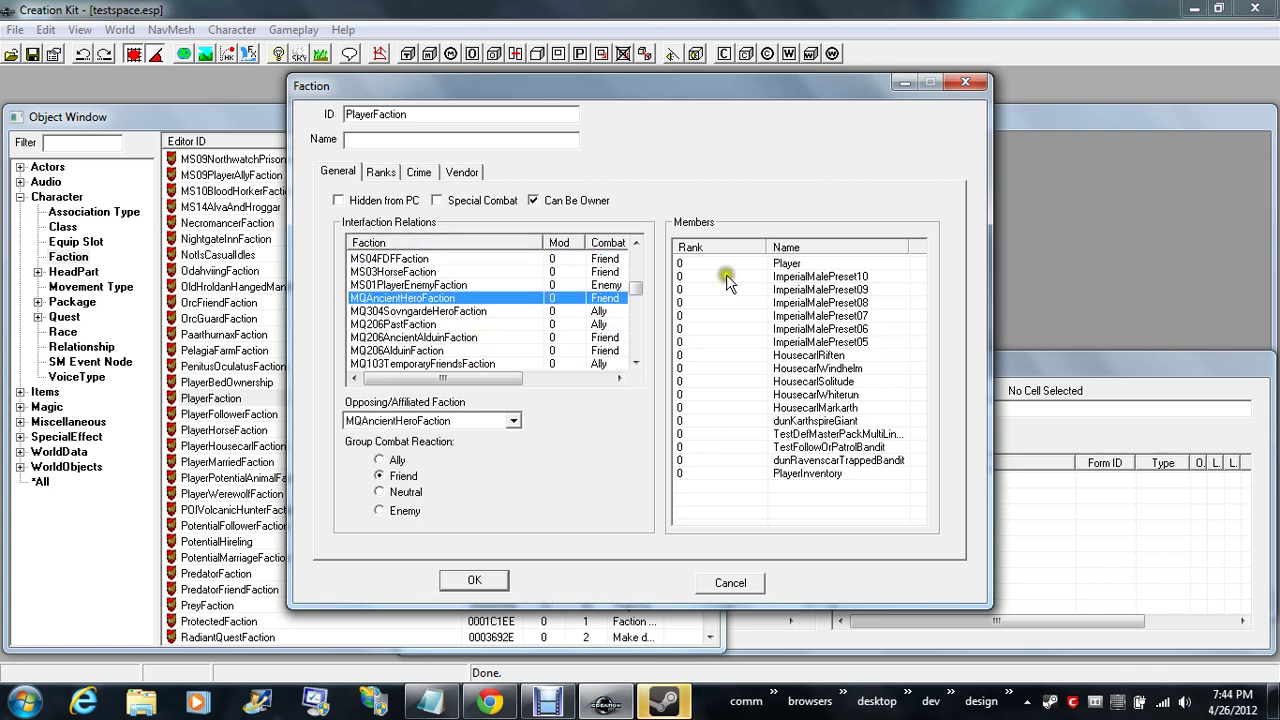
- Select the Player member of PlayerFaction, look through the rank, crime and vendor settings, and close the faction without saving
click(779, 264)
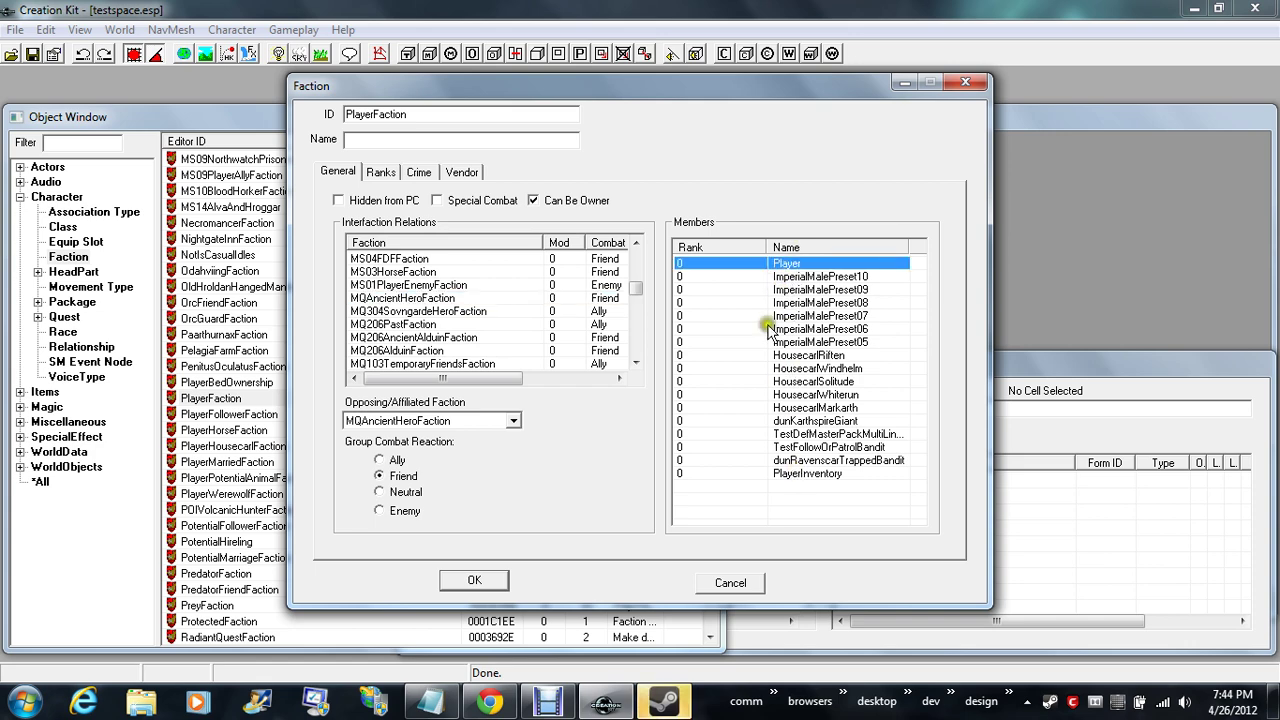
click(372, 172)
click(418, 172)
click(458, 174)
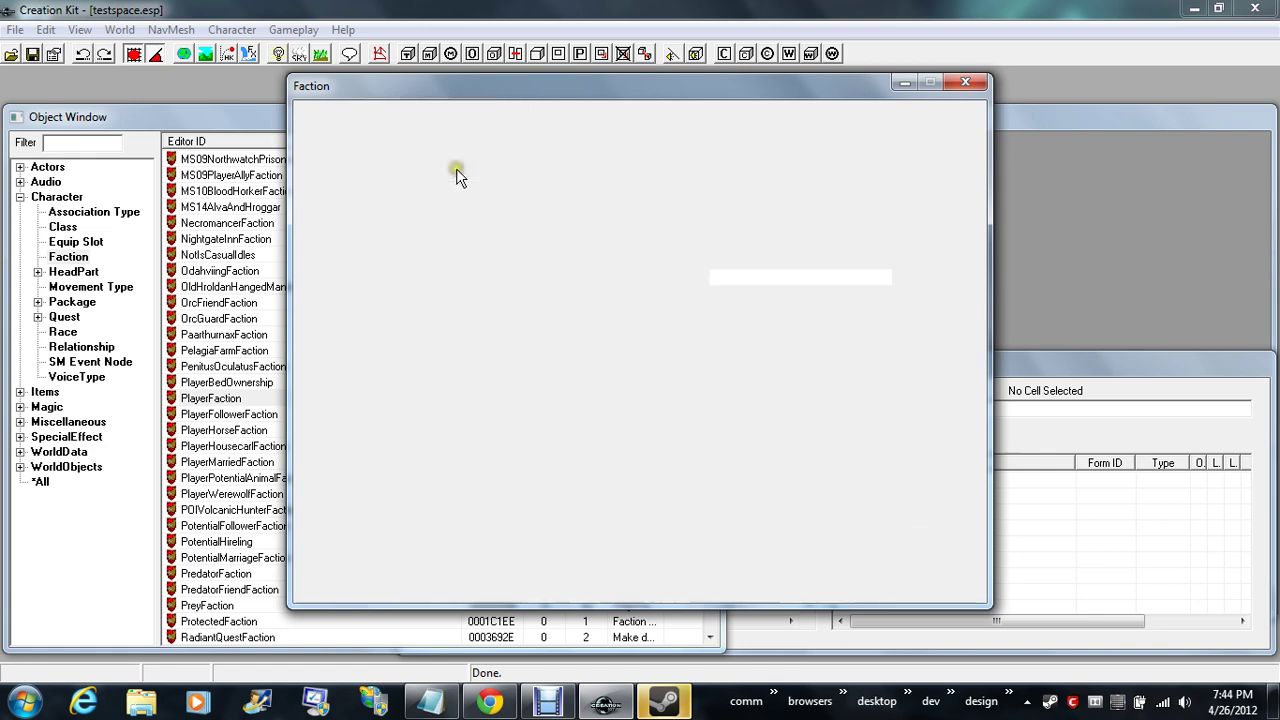
click(722, 586)
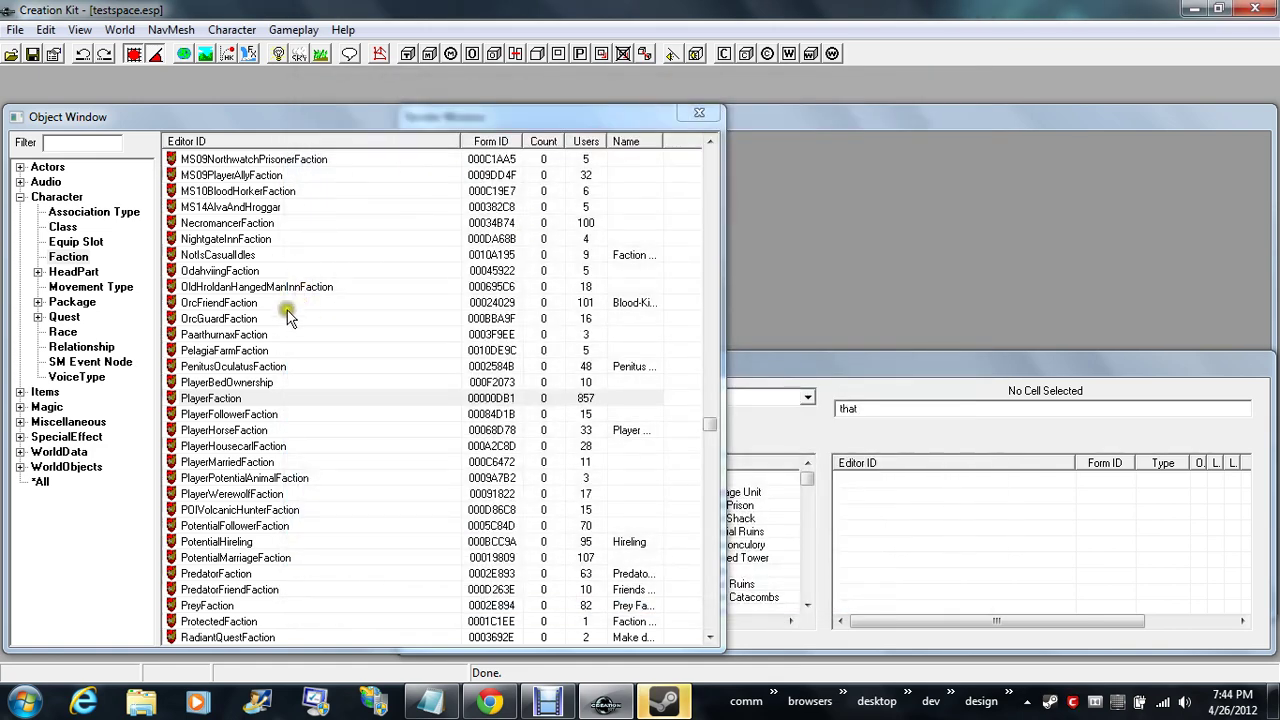
- Open PlayerHorseFaction, review its relation to PlayerFaction and its rank, crime and vendor settings, and close it without saving
click(232, 303)
scroll(238, 316, down, 2)
scroll(240, 316, down, 4)
scroll(245, 250, up, 1)
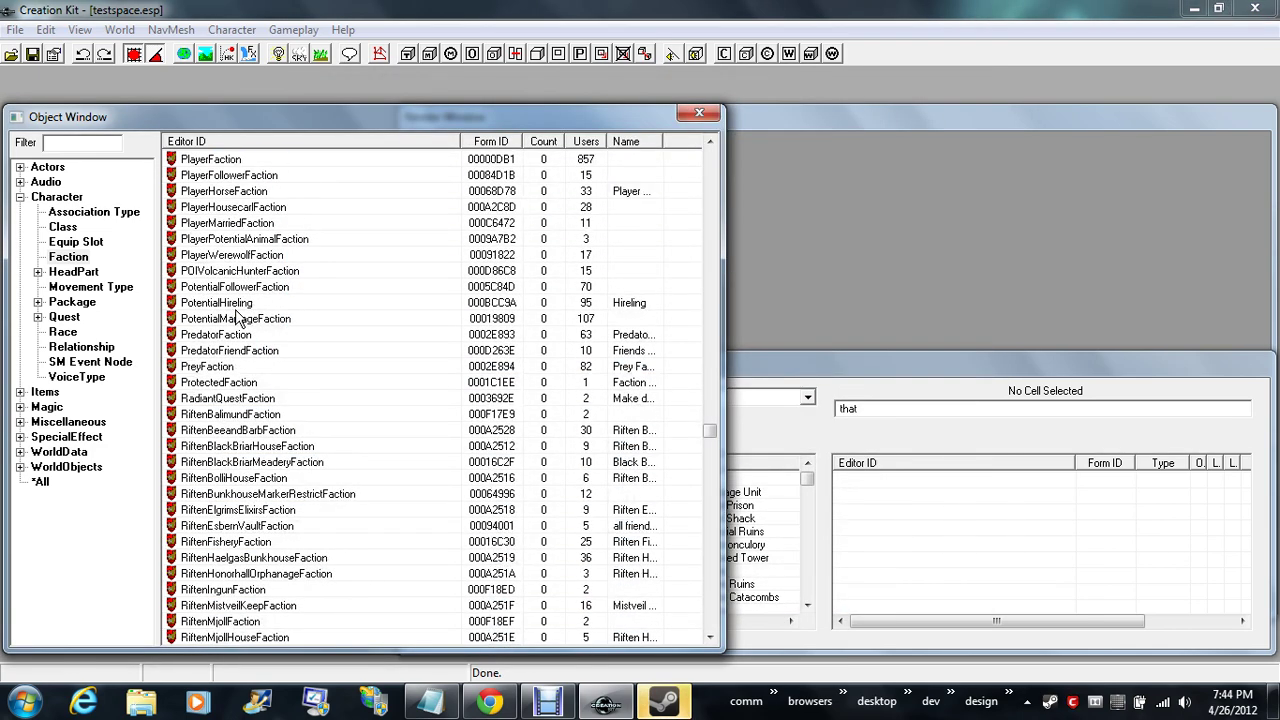
double_click(228, 191)
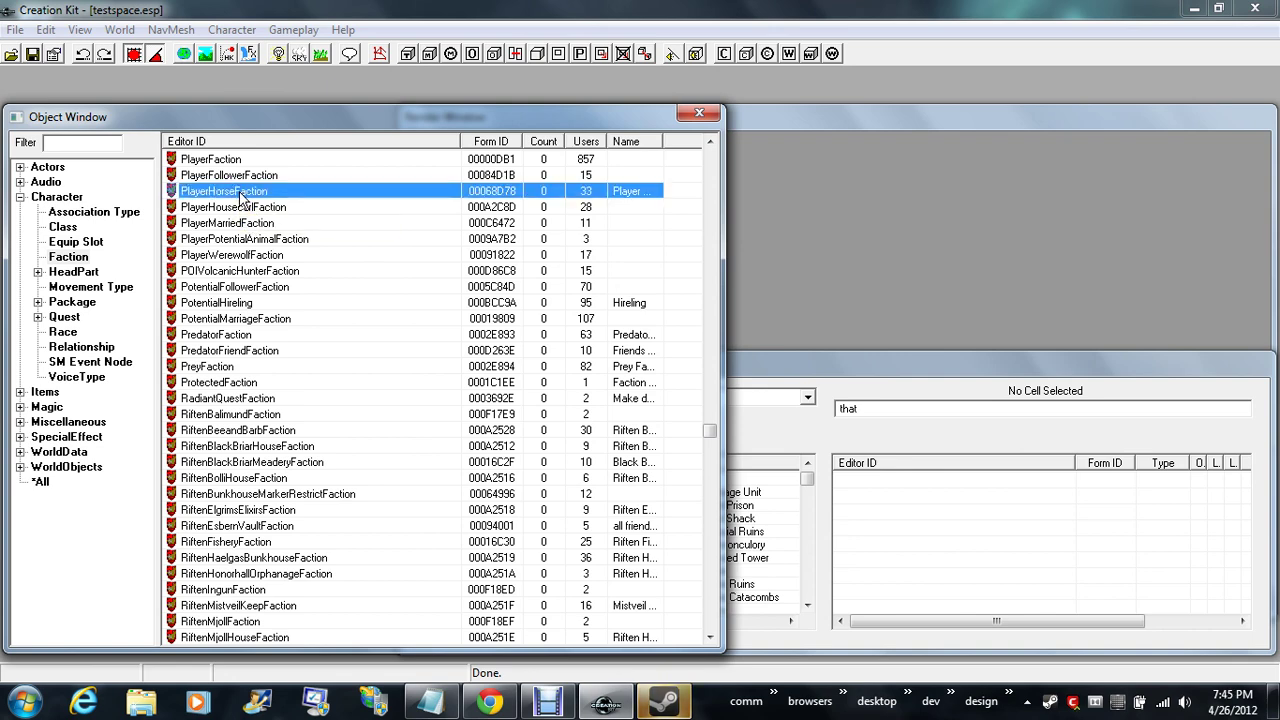
click(527, 261)
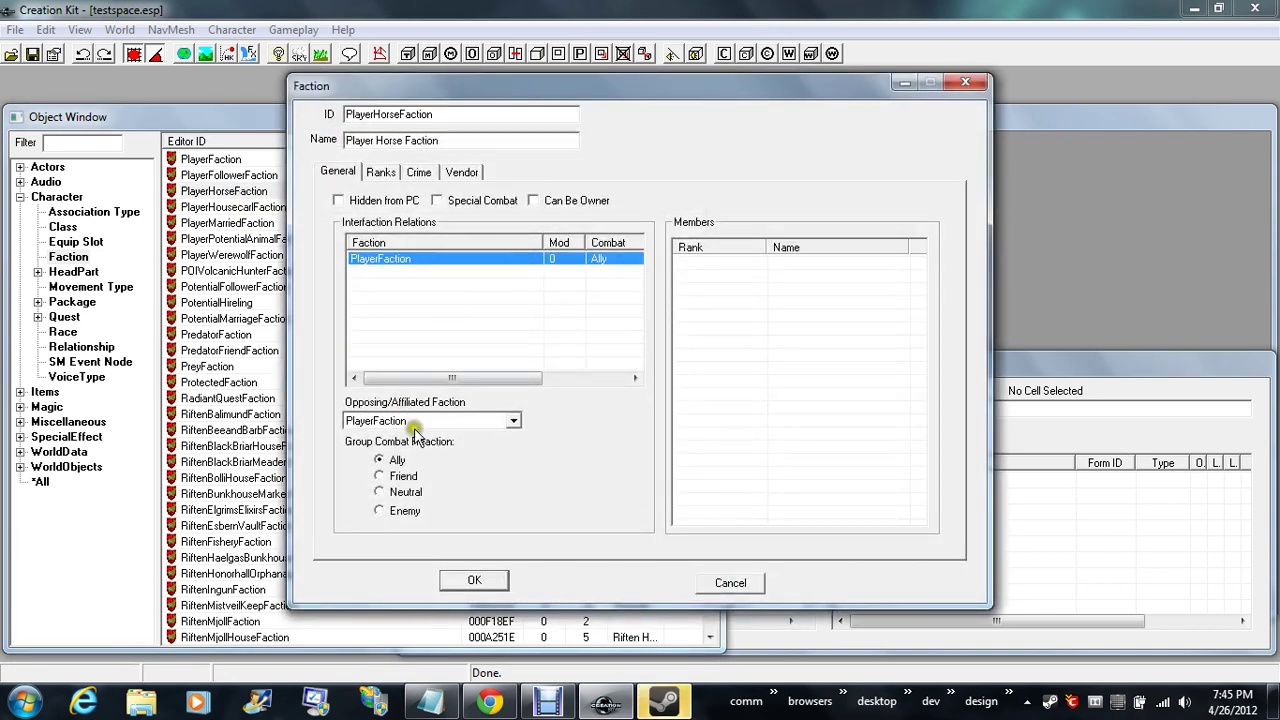
click(380, 173)
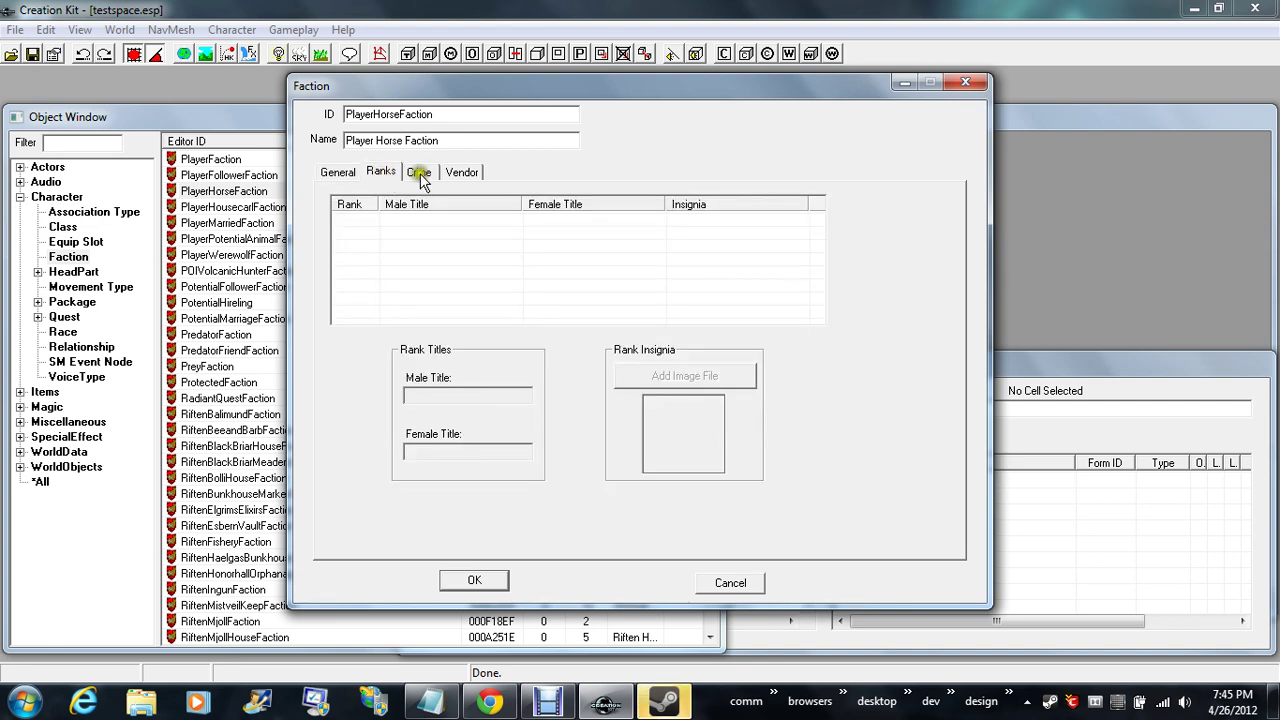
click(419, 173)
click(460, 172)
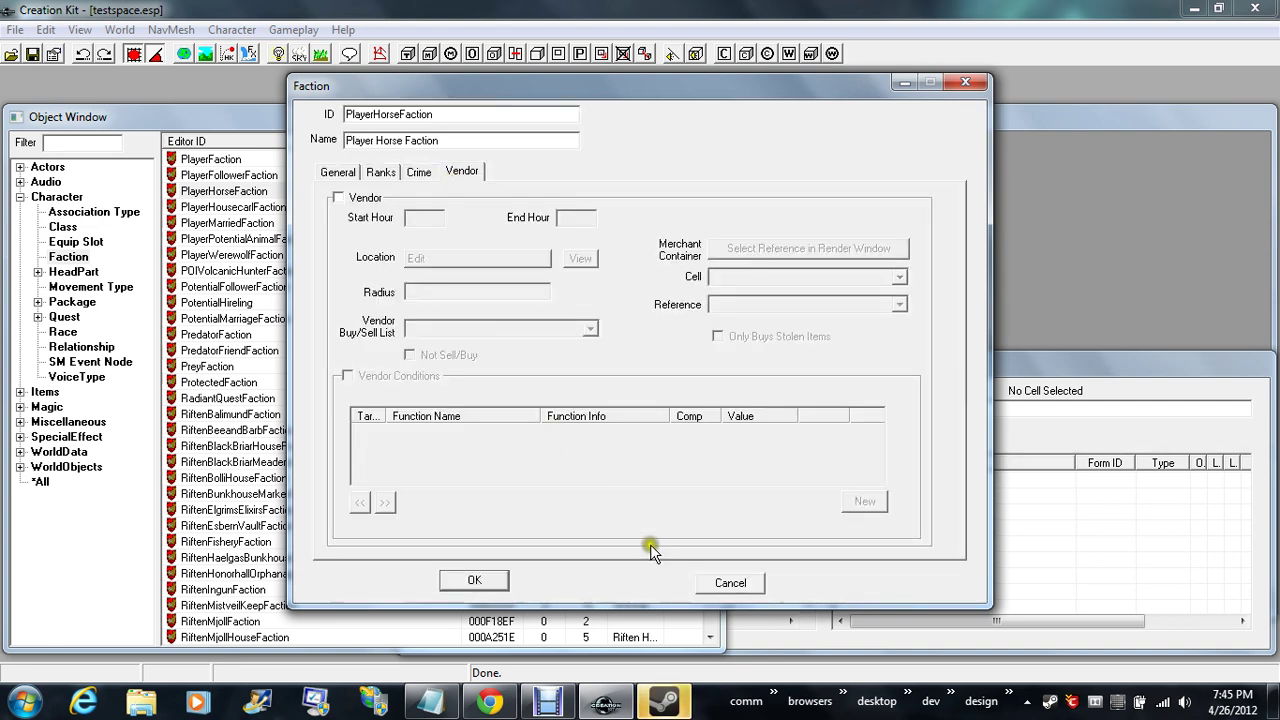
click(716, 582)
- Open PlayerHousecarlFaction and look through its member list, including the Riften, Windhelm, Markarth and Whiterun housecarls
double_click(203, 210)
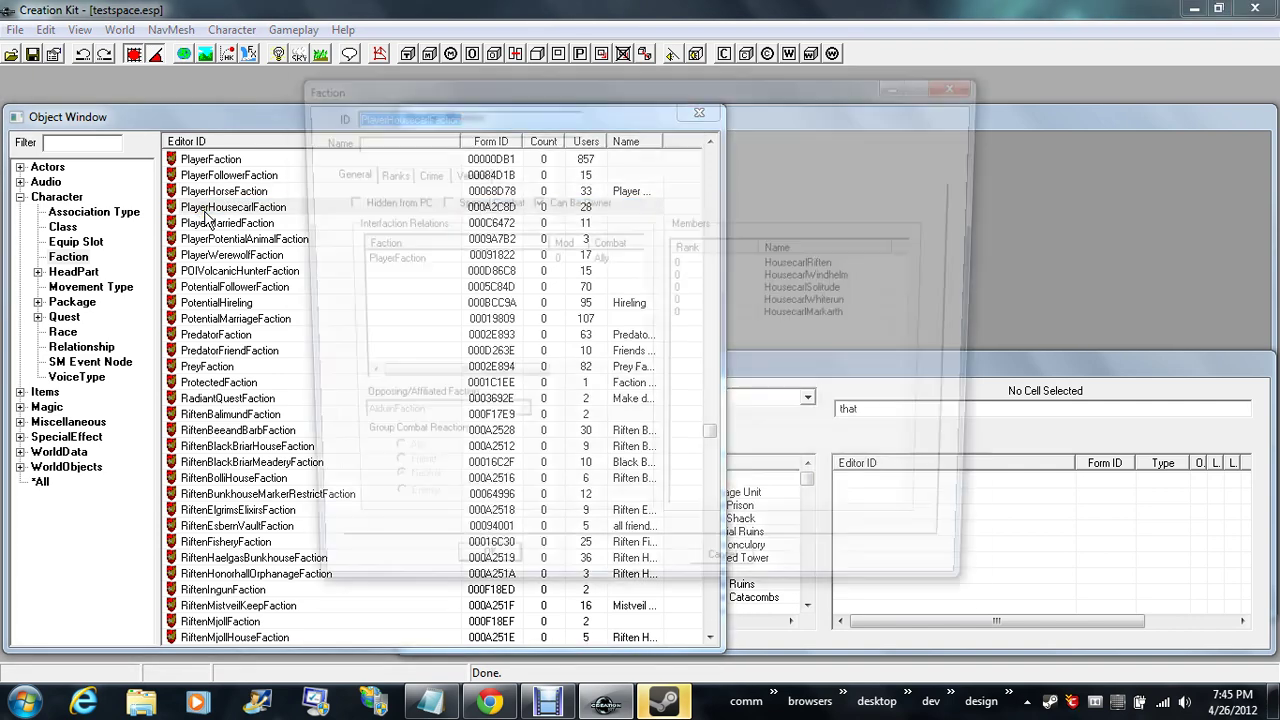
click(853, 265)
click(855, 278)
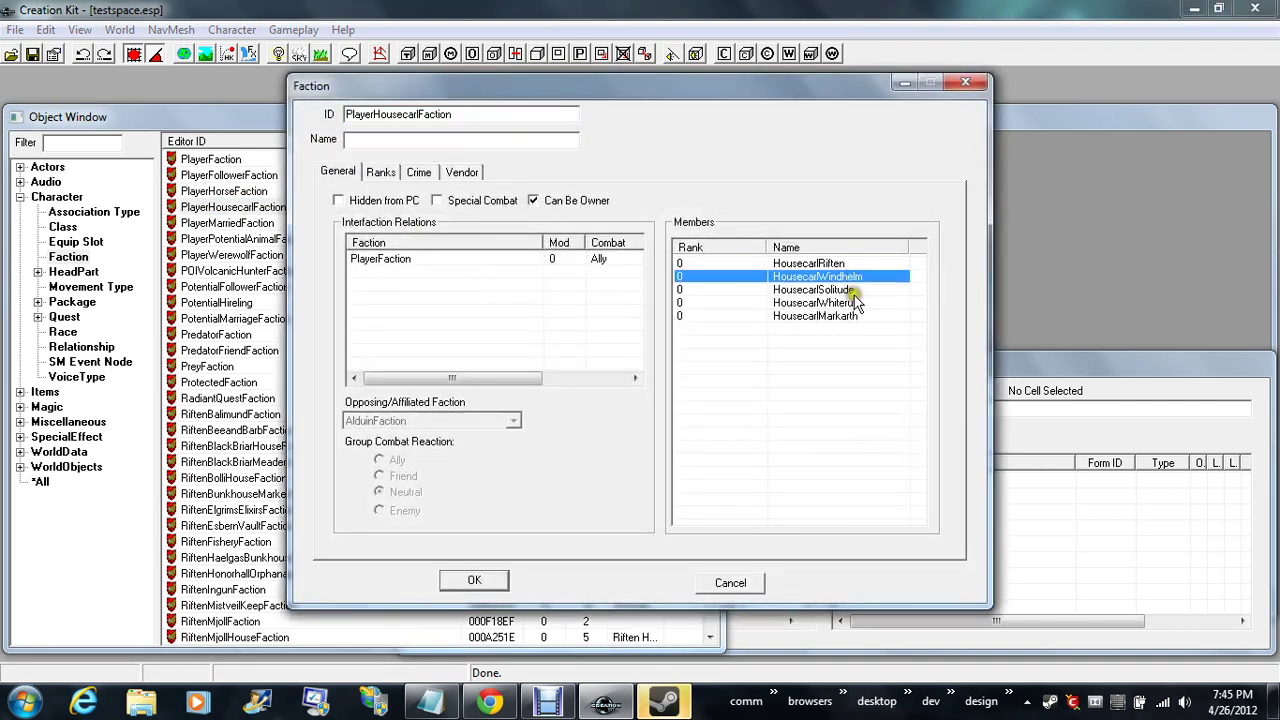
click(853, 314)
click(832, 303)
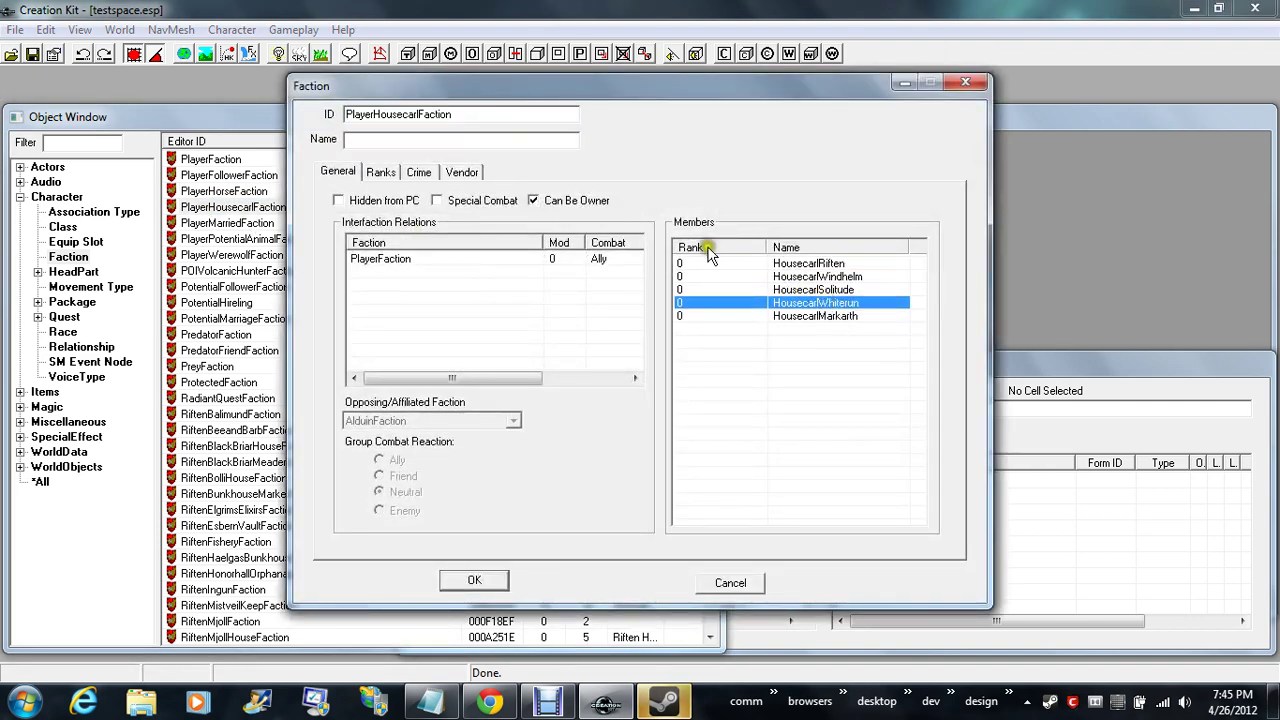
- Review PlayerHousecarlFaction's rank, crime and vendor settings, return to its general settings, and close it without saving
click(388, 174)
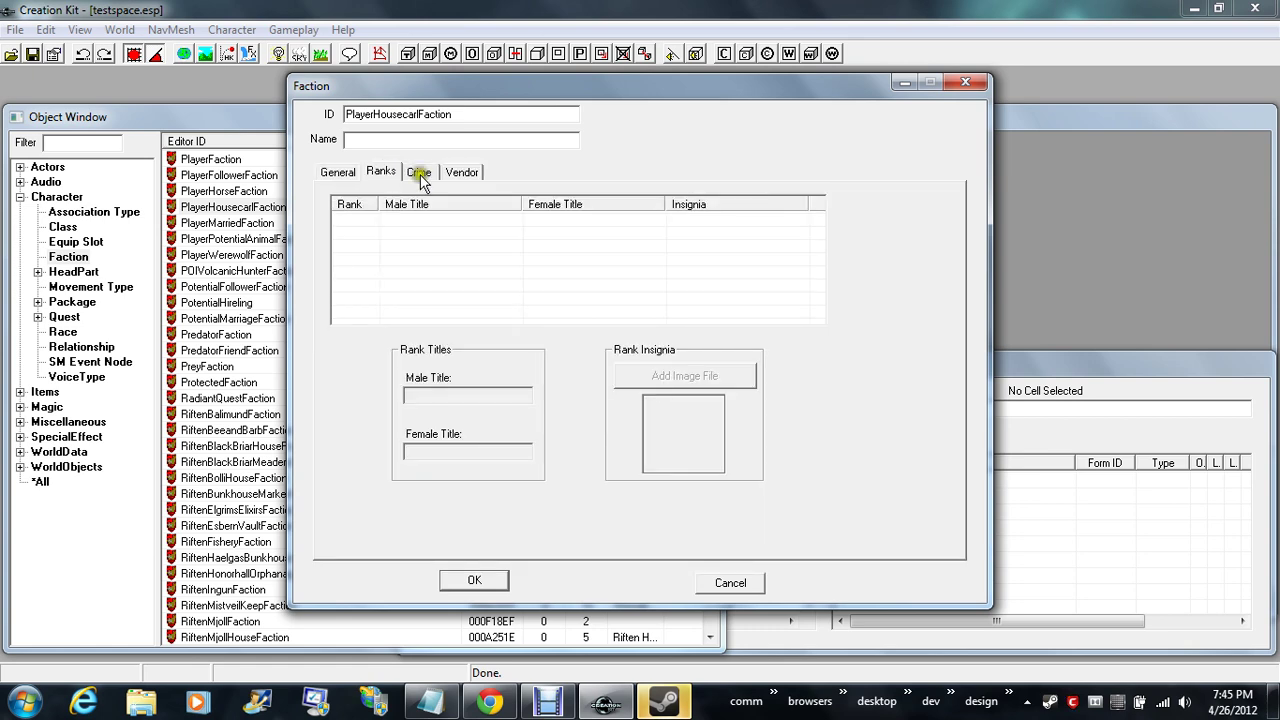
click(417, 172)
click(419, 172)
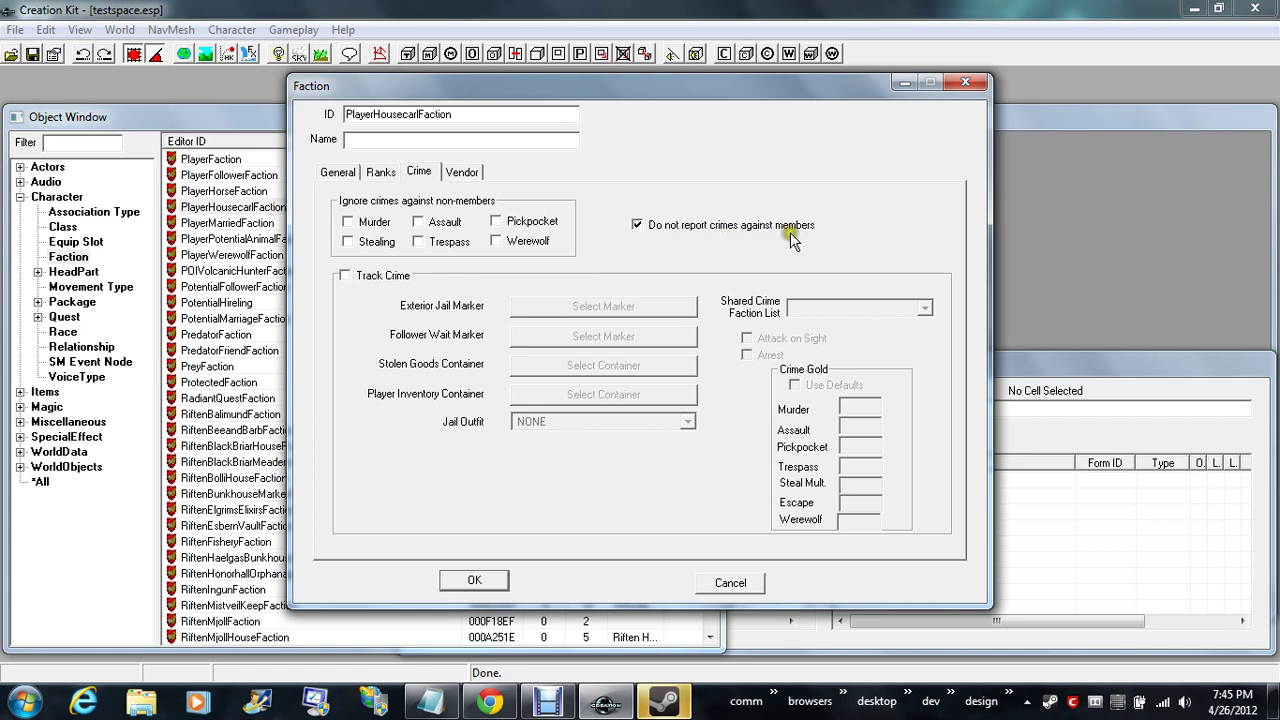
click(462, 174)
click(418, 172)
click(380, 172)
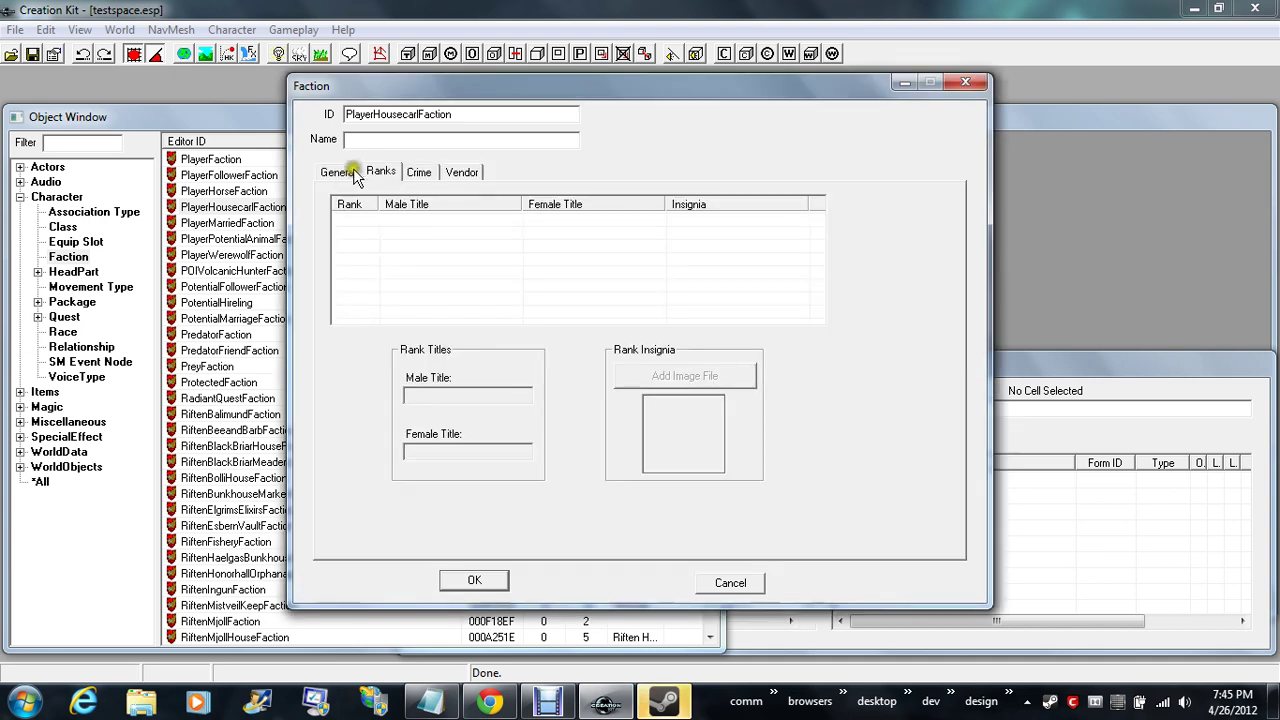
click(338, 173)
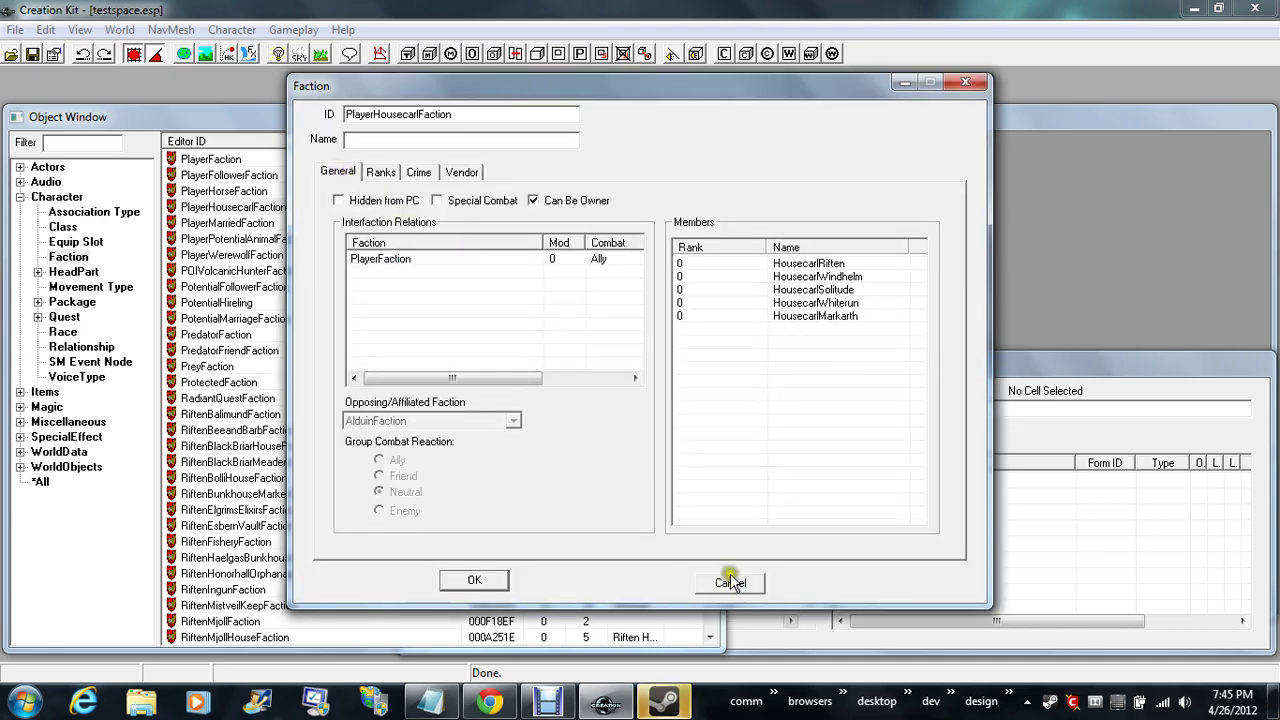
click(732, 585)
- Open PlayerMarriedFaction and review its relation to itself and its rank, crime and vendor settings
double_click(210, 223)
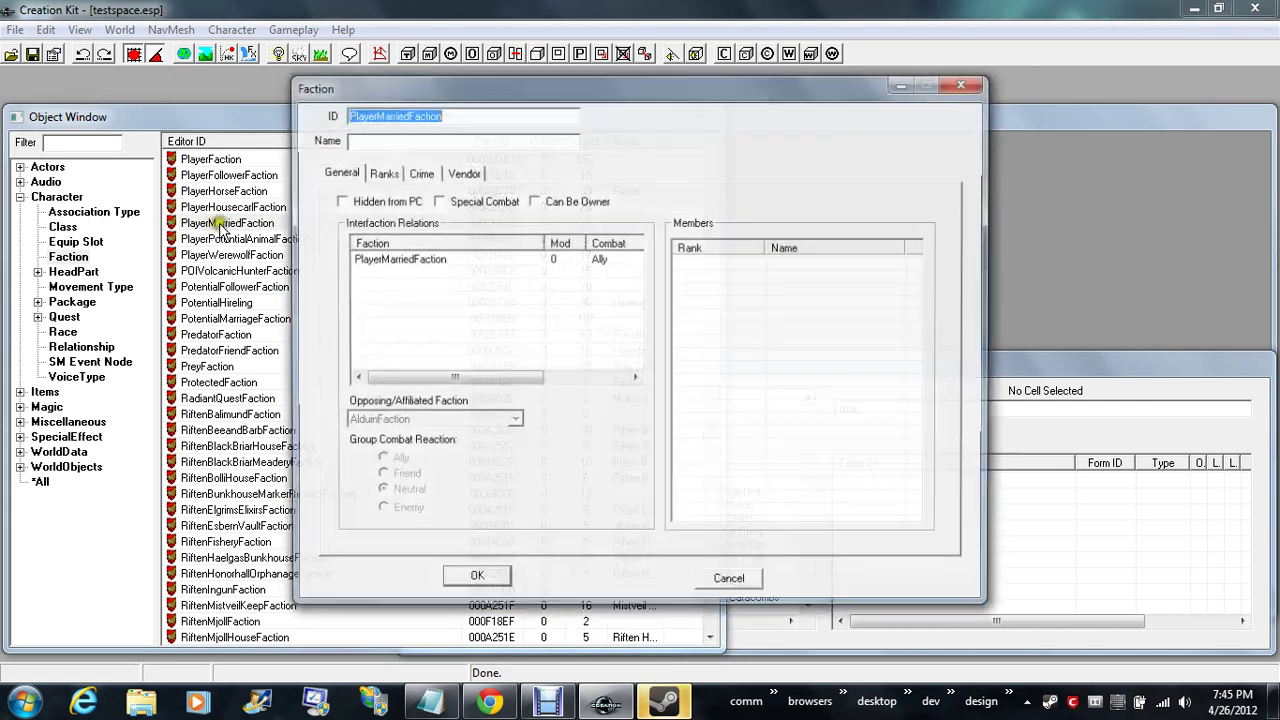
click(397, 262)
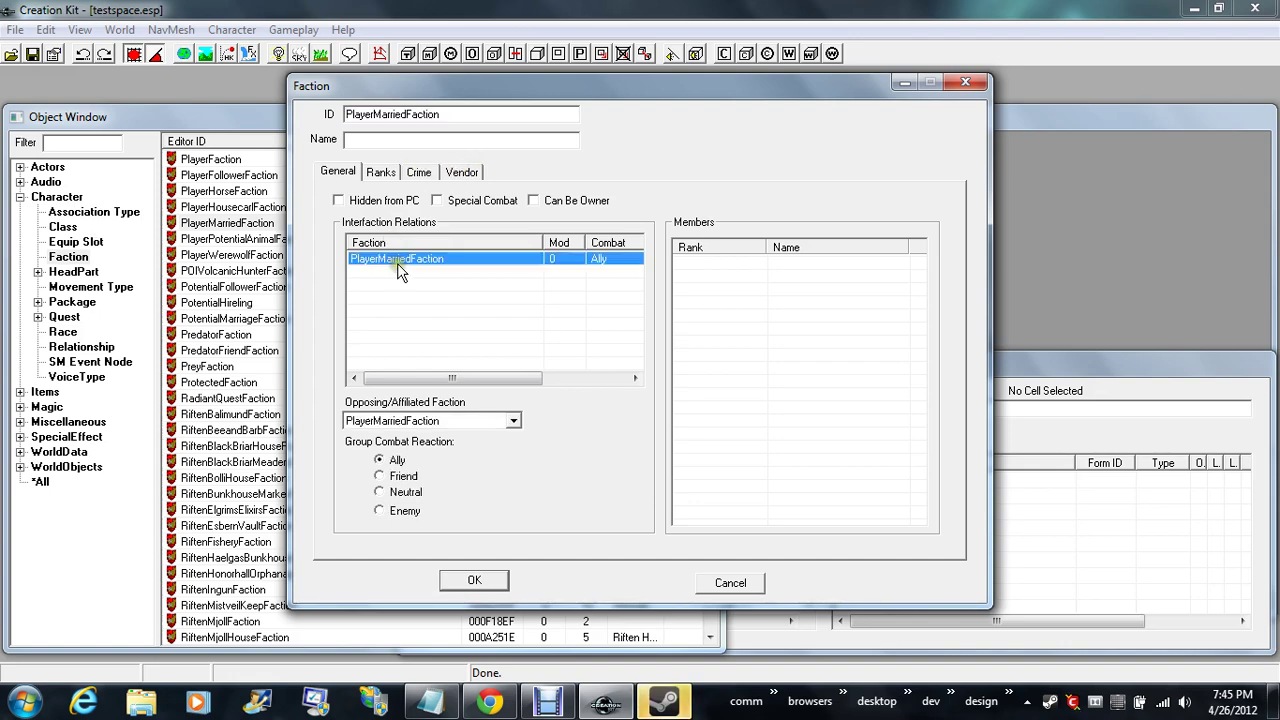
click(373, 172)
click(434, 178)
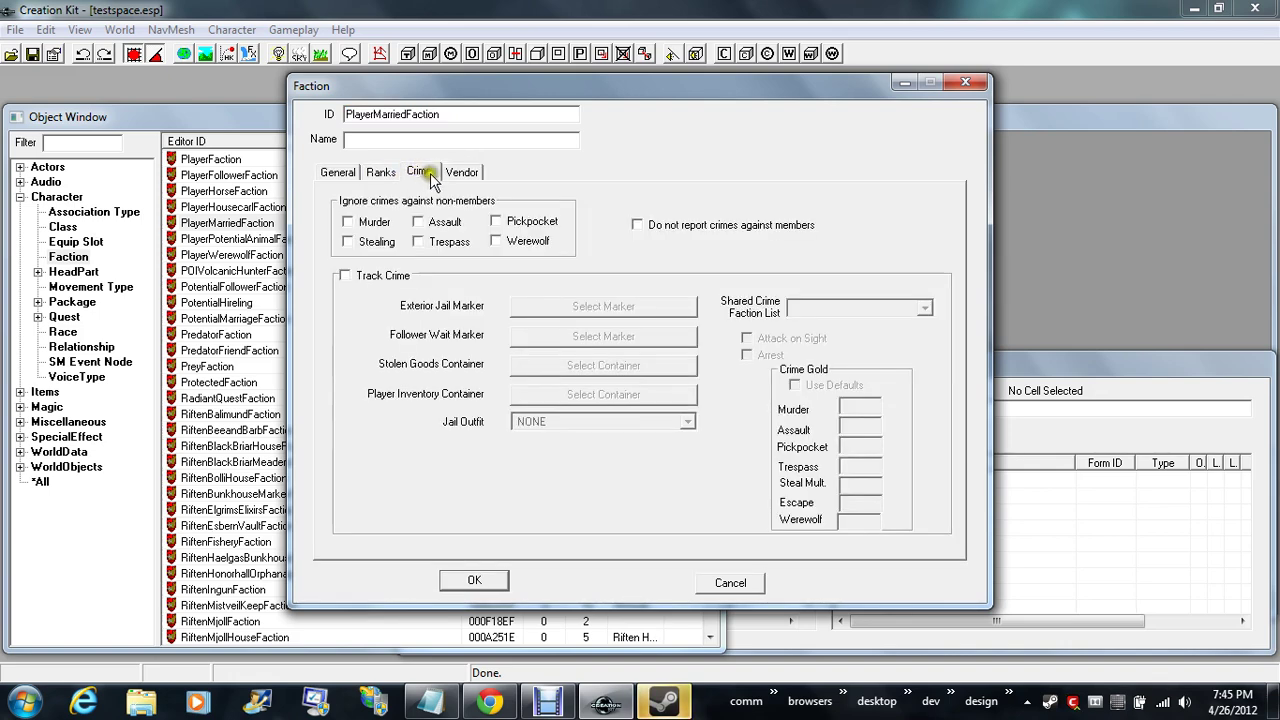
click(477, 172)
click(422, 172)
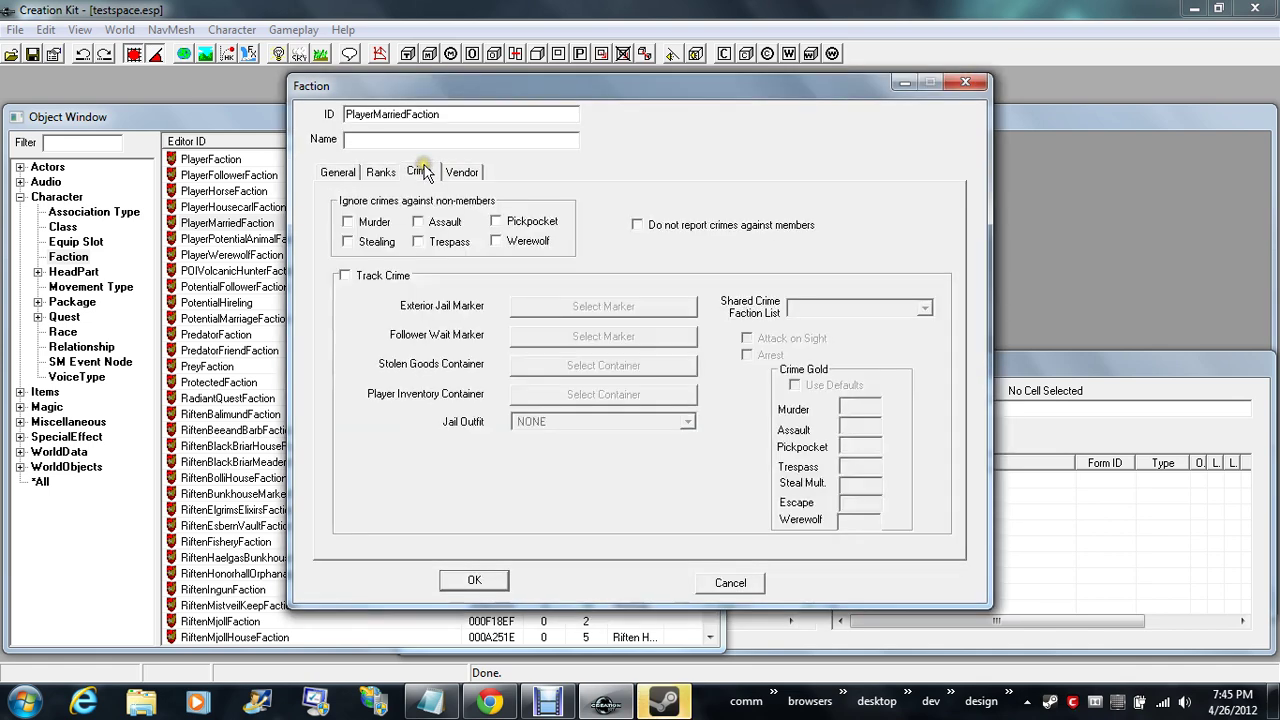
- Close PlayerMarriedFaction without saving, check the recording in Debut Video Capture Software, and minimize the recorder
click(730, 583)
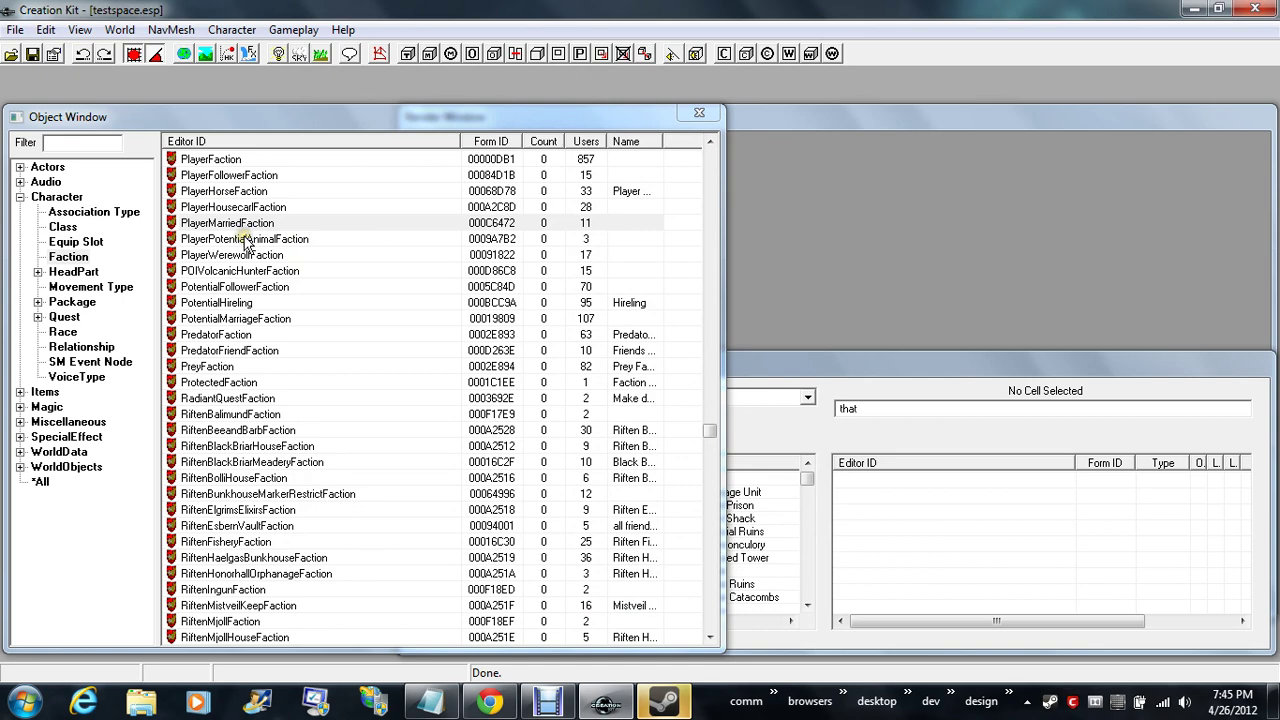
click(547, 703)
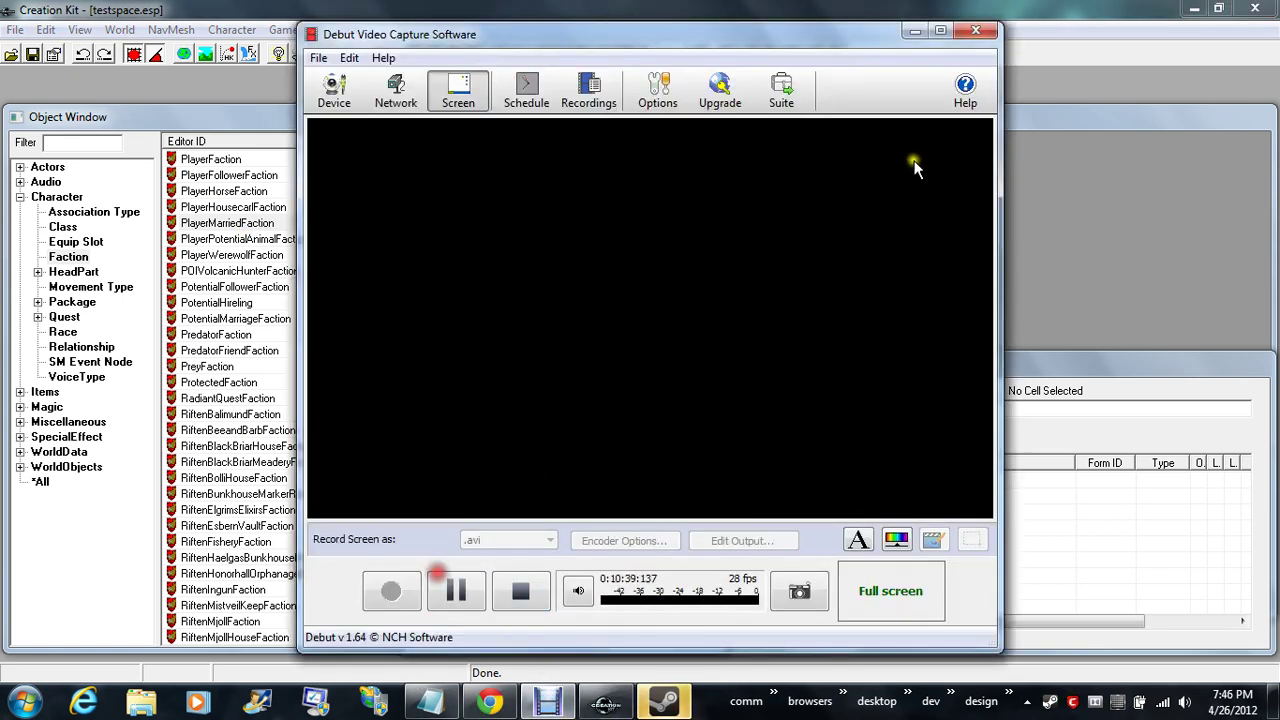
click(914, 30)
- Open the ServicesRiftenWylandriahVendor faction and review its vendor hours, location, buy/sell list and merchant container settings
click(240, 350)
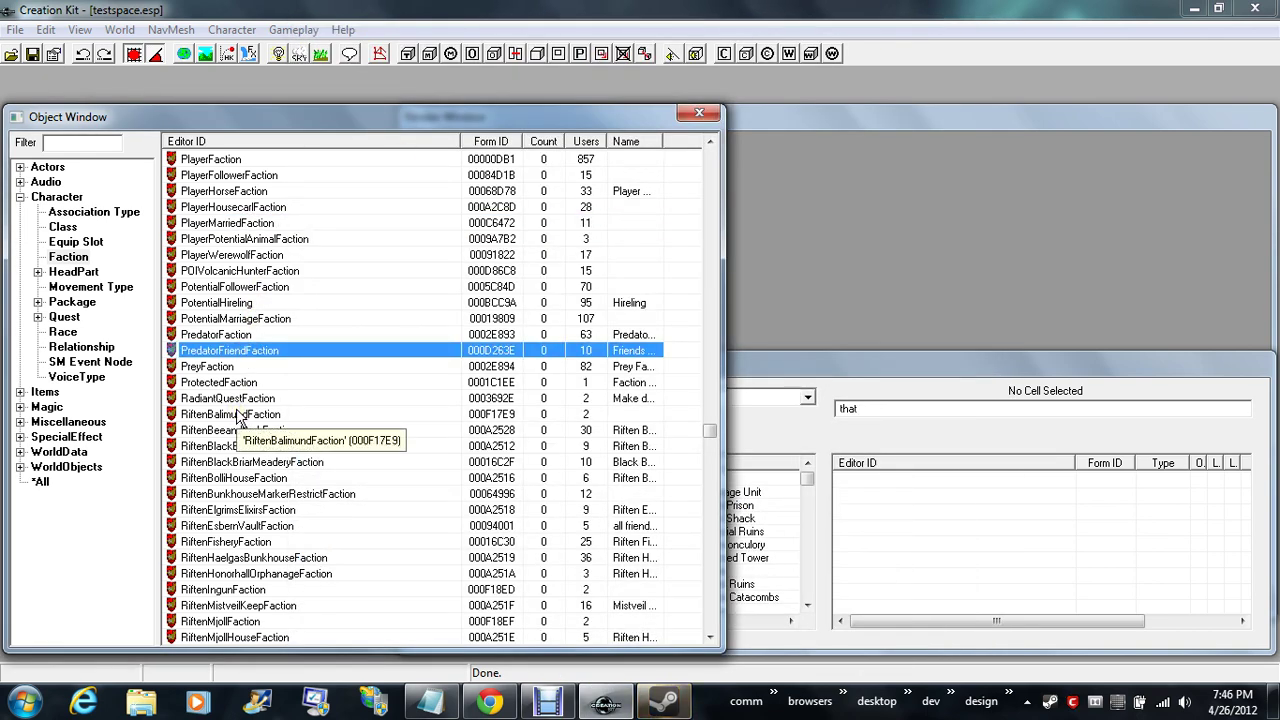
scroll(238, 418, down, 20)
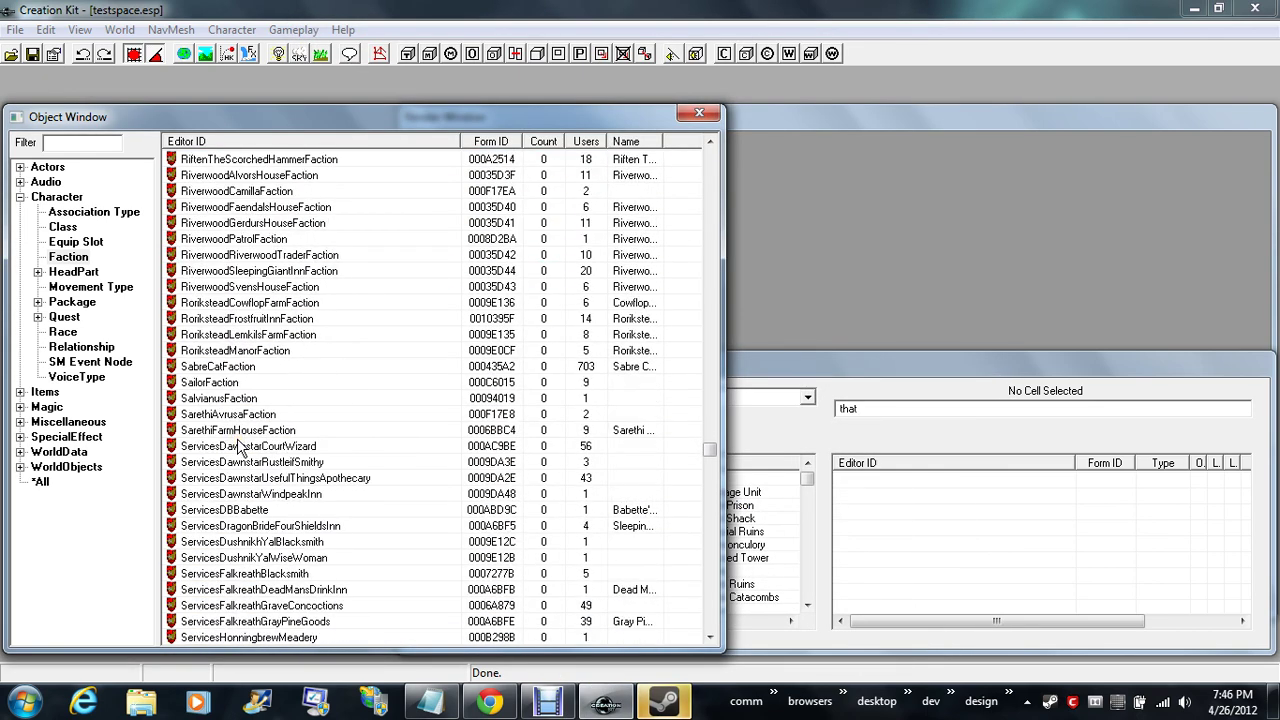
scroll(240, 450, down, 15)
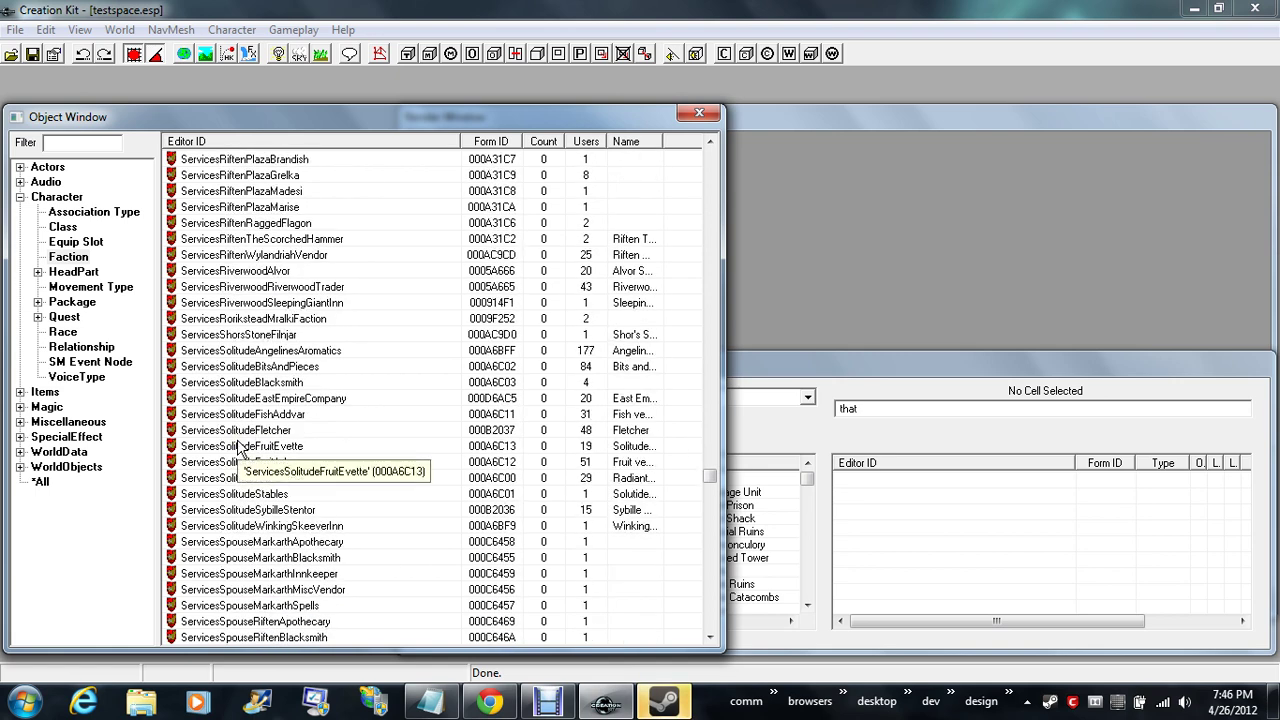
double_click(216, 258)
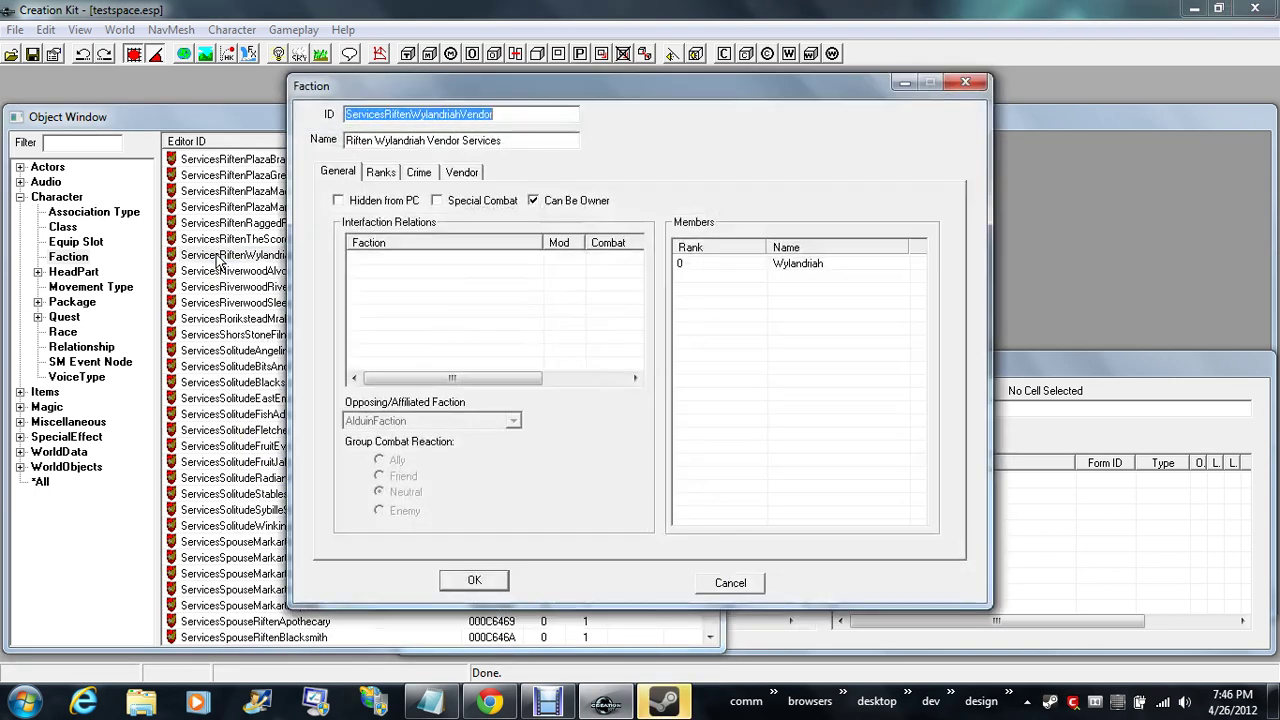
click(465, 172)
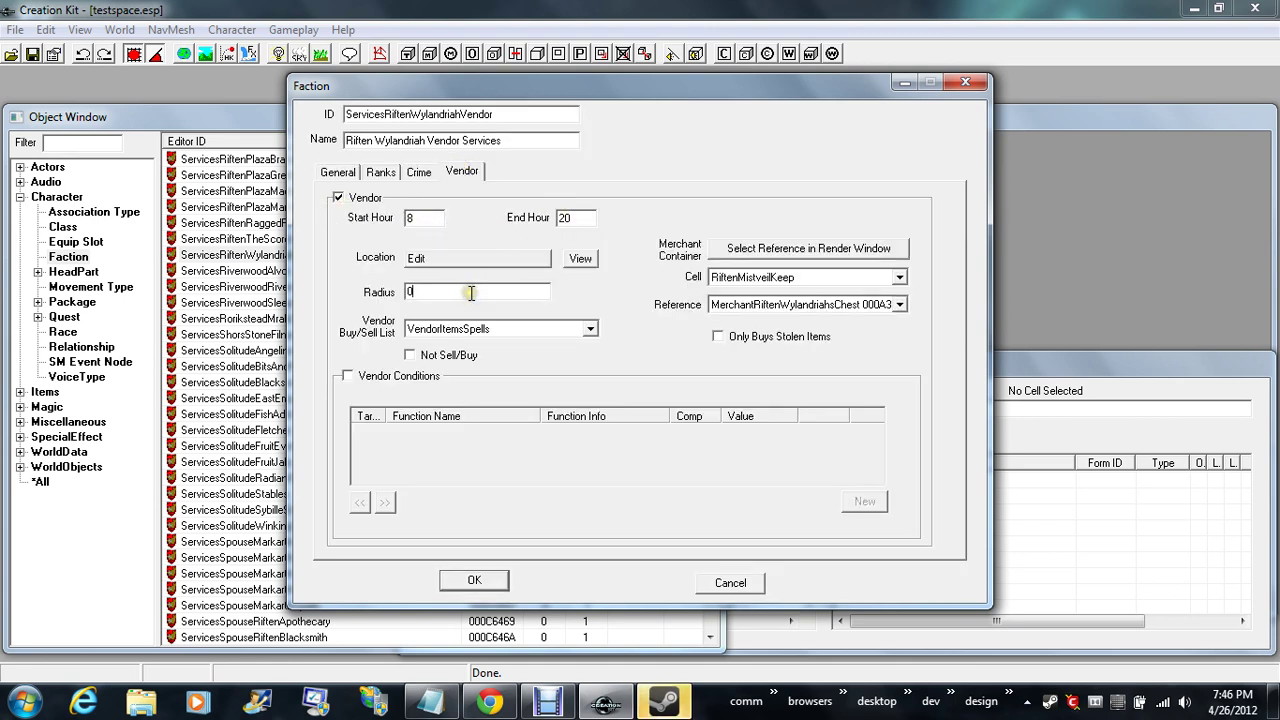
click(592, 327)
click(626, 308)
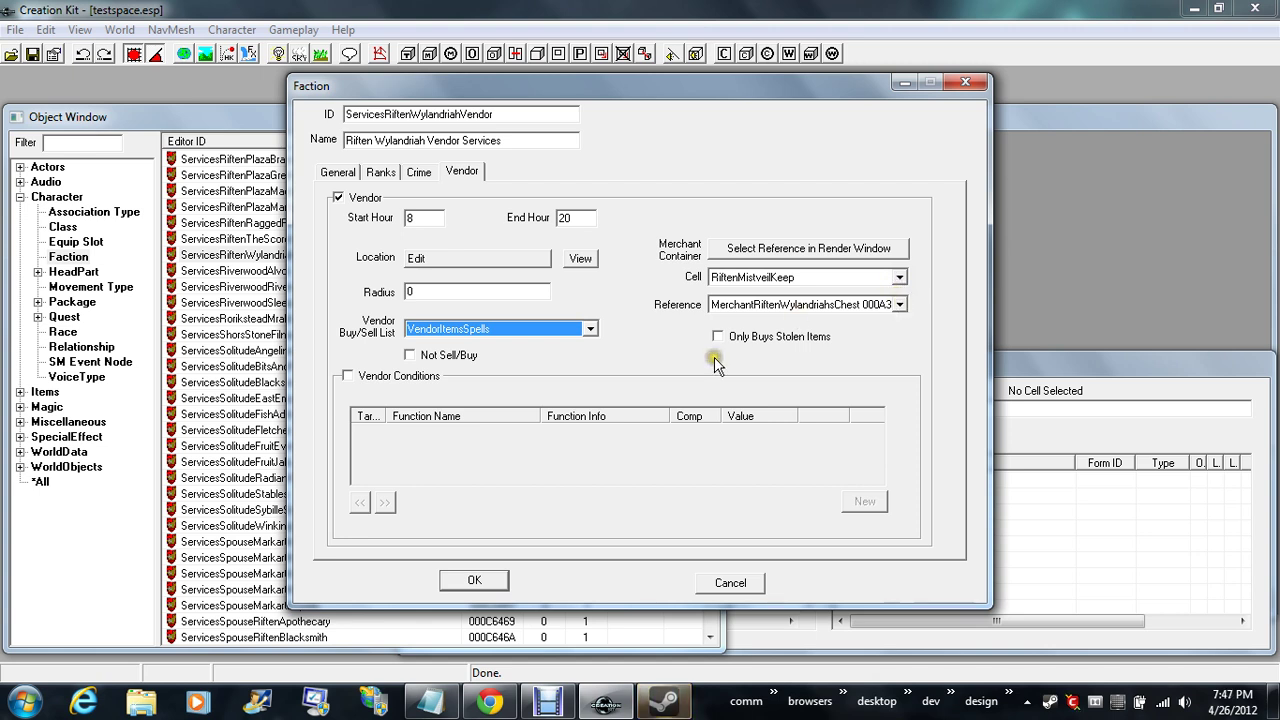
- Review ServicesRiftenWylandriahVendor's crime, rank and general settings, and close it without saving
click(420, 171)
click(380, 172)
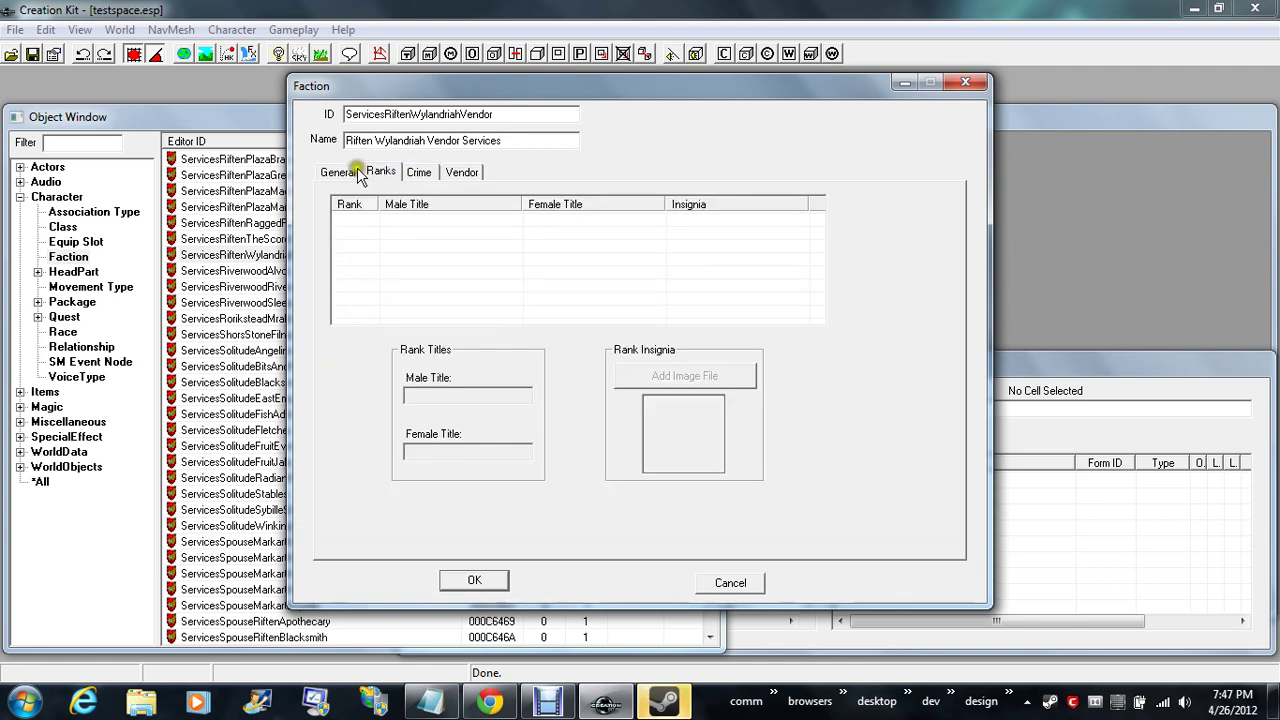
click(337, 172)
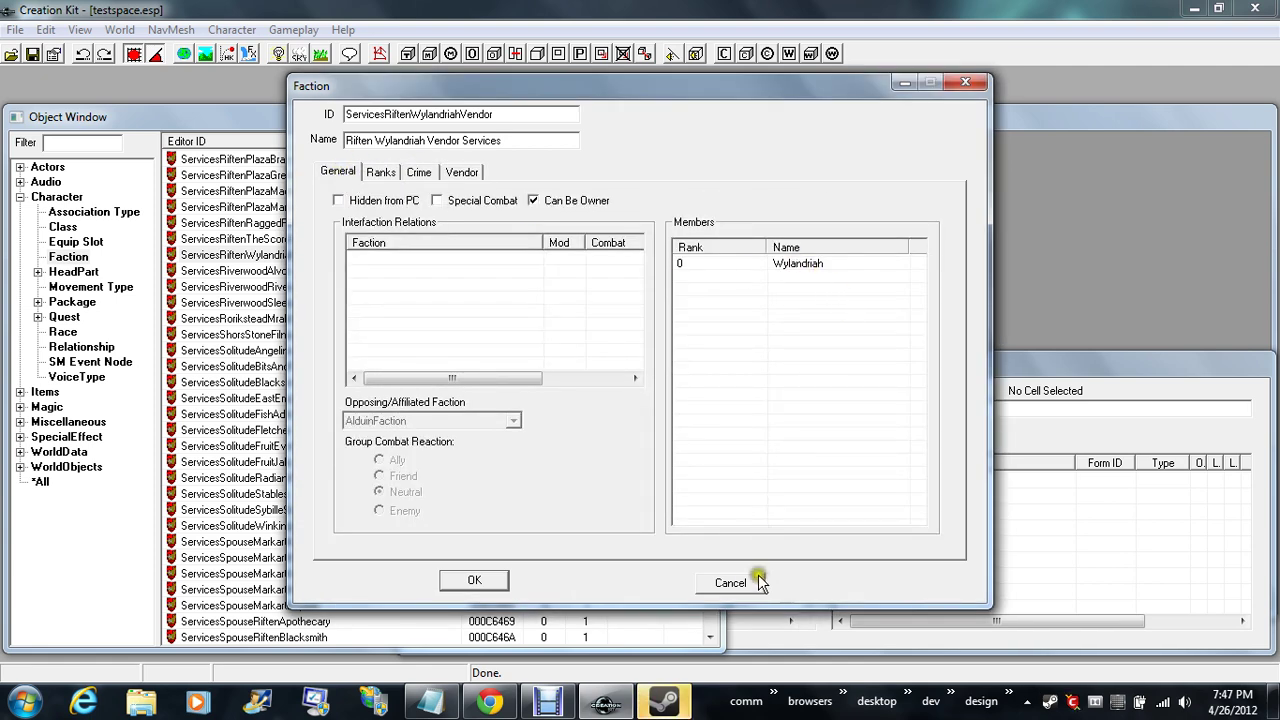
click(729, 583)
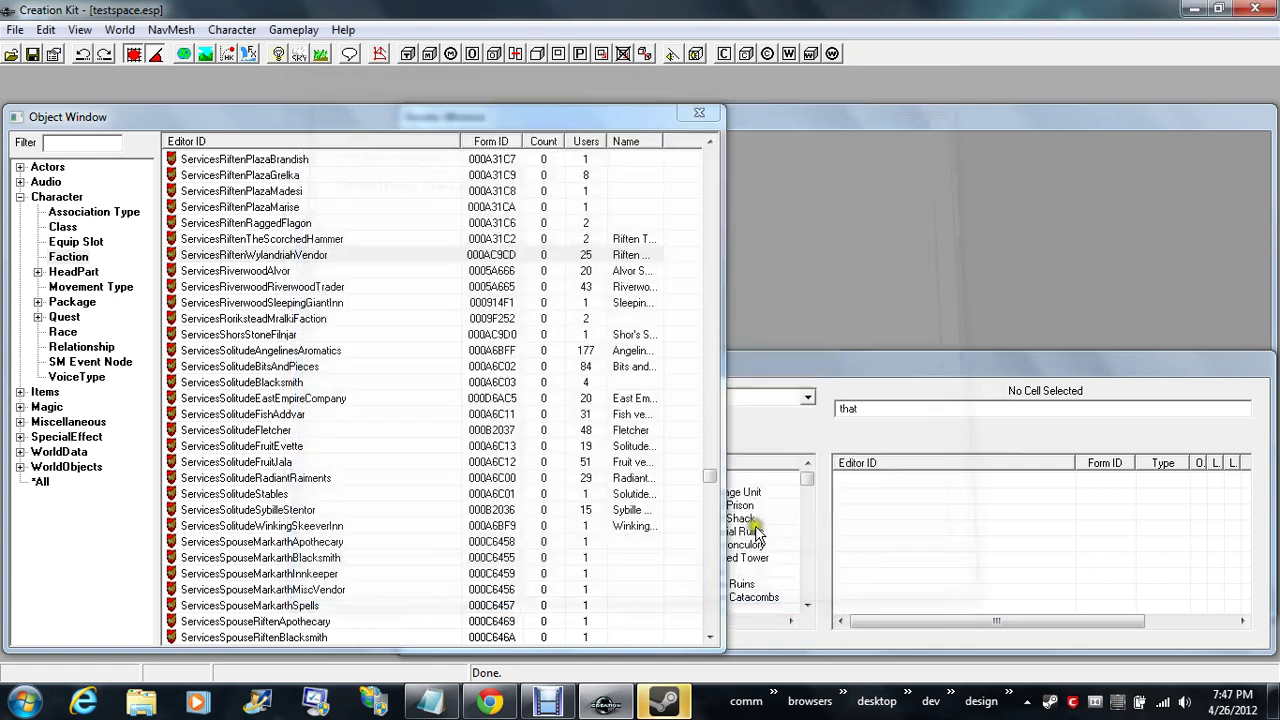
- Open the ServicesSolitudeStables faction, review its vendor settings and end hour, and close it without saving
click(248, 272)
click(257, 287)
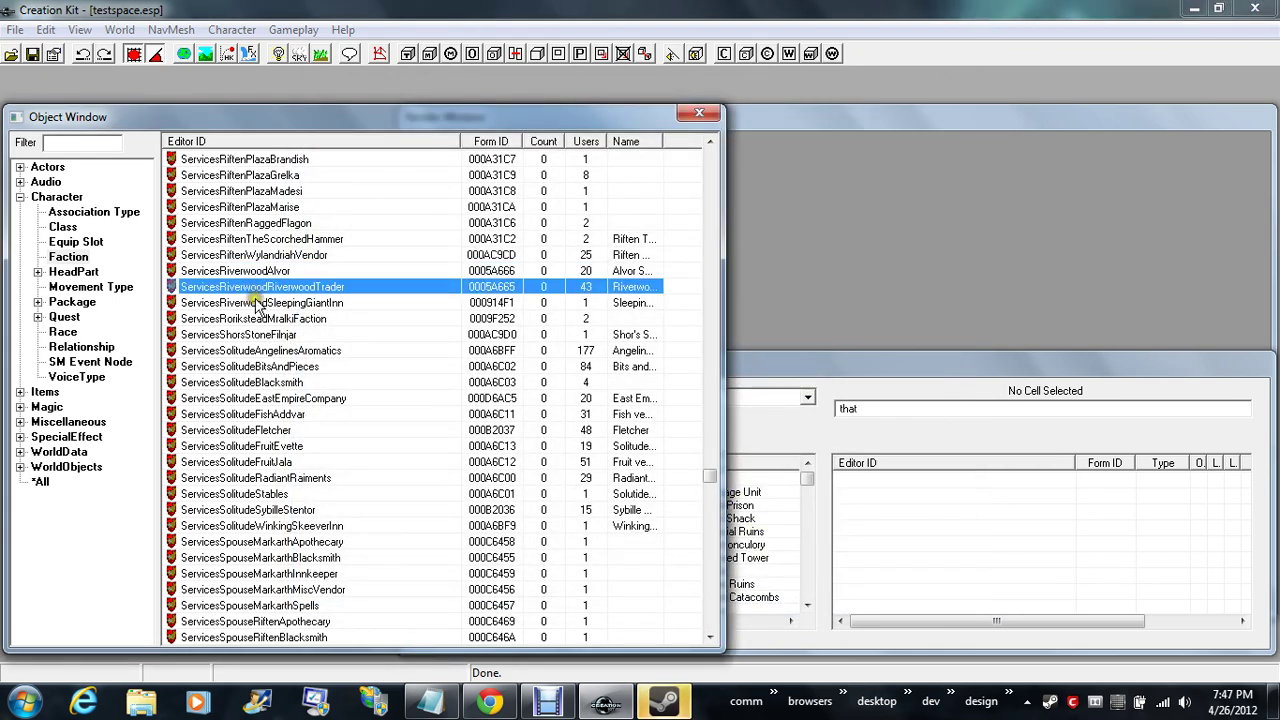
click(260, 302)
scroll(270, 350, down, 4)
scroll(283, 362, down, 1)
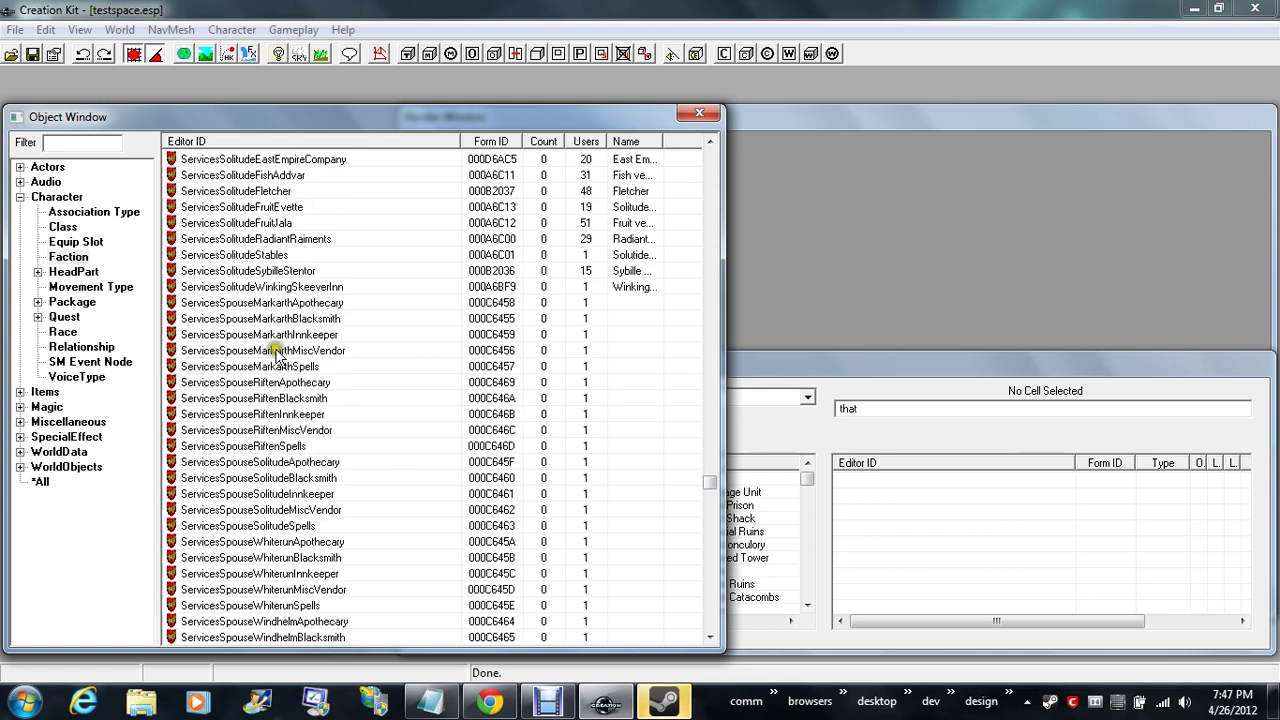
double_click(247, 254)
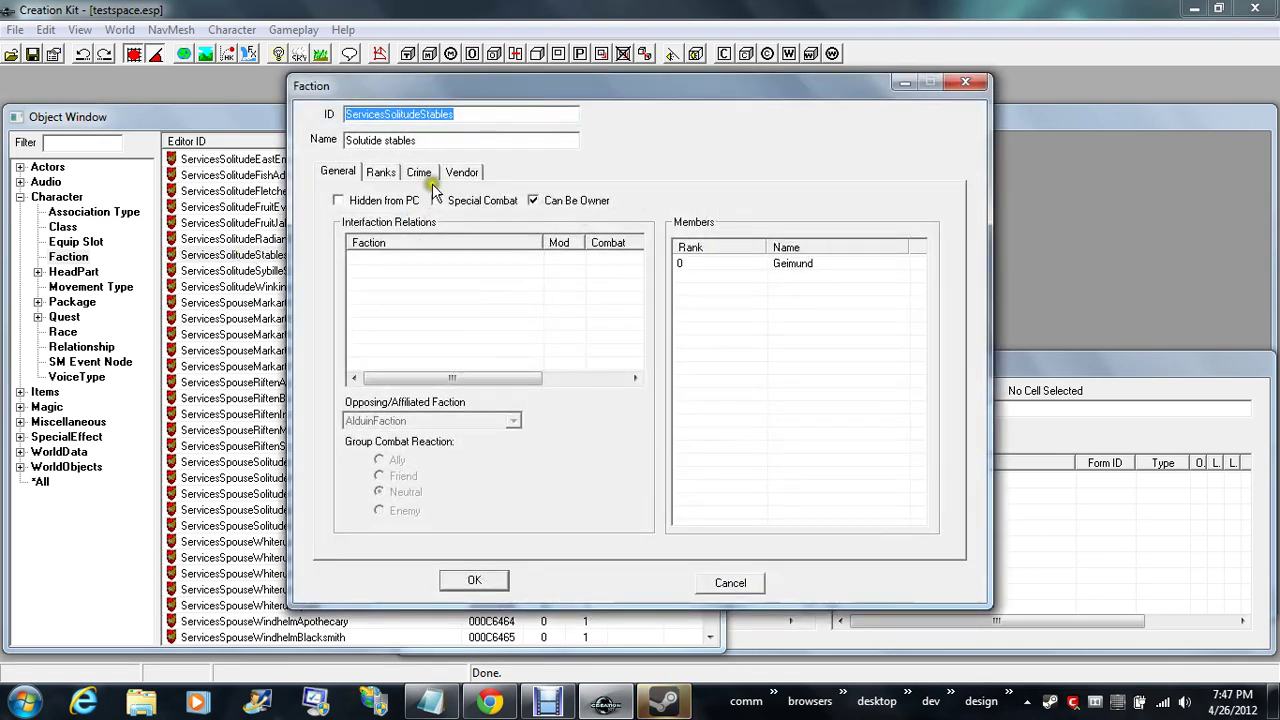
click(458, 174)
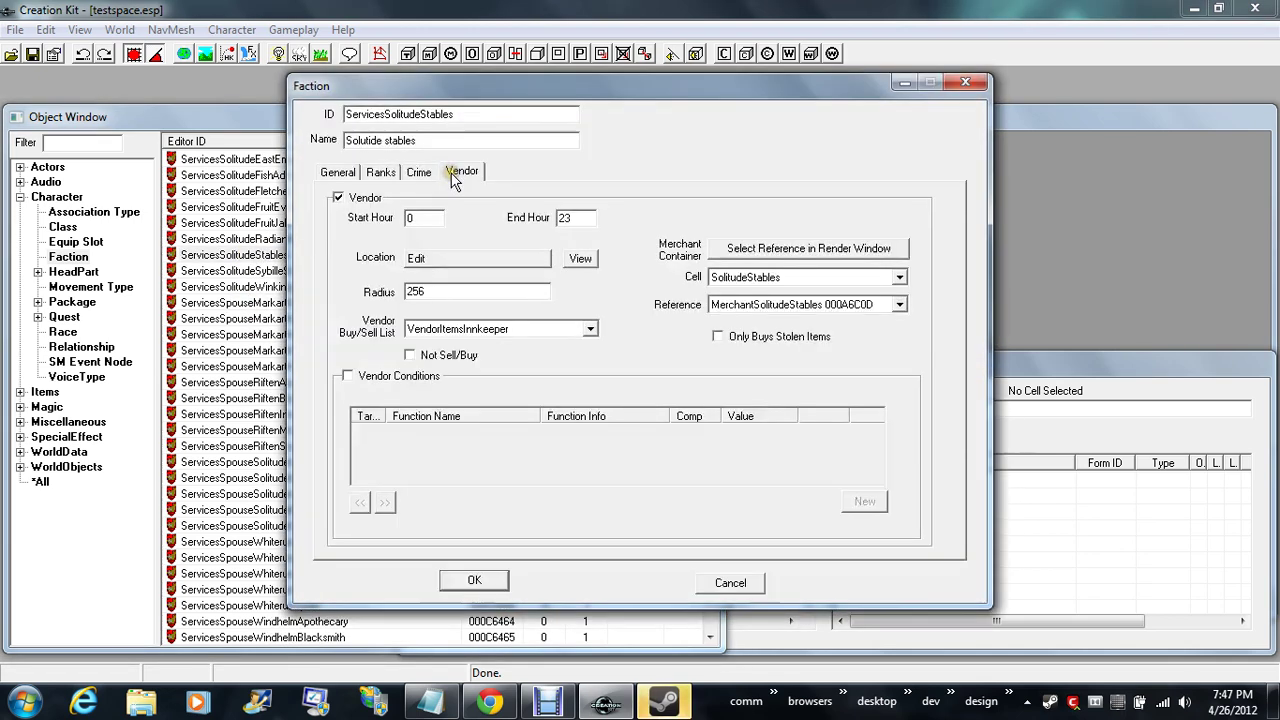
double_click(582, 218)
click(740, 588)
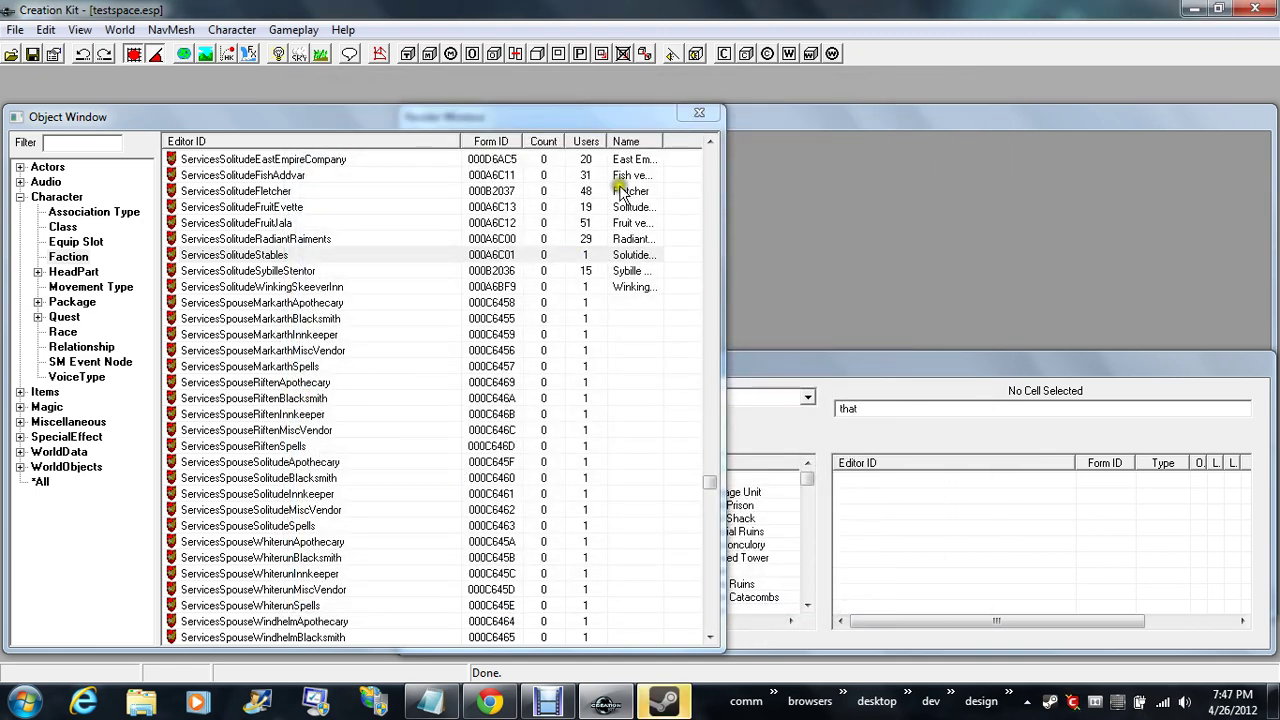
- Fit the Name column to its contents and browse the full names of the factions
double_click(664, 141)
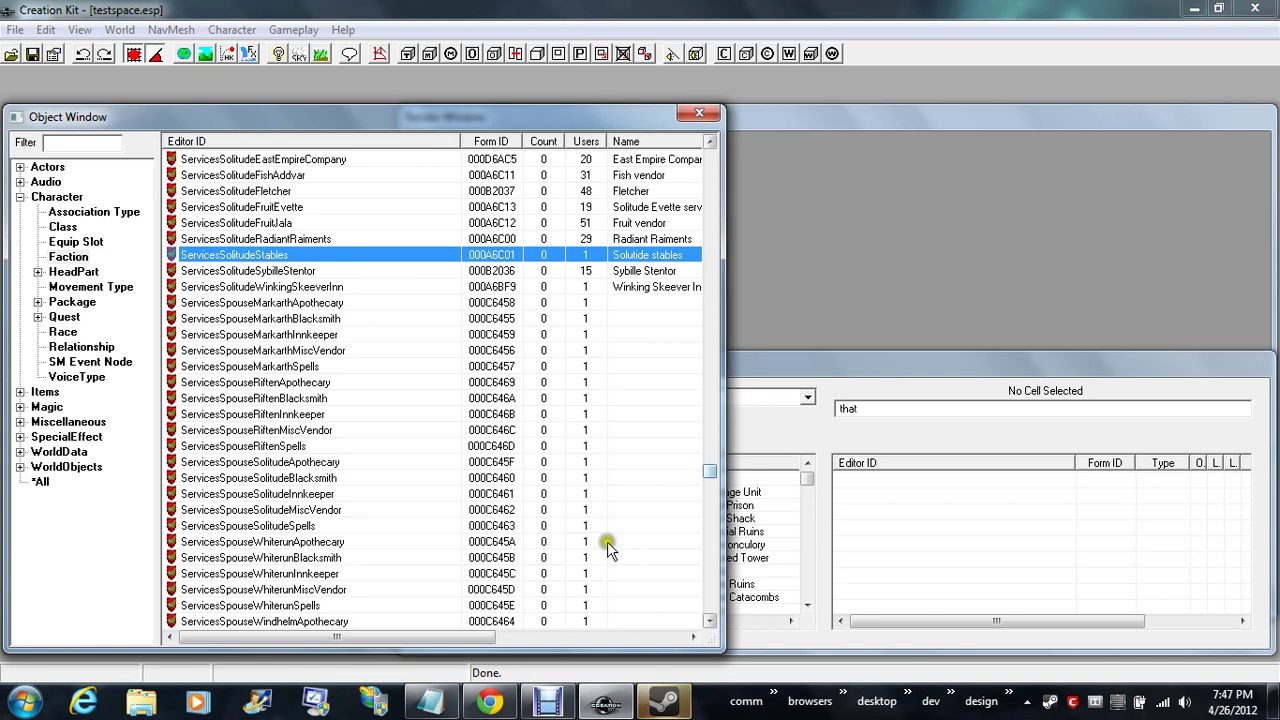
drag(340, 636, 545, 632)
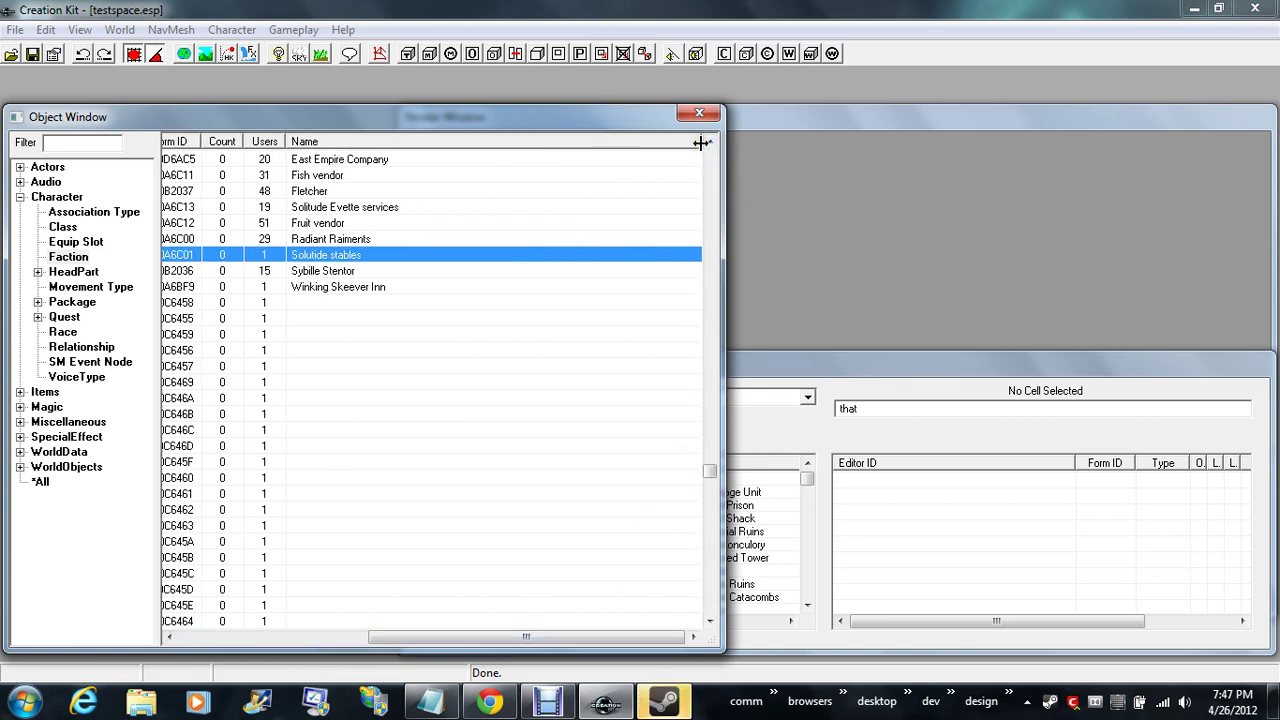
click(708, 486)
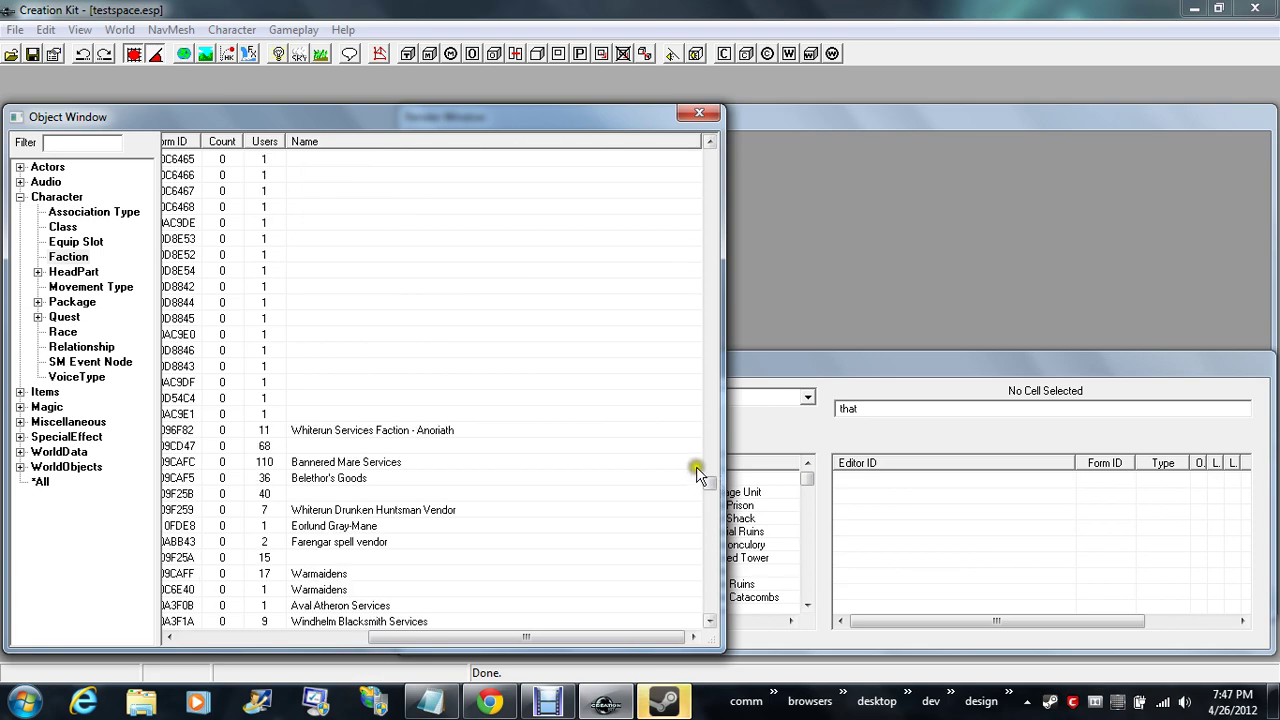
drag(708, 486, 703, 203)
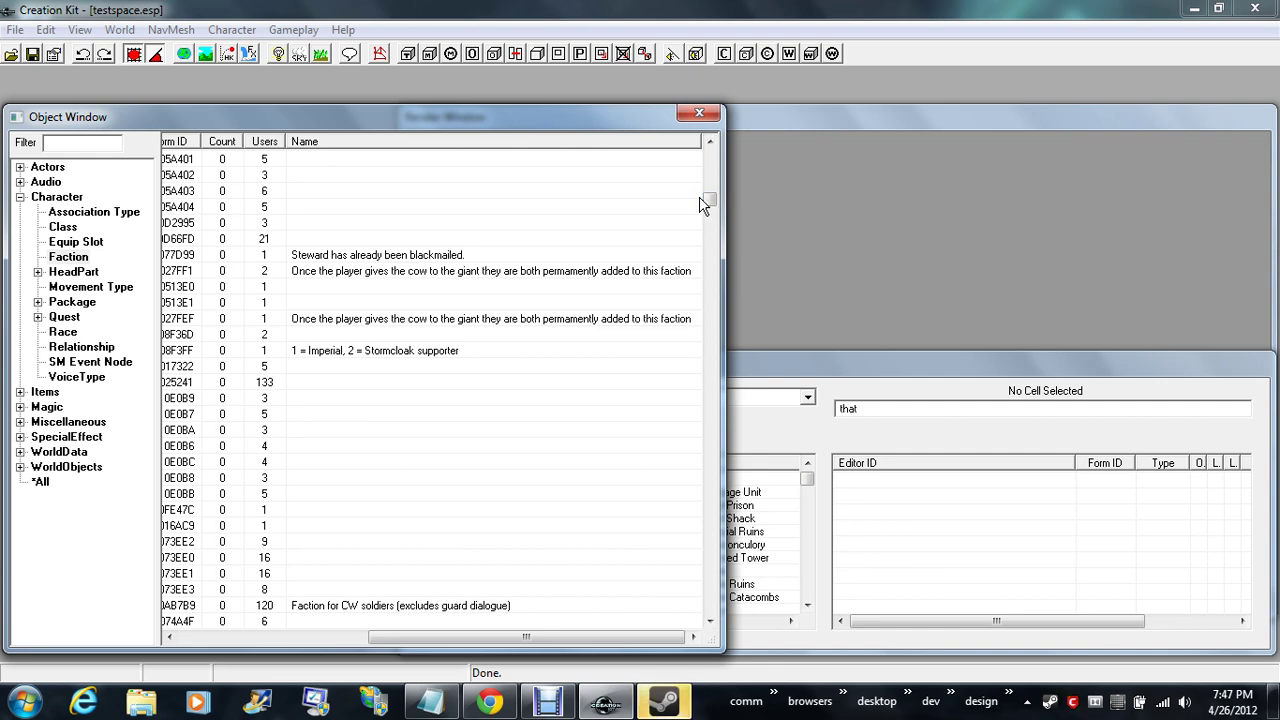
- Open CWMission08AllGiantsPlayerFriendFaction and examine its relation to GiantFaction
click(634, 271)
drag(430, 637, 222, 646)
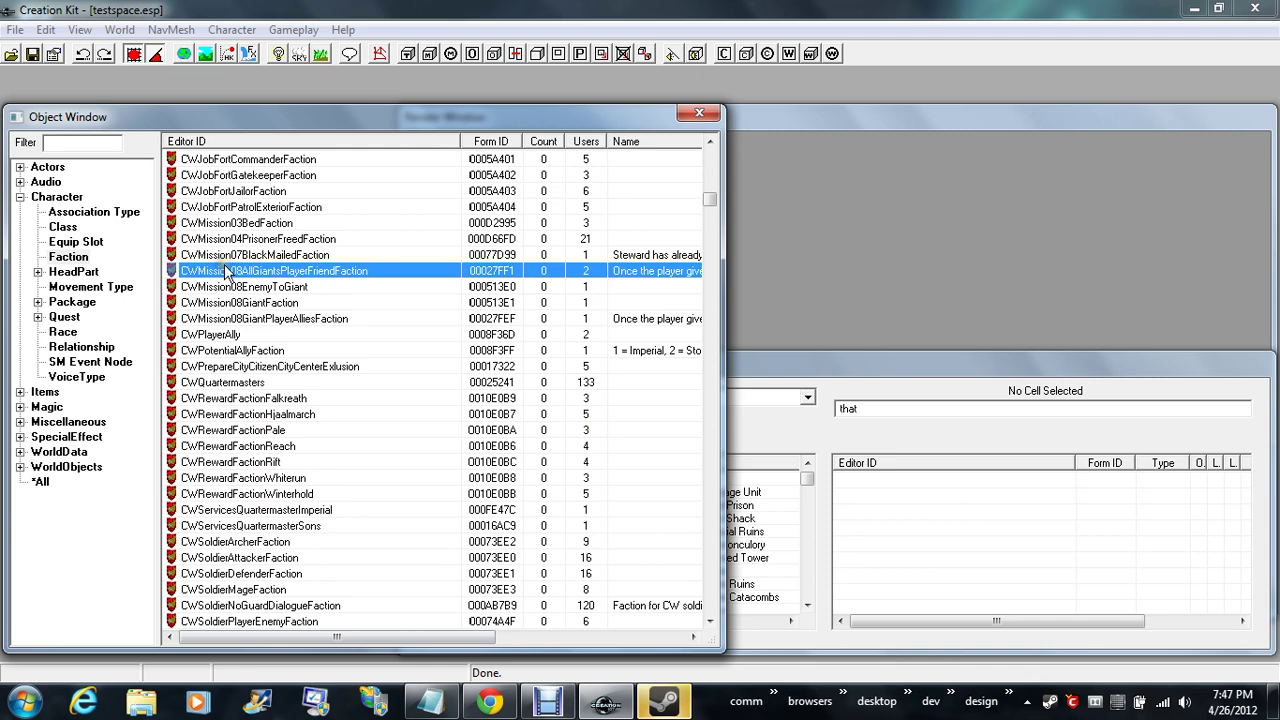
drag(226, 271, 287, 272)
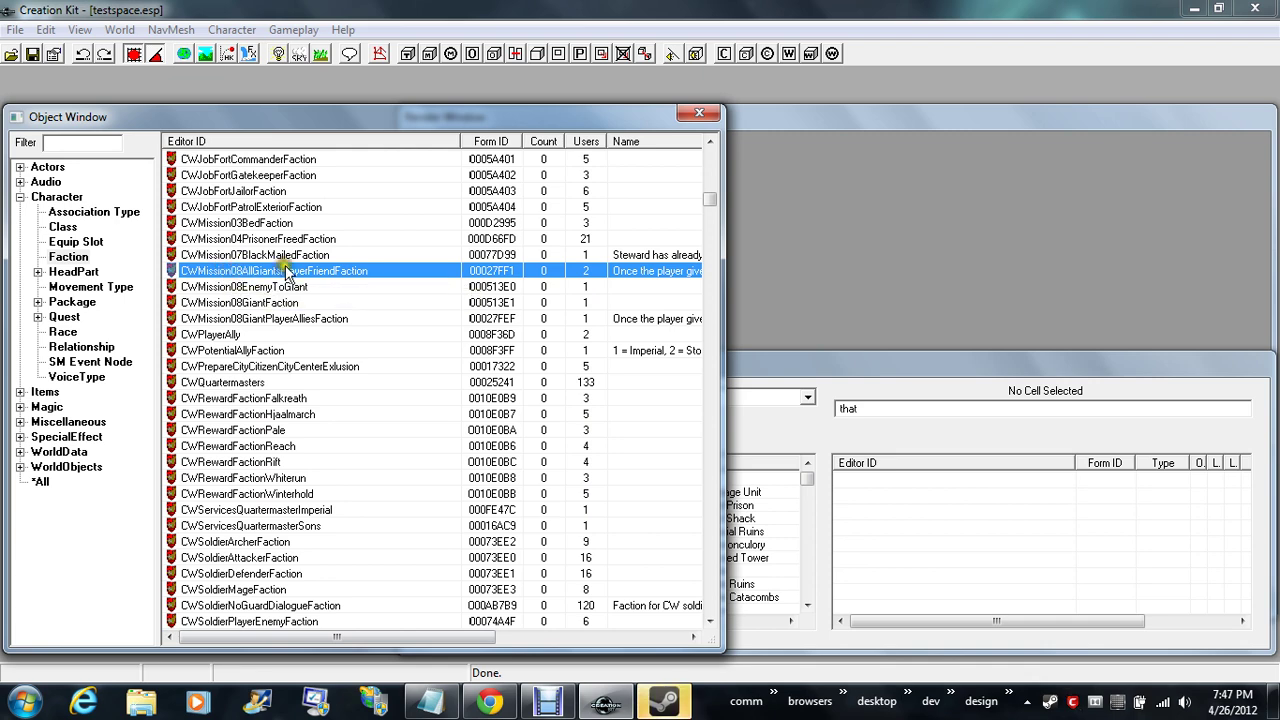
double_click(305, 272)
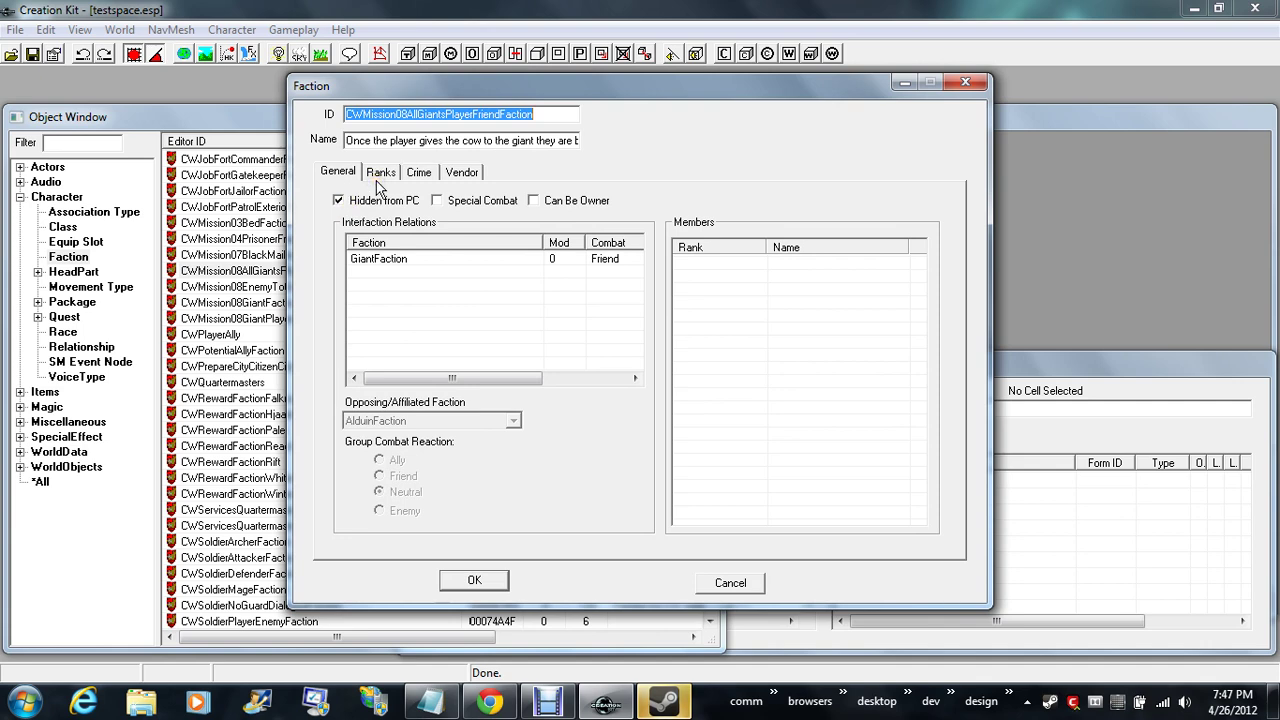
click(400, 259)
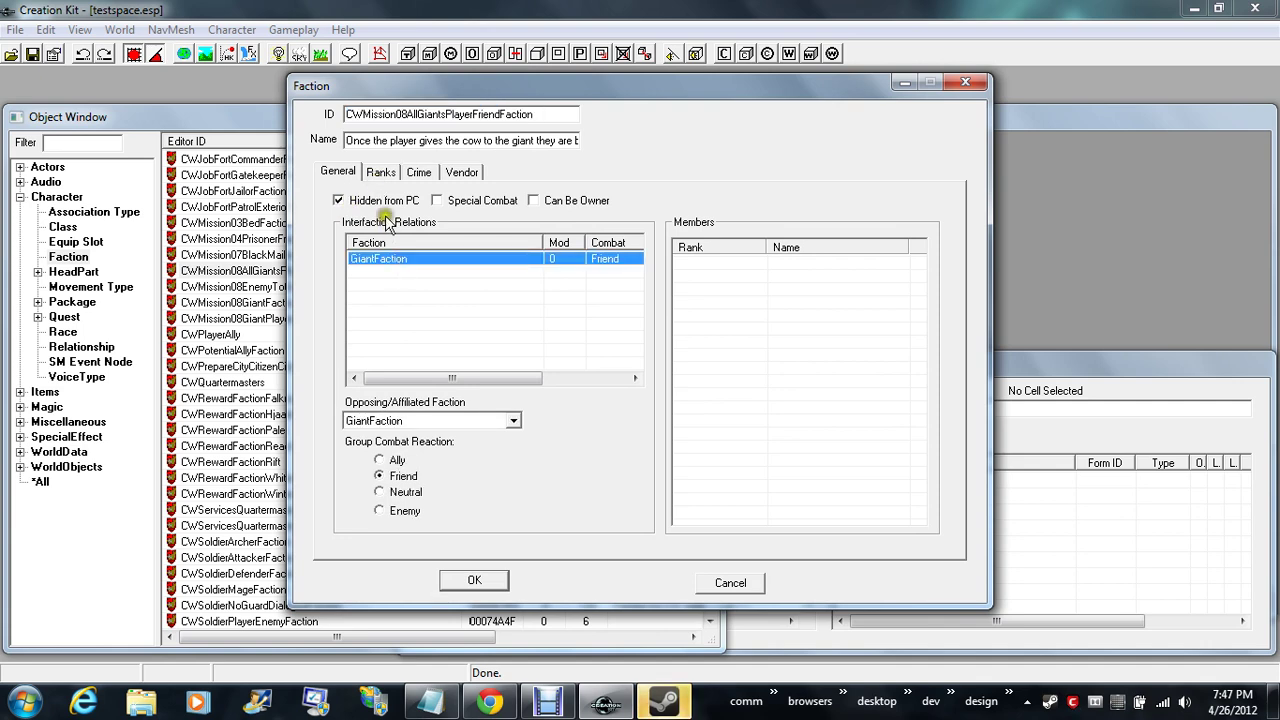
- Review CWMission08AllGiantsPlayerFriendFaction's rank, crime, vendor and general settings, and close it without saving
click(380, 172)
click(418, 172)
click(463, 173)
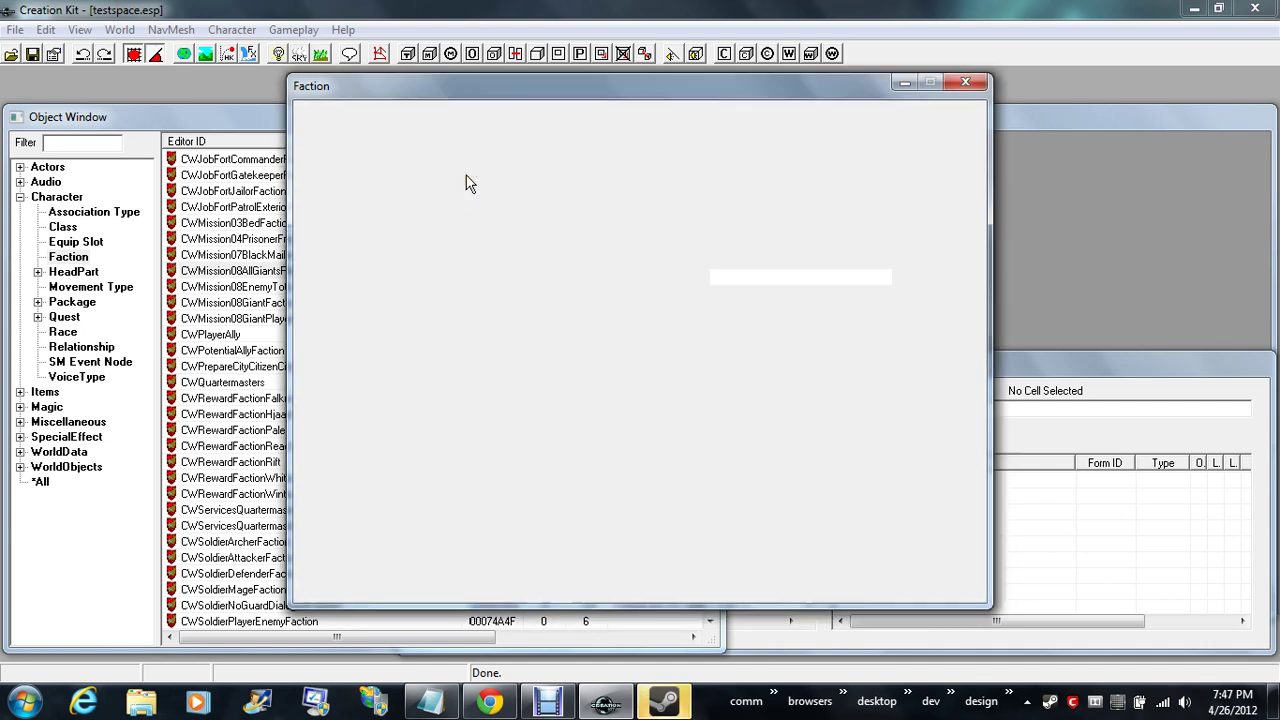
click(420, 172)
click(350, 171)
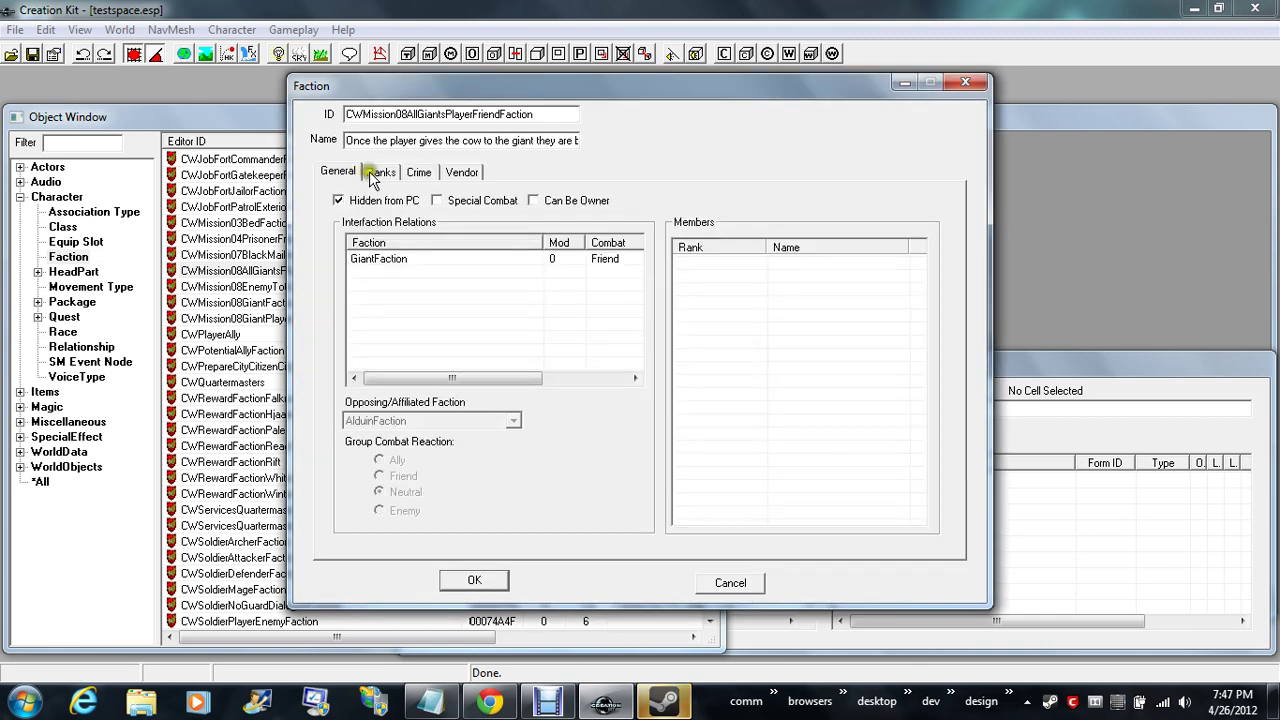
click(374, 174)
click(730, 583)
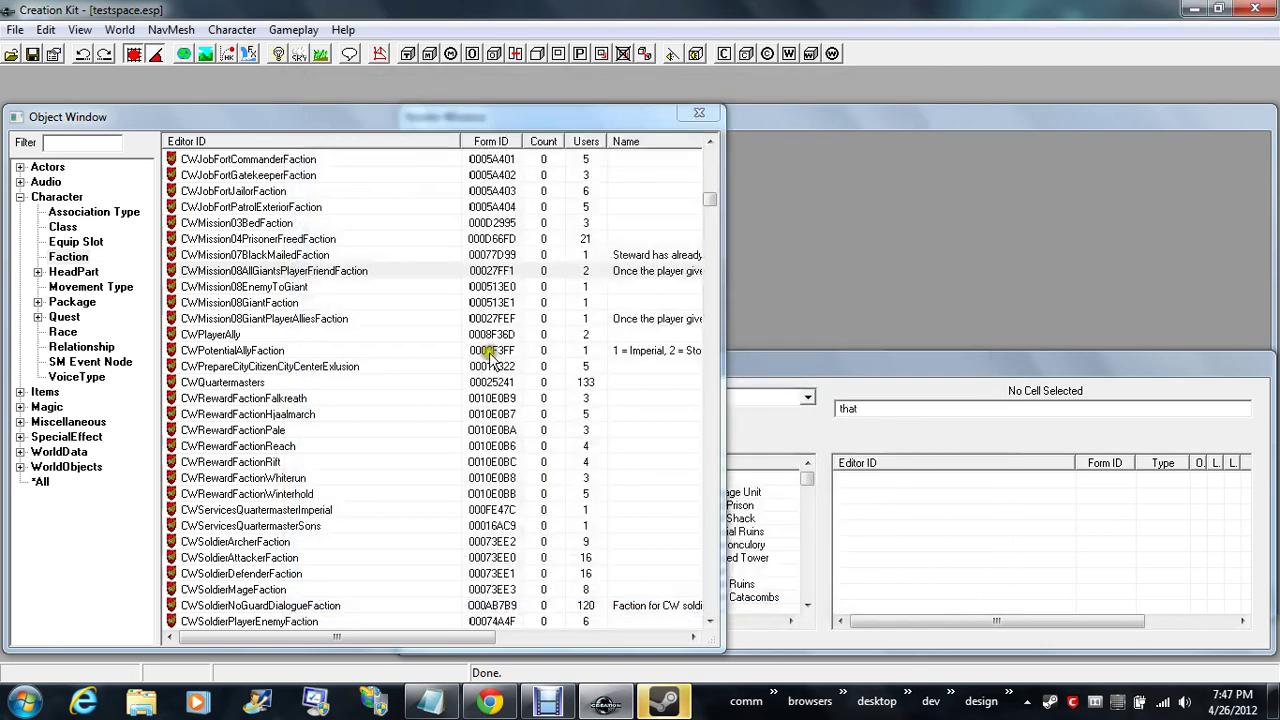
- Open WolfFaction at the end of the faction list and look through its members
click(708, 203)
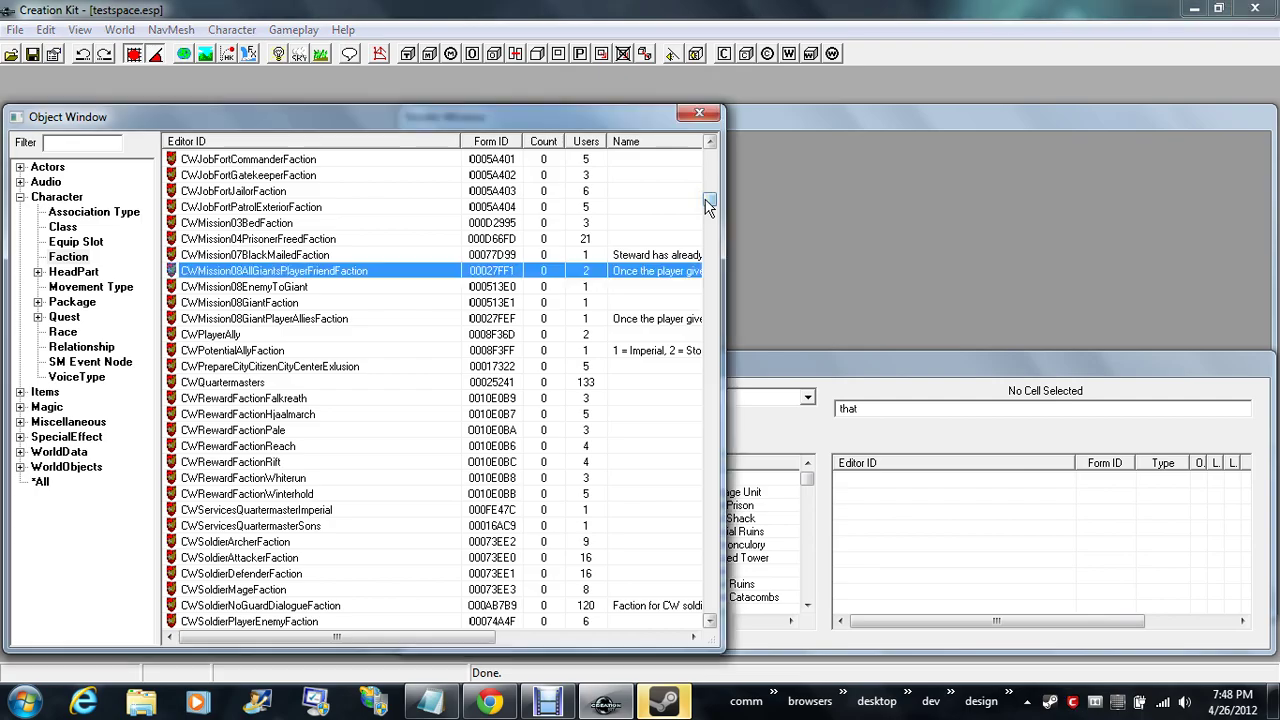
drag(708, 203, 688, 624)
double_click(207, 621)
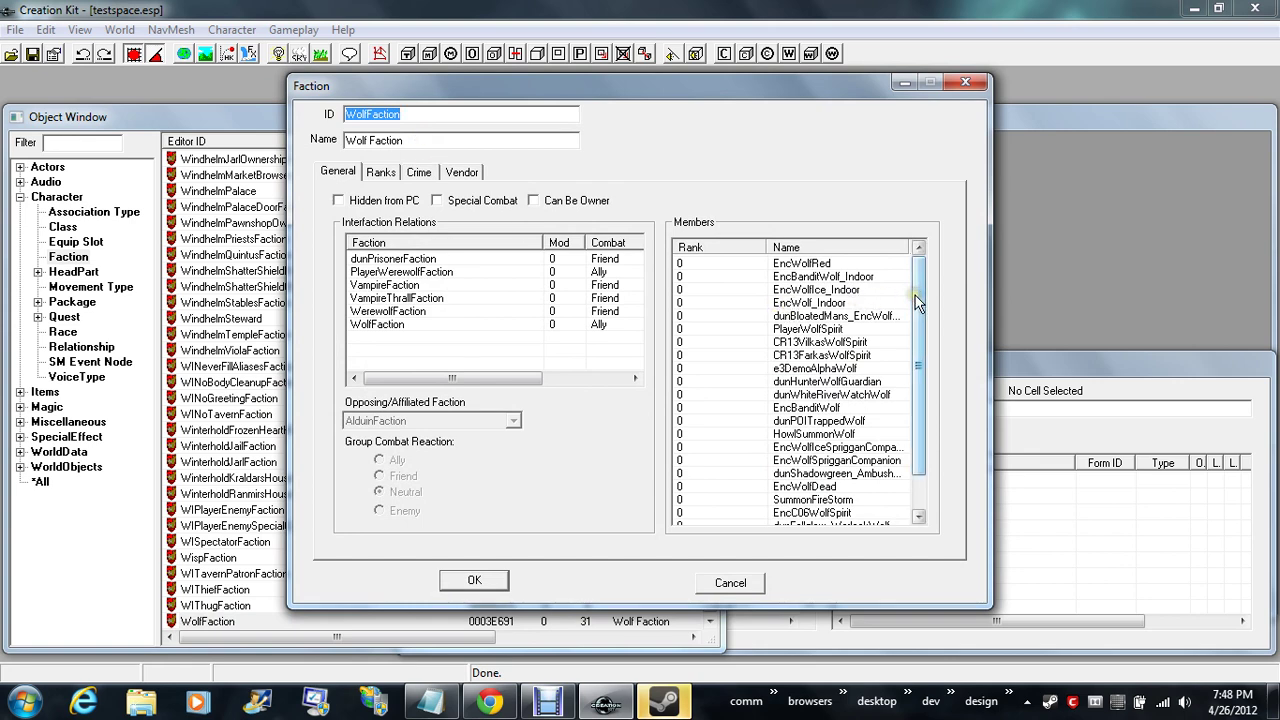
scroll(909, 296, down, 1)
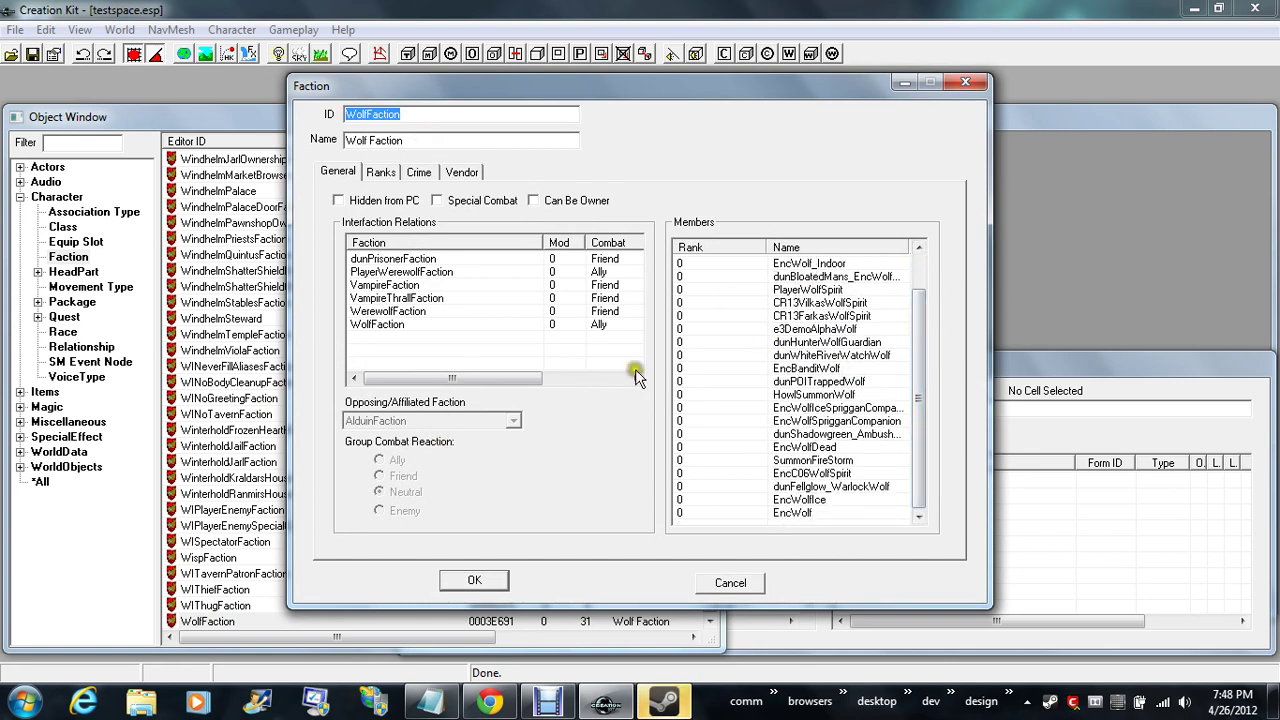
- Examine WolfFaction's combat reactions to the prisoner, player werewolf, vampire, vampire thrall, werewolf and wolf factions
click(392, 260)
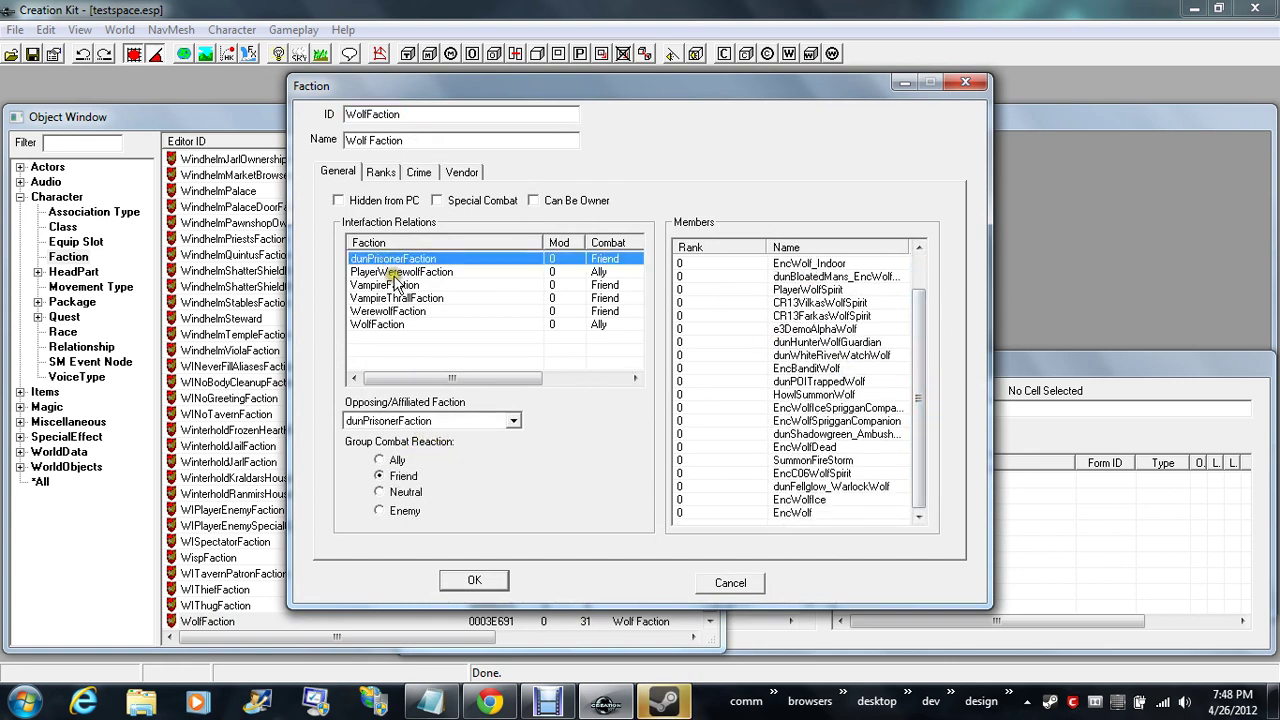
click(396, 274)
click(400, 285)
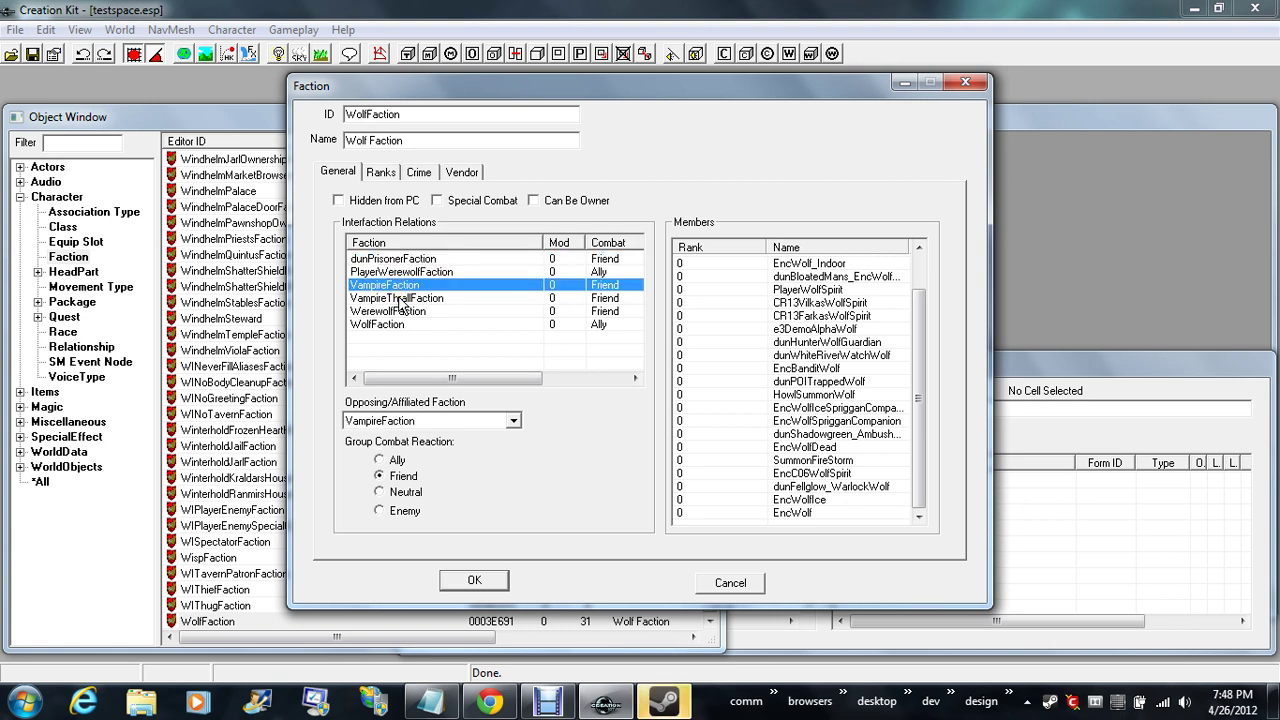
click(397, 299)
click(399, 312)
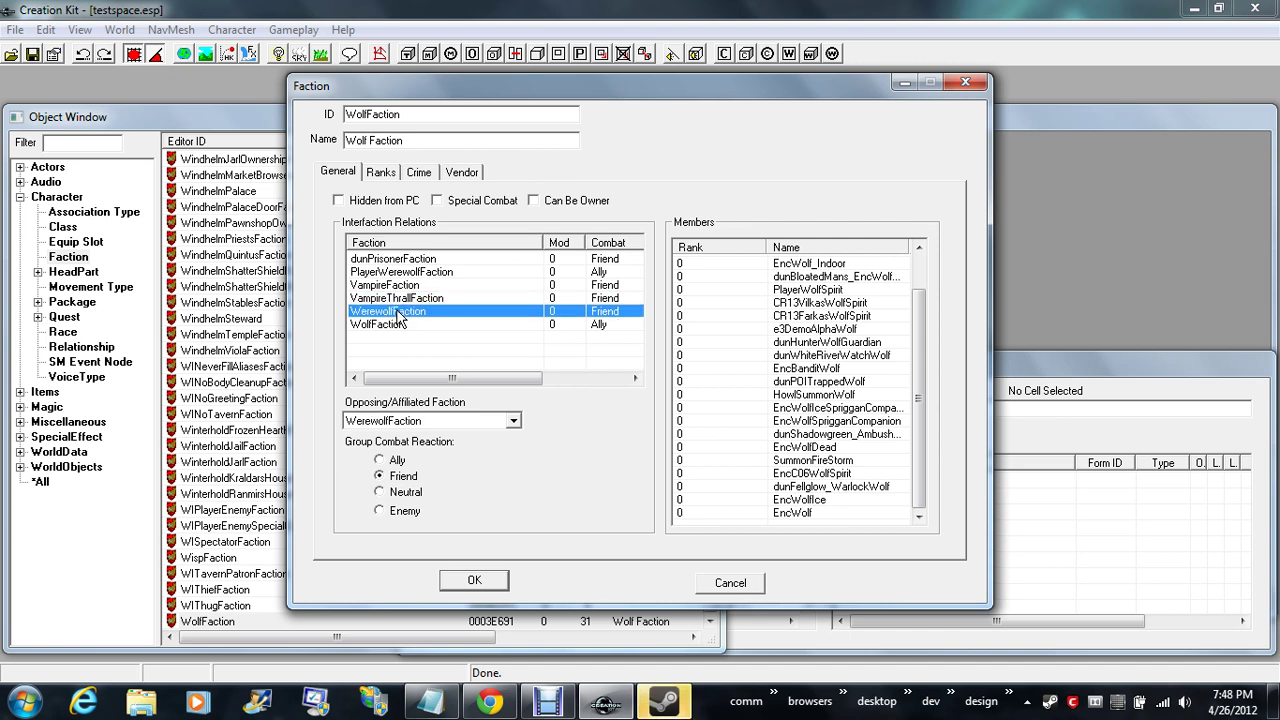
click(383, 325)
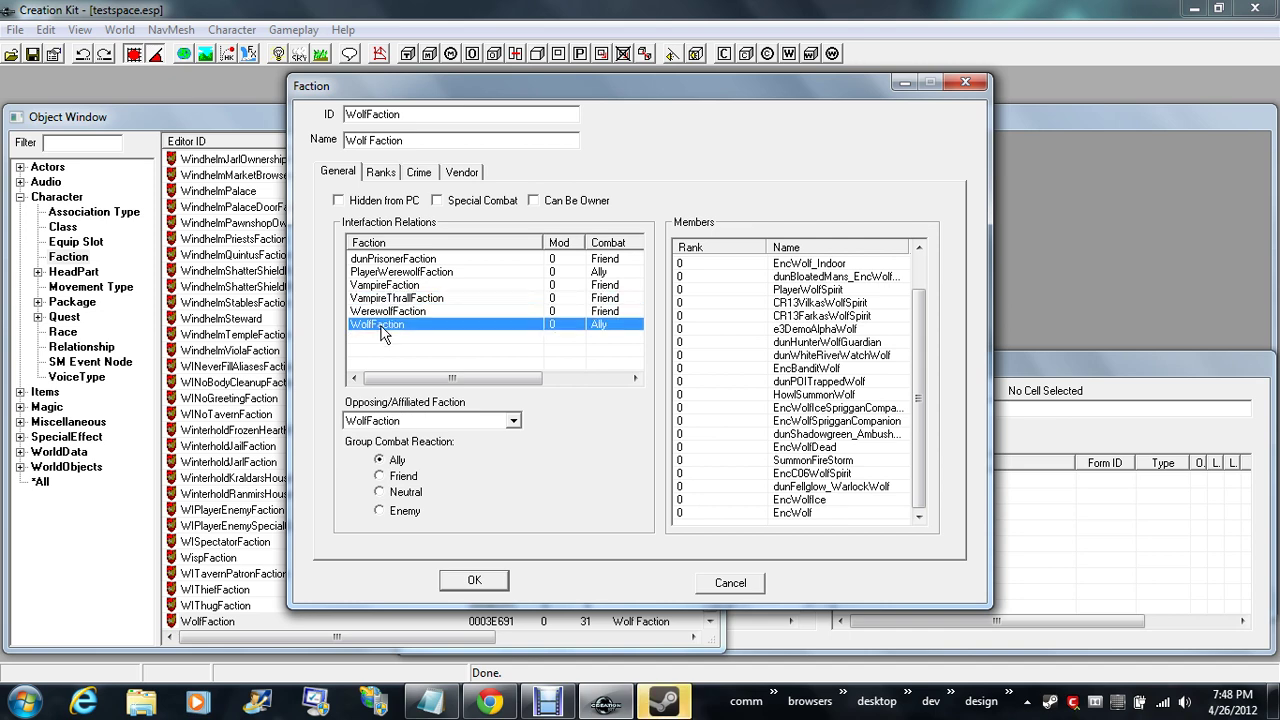
- Review WolfFaction's rank, crime and vendor settings
click(380, 172)
click(419, 172)
click(465, 172)
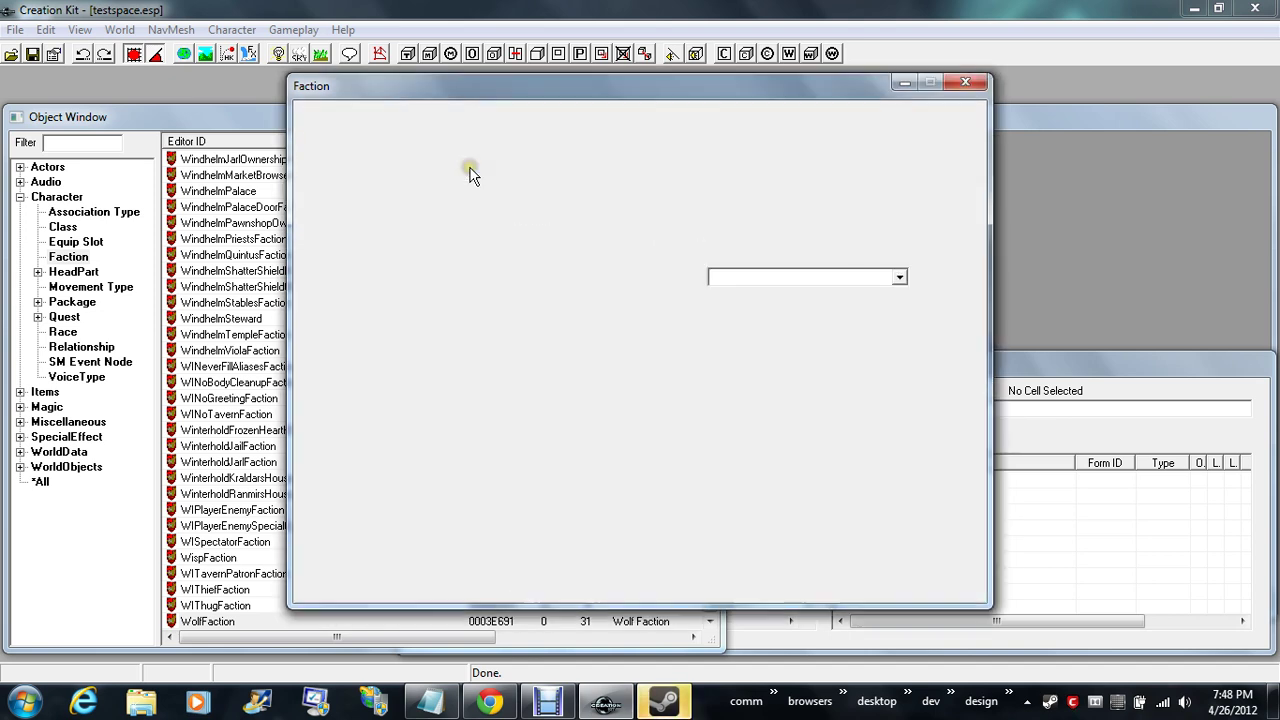
- Close WolfFaction without saving, and list the unisex entries of the HeadPart category
click(730, 582)
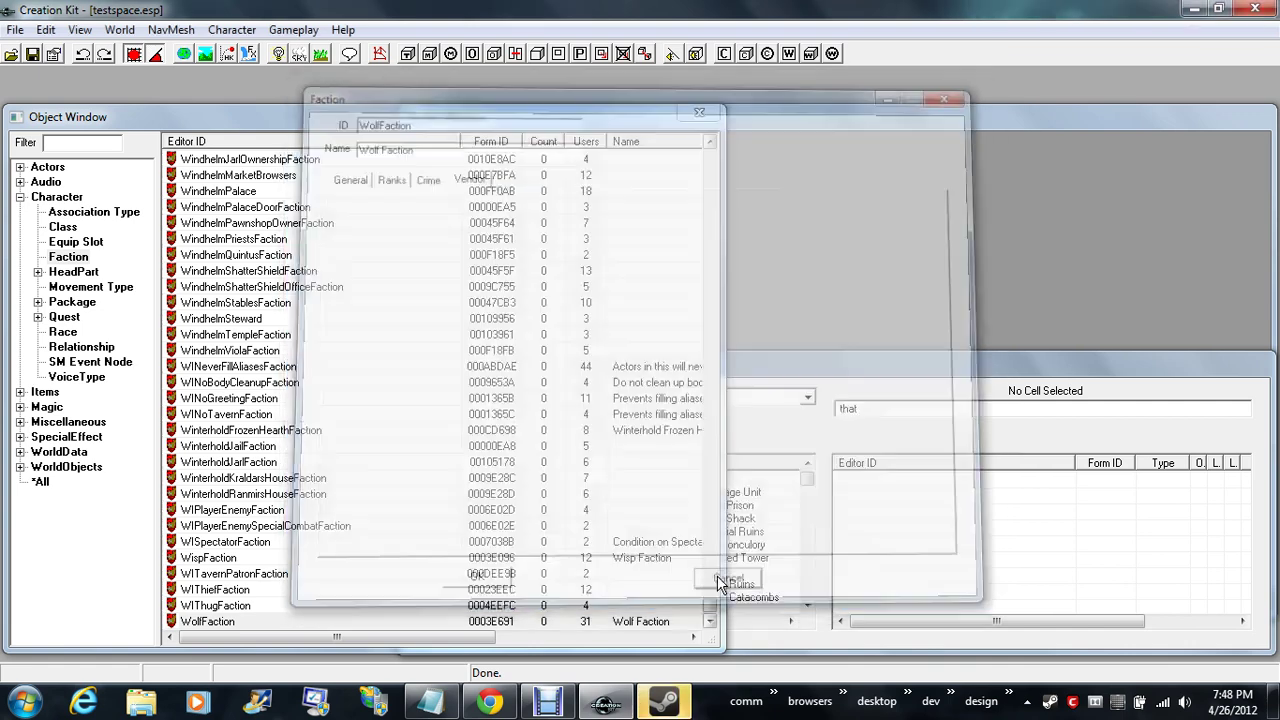
click(73, 272)
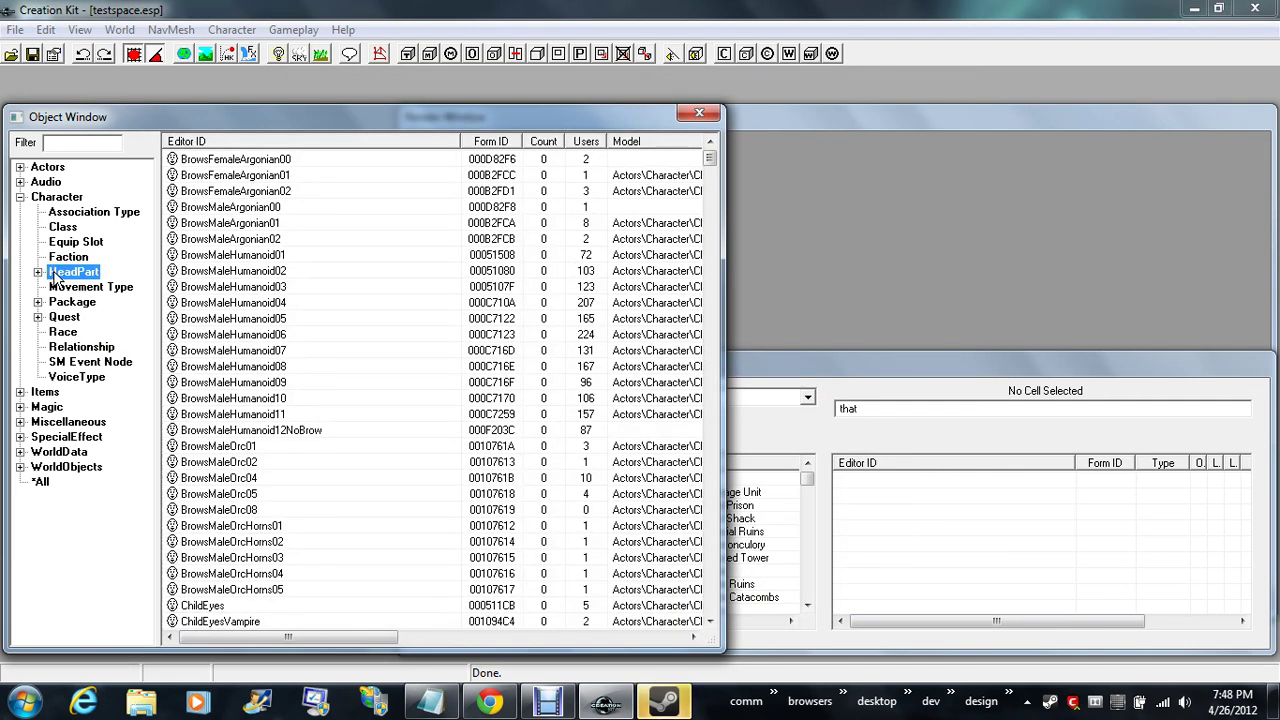
click(38, 272)
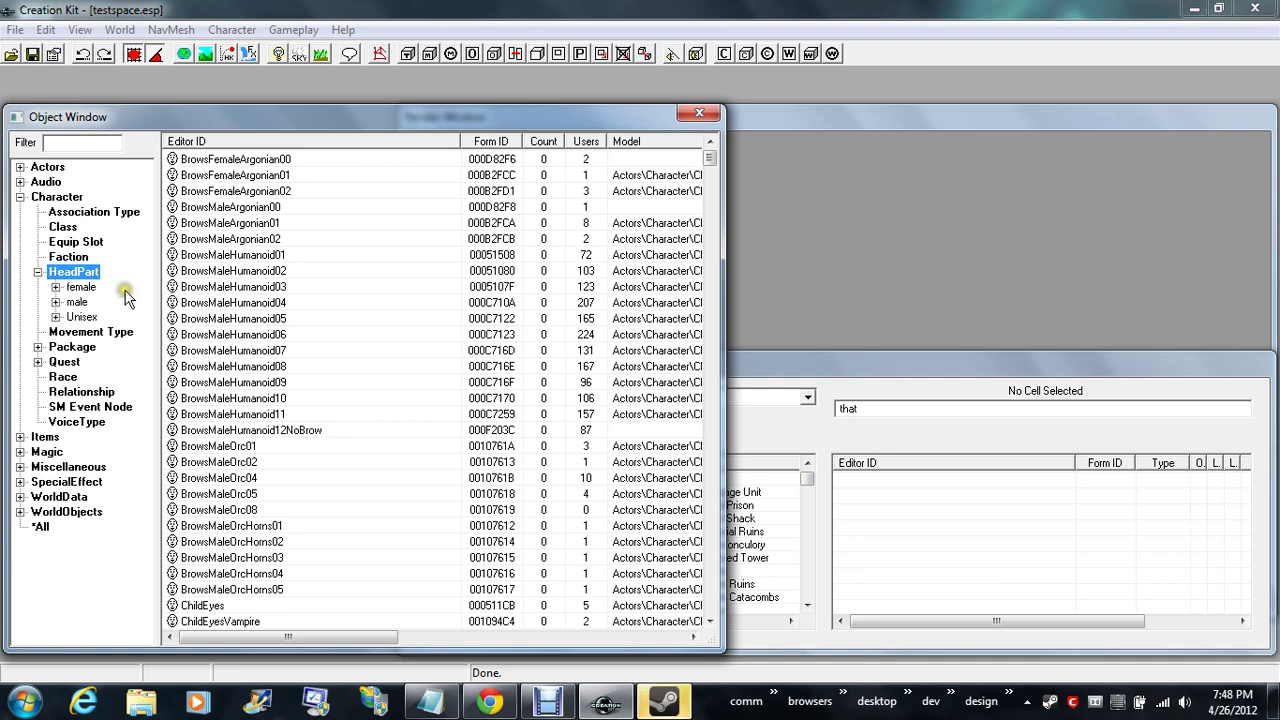
click(80, 287)
click(82, 317)
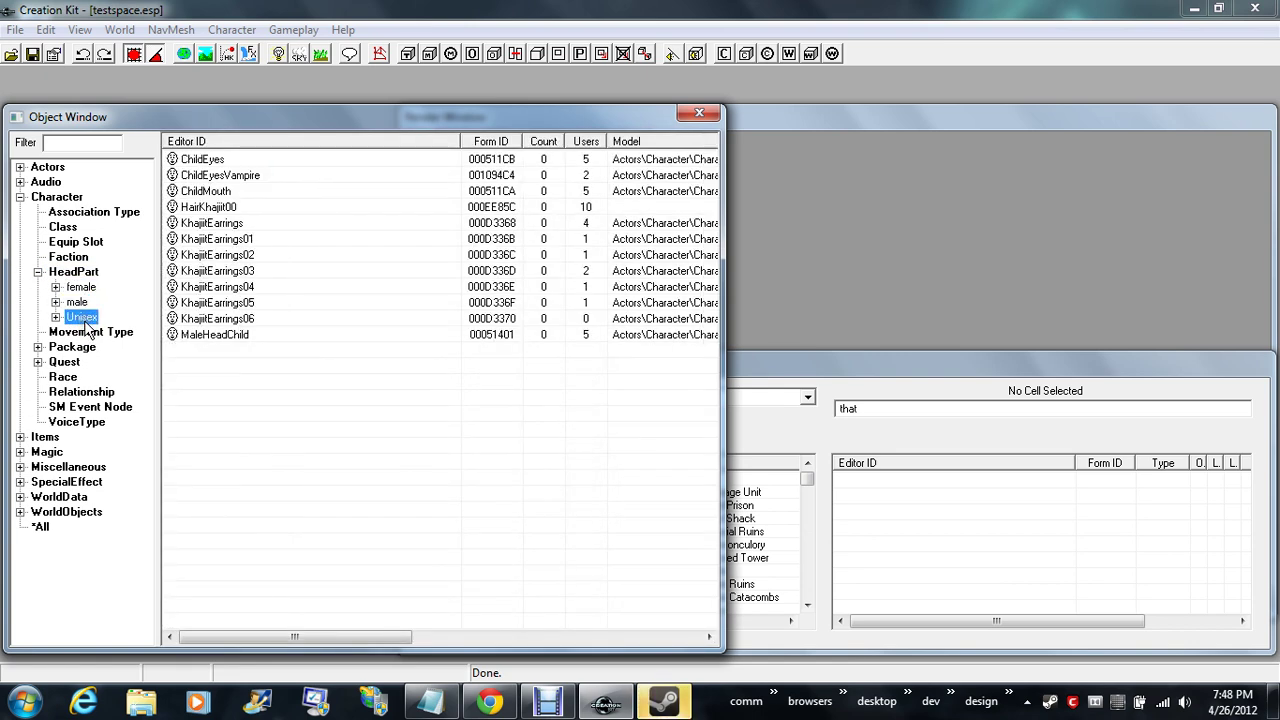
- Open the ChildEyes head part, inspect the file name in its model path, and close it without saving
double_click(207, 160)
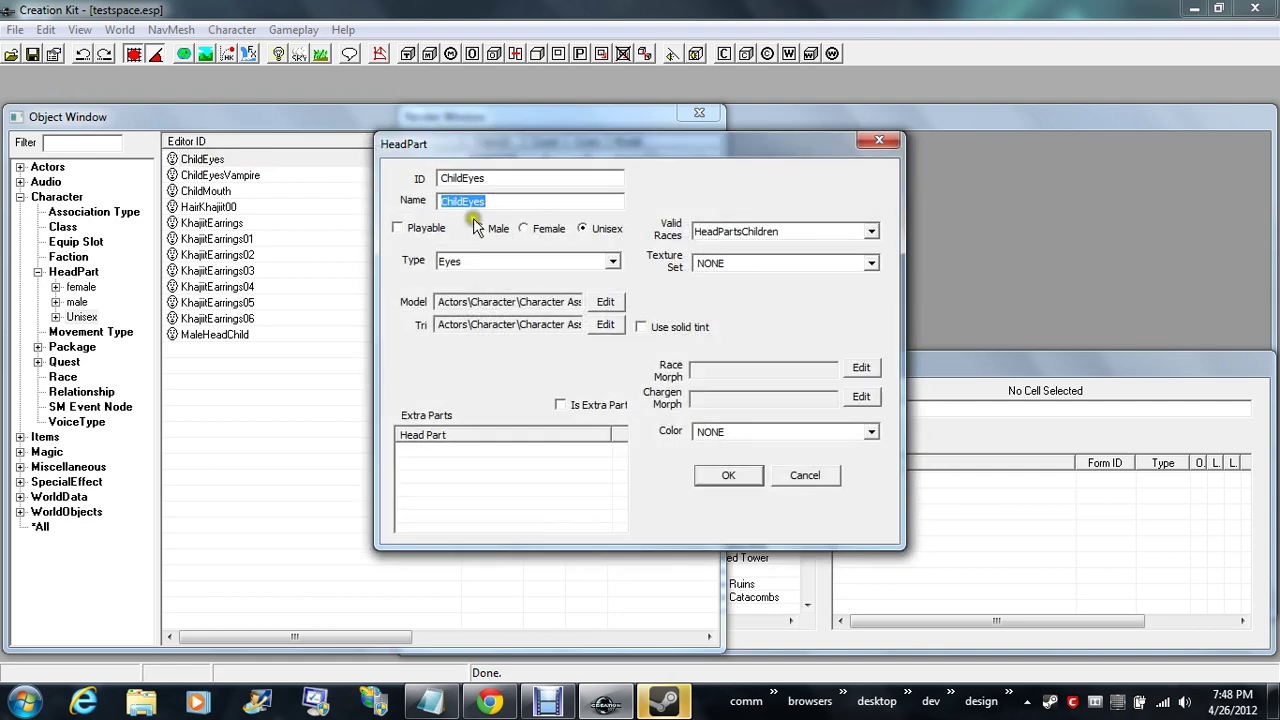
click(497, 308)
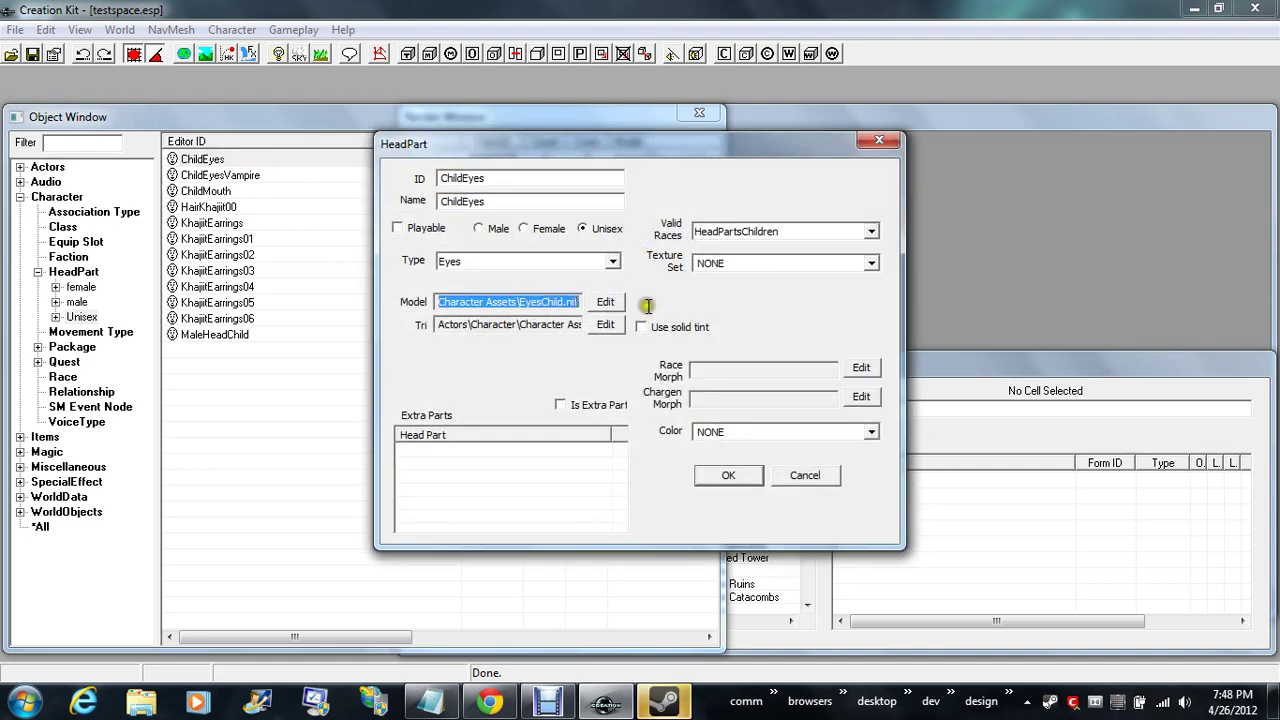
click(567, 302)
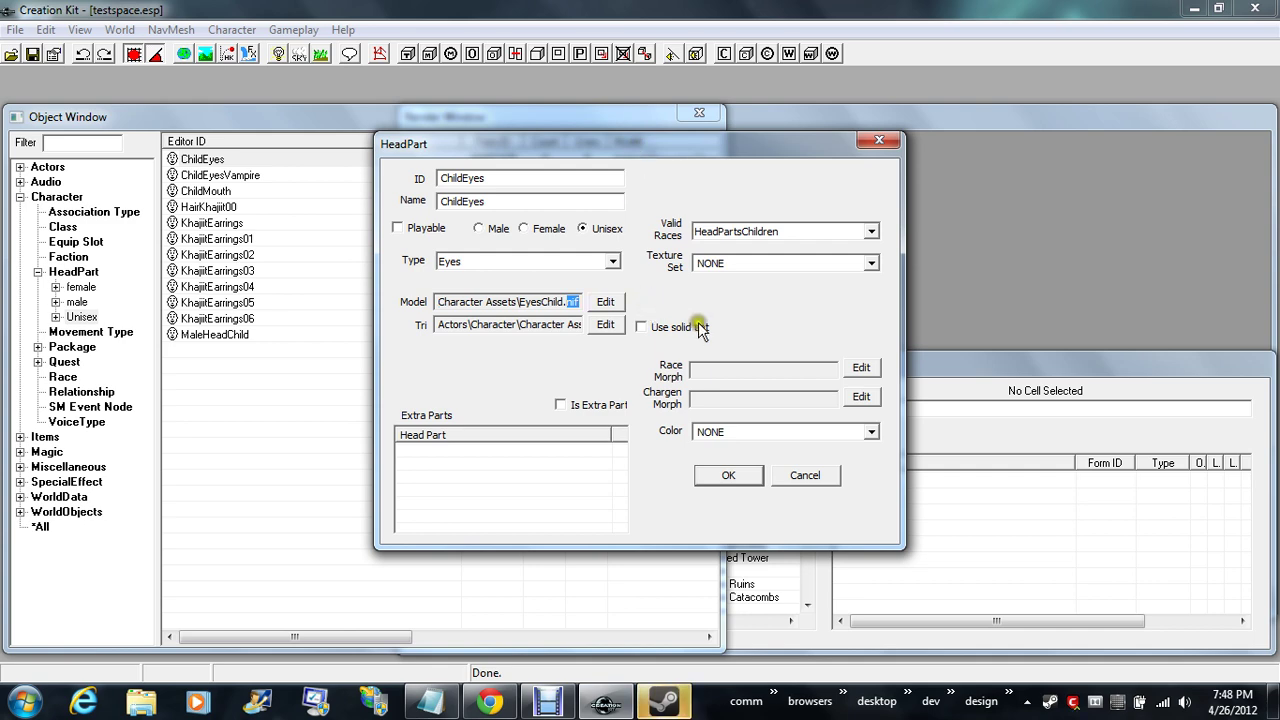
click(817, 482)
- Browse the male head parts, looking through the hair, beard, eye, head, mouth and scar entries
click(76, 302)
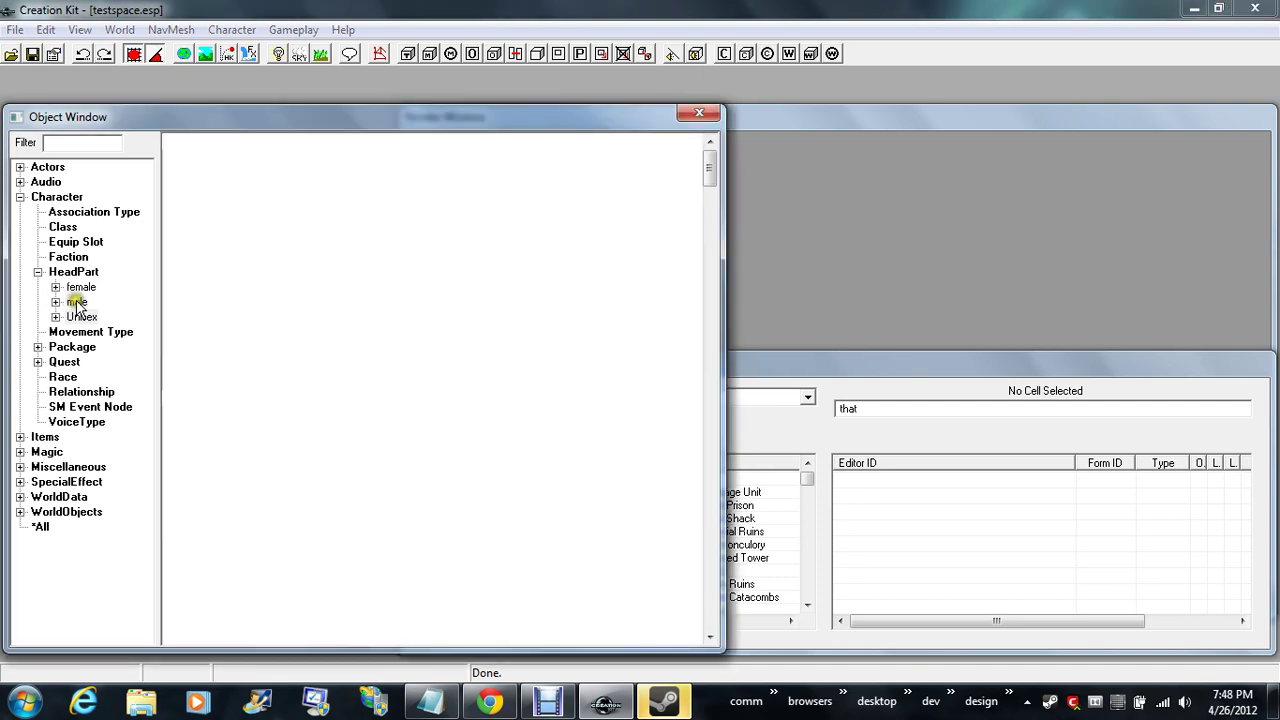
click(266, 274)
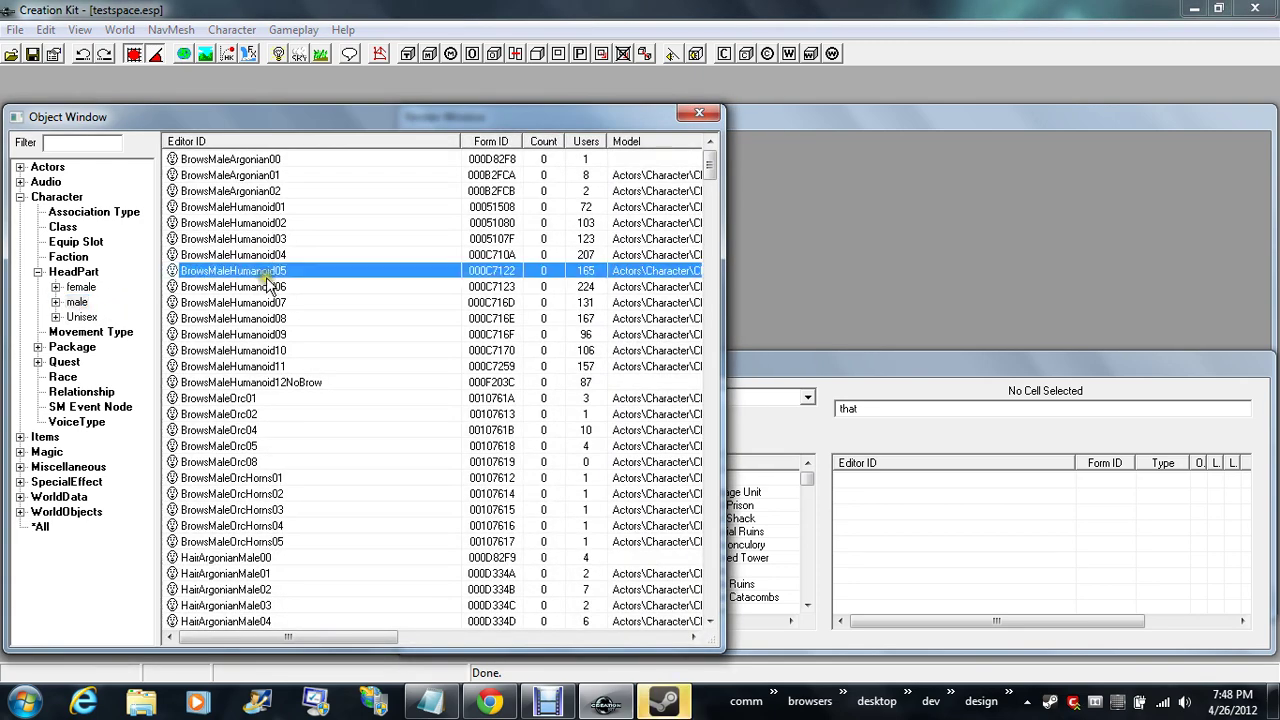
scroll(265, 285, down, 15)
scroll(265, 287, down, 20)
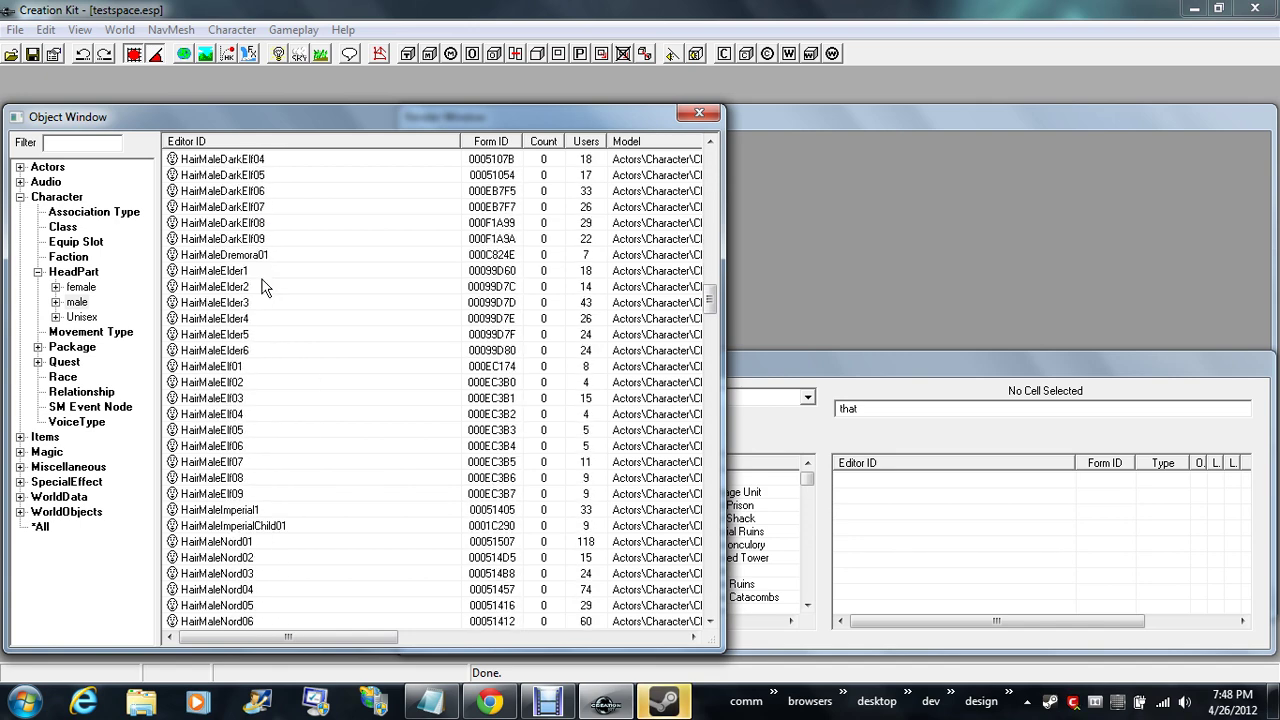
scroll(265, 287, down, 20)
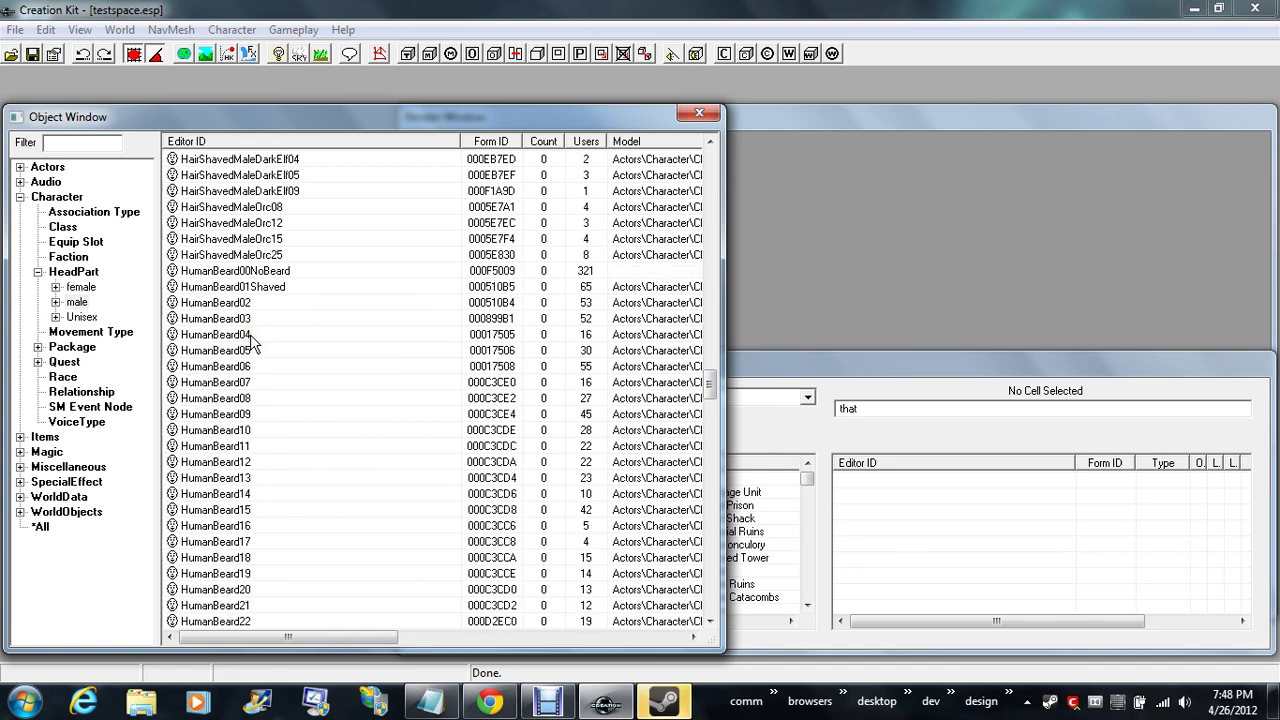
scroll(250, 334, down, 20)
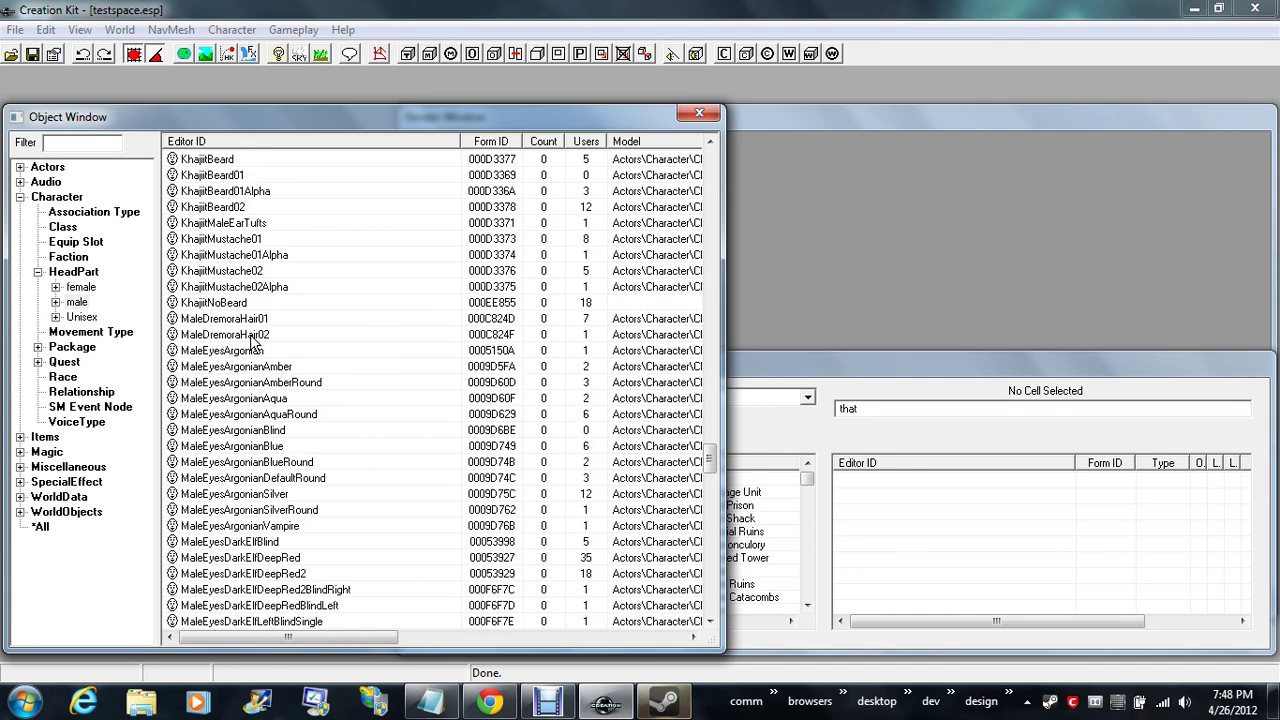
scroll(255, 342, down, 20)
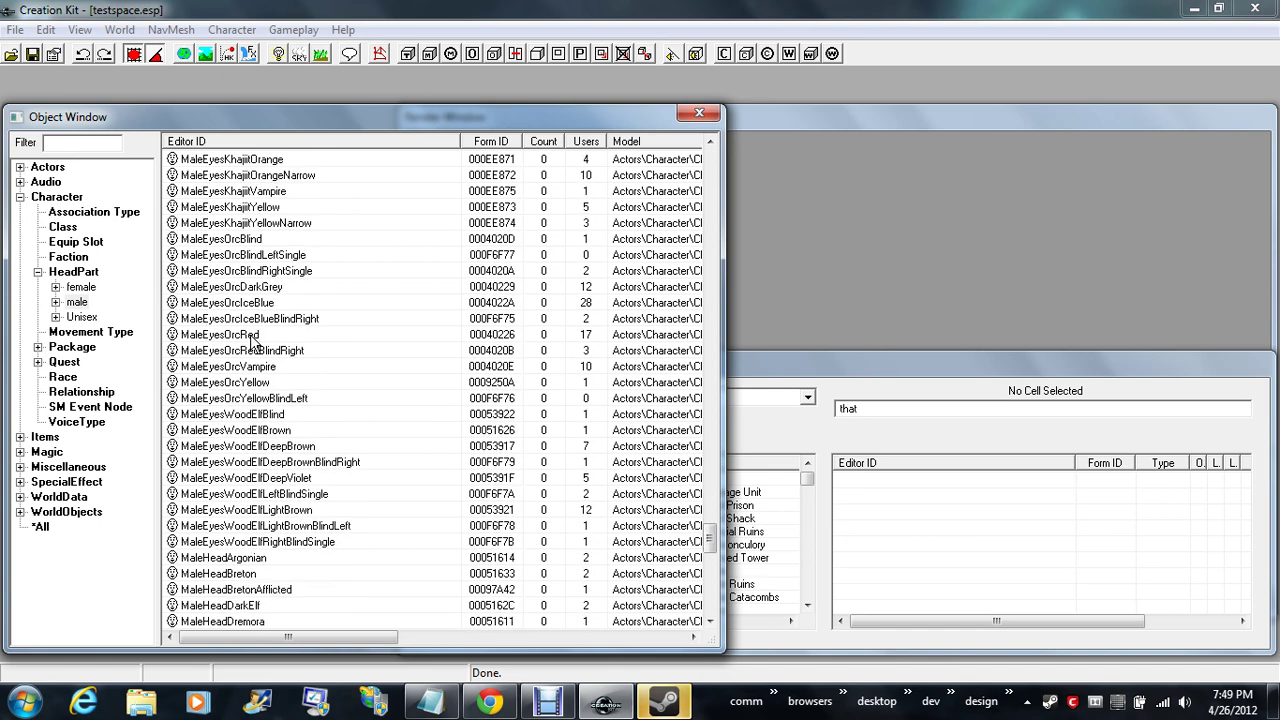
scroll(250, 340, down, 8)
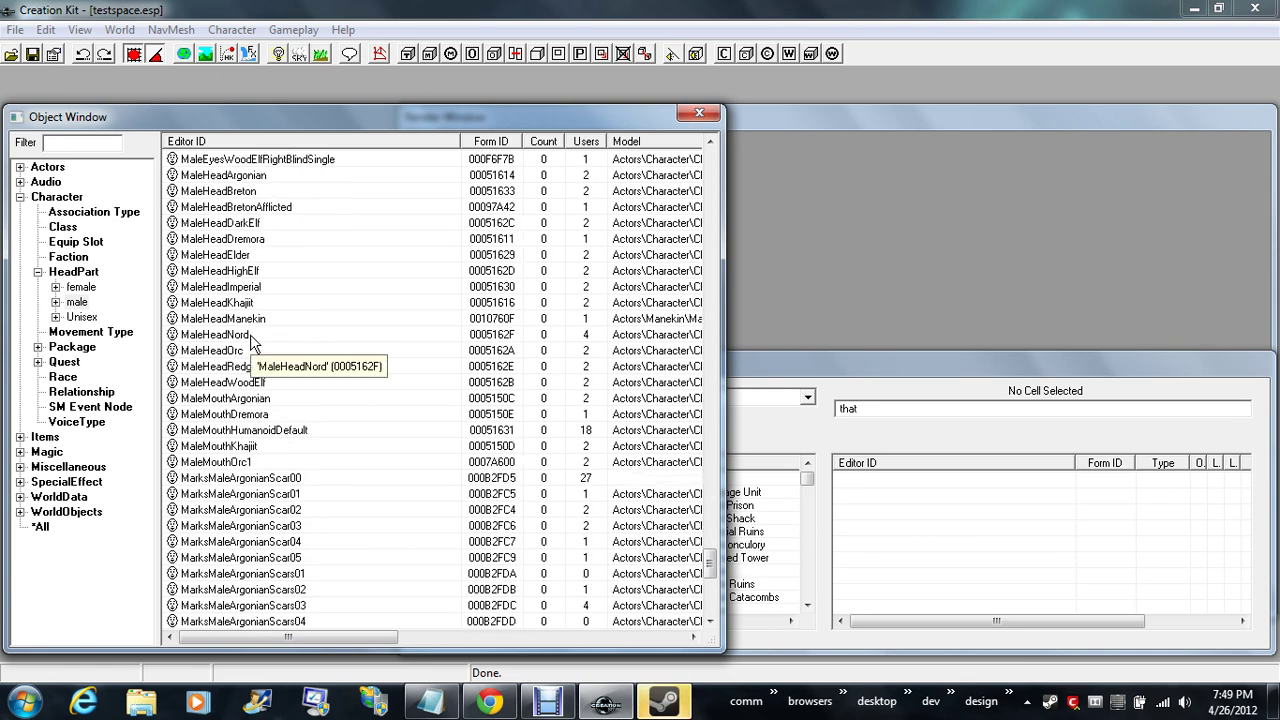
scroll(250, 341, down, 15)
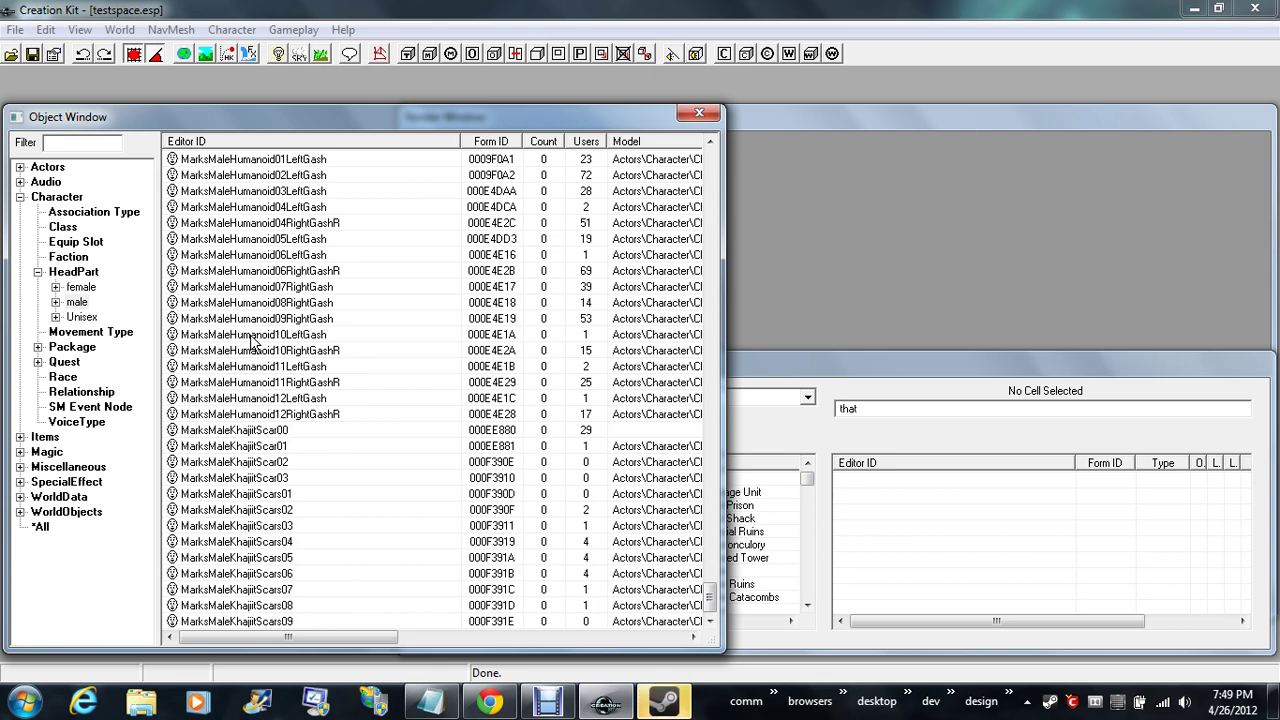
scroll(253, 342, up, 20)
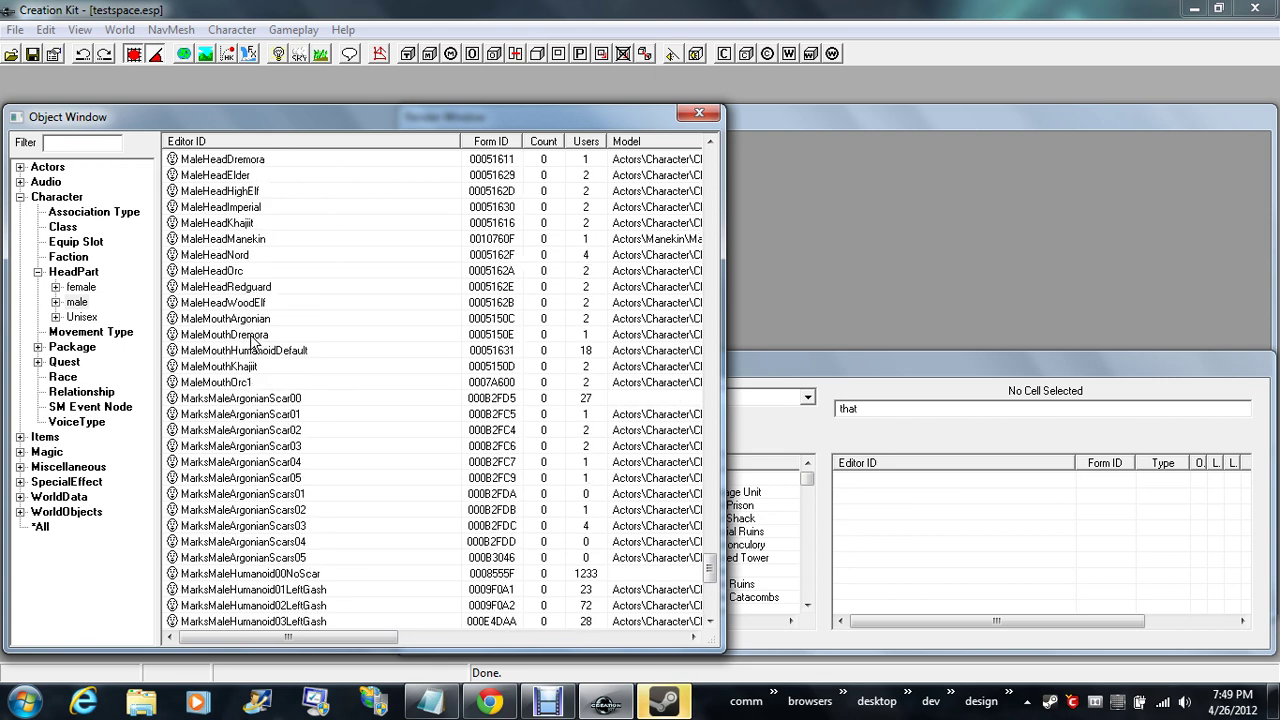
- Try filtering the male head parts by "fal", clear the filter, and browse the list to the Nord hairlines
click(77, 147)
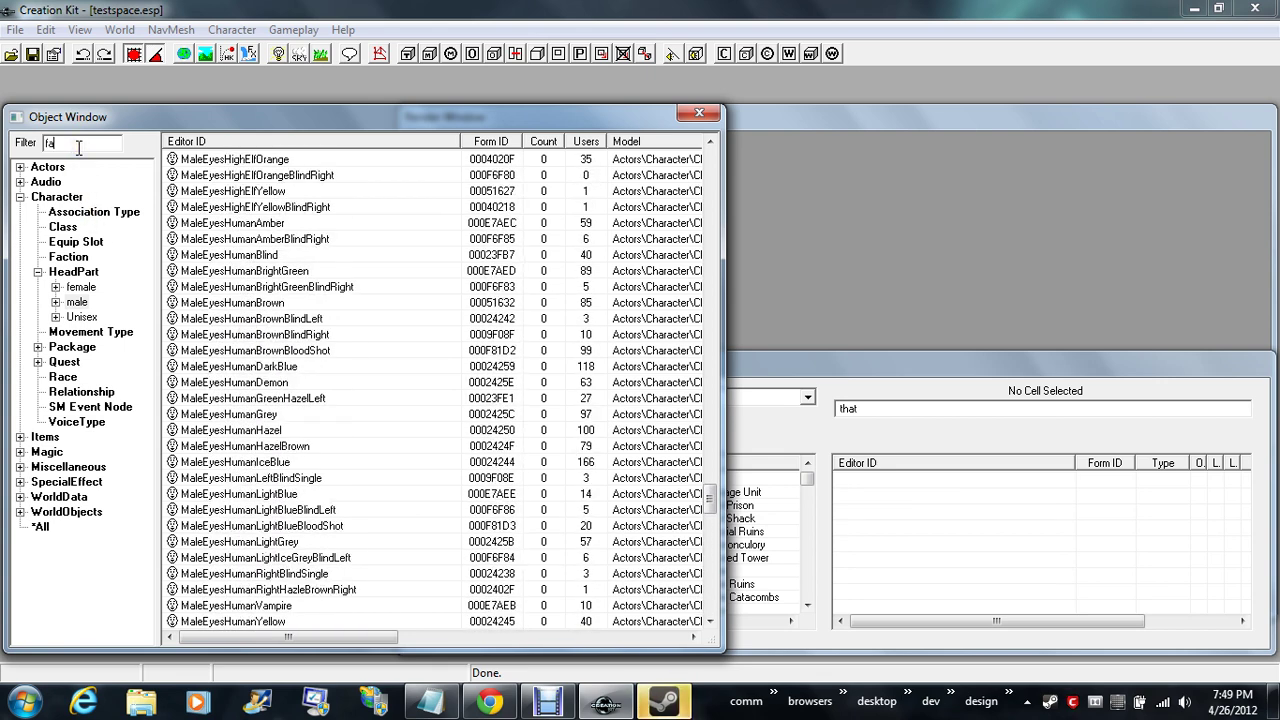
text(fal)
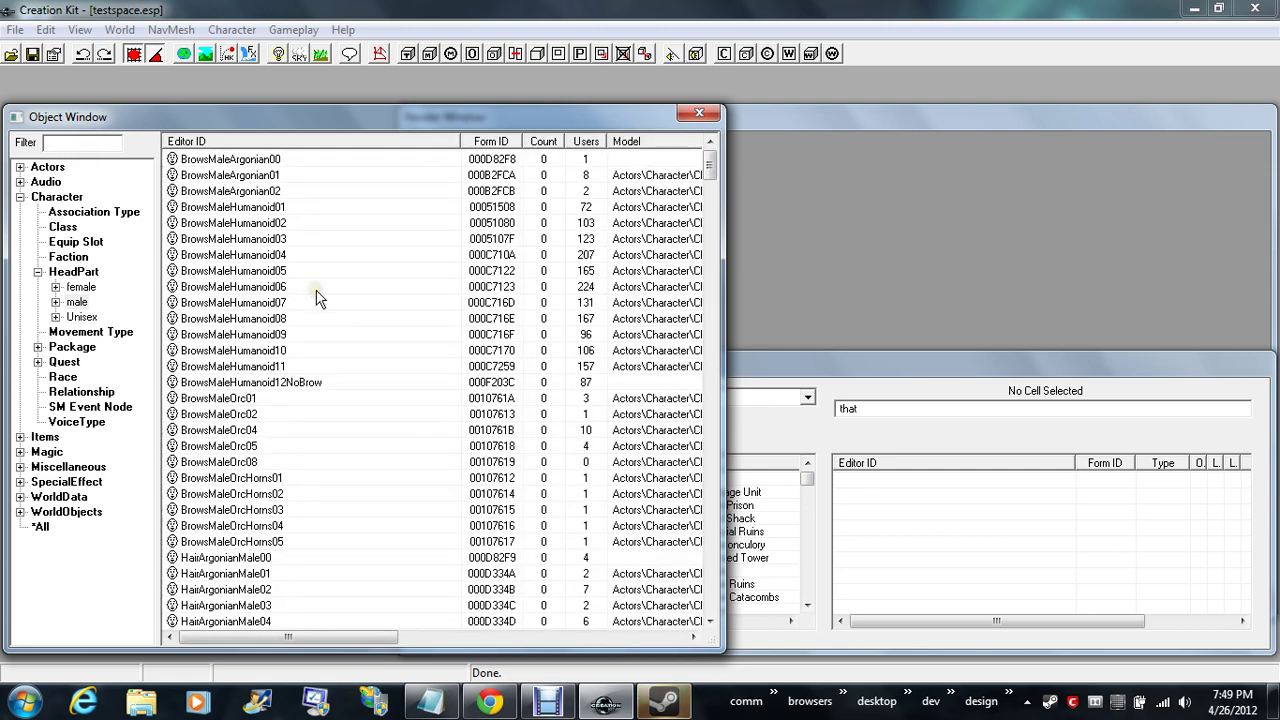
click(264, 256)
scroll(264, 262, down, 20)
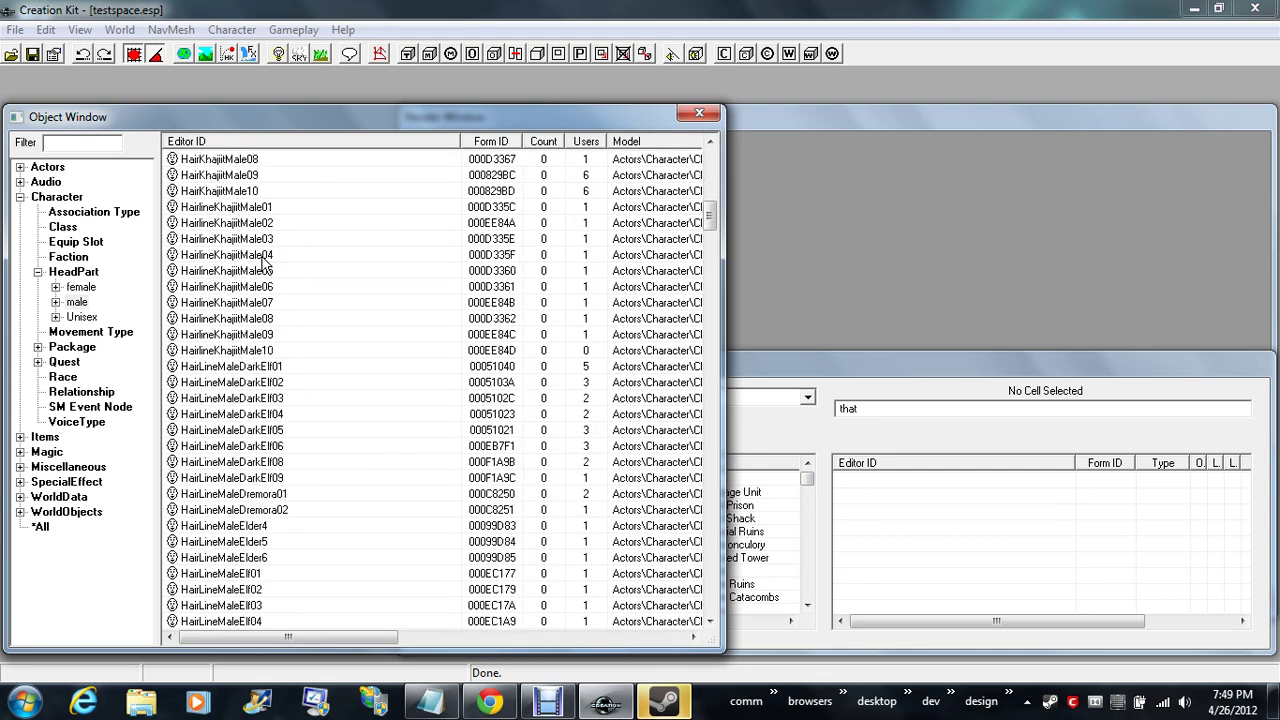
scroll(253, 258, down, 8)
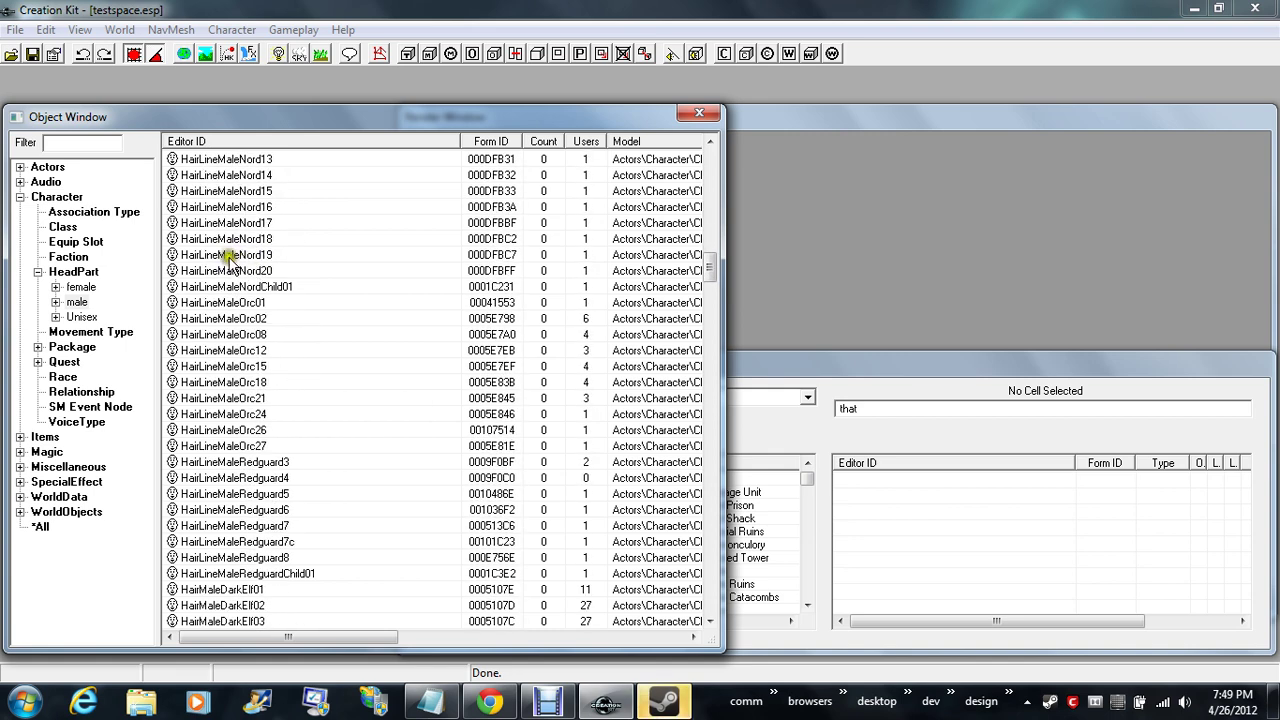
- Open the HairLineMaleNord19 head part, inspect its model and tri file paths, and close it without saving
double_click(228, 256)
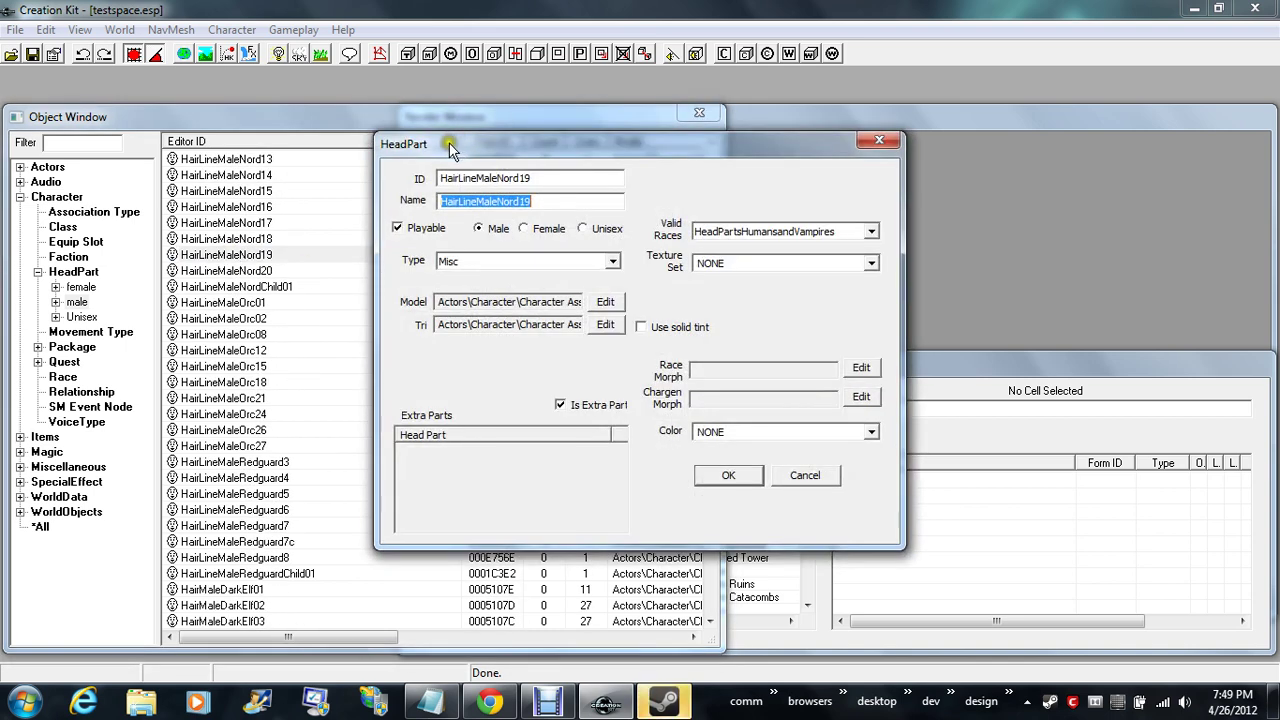
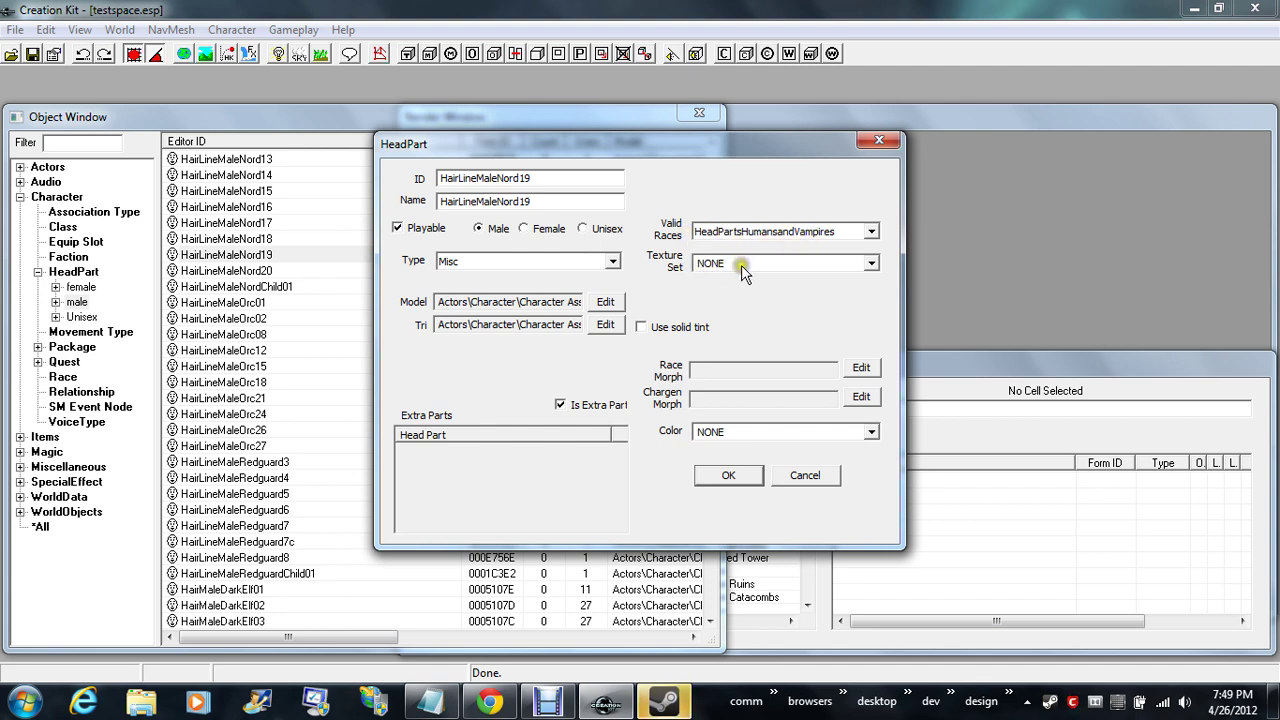
drag(491, 307, 648, 308)
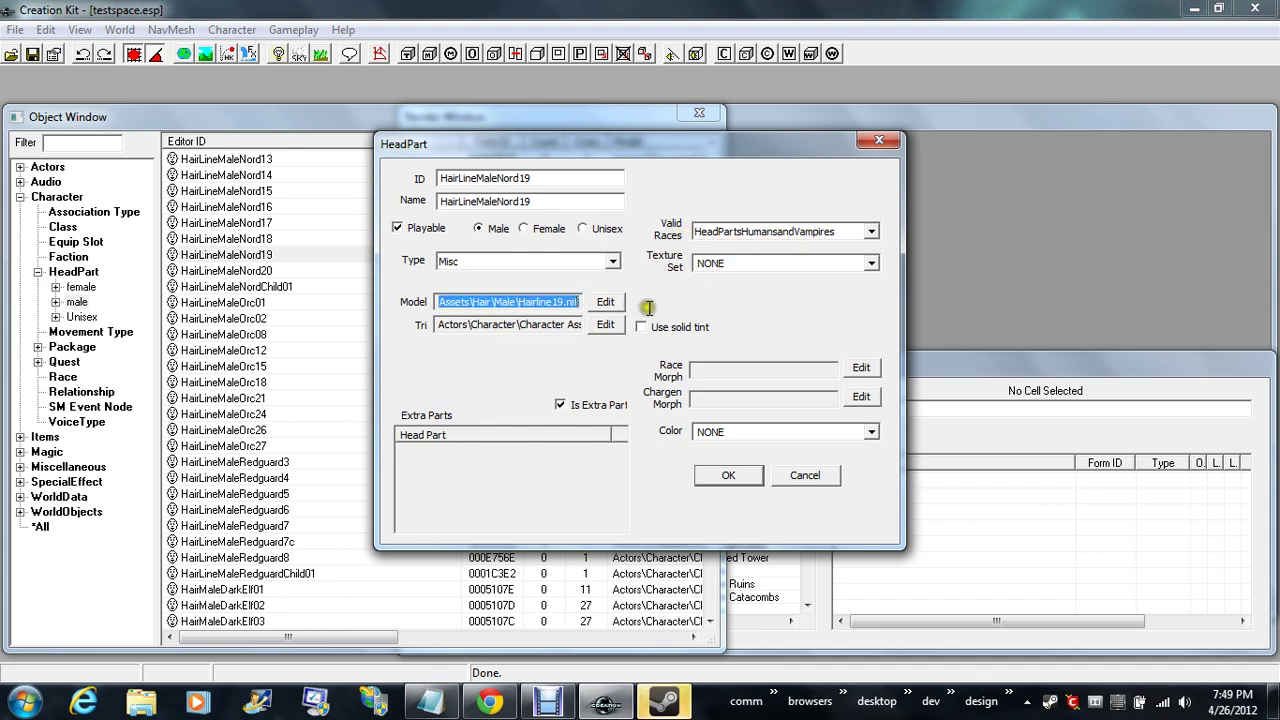
click(517, 303)
click(496, 322)
text(Assets\Hair\Male\Hairline19.tri)
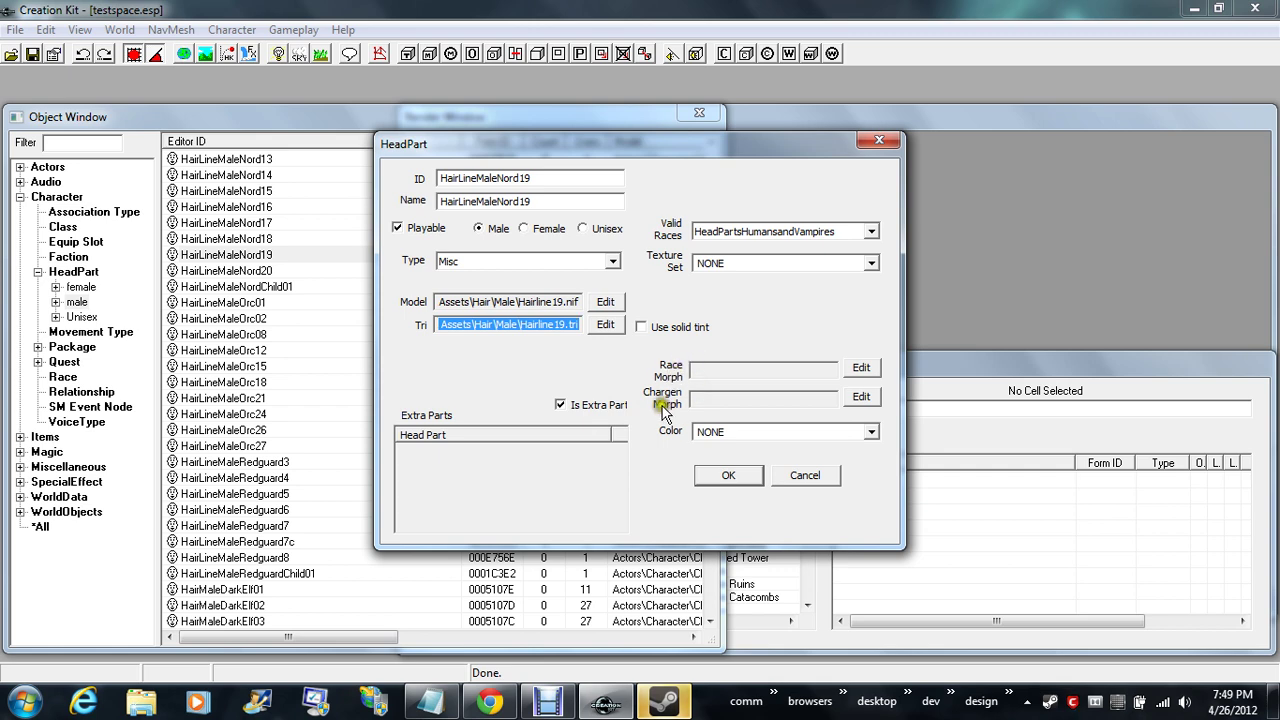
click(810, 478)
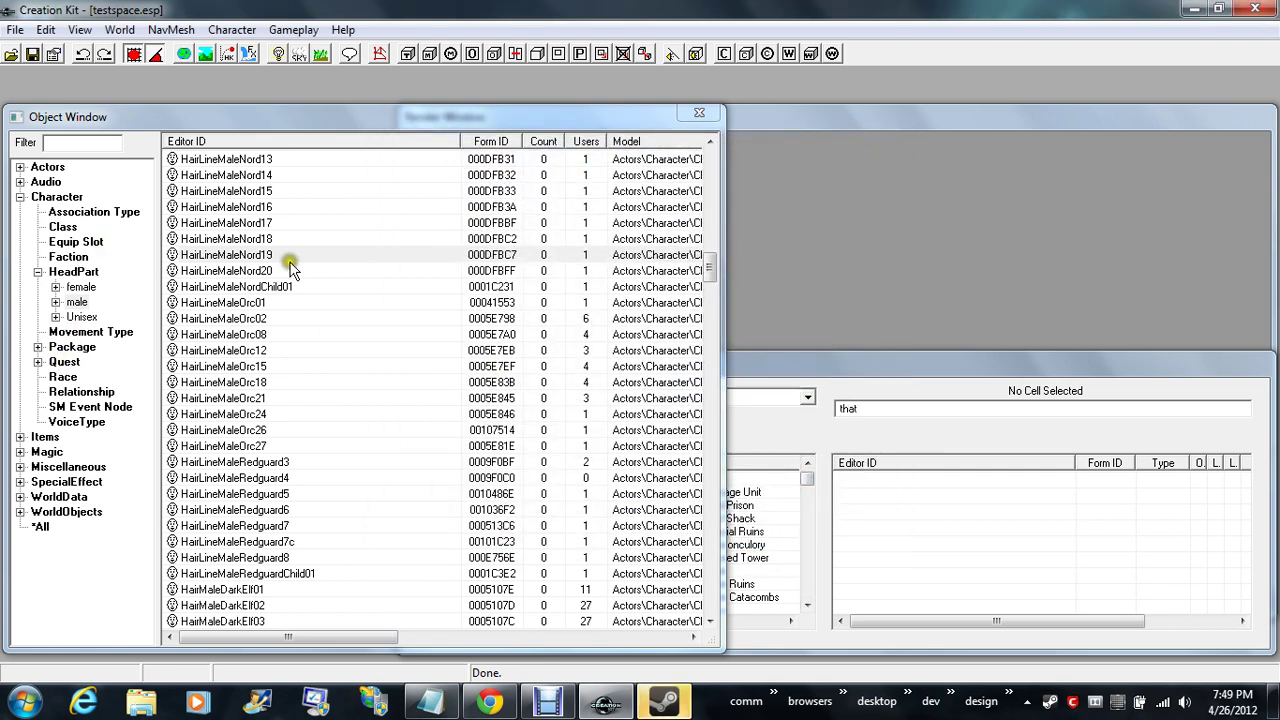
click(283, 259)
click(258, 240)
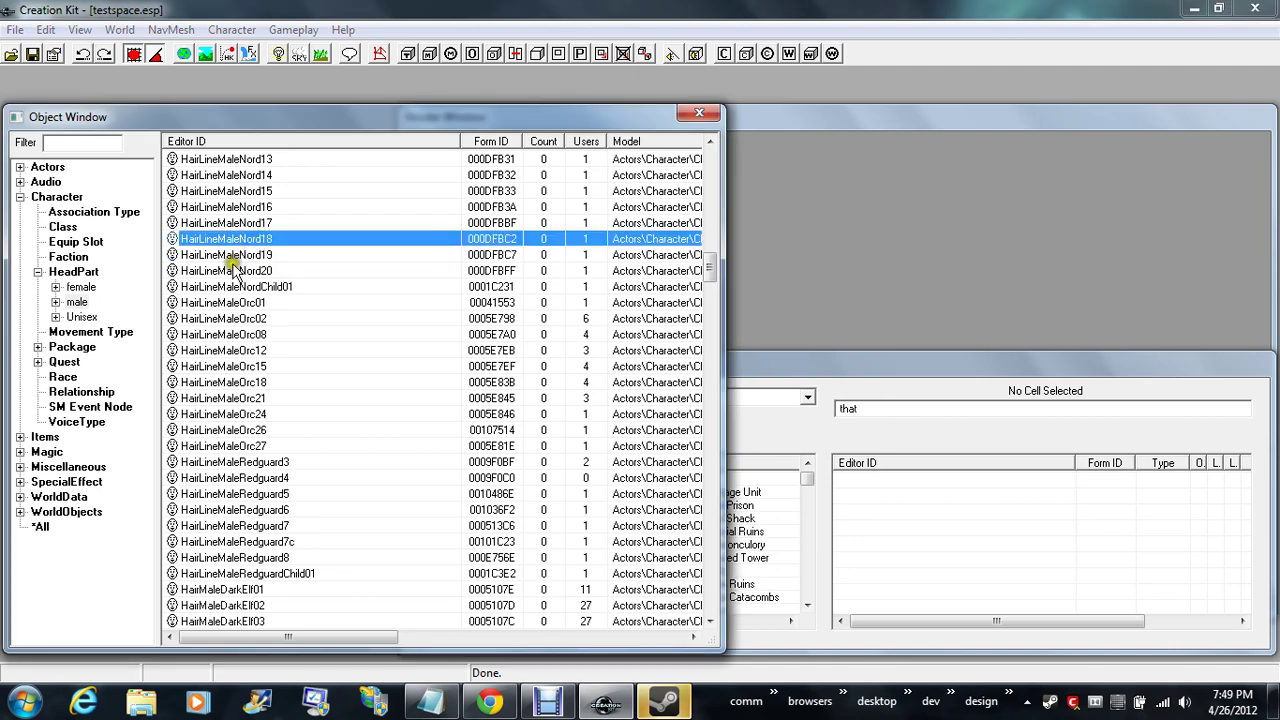
right_click(229, 288)
click(227, 115)
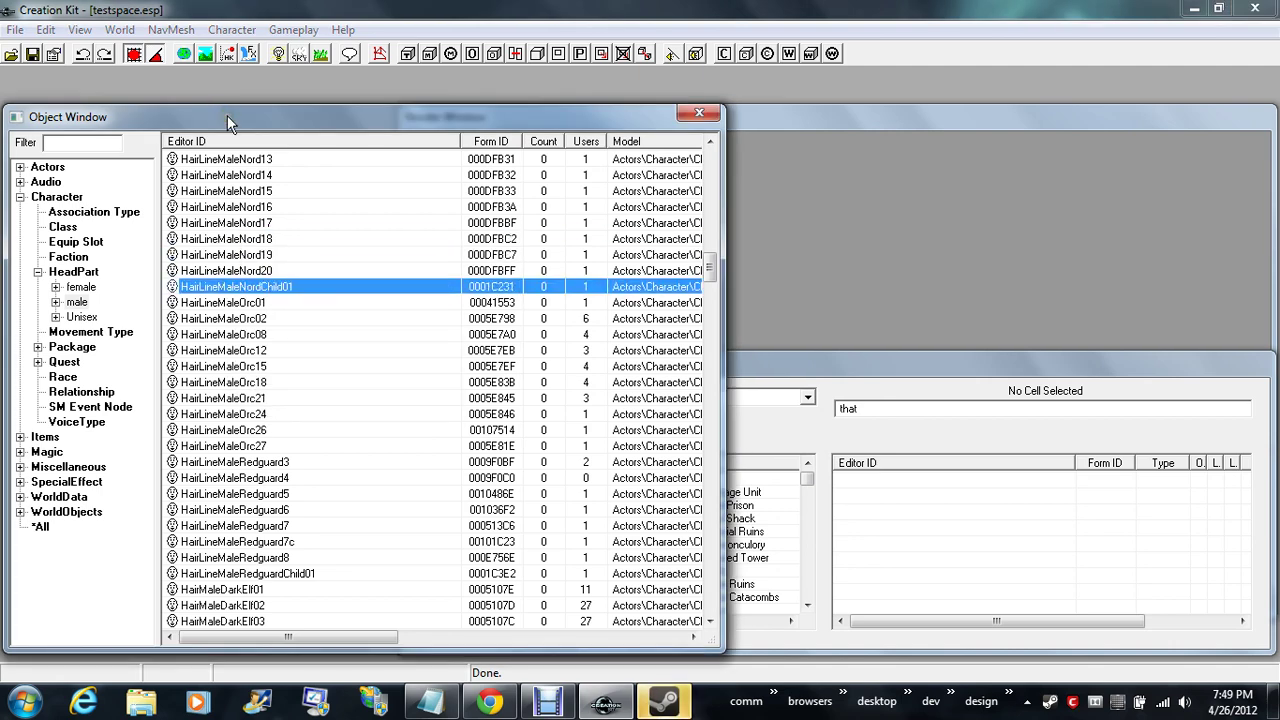
- Open the AtronachFlame_Default movement type, examine its walk, run and rotation speeds, and close it without saving
click(37, 272)
click(70, 288)
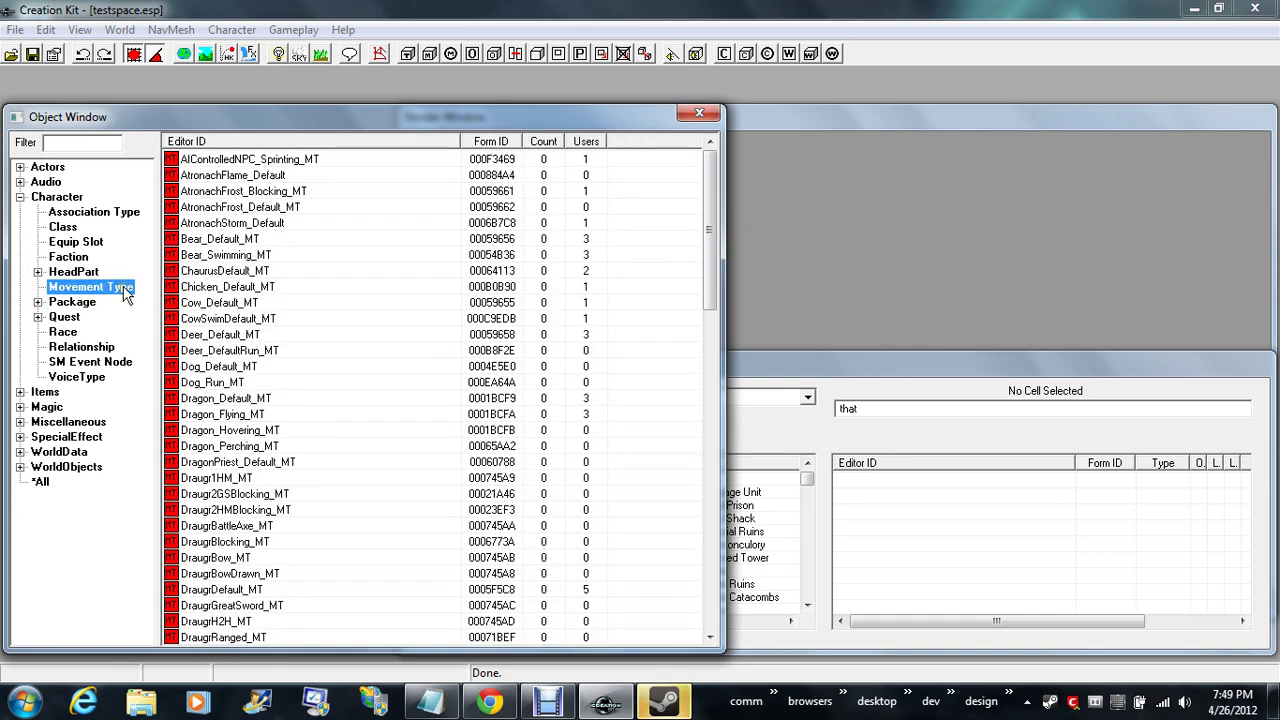
double_click(228, 176)
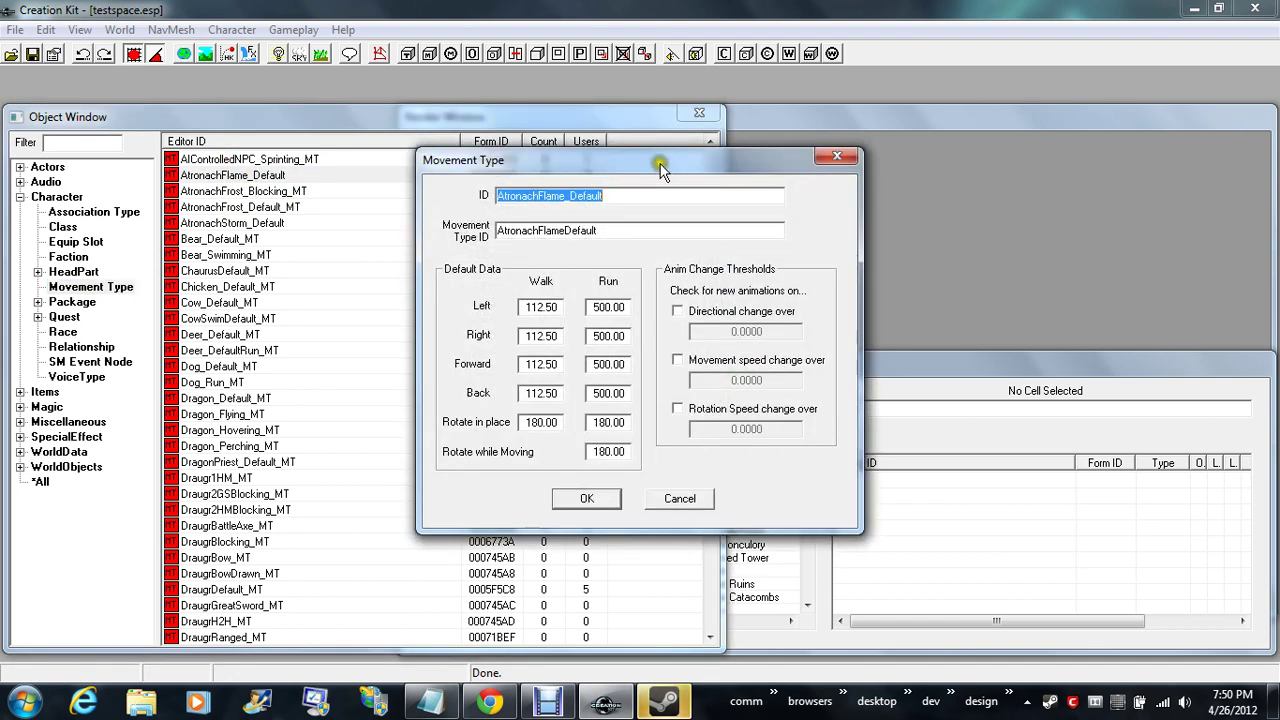
drag(531, 307, 653, 308)
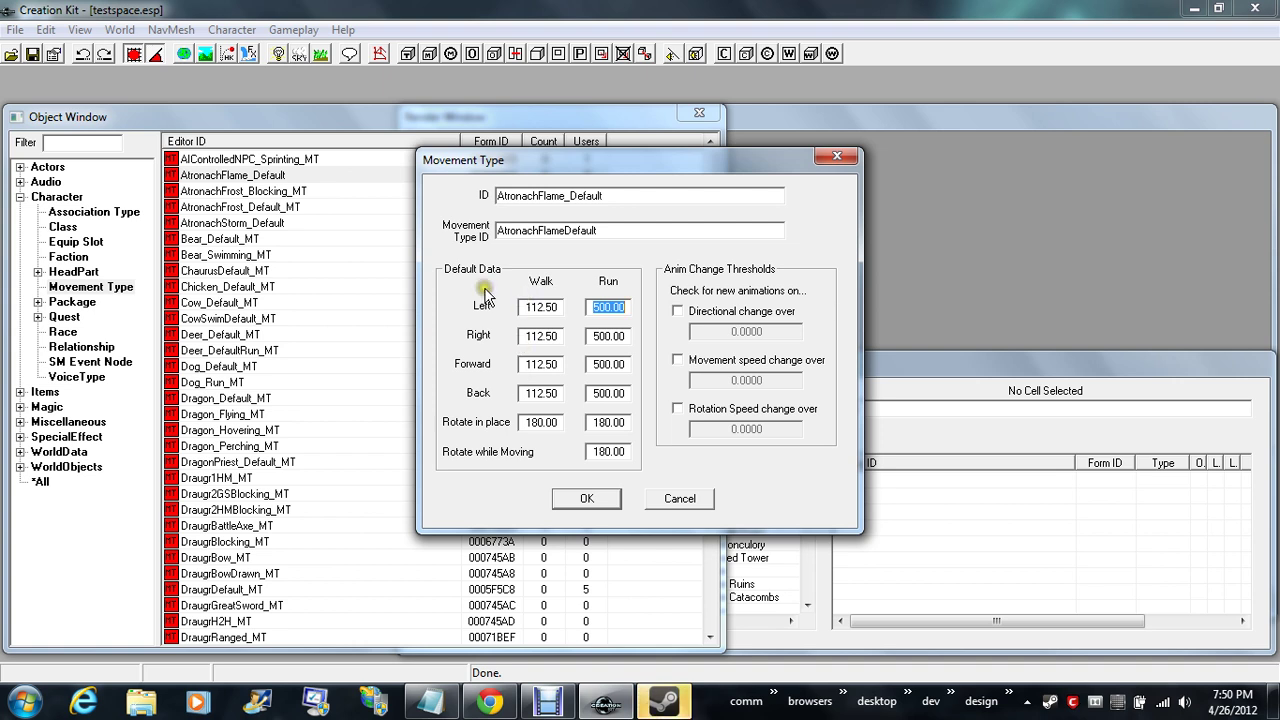
double_click(535, 422)
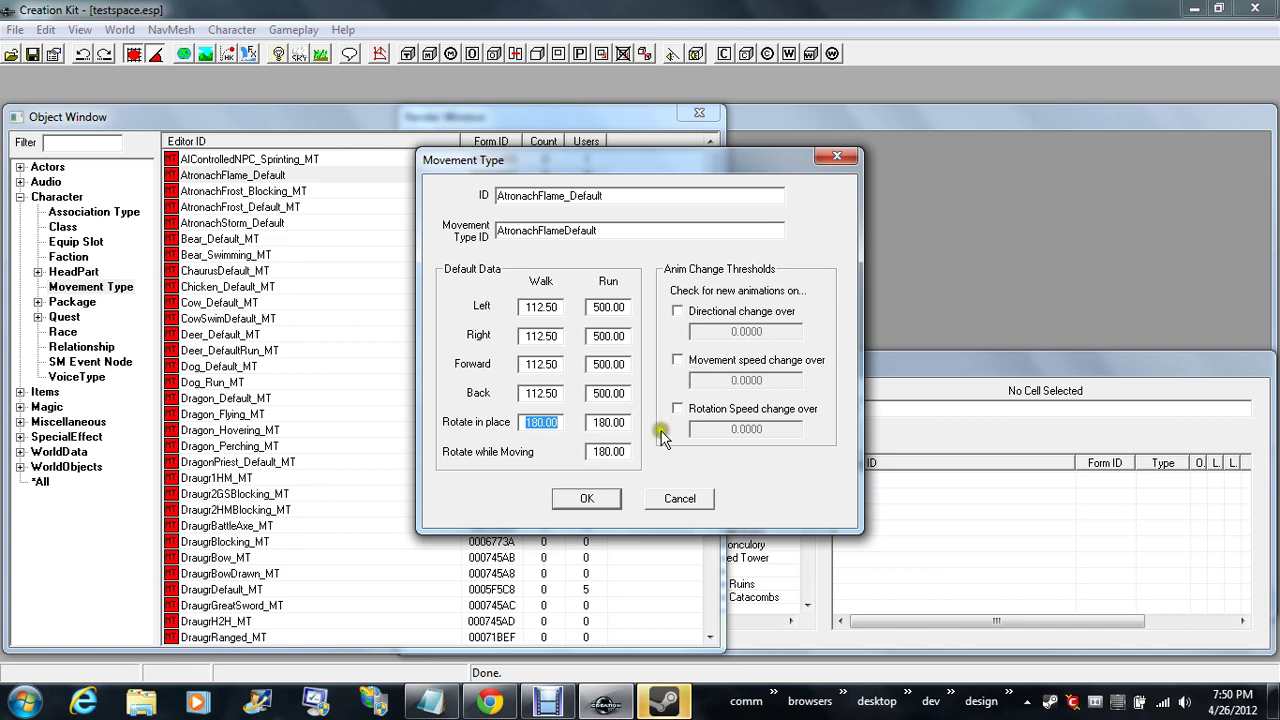
click(686, 500)
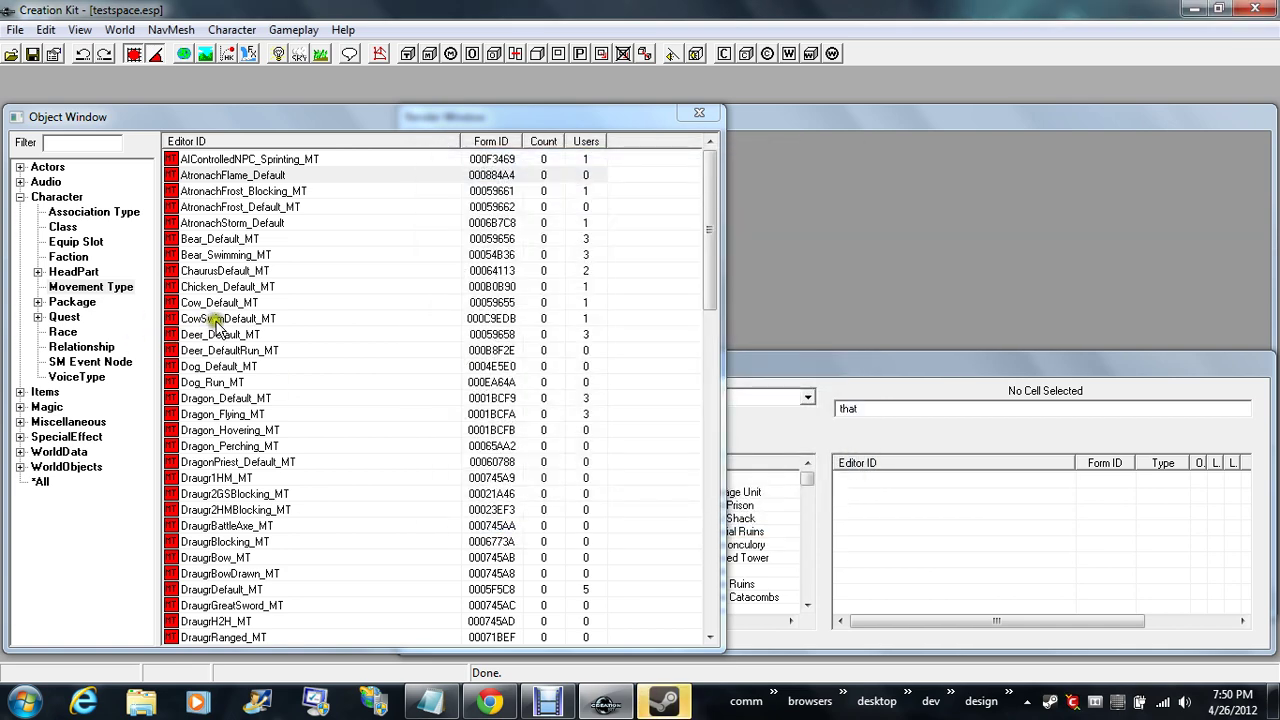
- Open the CowSwimDefault_MT movement type, examine its forward walk, forward run and rotate-in-place speeds, and close it without saving
double_click(215, 319)
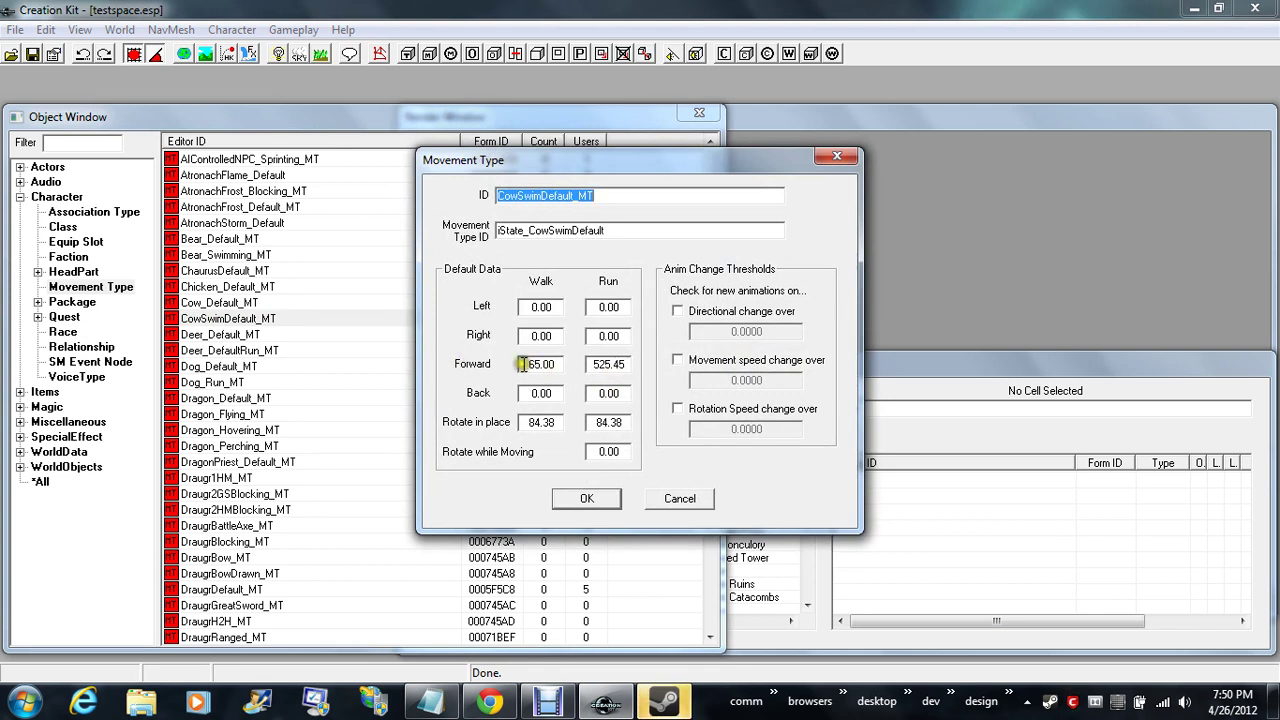
drag(522, 364, 578, 366)
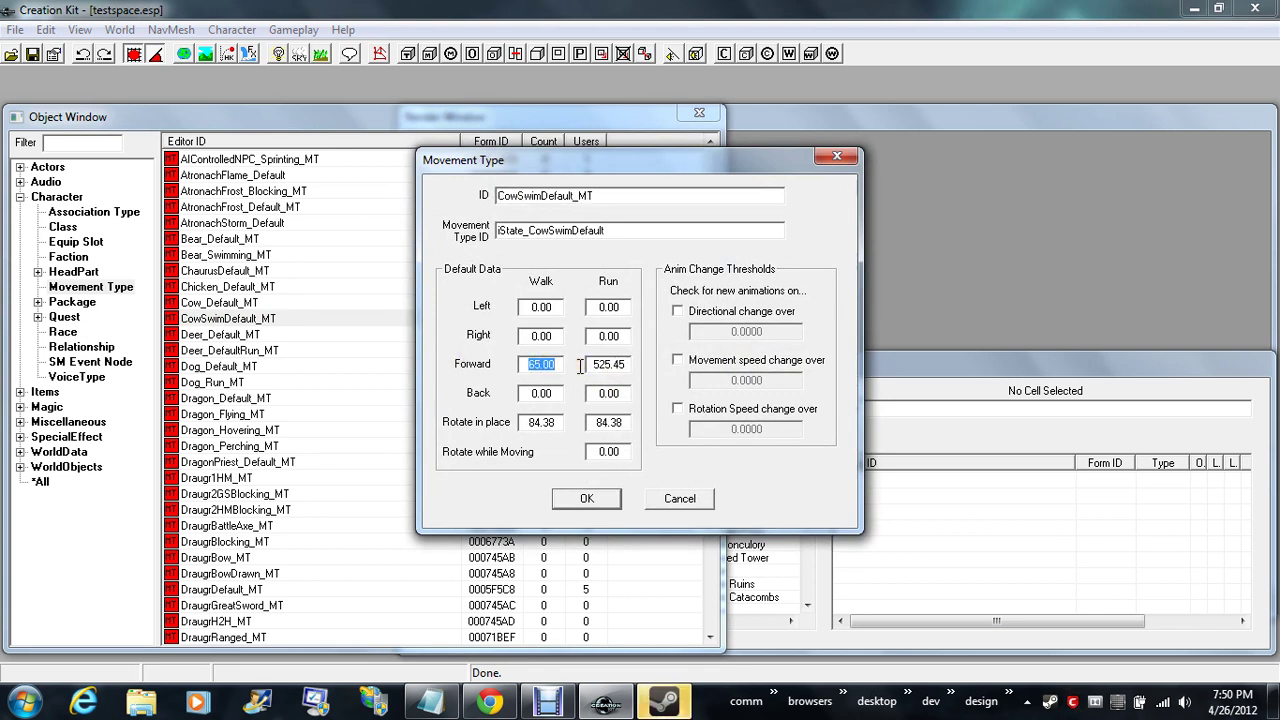
drag(522, 423, 562, 425)
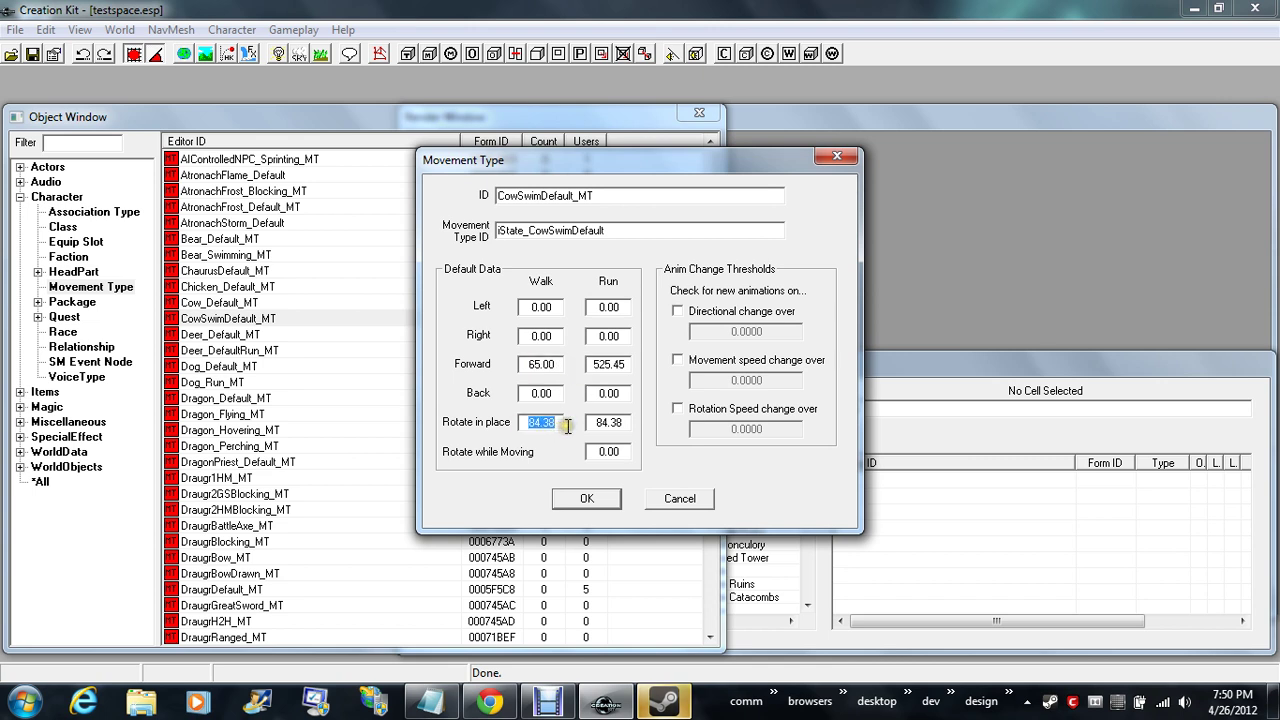
drag(582, 364, 647, 369)
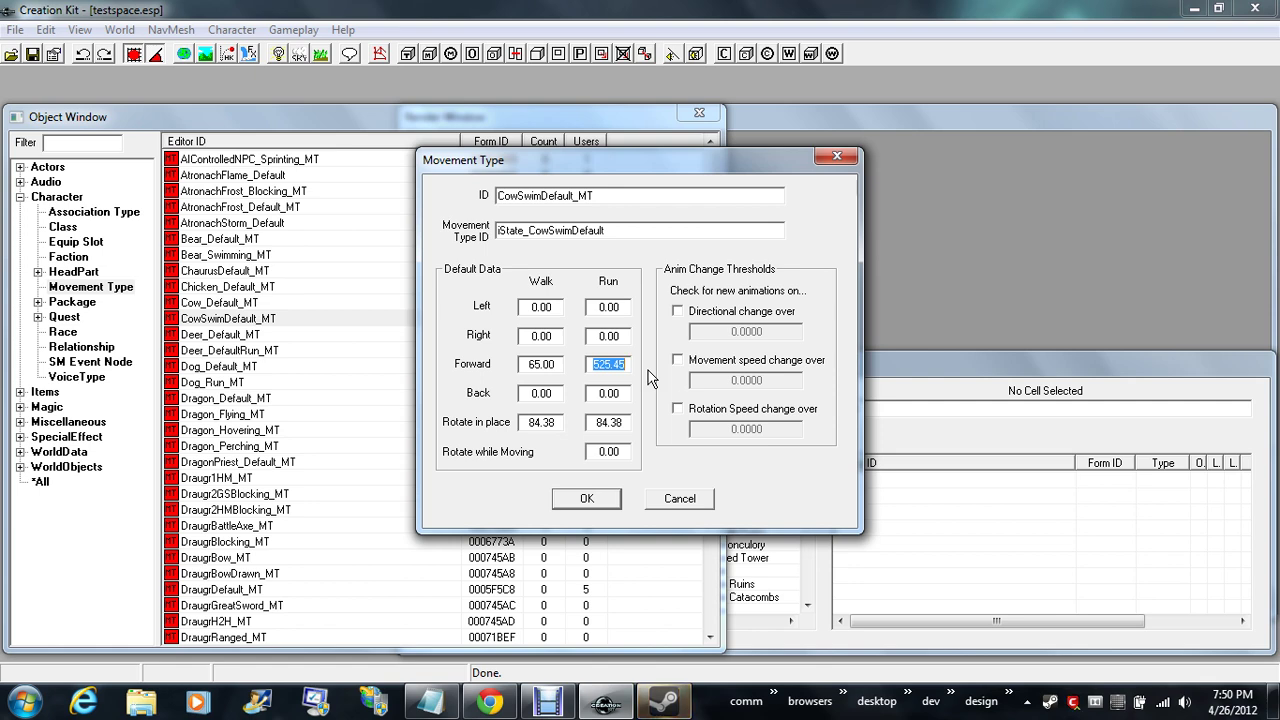
click(661, 500)
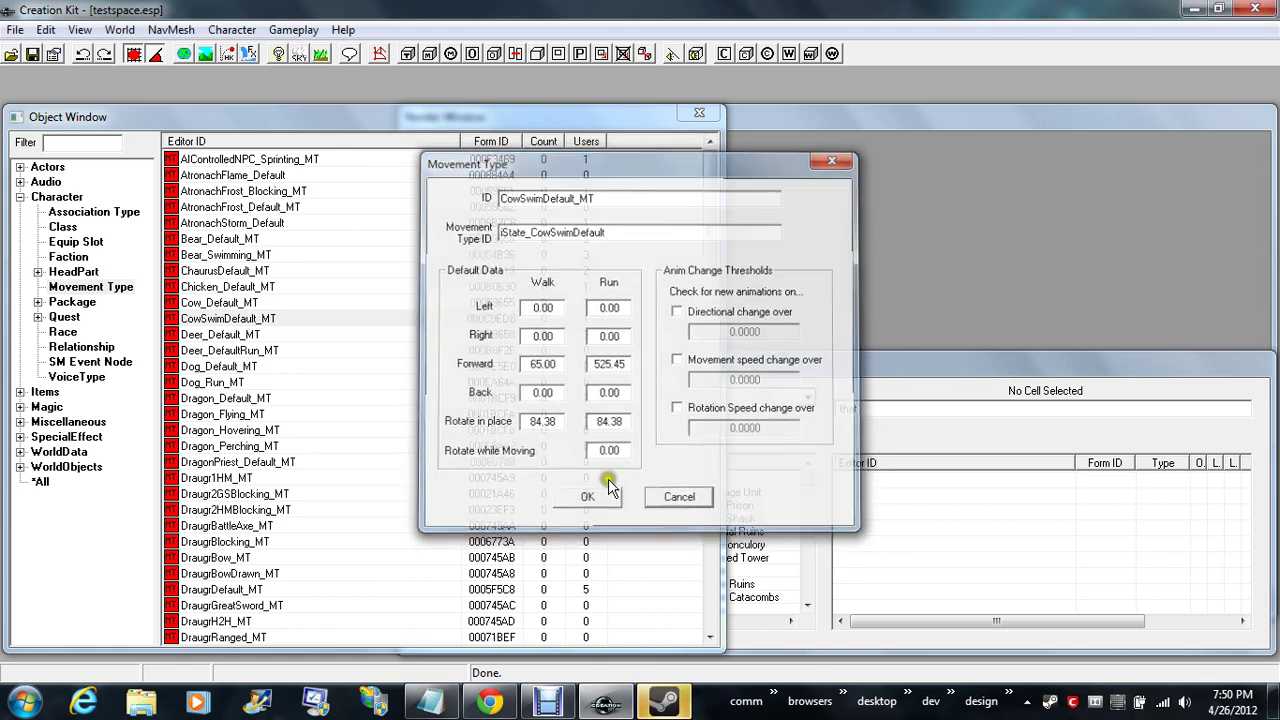
- Inspect the forward speeds of the Cow_Default_MT and Deer_Default_MT movement types, closing each without saving
double_click(231, 303)
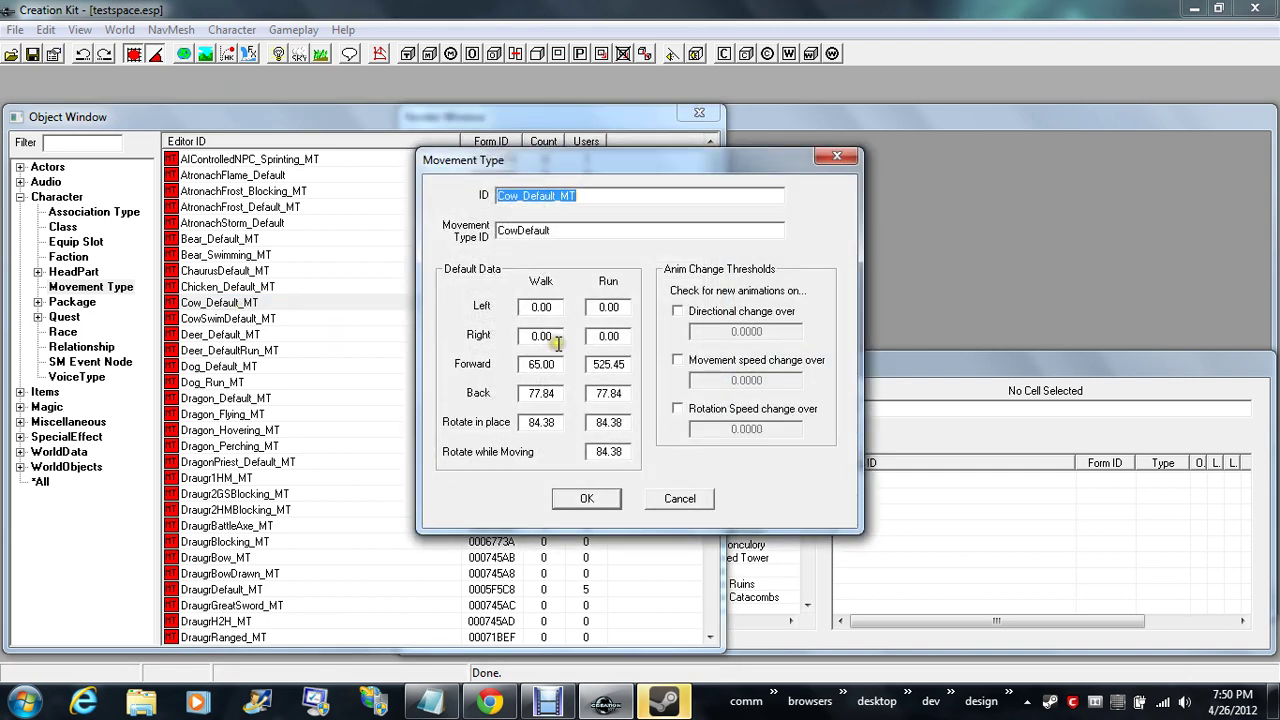
click(519, 366)
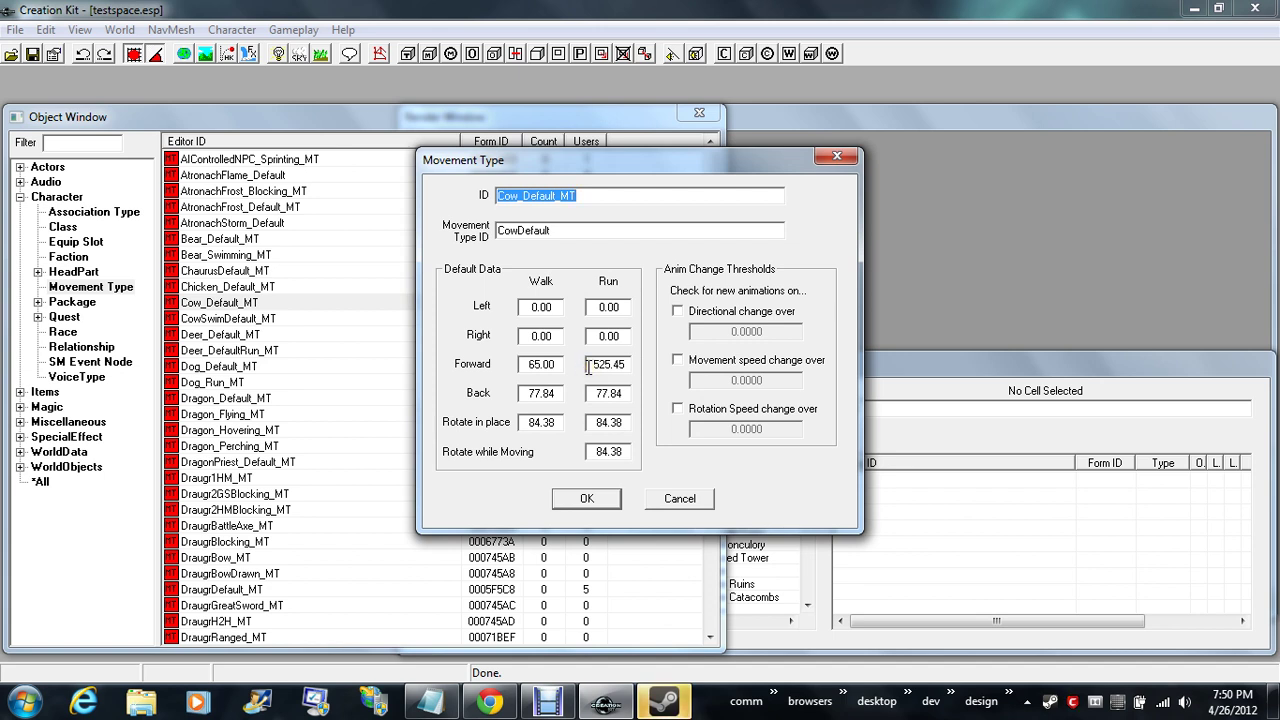
click(679, 499)
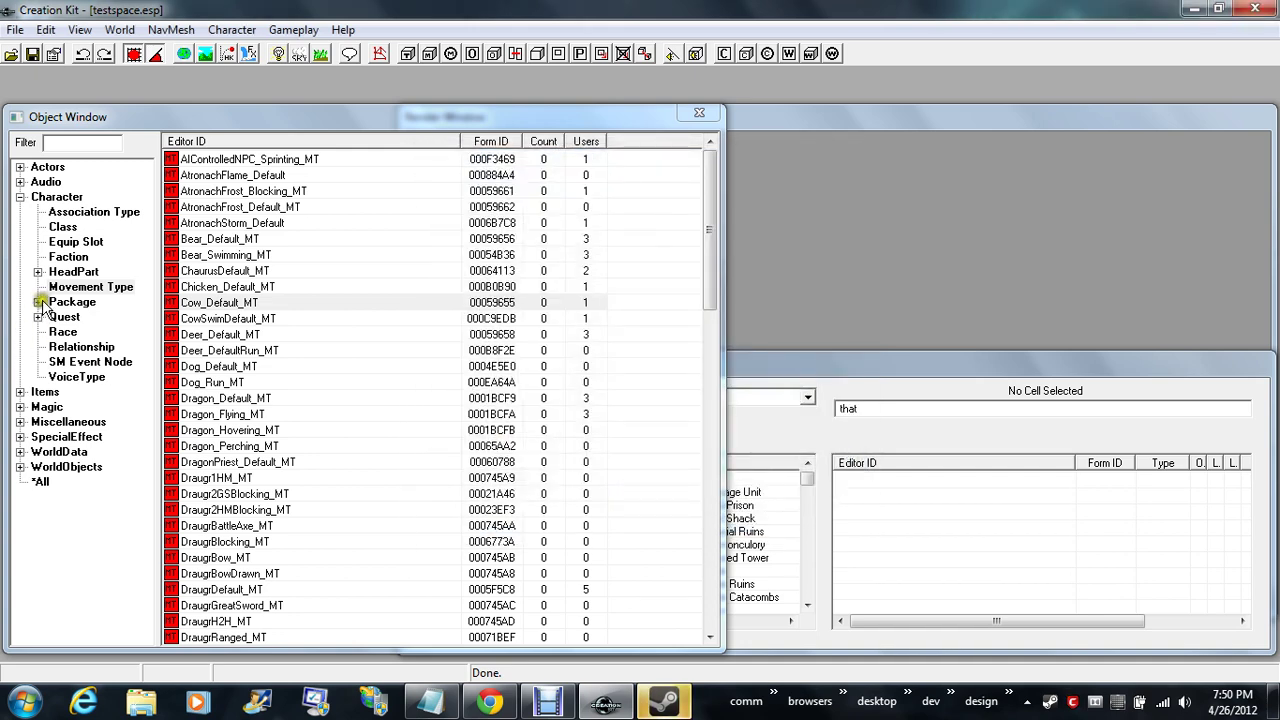
double_click(258, 336)
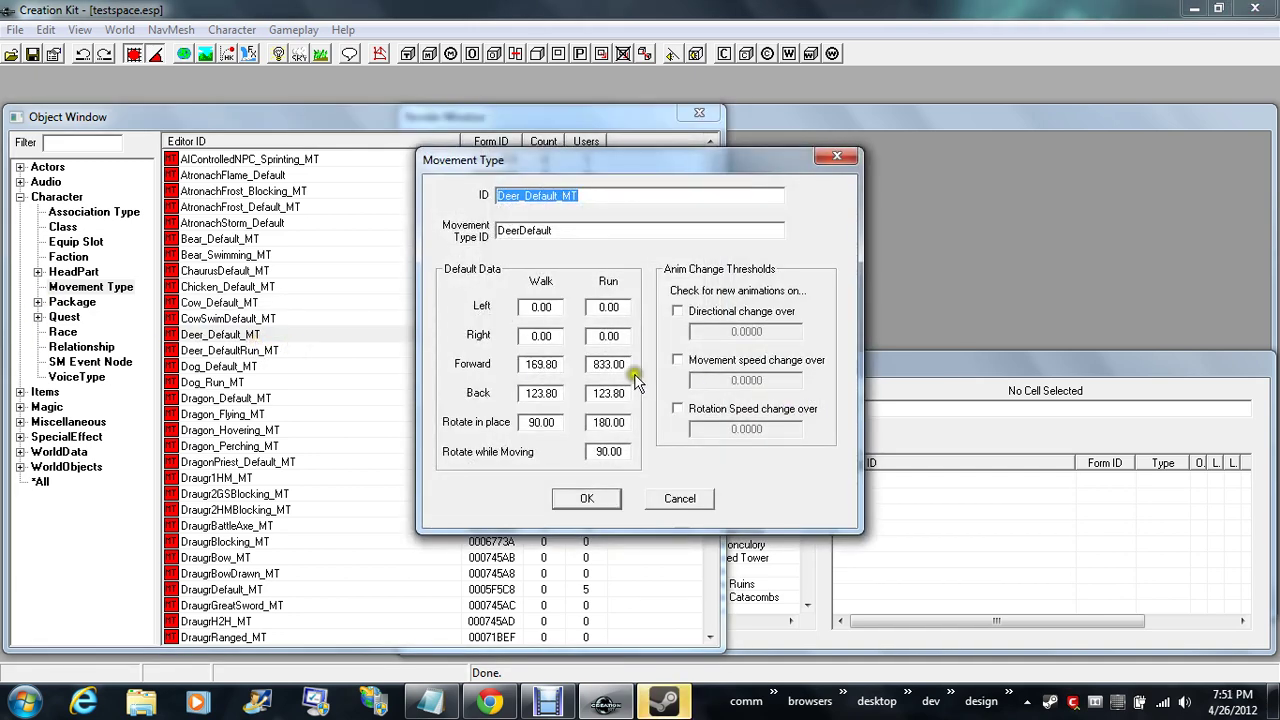
double_click(596, 364)
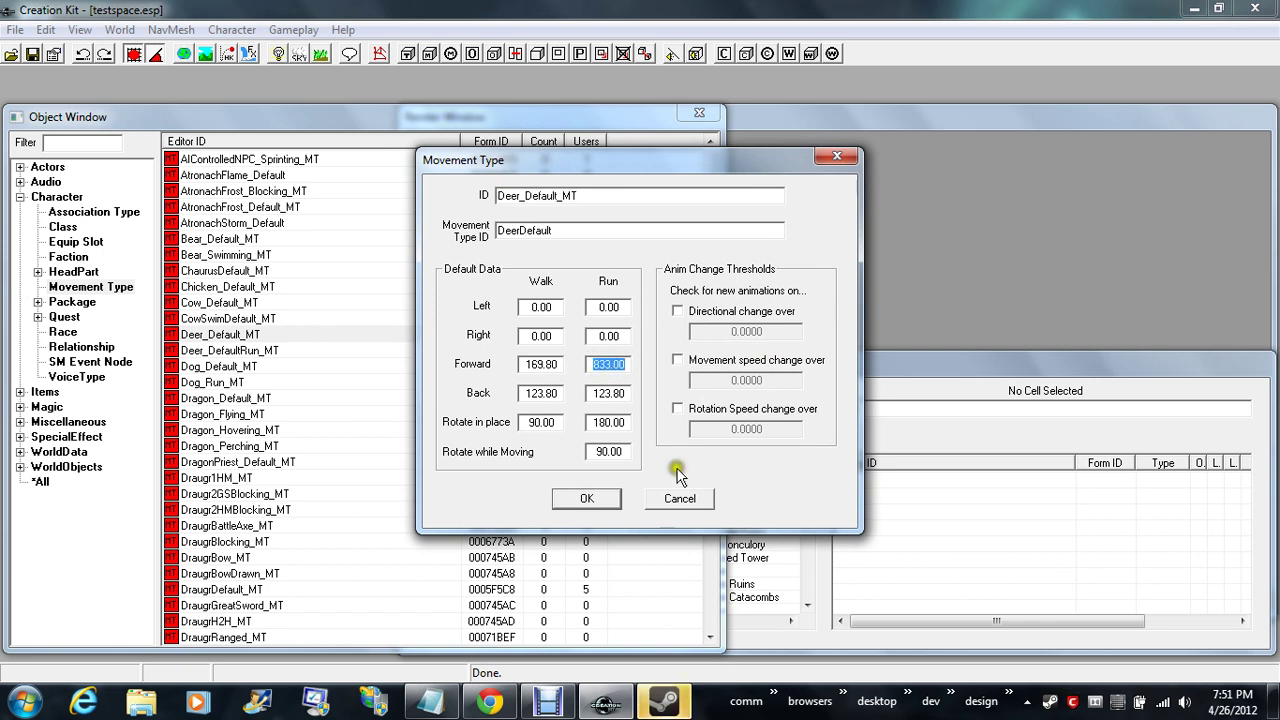
click(679, 504)
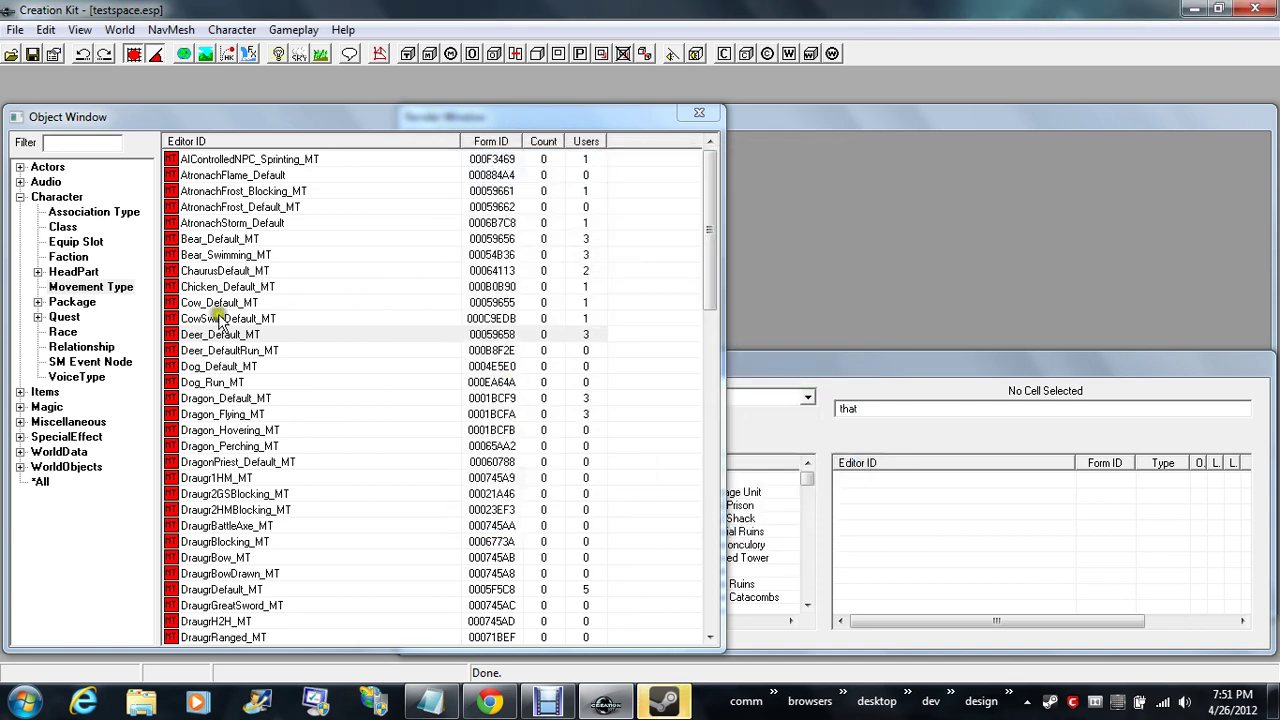
- List the Character category's packages, open the Acquire package and view its available package types
click(37, 301)
click(74, 167)
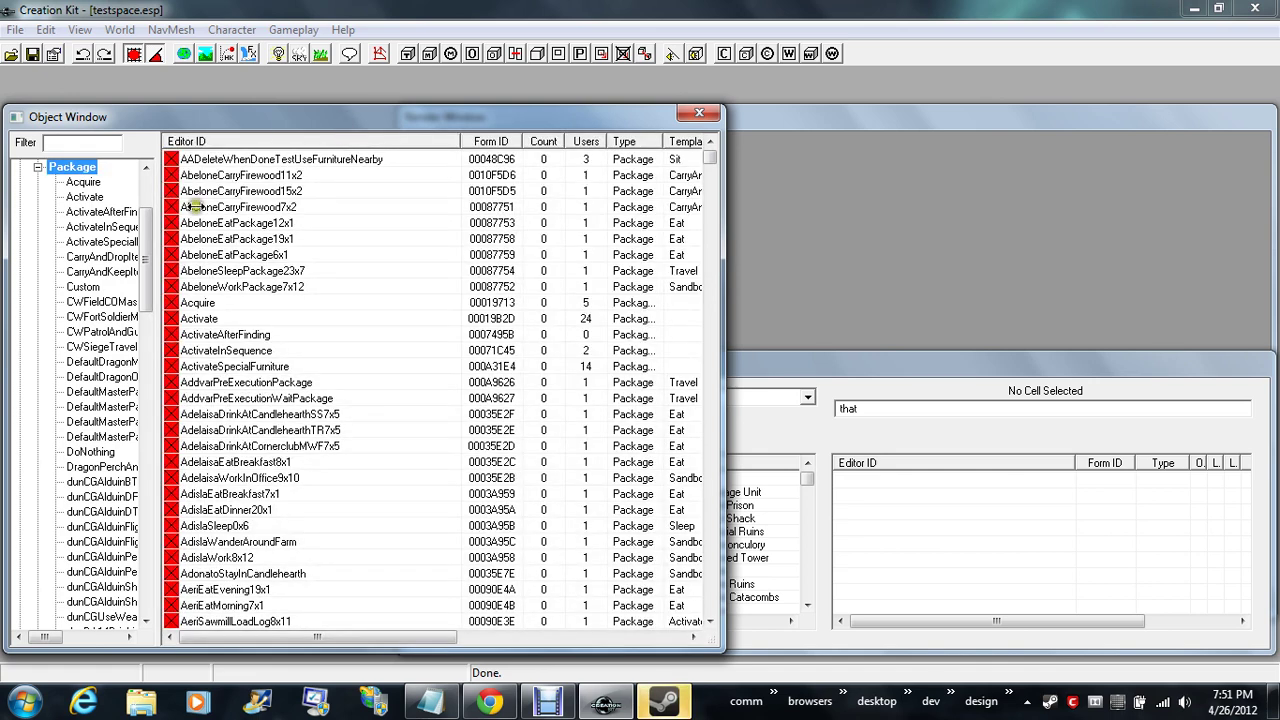
scroll(148, 288, up, 1)
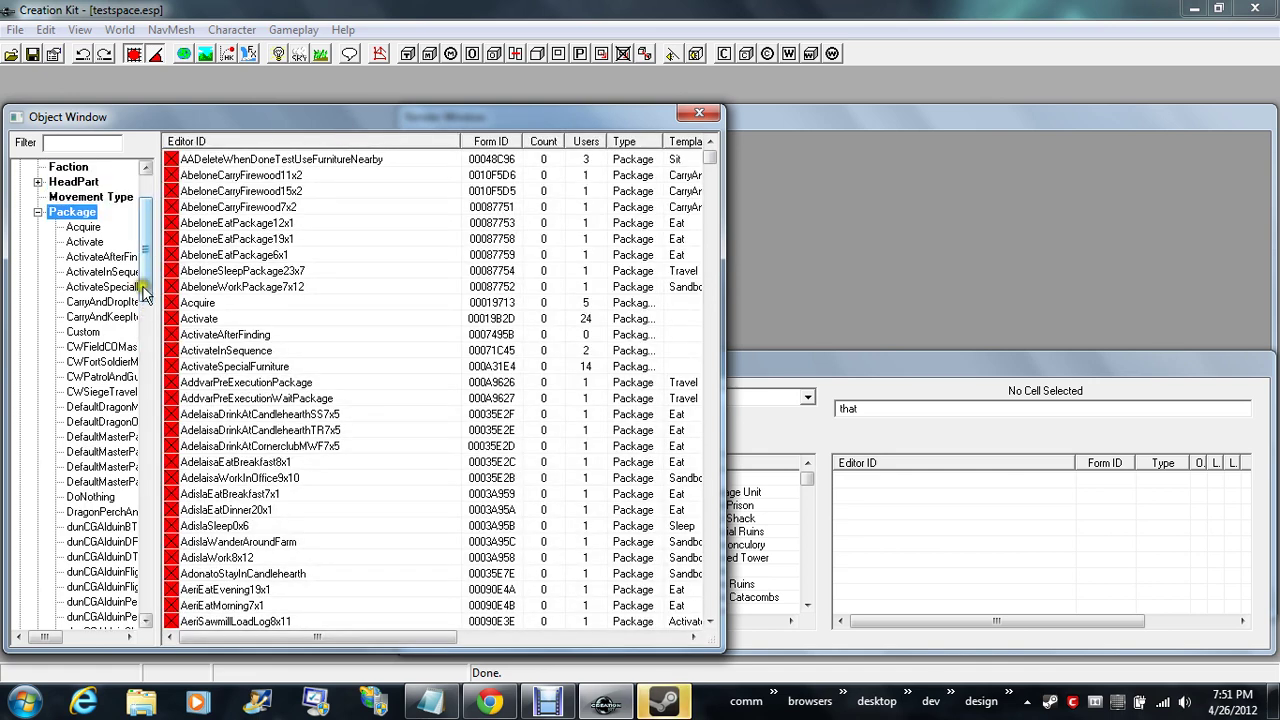
double_click(198, 302)
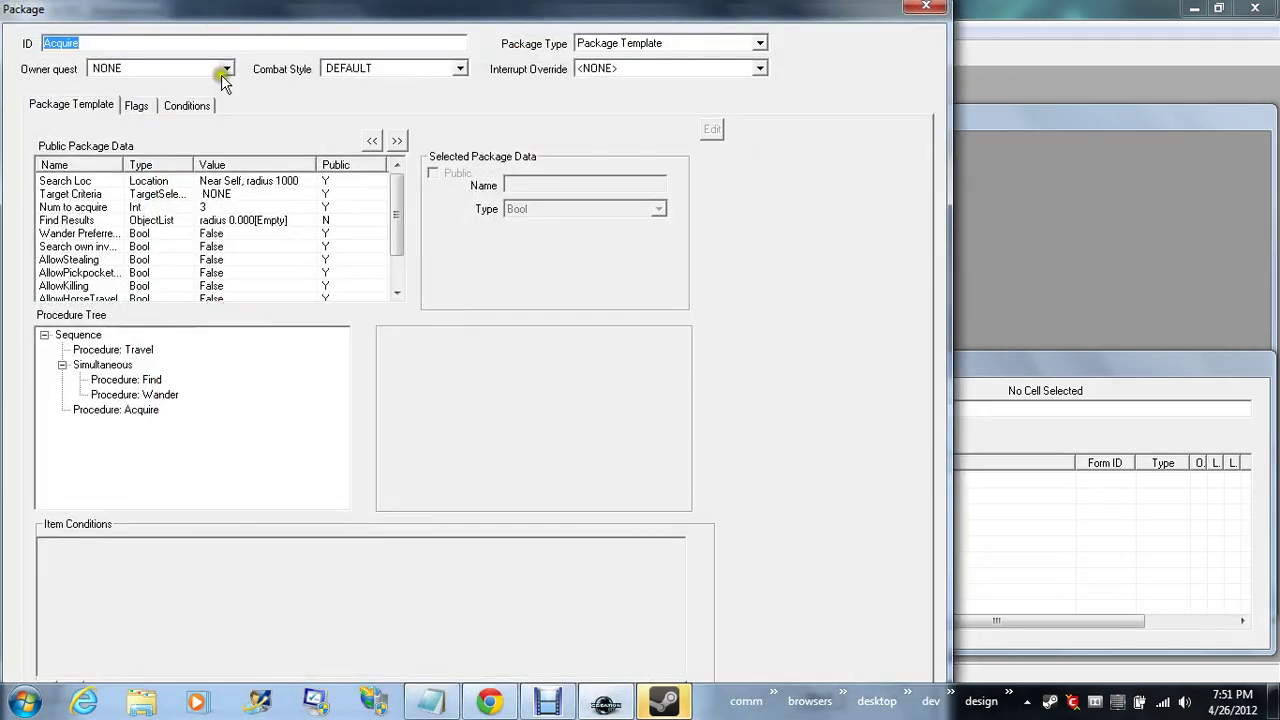
drag(219, 15, 459, 29)
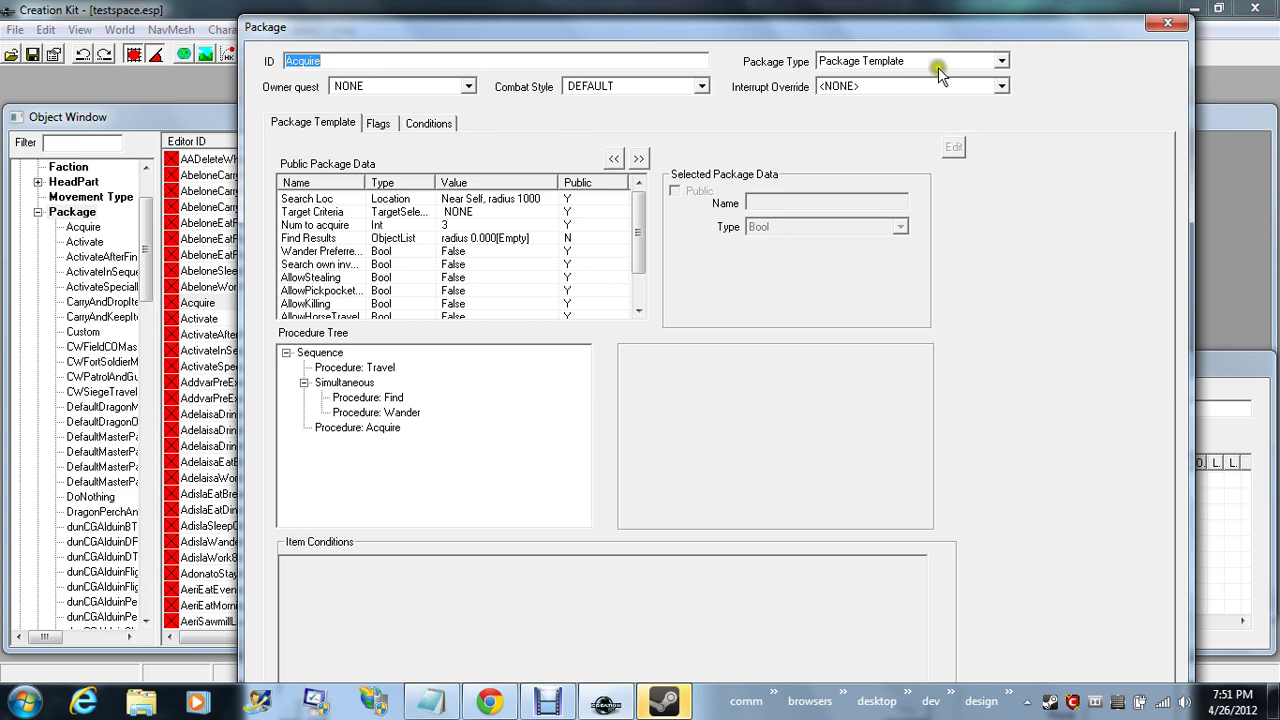
click(1000, 61)
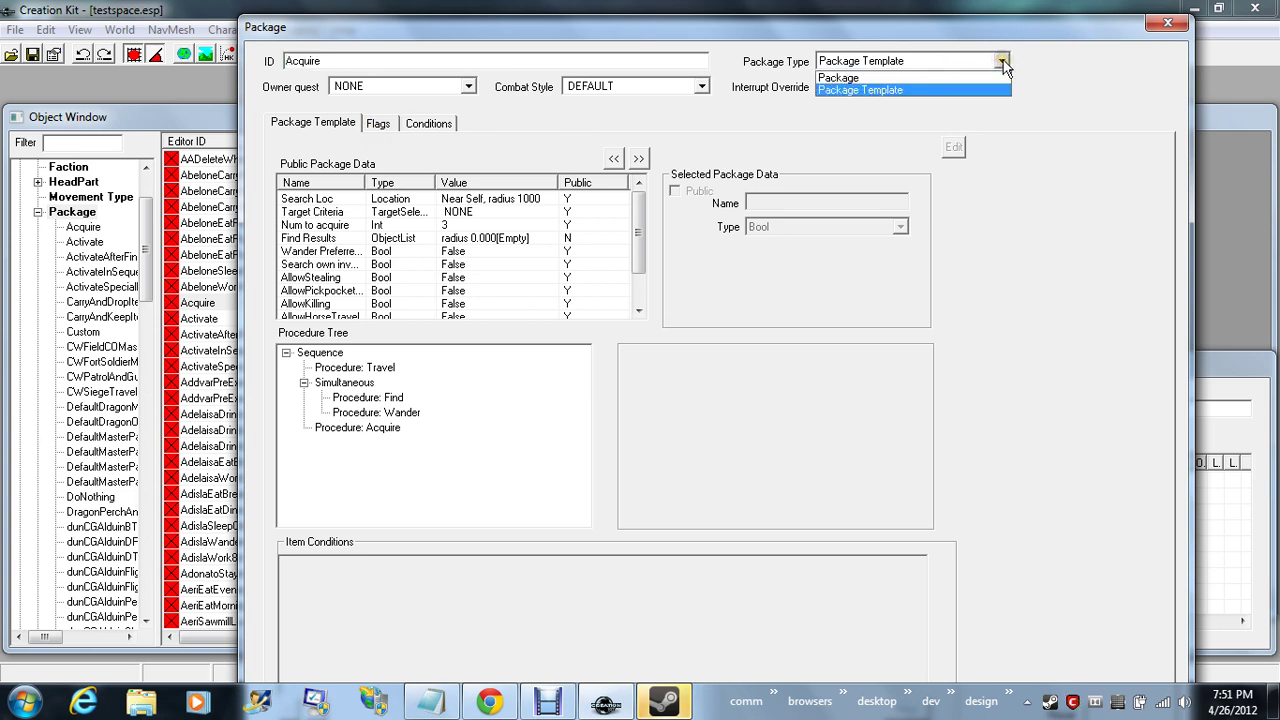
- Look over the Acquire package template's flags and conditions, then return to its public package data
click(1115, 67)
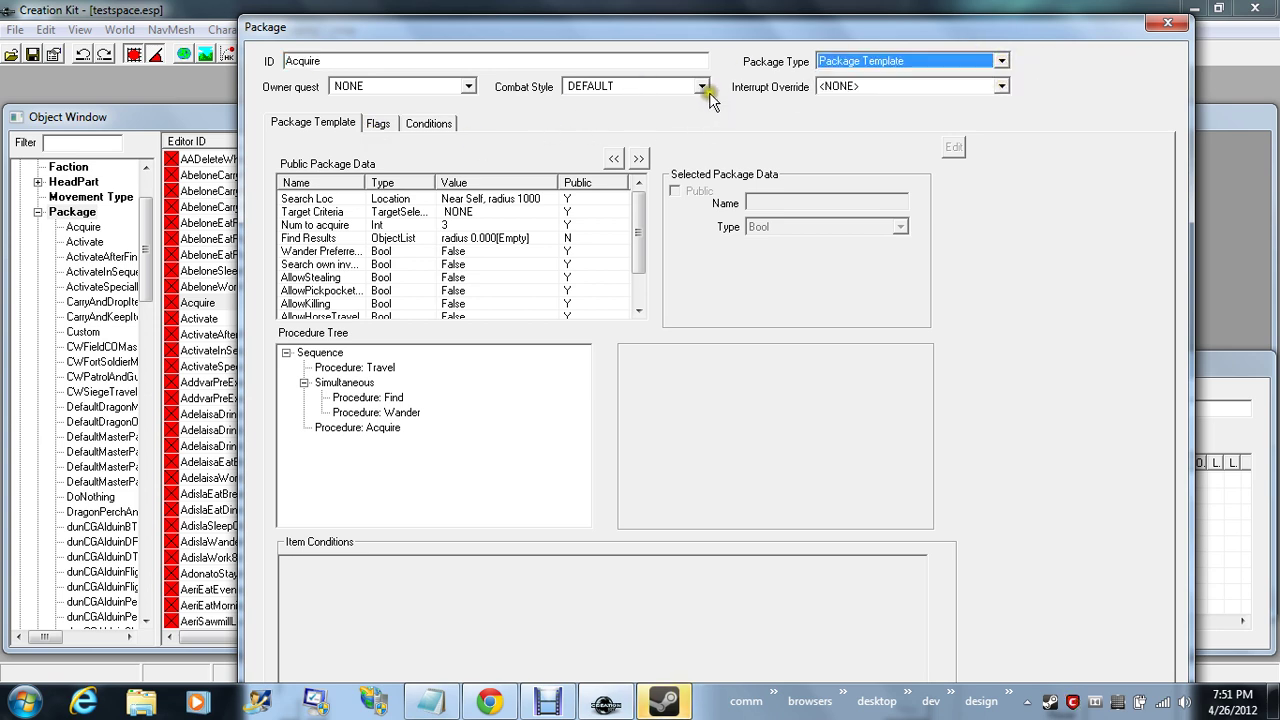
mouse_move(638, 245)
mouse_down()
mouse_move(633, 287)
mouse_move(636, 227)
mouse_up()
click(390, 127)
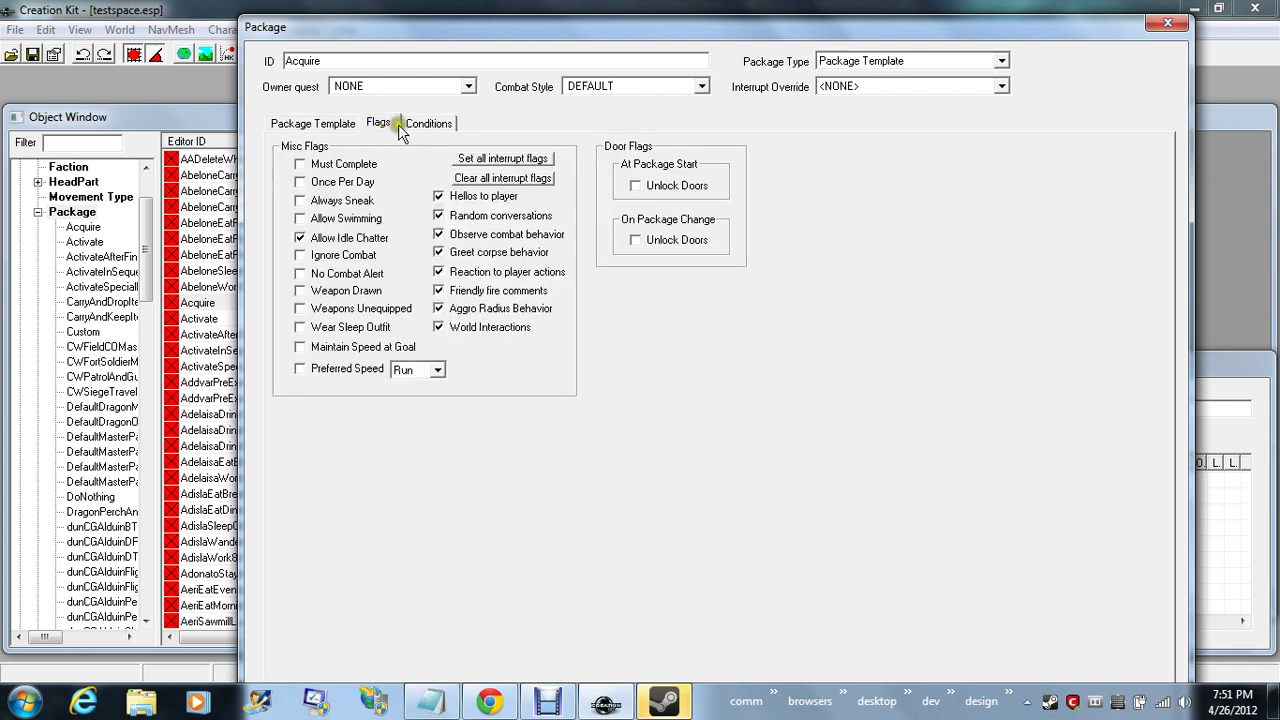
click(424, 126)
click(306, 122)
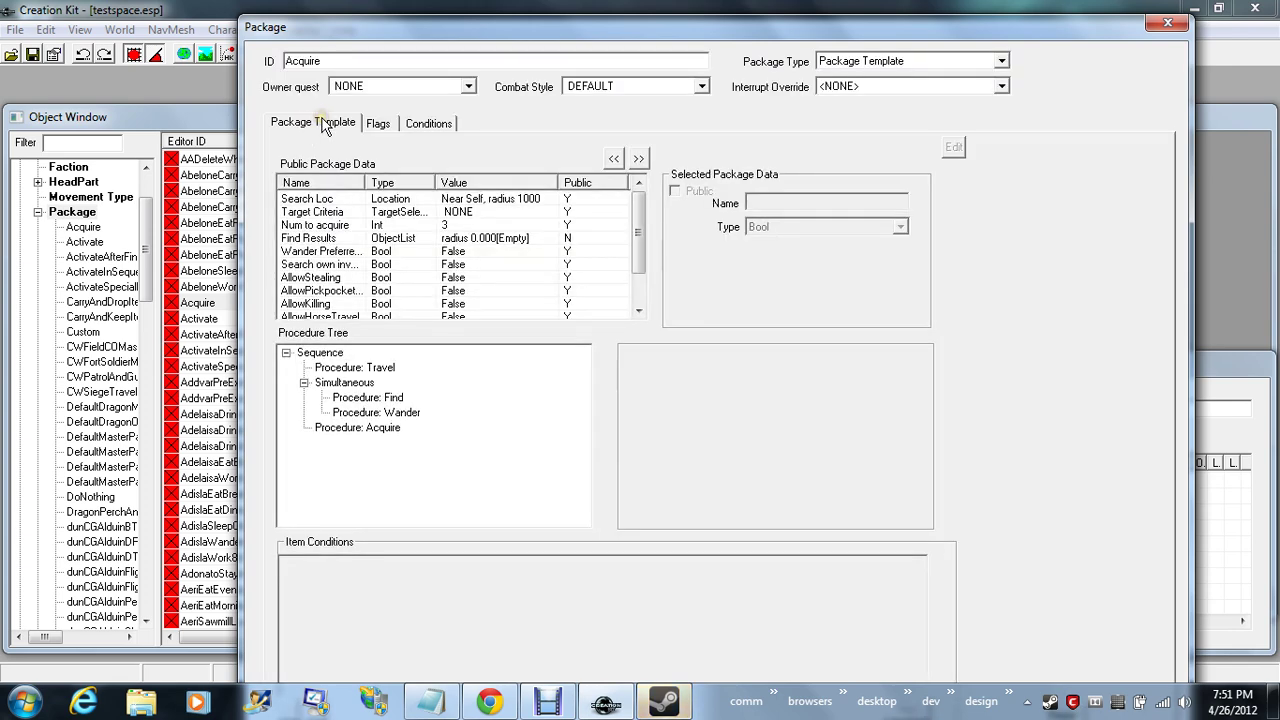
- Inspect the Search Loc and Target Criteria entries and adjust the package data columns so names and types are fully readable
click(340, 199)
click(335, 213)
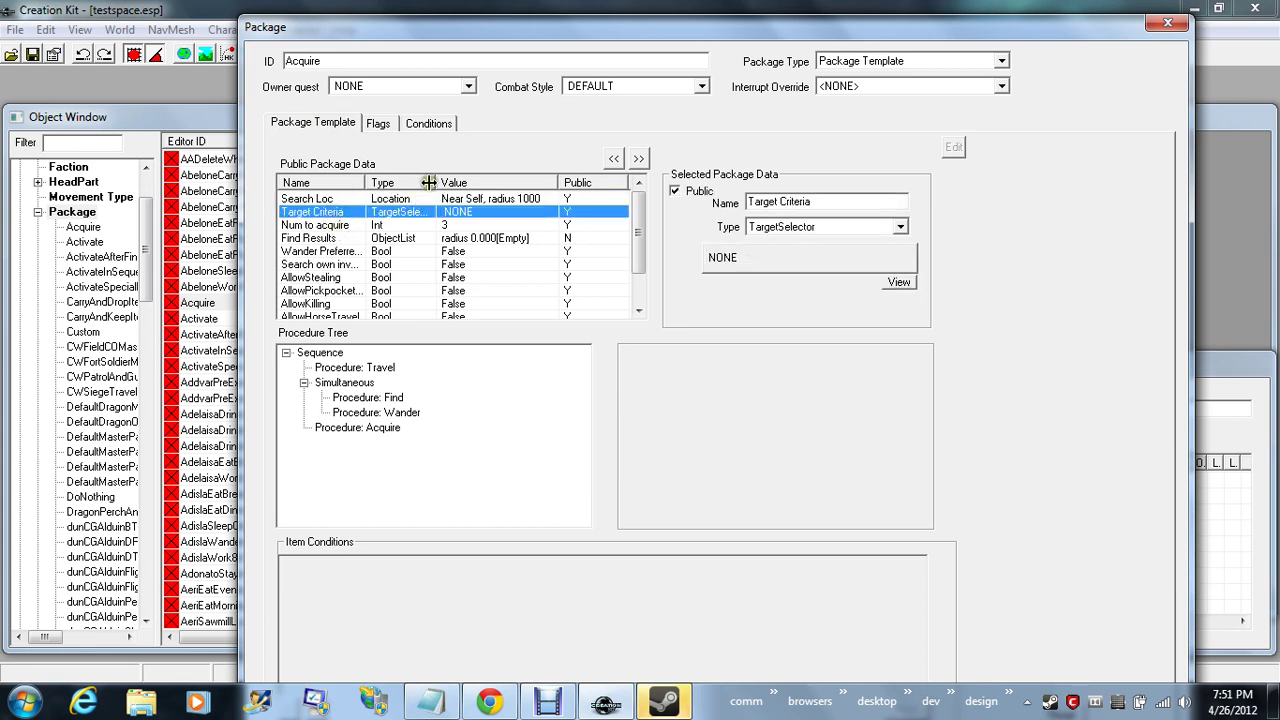
drag(436, 182, 442, 182)
drag(388, 311, 578, 283)
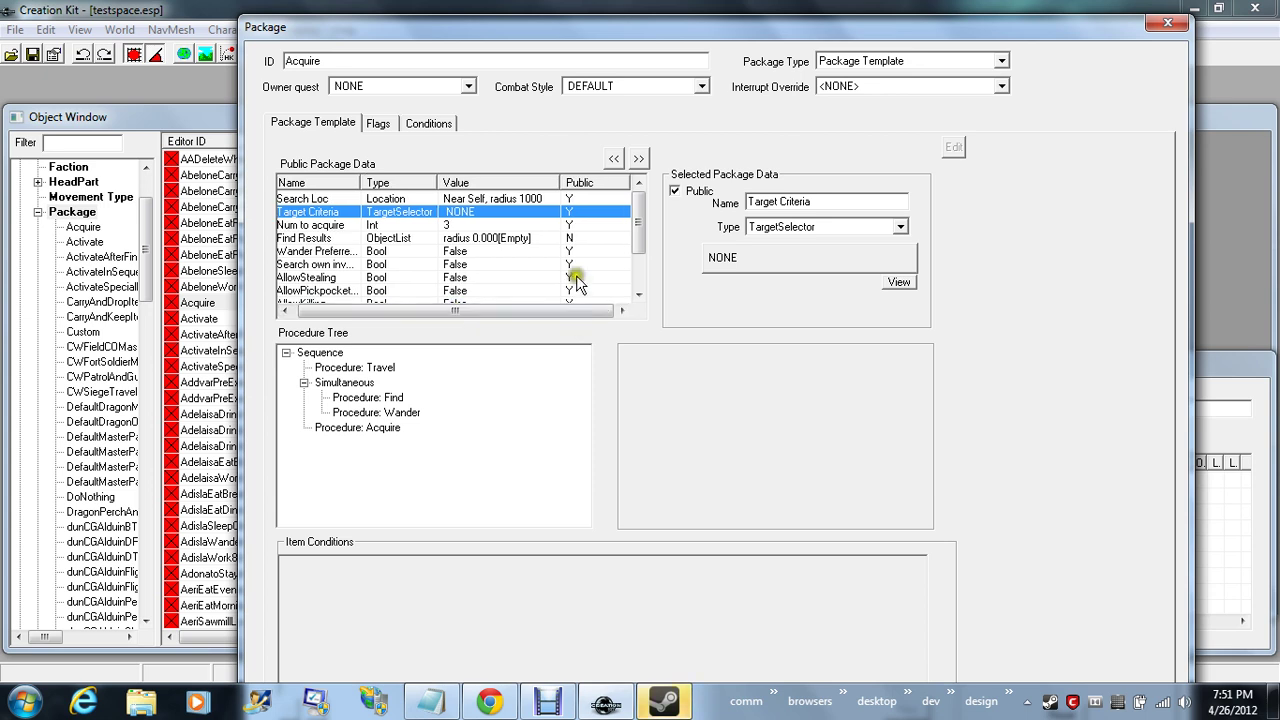
drag(553, 186, 543, 186)
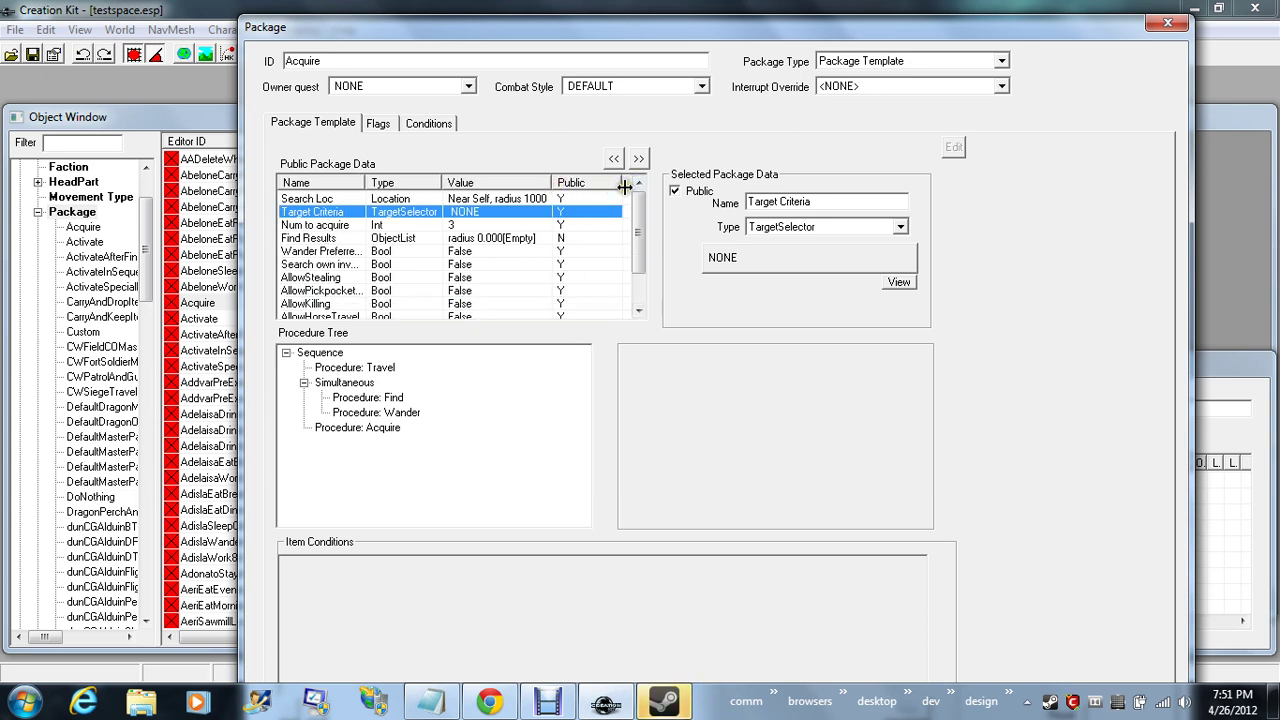
drag(640, 227, 637, 290)
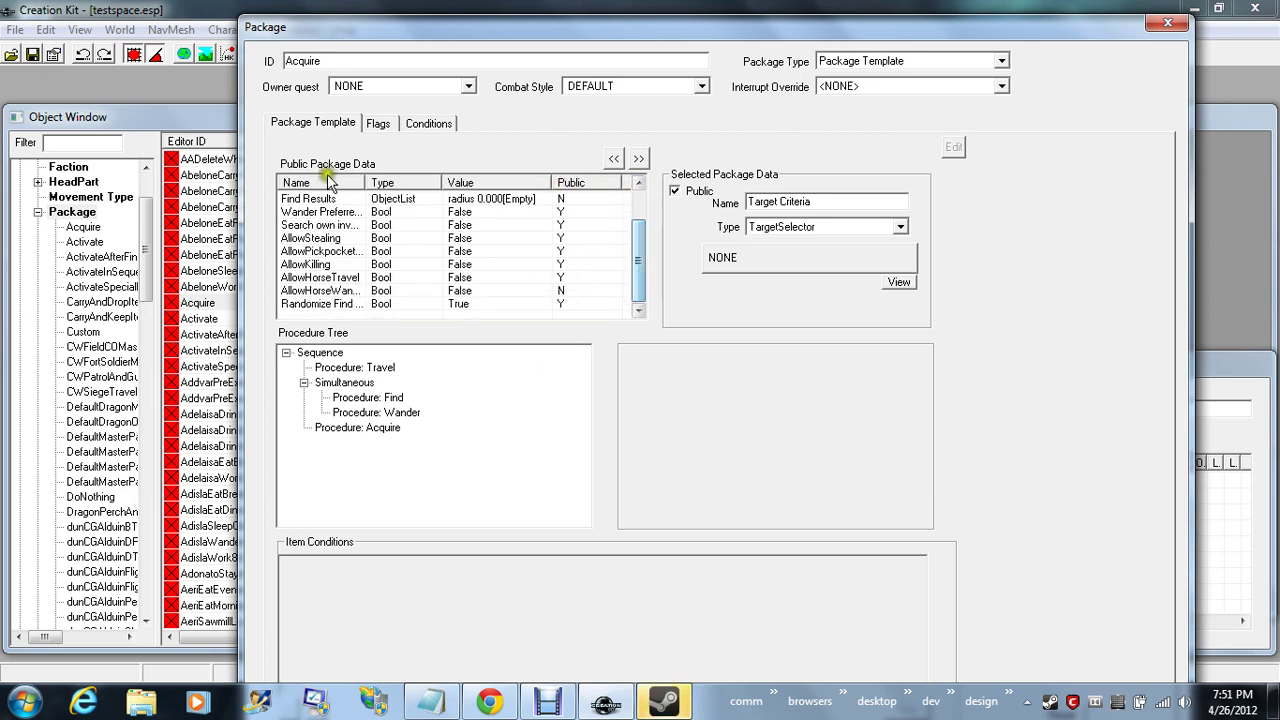
double_click(365, 182)
- Inspect the AllowPickpocketing, AllowKilling, AllowHorseTravel, AllowHorseWander and Randomize Find List entries of the Acquire template
click(321, 256)
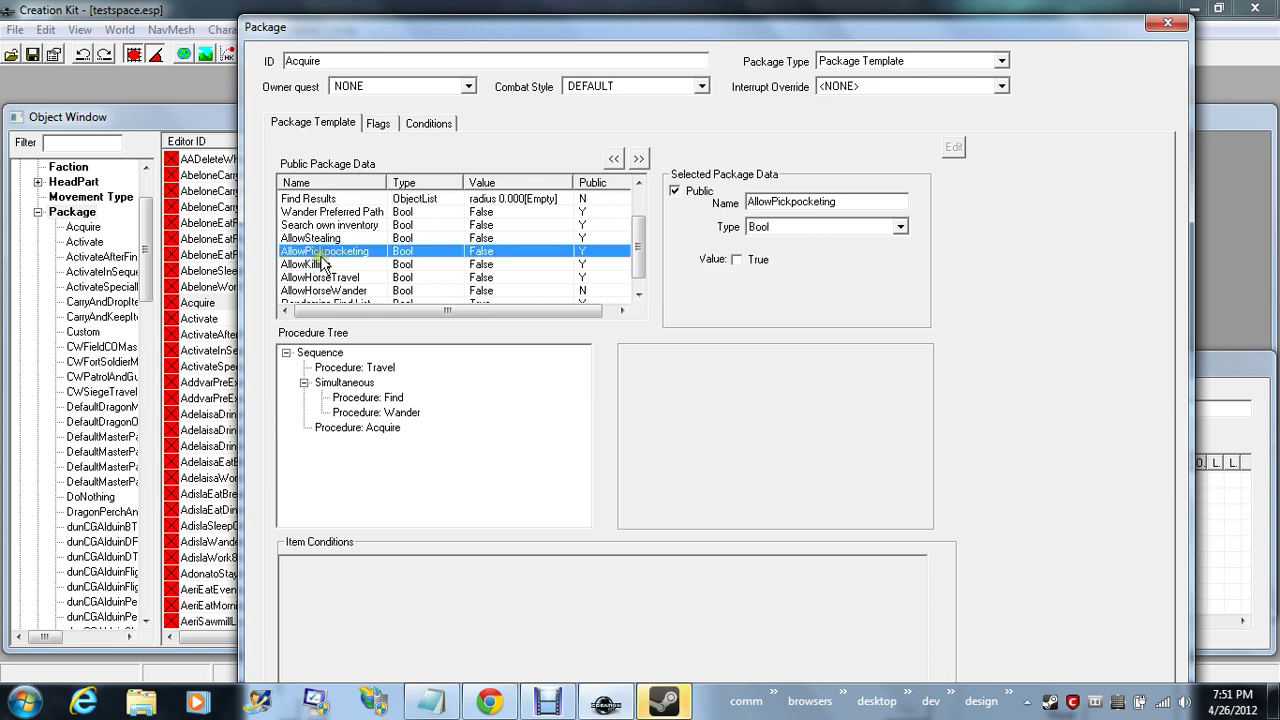
click(322, 264)
click(323, 277)
click(325, 290)
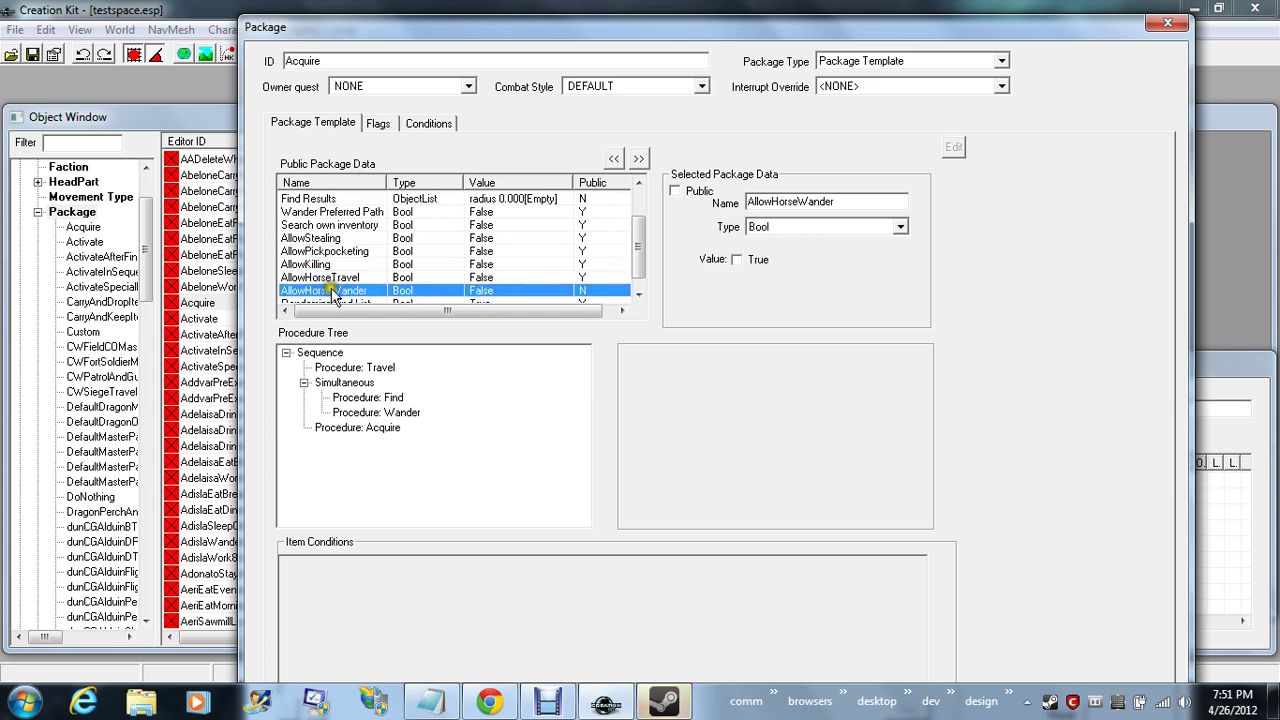
scroll(635, 243, down, 1)
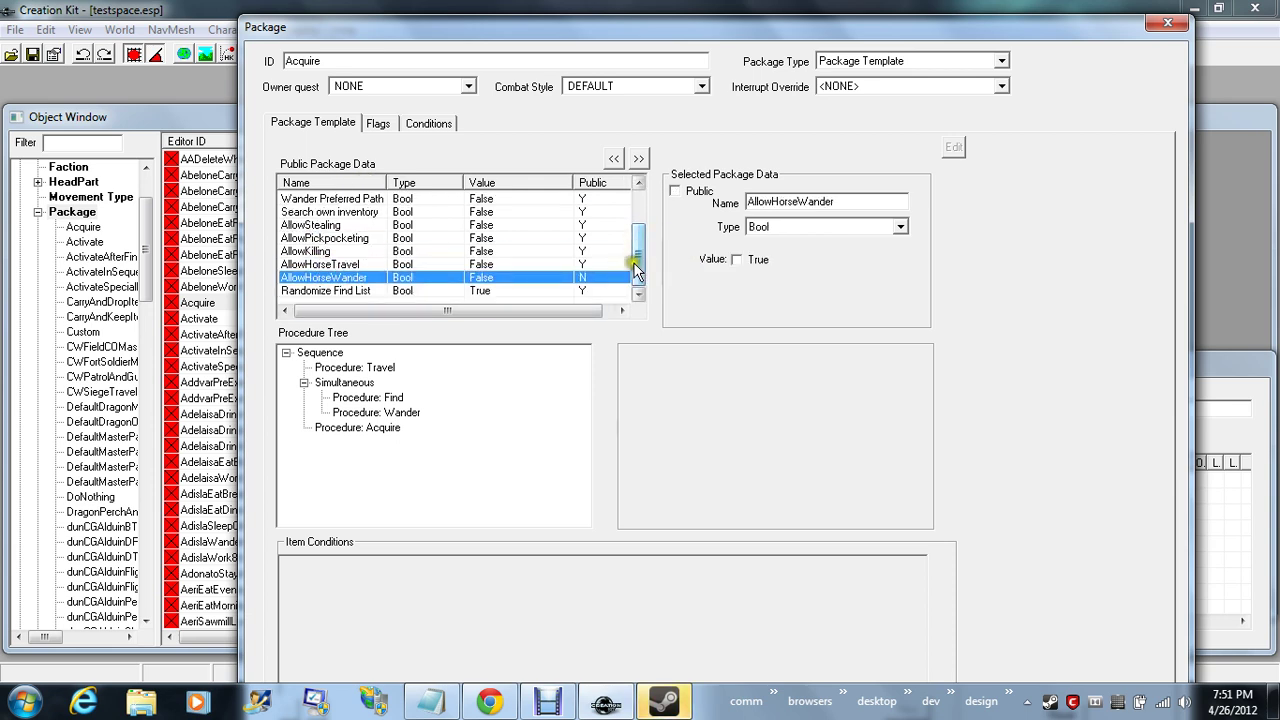
click(301, 292)
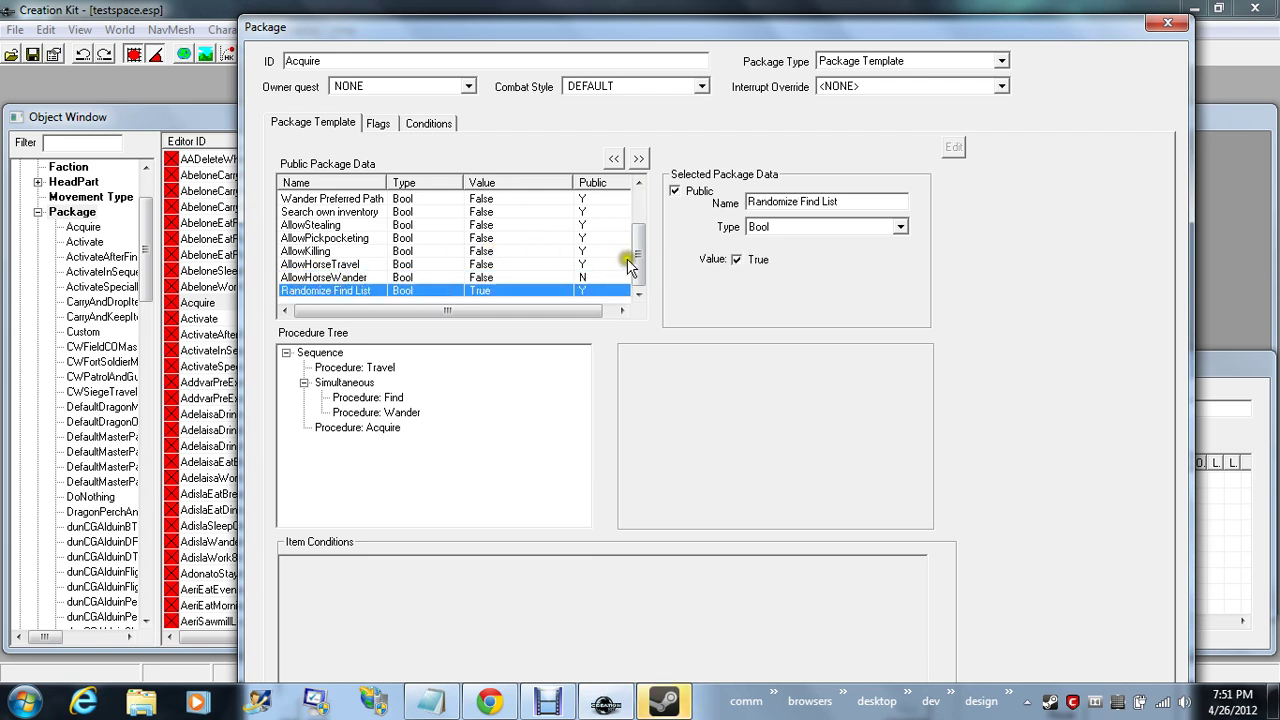
drag(636, 262, 637, 205)
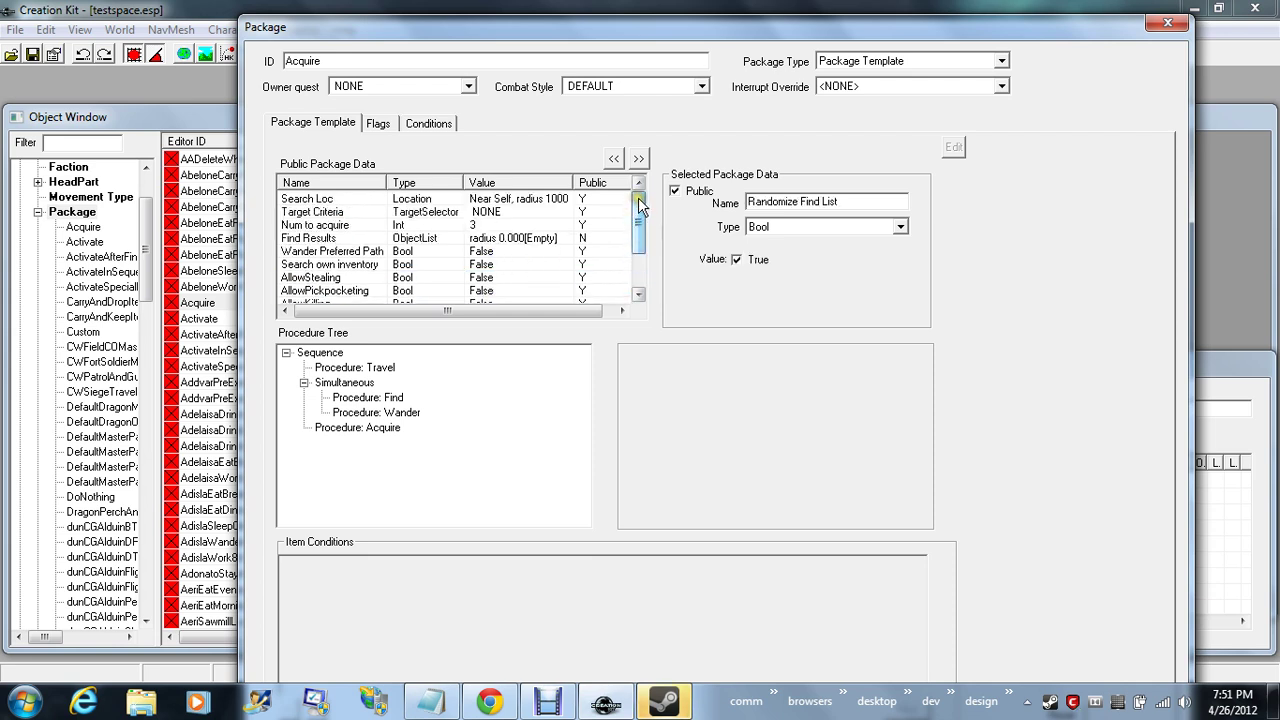
- Review the Acquire template's flags and conditions, and view the options for a new condition item without adding one
click(381, 127)
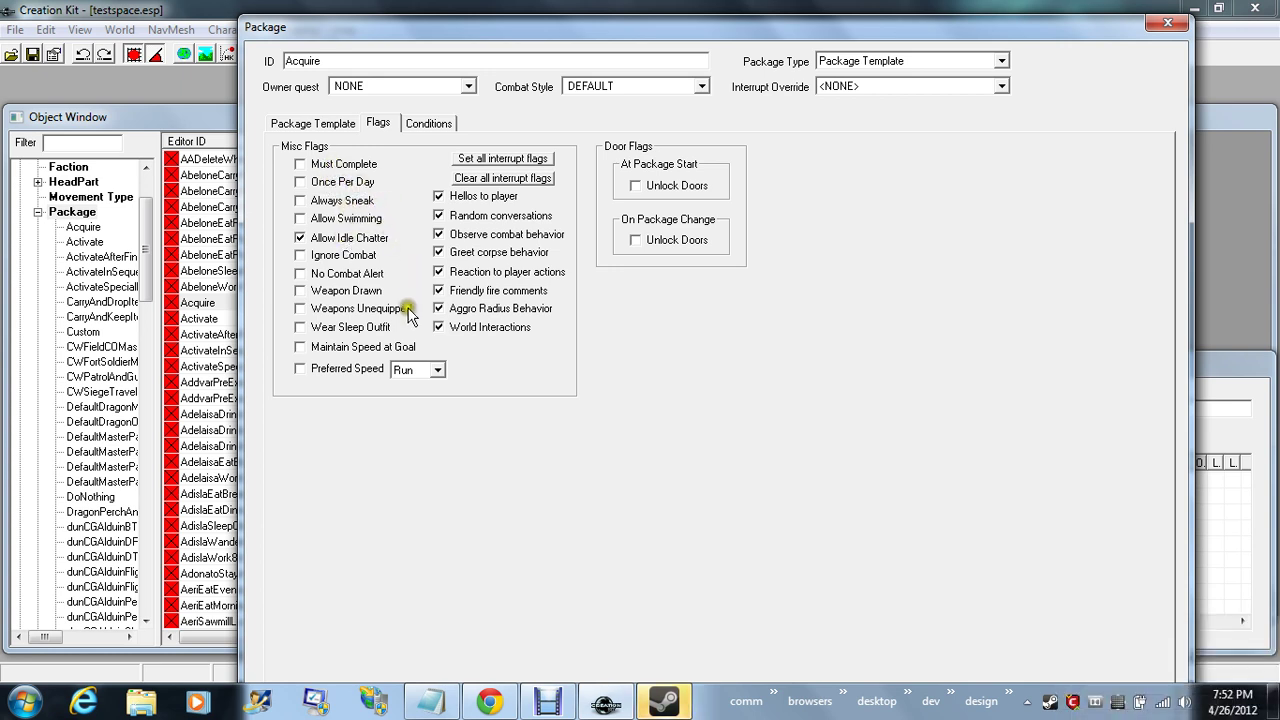
click(428, 123)
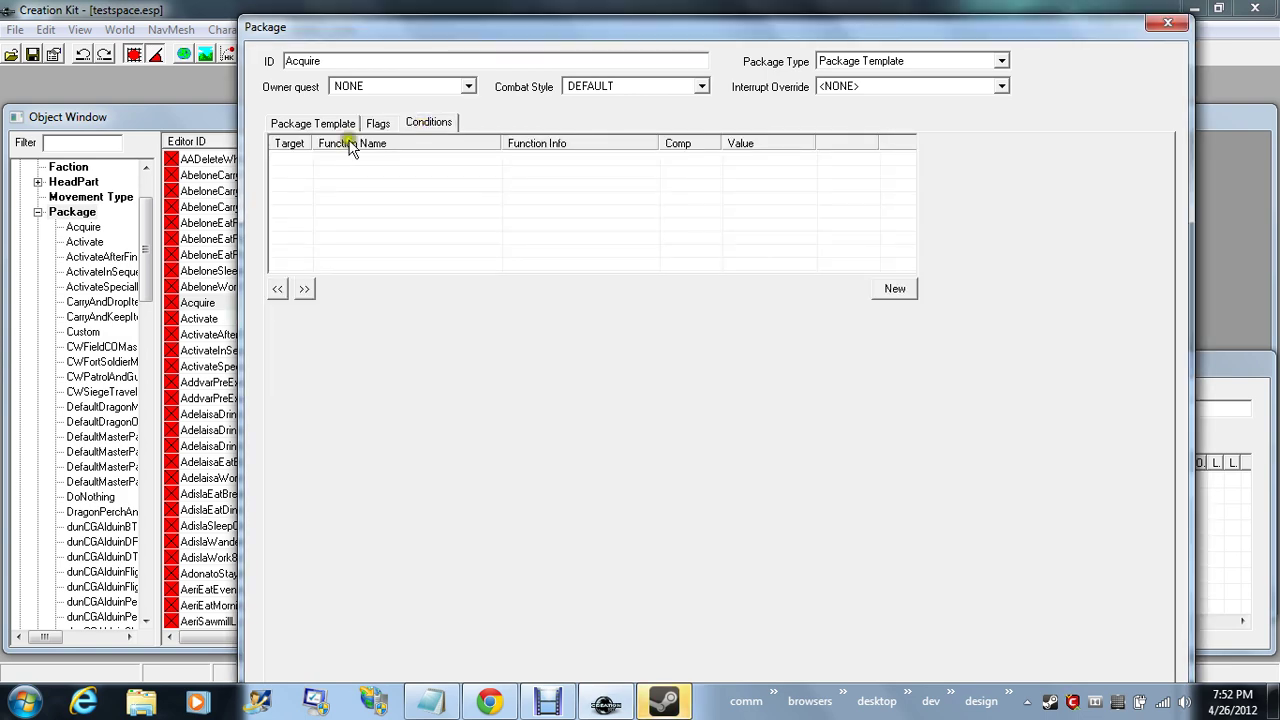
right_click(391, 206)
click(414, 209)
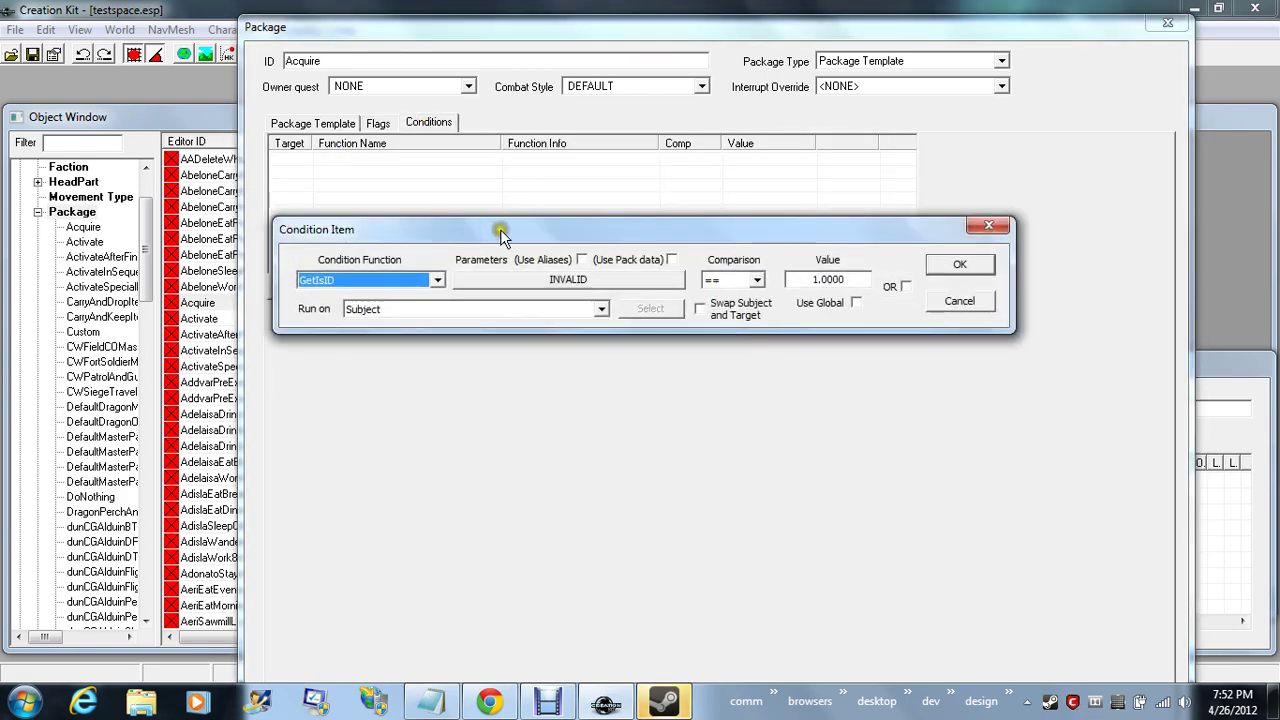
click(960, 302)
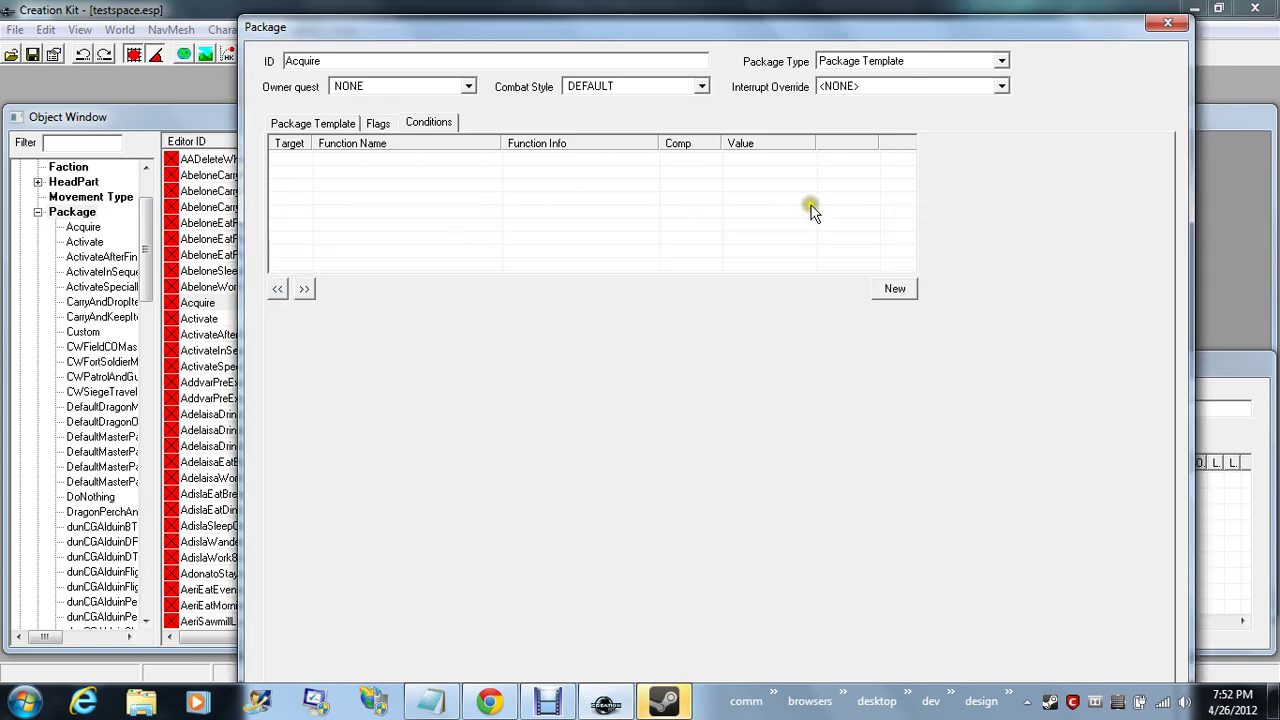
- View the combat styles available to the Acquire template and close it
click(702, 86)
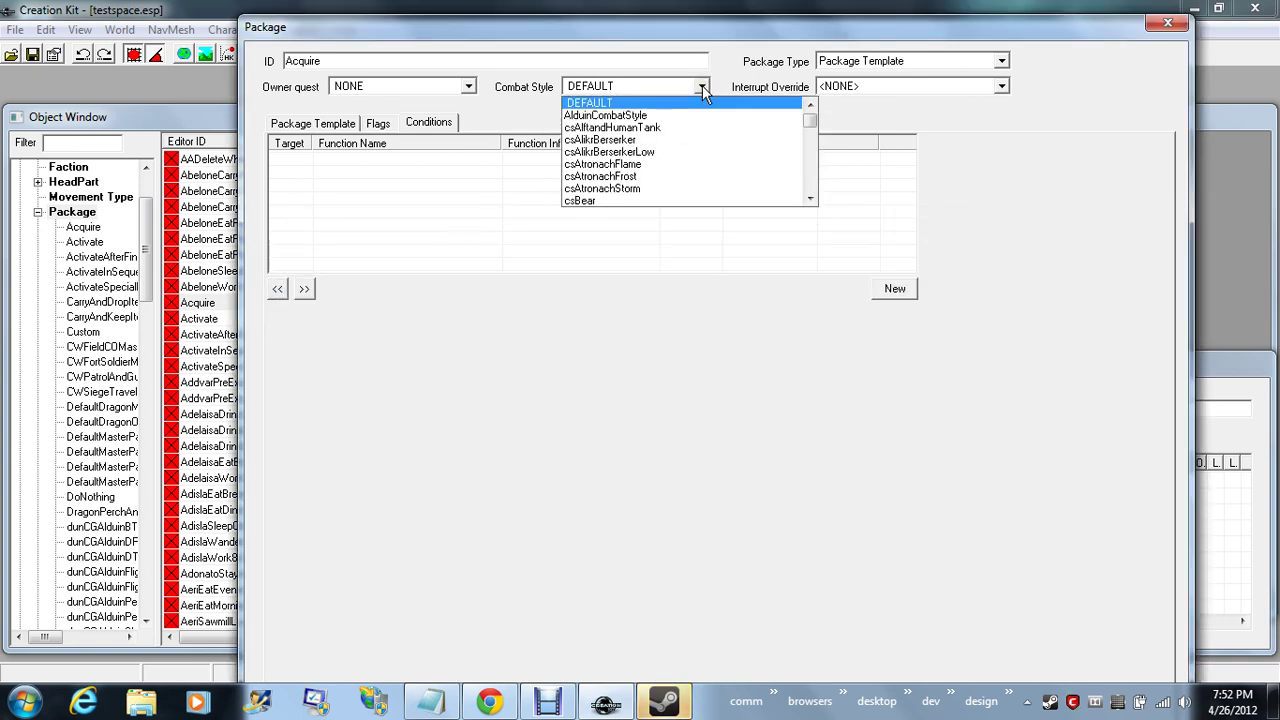
click(995, 153)
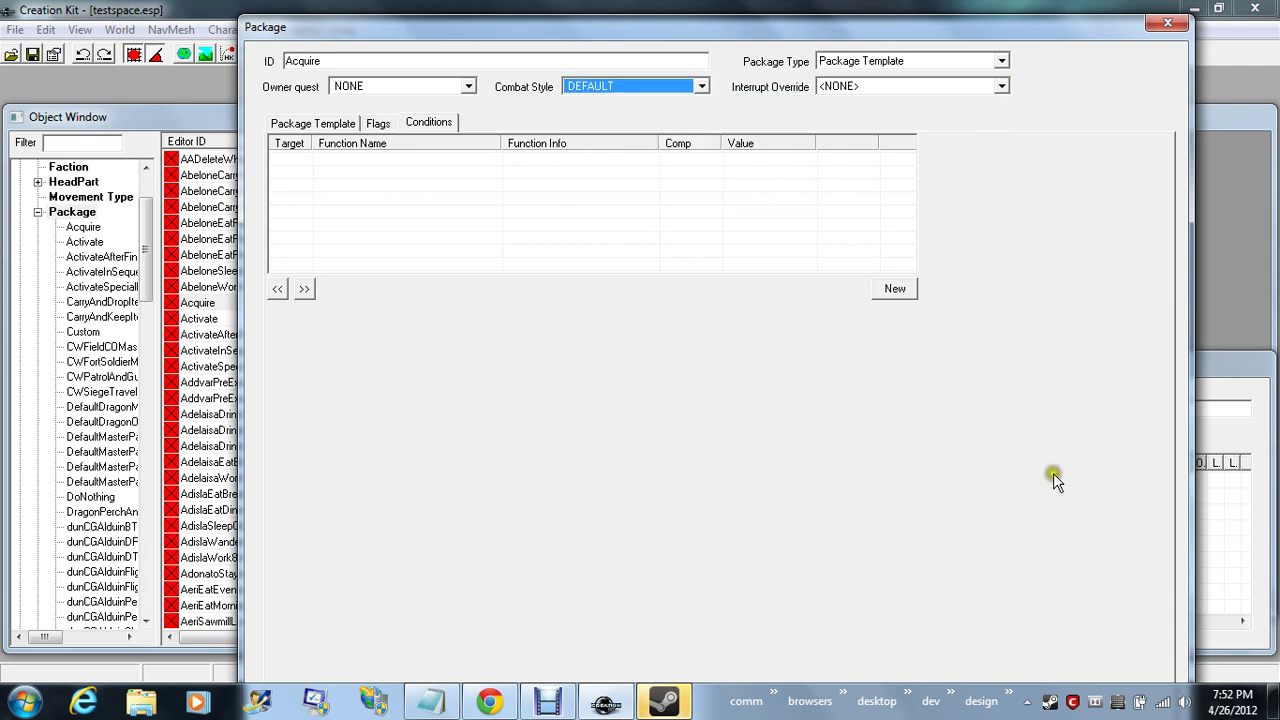
click(1163, 25)
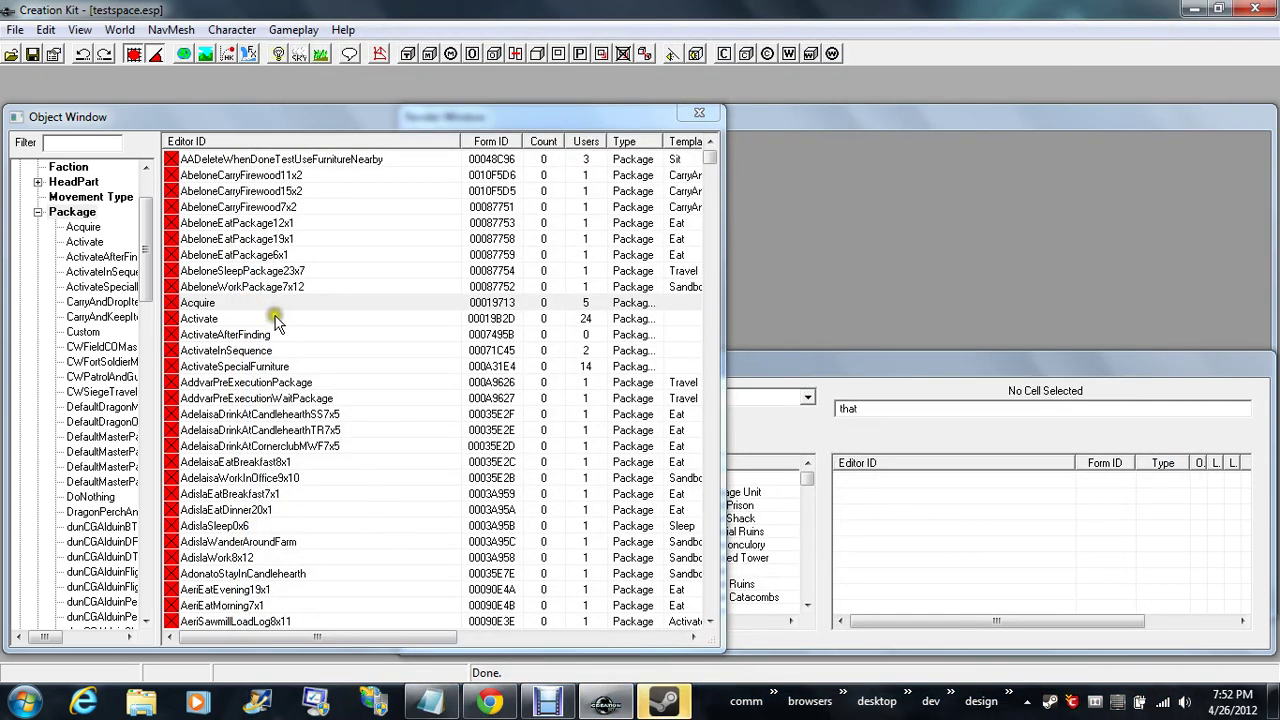
- Open the Activate package template, view the actions available for its public package data, and close it
double_click(200, 318)
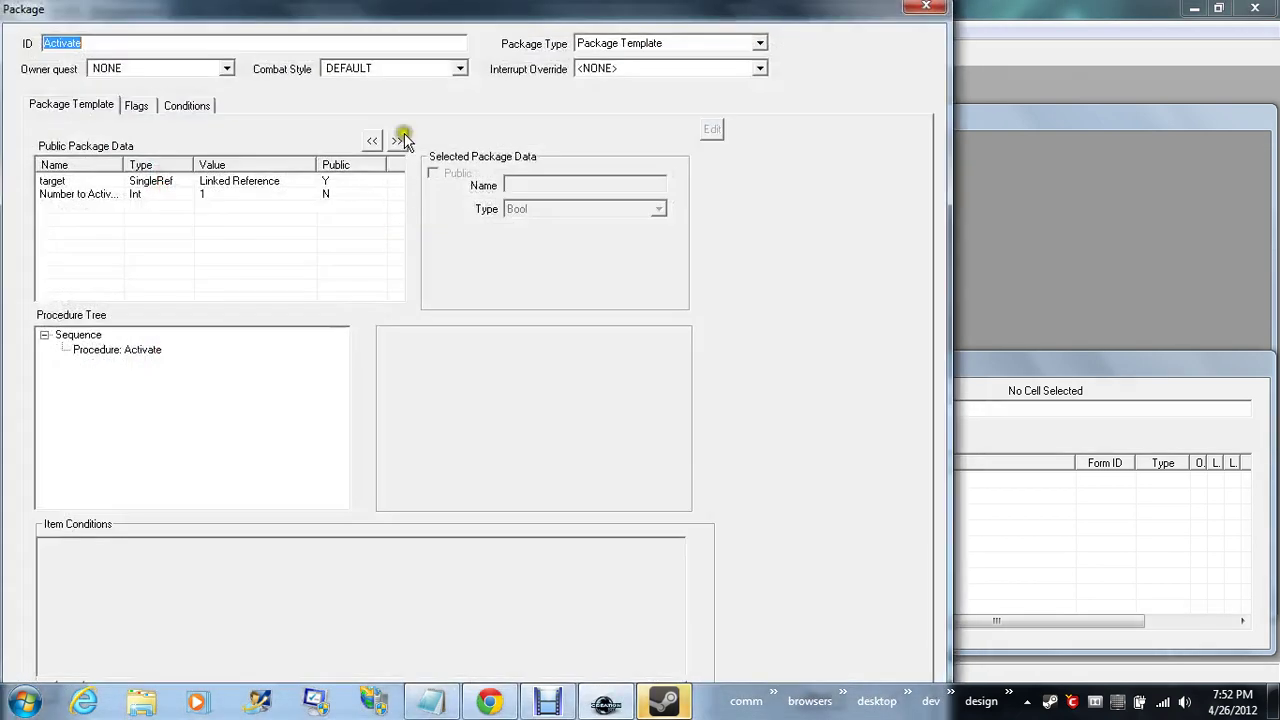
right_click(75, 211)
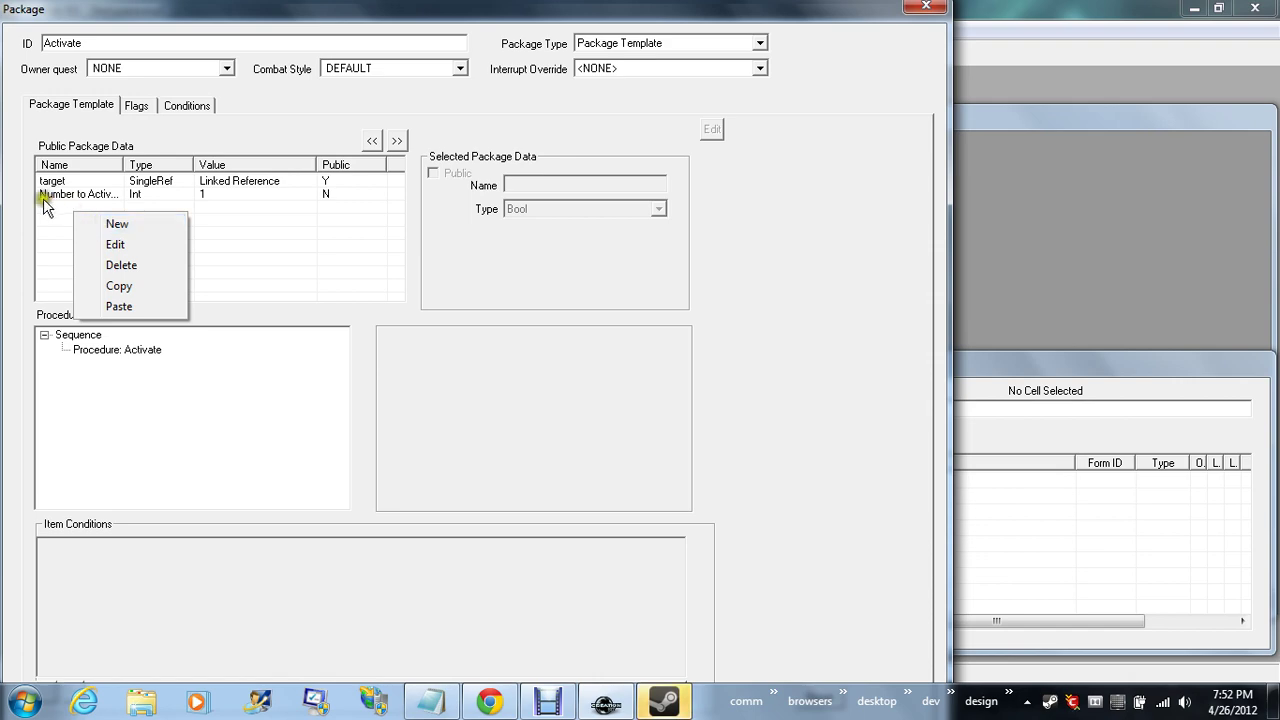
click(339, 288)
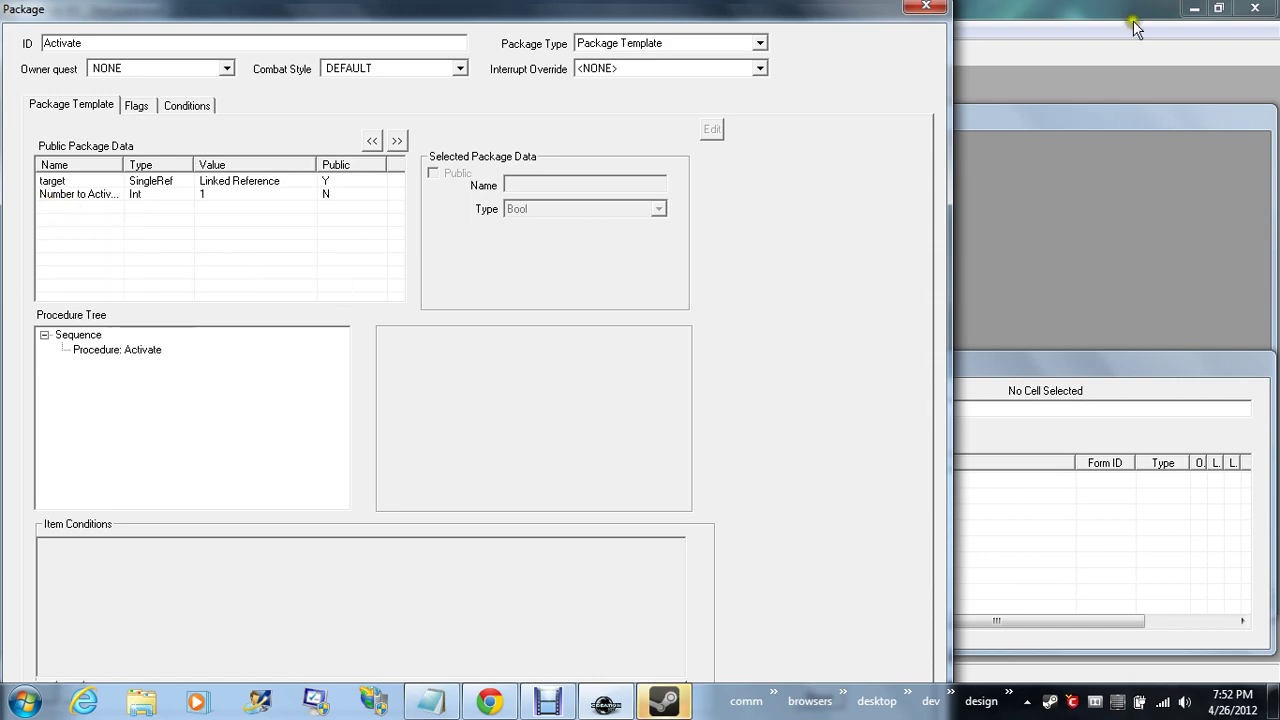
click(926, 6)
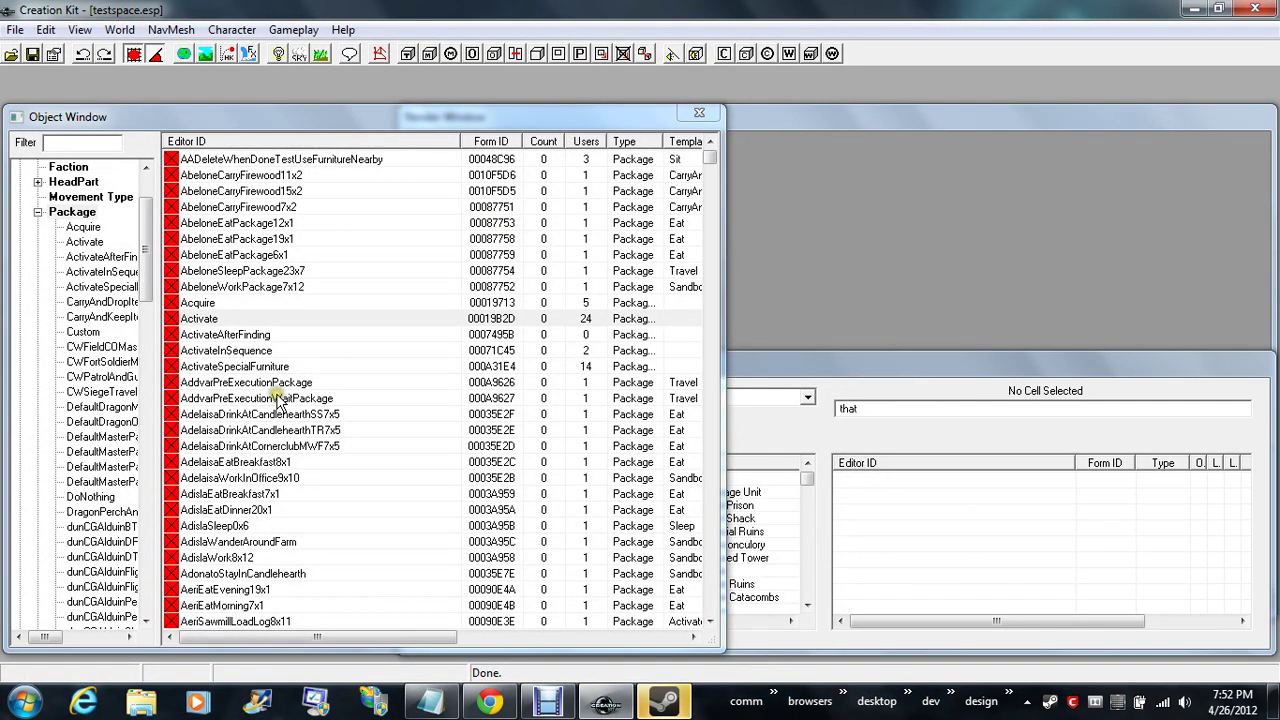
- Open the AdislaEatBreakfast7x1 package and inspect its public data, including NumFoodItems, Eat Location, RideHorseIfPossible, Energy and AllowWandering
double_click(214, 494)
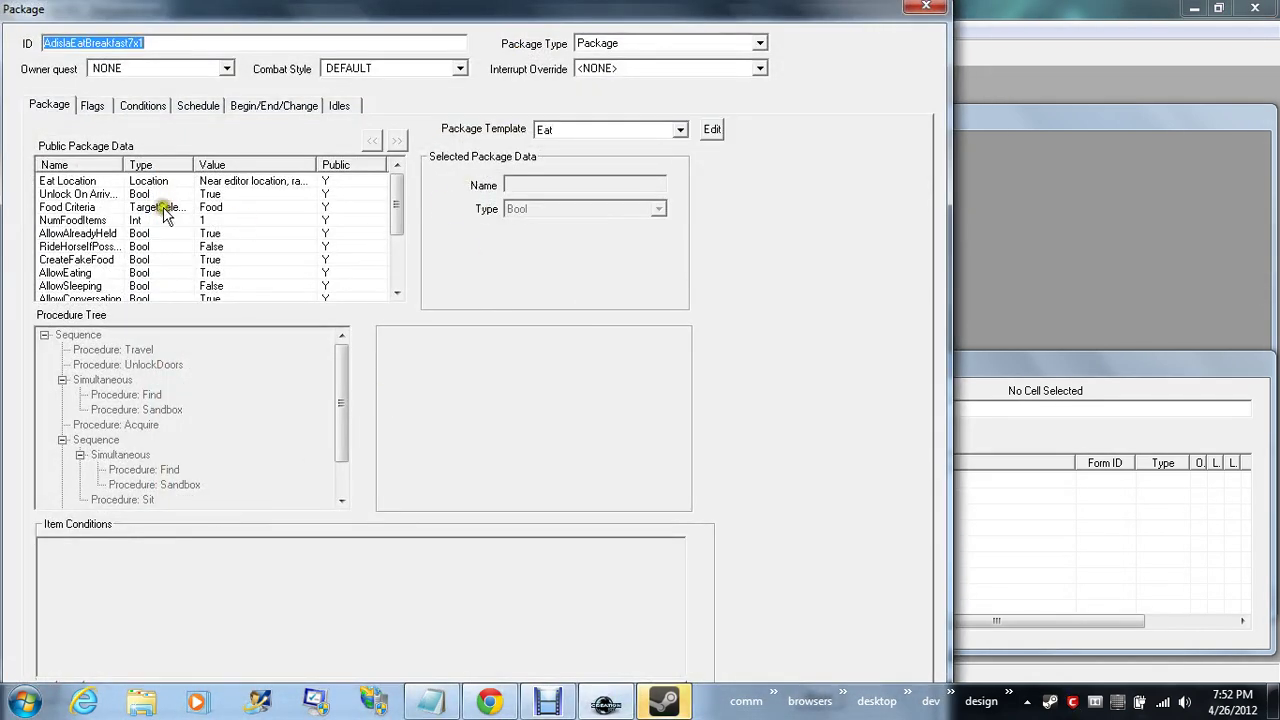
click(130, 221)
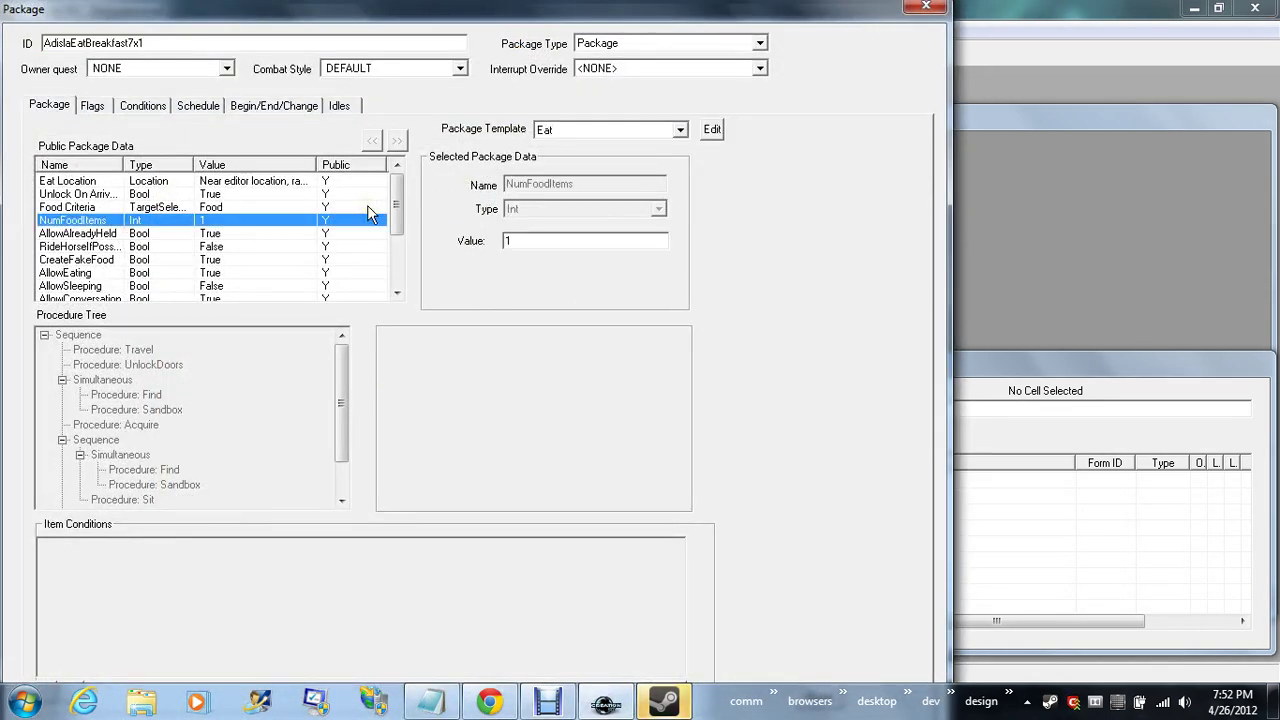
drag(398, 192, 396, 150)
click(103, 180)
click(236, 222)
click(236, 246)
scroll(236, 246, down, 3)
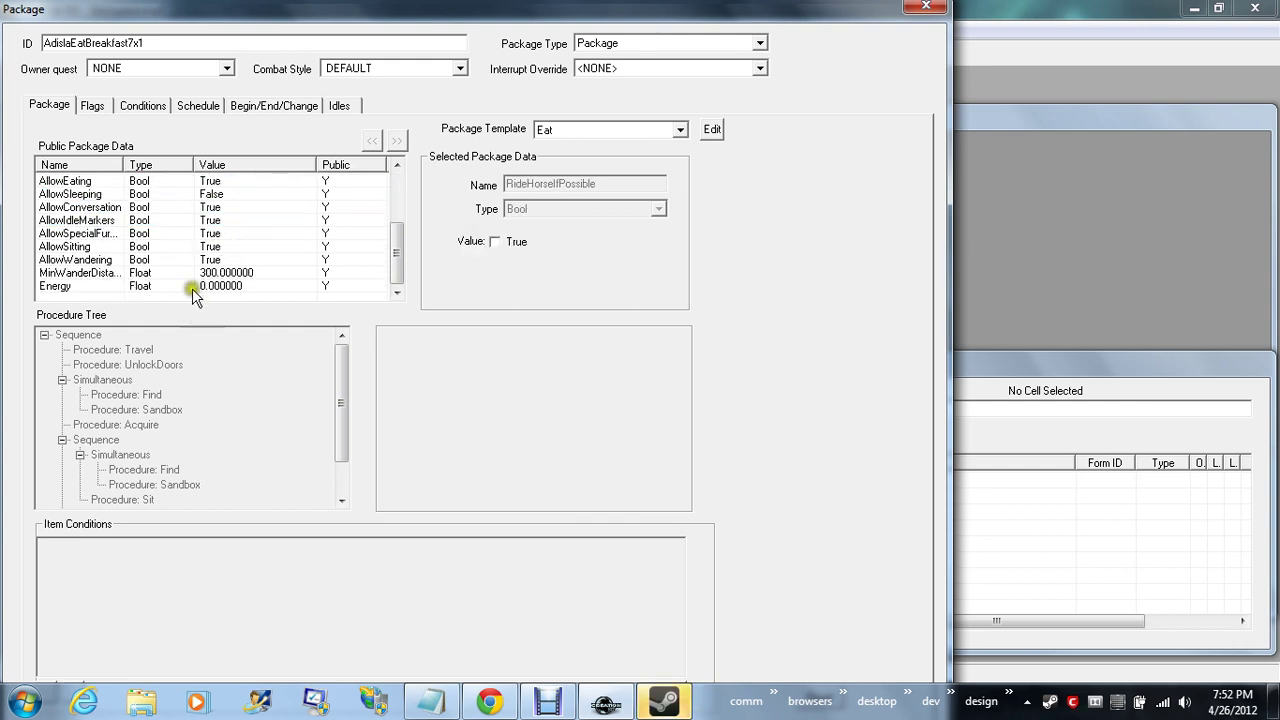
click(190, 288)
click(191, 288)
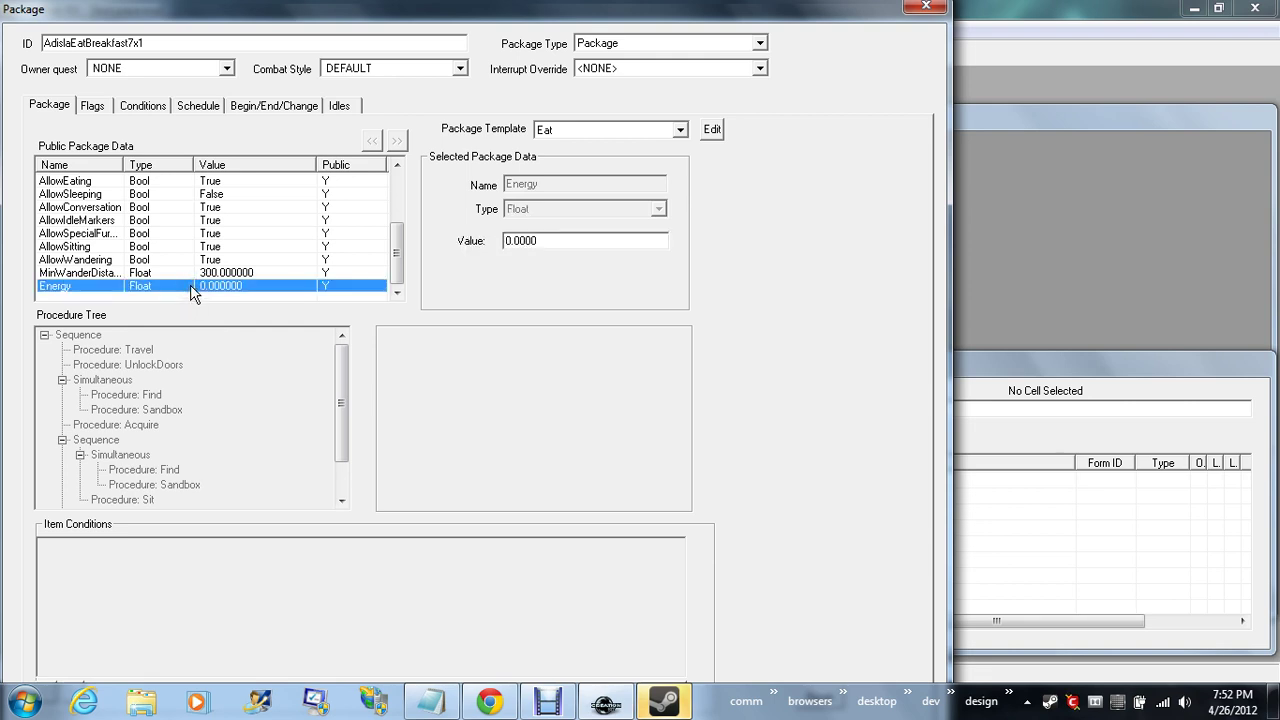
click(196, 260)
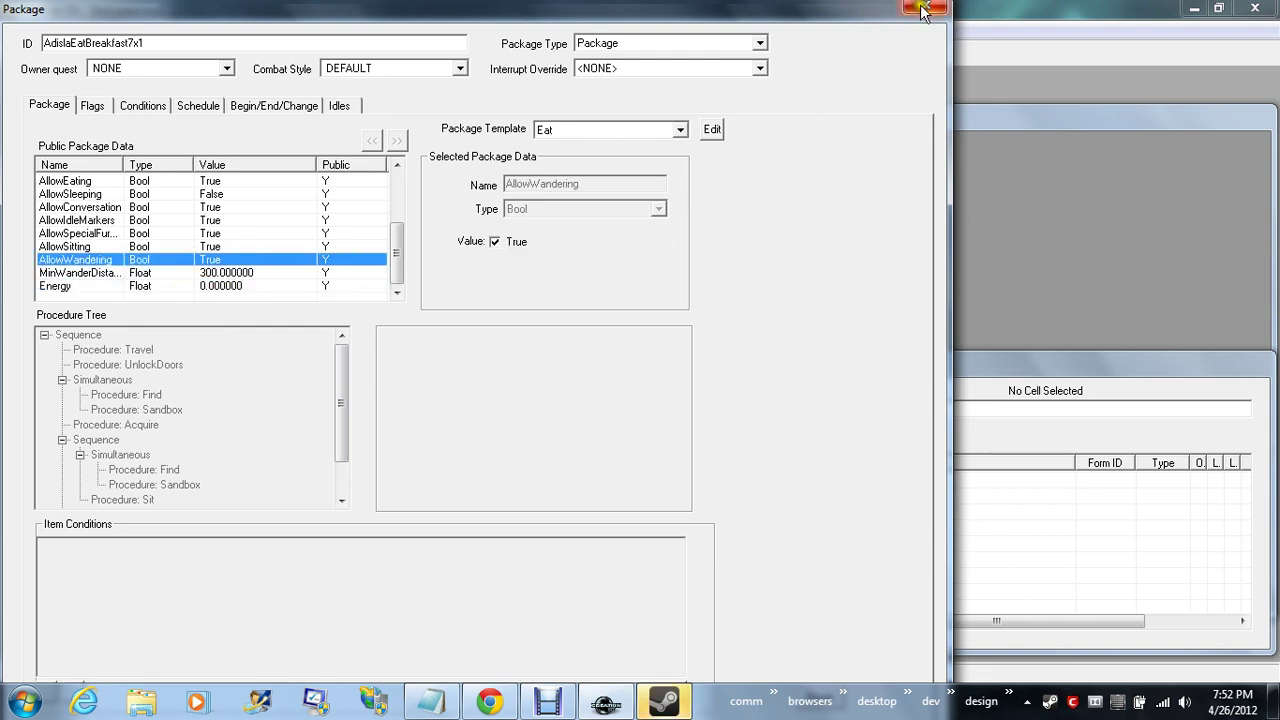
- Examine the breakfast package's owner quest choices, conditions, schedule, begin/end/change and idle settings, and close it
click(227, 69)
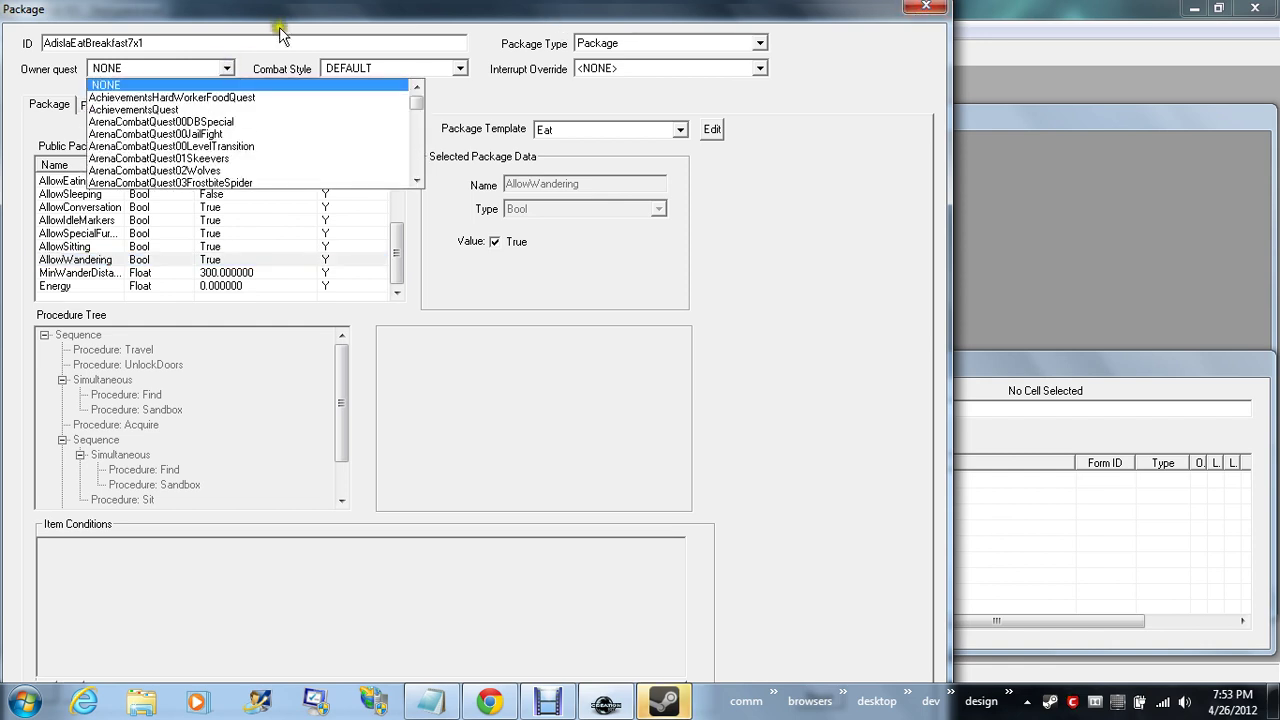
click(287, 25)
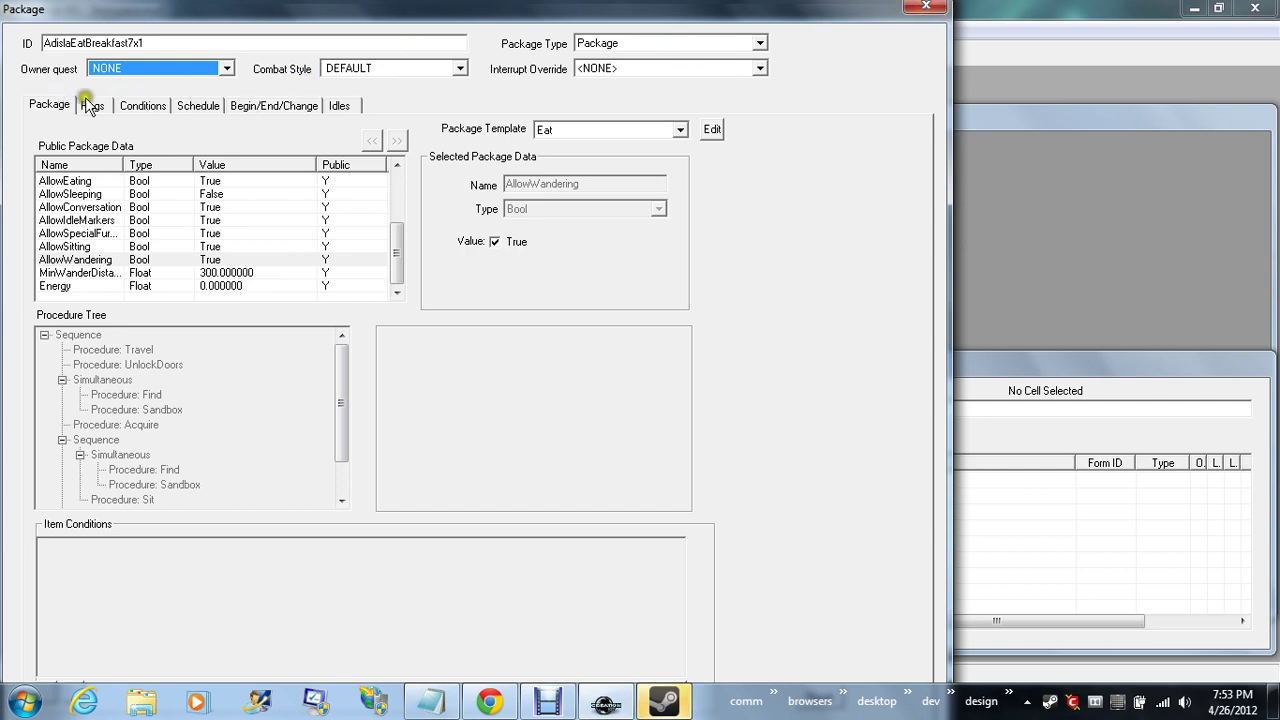
click(207, 108)
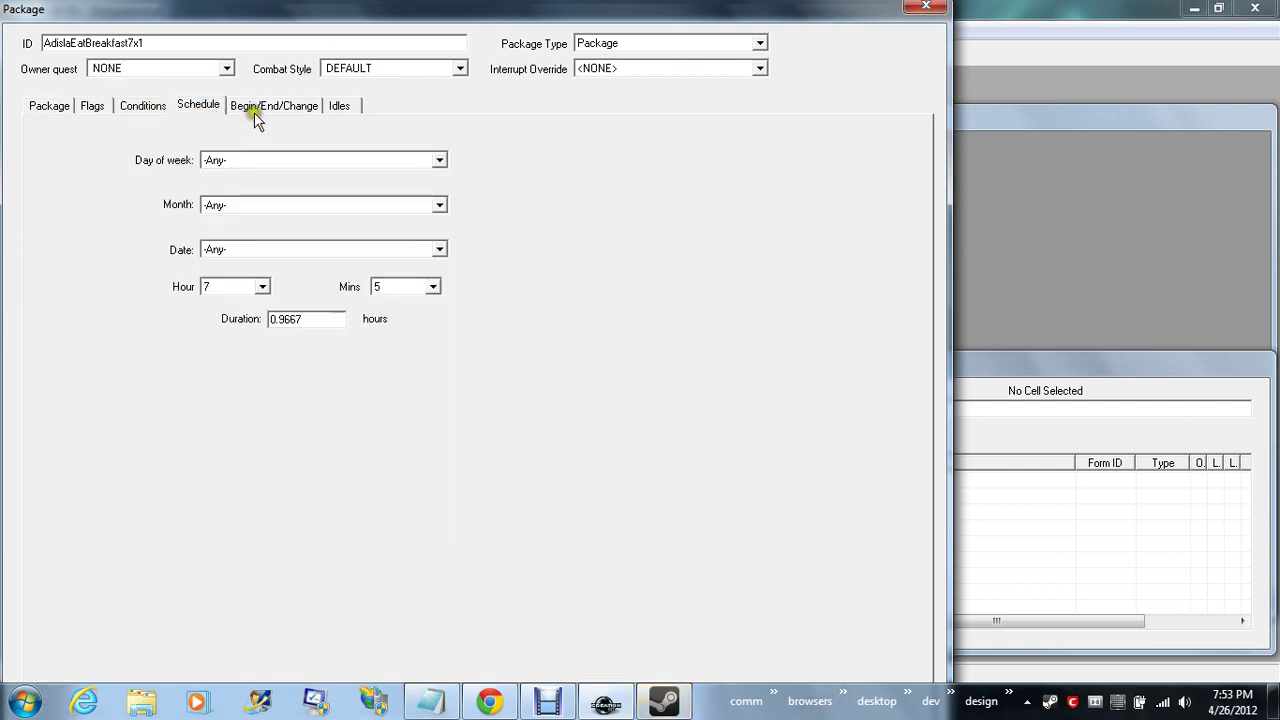
click(253, 112)
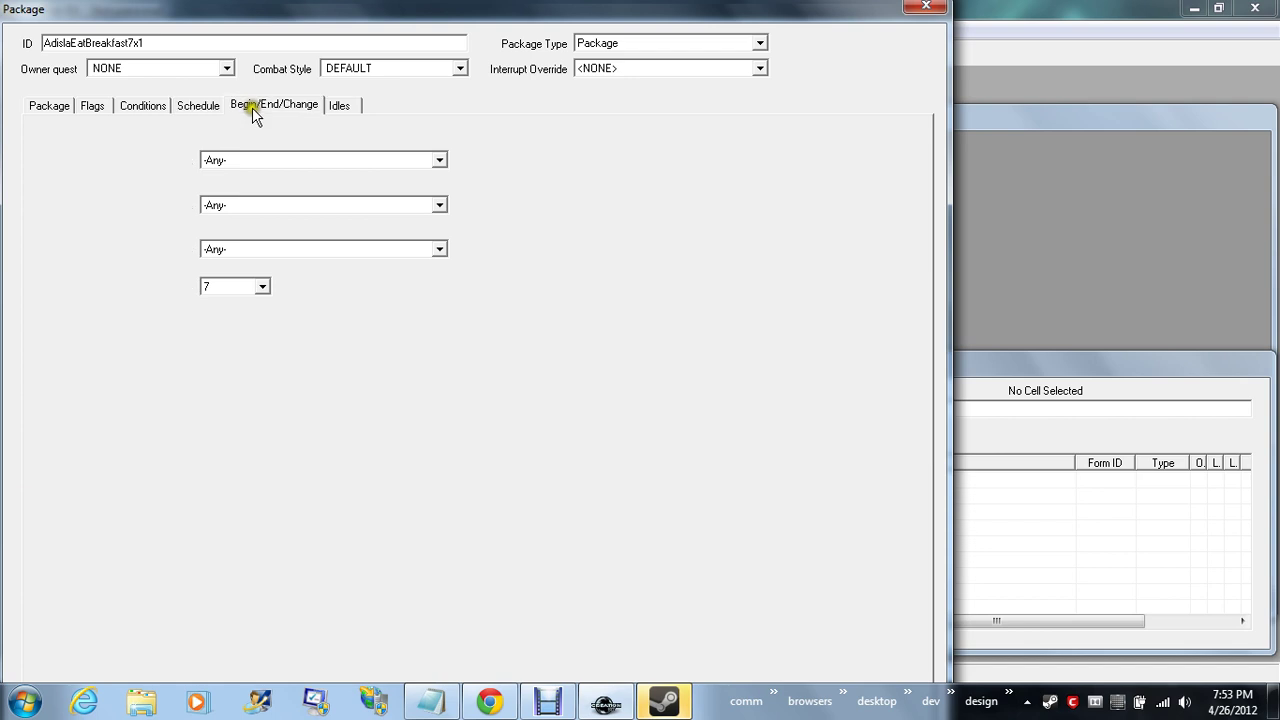
click(340, 106)
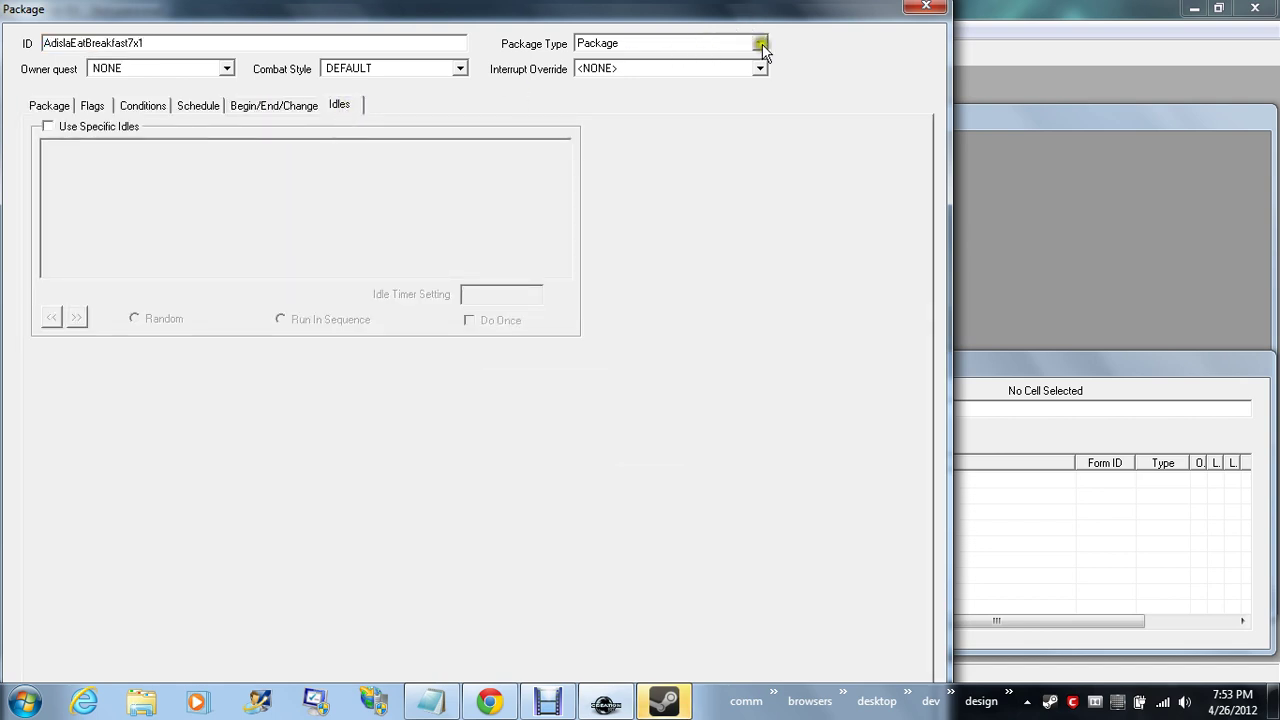
click(141, 108)
click(205, 106)
click(300, 106)
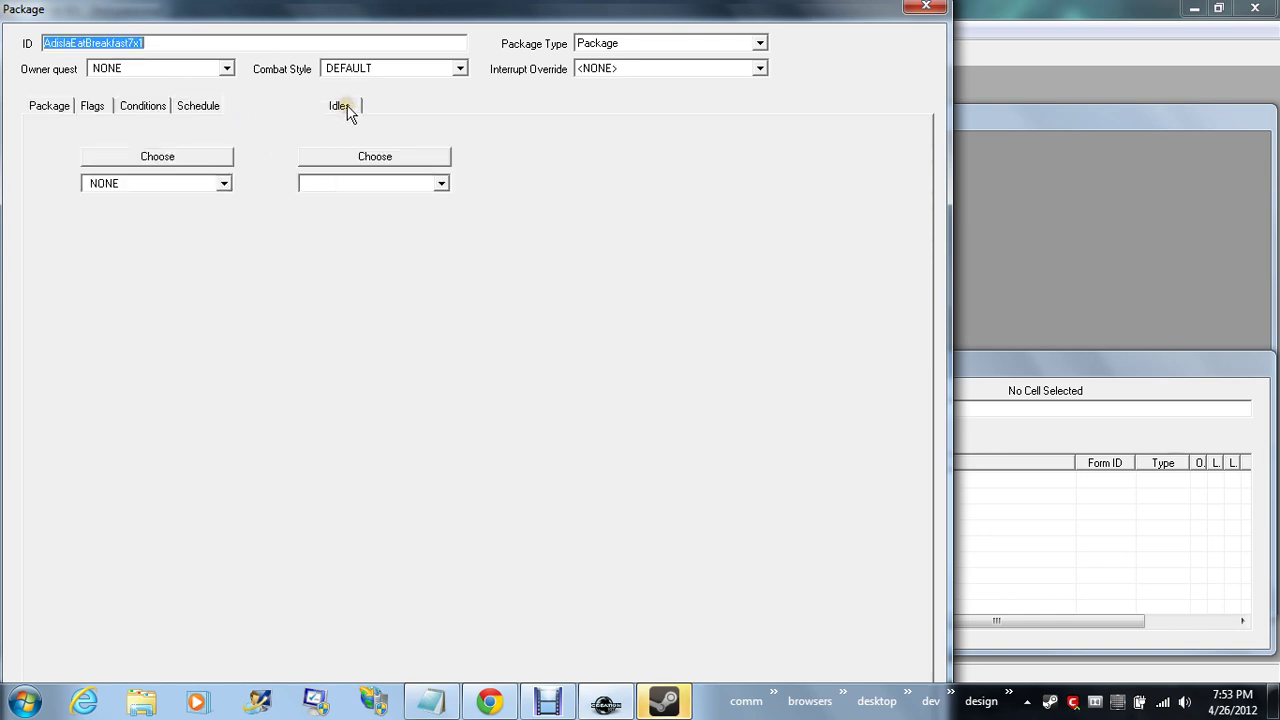
click(345, 105)
click(926, 7)
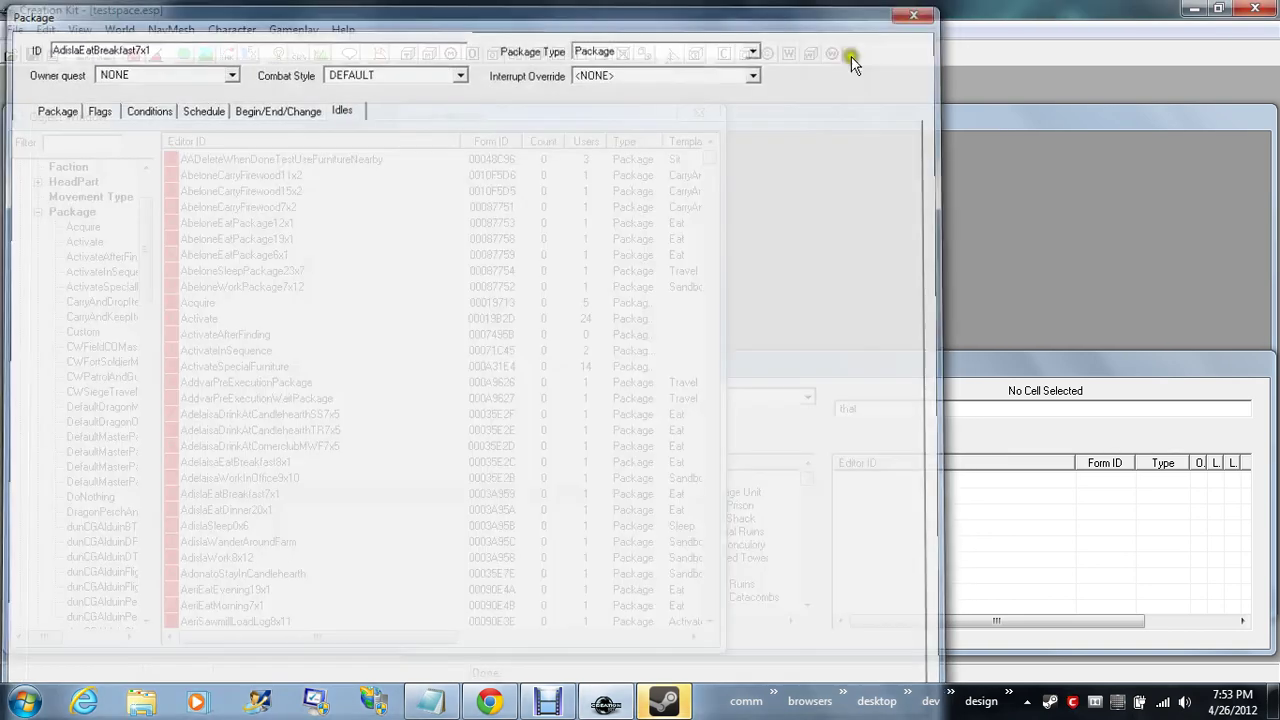
- Browse the package list to the bard packages and open BardSongsBardSpotStay
click(240, 351)
scroll(245, 360, down, 15)
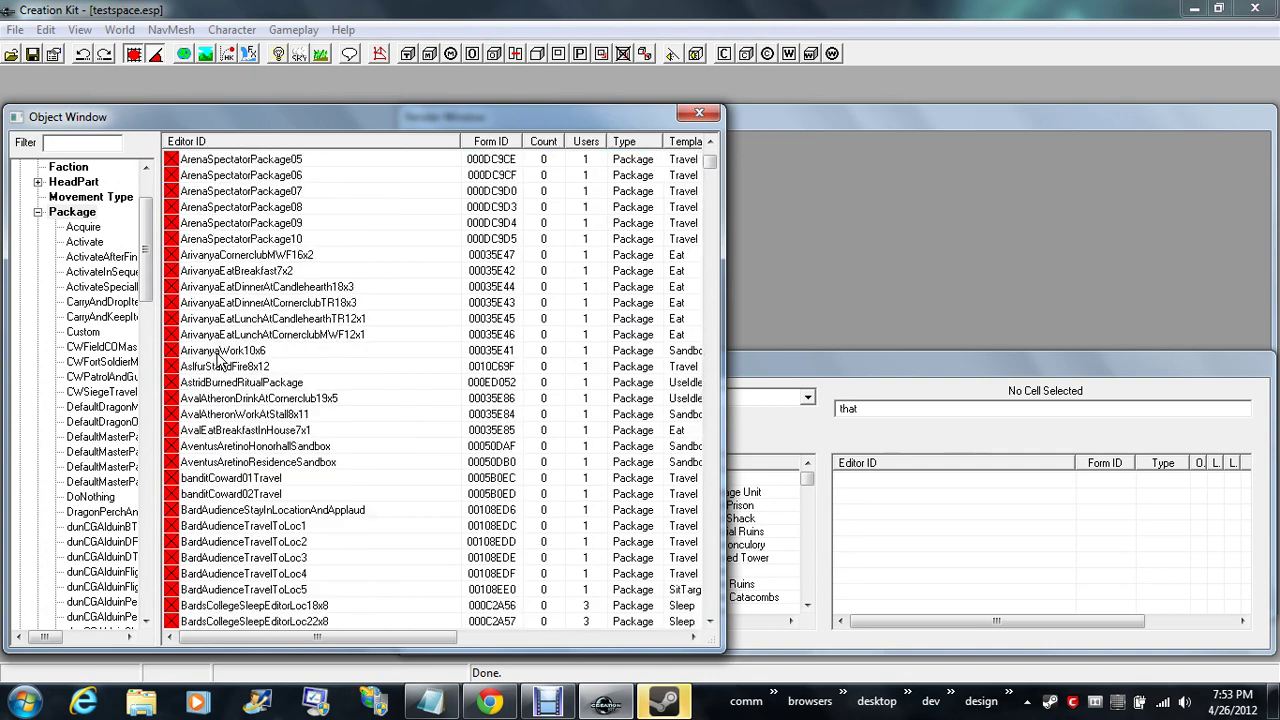
scroll(252, 370, down, 20)
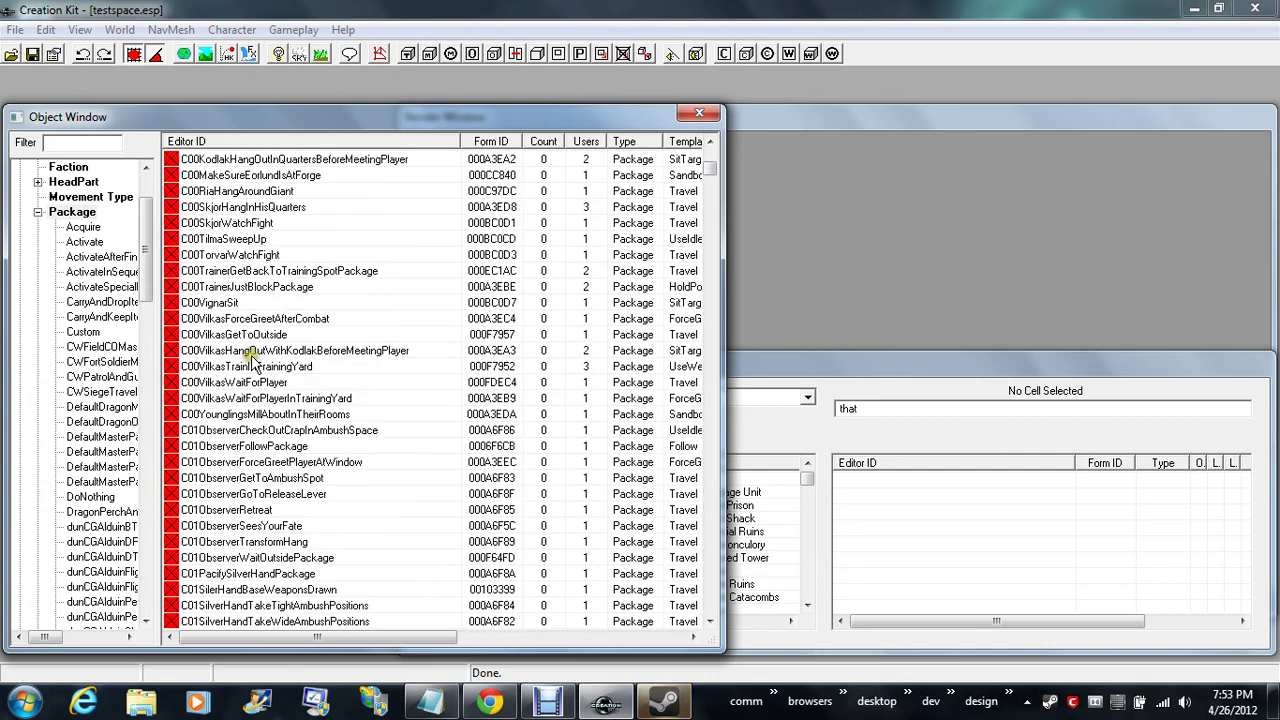
scroll(253, 370, up, 15)
scroll(253, 366, up, 3)
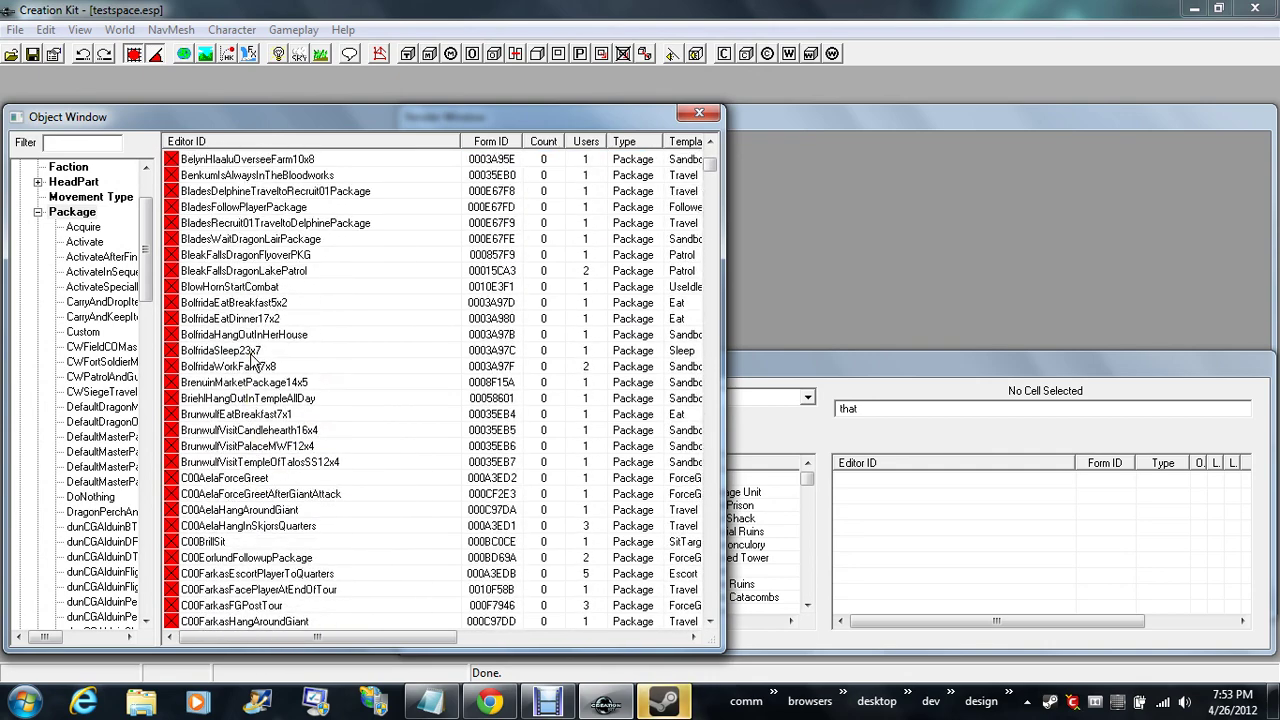
scroll(253, 366, up, 6)
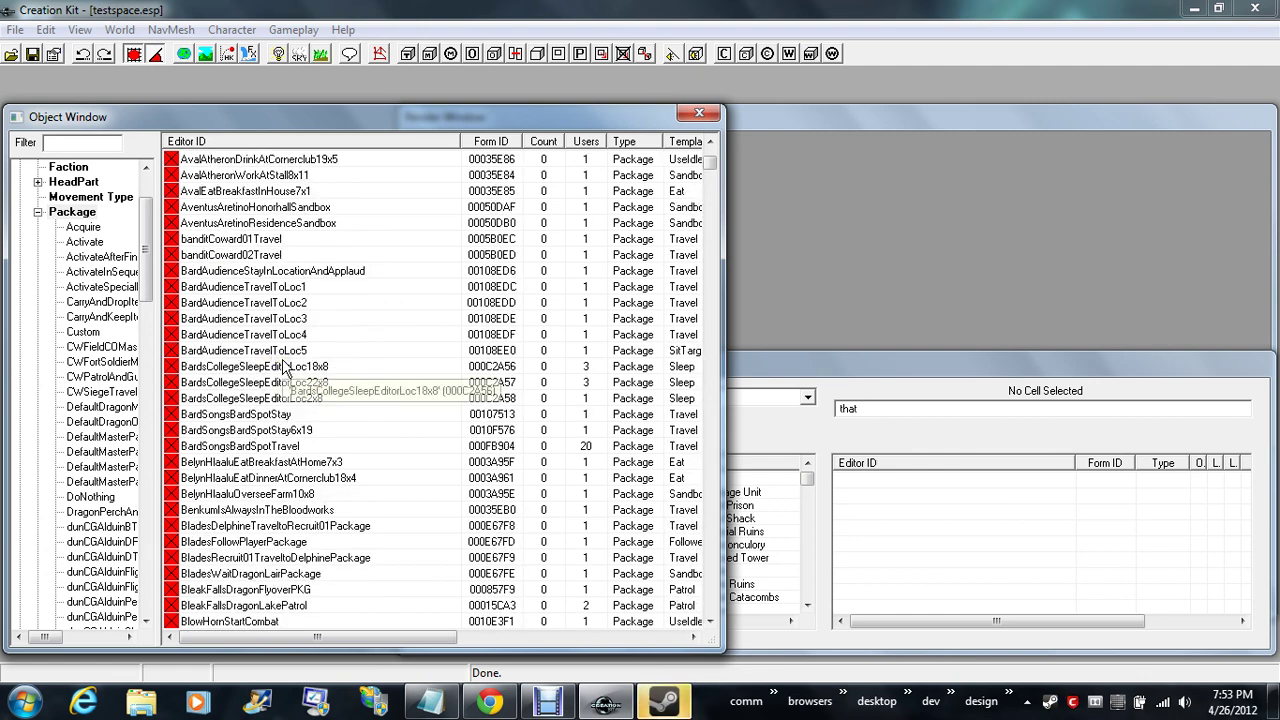
click(248, 414)
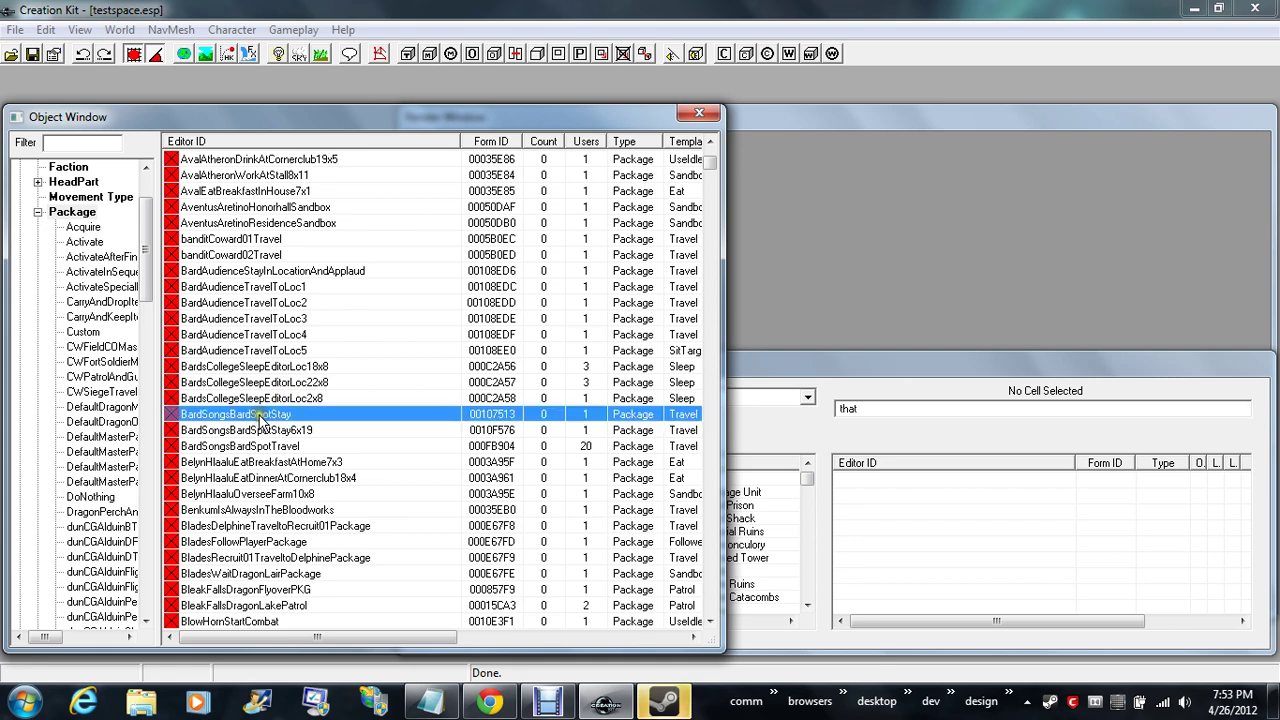
double_click(262, 416)
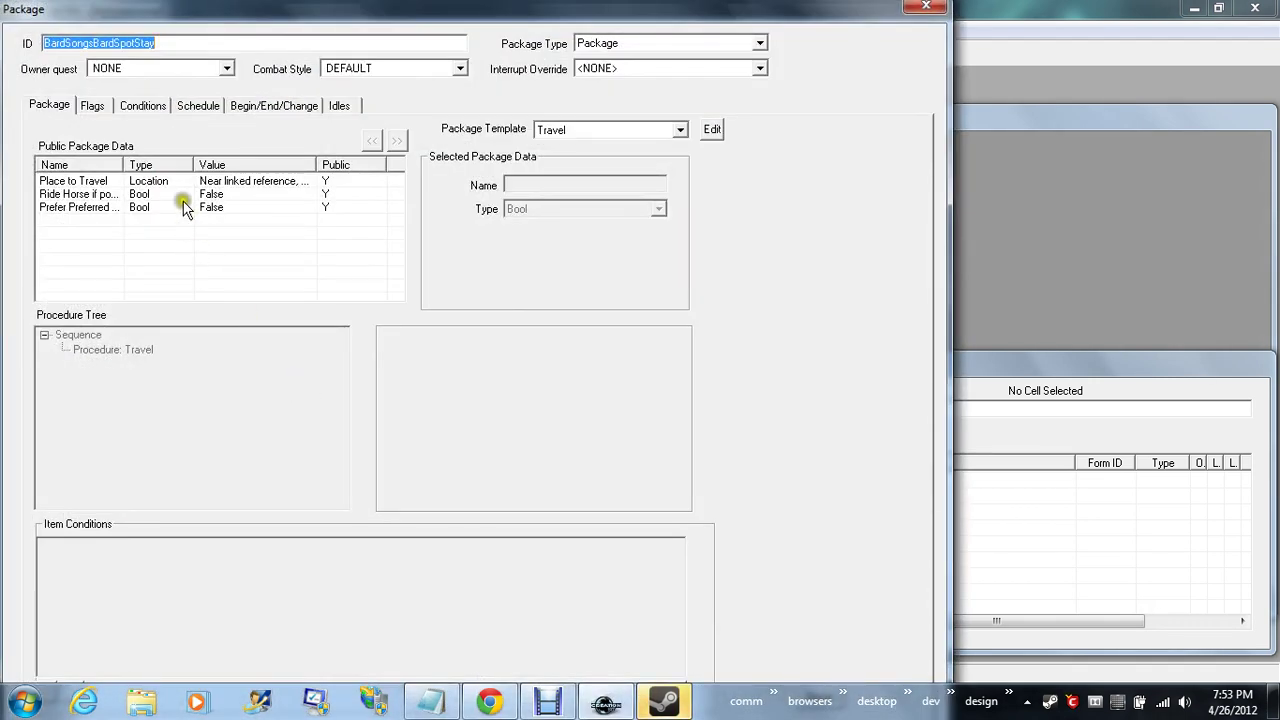
- Widen the public package data columns and inspect the Place to Travel, Ride Horse if possible and Prefer Preferred Path entries
click(249, 185)
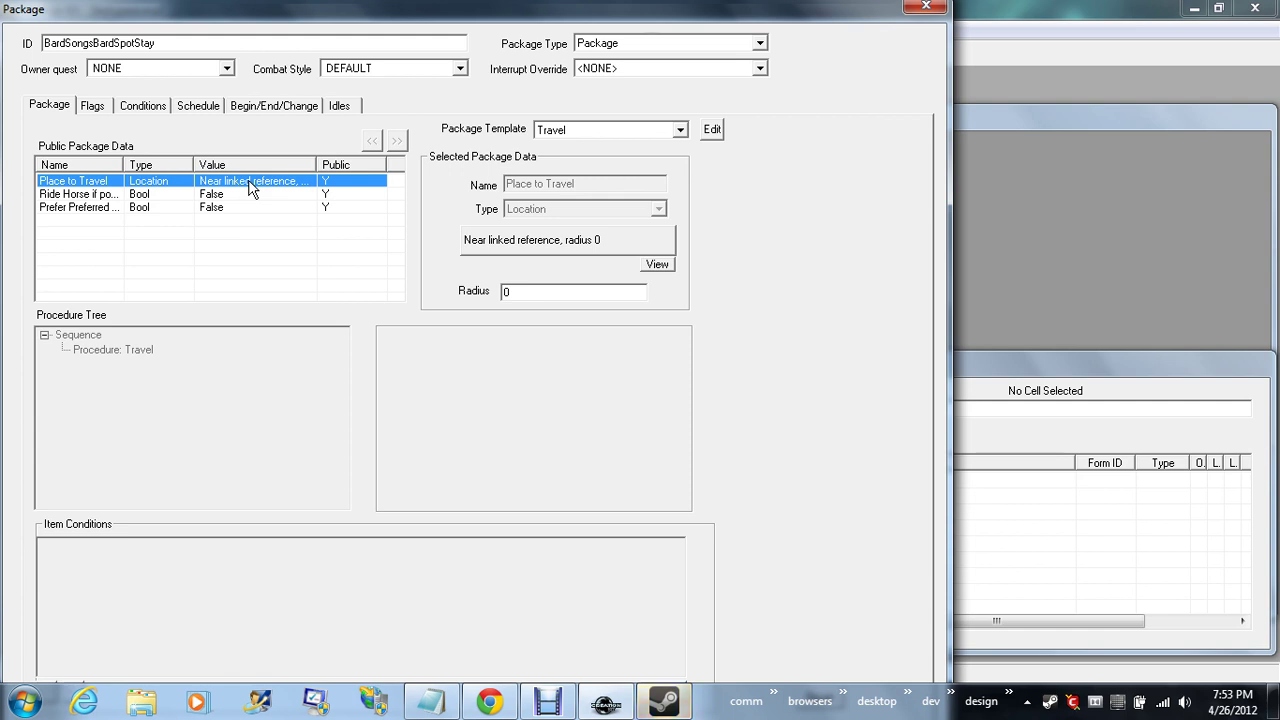
drag(315, 164, 341, 164)
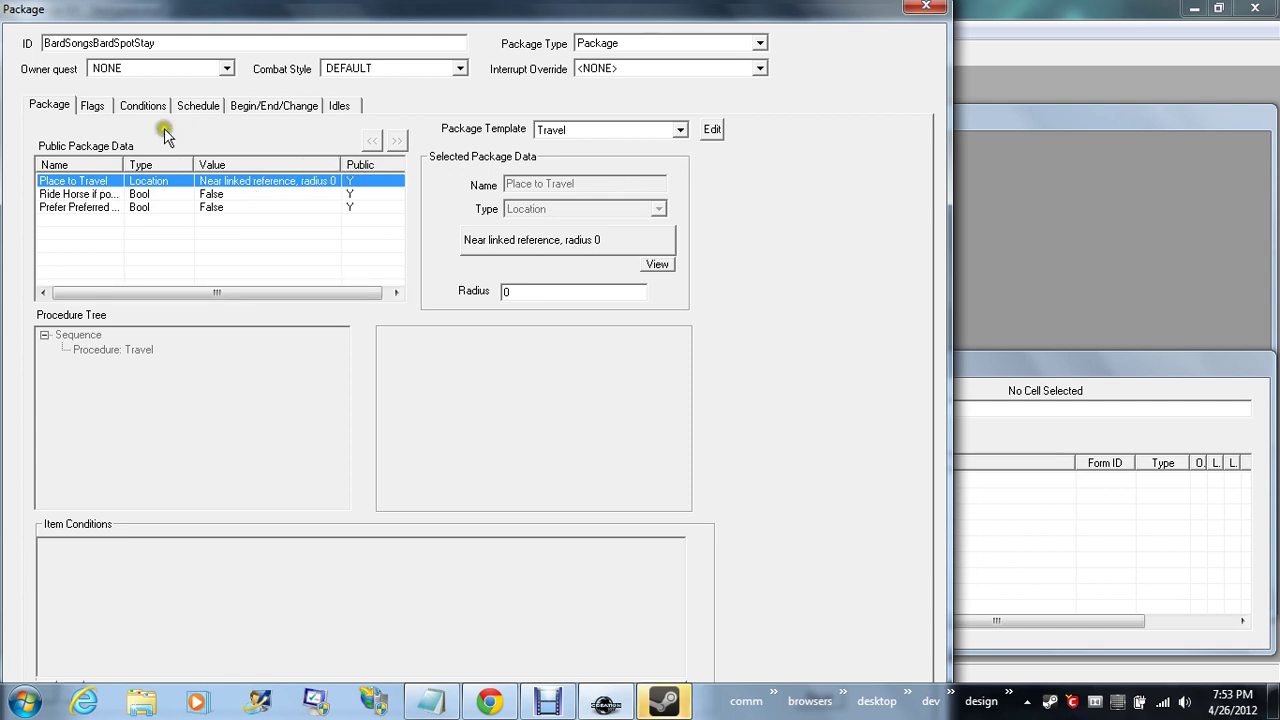
drag(193, 165, 175, 165)
double_click(124, 164)
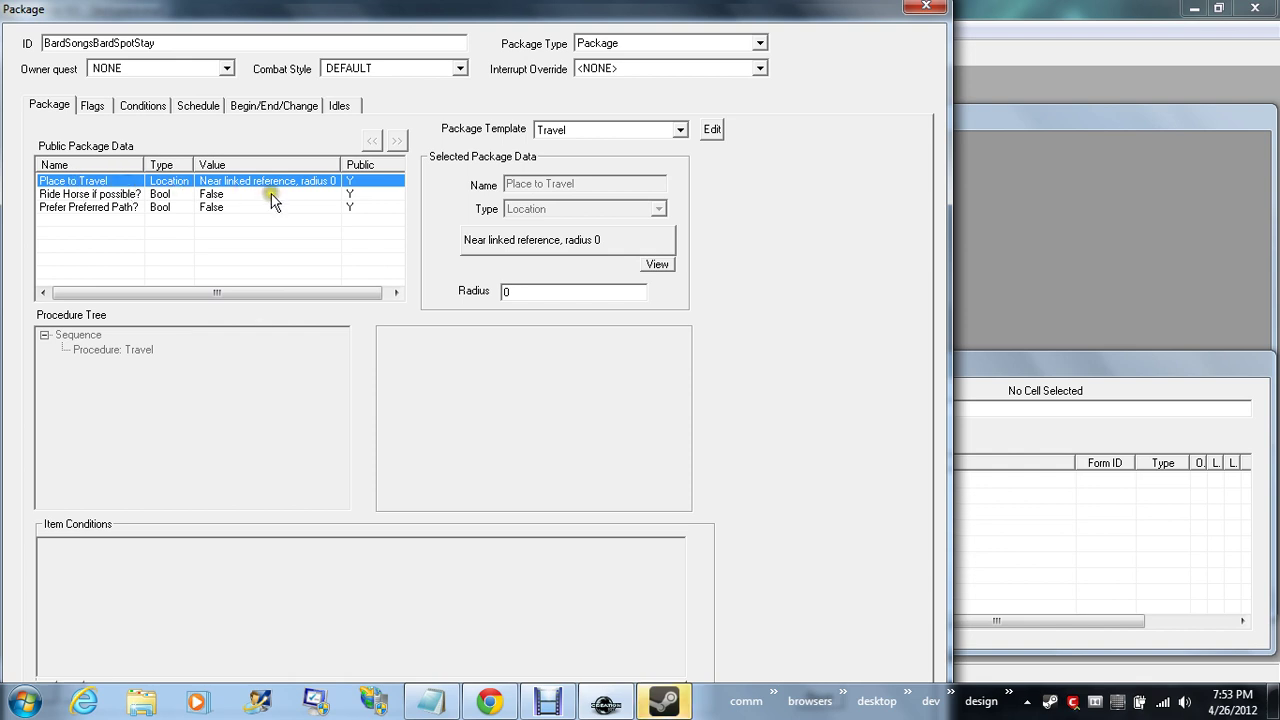
drag(246, 293, 82, 226)
click(99, 195)
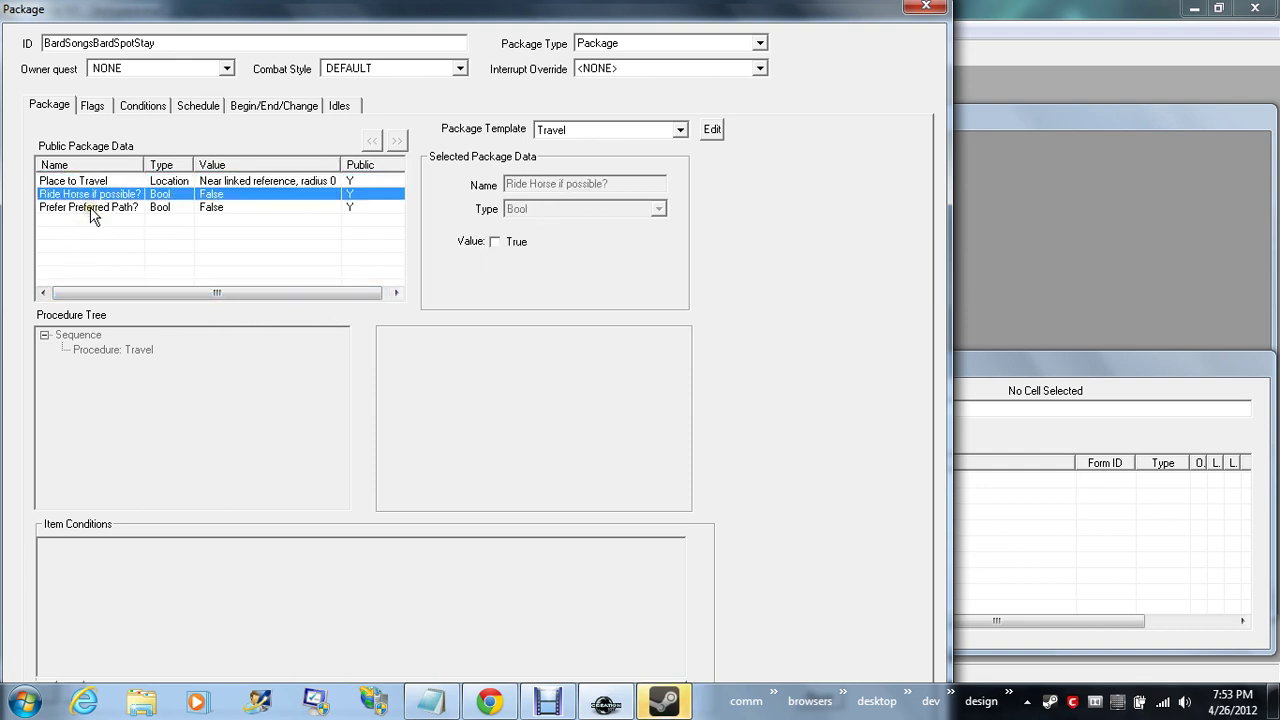
click(90, 217)
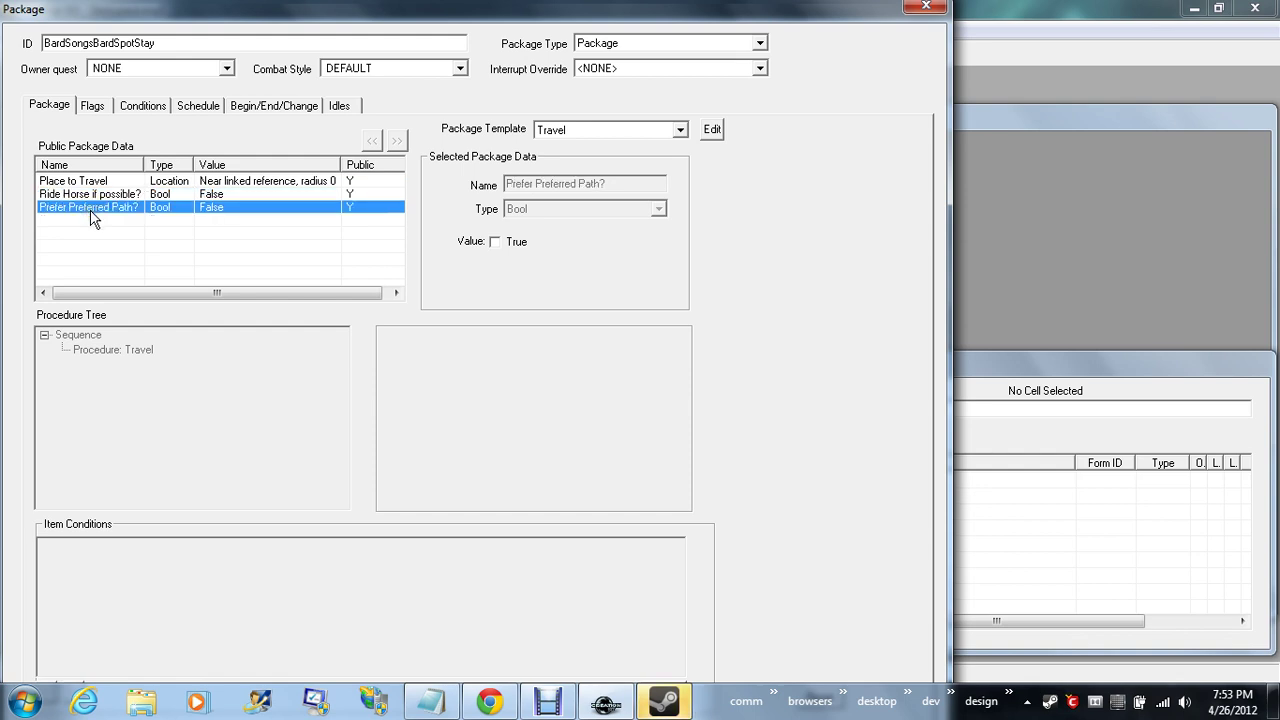
drag(216, 292, 97, 112)
- Examine the BardSongsBardSpotStay package's flags and its quest variable, linked reference and actor ID conditions
click(94, 108)
click(46, 105)
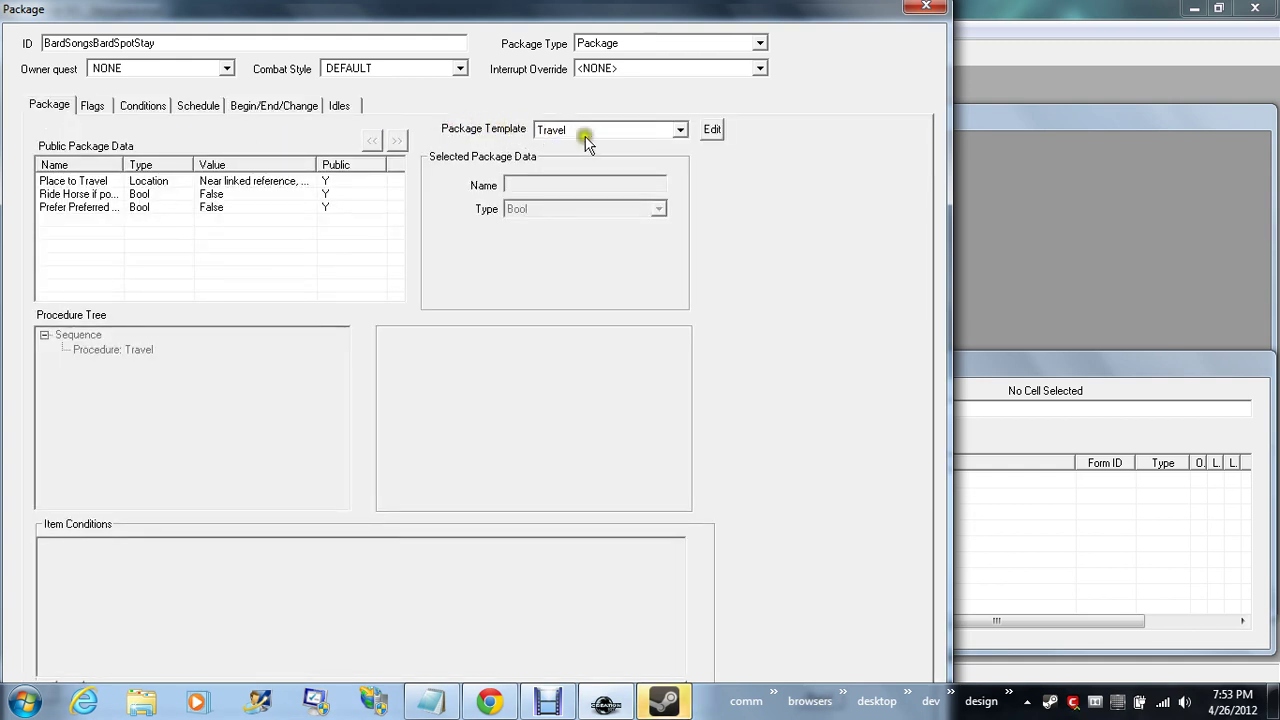
click(92, 108)
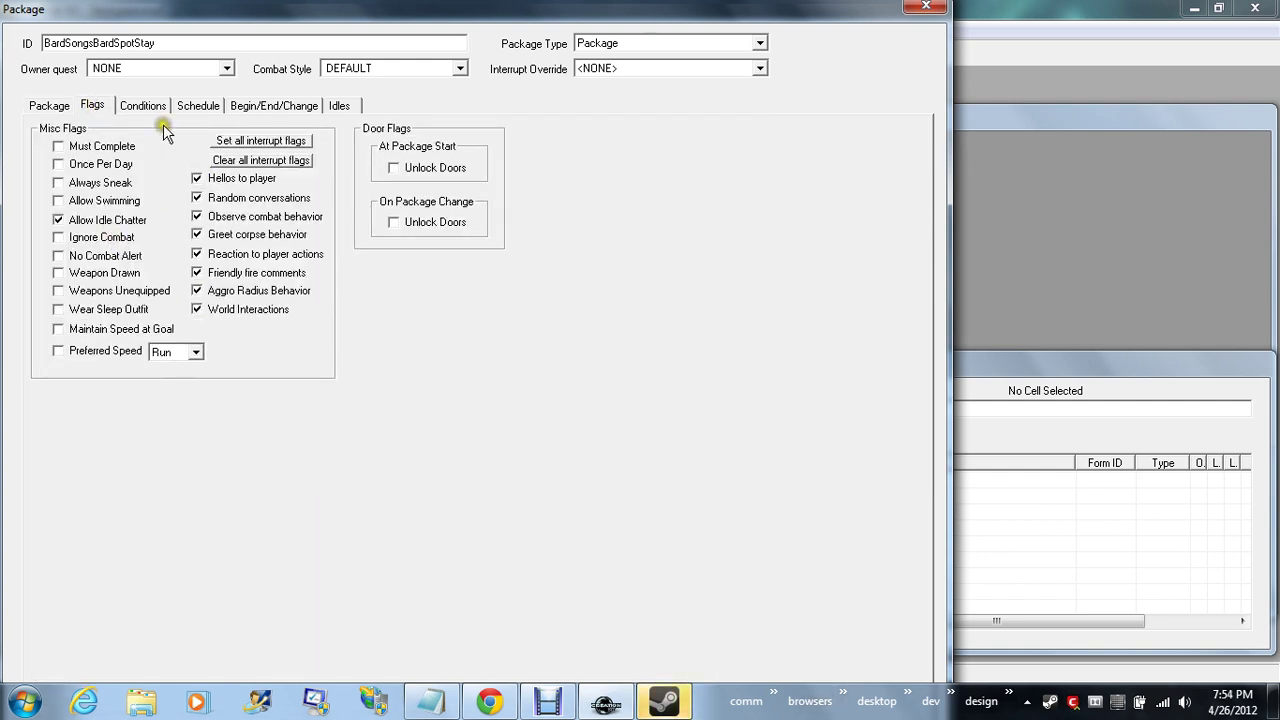
click(143, 106)
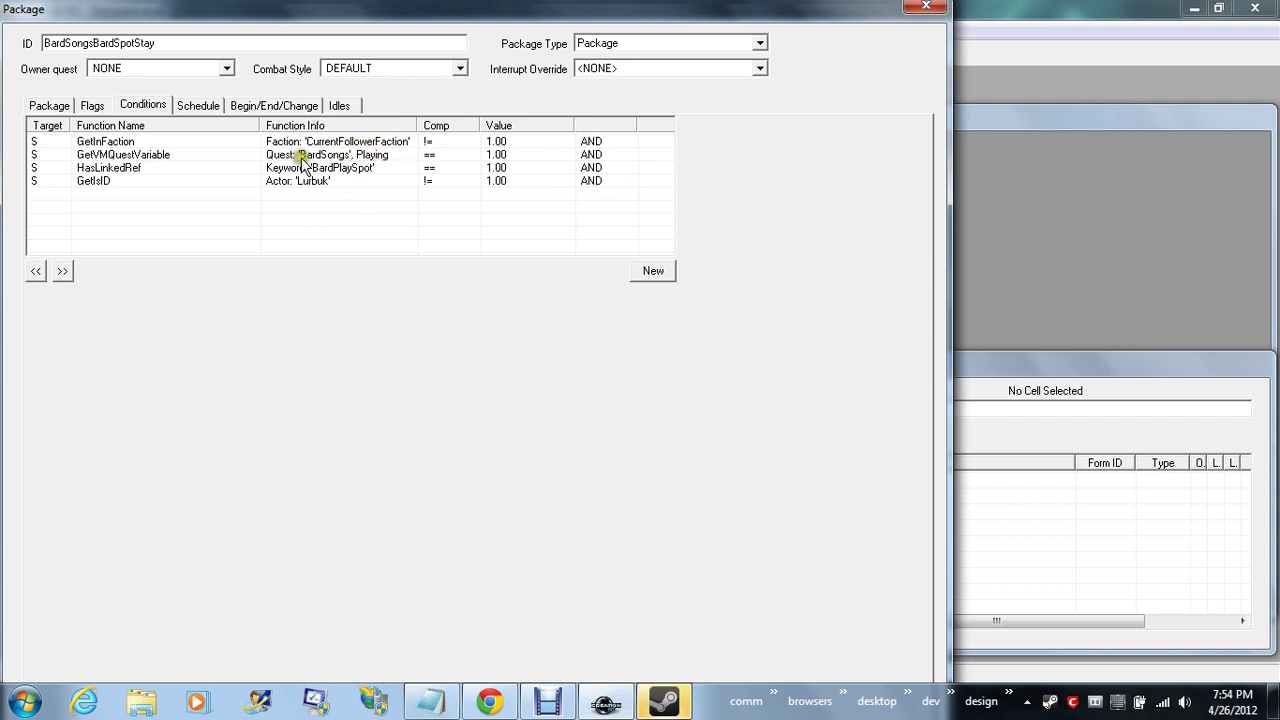
click(382, 156)
click(369, 168)
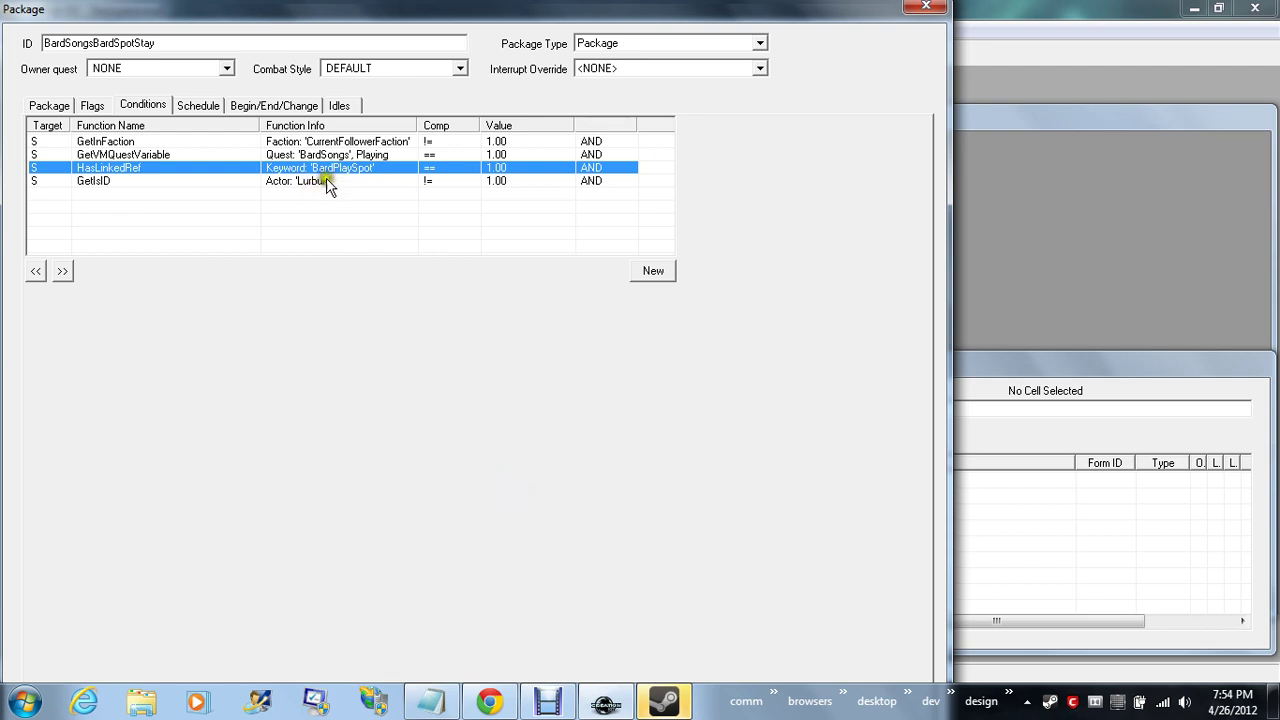
click(330, 181)
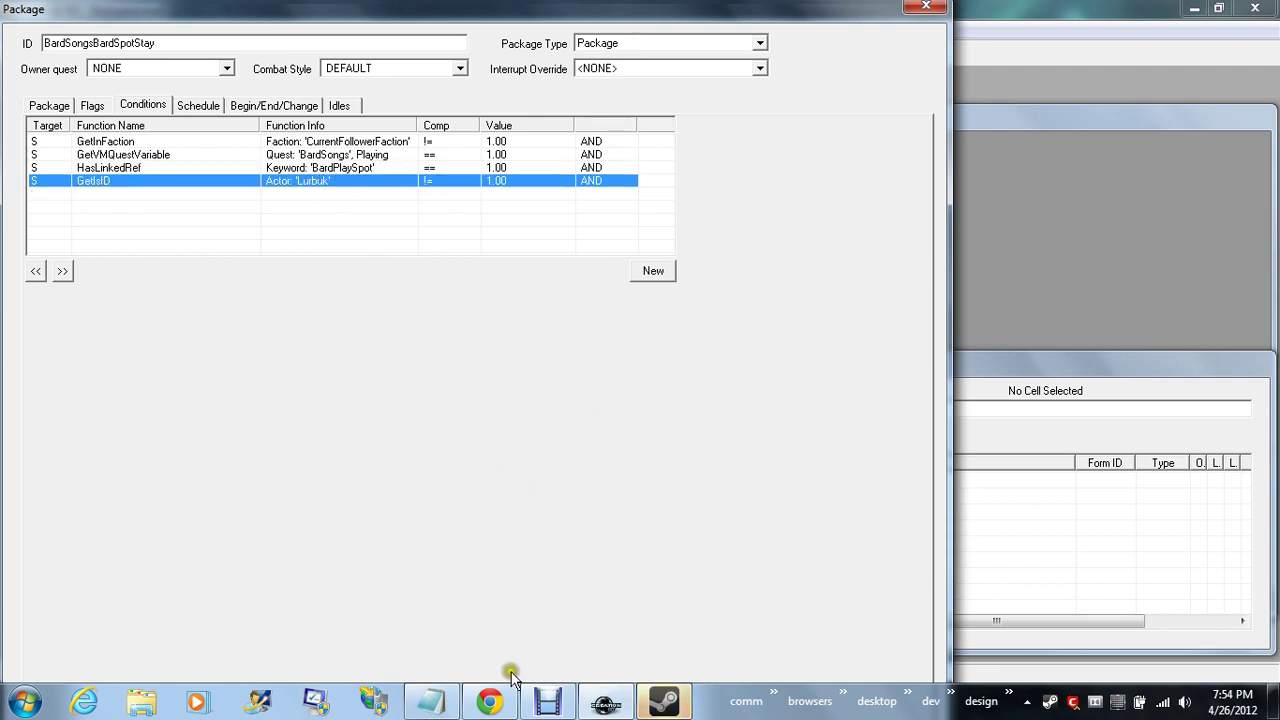
click(533, 704)
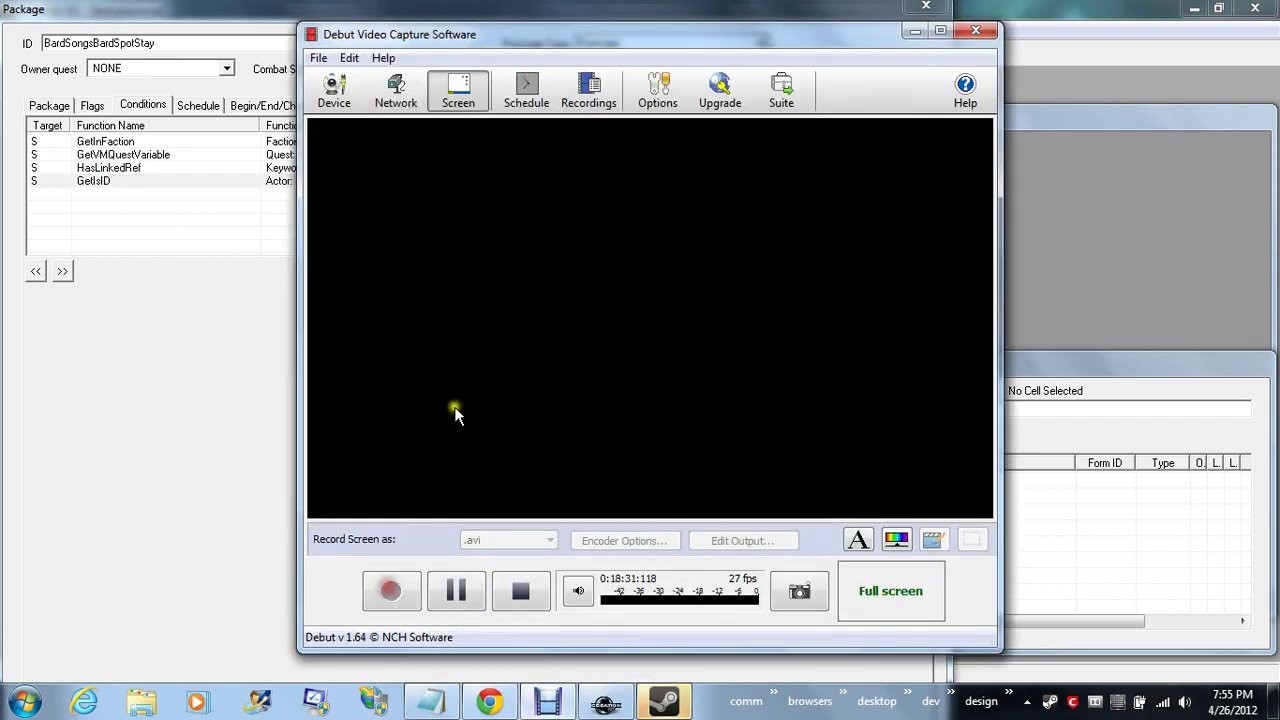
click(914, 31)
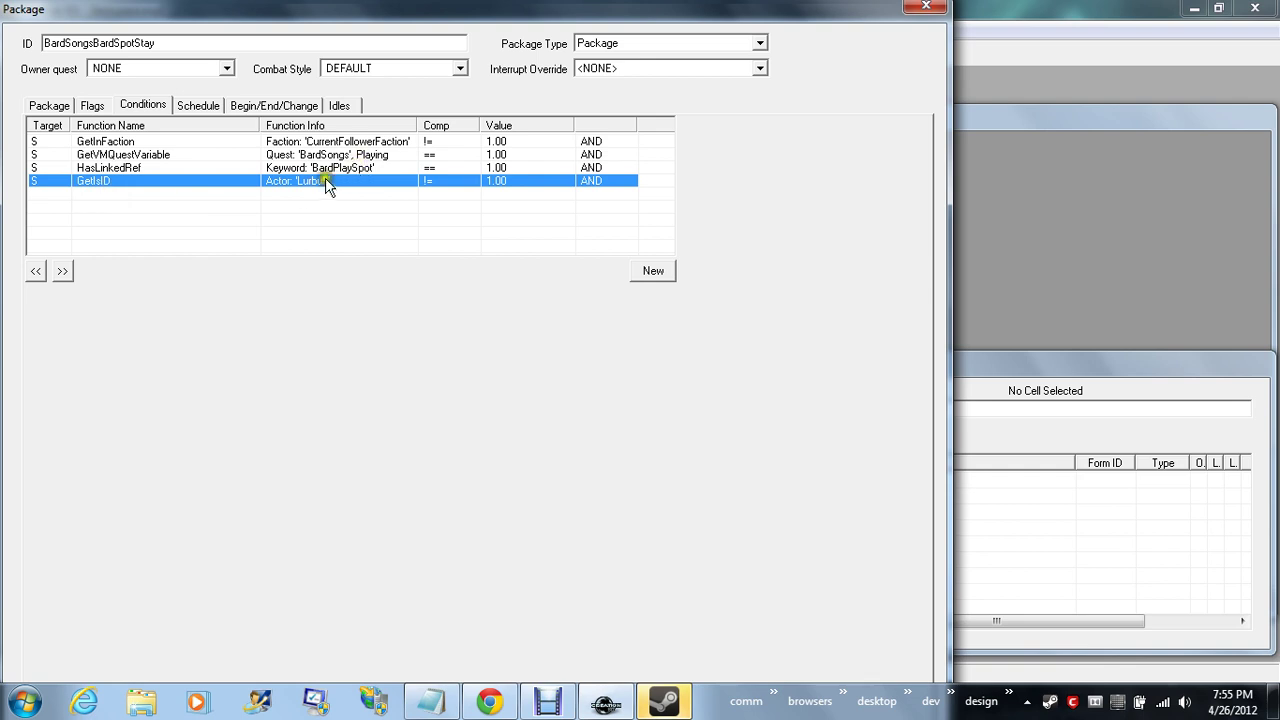
- Review the GetInFaction condition of the BardSongsBardSpotStay package and close the package
click(458, 139)
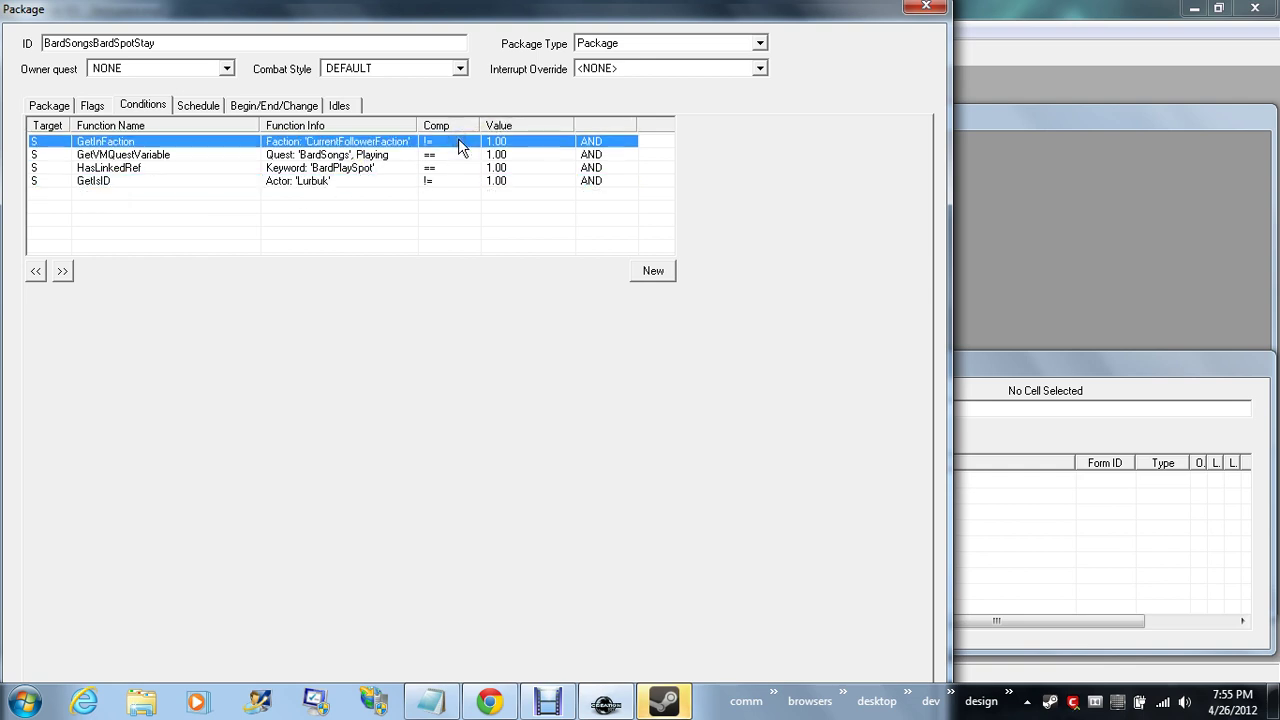
click(108, 42)
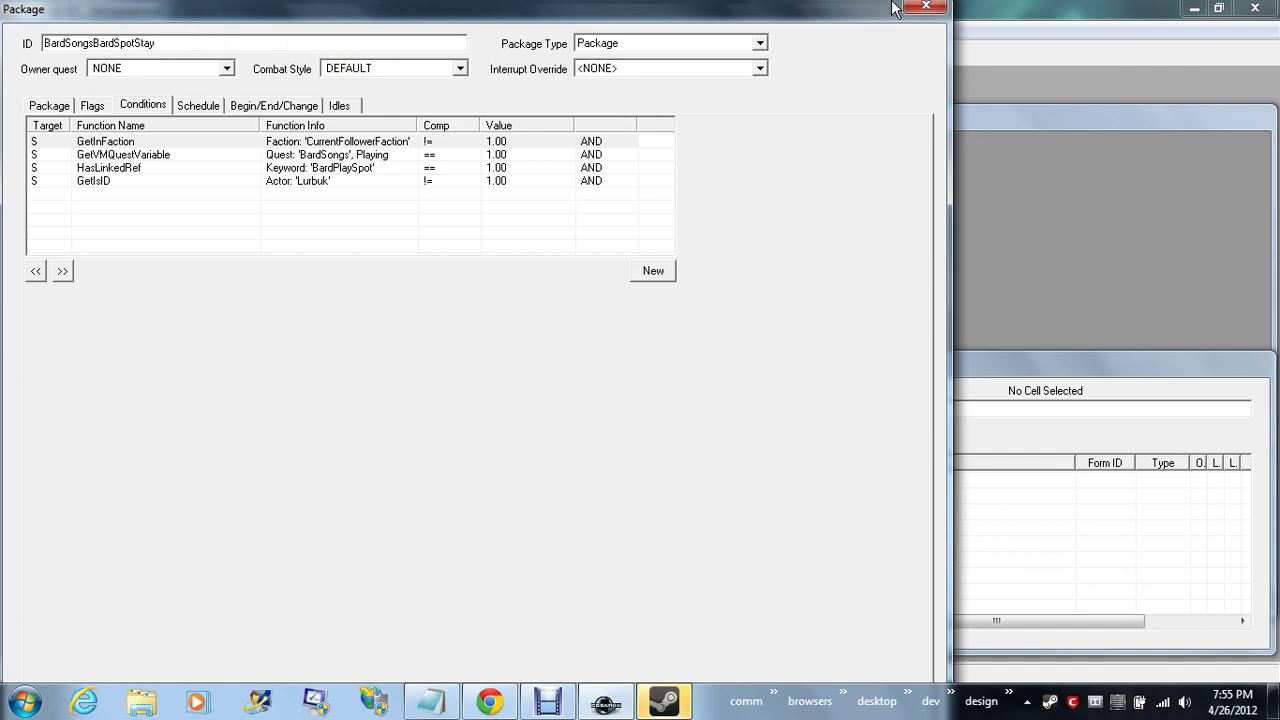
click(926, 7)
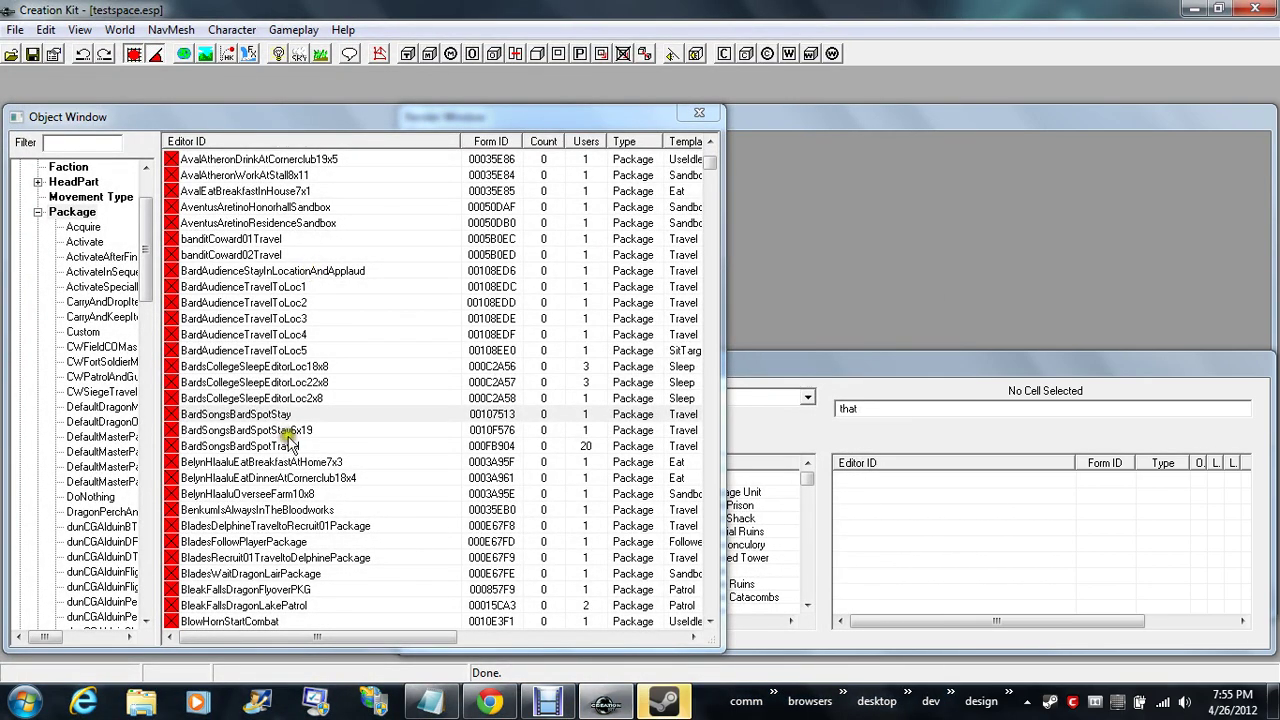
- Open the BardSongsBardSpotTravel package and inspect its Place to Travel location, widening the value column to read it fully
double_click(258, 432)
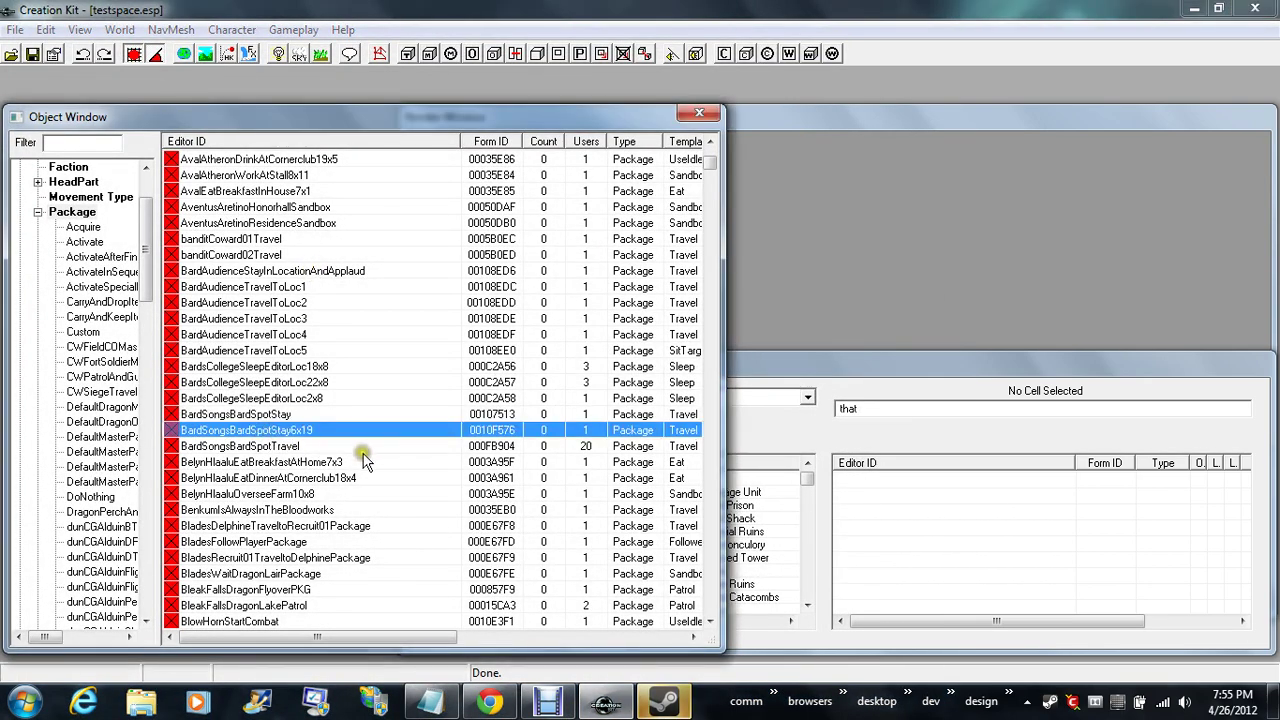
double_click(258, 446)
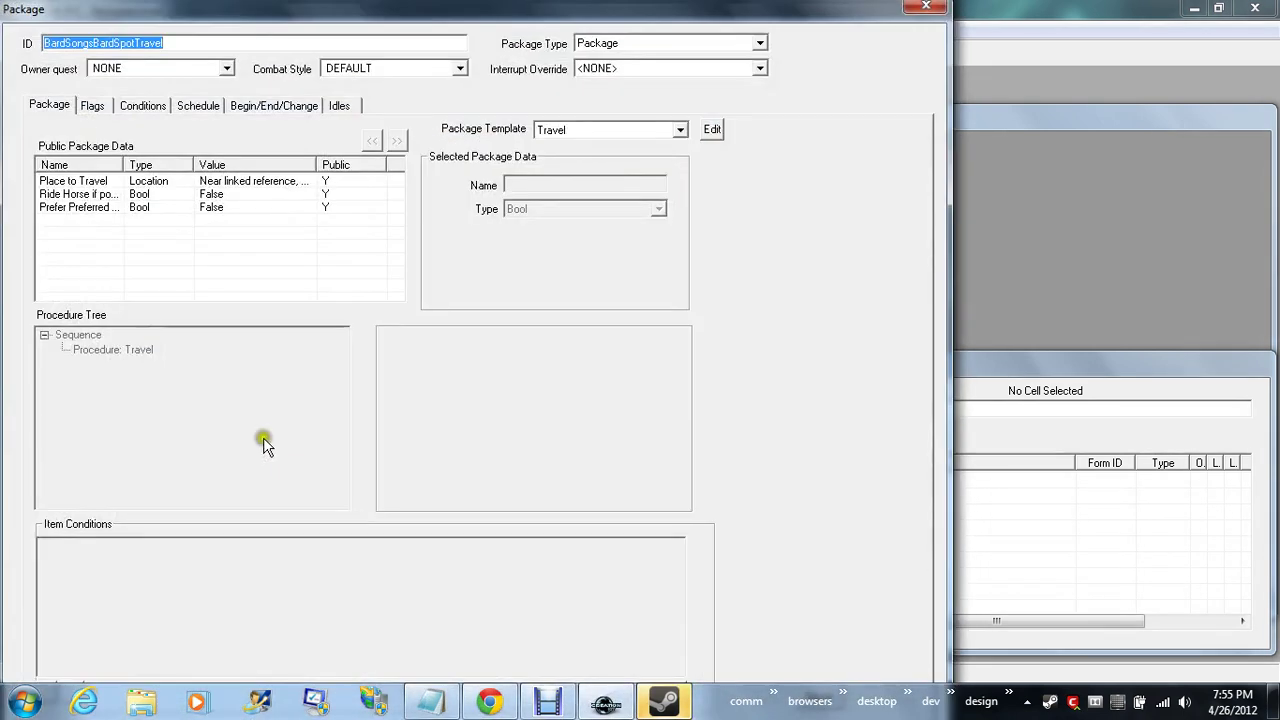
click(246, 180)
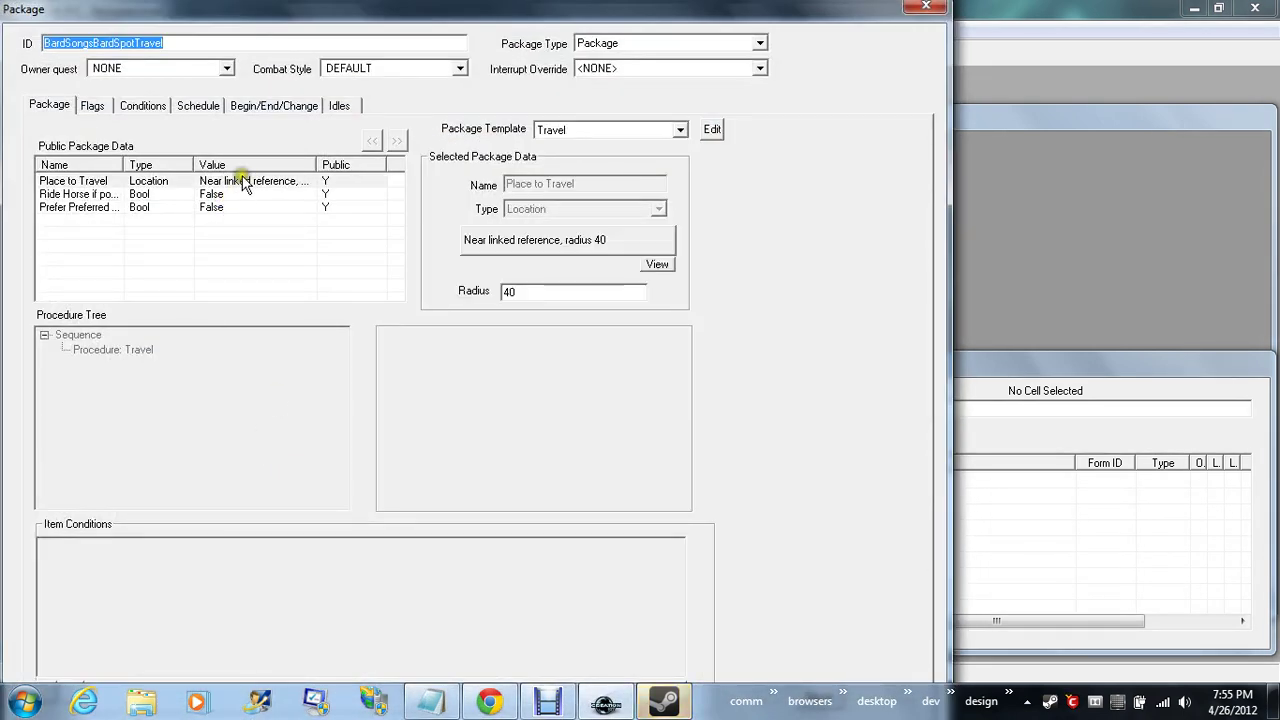
double_click(312, 170)
drag(289, 293, 152, 258)
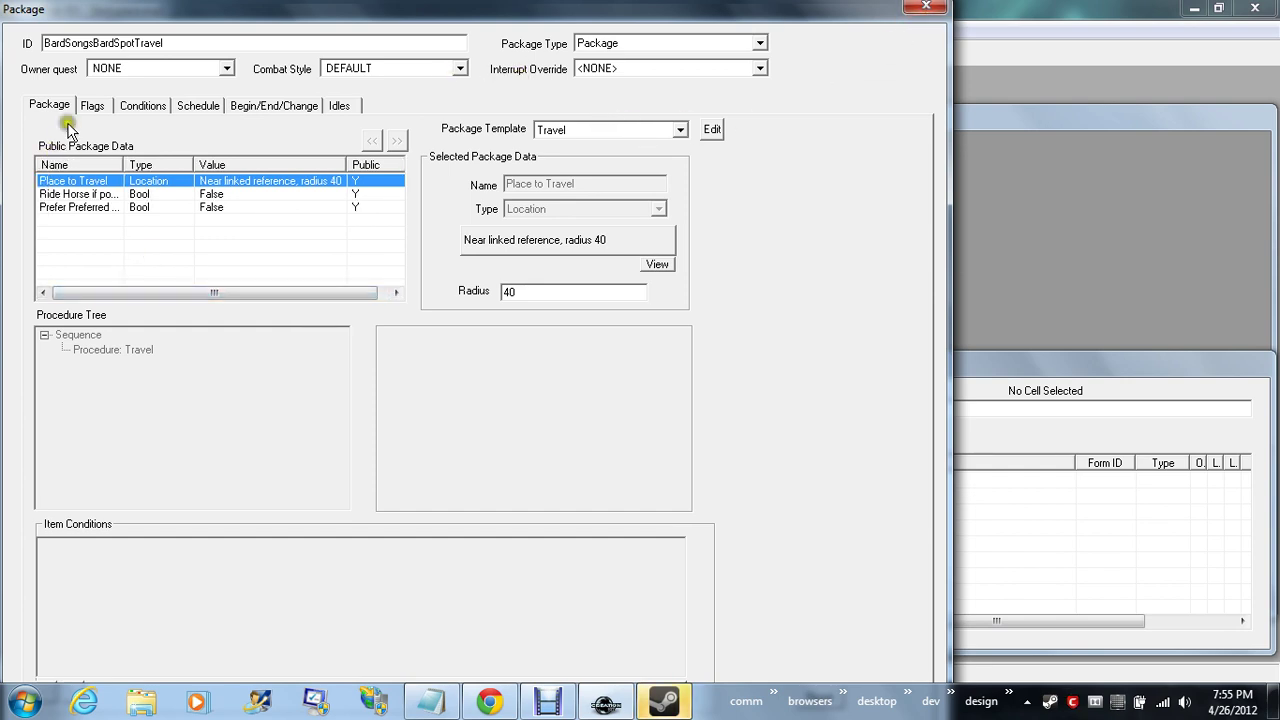
- Examine the BardSongsBardSpotTravel package's conditions, begin/end/change, idle and schedule settings, and close it
click(126, 106)
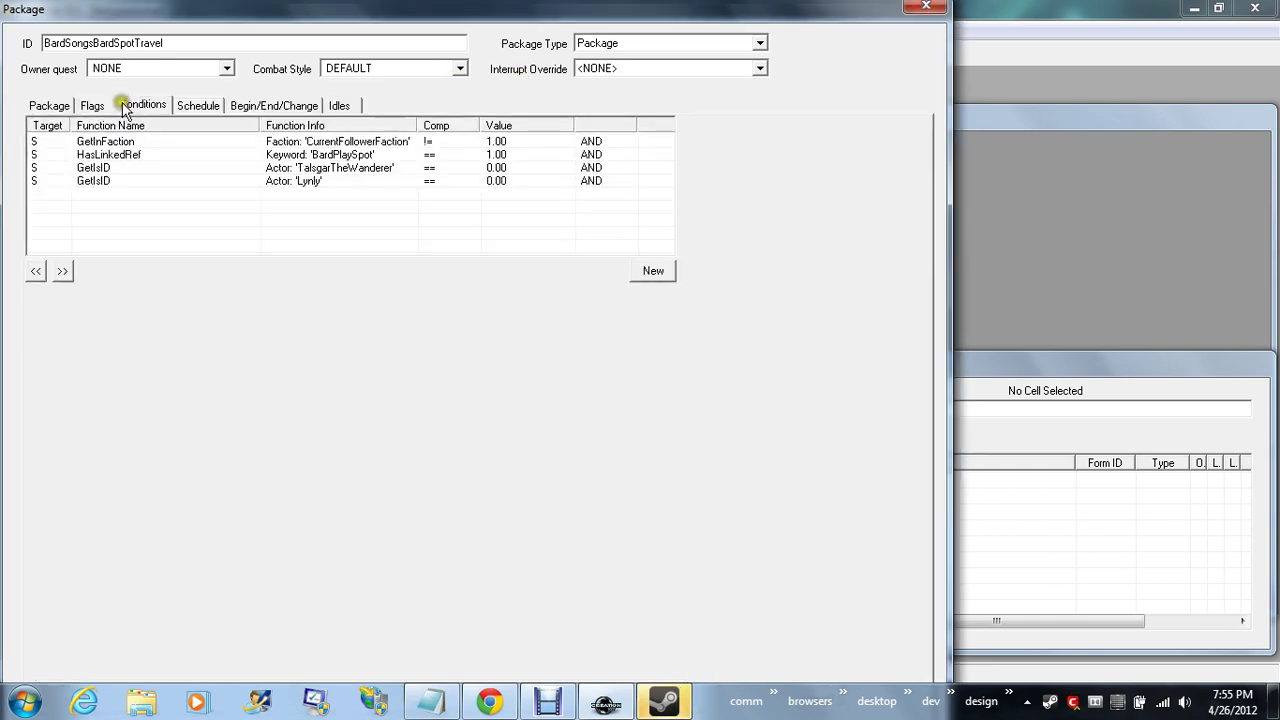
click(276, 183)
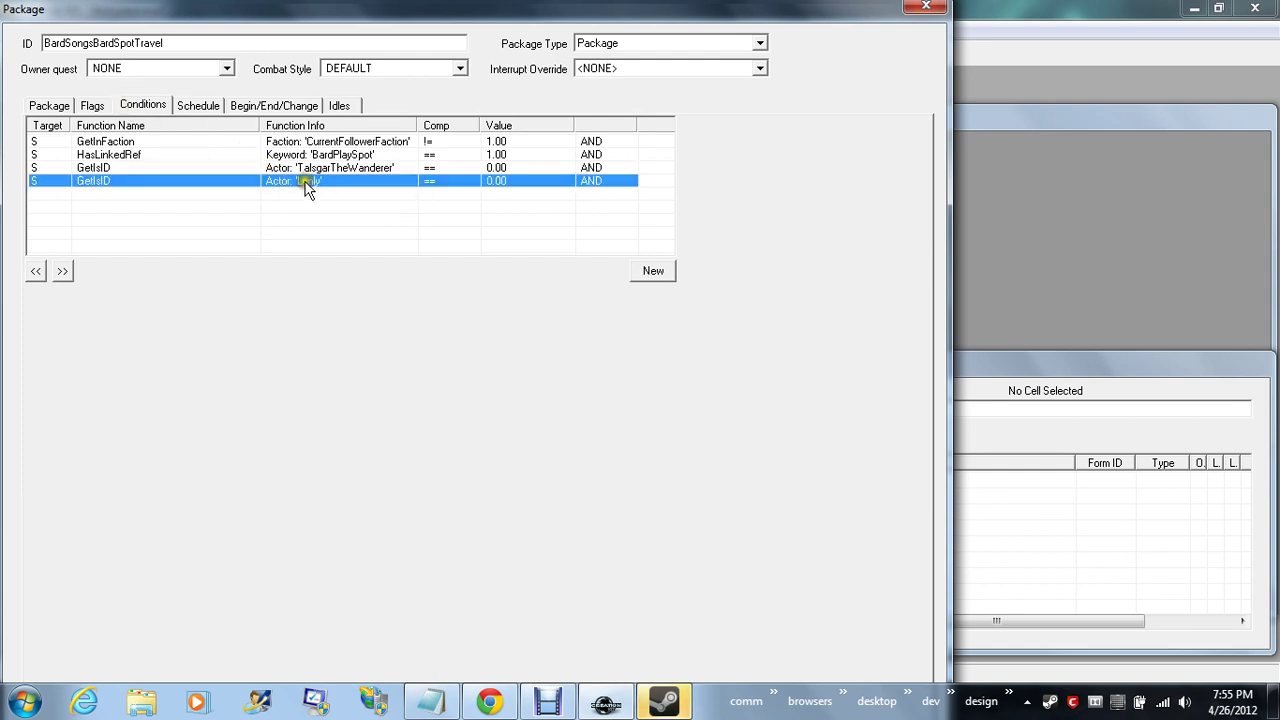
click(210, 110)
click(282, 107)
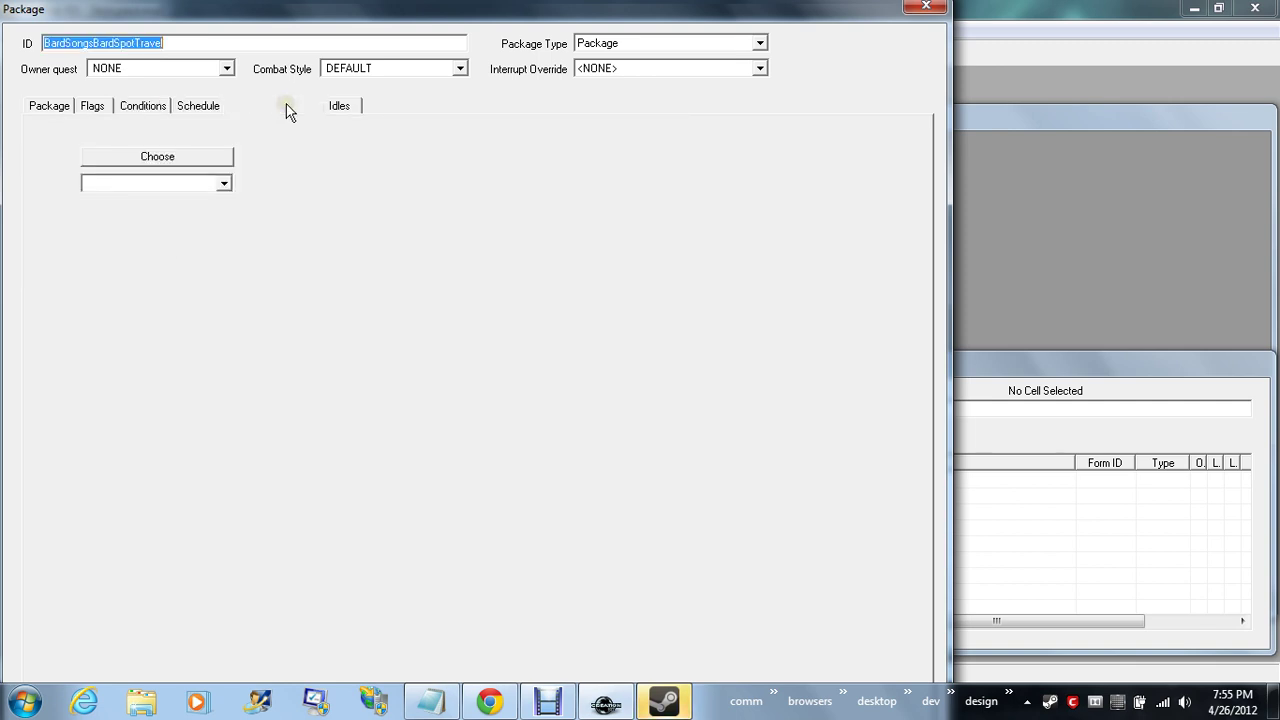
click(340, 106)
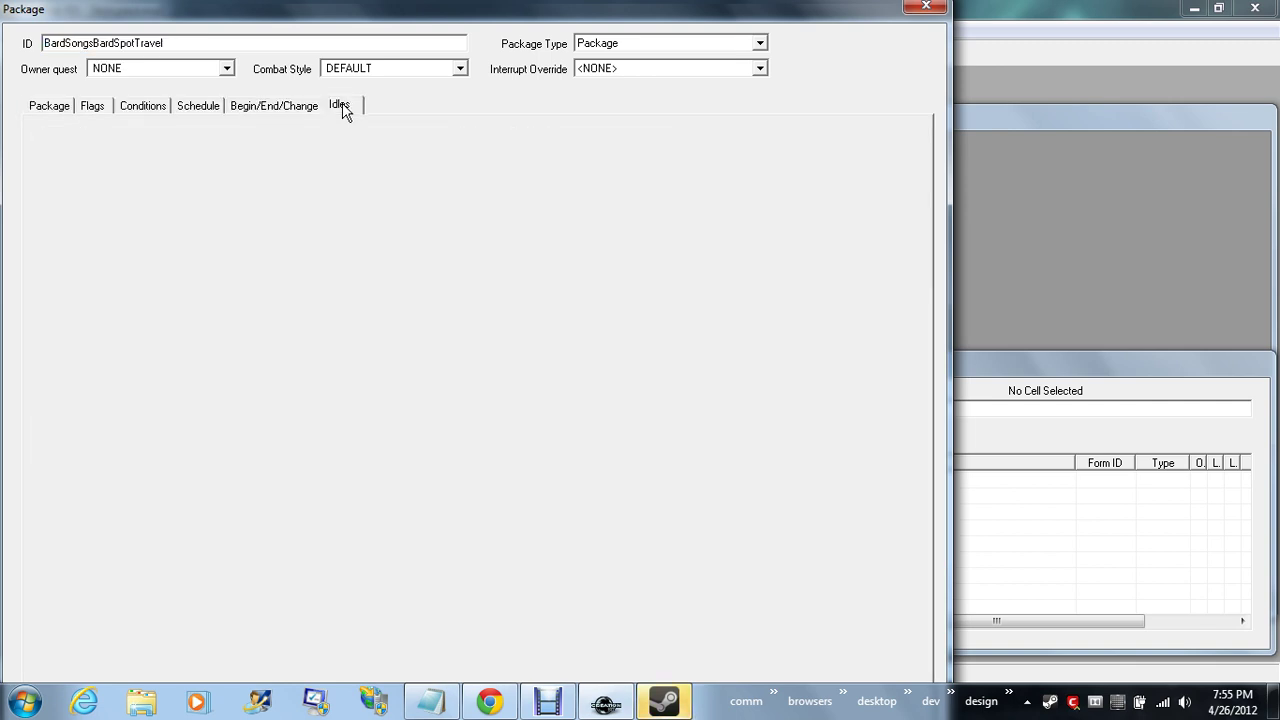
click(199, 108)
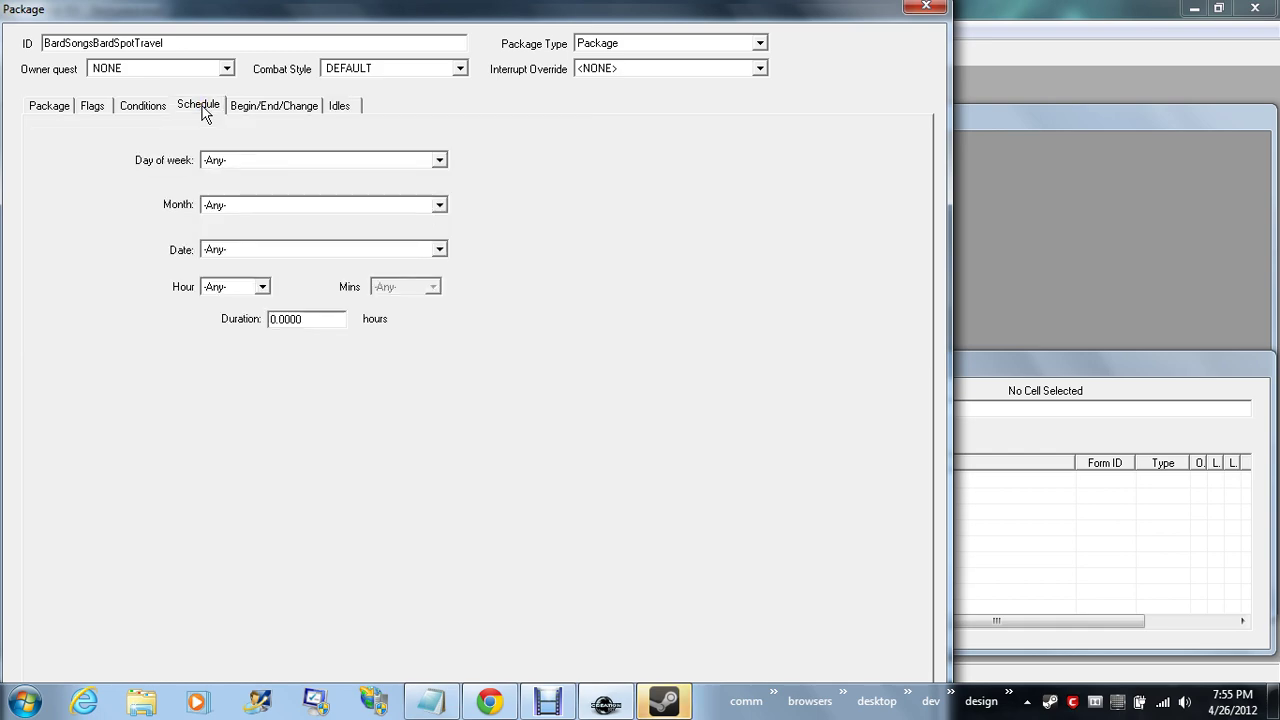
click(905, 10)
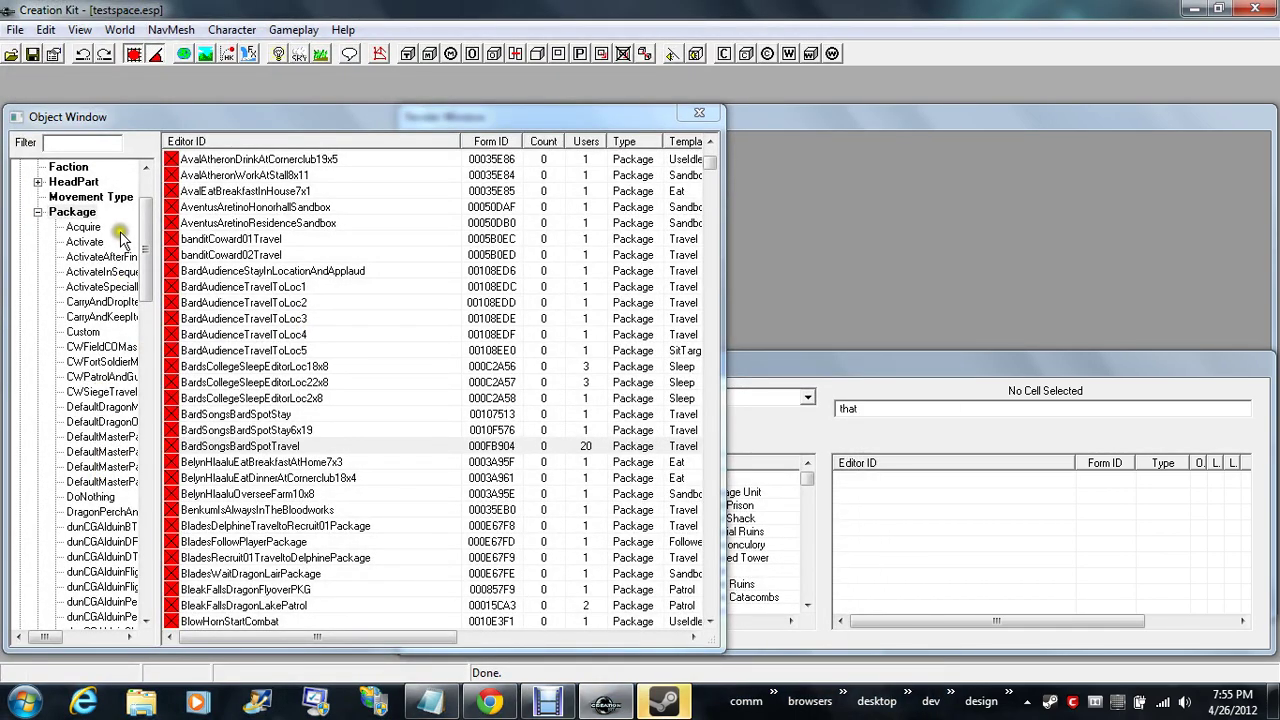
- Collapse the Package category, expand the Quest category and list all quests
click(38, 212)
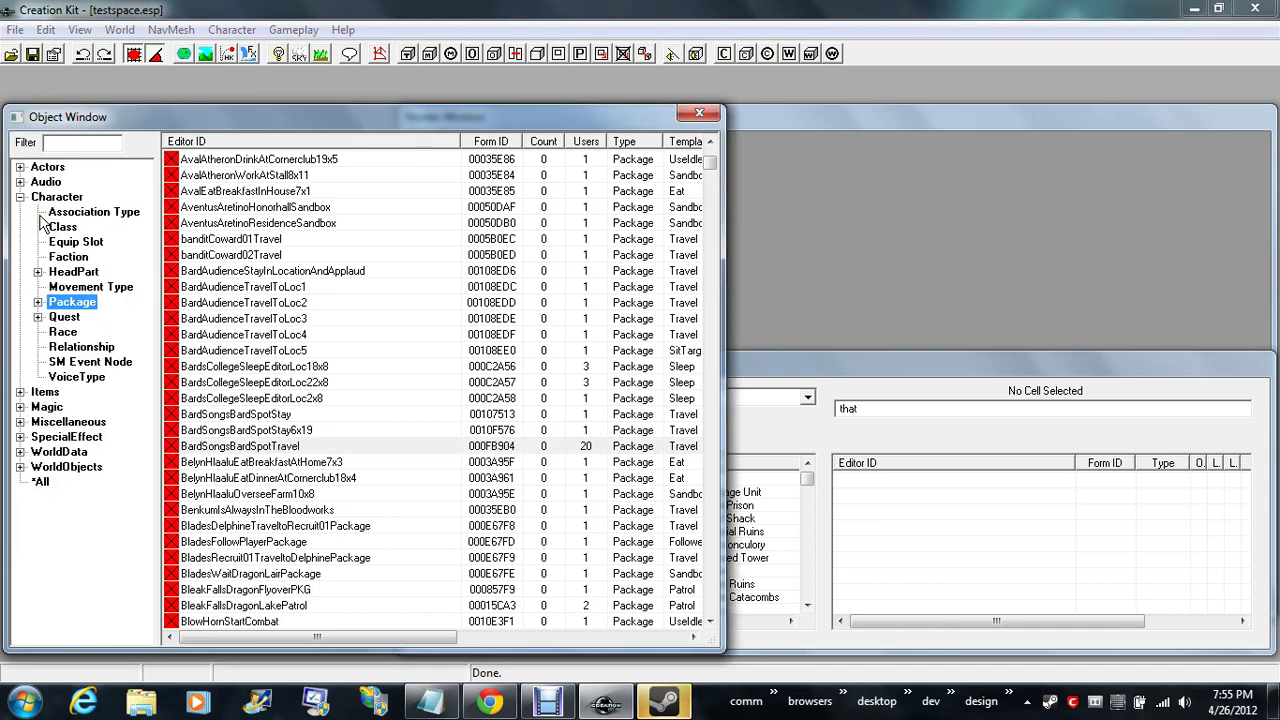
click(38, 317)
click(63, 317)
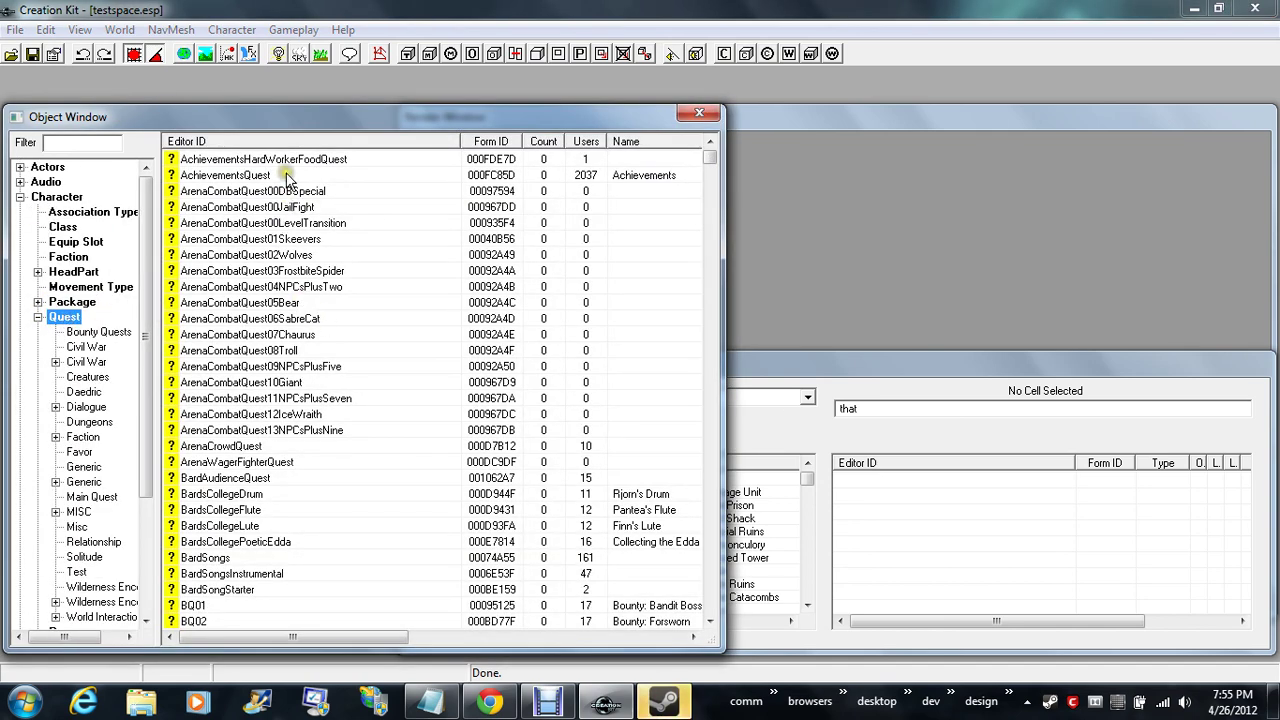
click(547, 703)
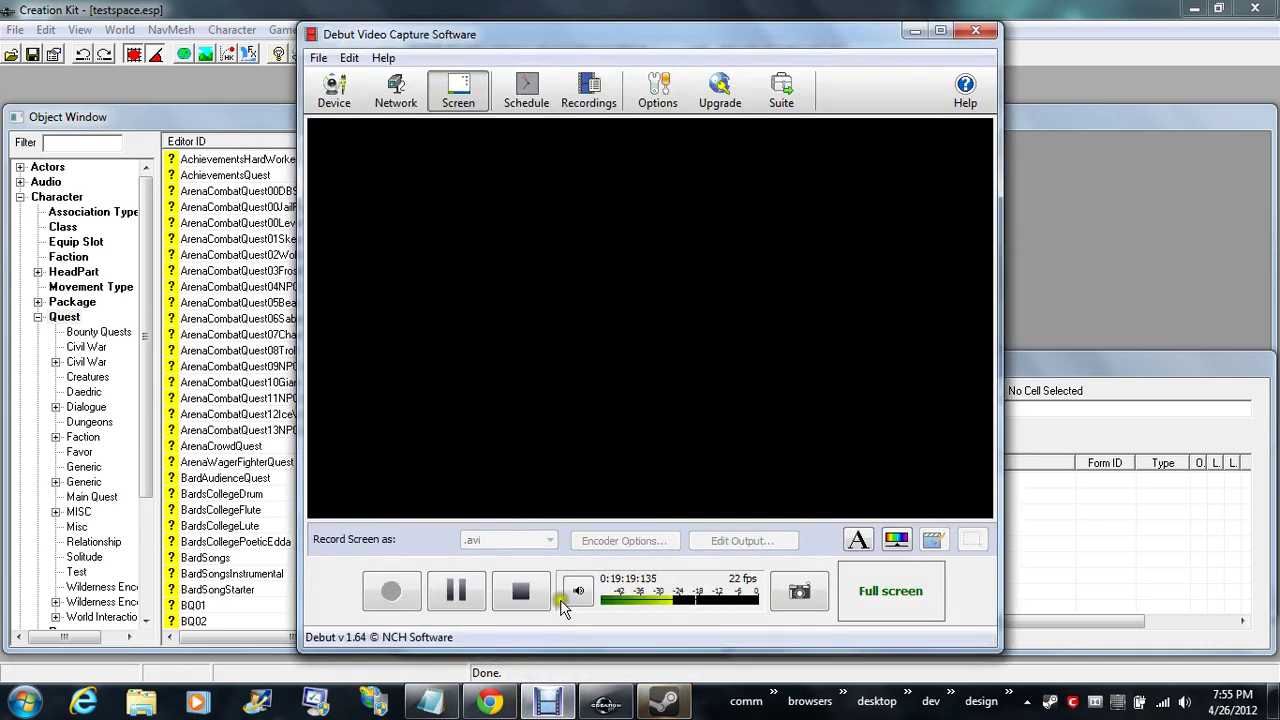
click(914, 32)
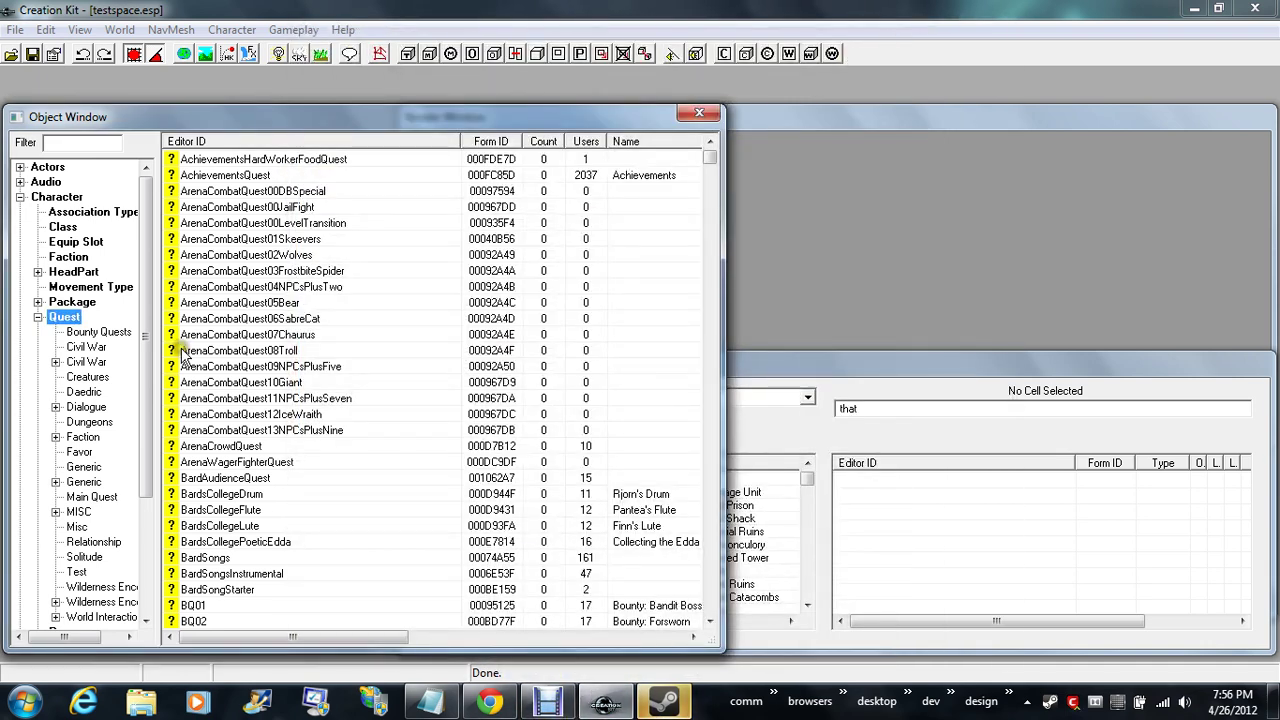
- Open the AchievementsQuest quest and glance through its stages, objectives and aliases before returning to its quest data
double_click(230, 175)
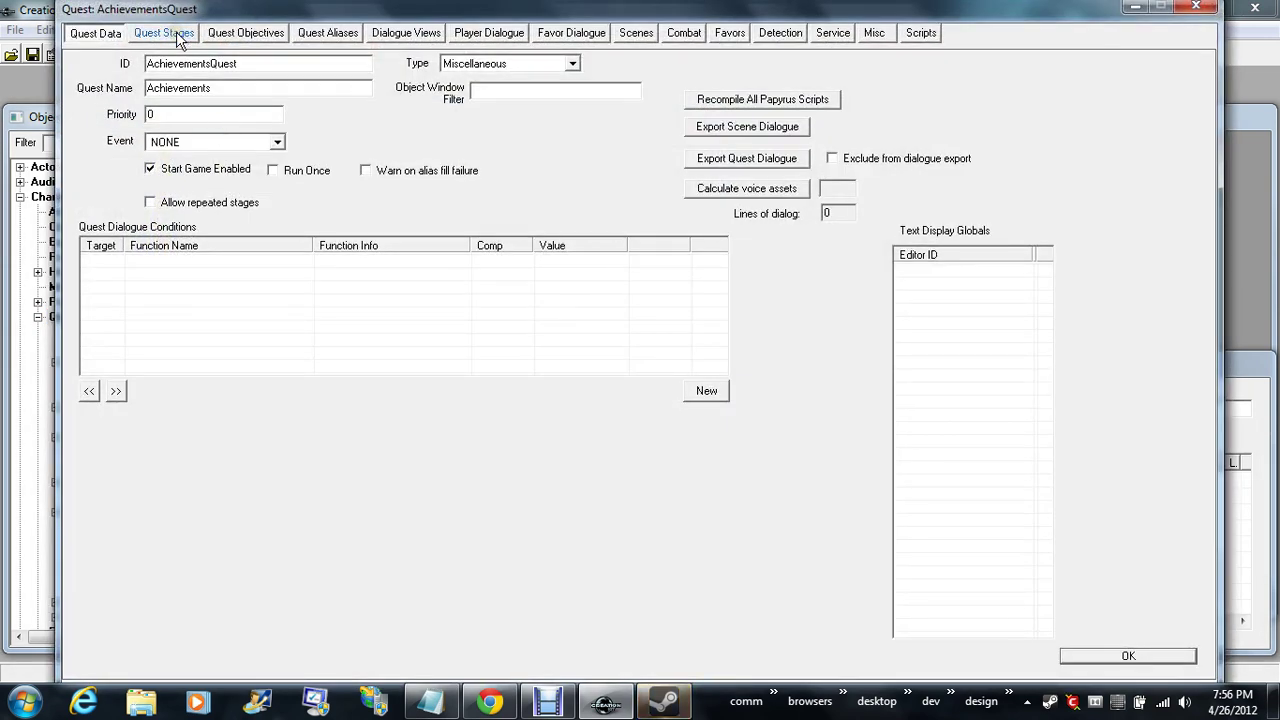
click(170, 33)
click(237, 34)
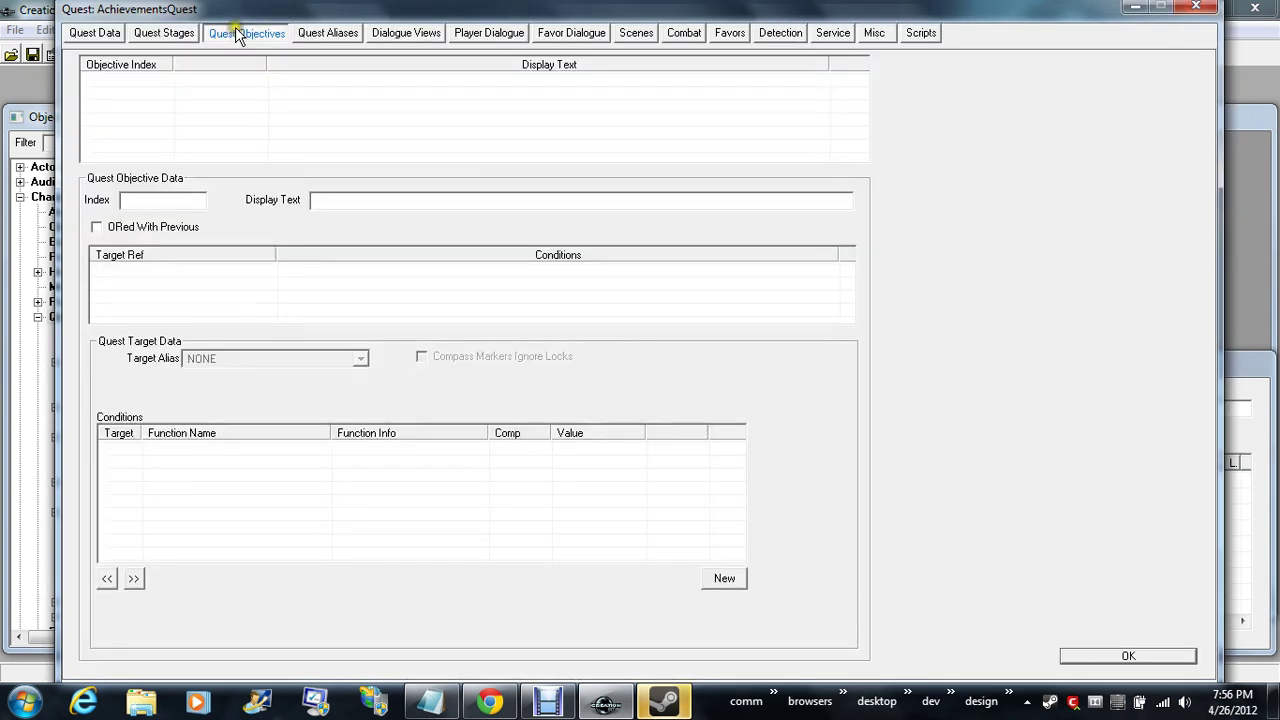
click(310, 34)
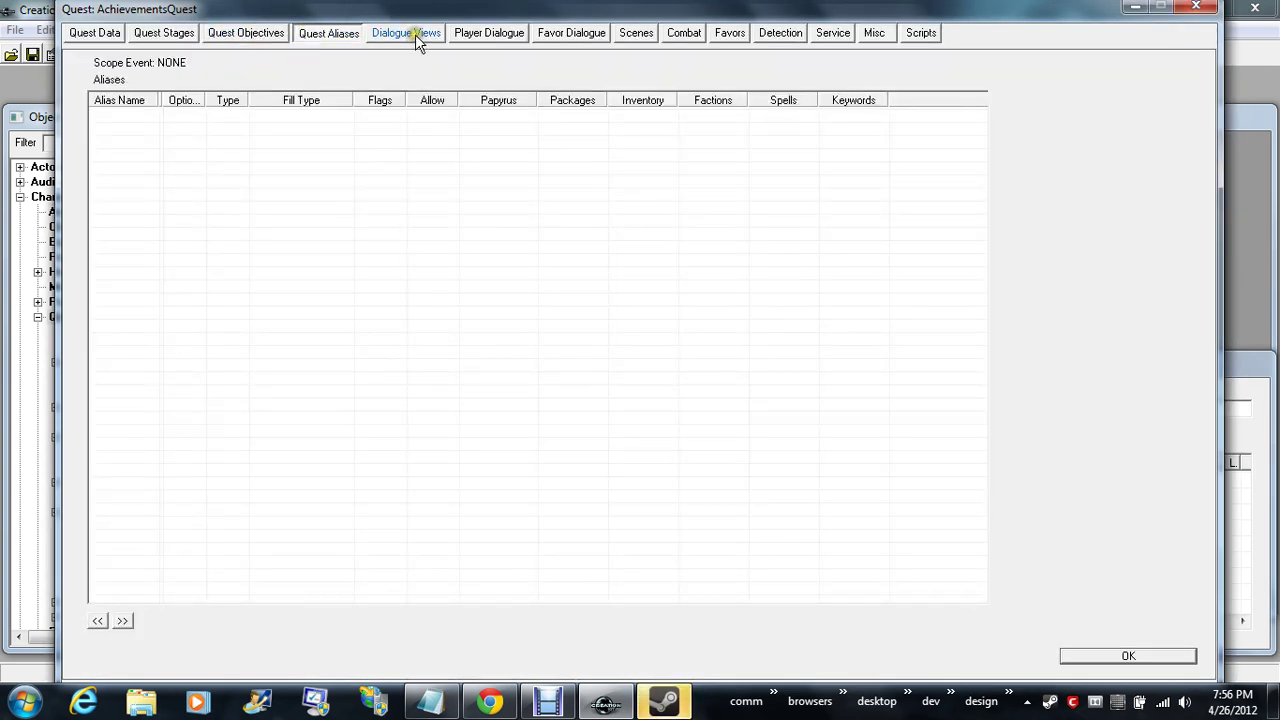
click(100, 34)
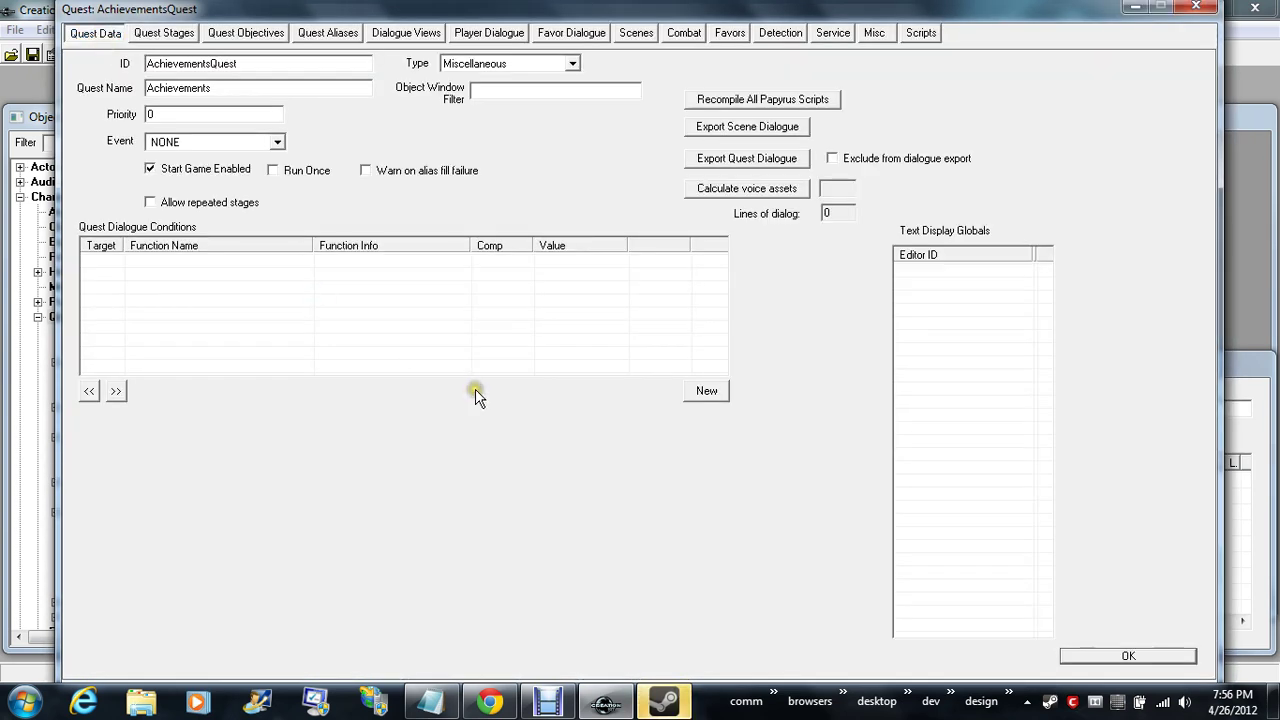
- Review AchievementsQuest's stages, objectives, aliases and dialogue views, followed by its player and favor dialogue
click(165, 33)
click(225, 34)
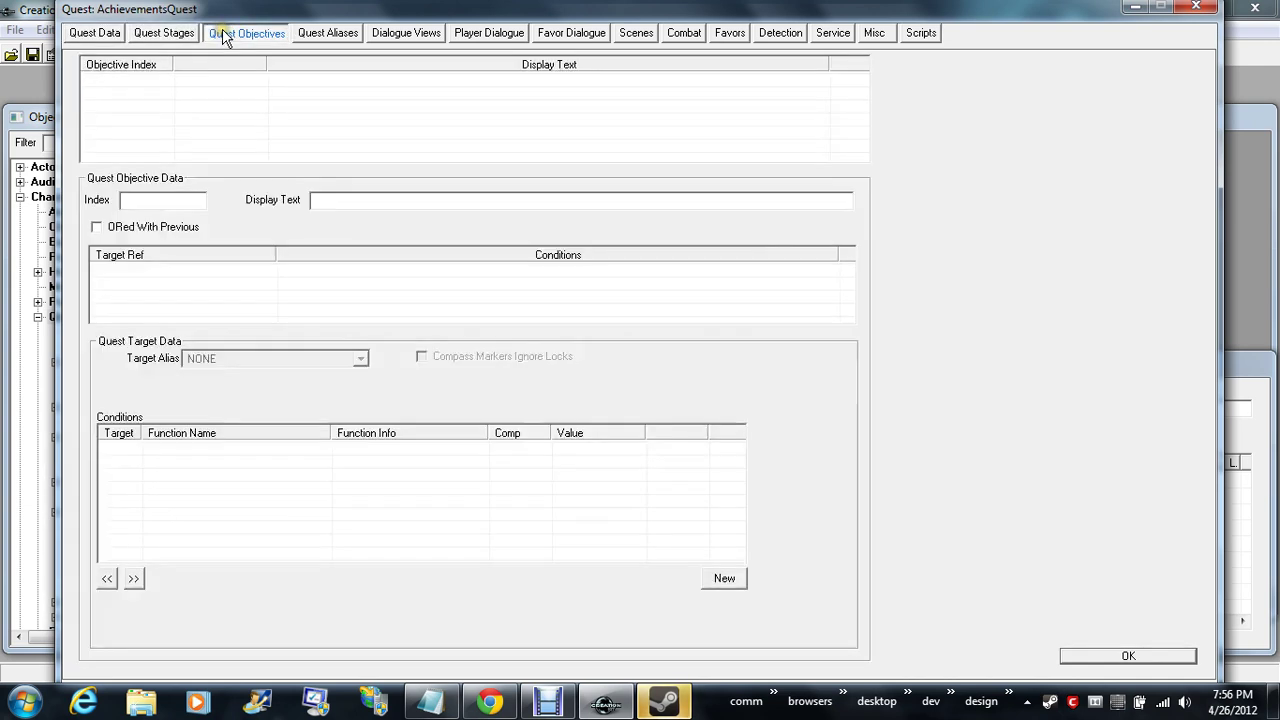
click(340, 34)
click(409, 35)
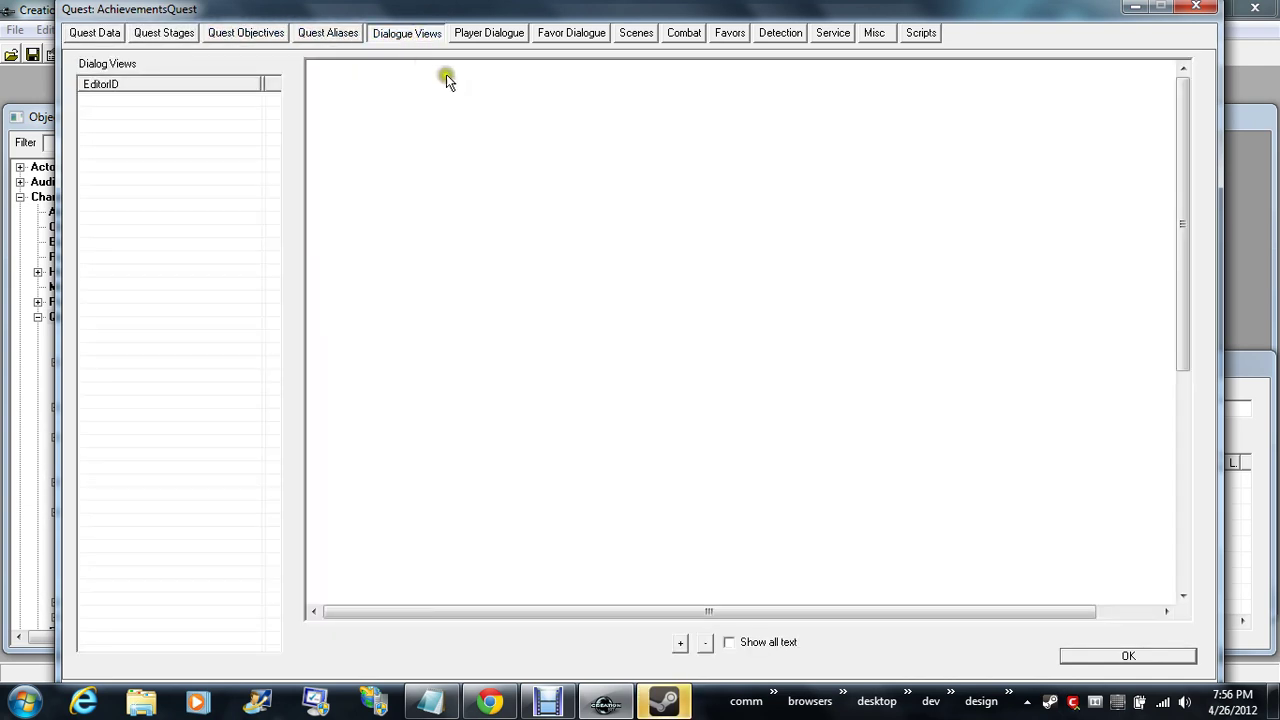
click(488, 34)
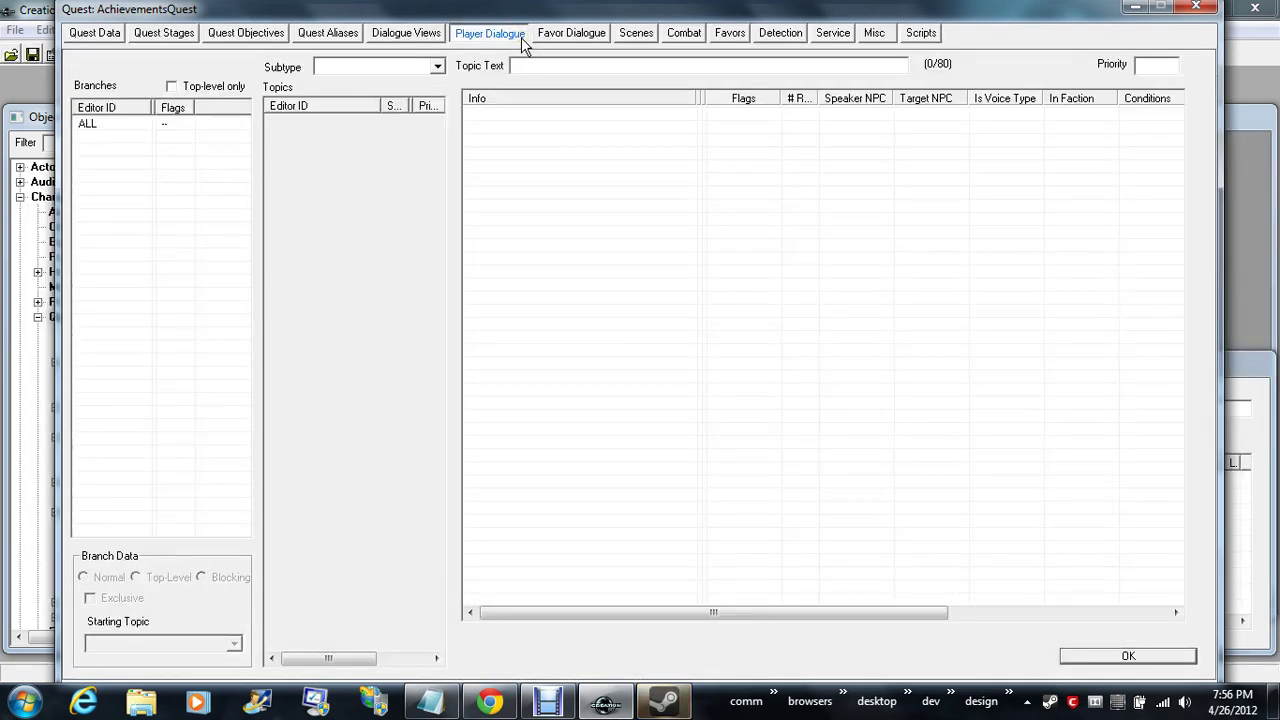
click(565, 34)
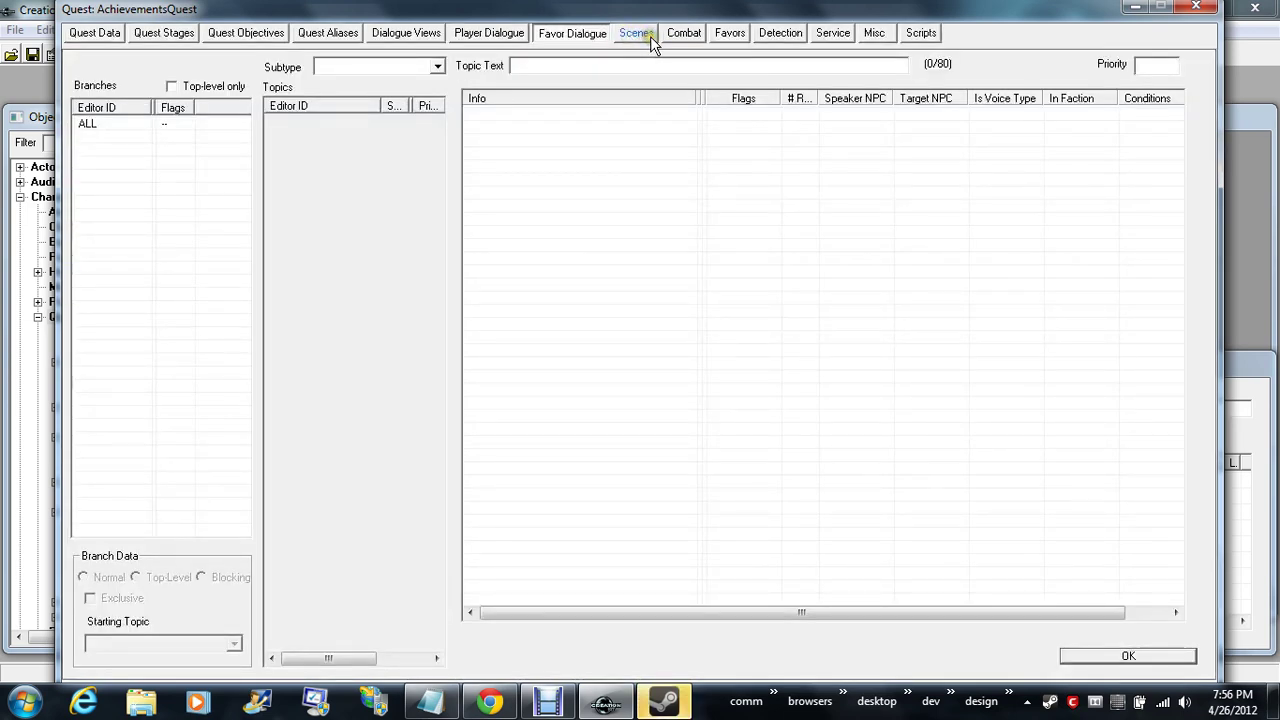
- Examine the scenes, combat, favors, detection and service sections of AchievementsQuest
click(650, 36)
click(678, 35)
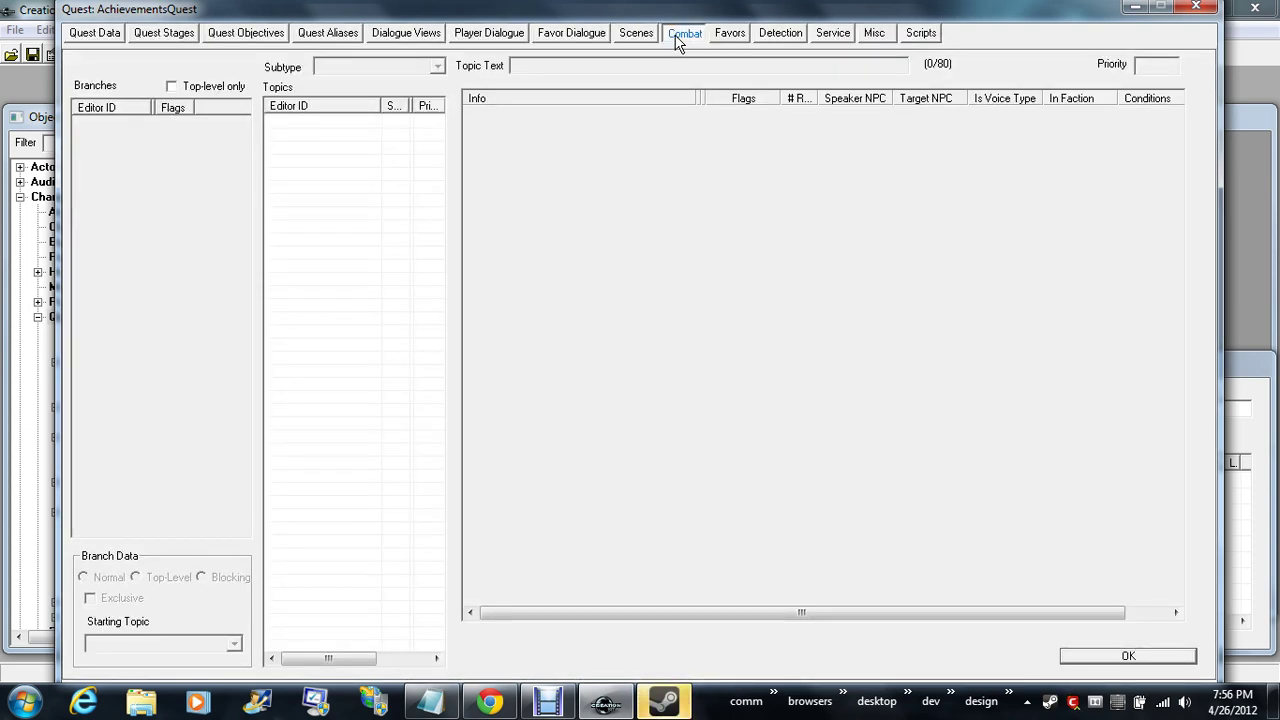
click(729, 36)
click(786, 36)
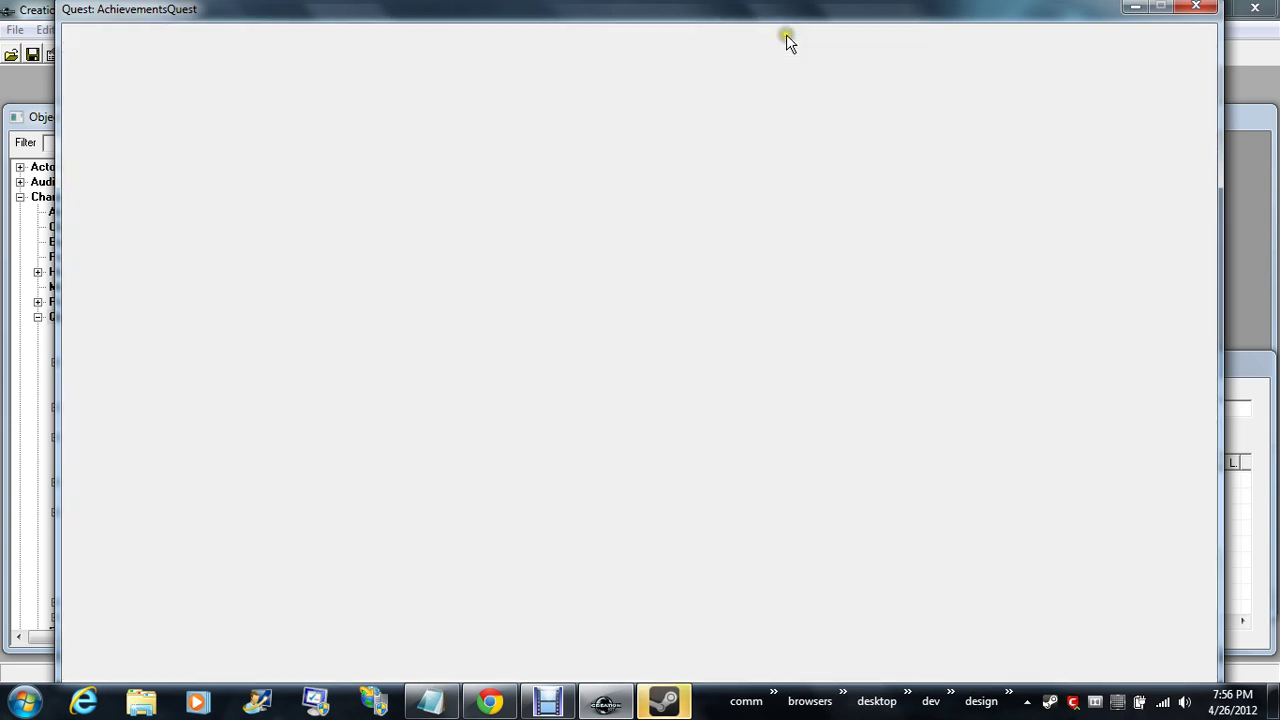
click(829, 33)
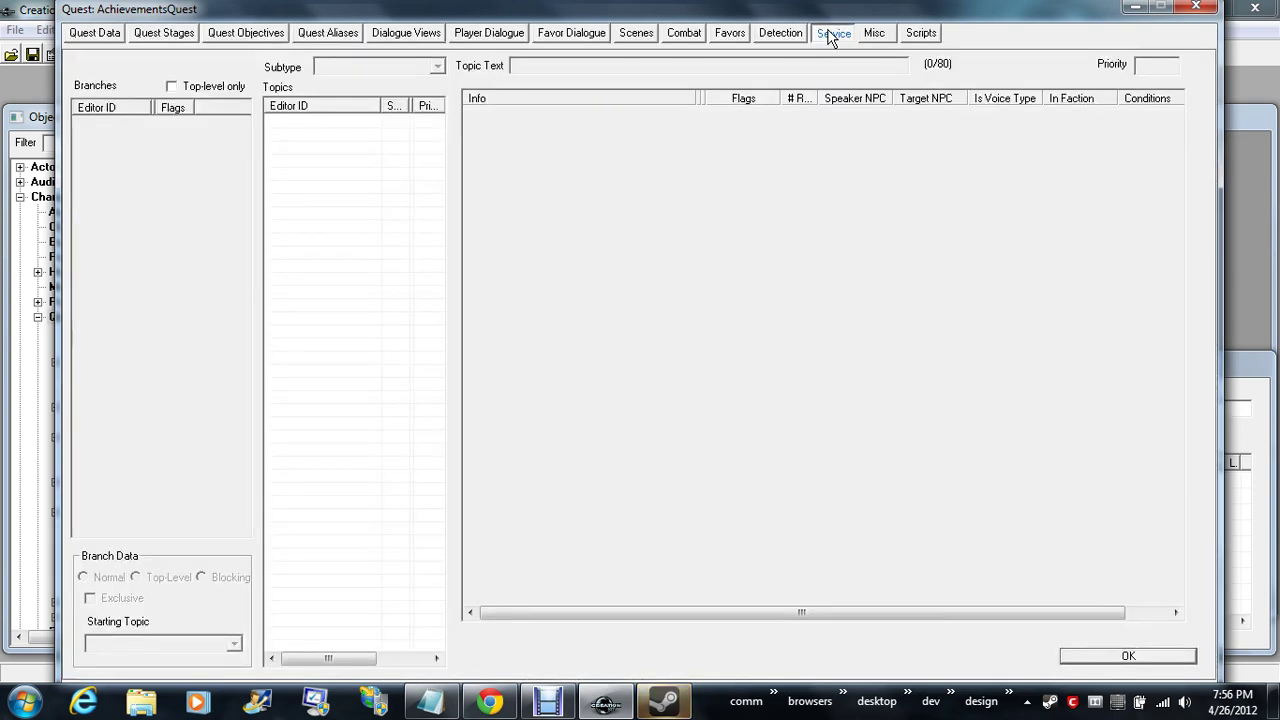
- Inspect the HardWorker properties of the AchievementsScript attached to the quest, and cancel without changing them
click(920, 36)
click(120, 86)
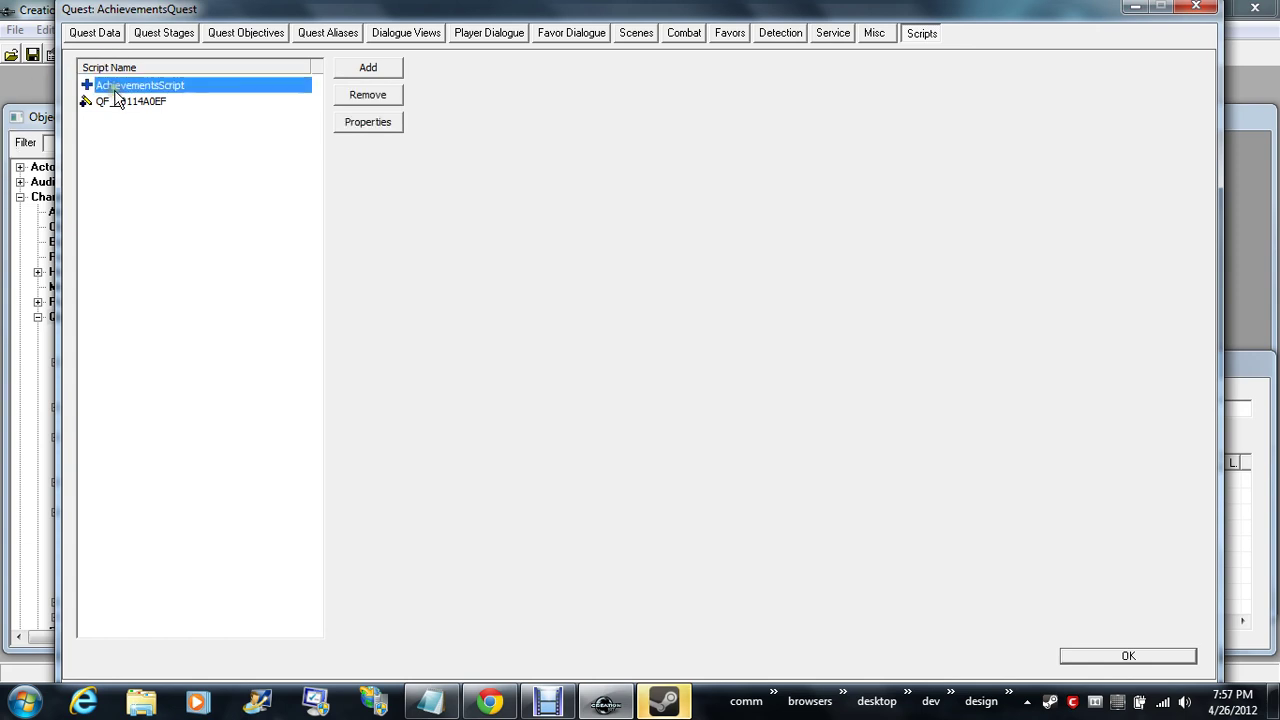
click(367, 124)
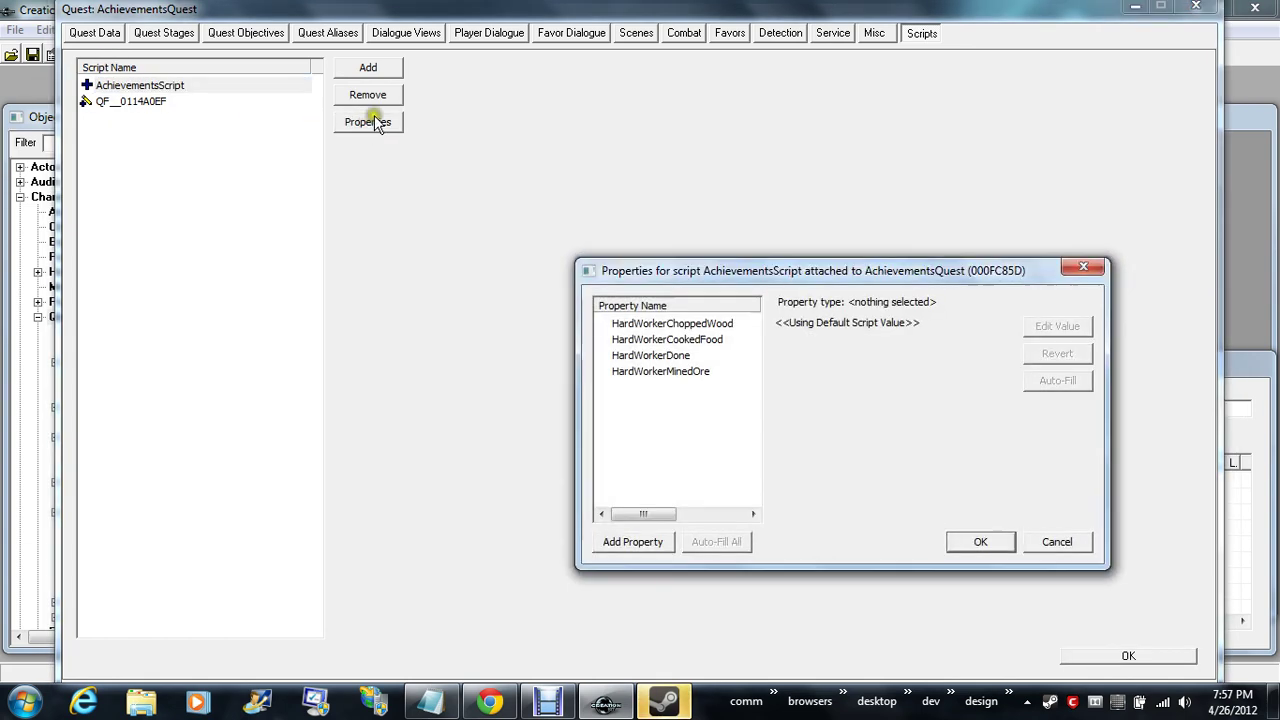
click(670, 340)
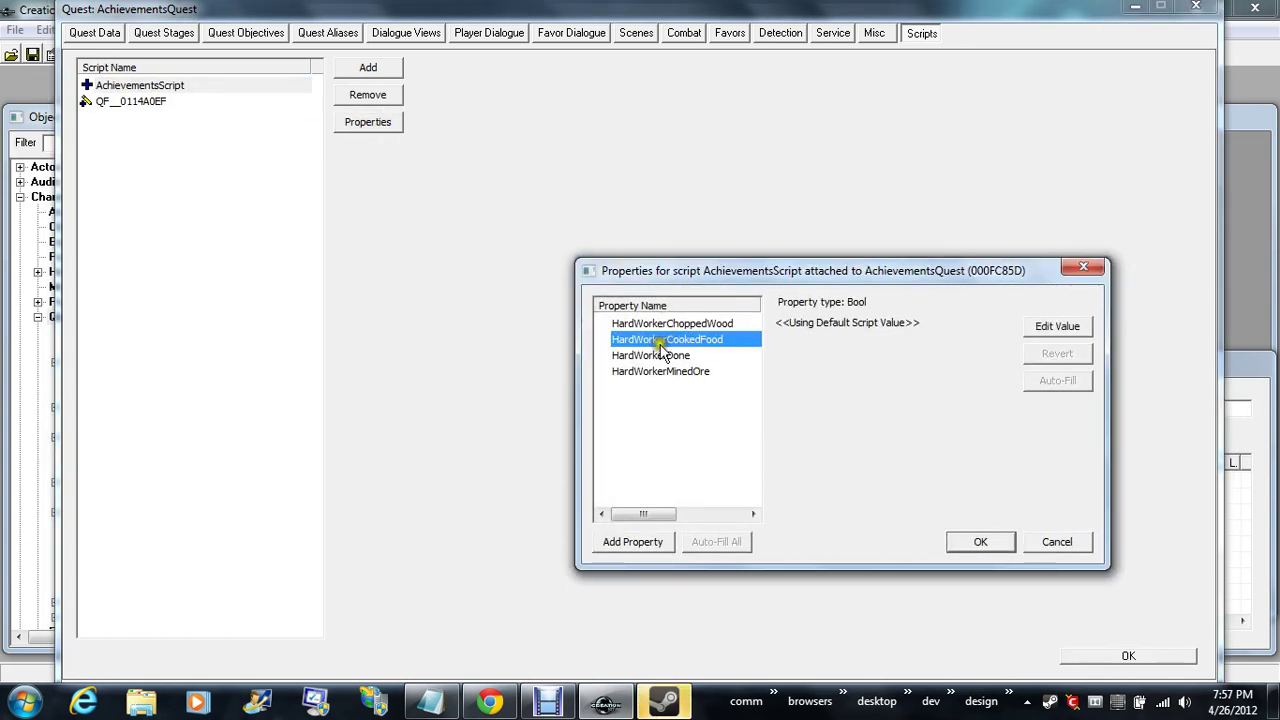
click(652, 356)
click(650, 371)
click(1035, 540)
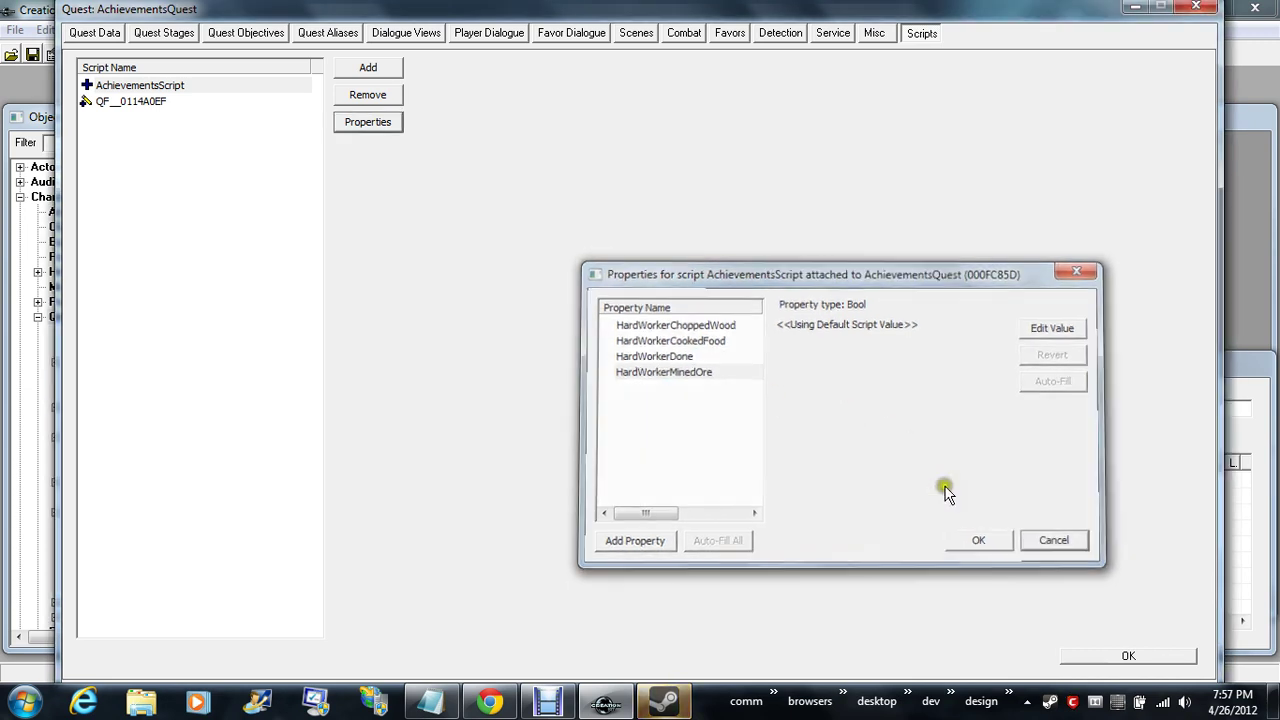
- Open the AchievementsScript source, read through it to its property declarations, and close the script and the quest
right_click(150, 85)
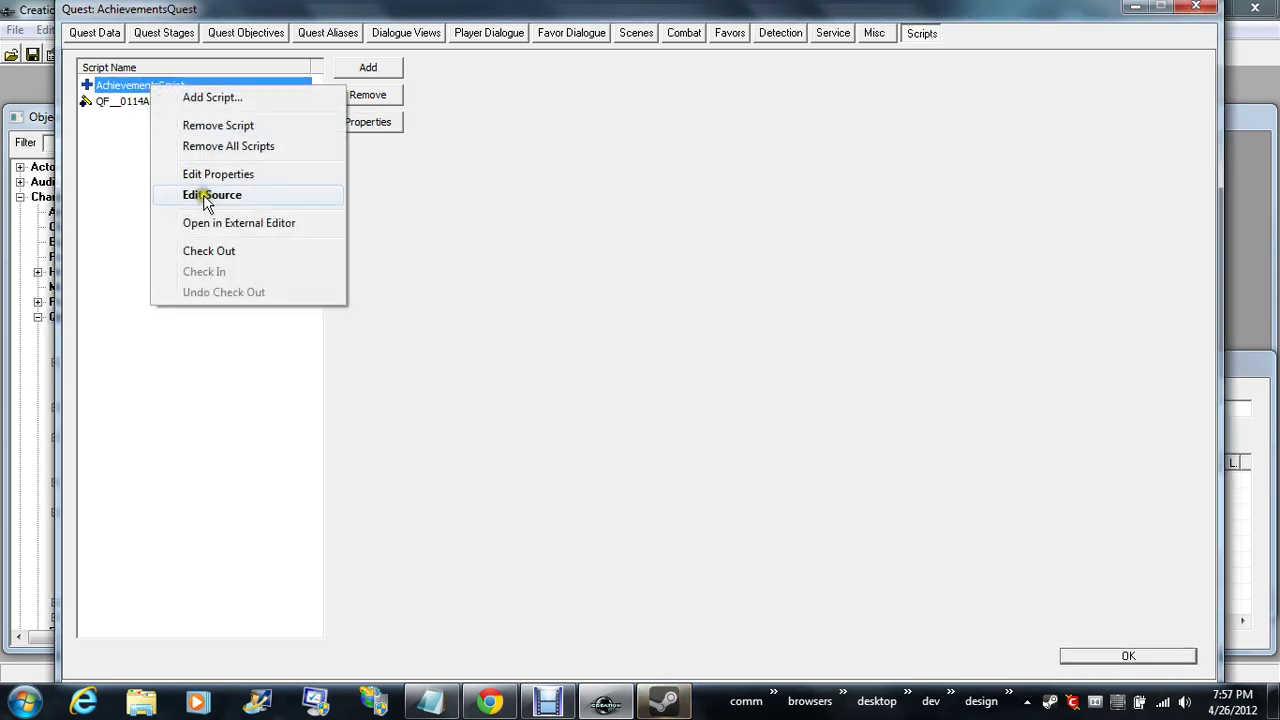
double_click(118, 85)
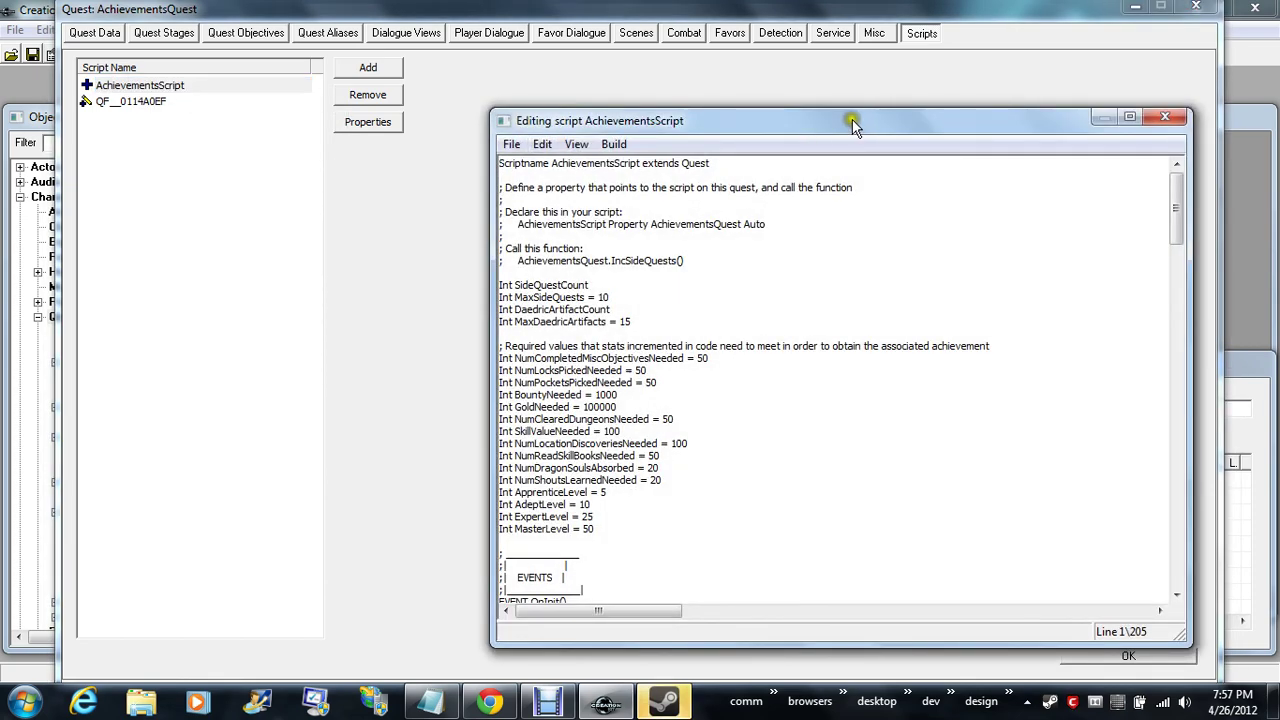
drag(852, 119, 827, 88)
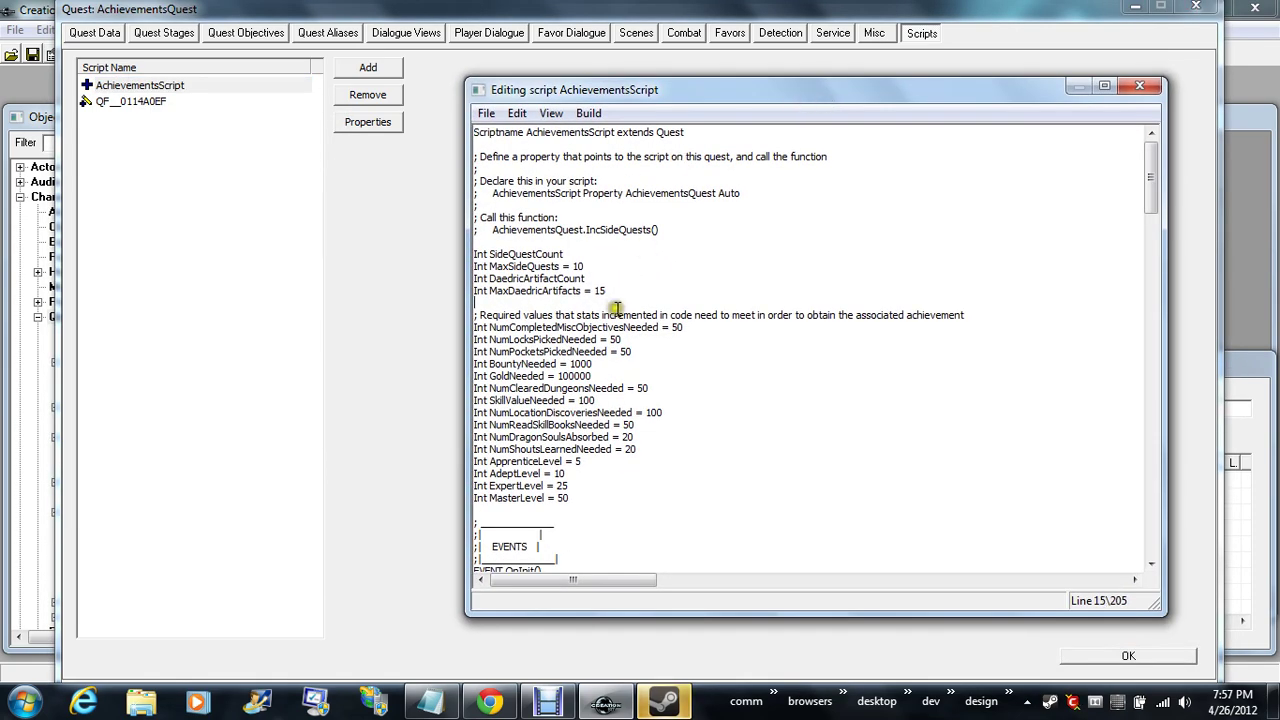
scroll(630, 312, down, 15)
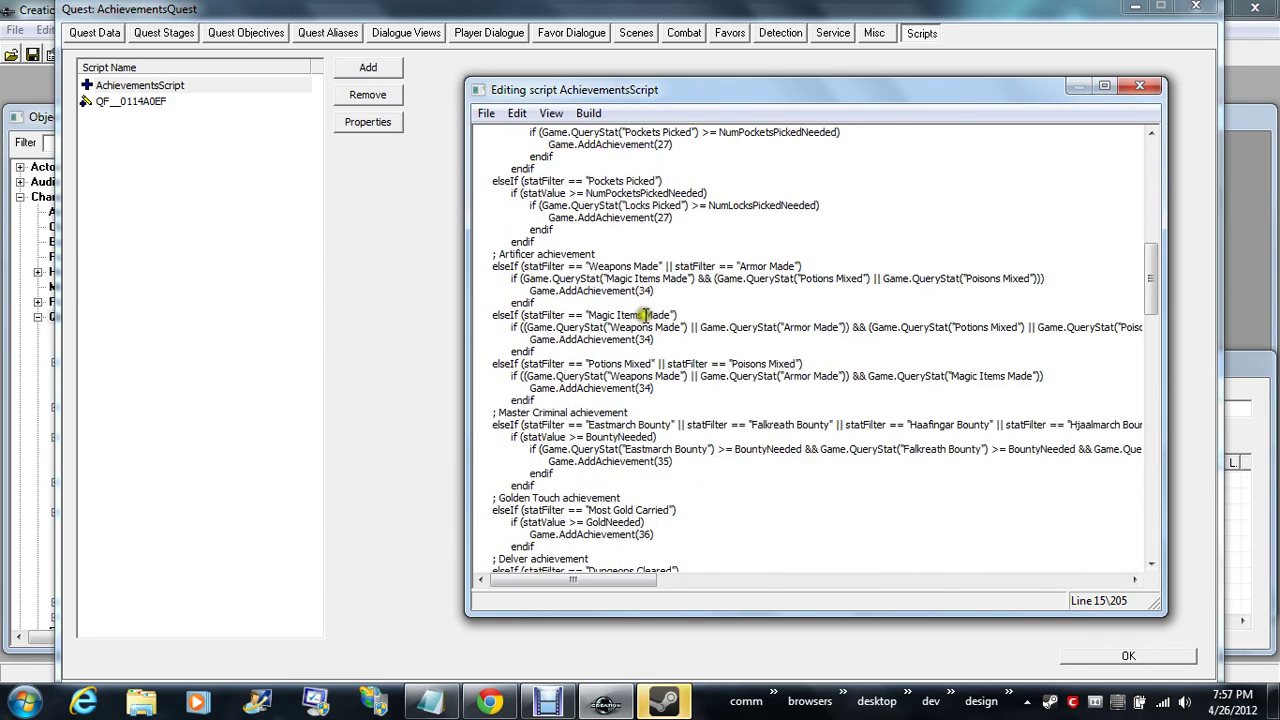
scroll(645, 315, down, 11)
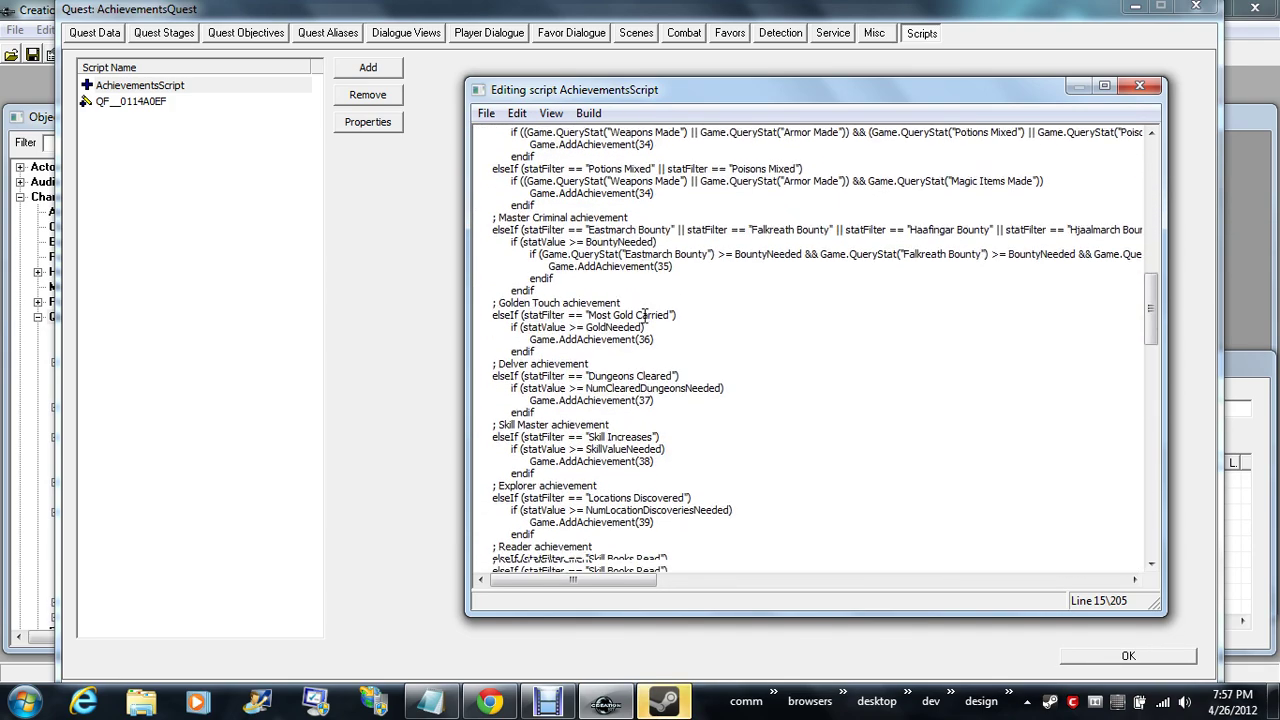
scroll(641, 313, down, 20)
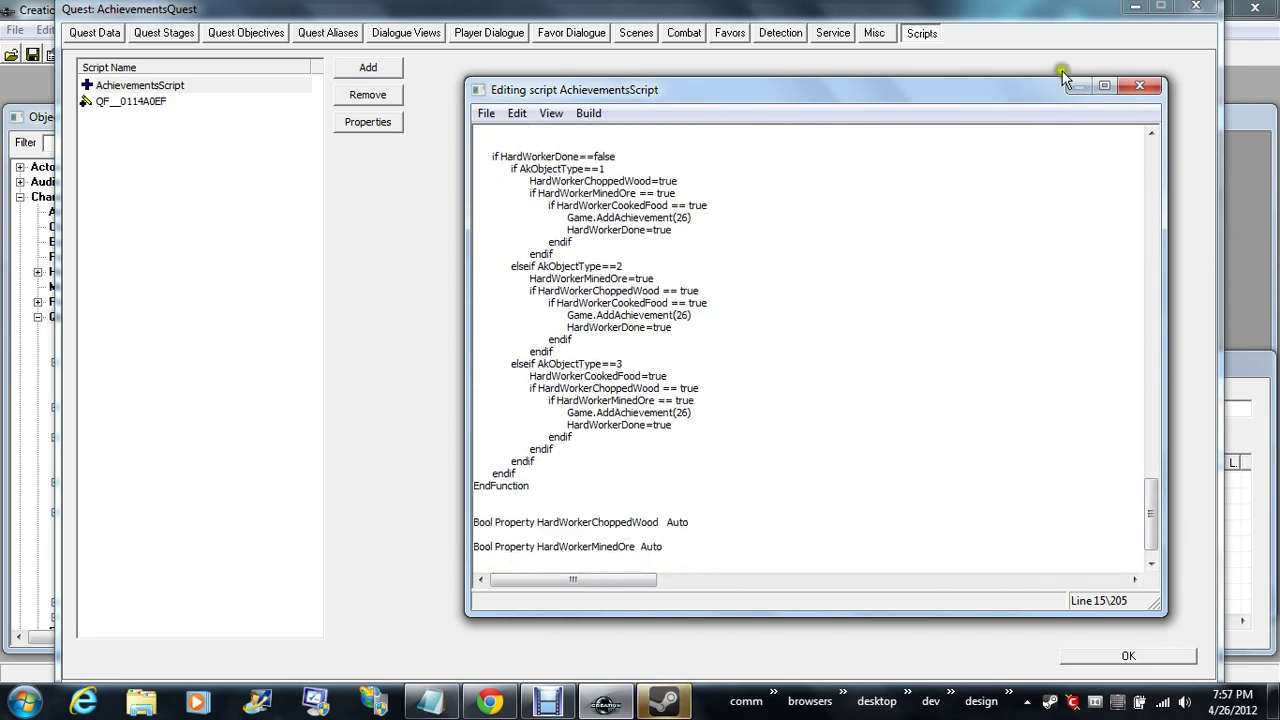
click(1140, 88)
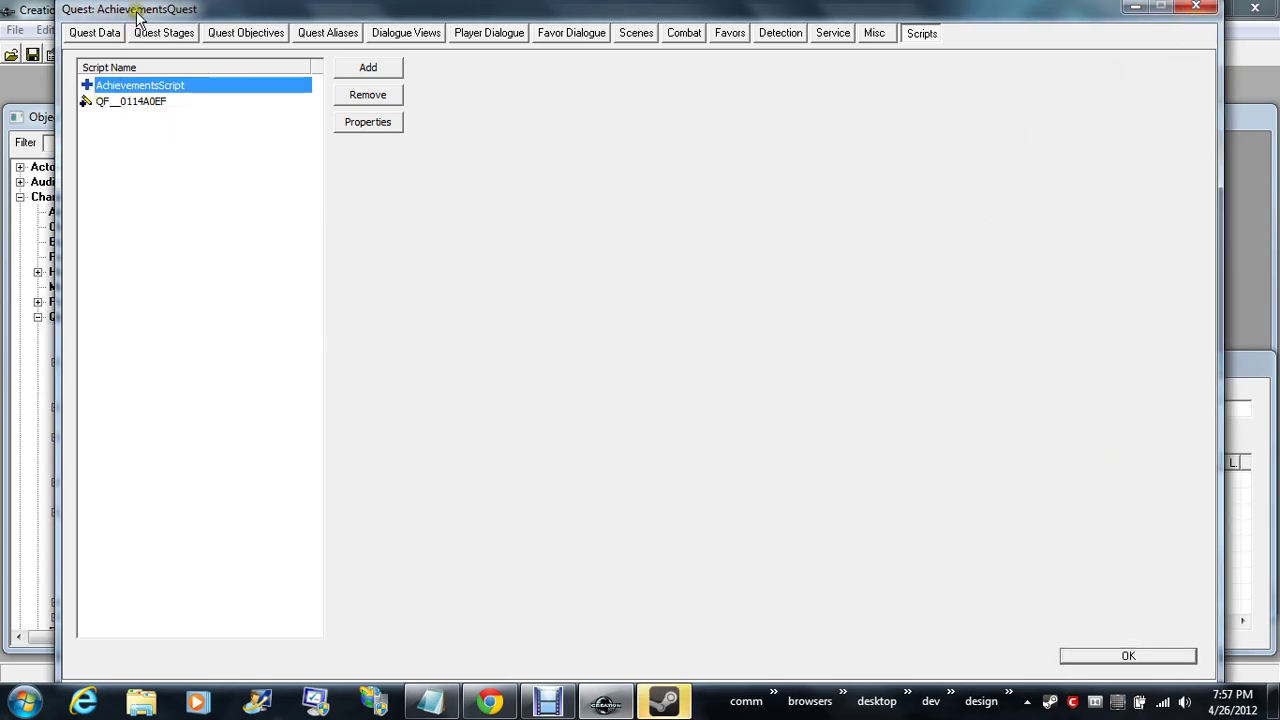
click(1196, 8)
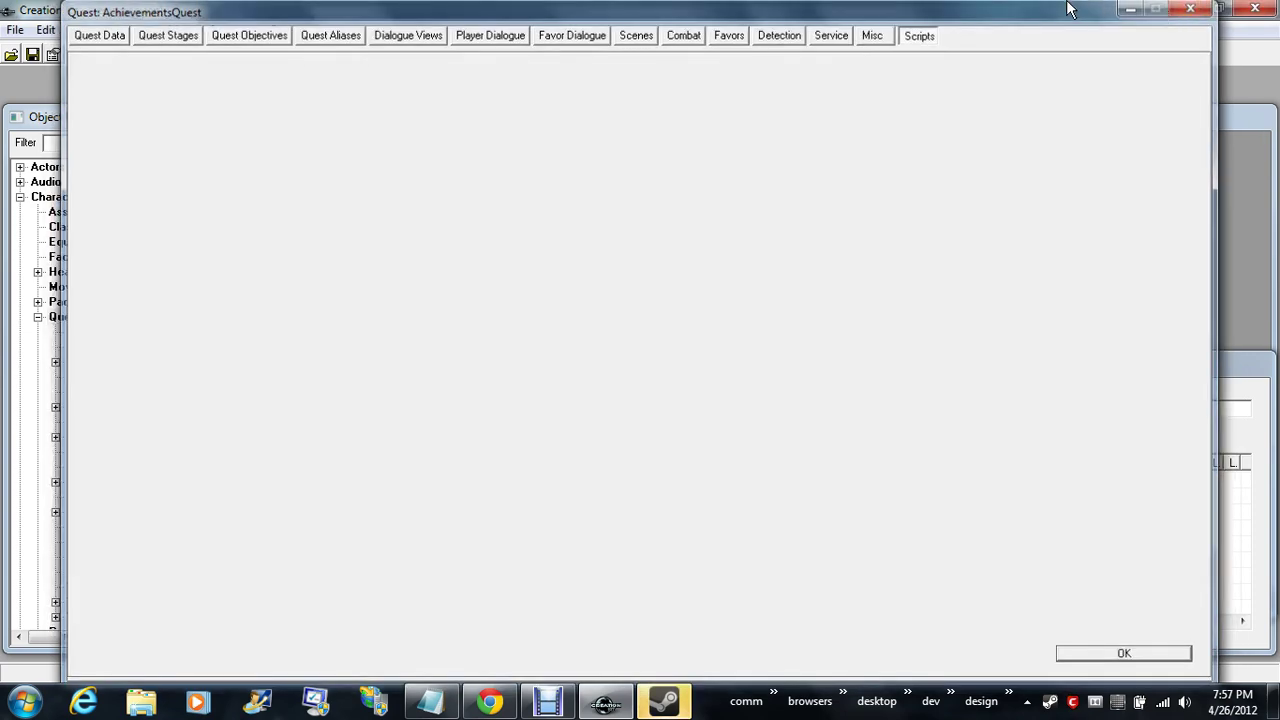
- Browse further down the quest list and open the BardSongs quest
click(246, 288)
scroll(235, 450, down, 8)
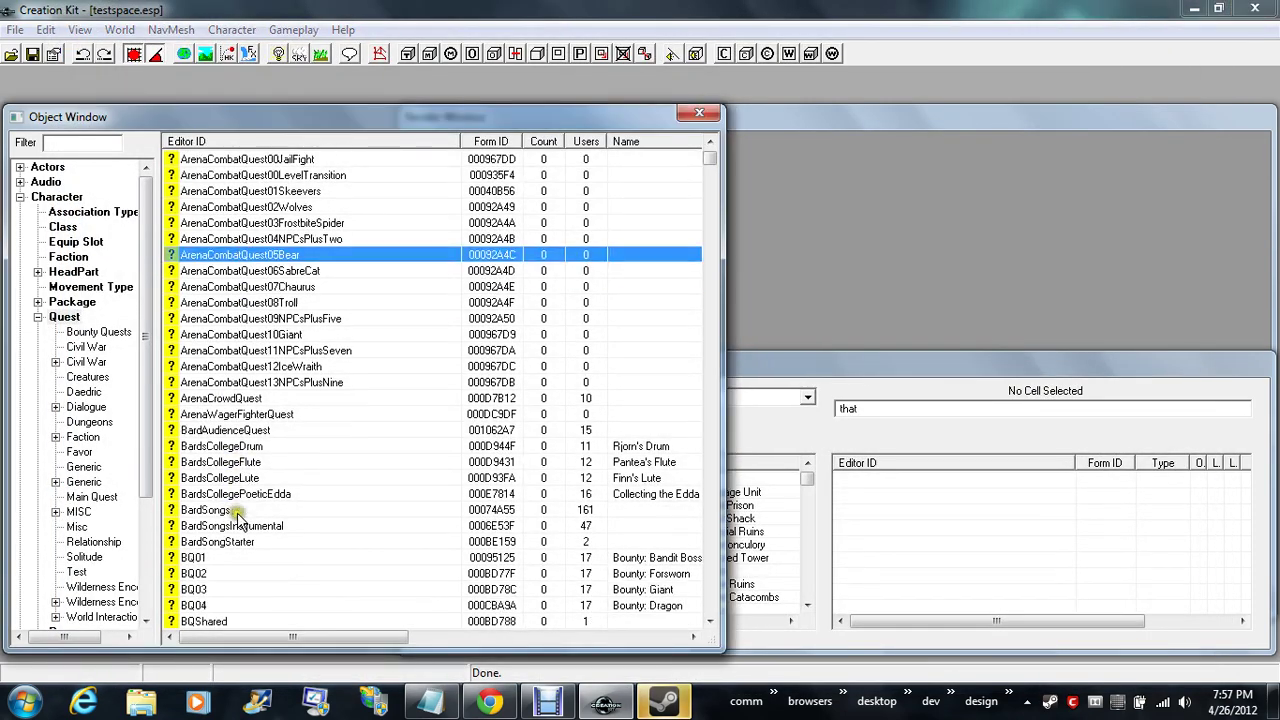
scroll(240, 515, up, 1)
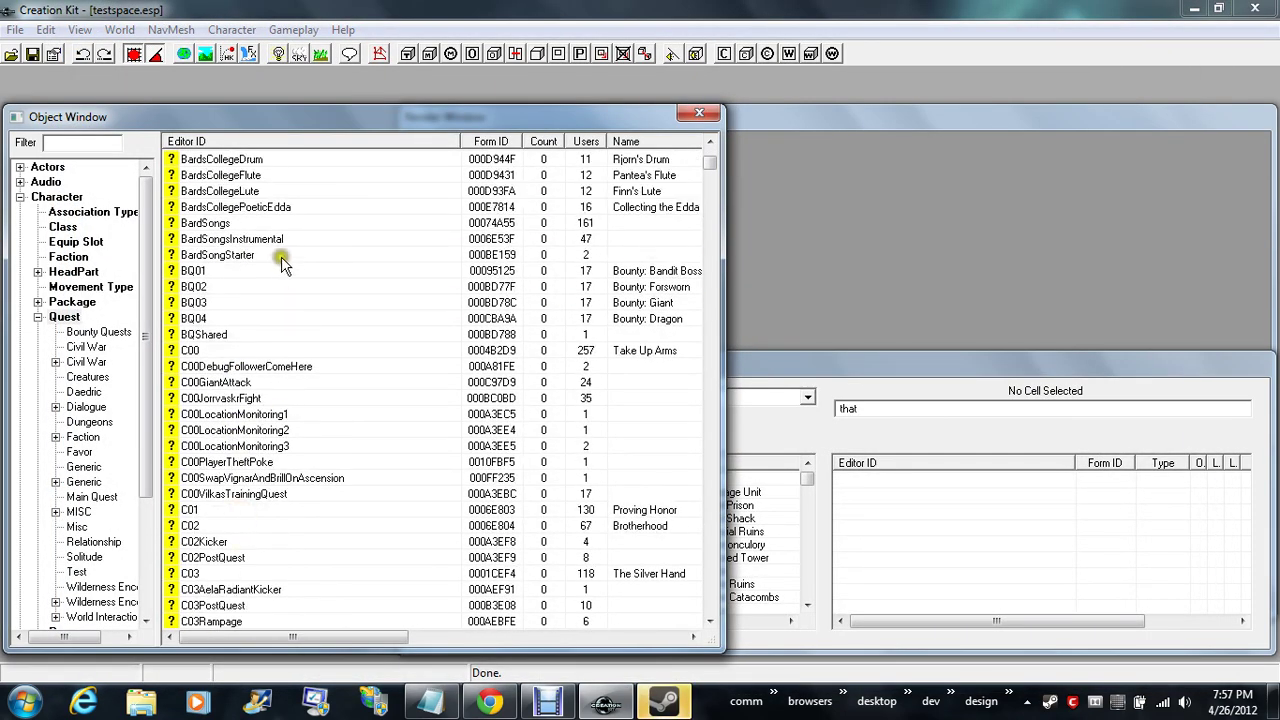
double_click(203, 224)
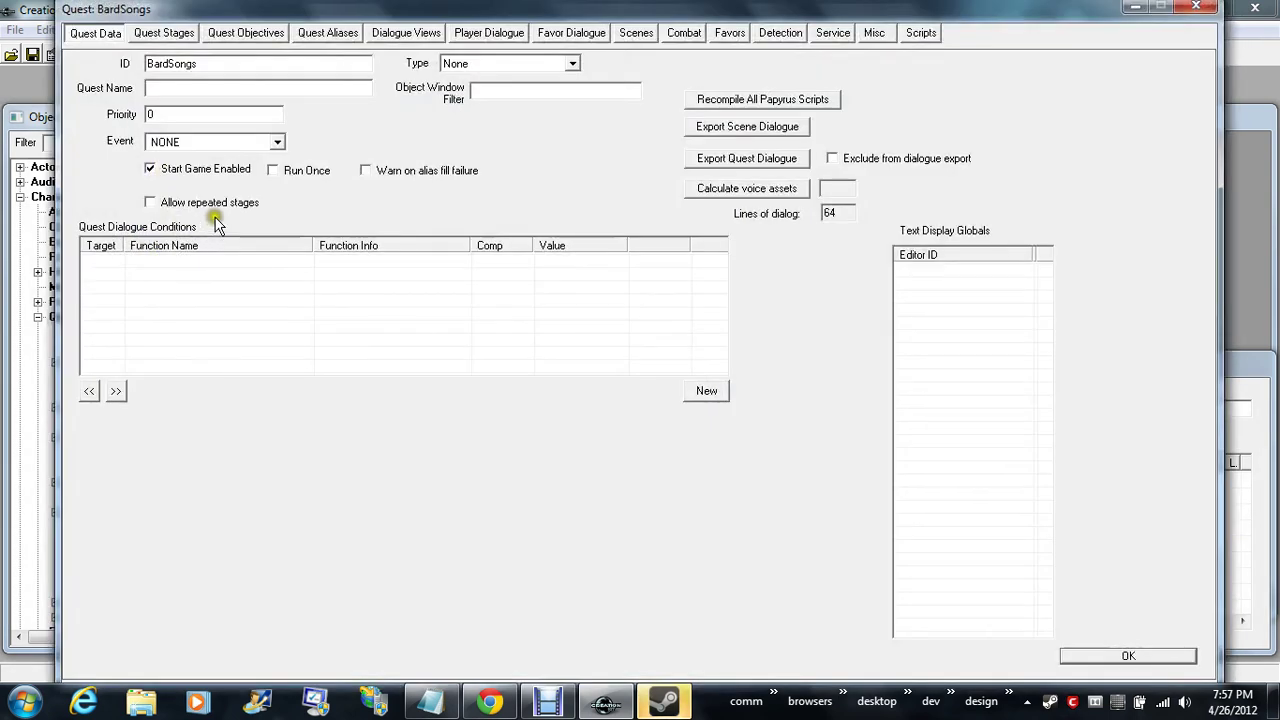
- View BardSongs' miscellaneous SharedInfo lines with the Info column widened, and open the topic info and response of the first "Alduin's wings" line
click(872, 32)
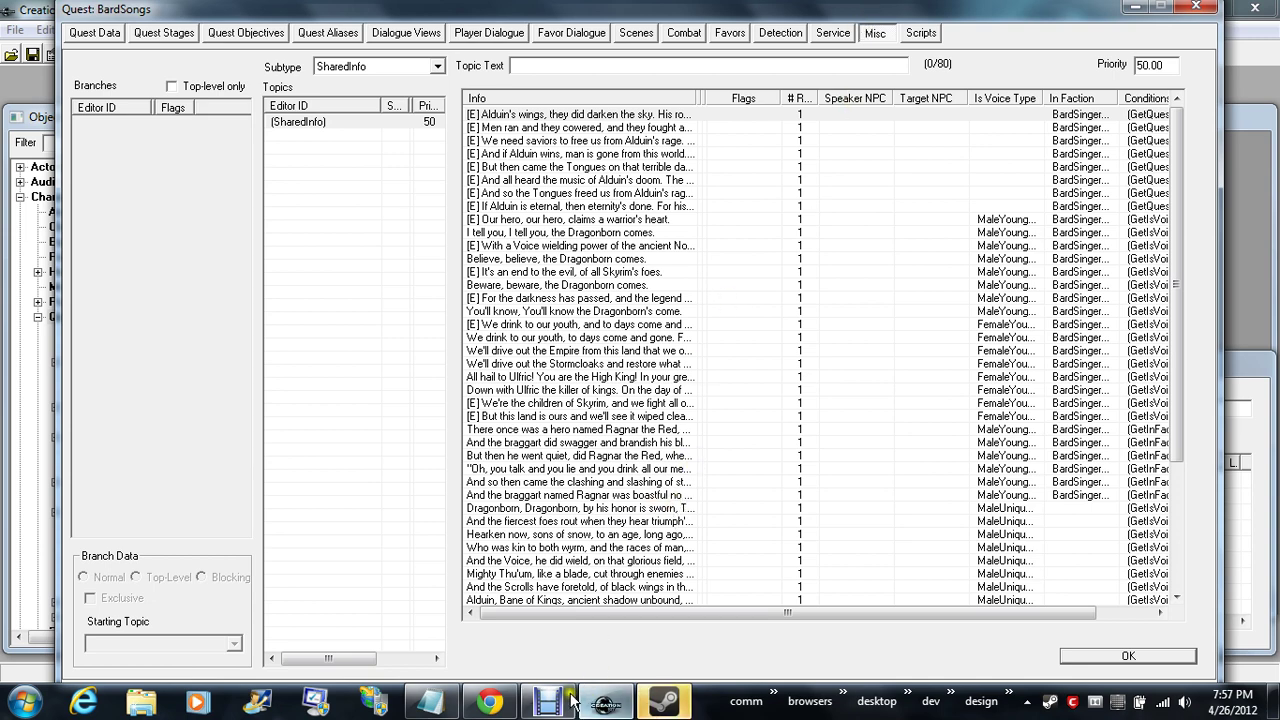
mouse_move(557, 706)
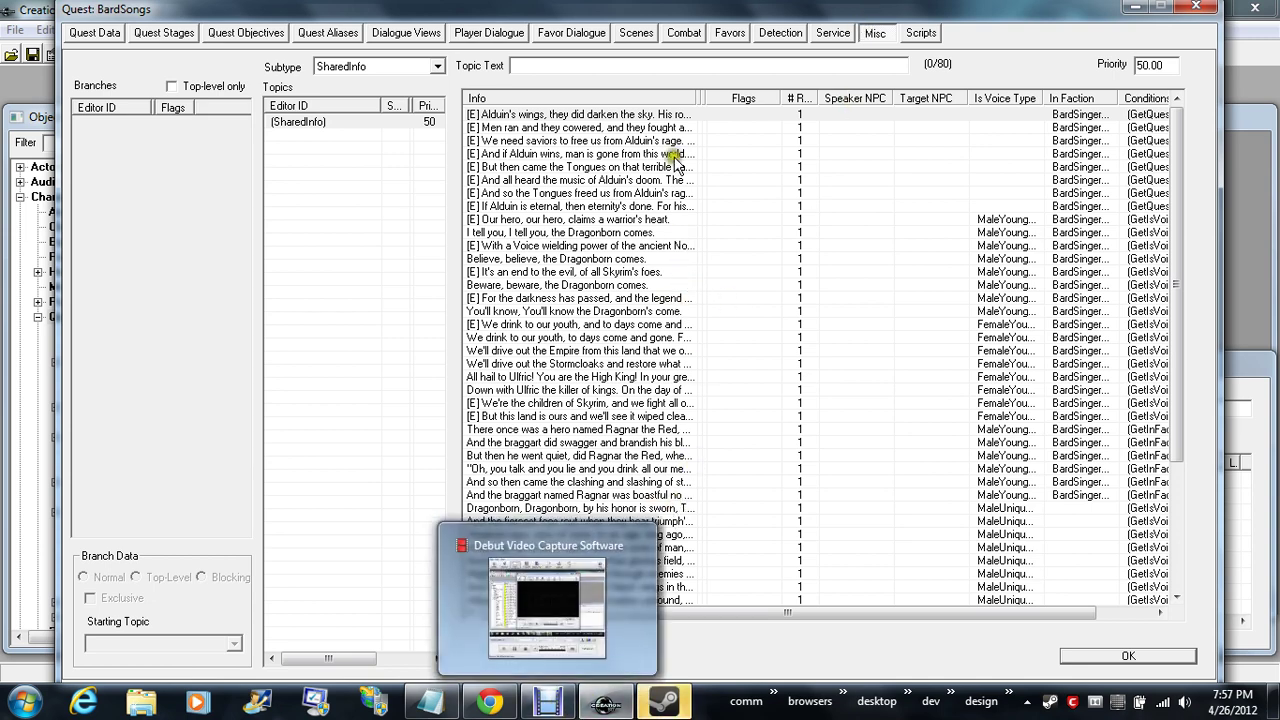
click(683, 116)
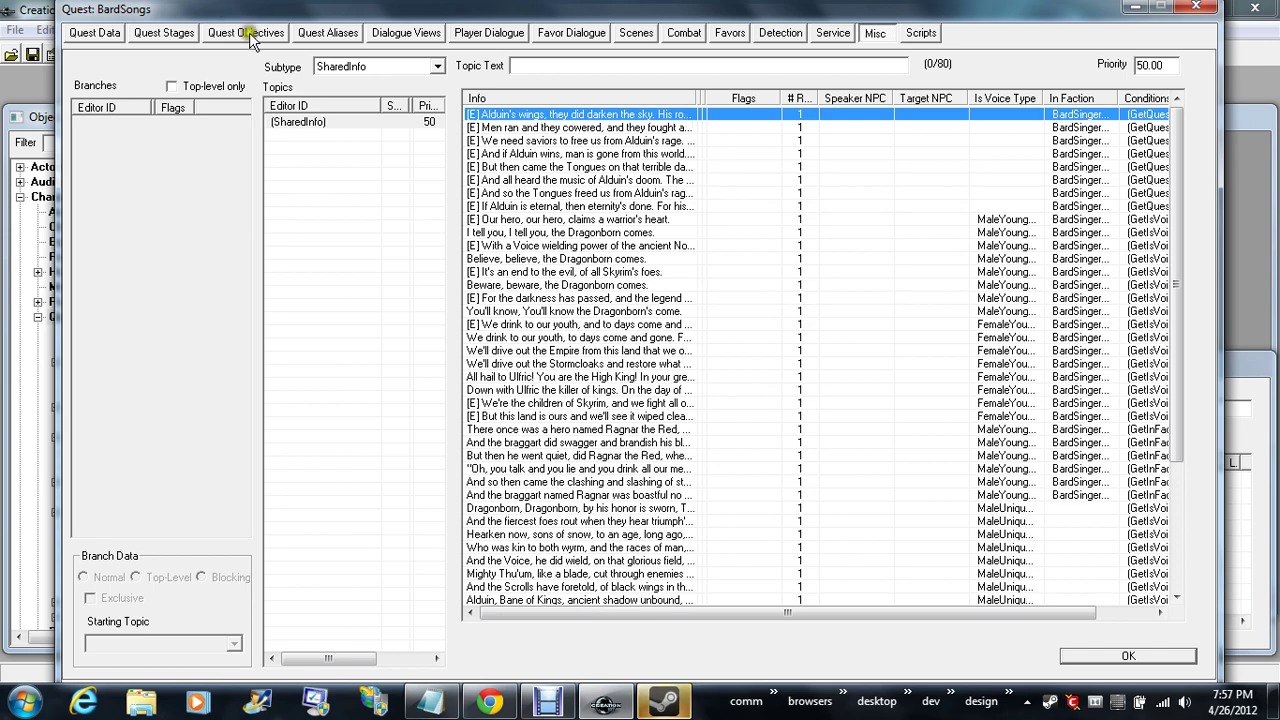
double_click(695, 98)
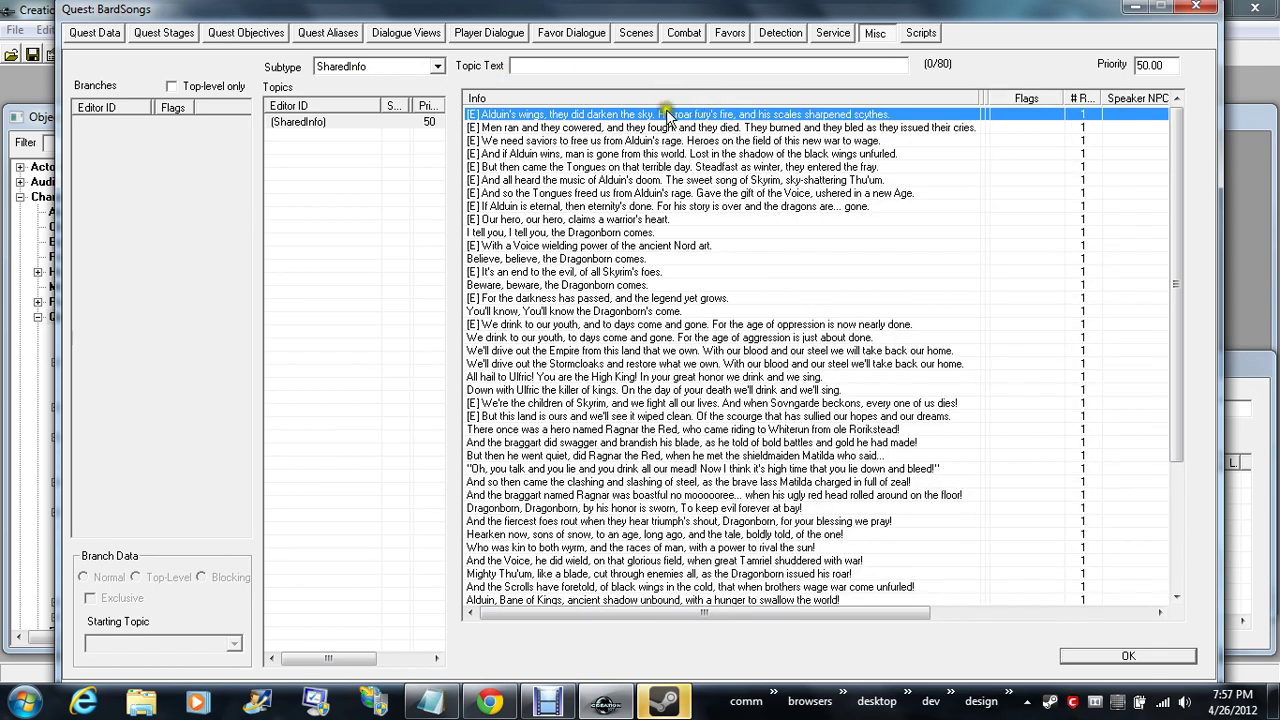
double_click(667, 117)
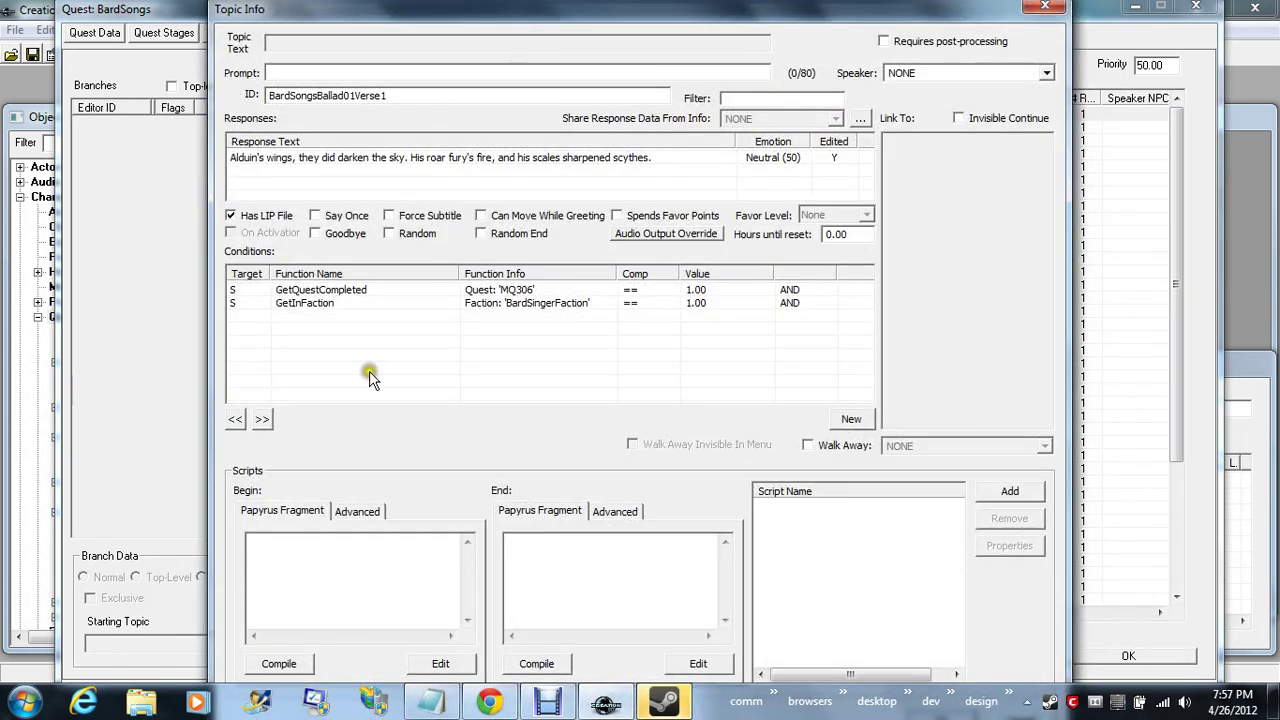
double_click(480, 158)
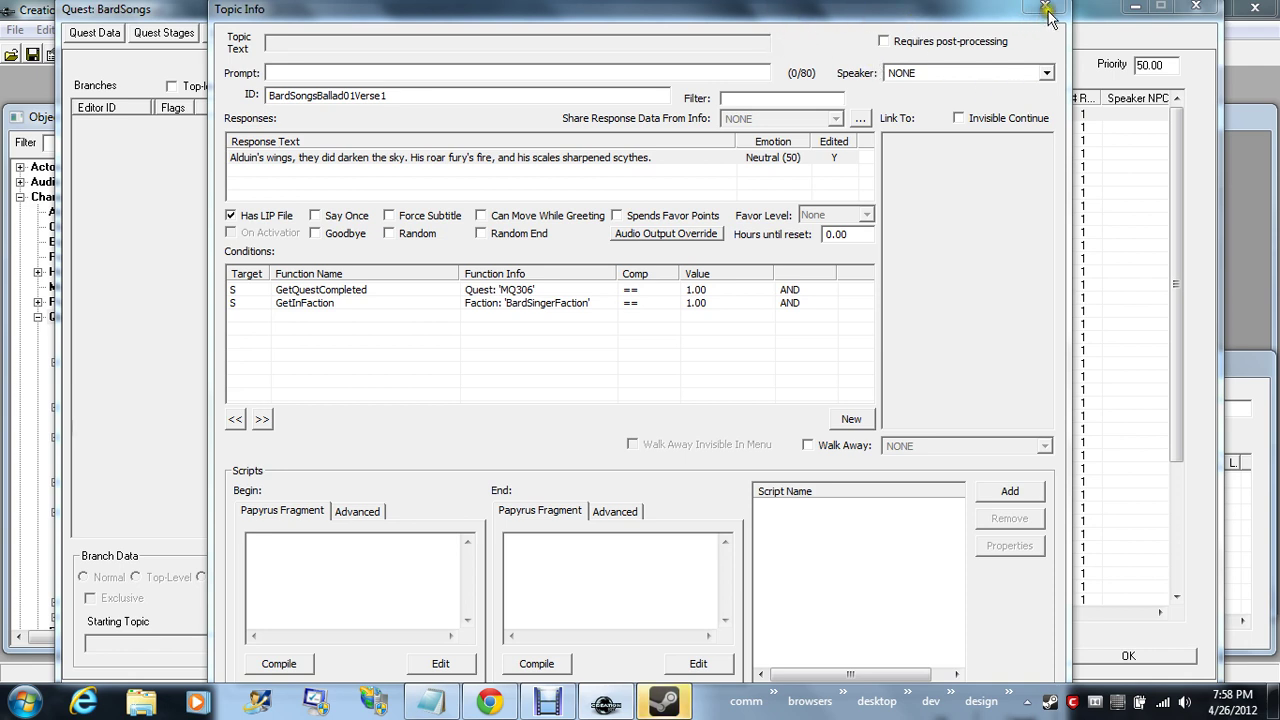
click(663, 701)
click(663, 701)
click(610, 705)
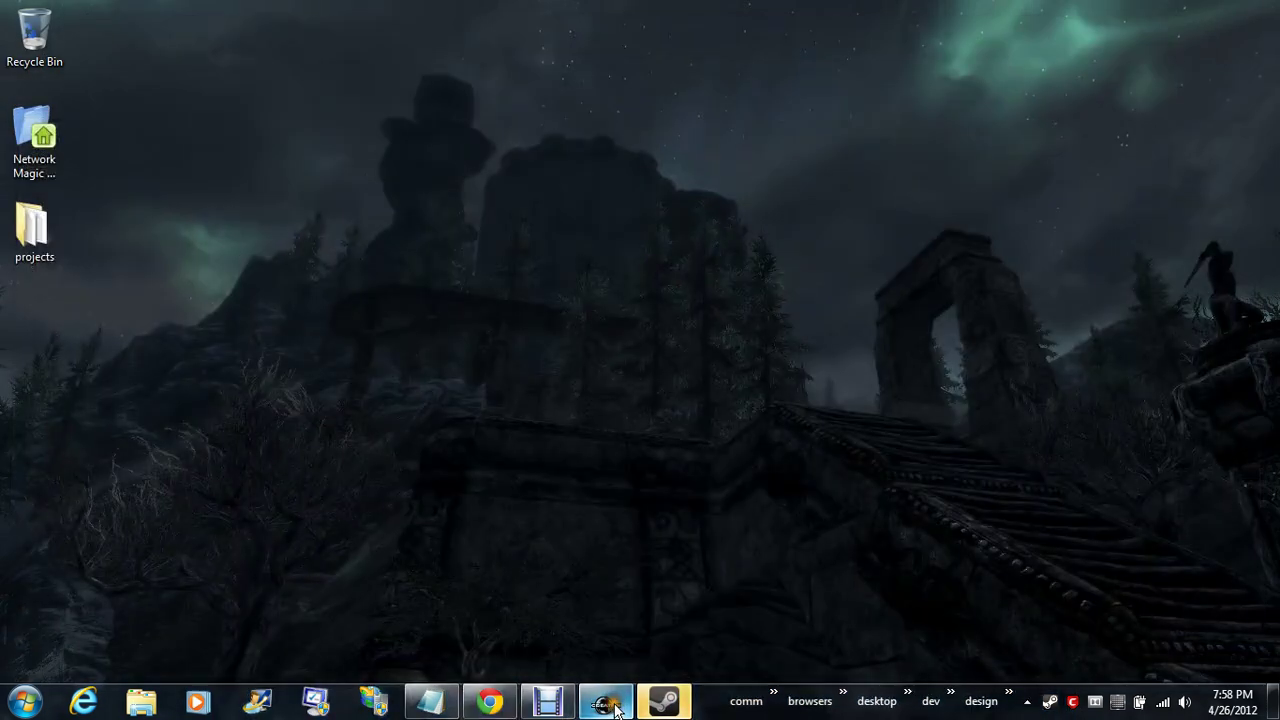
click(610, 705)
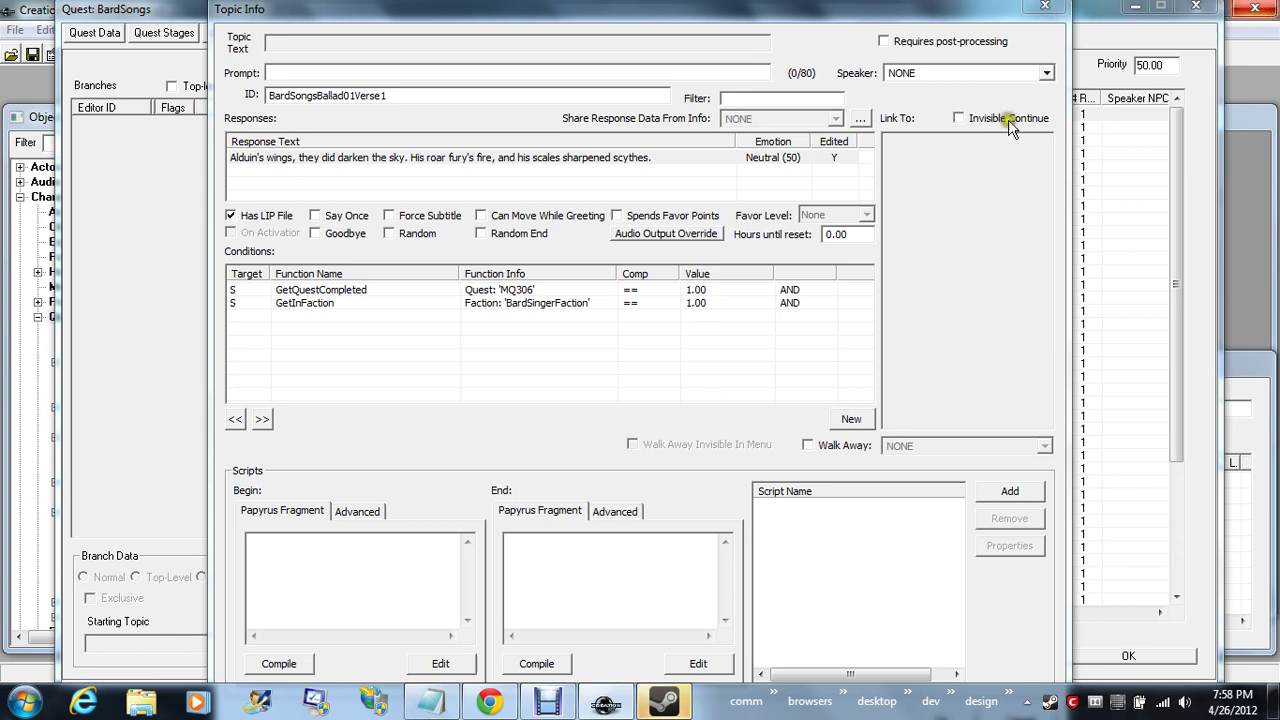
click(546, 703)
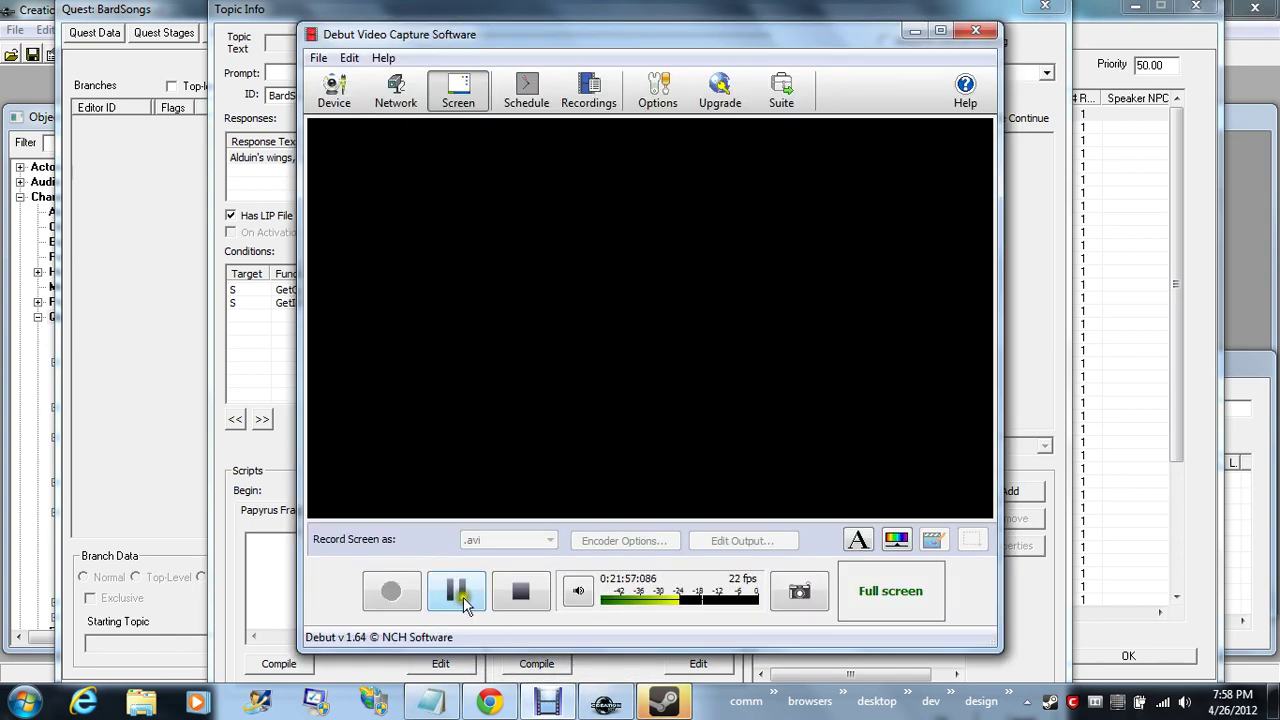
click(456, 591)
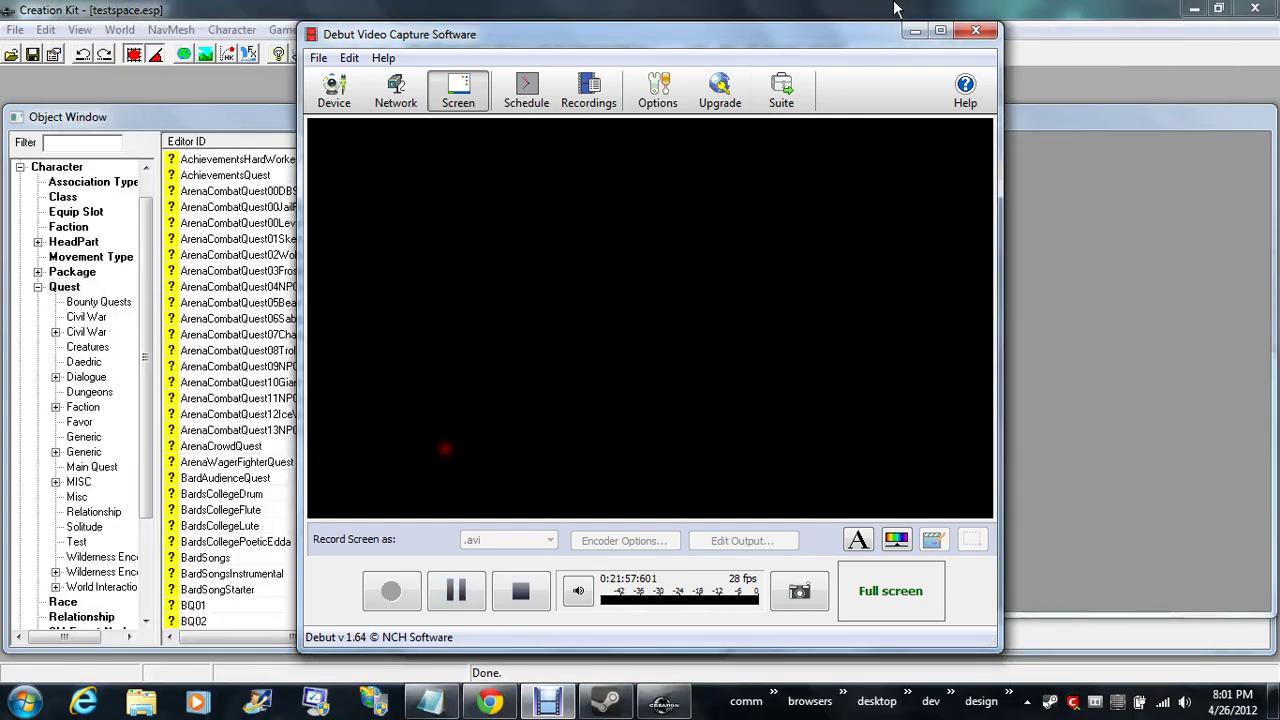
click(914, 31)
- Browse down the quest list to the creature dialogue quests, open CreatureDialogueDraugr and inspect its GetIsVoiceType dialogue condition
click(213, 352)
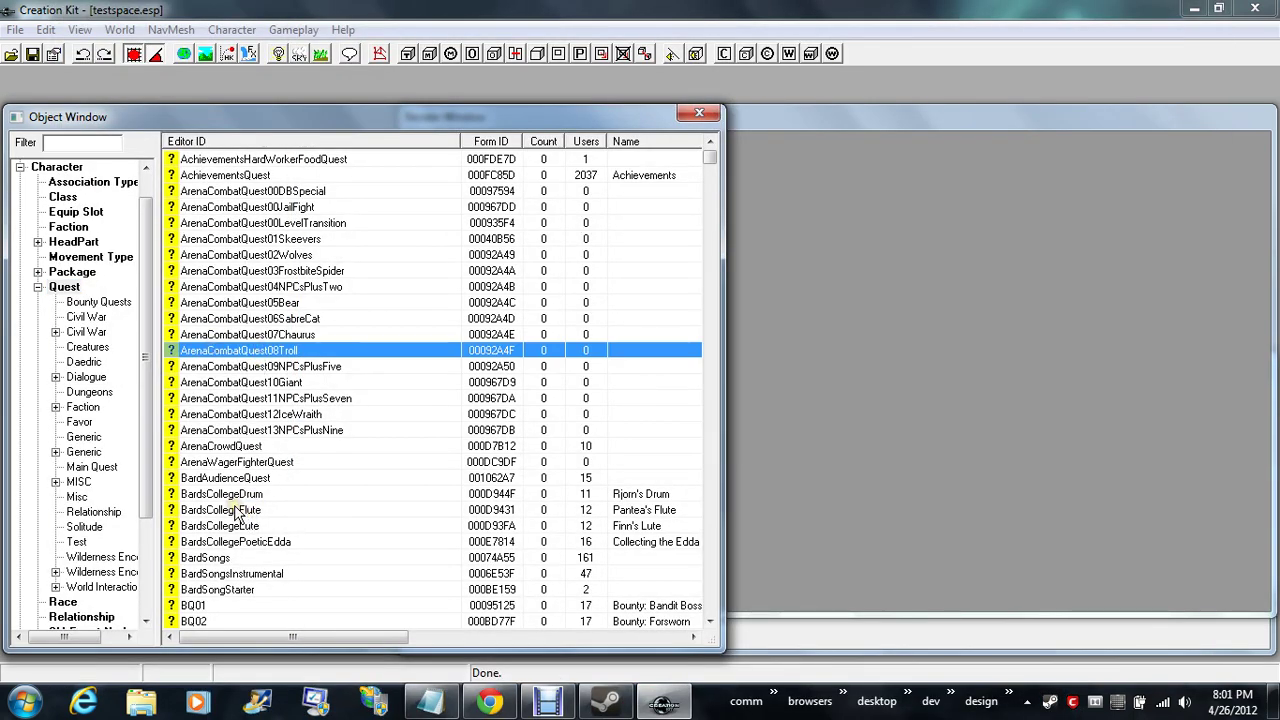
scroll(250, 420, down, 6)
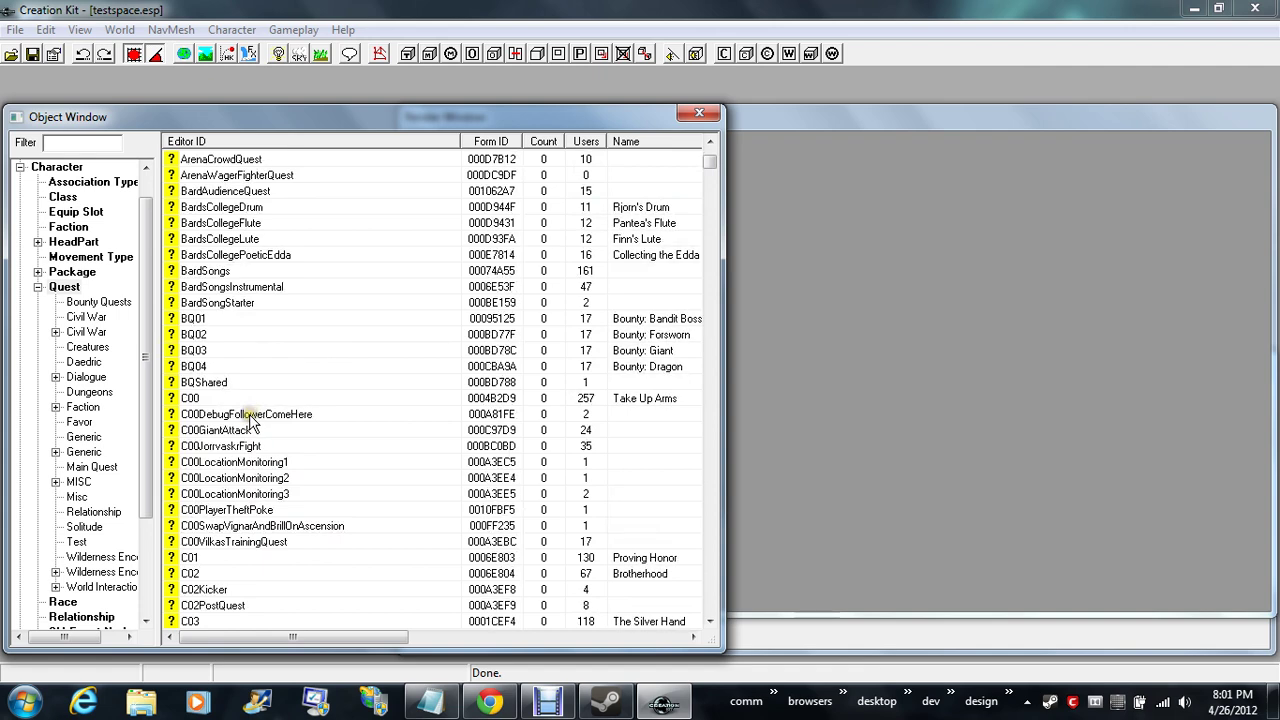
scroll(250, 420, down, 20)
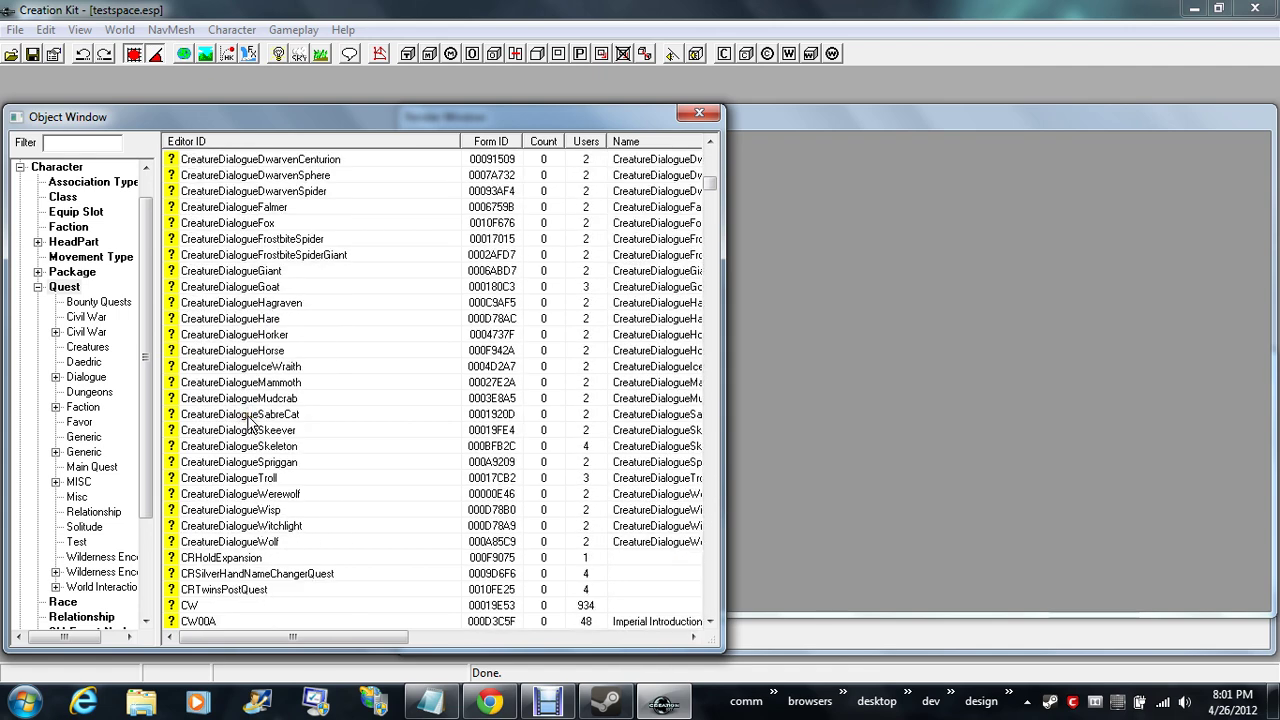
scroll(250, 425, down, 7)
scroll(250, 425, up, 7)
scroll(232, 397, up, 1)
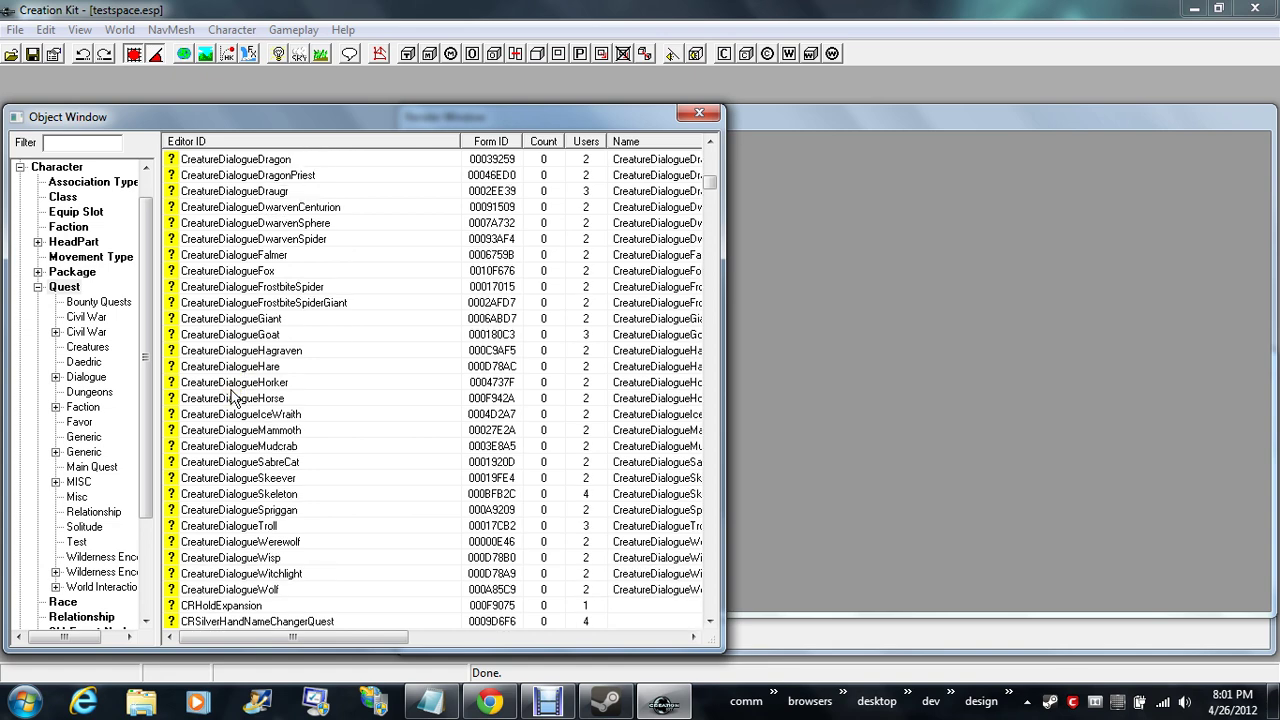
double_click(237, 193)
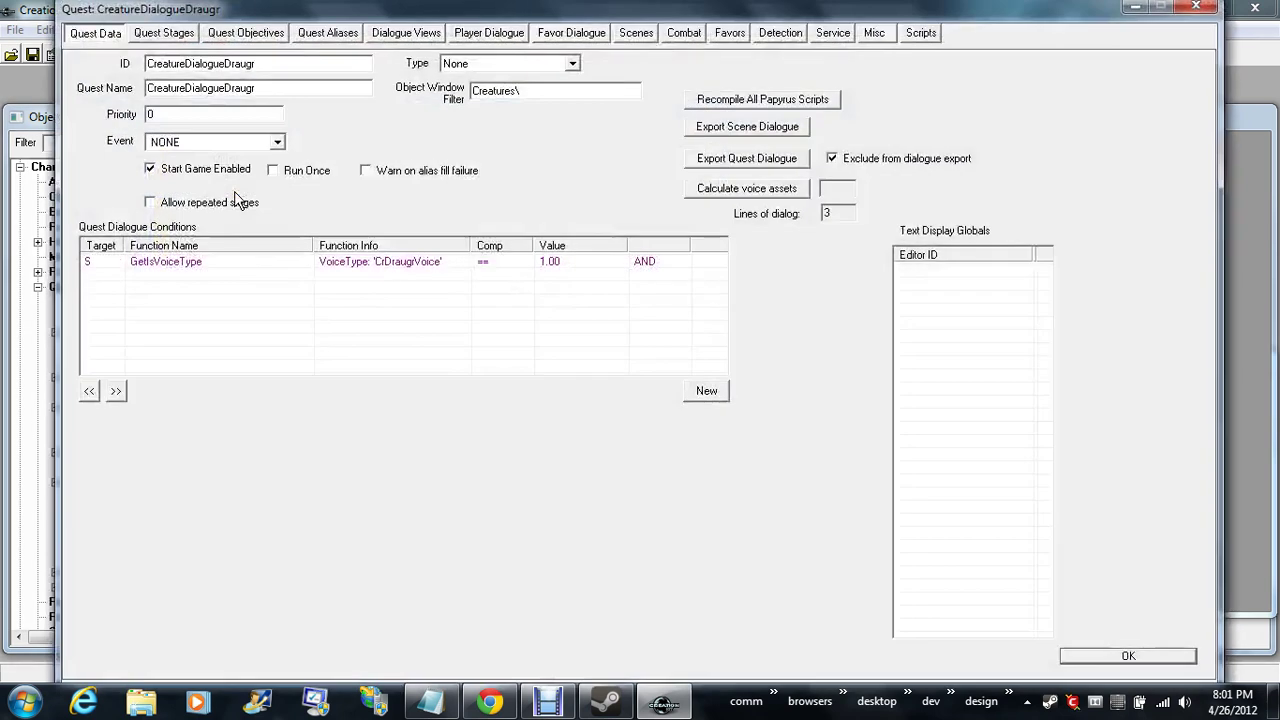
click(229, 264)
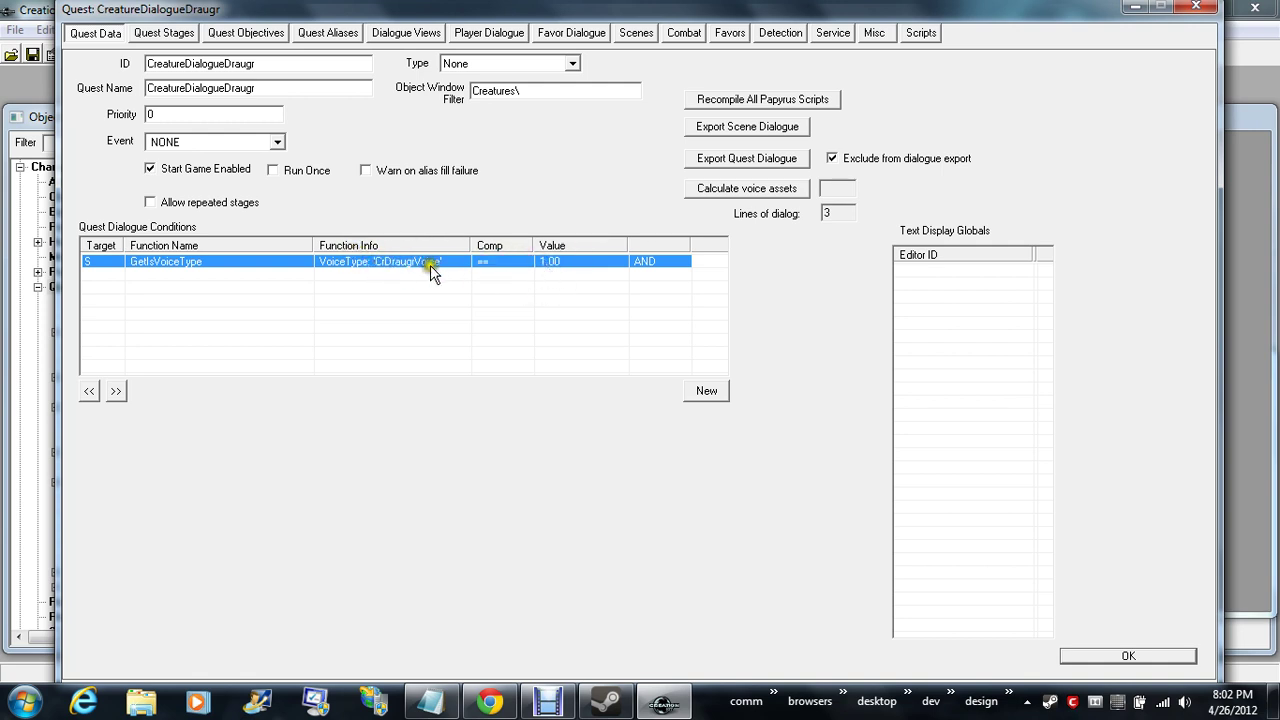
click(548, 702)
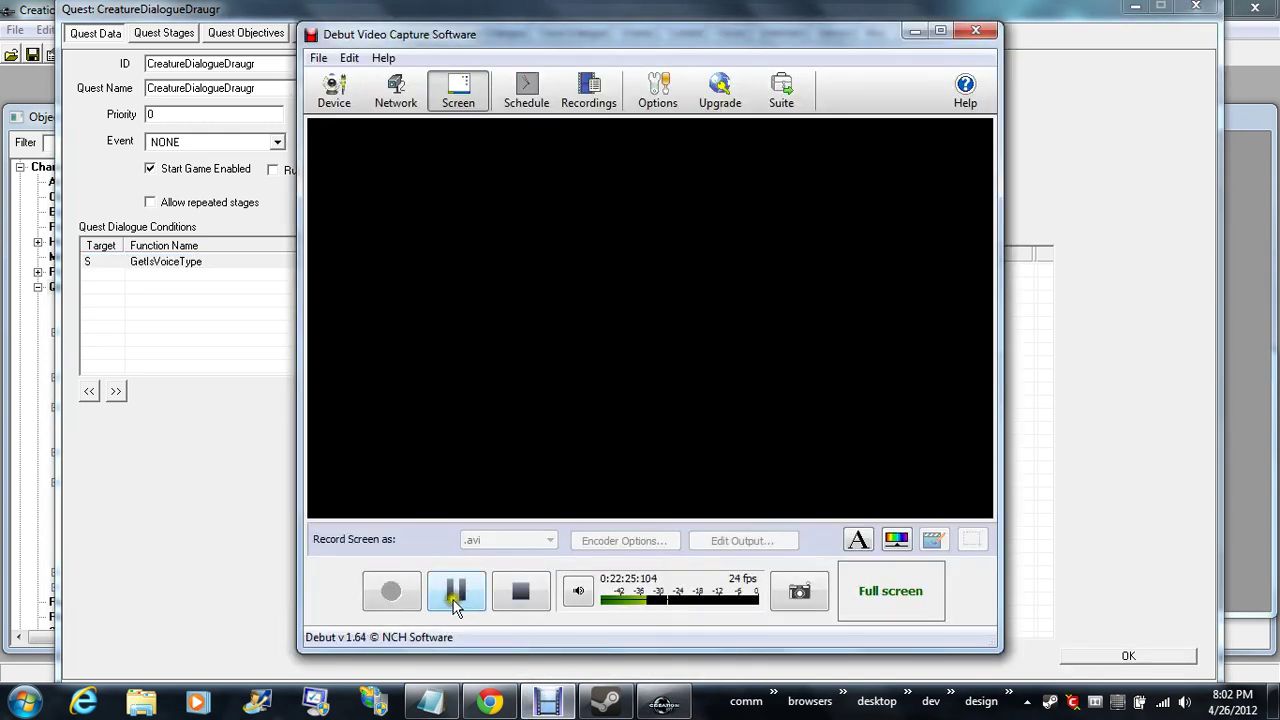
click(455, 600)
click(914, 31)
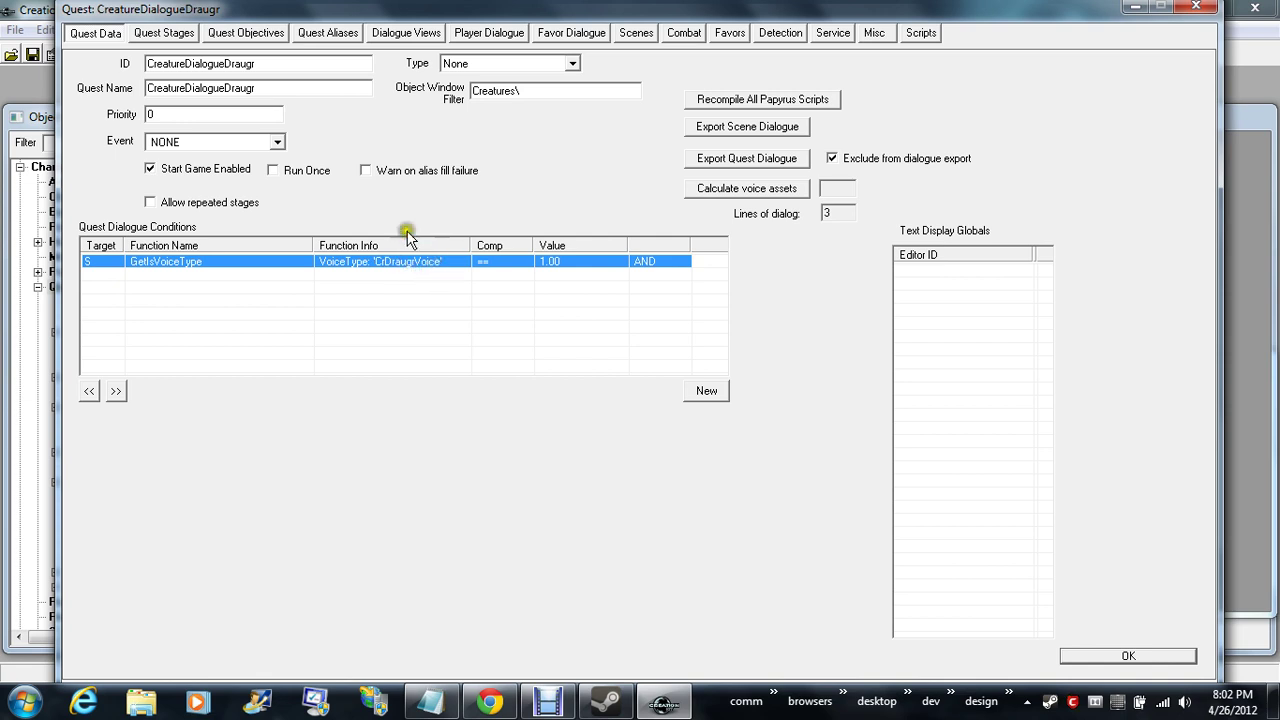
- View the Draugr quest's stages, objectives and aliases, and return to the voice type condition in its quest data
click(165, 35)
click(255, 35)
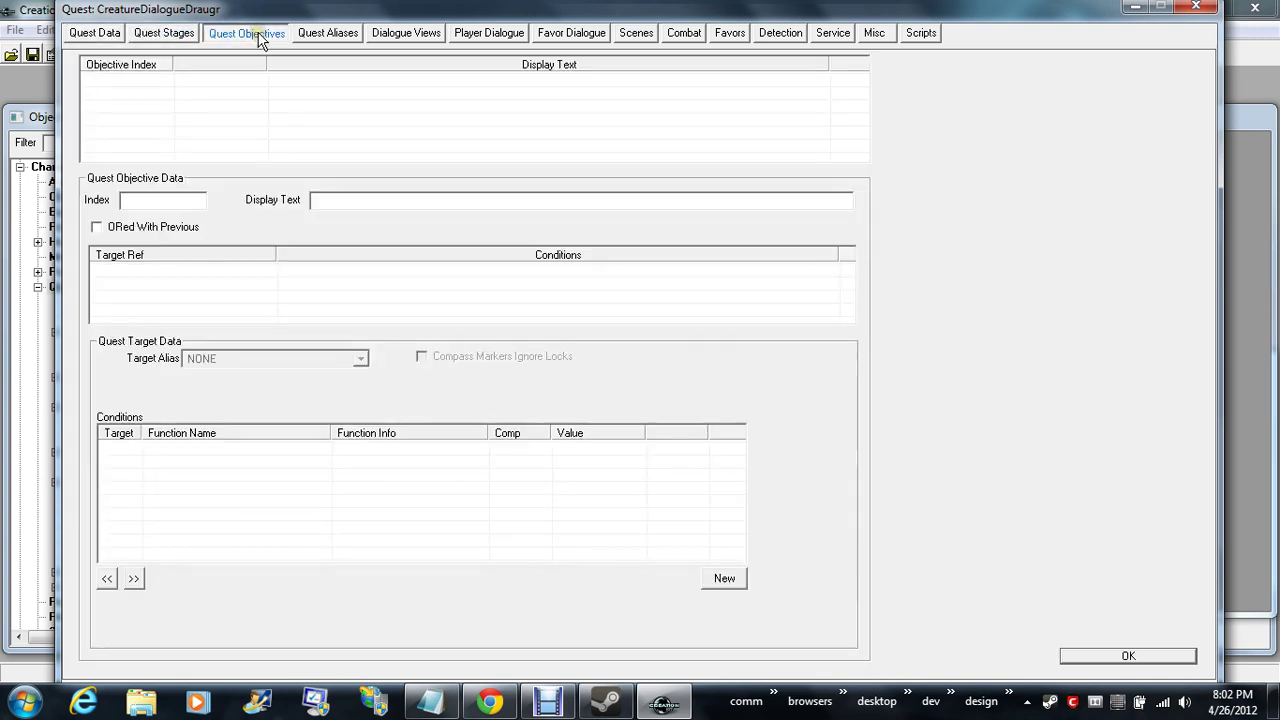
click(335, 40)
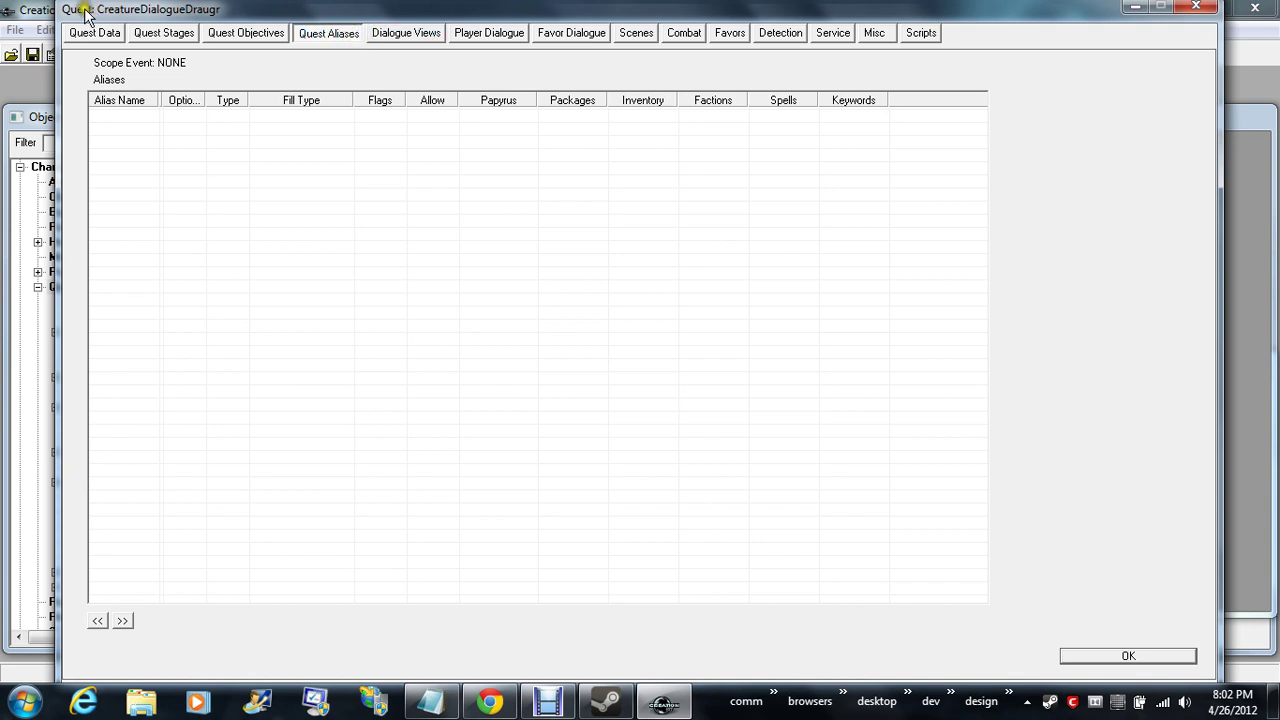
click(95, 33)
click(388, 263)
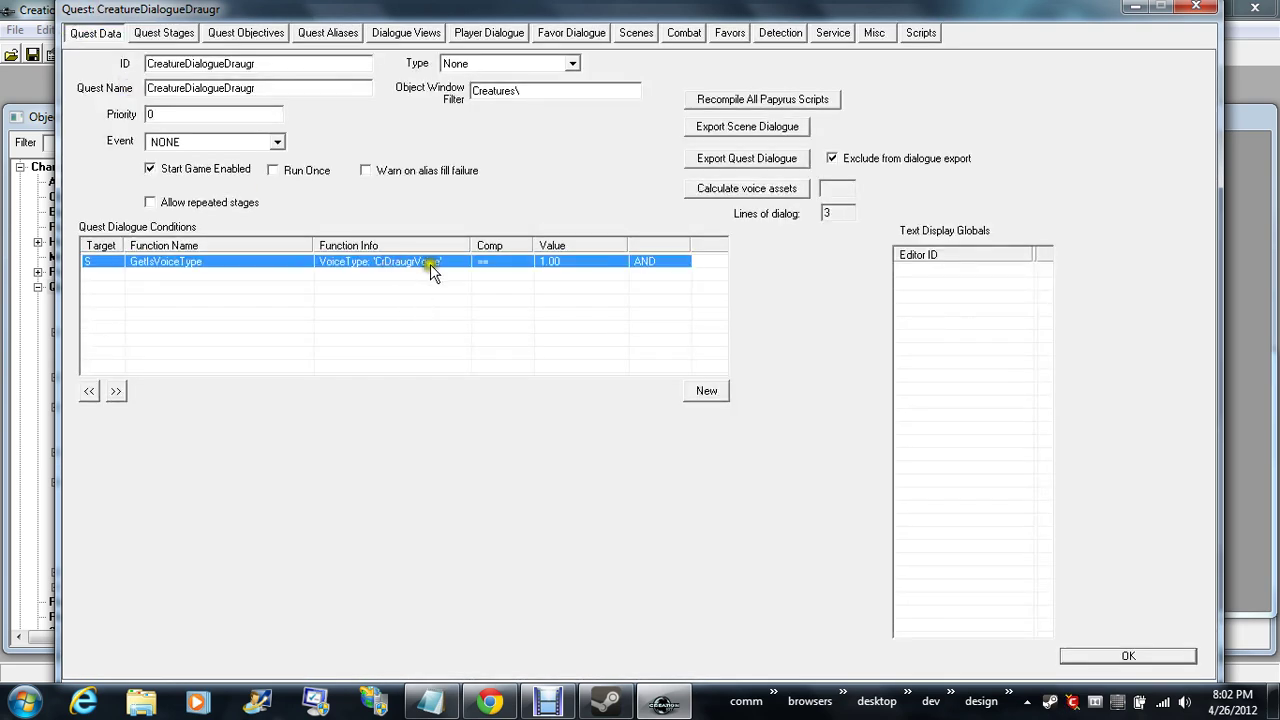
- Look through the Draugr quest's aliases, dialogue views, player dialogue, favor dialogue and favors
click(335, 33)
click(398, 35)
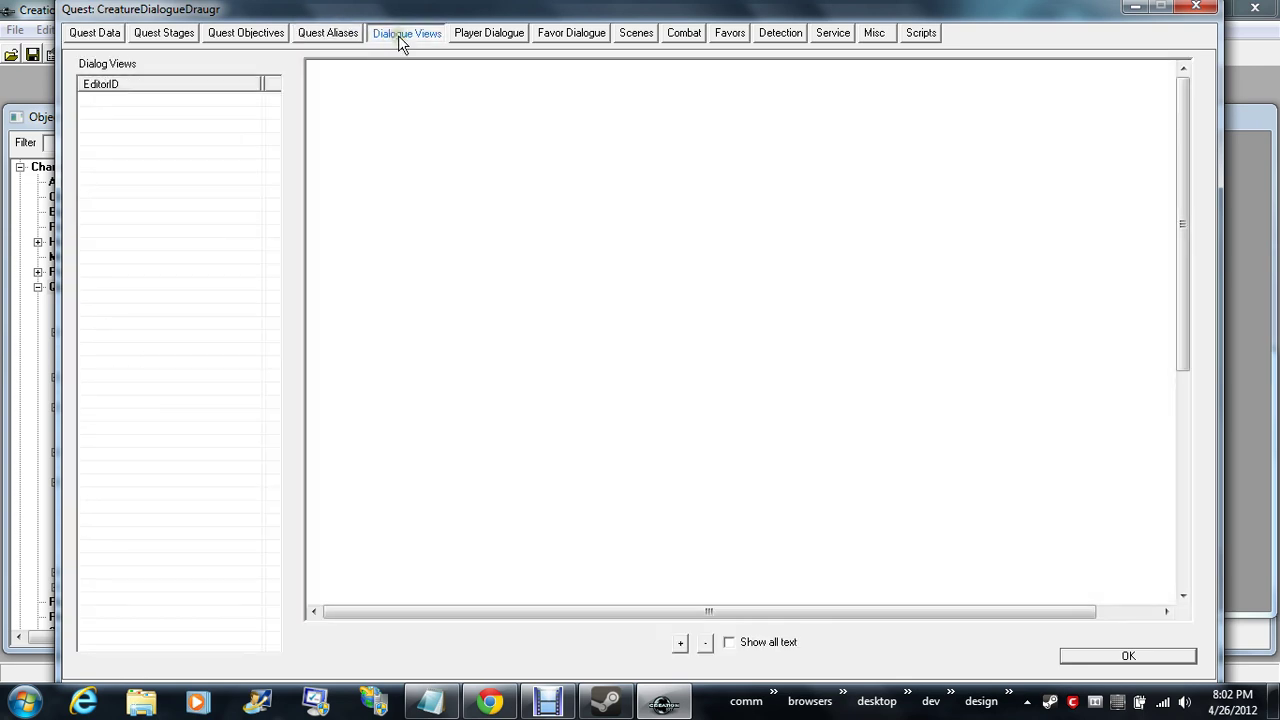
click(487, 38)
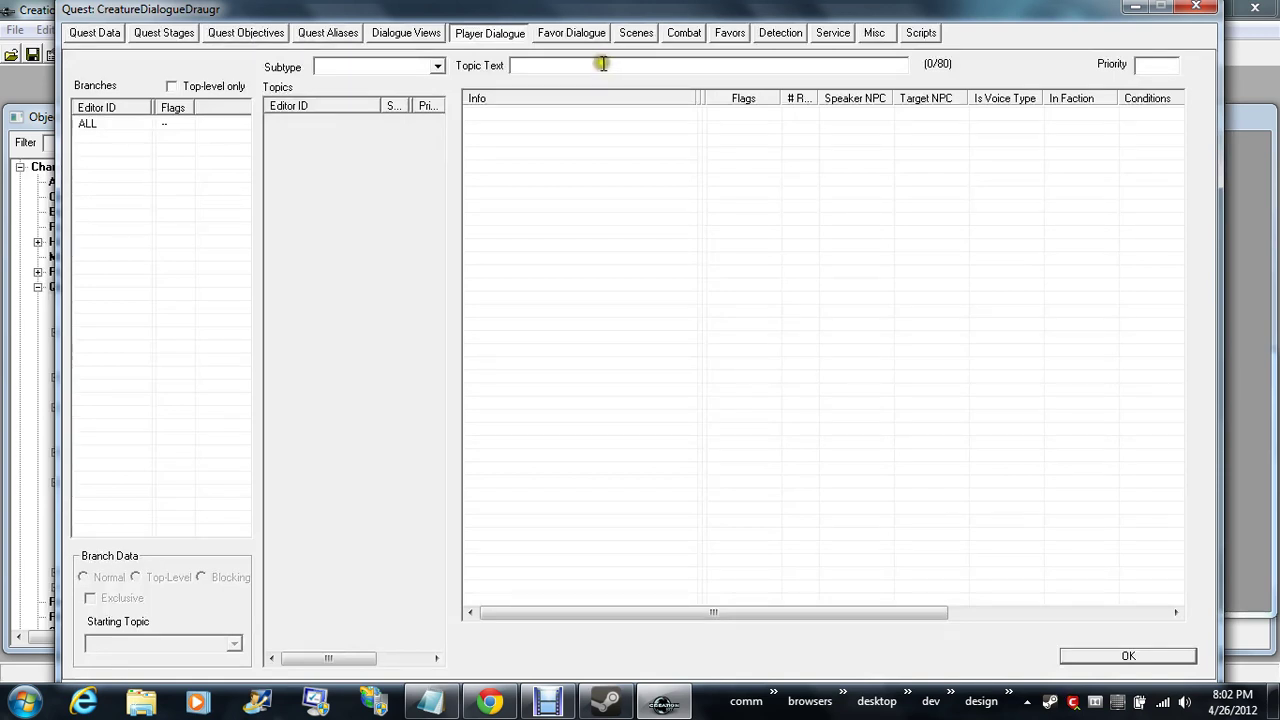
click(583, 33)
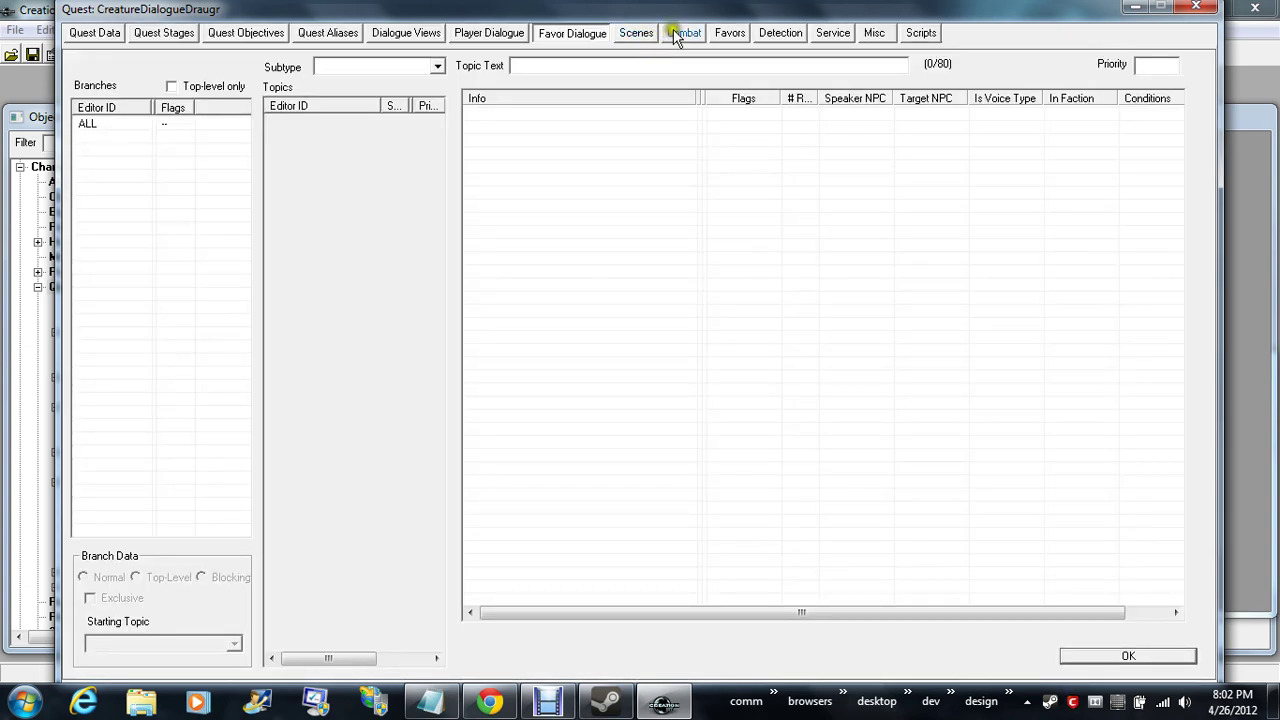
click(724, 35)
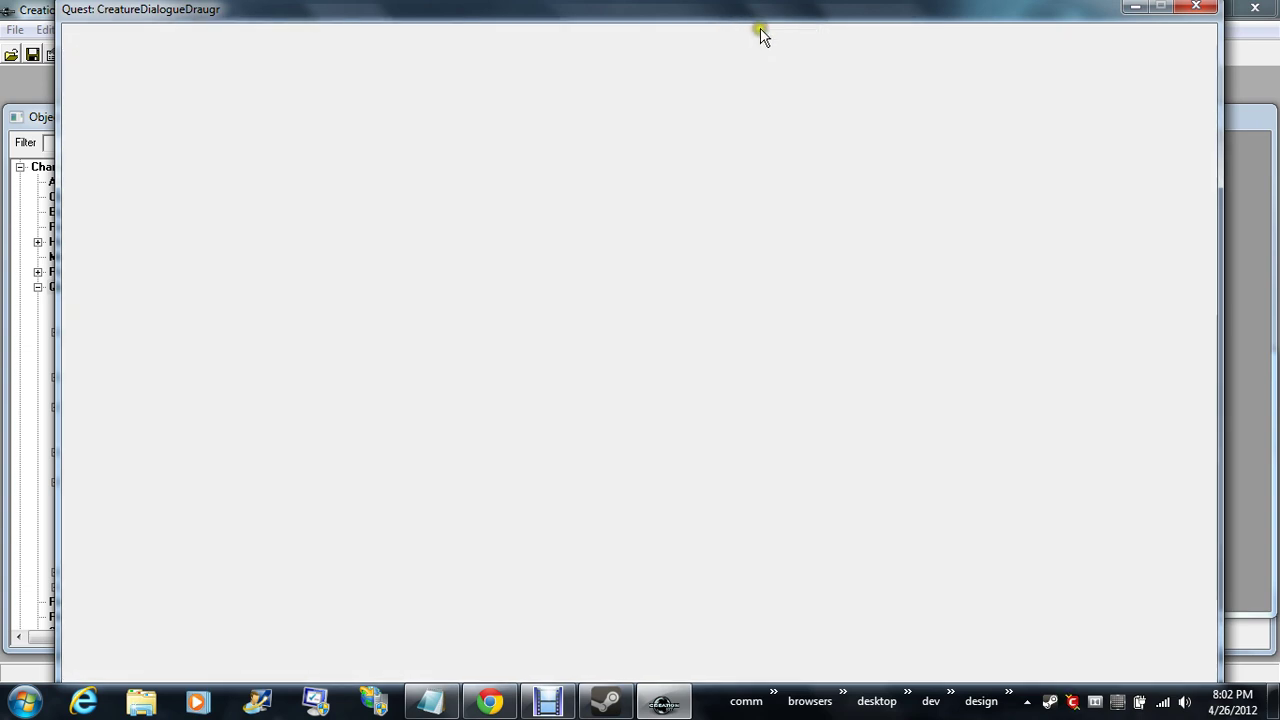
- View the quest's combat dialogue, select the Hit topic and examine its info's conditions
click(686, 30)
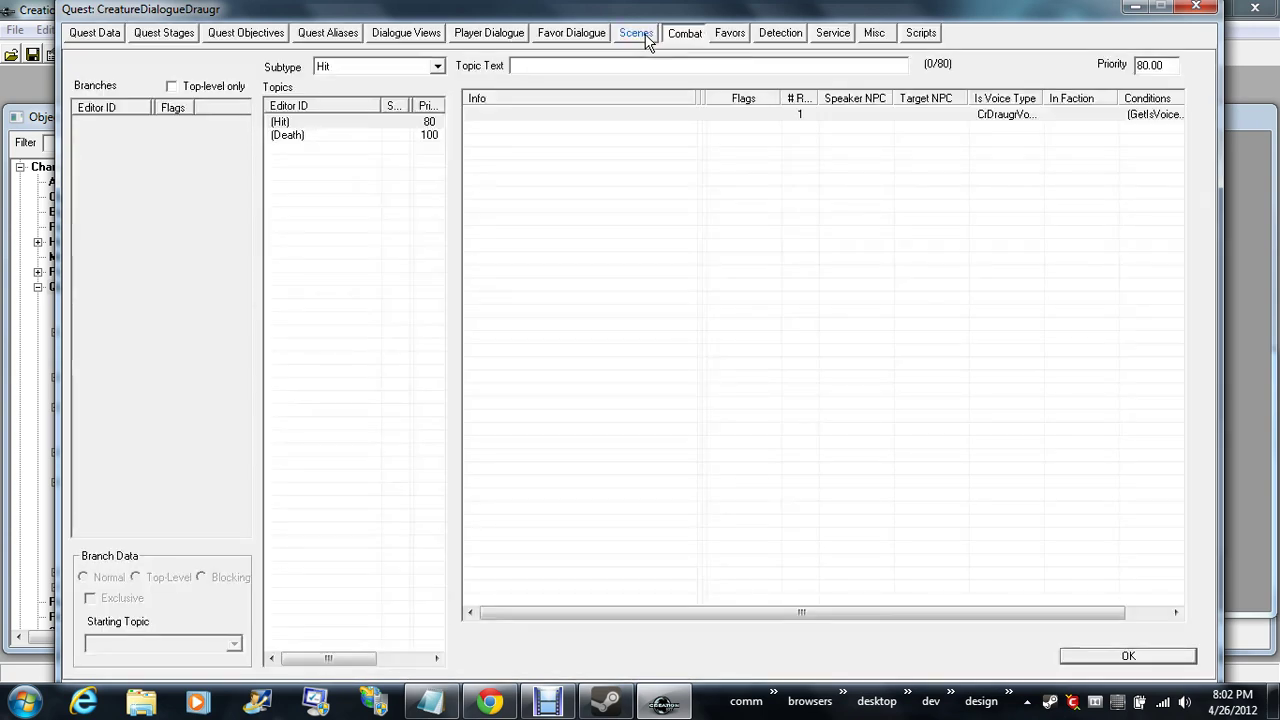
click(336, 124)
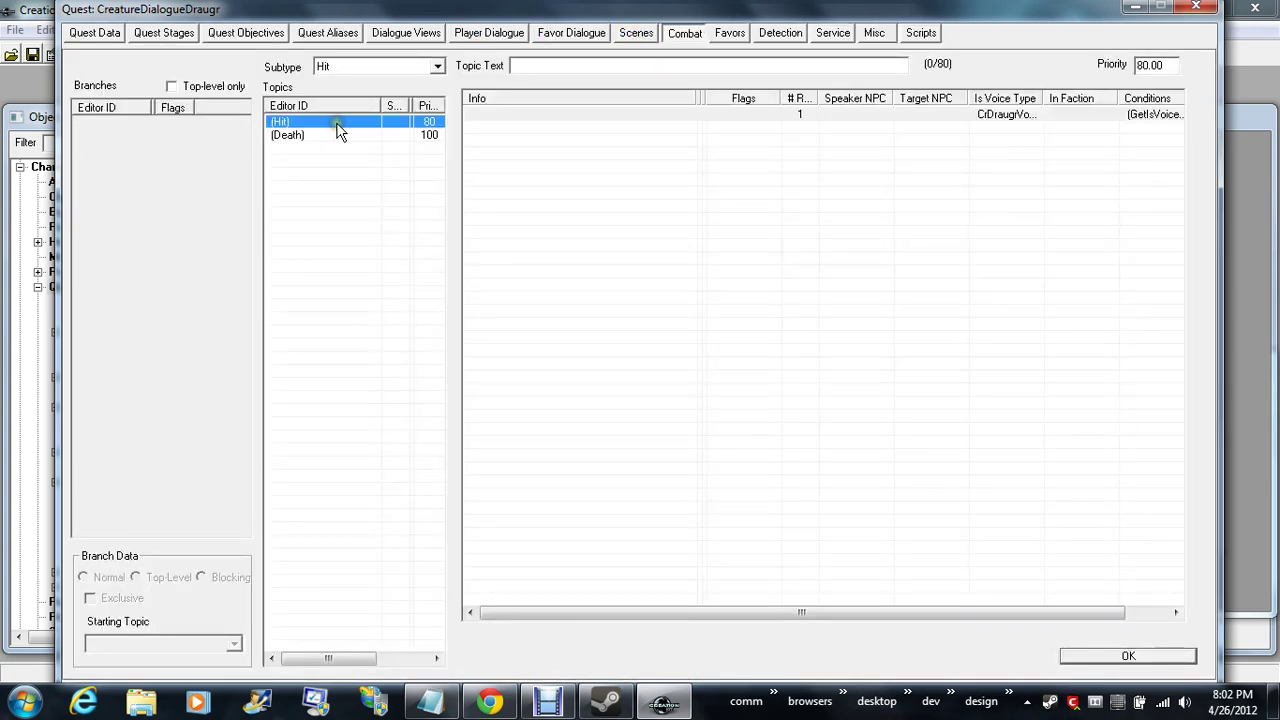
drag(622, 610, 720, 615)
double_click(1148, 98)
click(1141, 114)
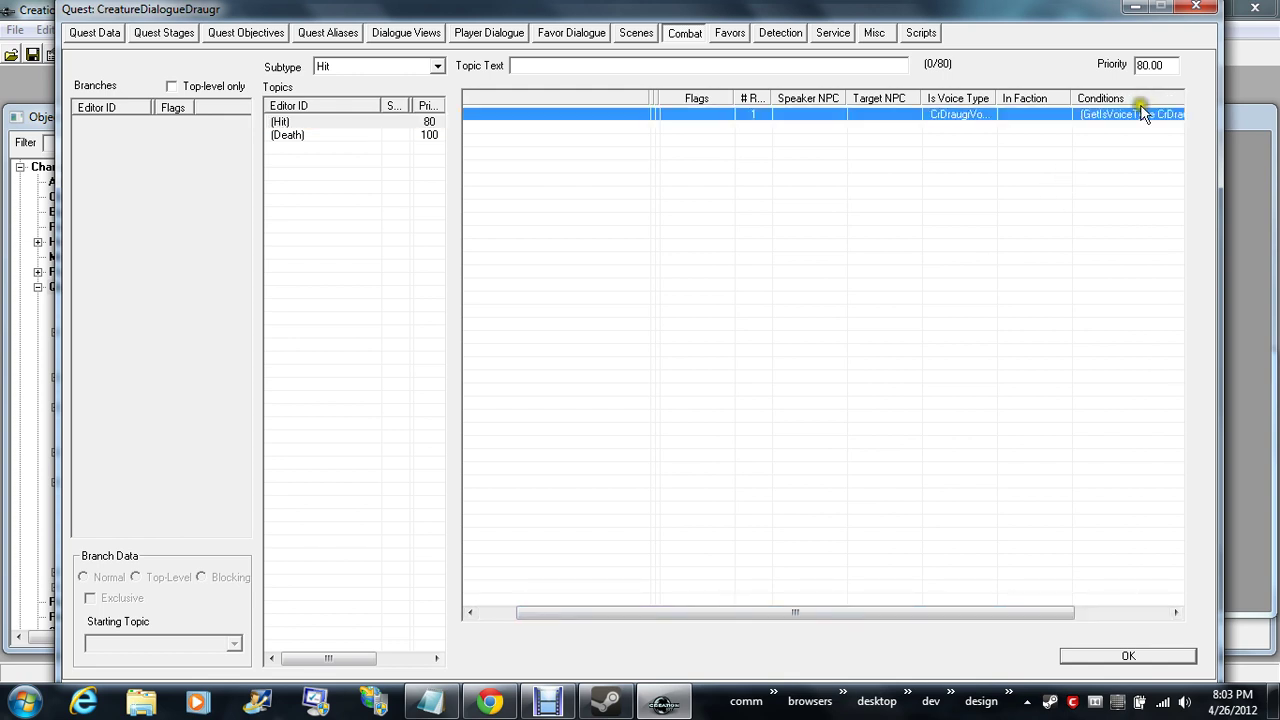
drag(886, 612, 956, 614)
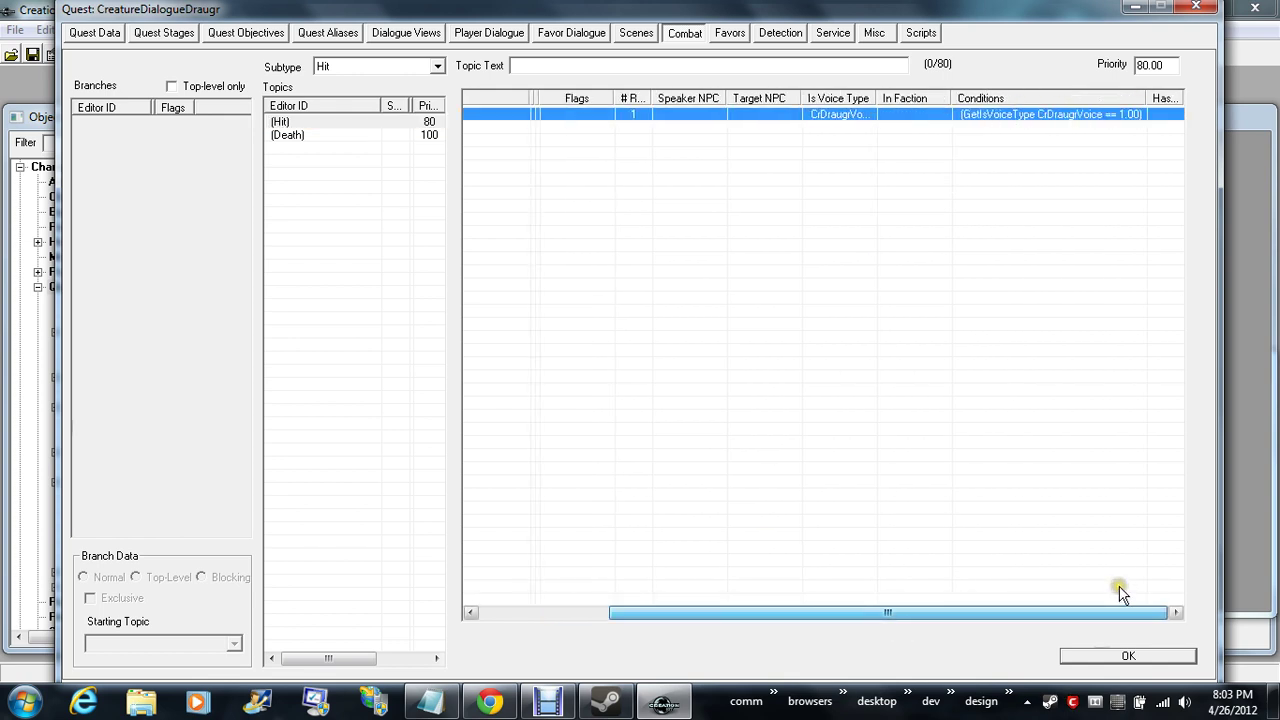
drag(1120, 592, 906, 586)
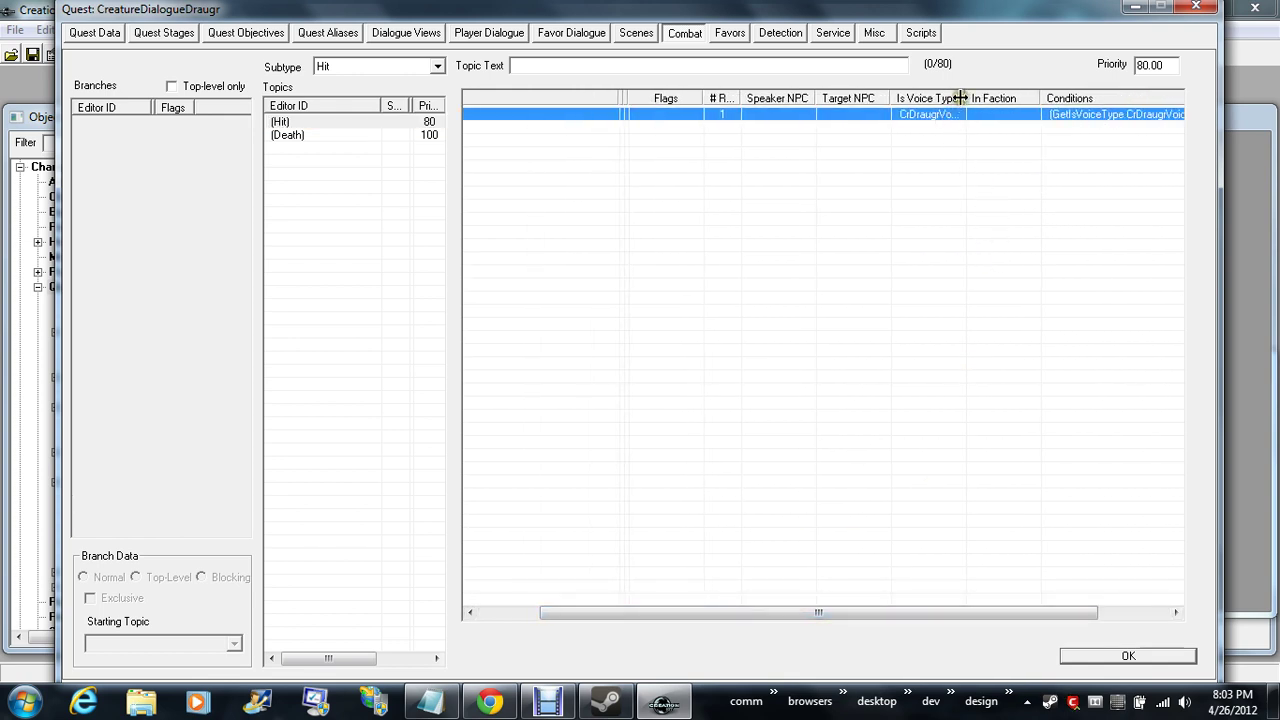
- Widen the Is Voice Type, # Resp, Editor ID and ID columns of the Hit topic's info list
drag(960, 98, 967, 98)
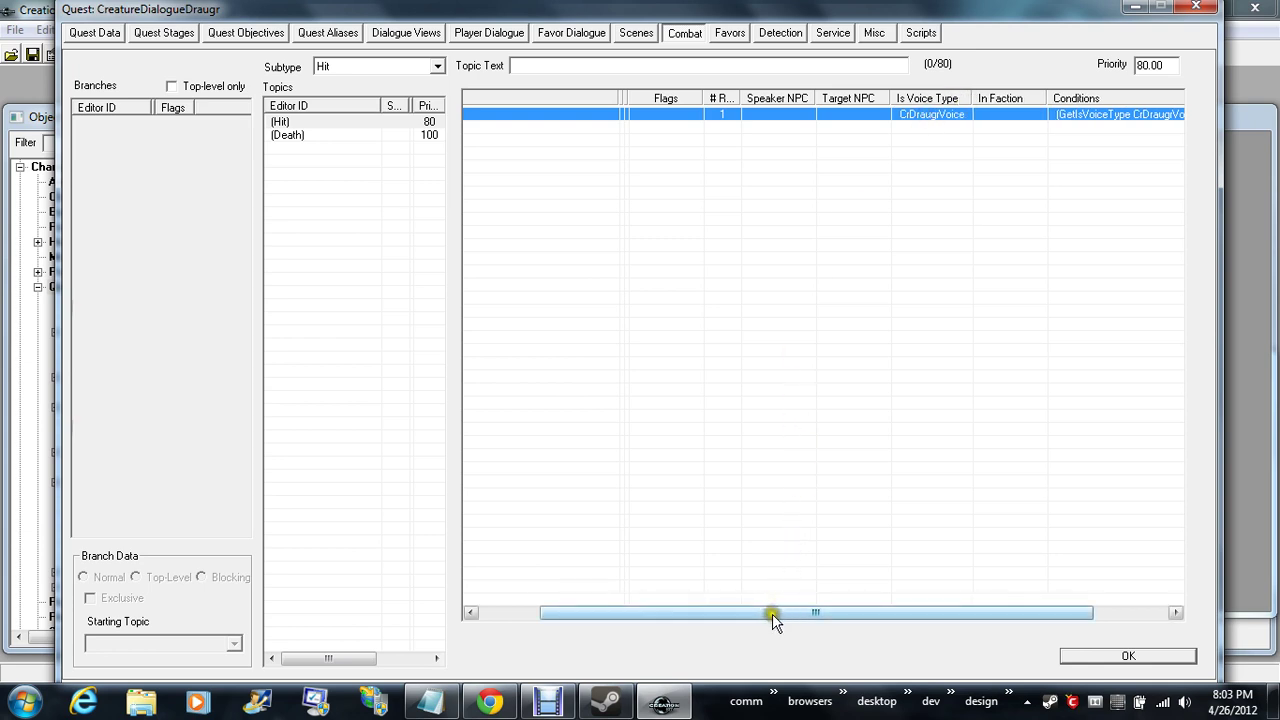
drag(773, 620, 600, 612)
drag(818, 98, 845, 96)
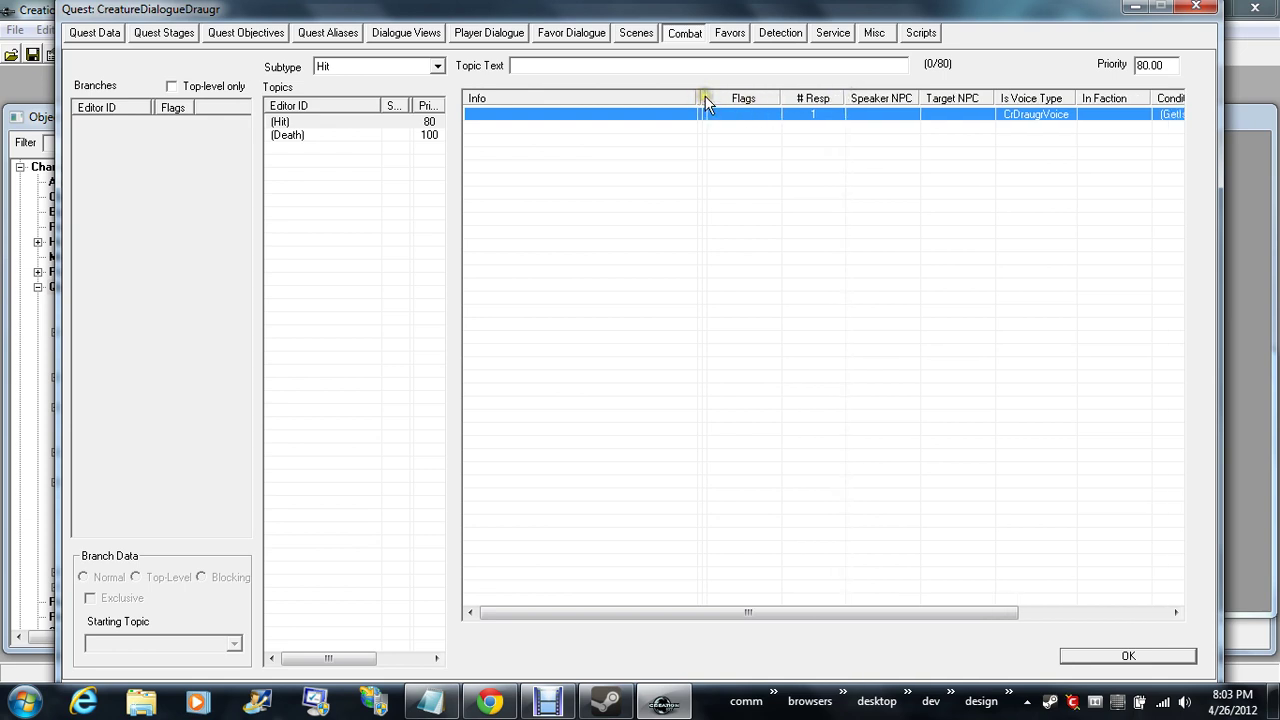
drag(709, 97, 762, 97)
drag(700, 98, 736, 98)
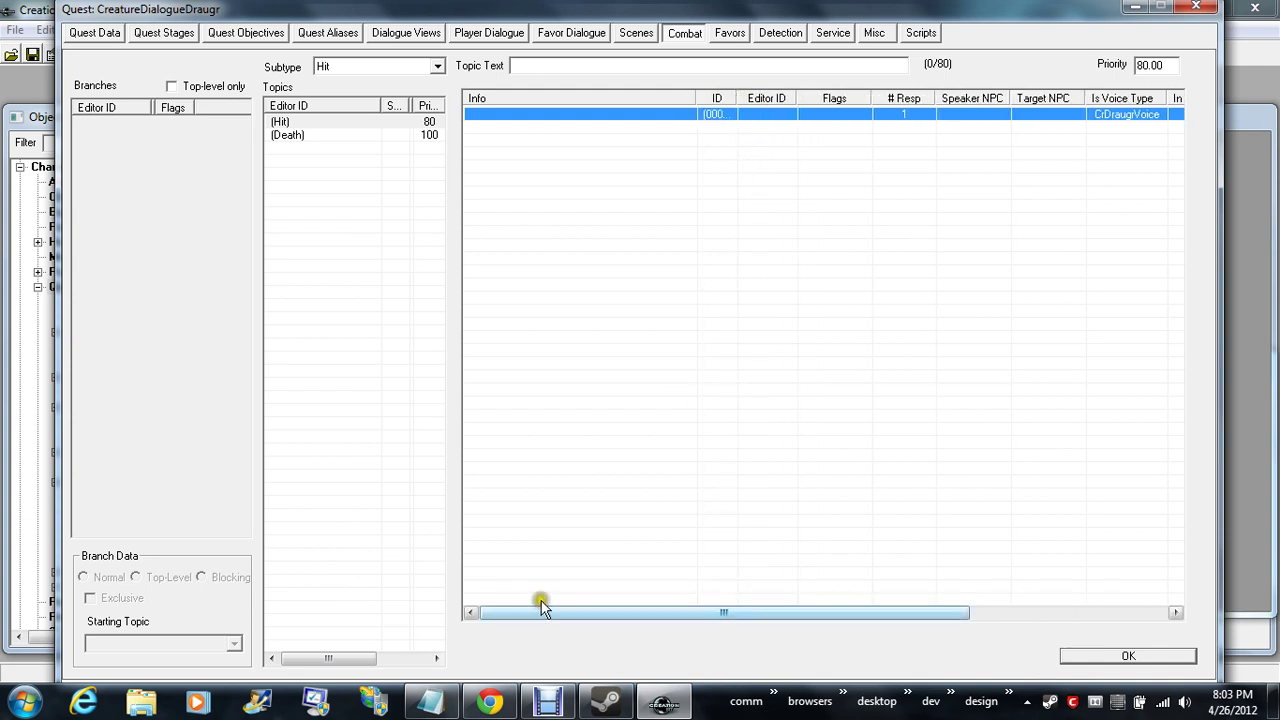
- Select the Death topic, open its topic info, and inspect the GetIsVoiceType condition and the response entry
click(316, 137)
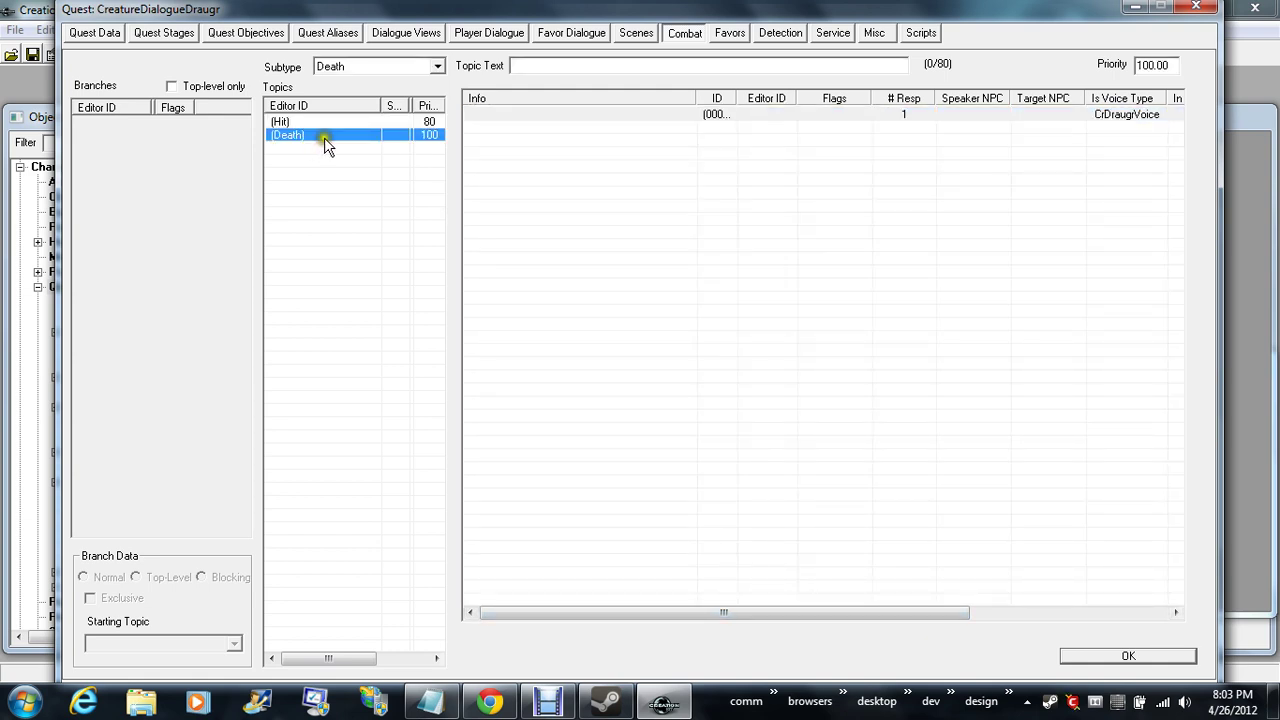
drag(897, 609, 512, 470)
click(331, 141)
double_click(591, 113)
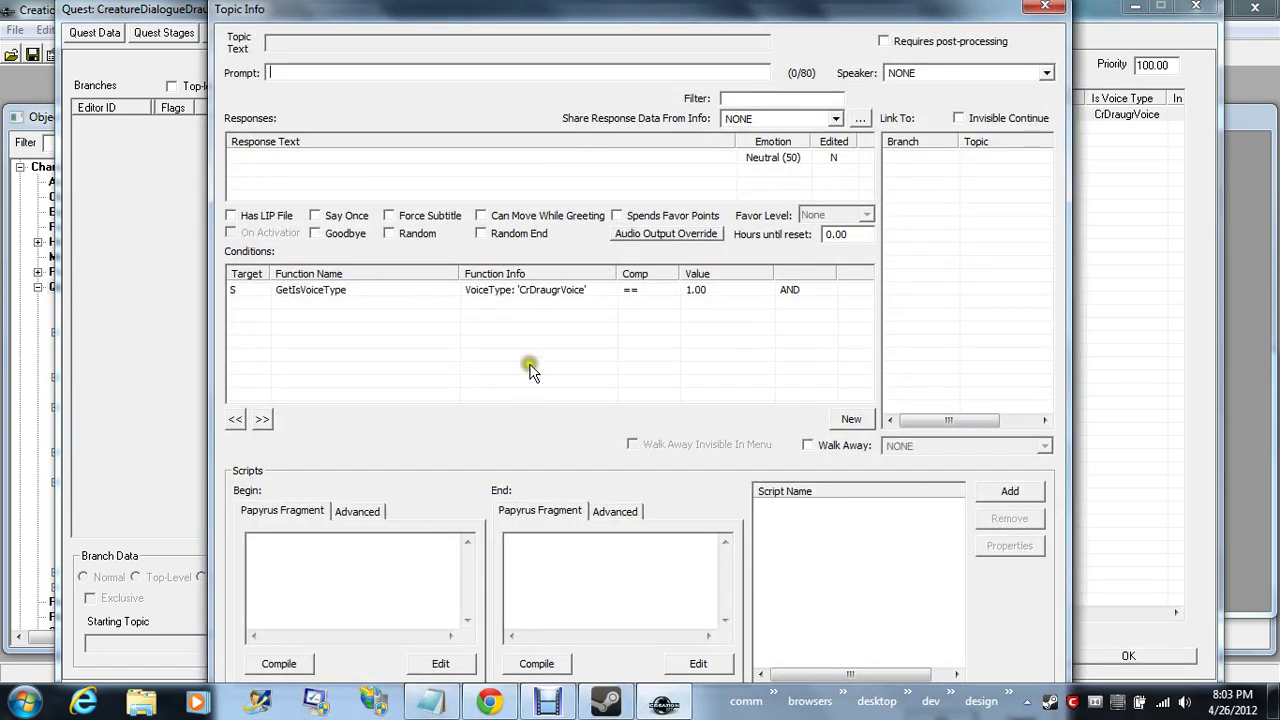
click(524, 291)
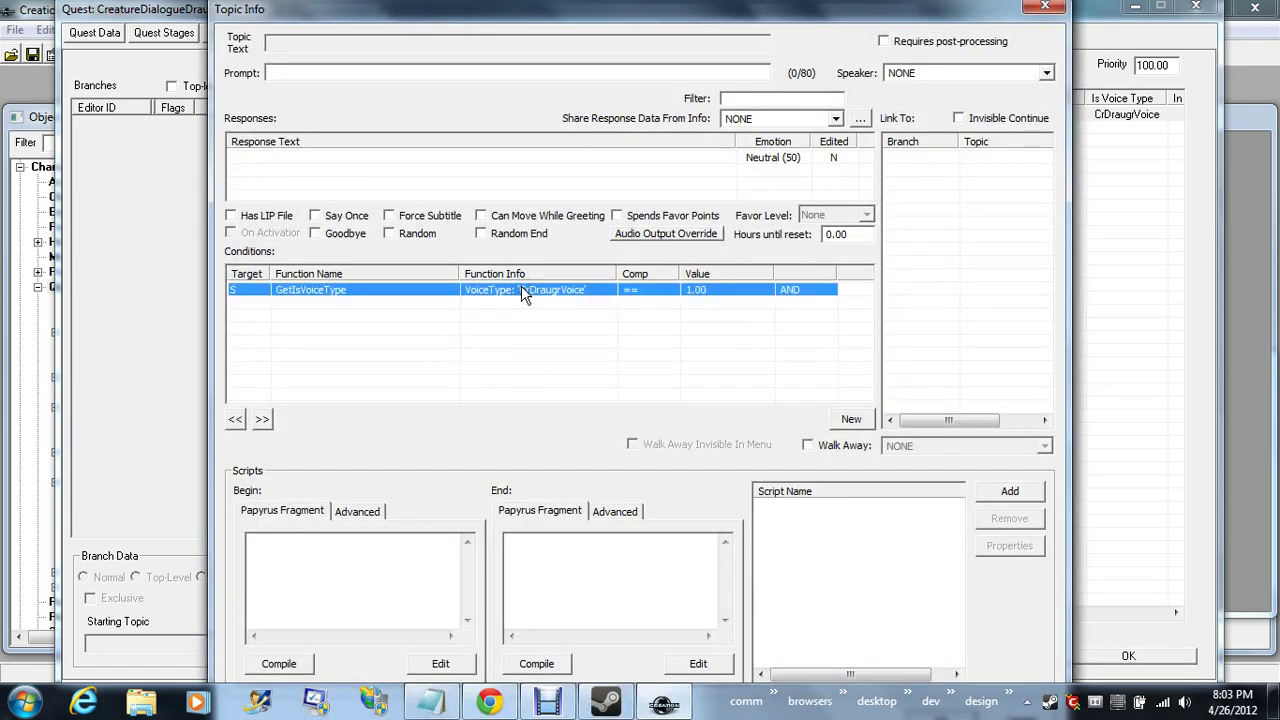
click(545, 160)
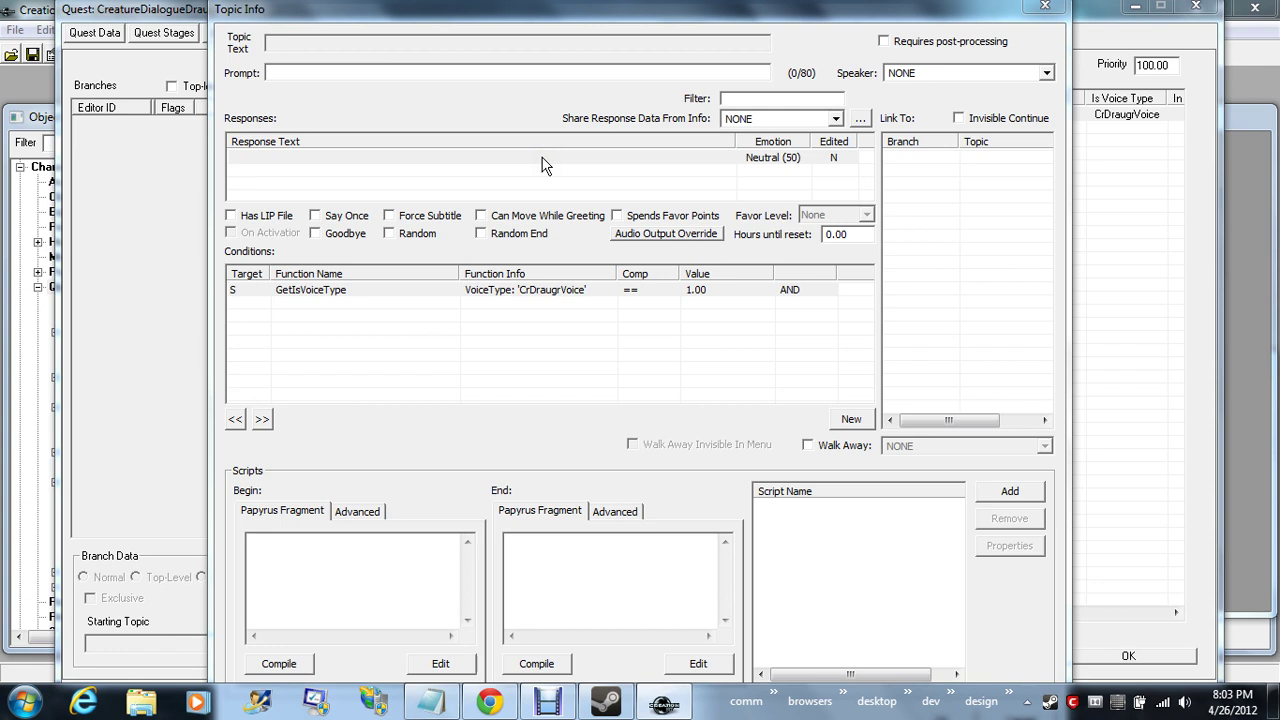
click(533, 31)
click(777, 159)
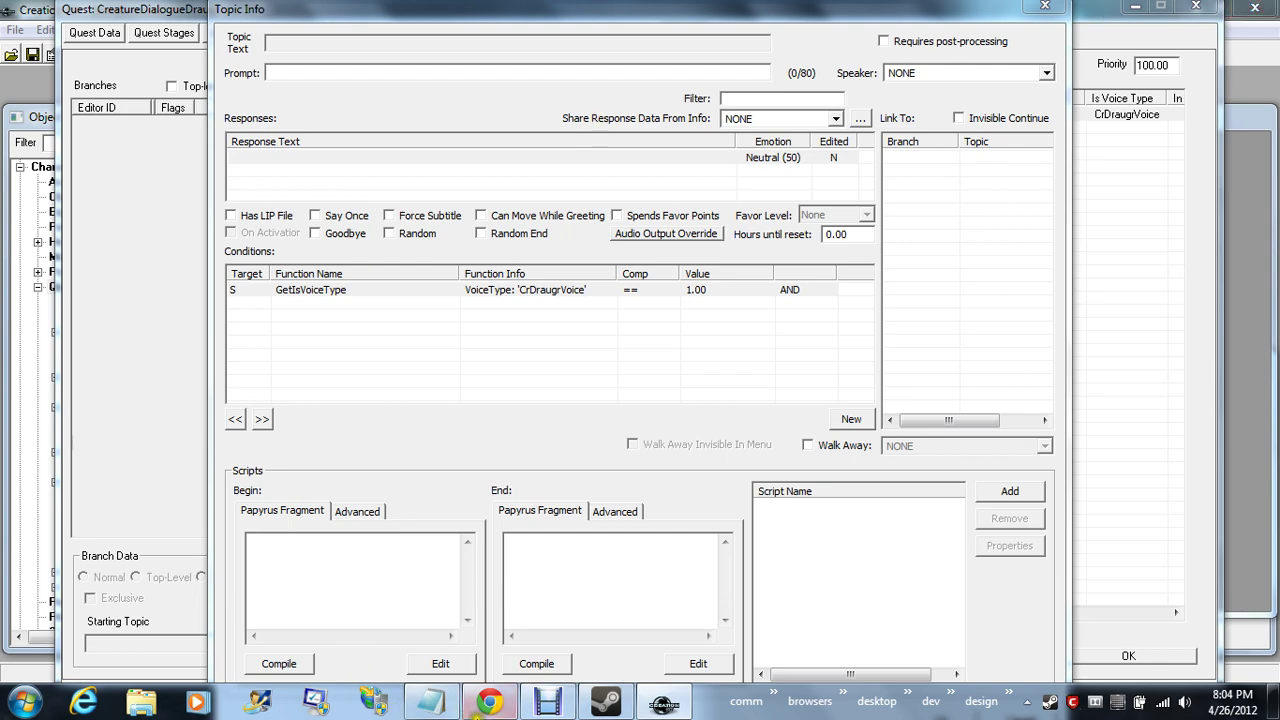
mouse_move(535, 703)
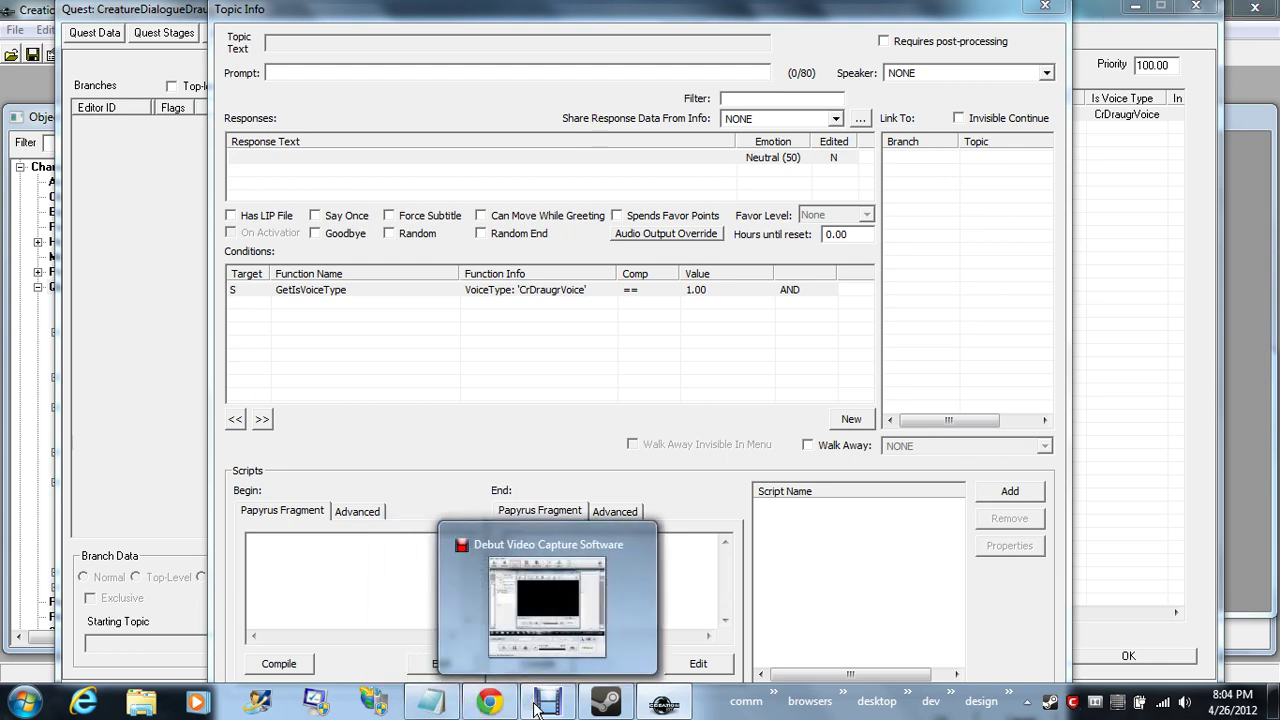
click(577, 708)
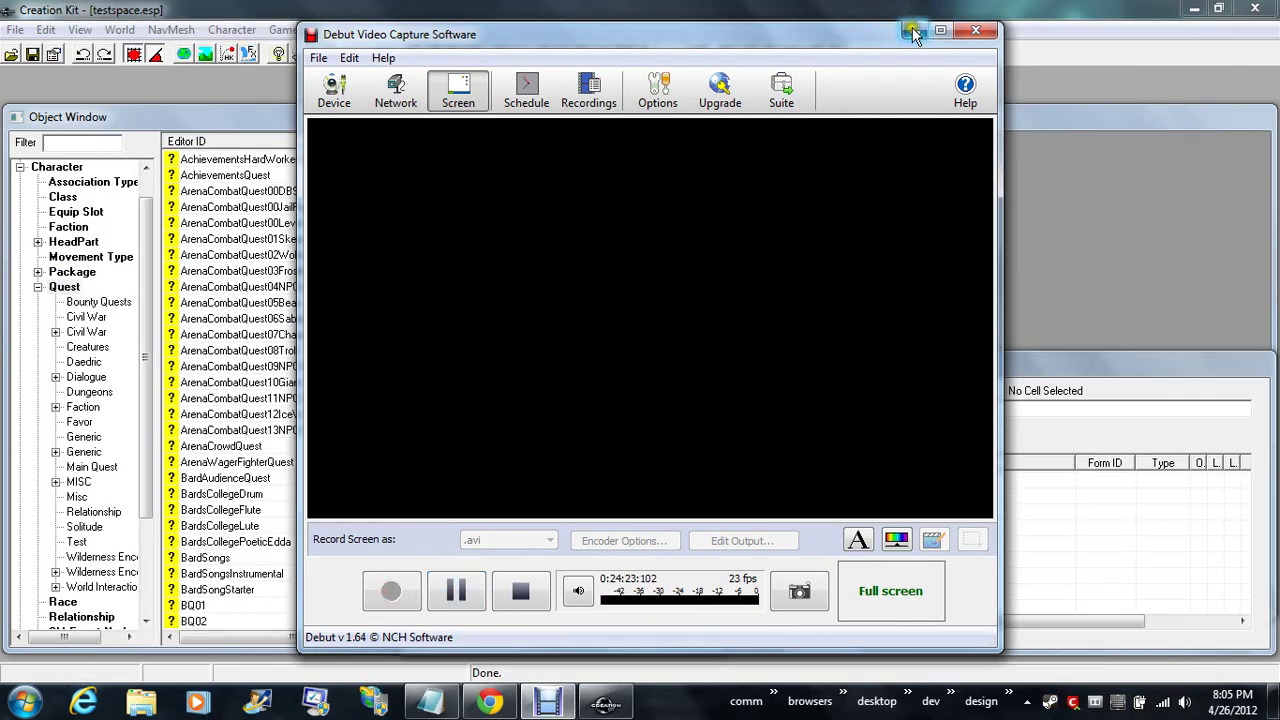
- Browse the full quest list from the bard quests down to the MQ main quests
click(240, 338)
click(240, 338)
scroll(257, 510, down, 13)
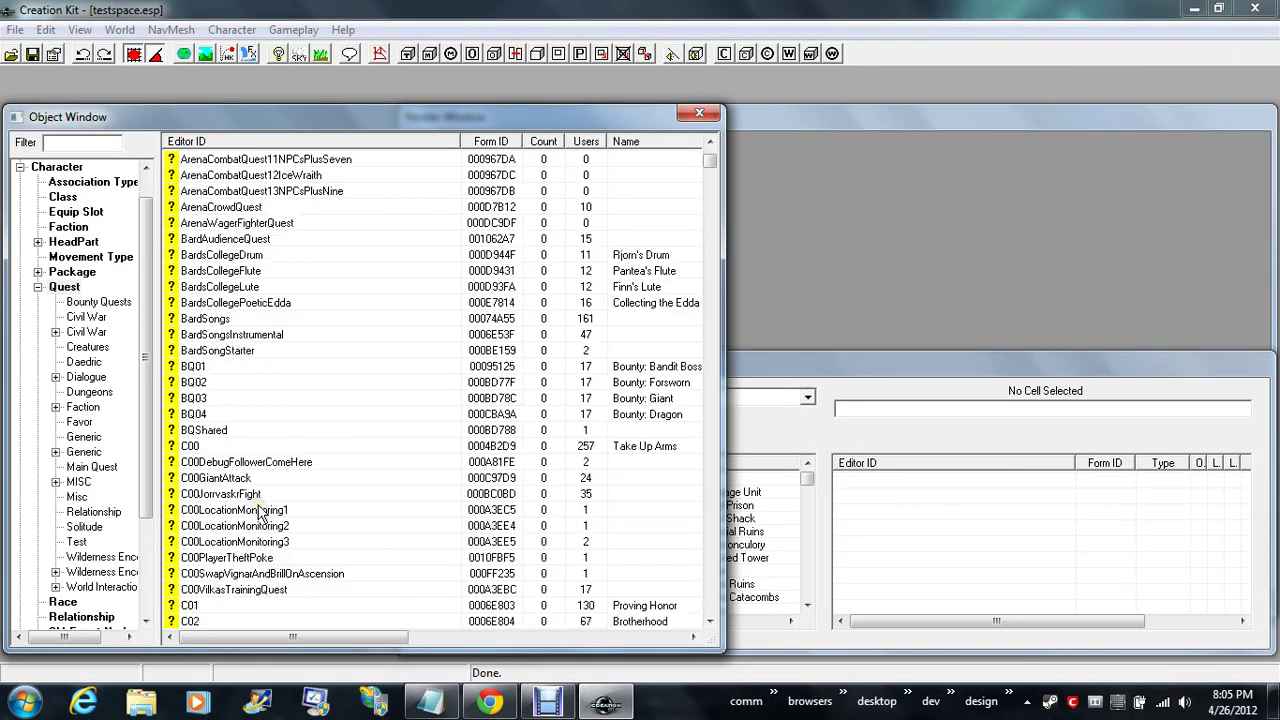
scroll(257, 512, down, 15)
click(581, 177)
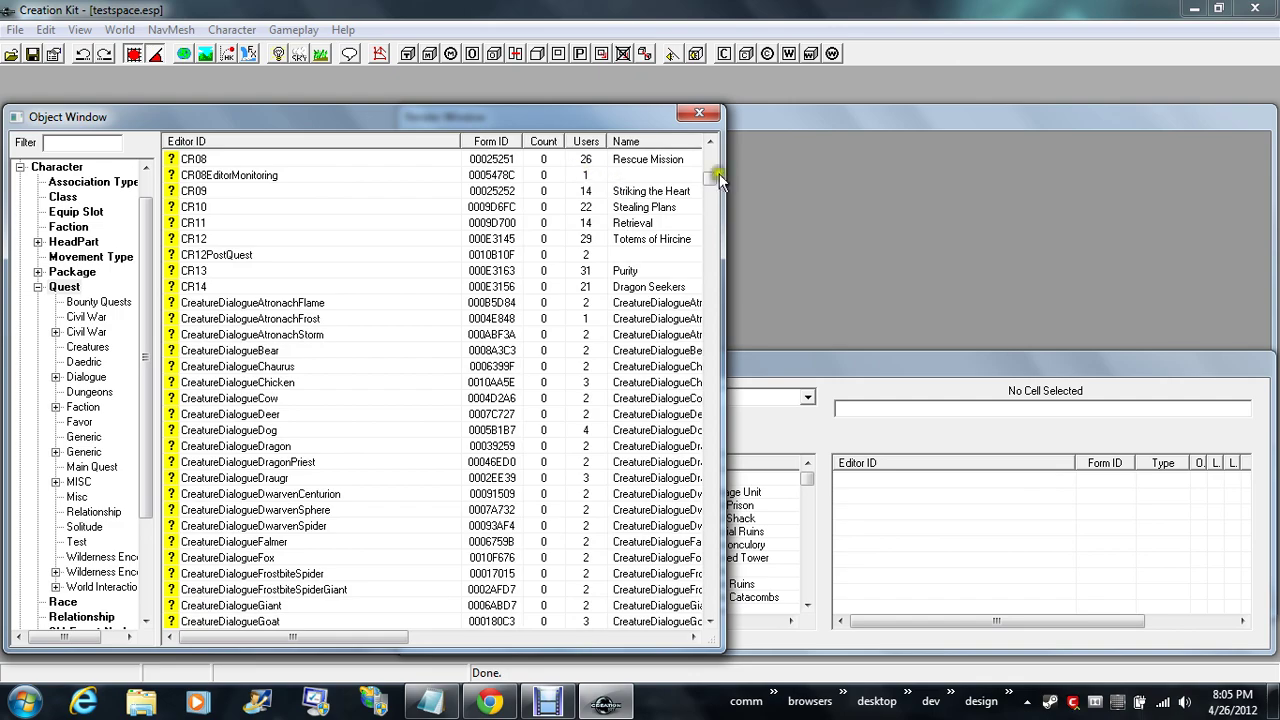
drag(719, 178, 663, 500)
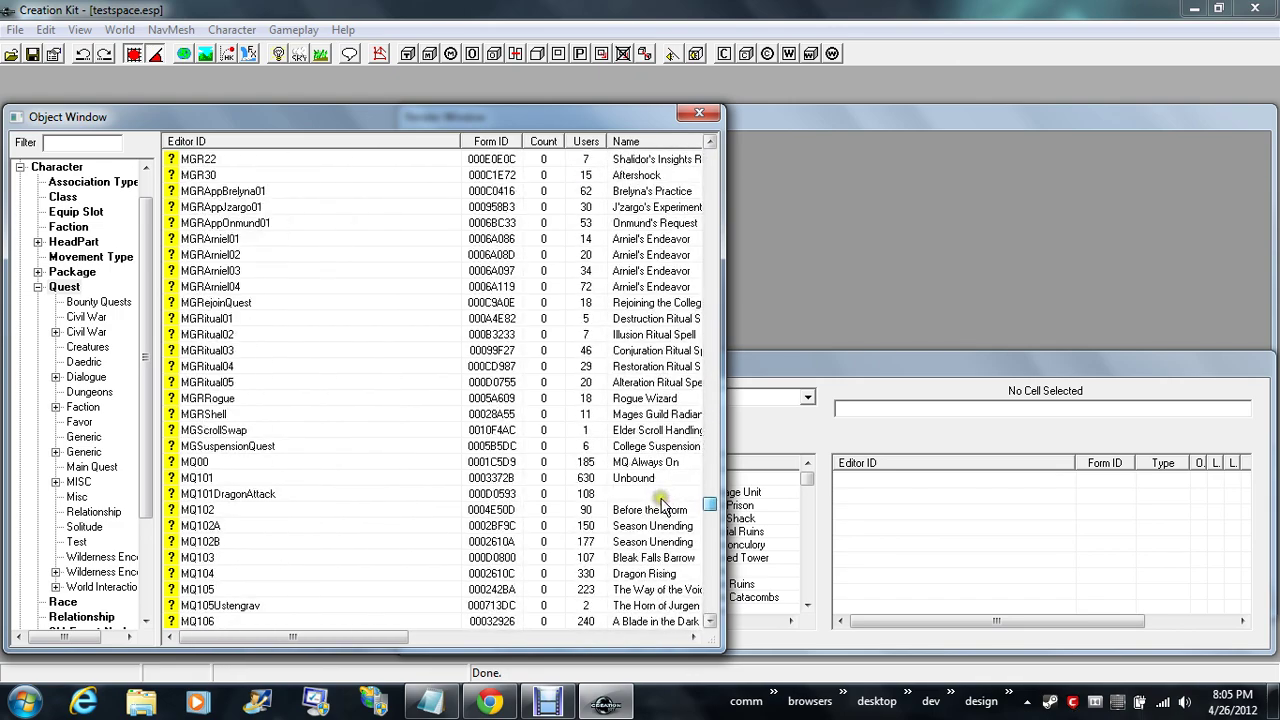
scroll(234, 390, down, 7)
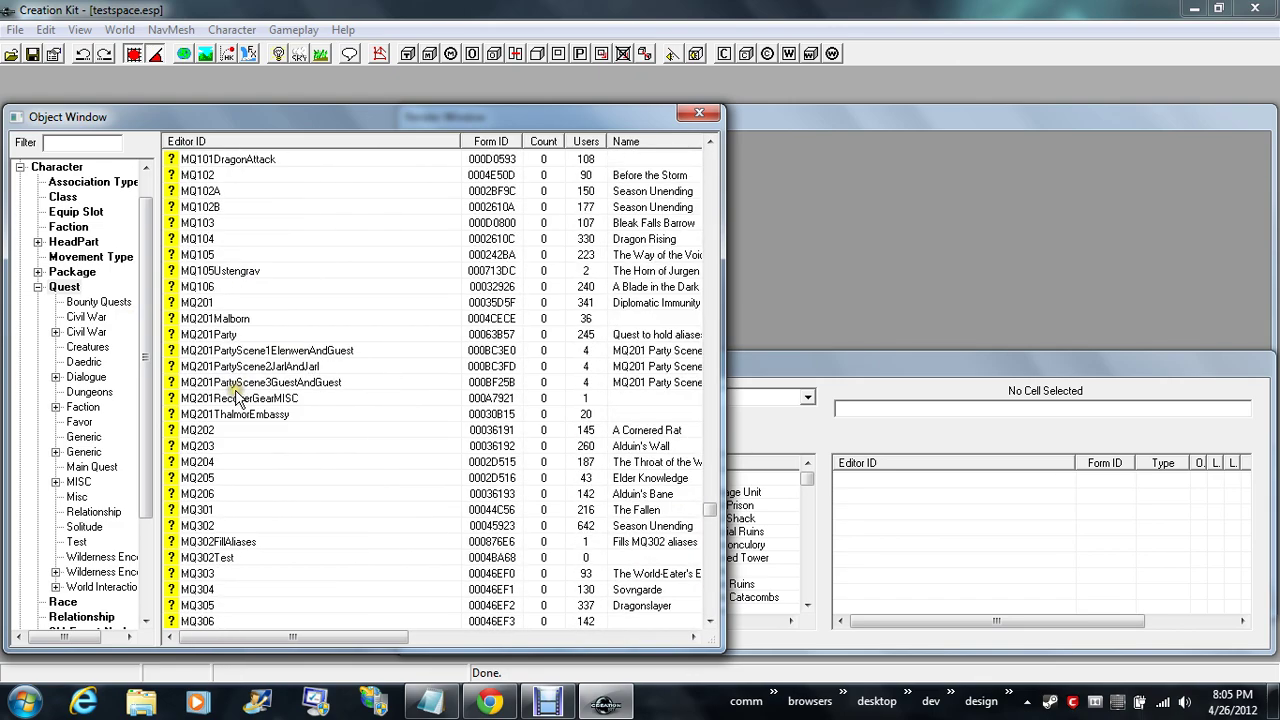
scroll(235, 395, down, 3)
- Return to the creature dialogue quests in the list and open CreatureDialogueDraugr
scroll(236, 398, up, 20)
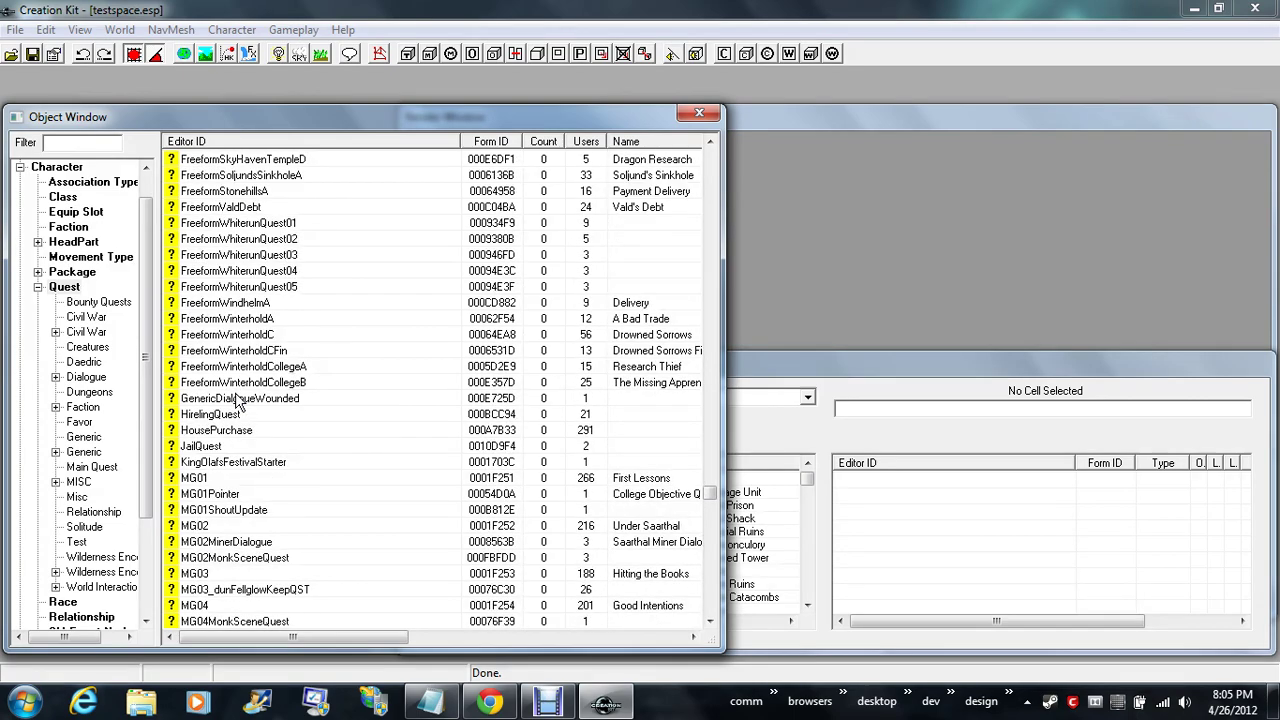
scroll(238, 400, up, 20)
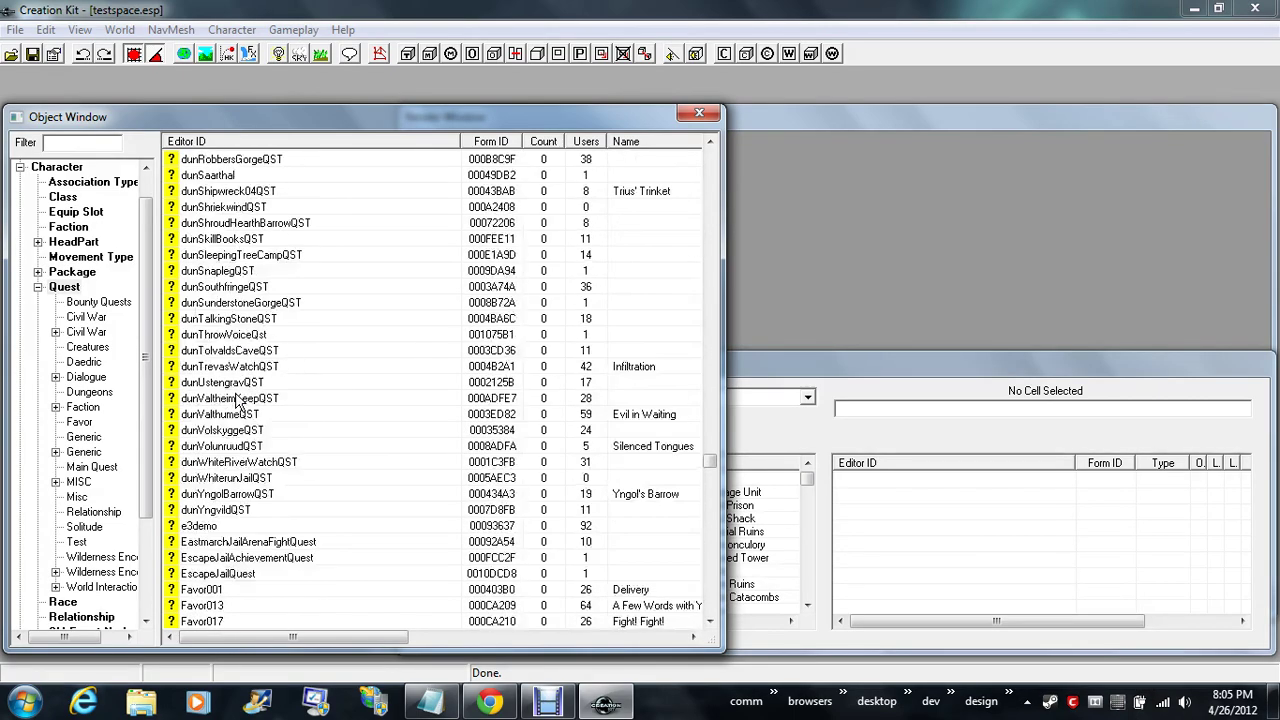
scroll(238, 400, up, 20)
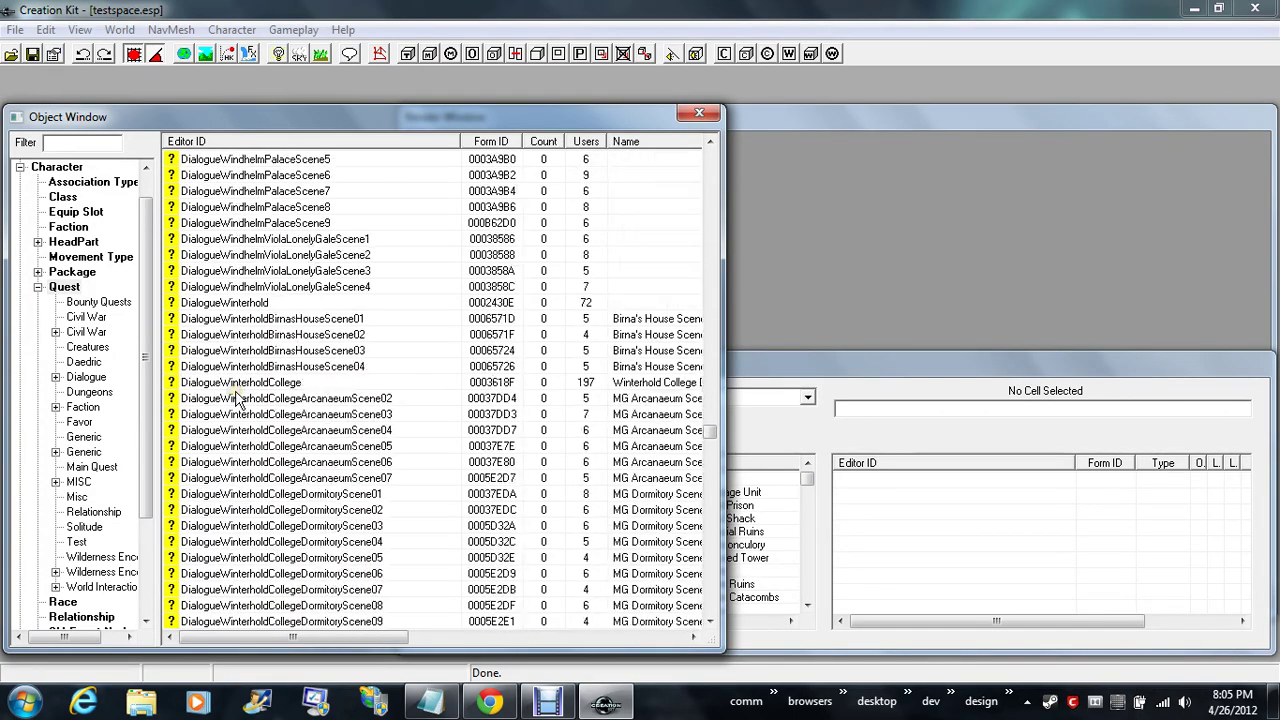
scroll(237, 397, up, 20)
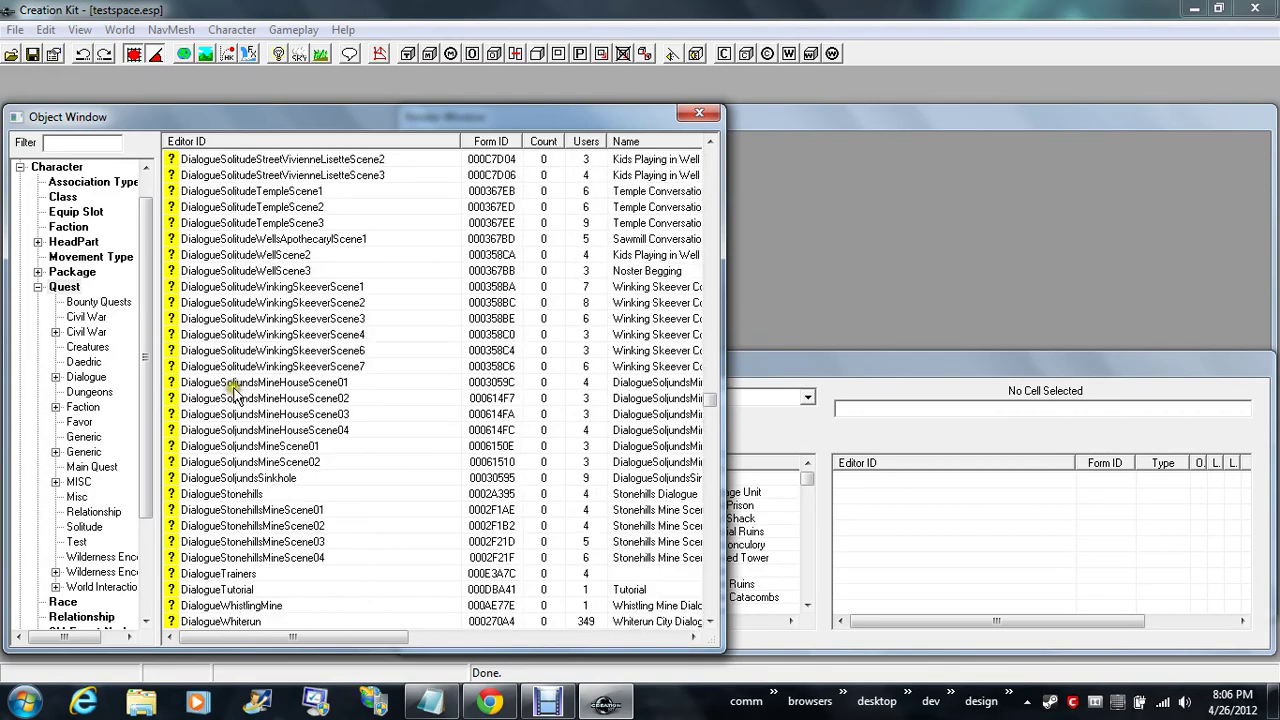
scroll(237, 397, up, 7)
scroll(714, 393, up, 8)
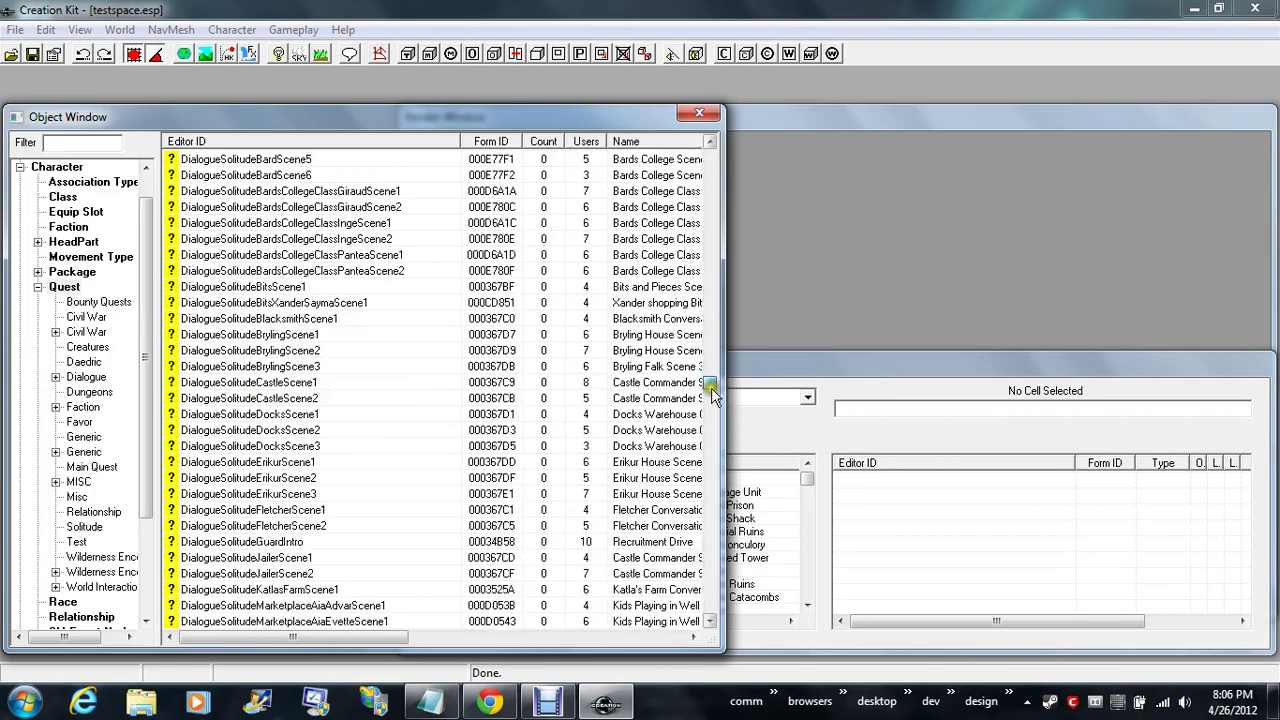
drag(712, 390, 696, 193)
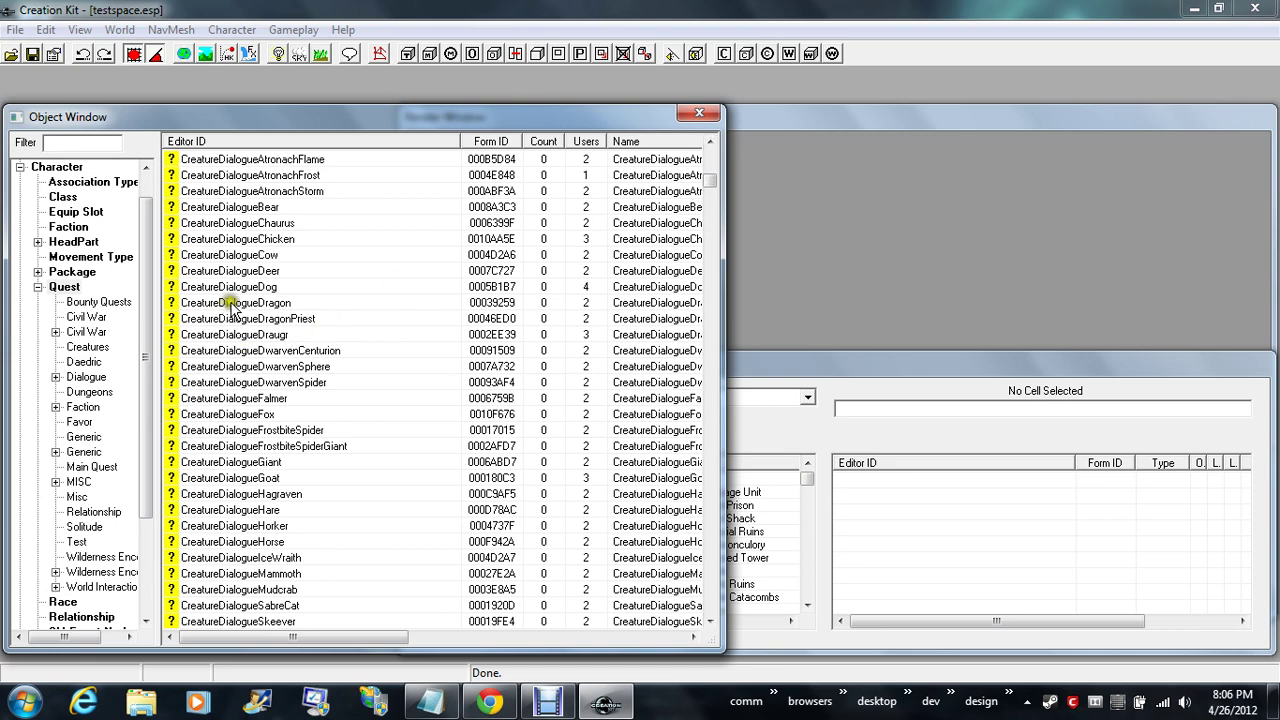
double_click(250, 334)
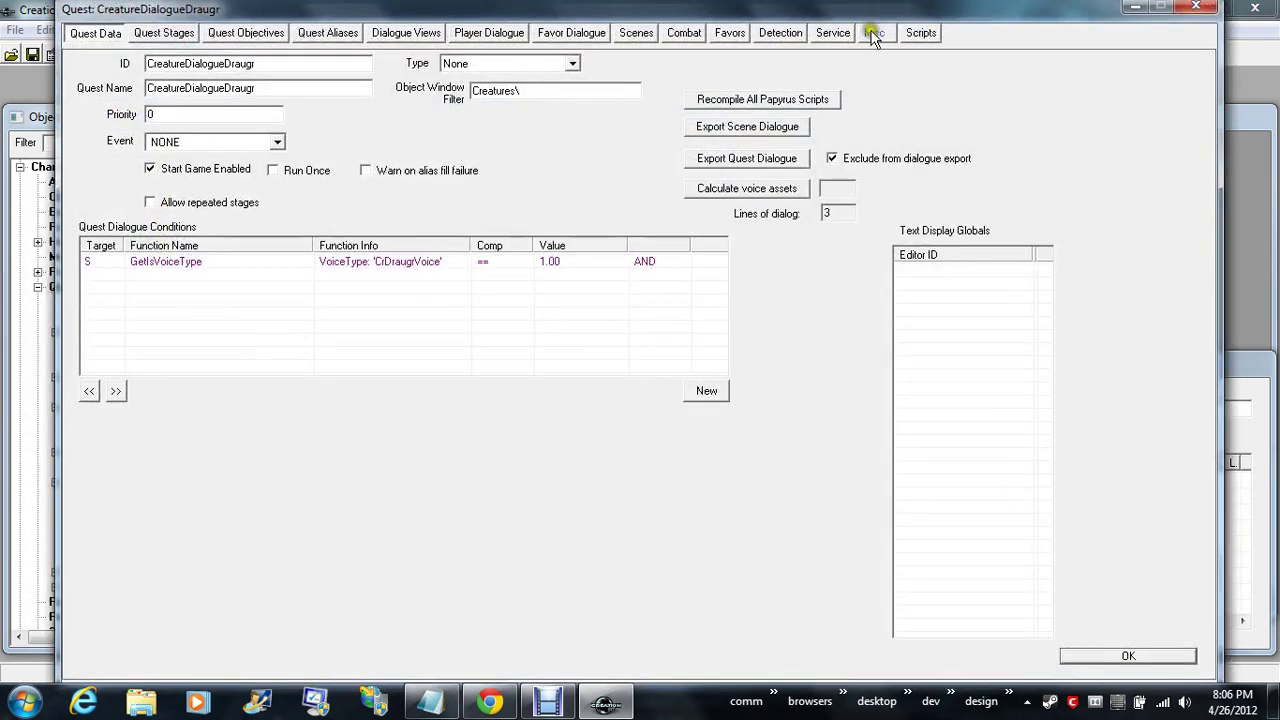
- Check the Draugr quest's miscellaneous dialogue, scripts and favors, and close the quest
click(869, 36)
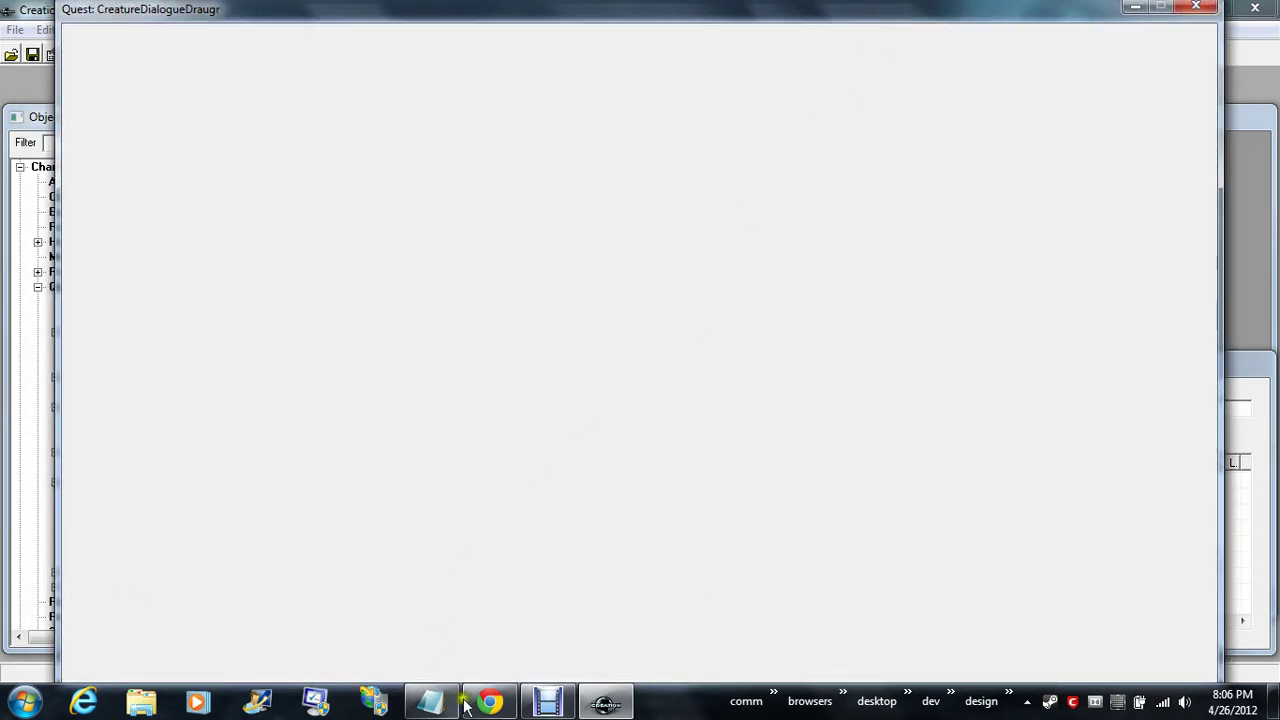
mouse_move(547, 705)
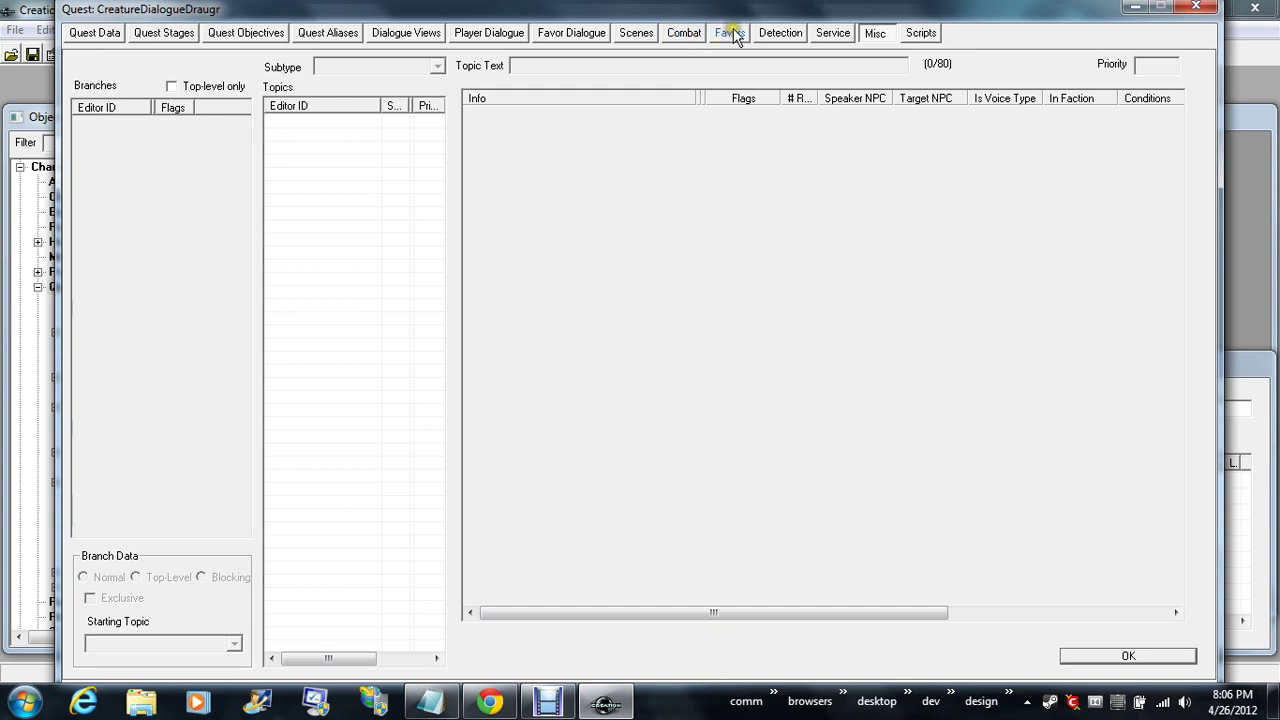
click(874, 35)
click(921, 33)
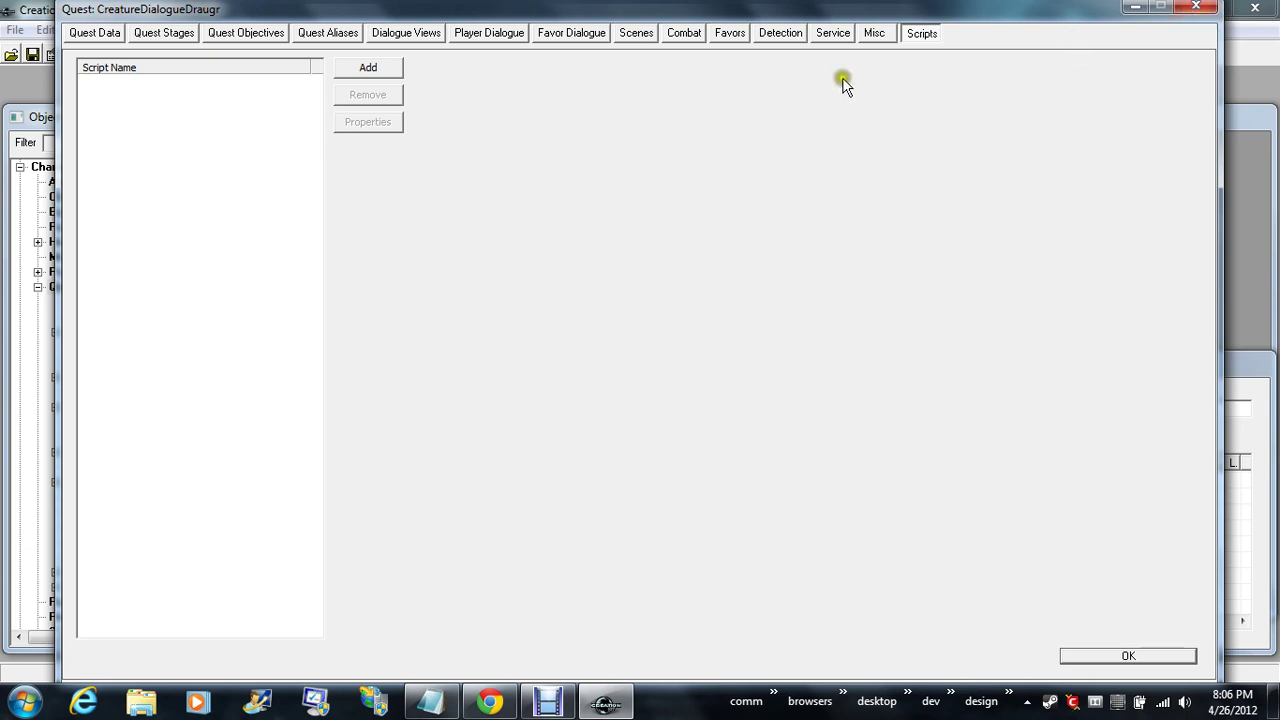
click(730, 35)
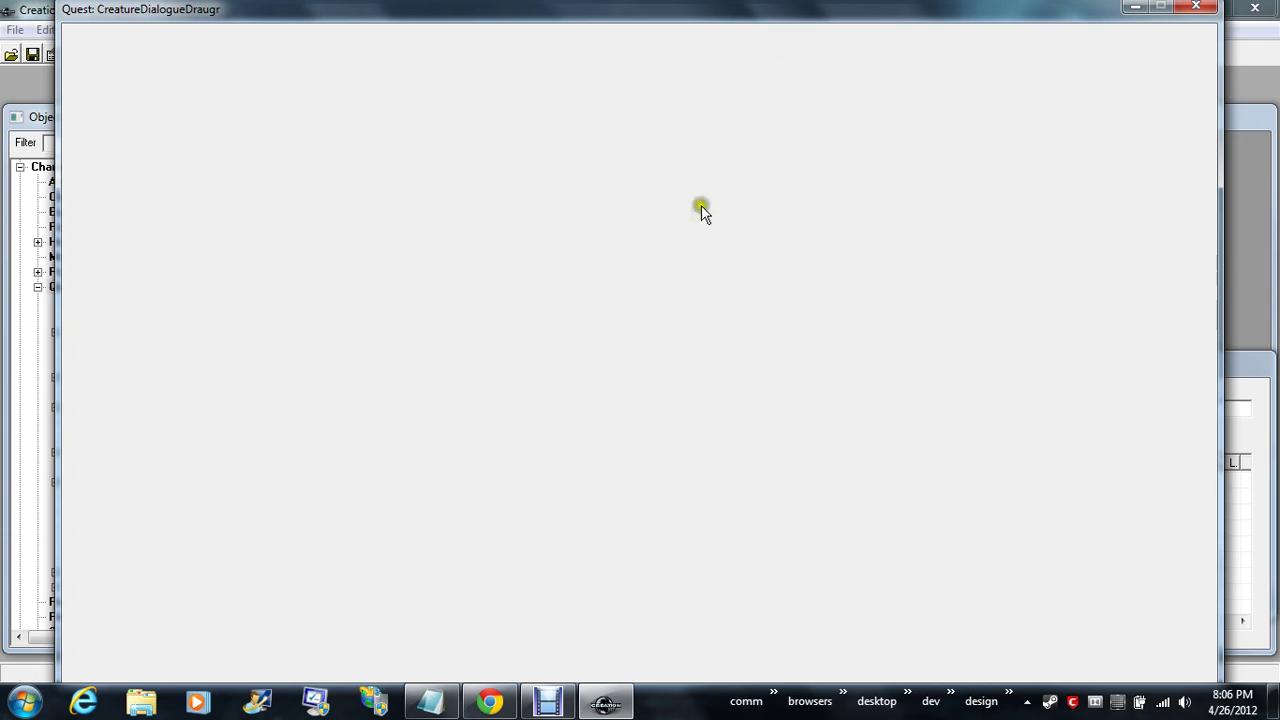
click(1196, 7)
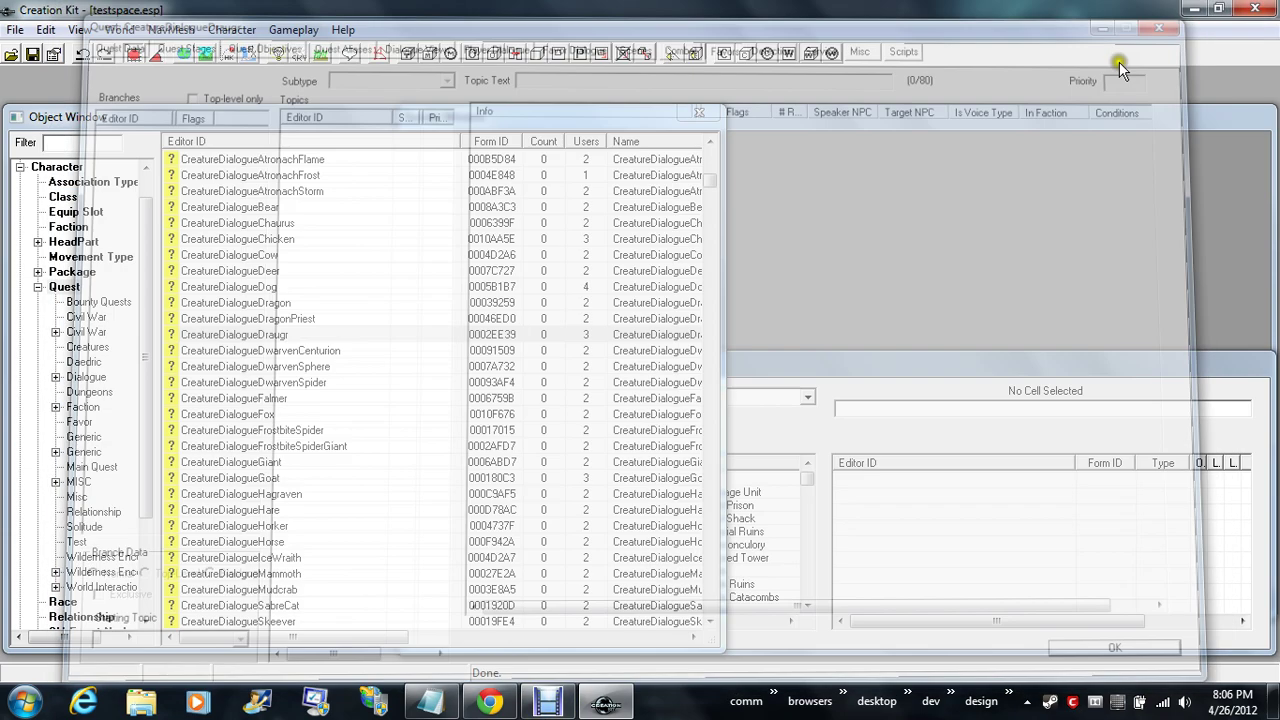
- Browse the quest list through the civil war, DA and Dark Brotherhood quests to the dialogue quests
click(270, 462)
scroll(272, 465, down, 5)
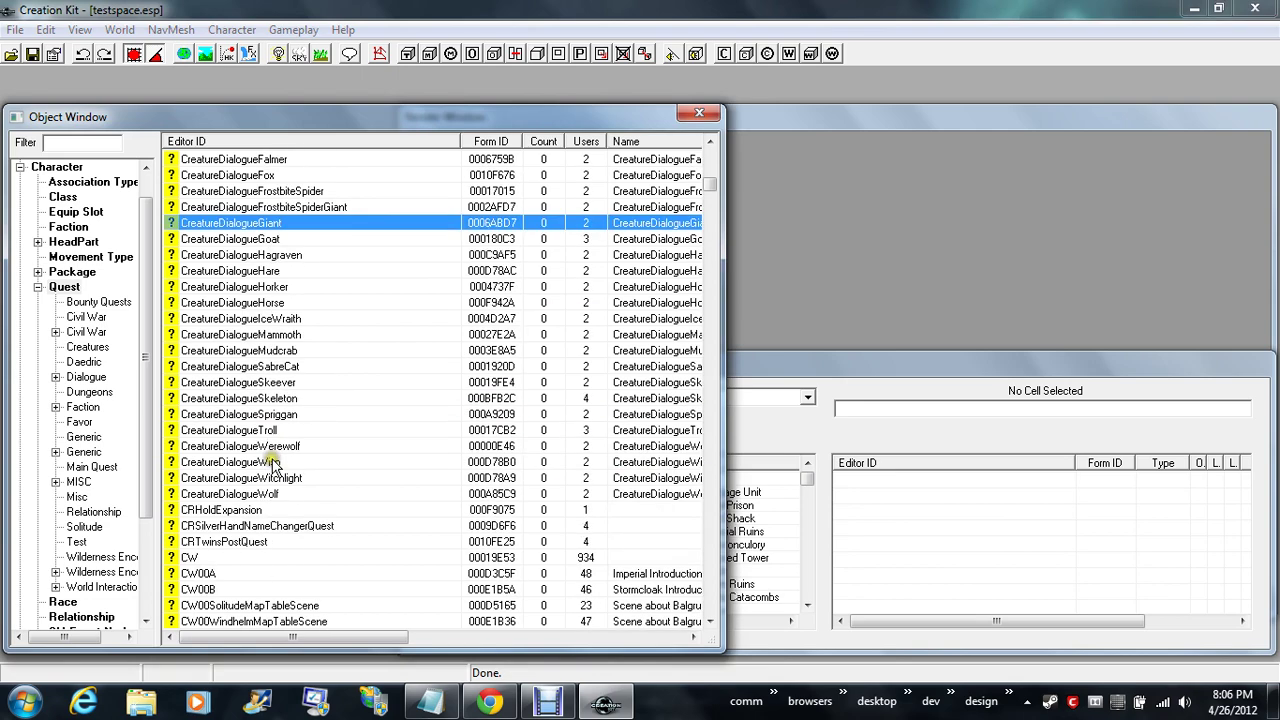
scroll(272, 465, down, 14)
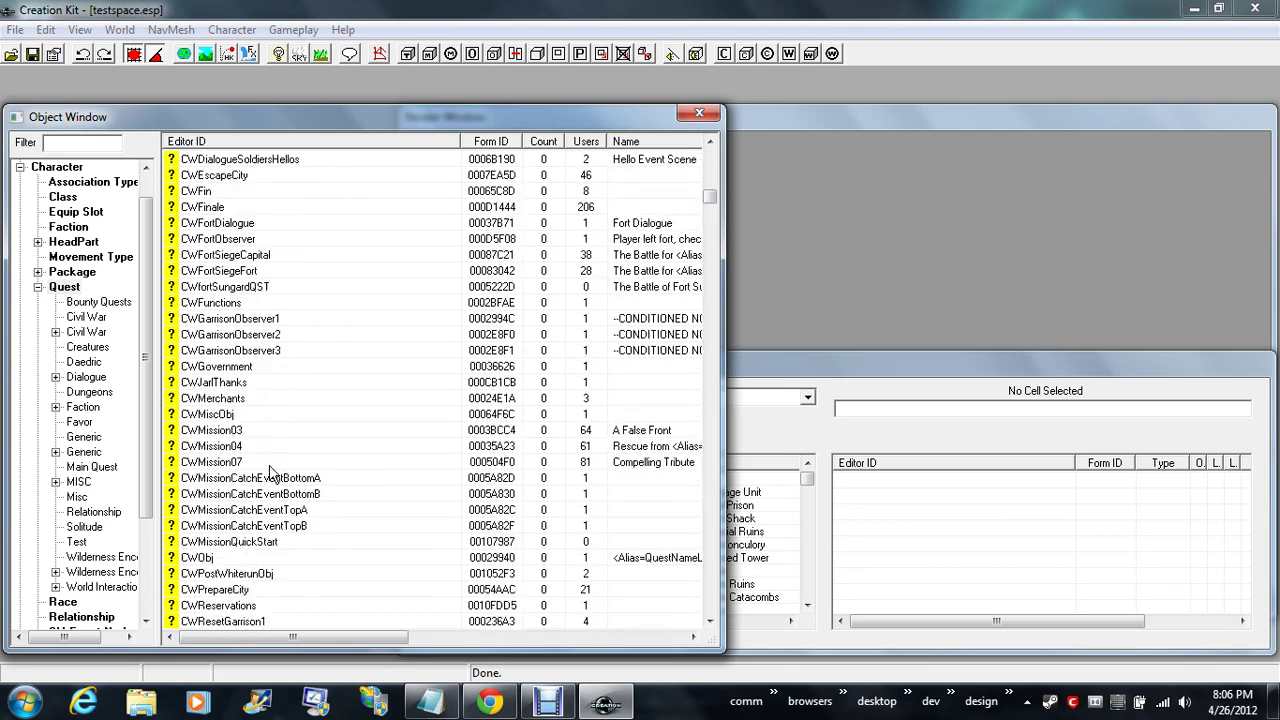
scroll(270, 475, down, 20)
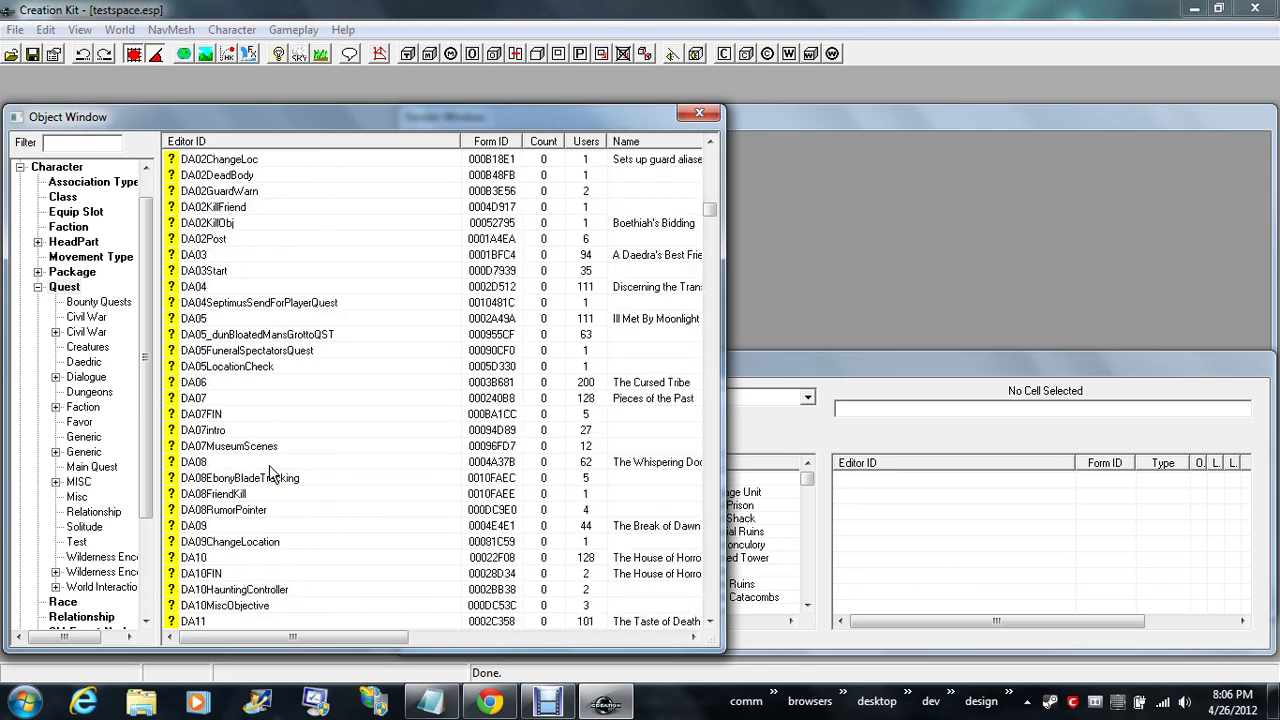
scroll(270, 475, down, 13)
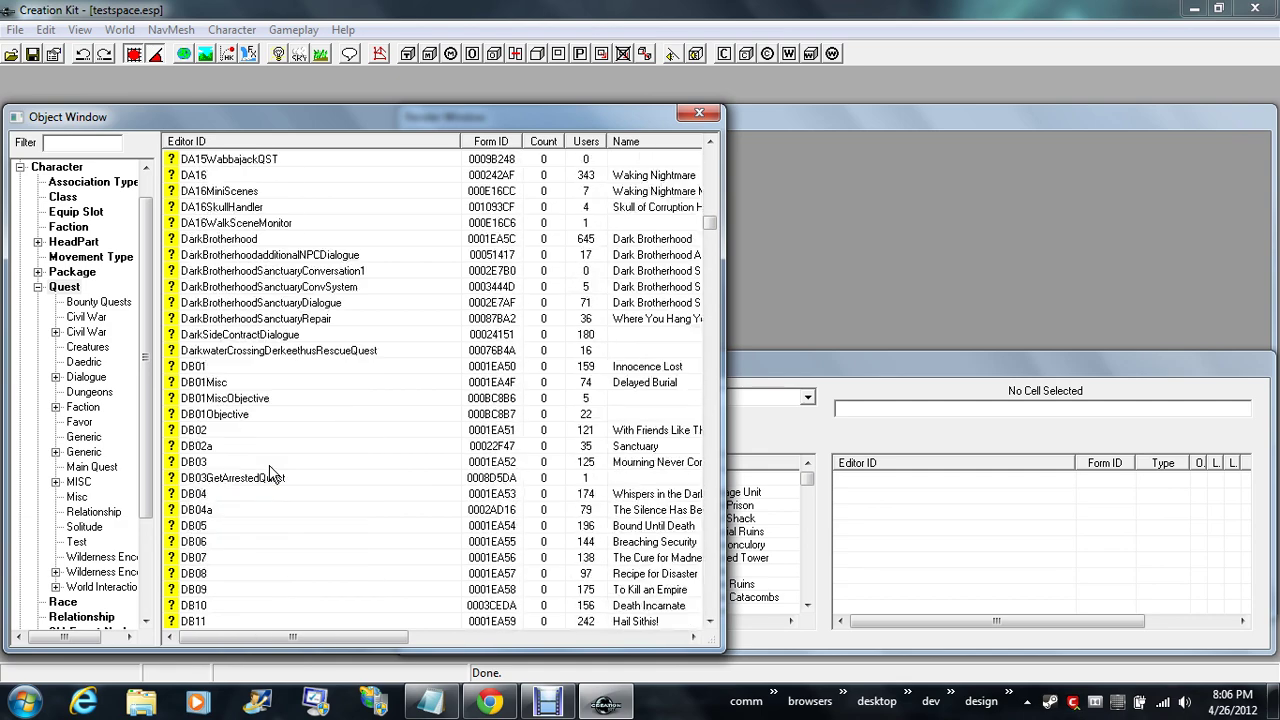
scroll(270, 475, up, 7)
scroll(270, 475, up, 20)
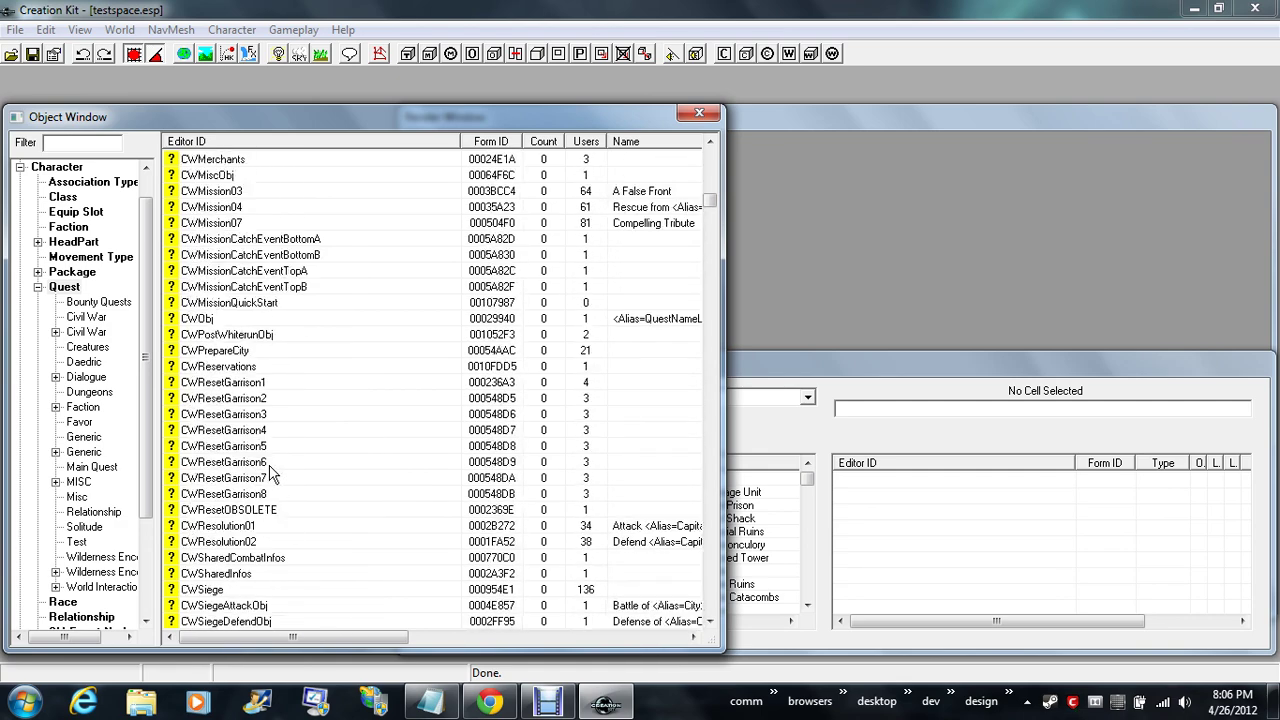
scroll(270, 477, down, 20)
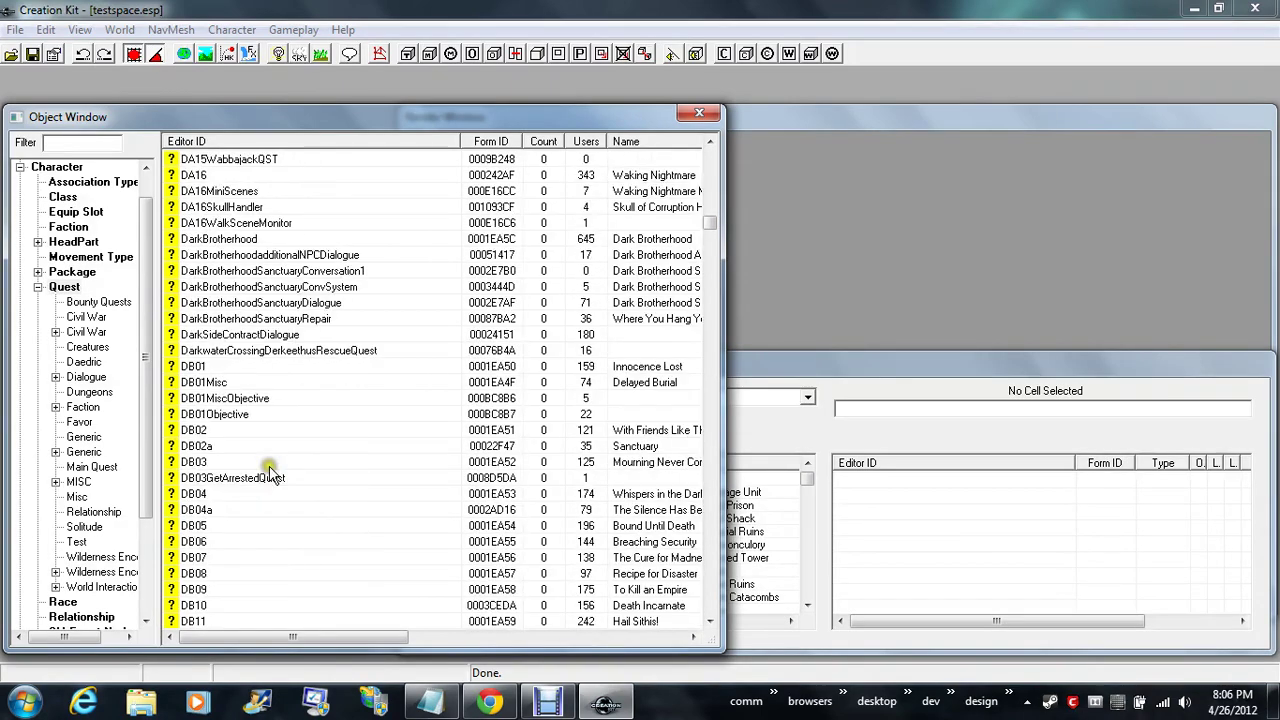
scroll(270, 477, down, 15)
scroll(270, 477, up, 7)
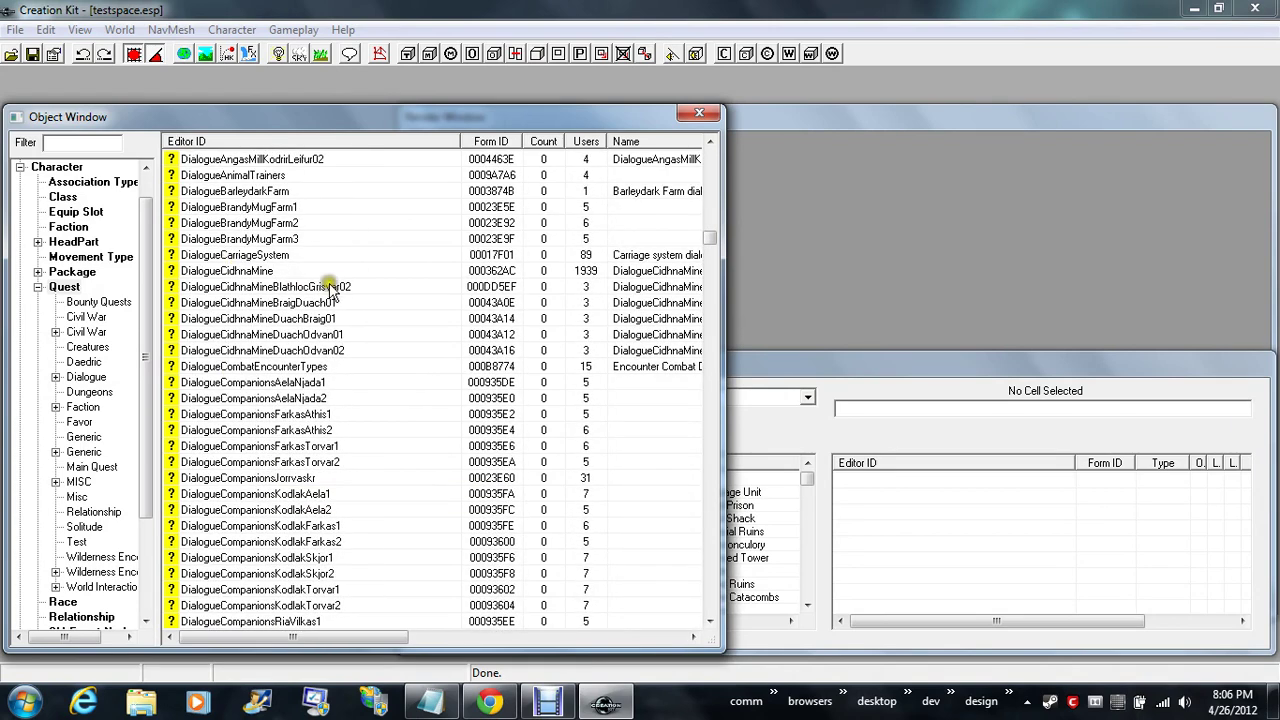
- Look over the entries around DialogueCidhnaMine and open the DialogueAngasMill quest
click(306, 288)
click(250, 271)
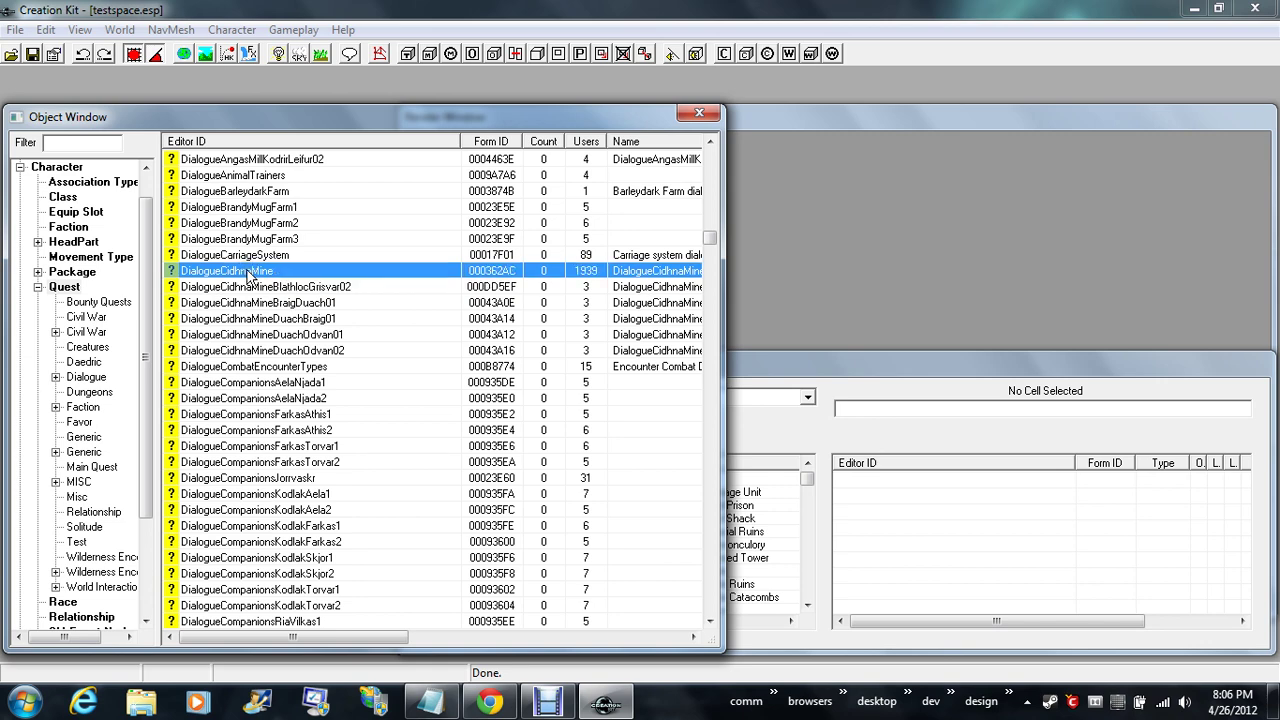
scroll(256, 350, up, 1)
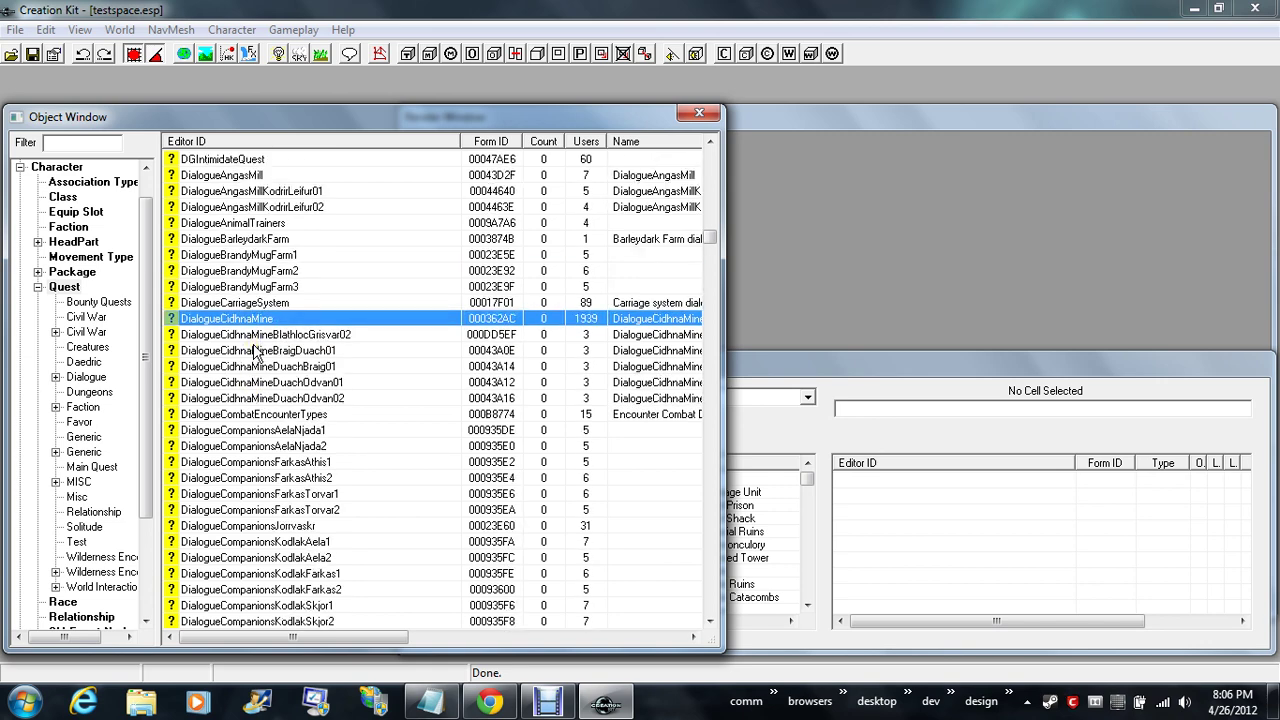
click(241, 176)
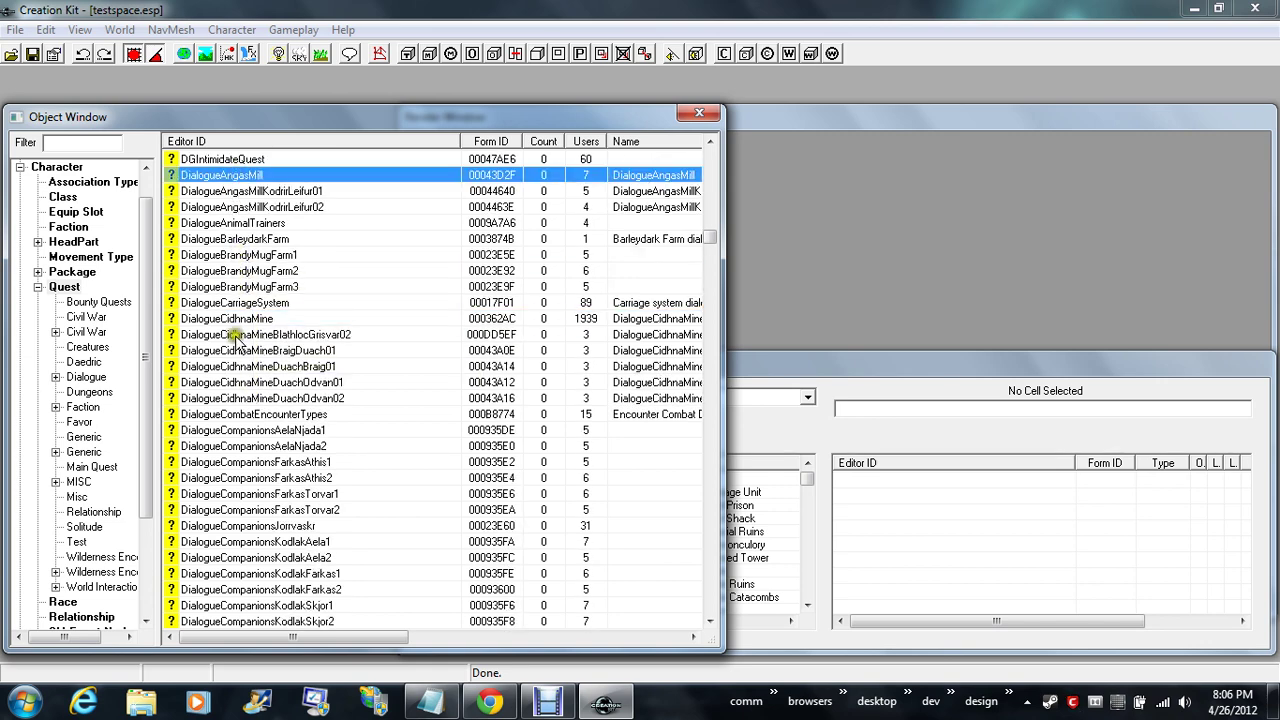
scroll(237, 345, down, 5)
scroll(237, 345, up, 5)
double_click(235, 177)
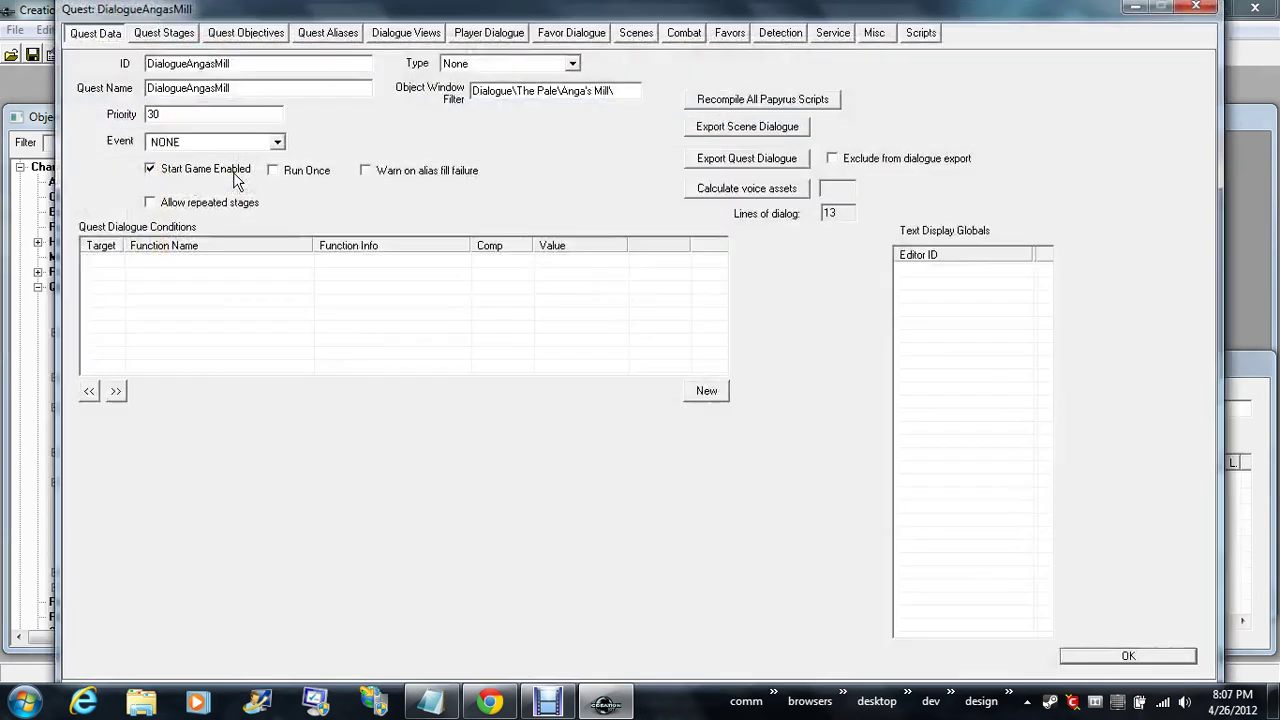
- Look through the DialogueAngasMill quest's objectives, stages and aliases, and display its DialogueAngasMillAeriView dialogue view
click(245, 33)
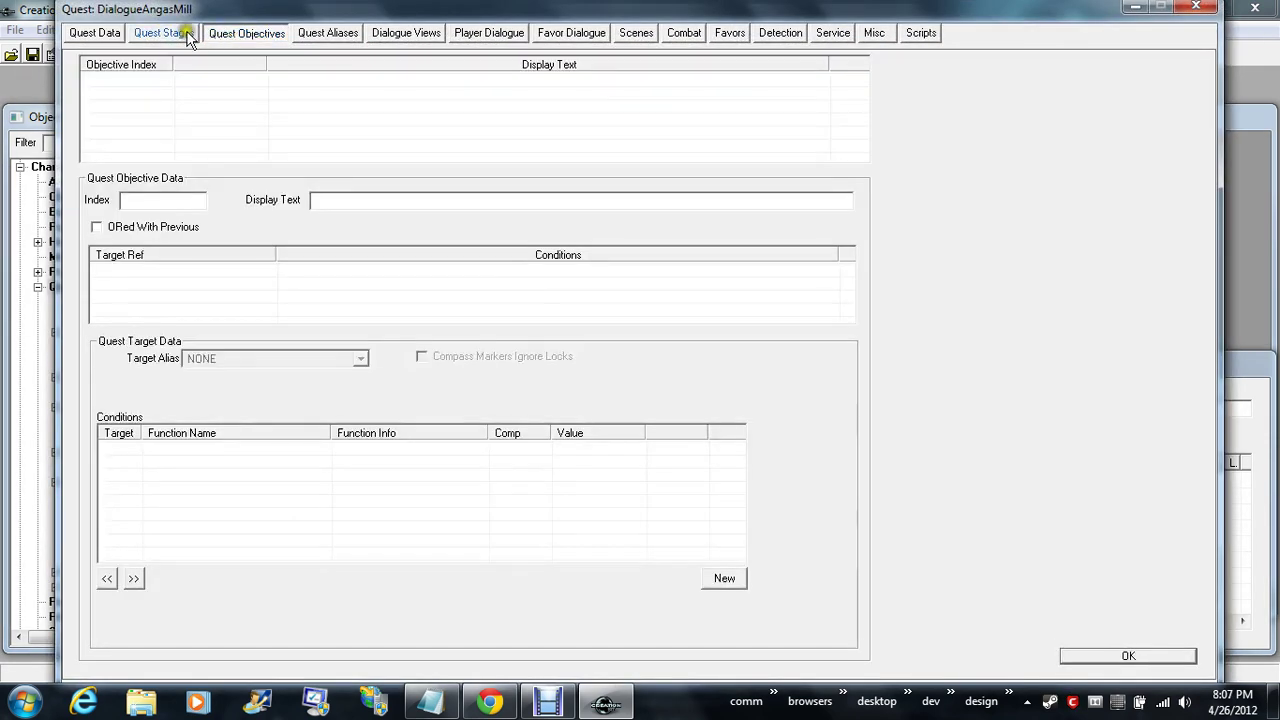
click(174, 33)
click(322, 33)
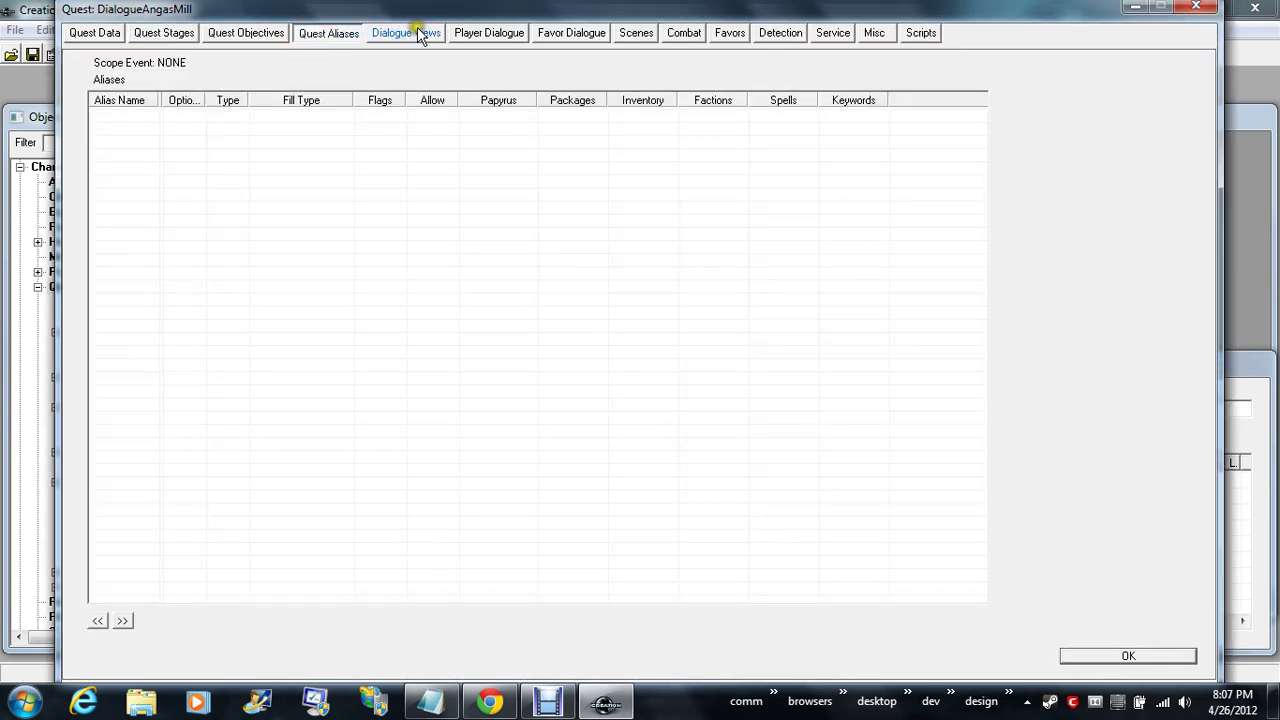
click(412, 33)
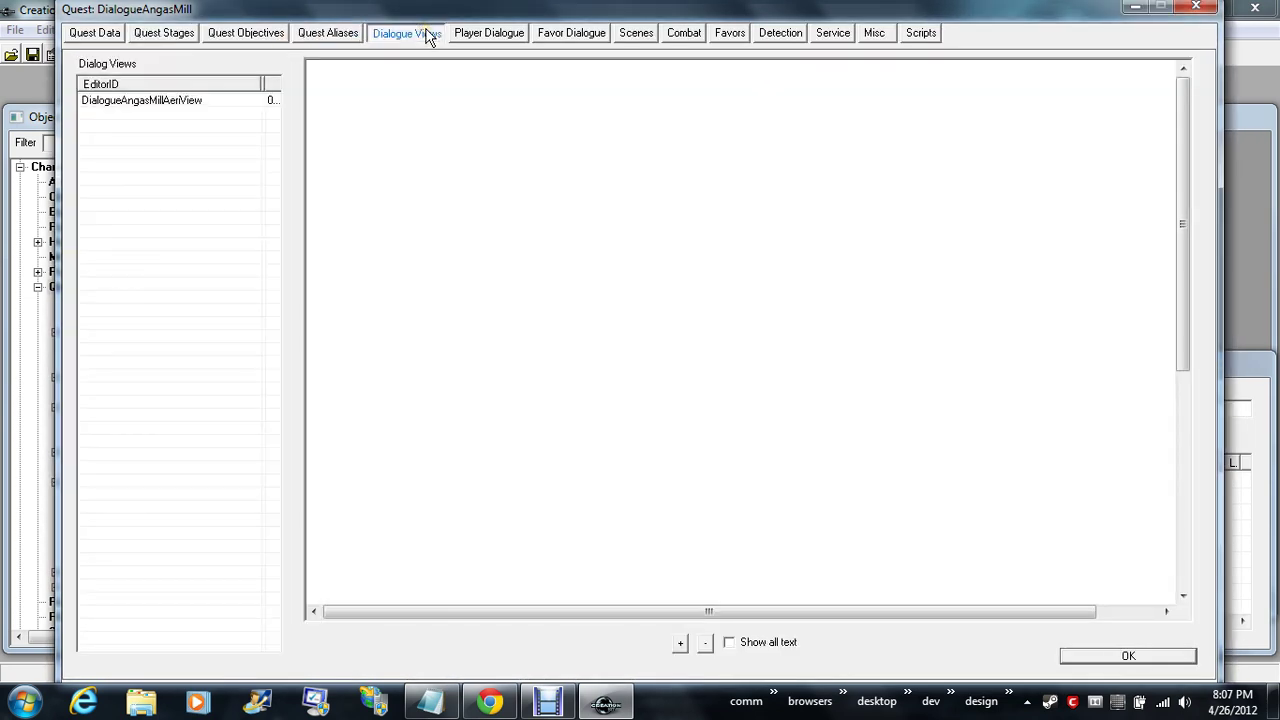
click(152, 98)
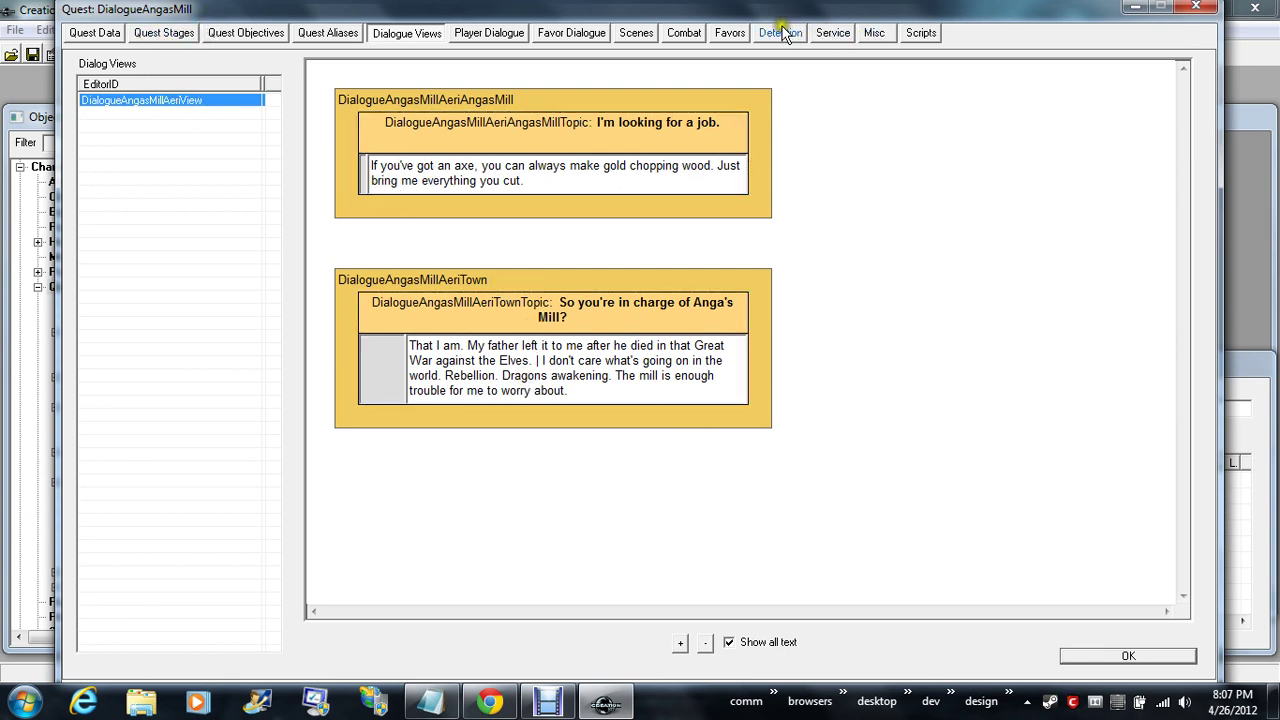
- Check the DialogueAngasMill quest's combat dialogue and examine the infos of its miscellaneous Hello topic
click(681, 37)
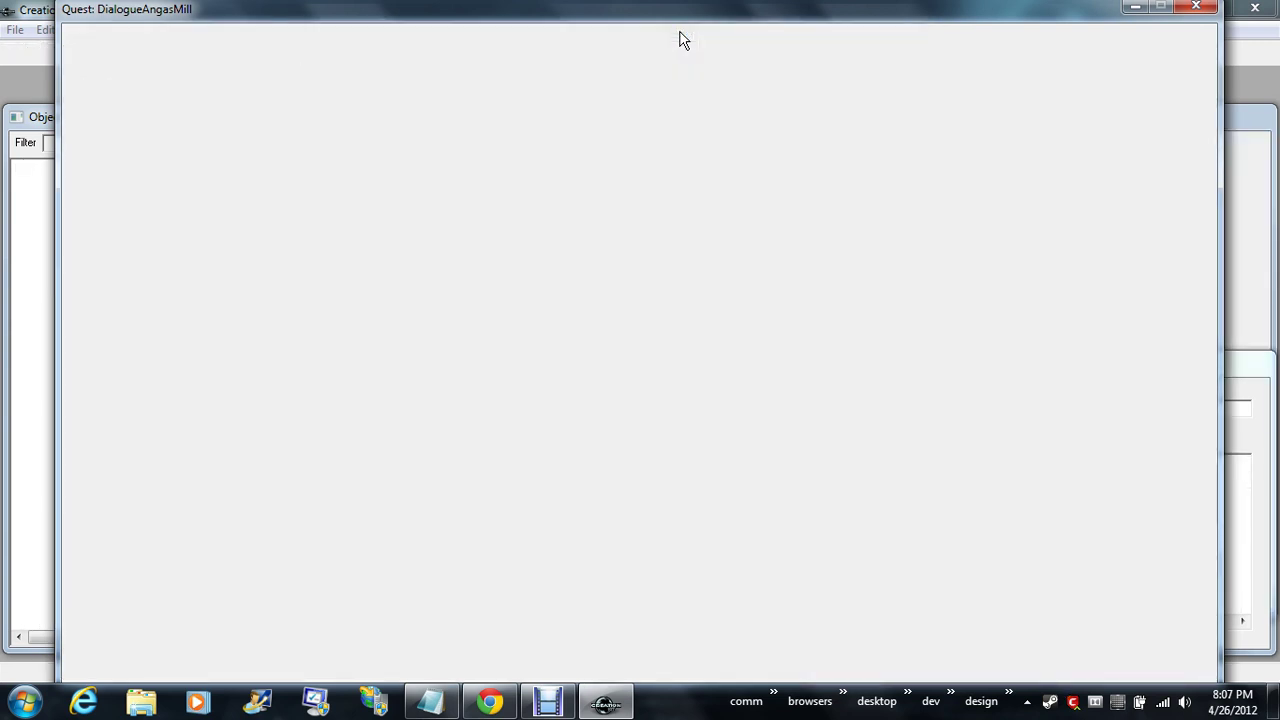
click(674, 36)
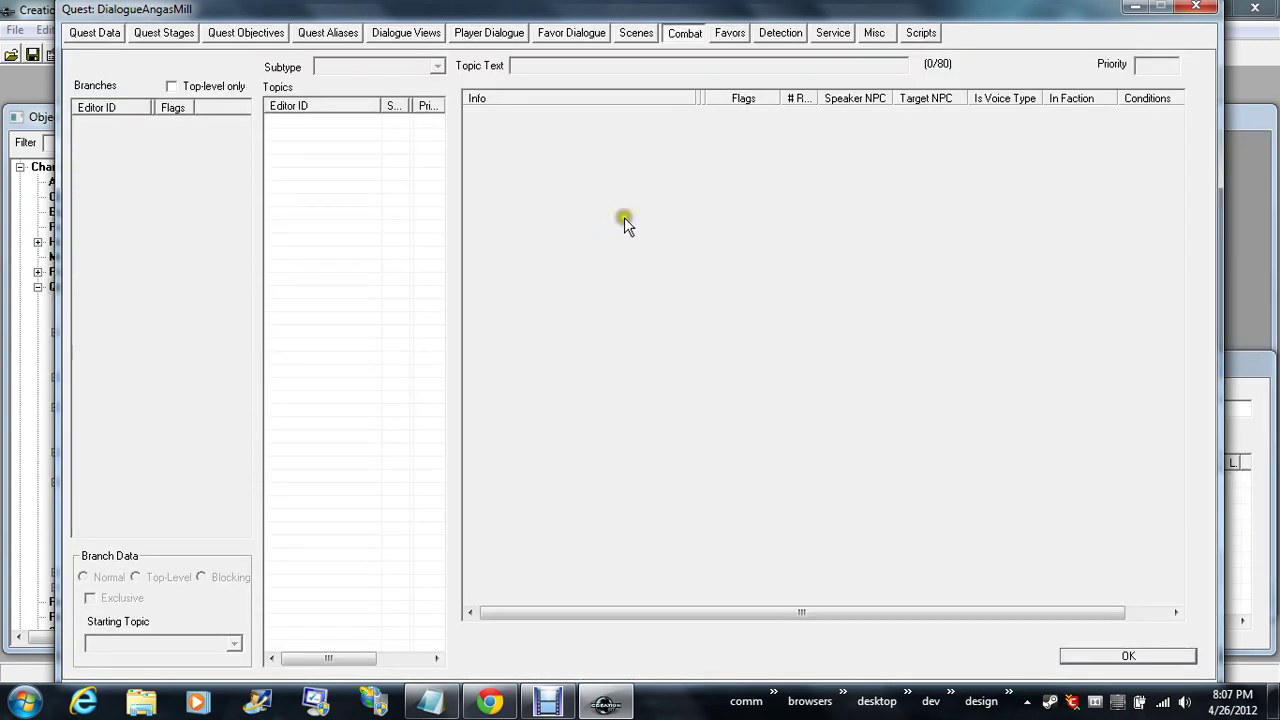
click(884, 37)
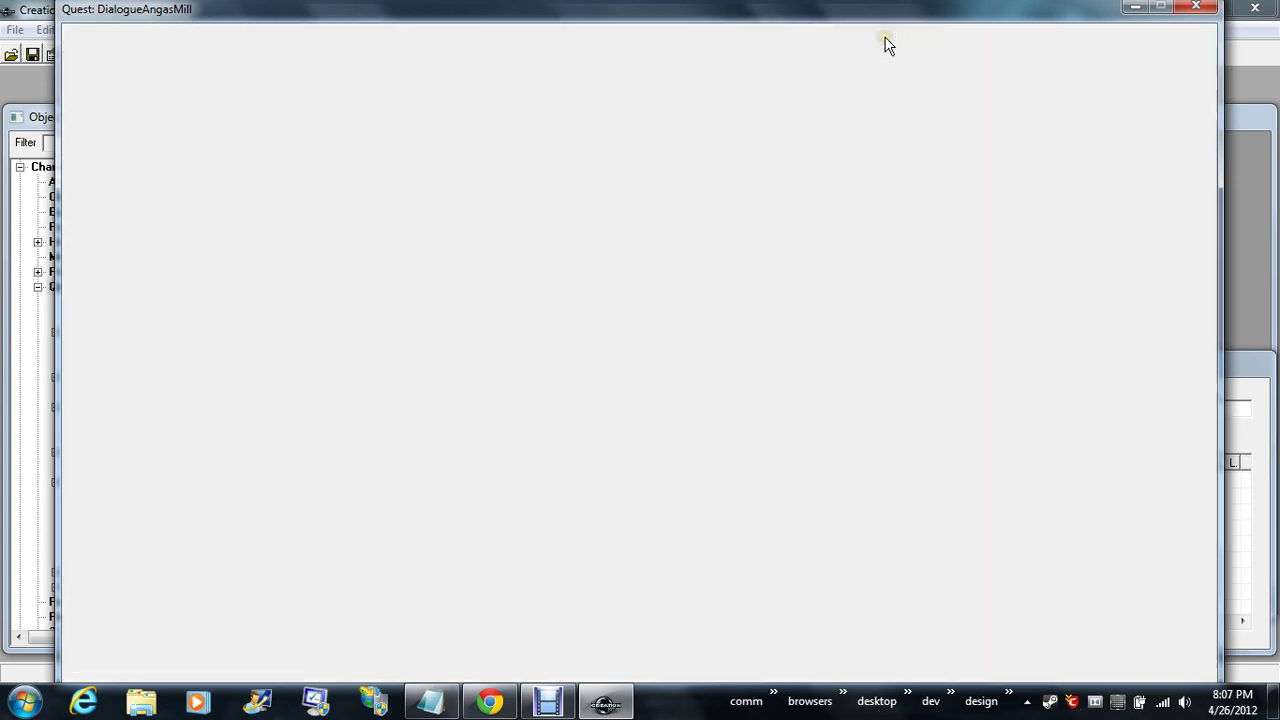
click(880, 40)
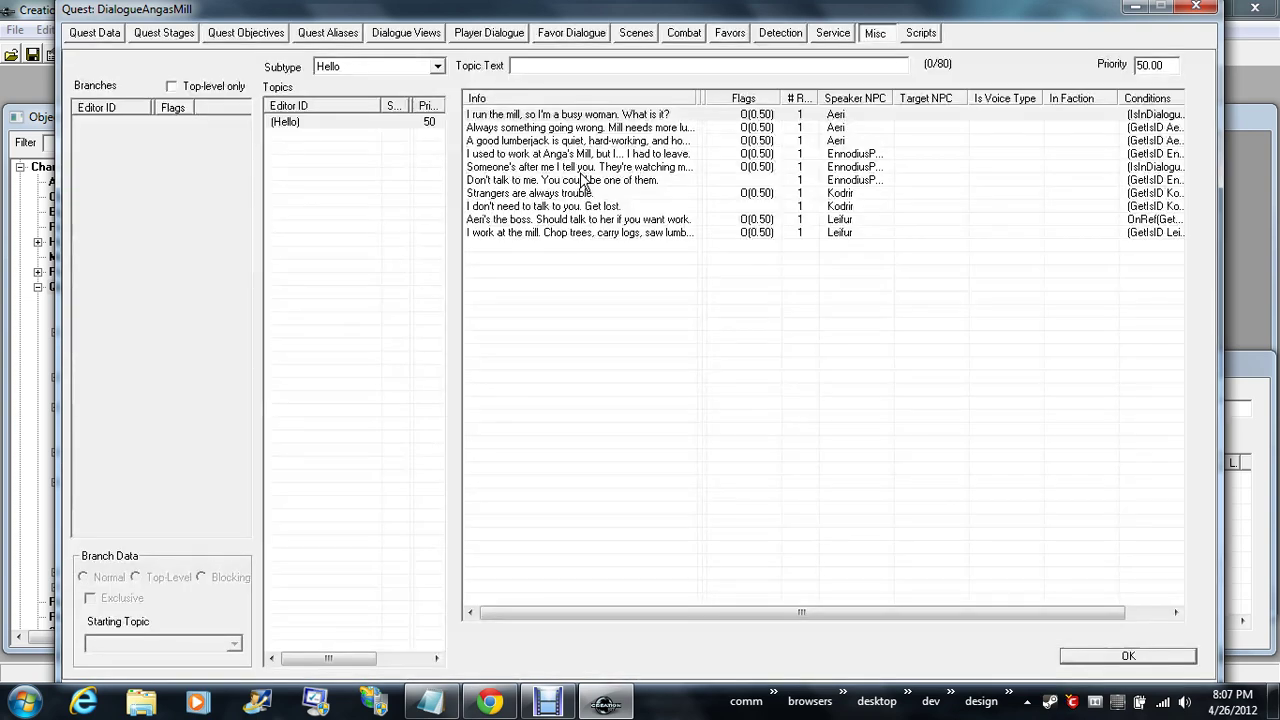
- Fit the Speaker NPC and Conditions columns of the Hello topic's info list to their contents and look over the entries
click(550, 118)
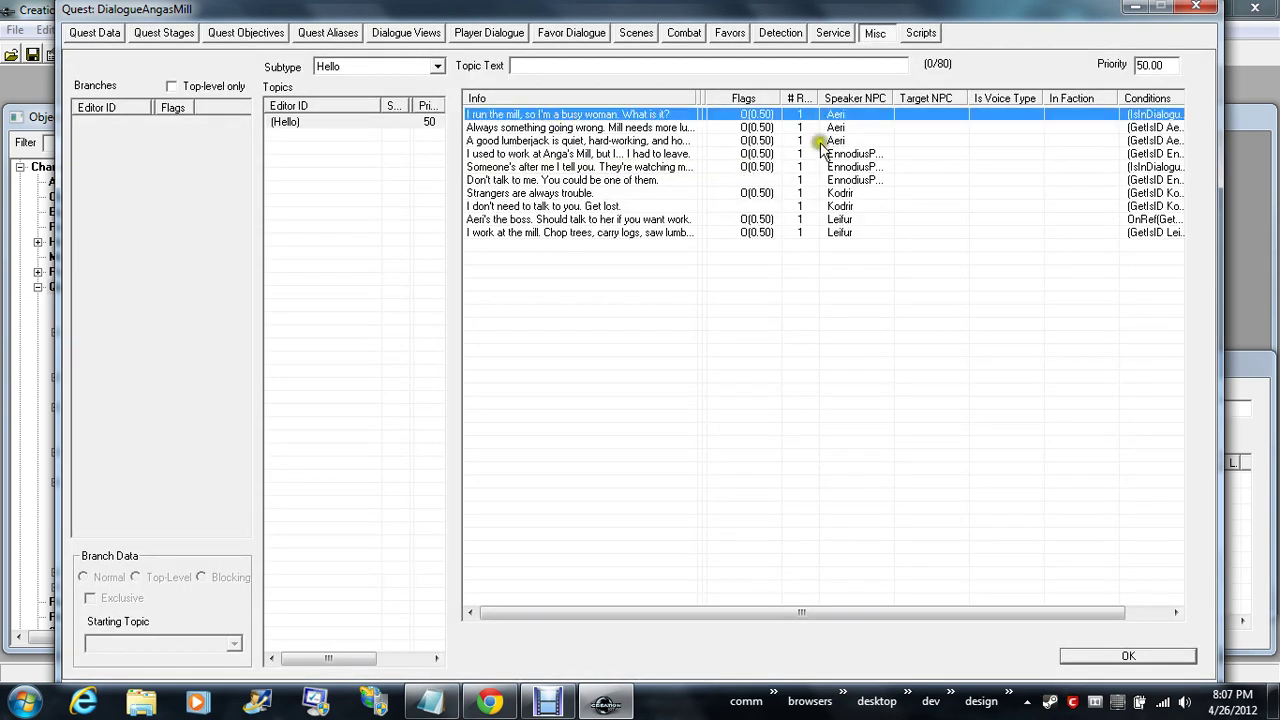
double_click(891, 98)
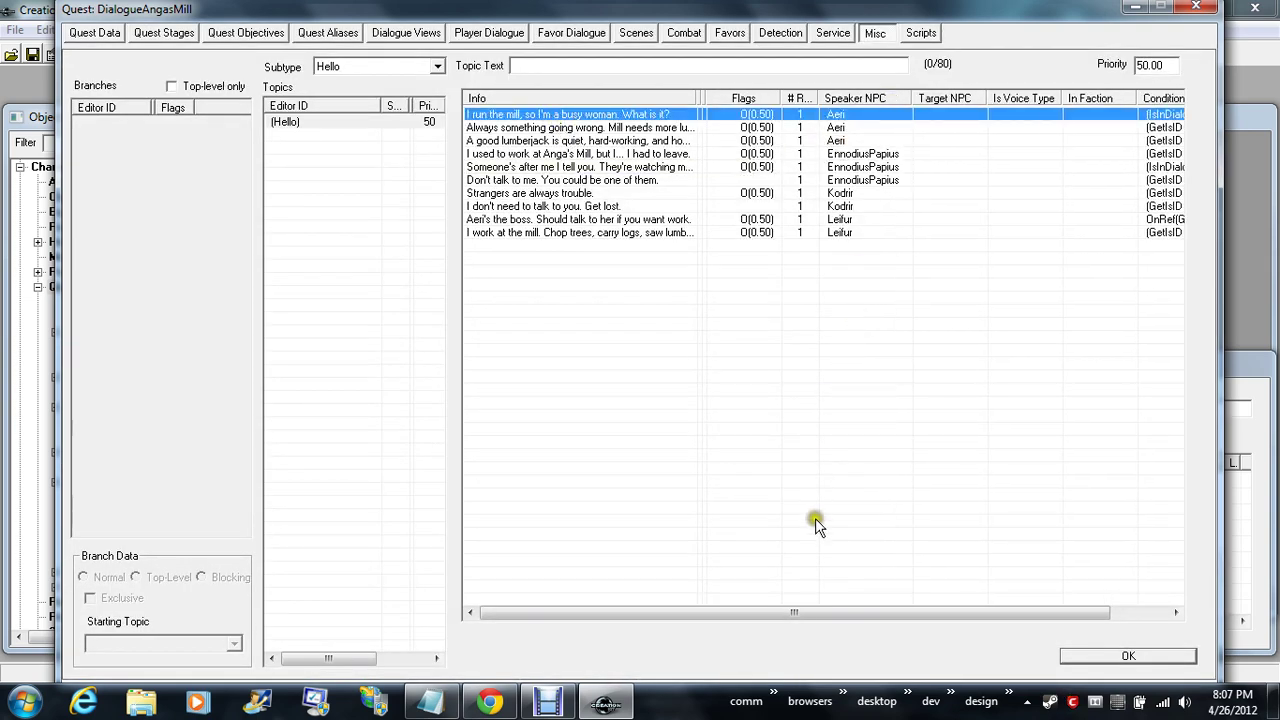
drag(811, 609, 954, 609)
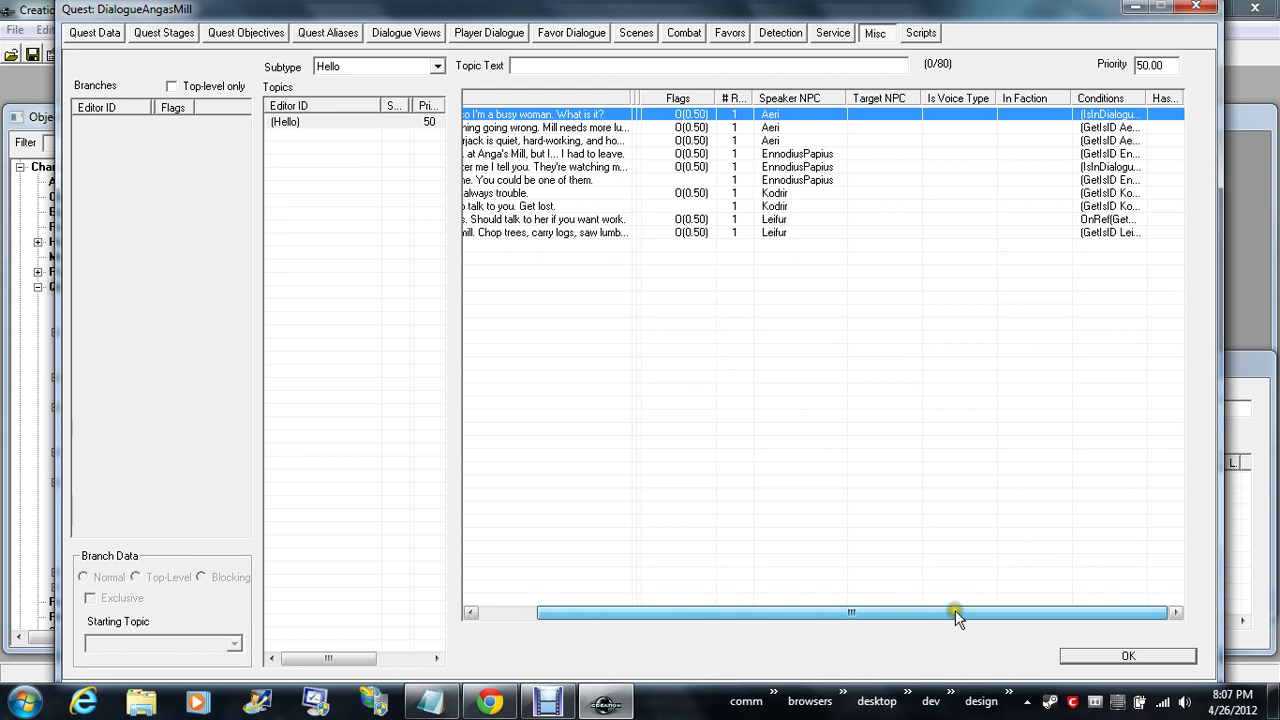
double_click(1143, 101)
drag(794, 609, 678, 612)
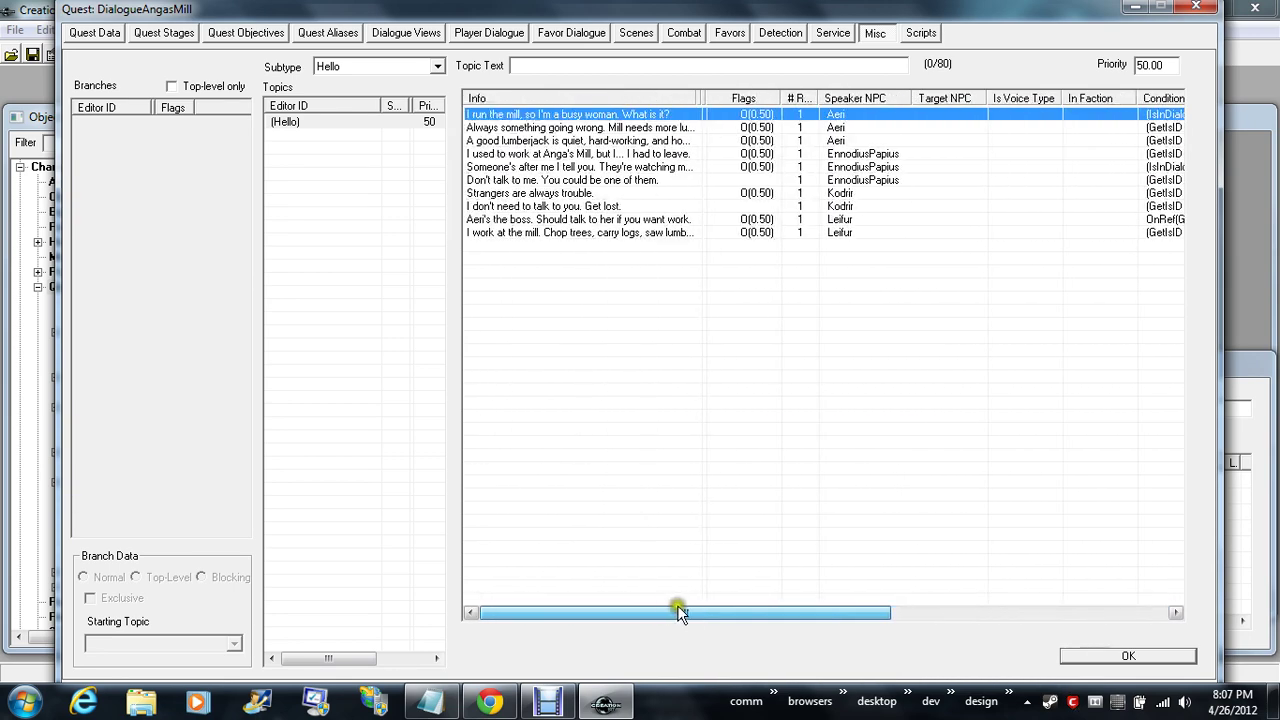
- Examine the Hello infos spoken by Kodrir and Leifur in the DialogueAngasMill quest
click(537, 195)
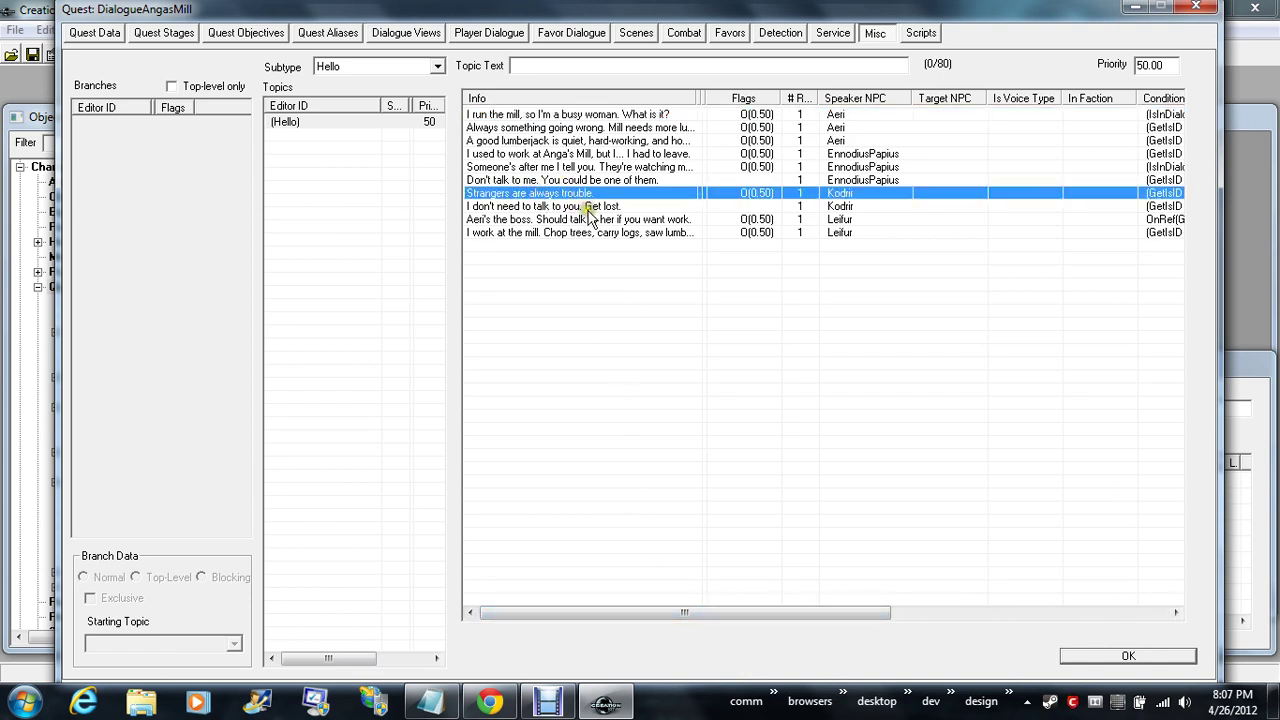
click(588, 207)
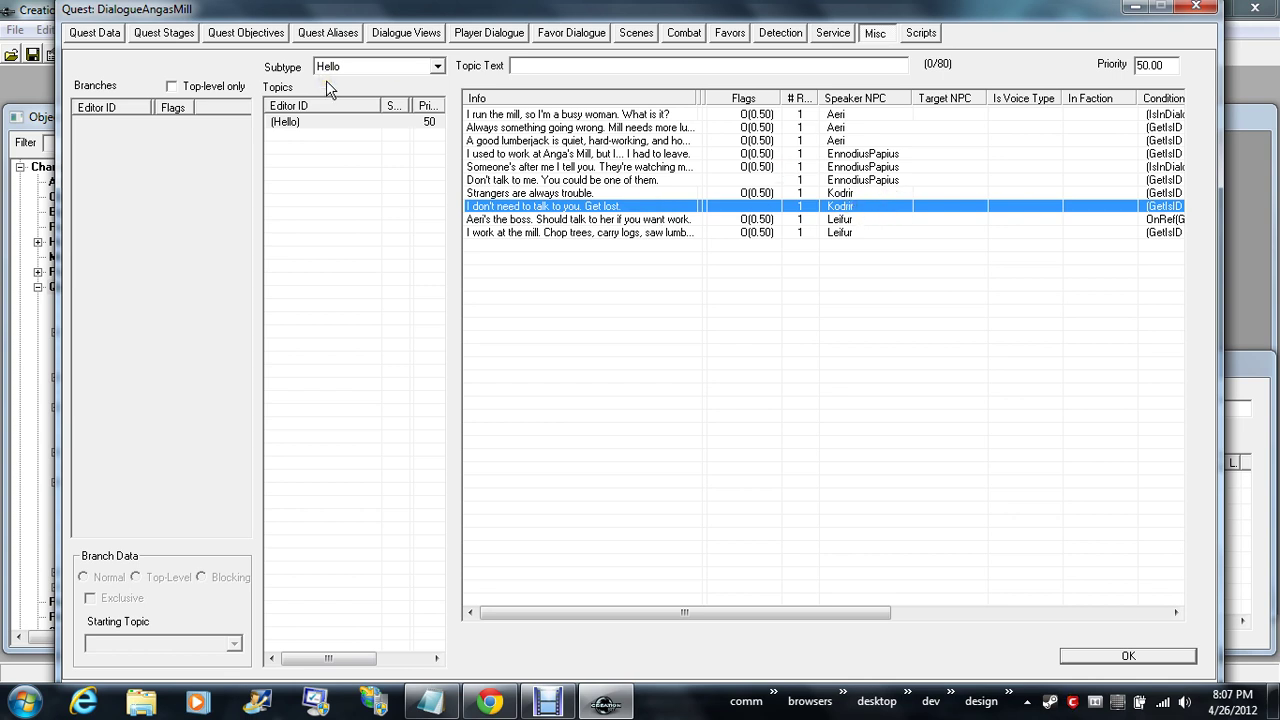
click(483, 220)
click(490, 231)
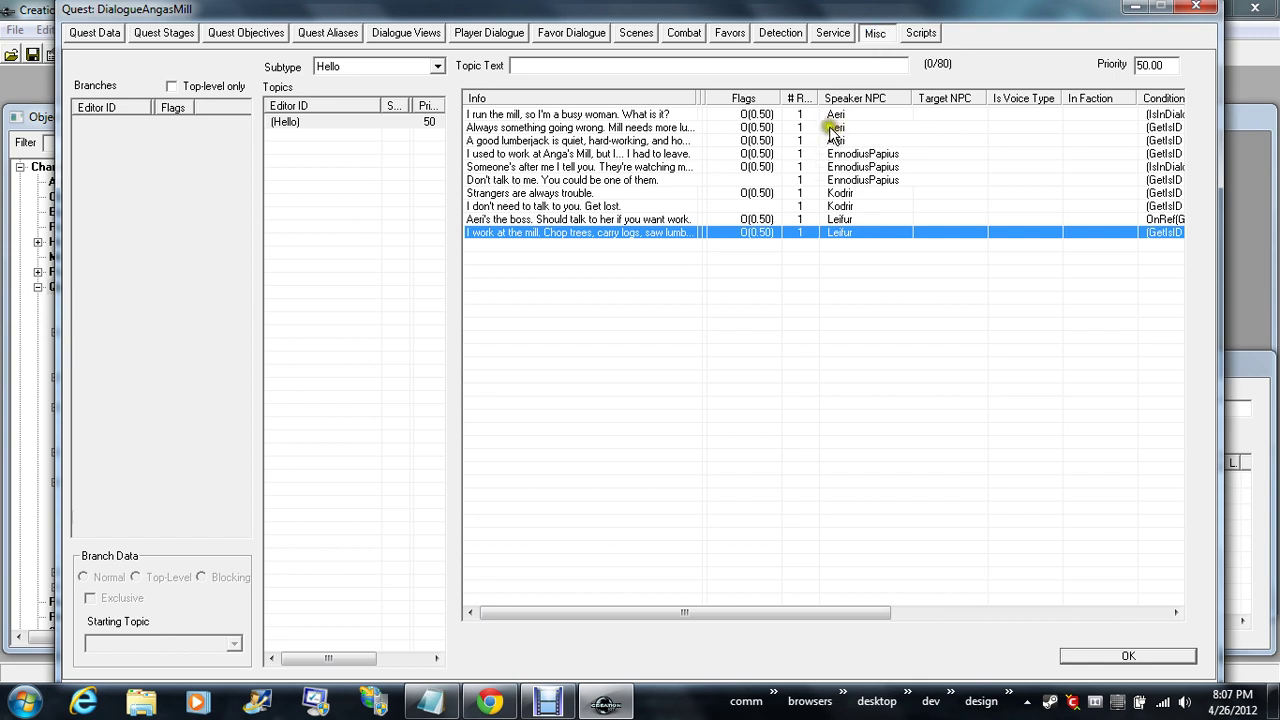
- Check the DialogueAngasMill quest's service, detection, favors and combat dialogue, and close the quest
click(825, 38)
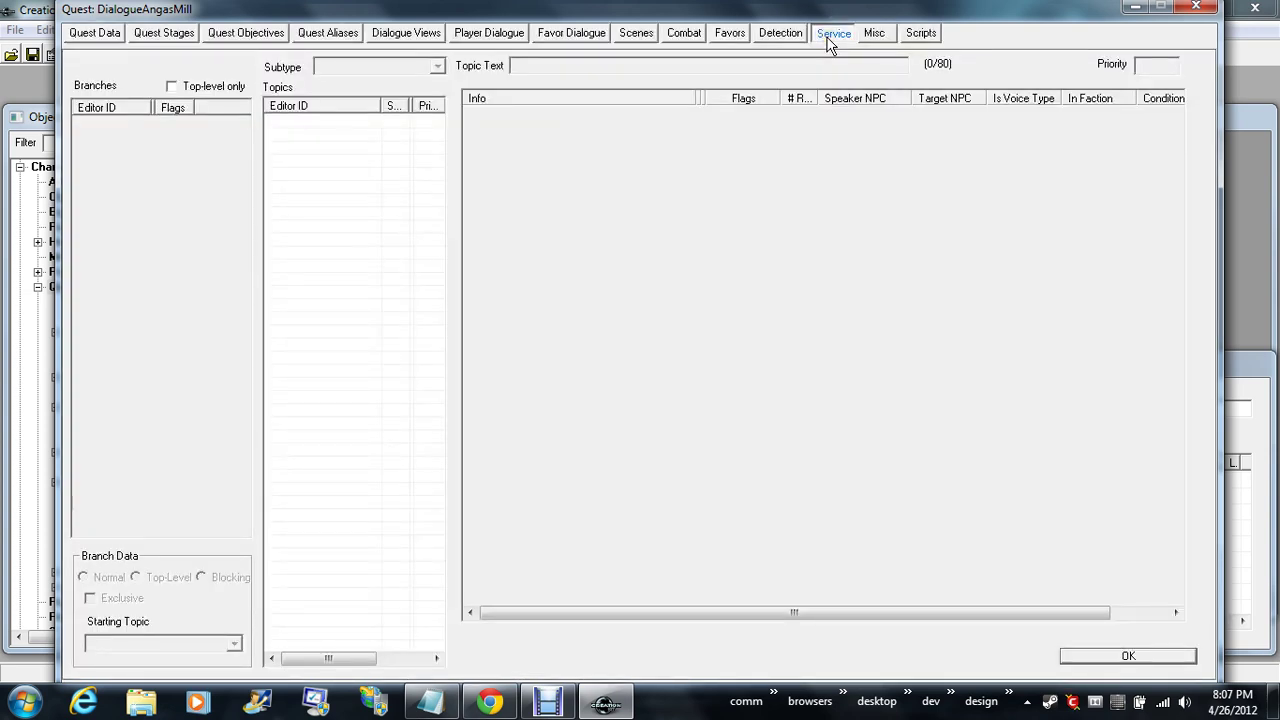
click(786, 37)
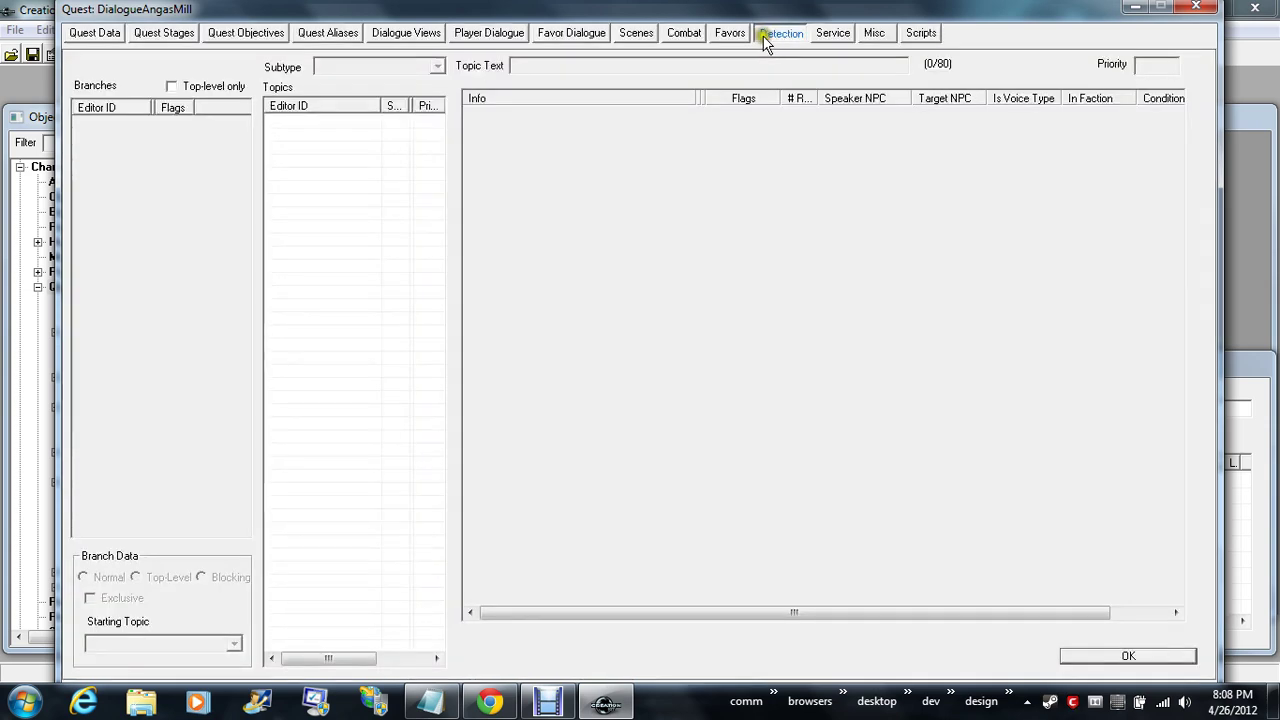
click(727, 33)
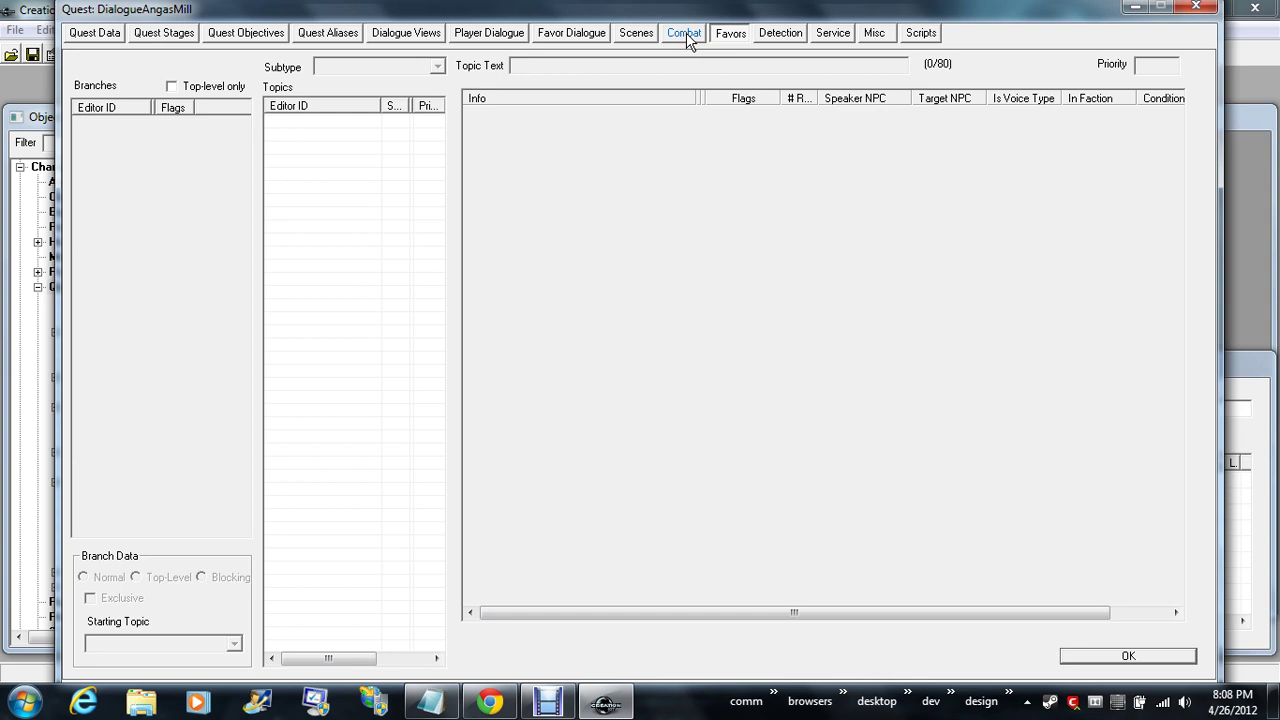
click(685, 34)
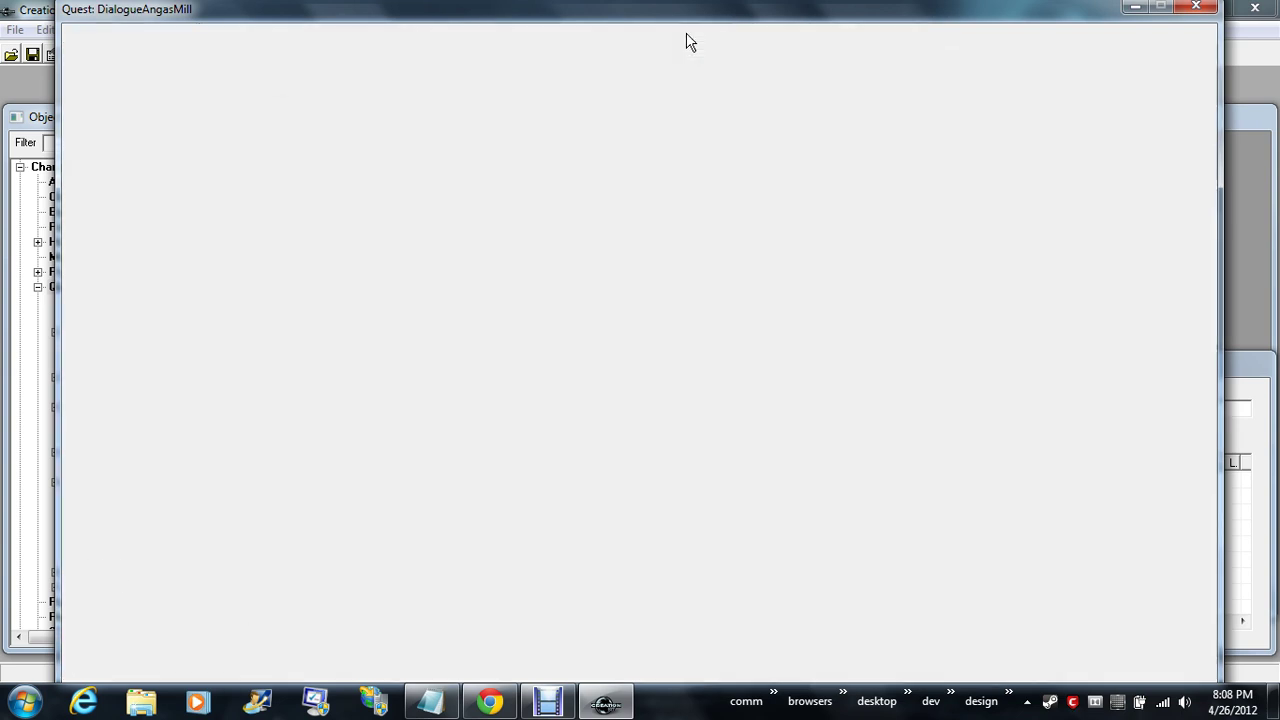
click(1193, 10)
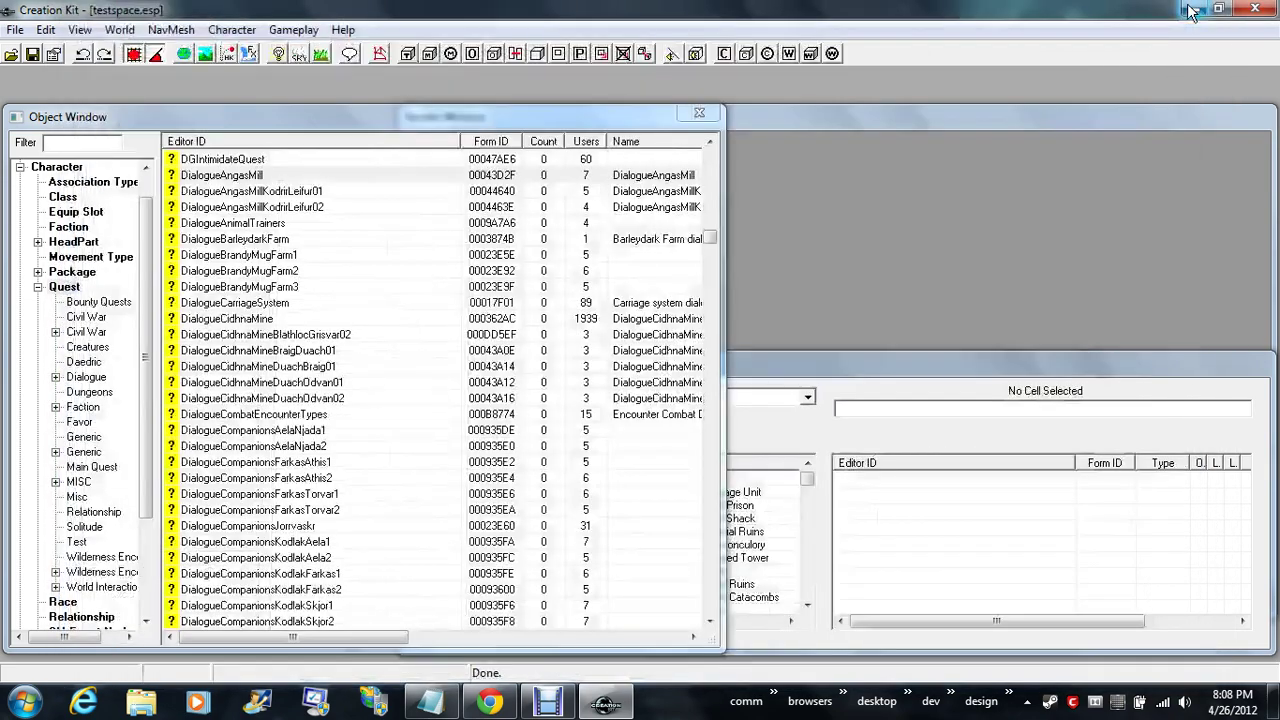
- View the quest data of the DialogueCompanionsAelaNjada2 quest and close it
double_click(319, 446)
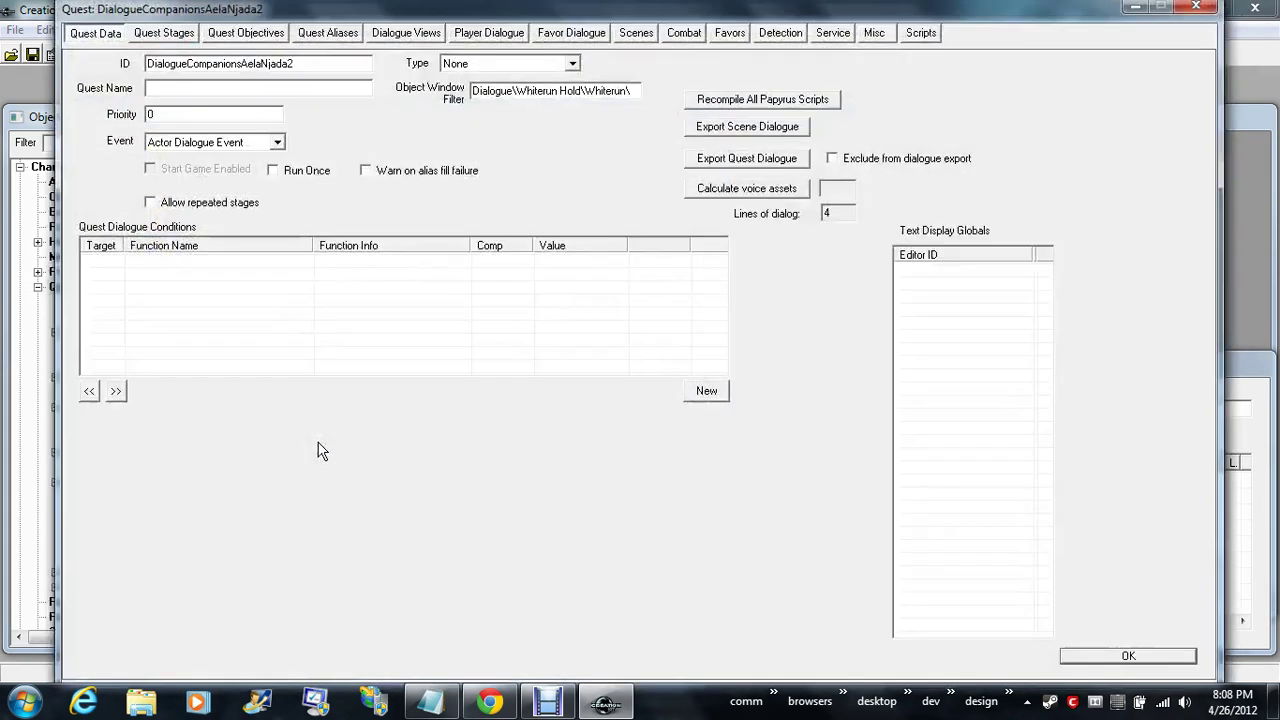
click(1195, 8)
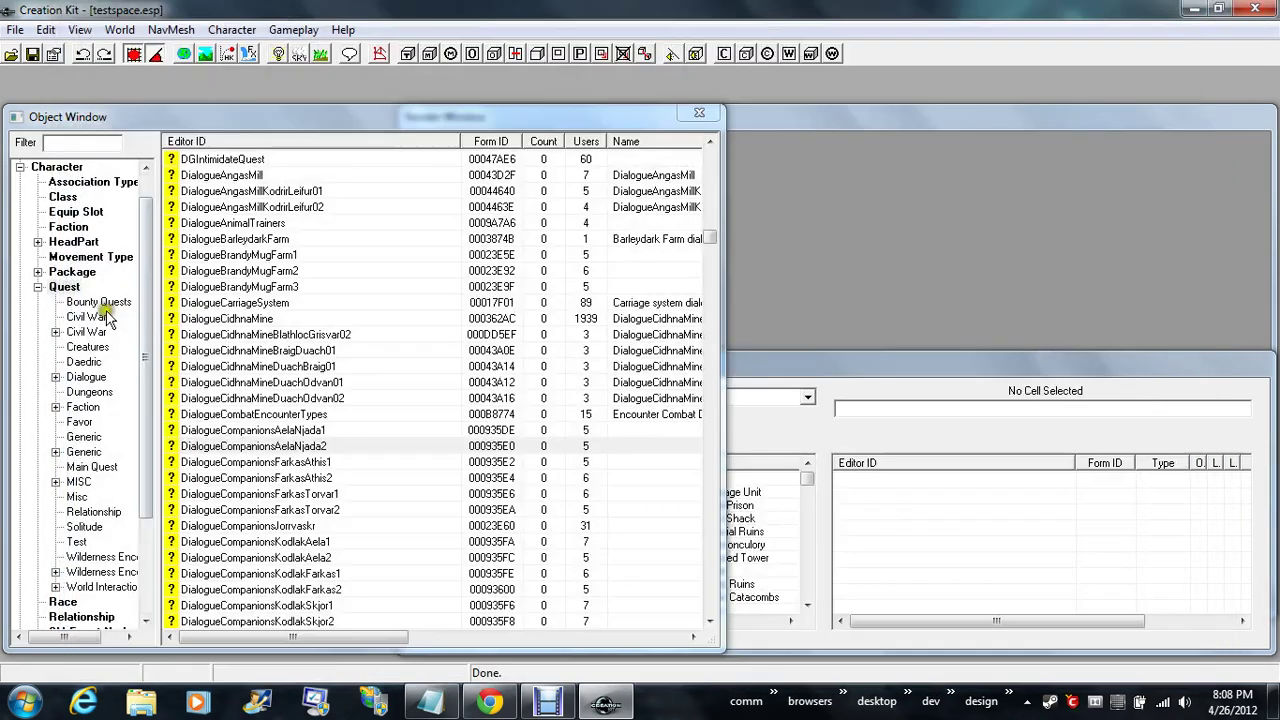
- Browse further down the dialogue quests and open the DialogueDraugr quest
click(281, 304)
scroll(295, 360, down, 20)
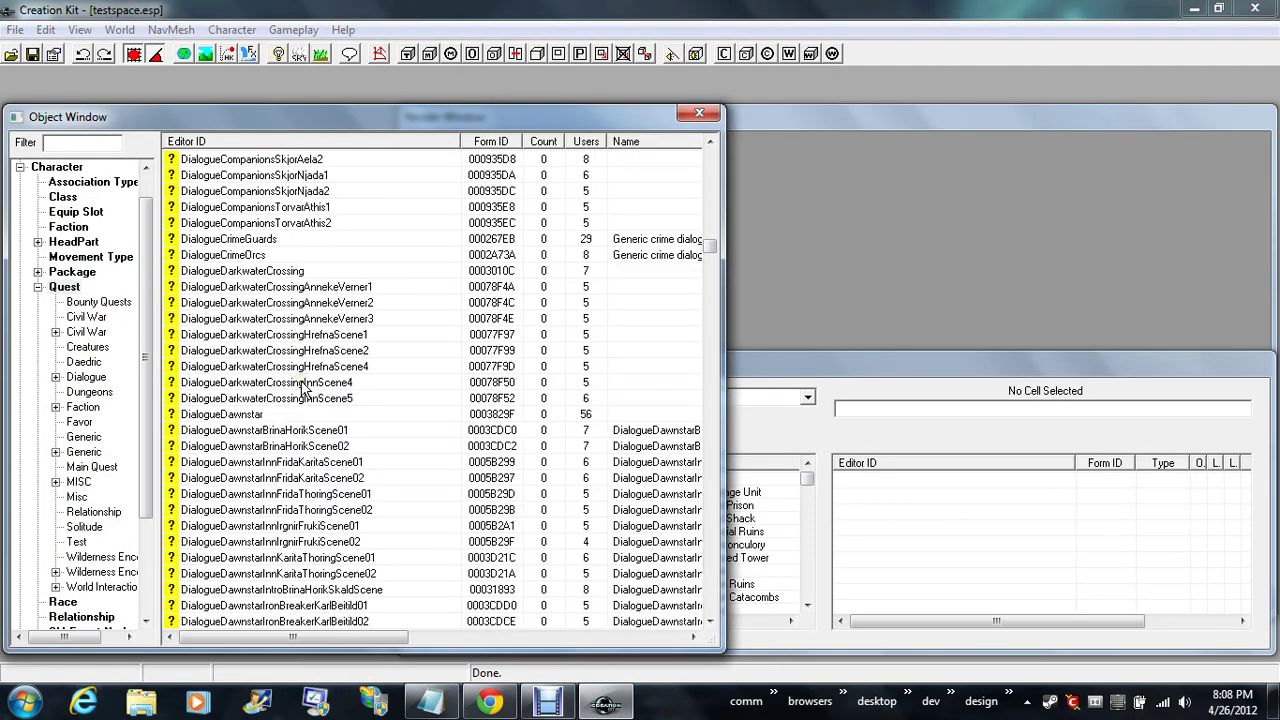
scroll(303, 390, down, 15)
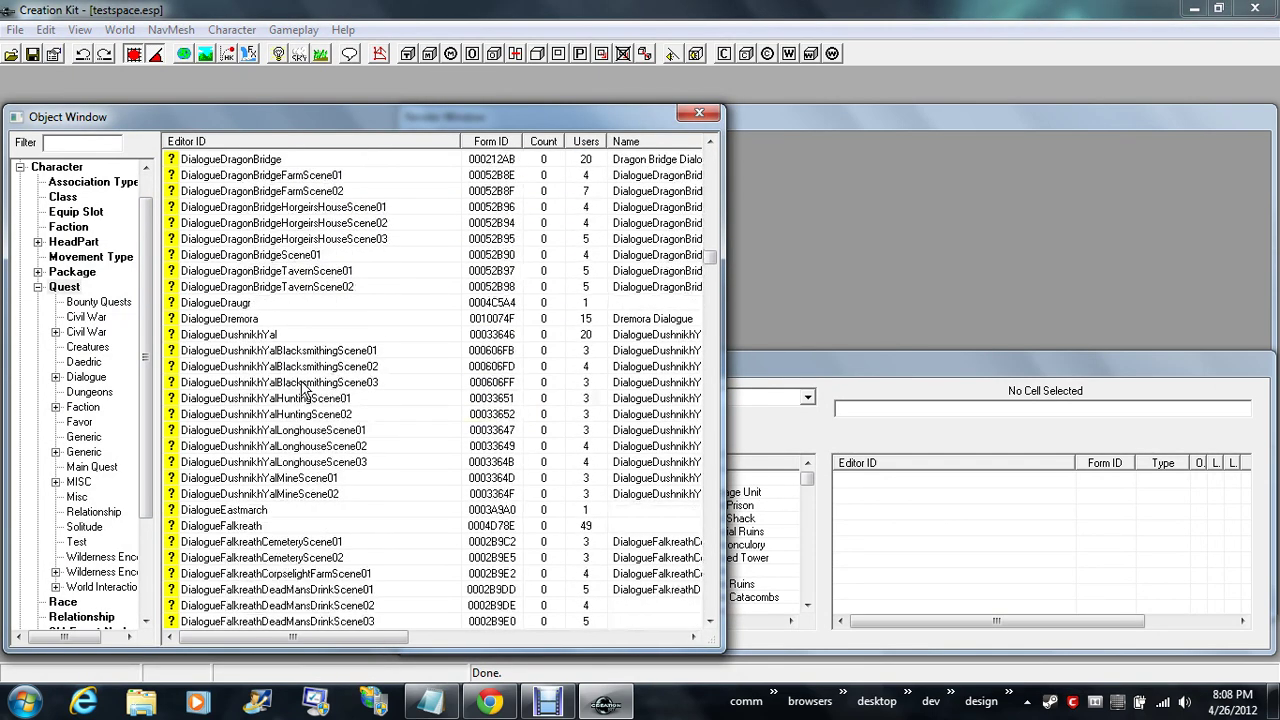
click(236, 207)
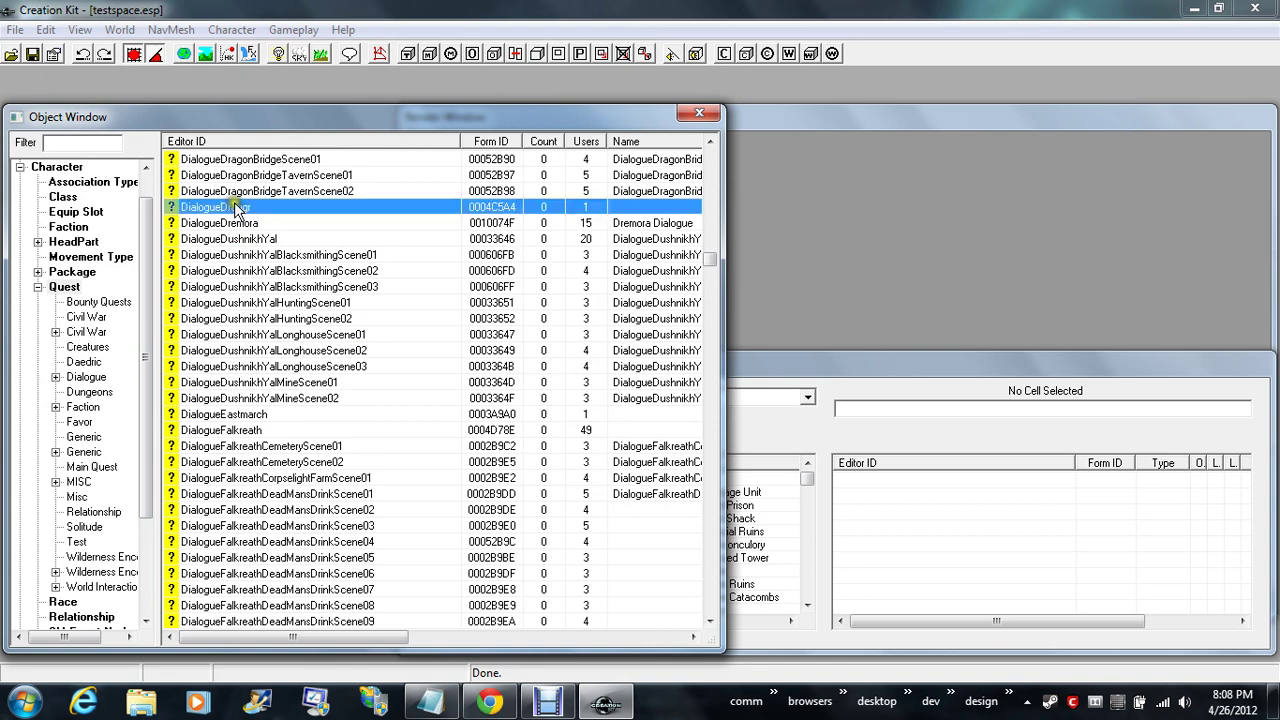
double_click(236, 207)
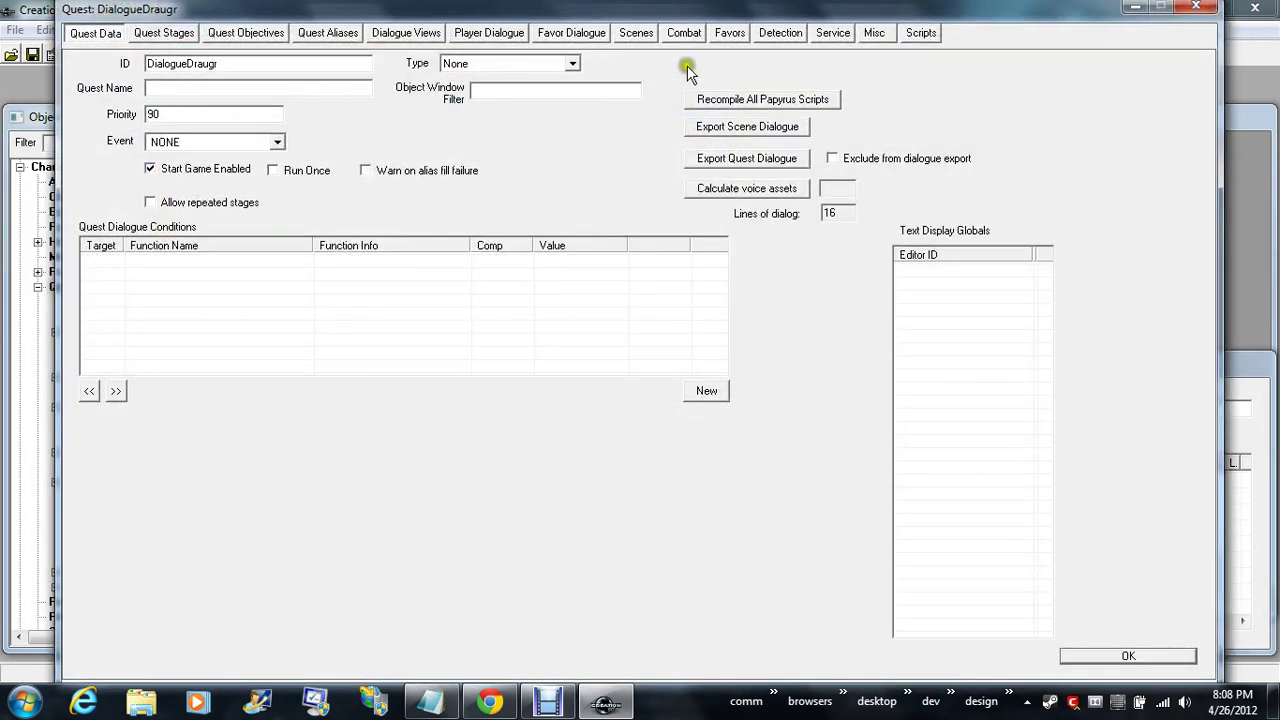
- Check the DialogueDraugr quest's miscellaneous, service and combat dialogue, including the infos of its Attack topic, and close the quest
click(873, 34)
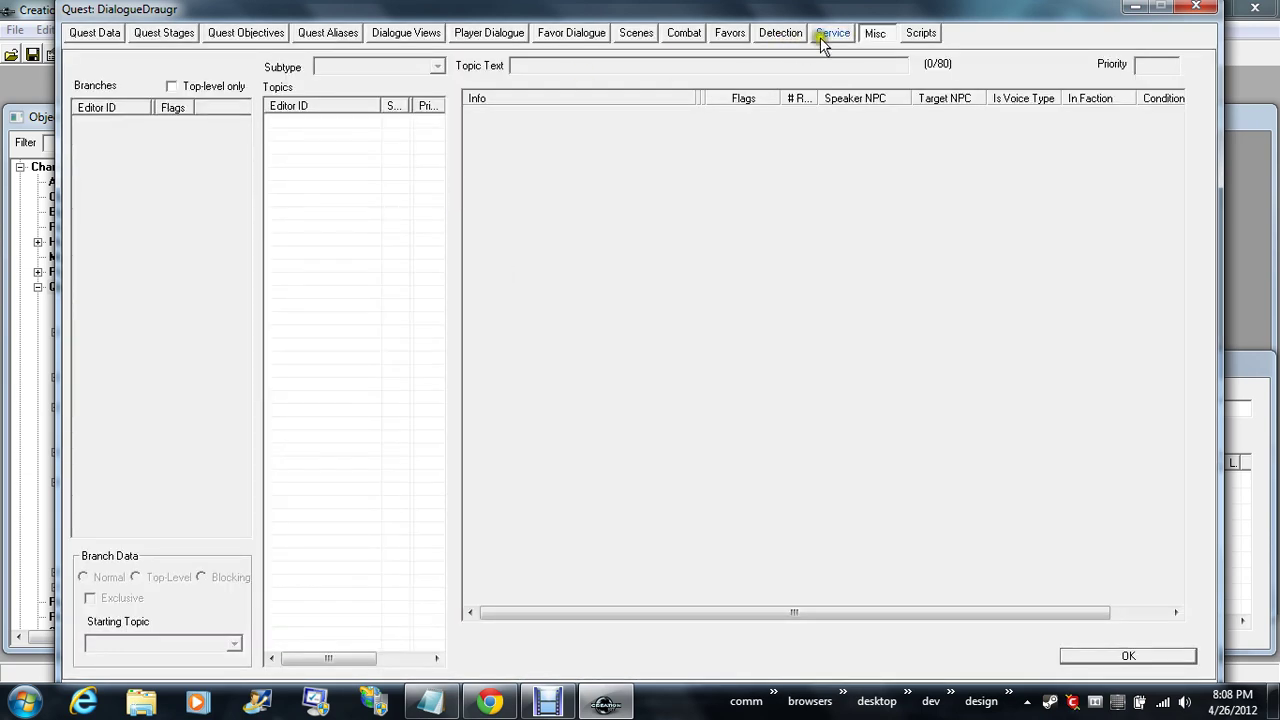
click(840, 37)
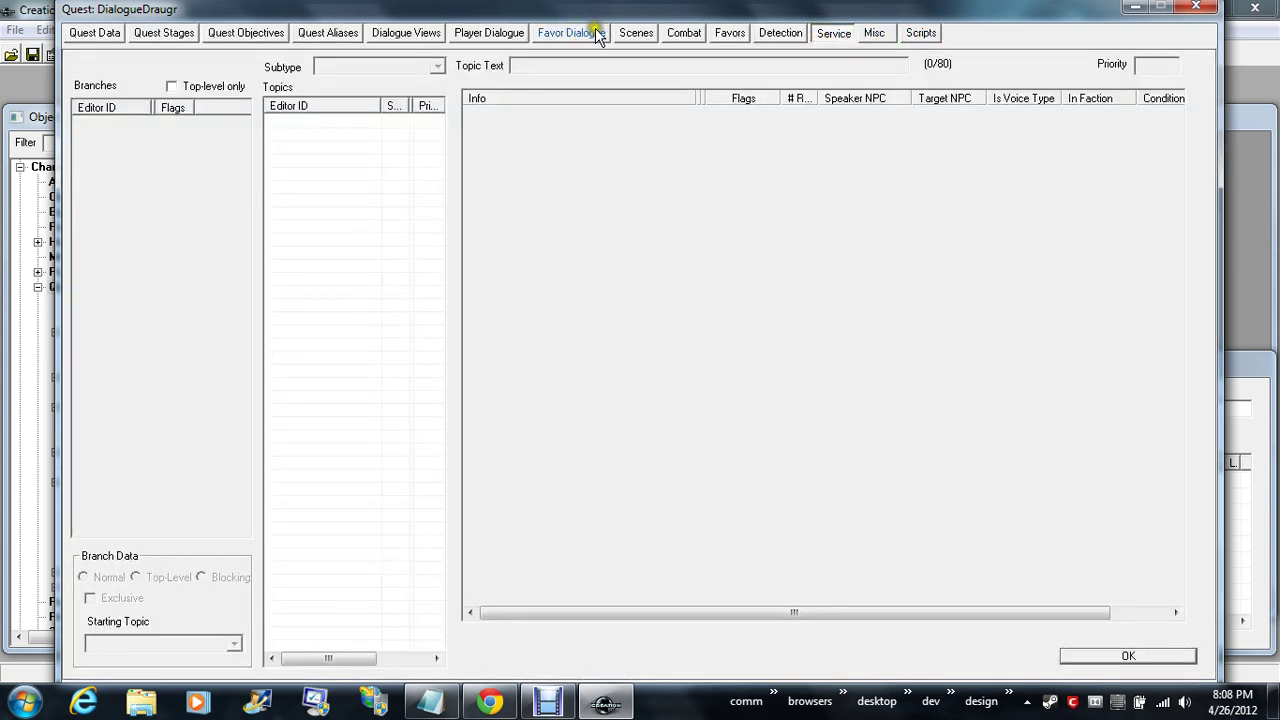
click(686, 33)
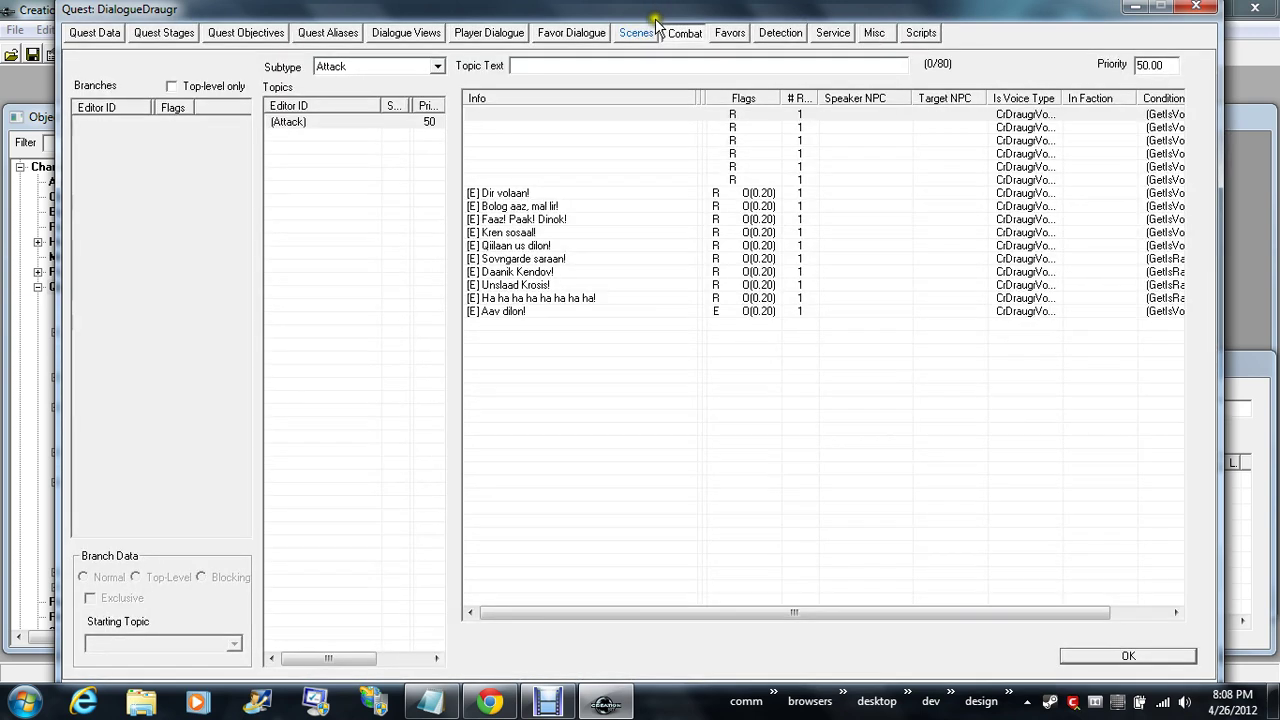
click(512, 192)
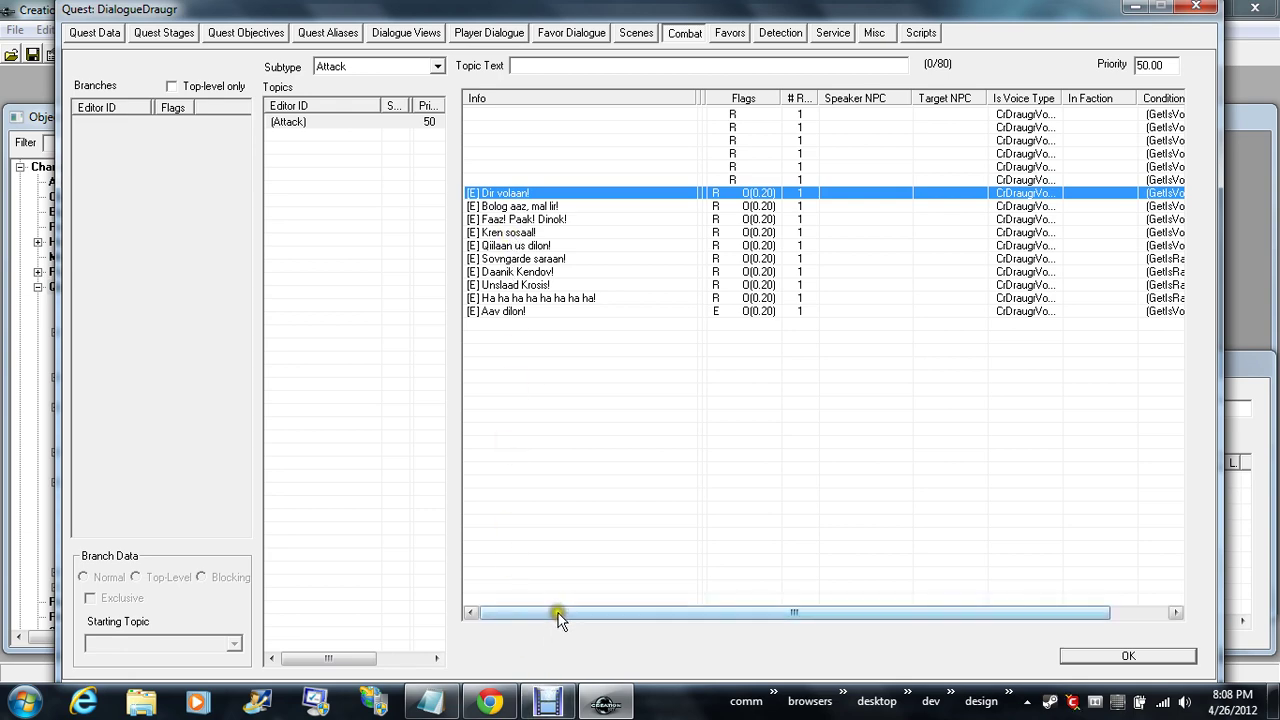
drag(560, 611, 492, 590)
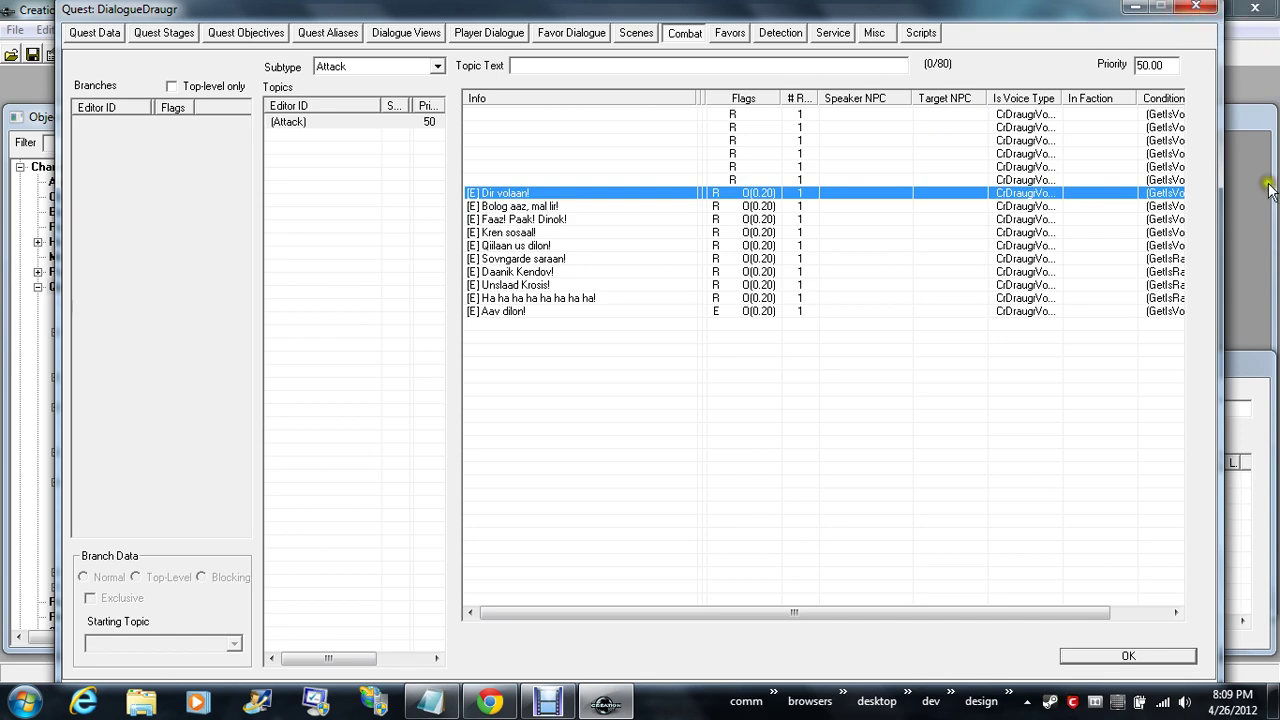
click(1200, 9)
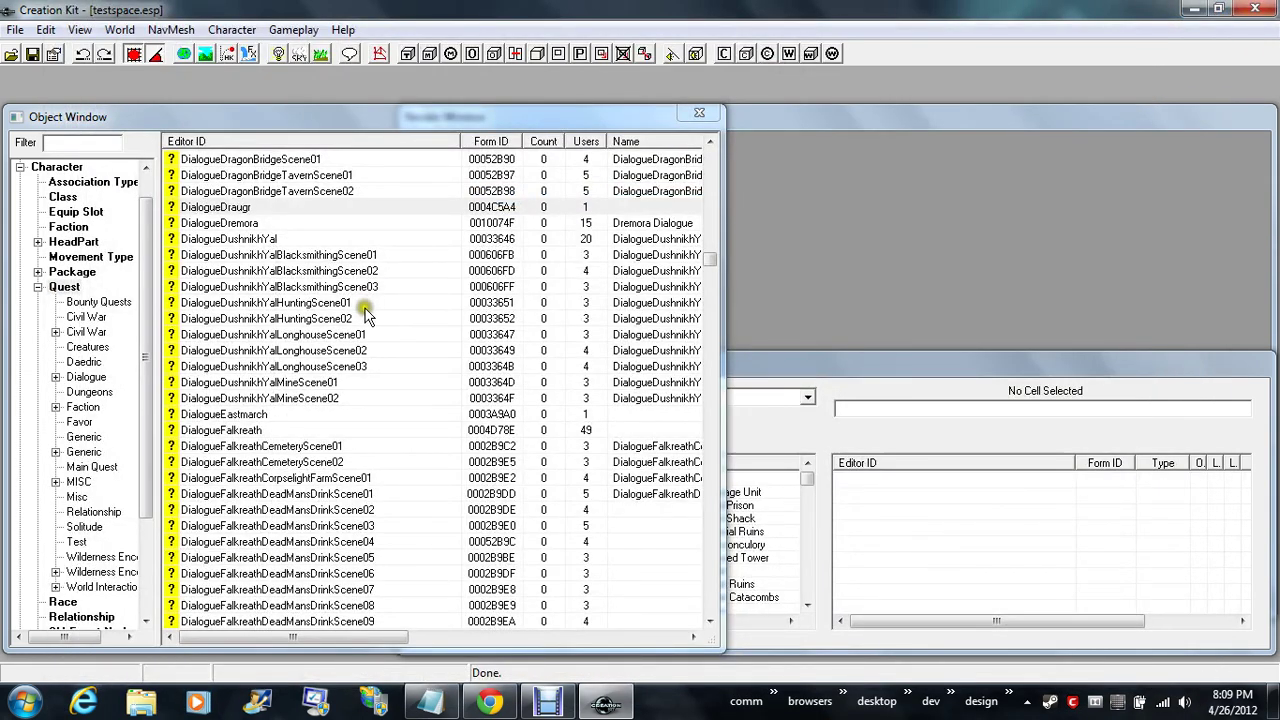
- Open the DialogueDremora quest and examine its voice type condition and the infos of its Attack combat topic
double_click(245, 223)
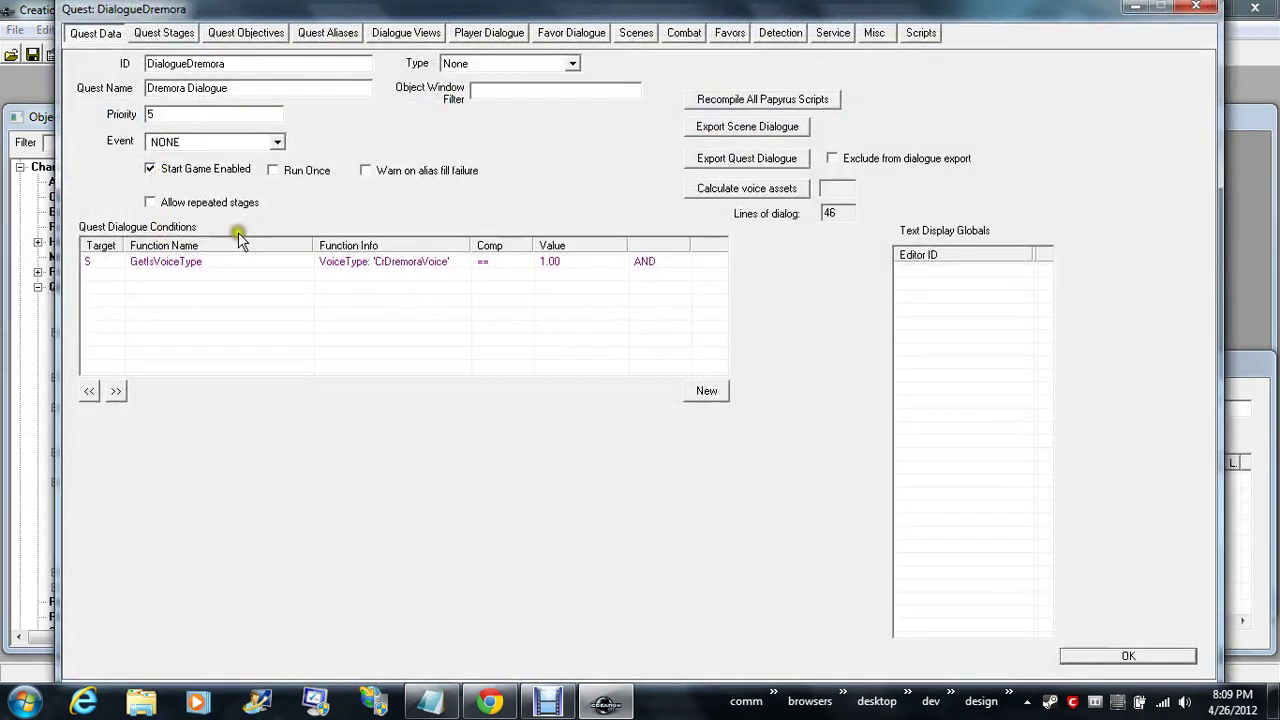
click(277, 264)
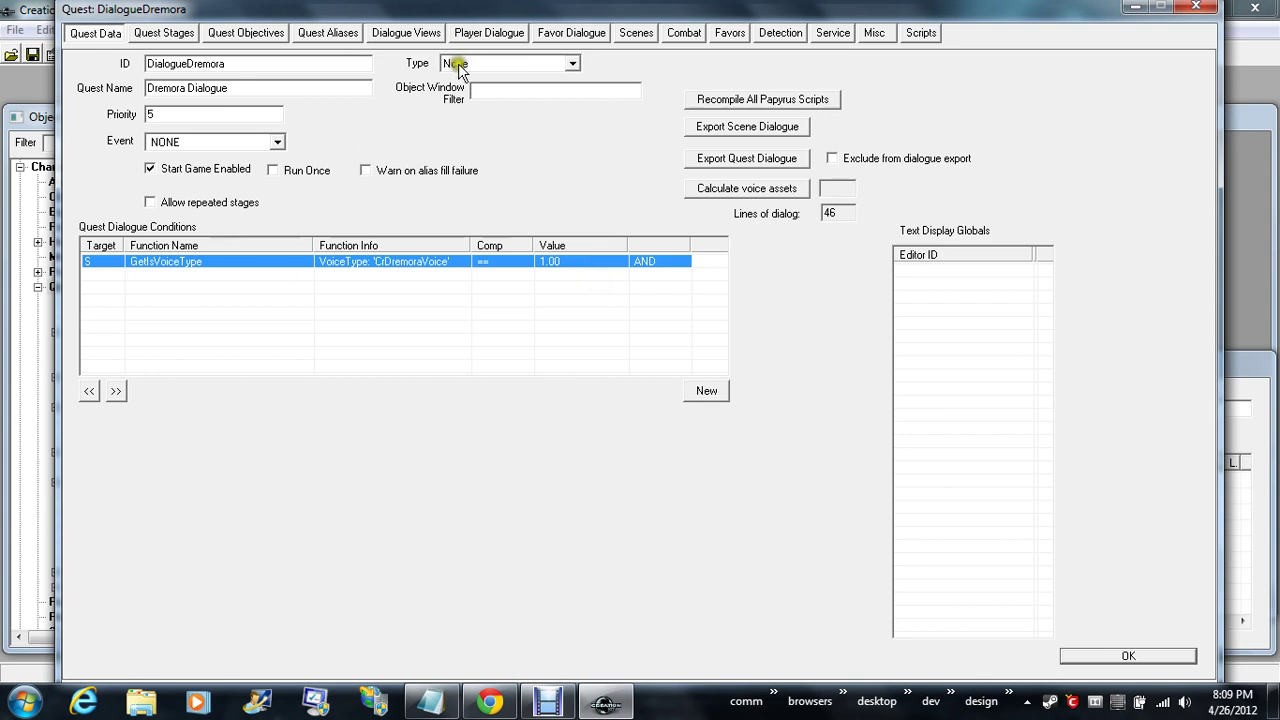
click(665, 35)
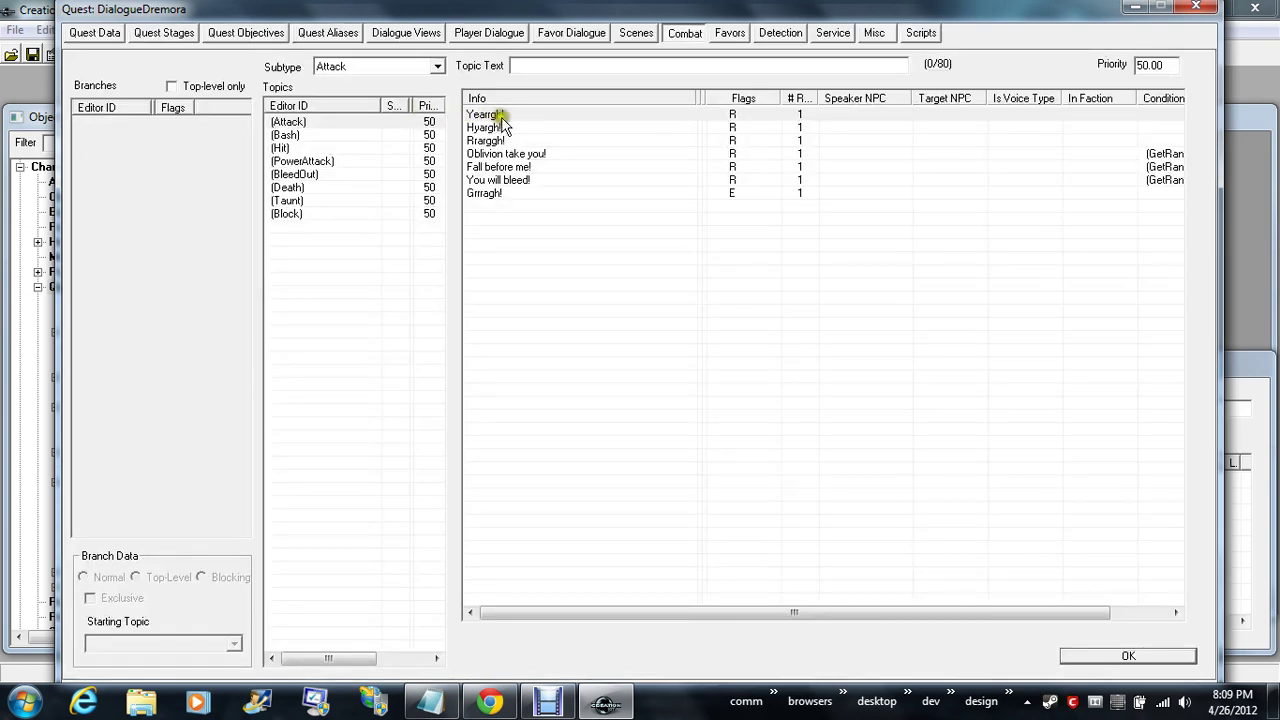
click(550, 155)
click(548, 166)
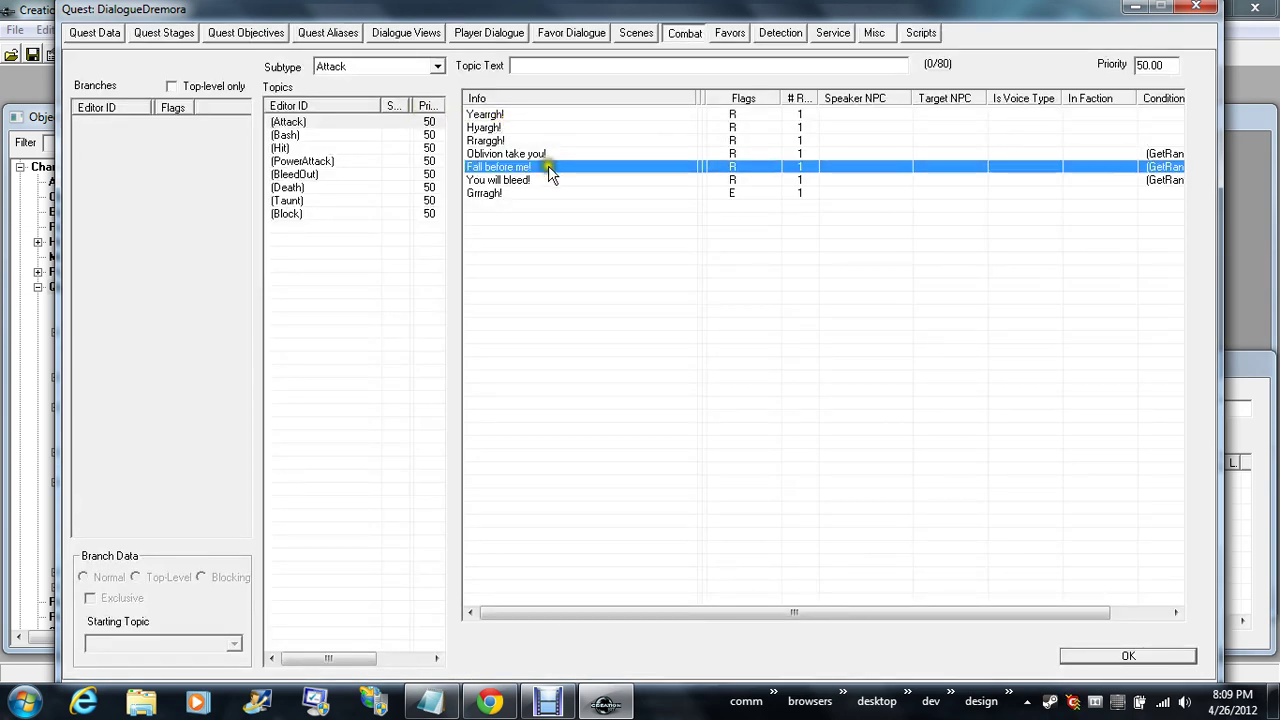
click(522, 194)
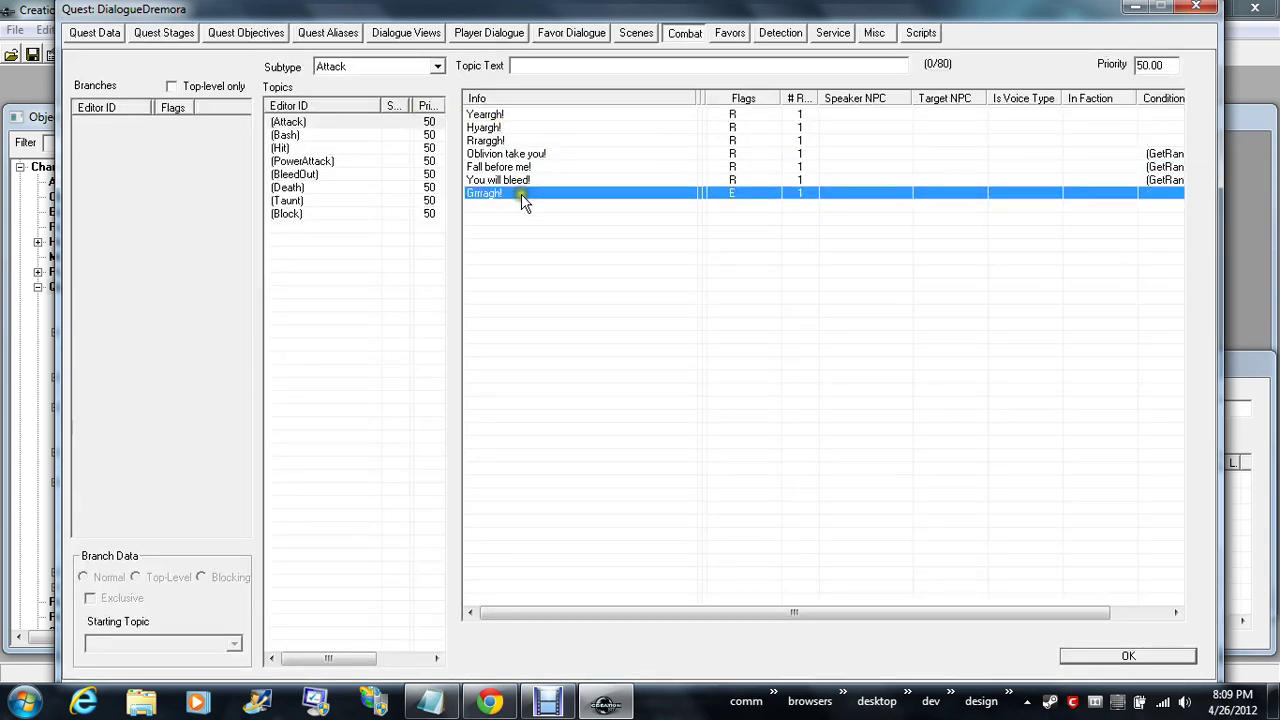
- Check the DialogueDremora quest's miscellaneous and service dialogue for topics
click(873, 34)
click(645, 18)
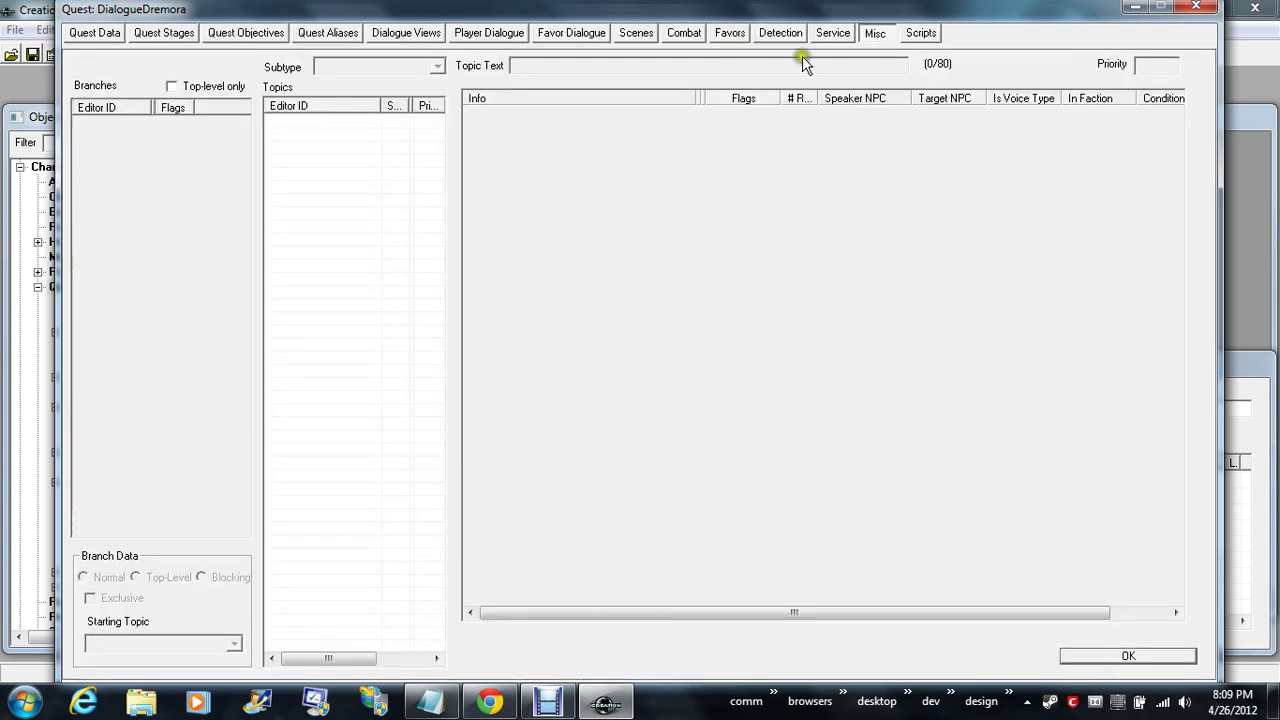
click(835, 34)
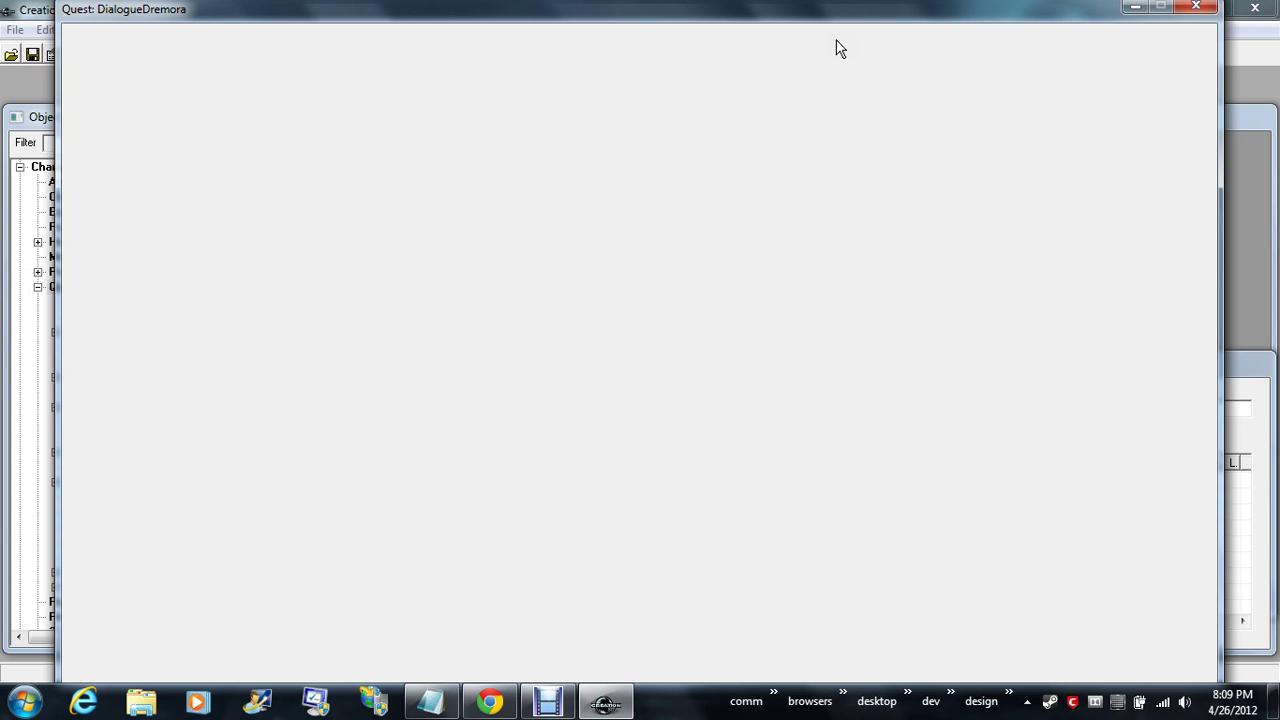
- Examine the infos of the LostToCombat and NormalToAlert detection topics in the DialogueDremora quest
click(781, 36)
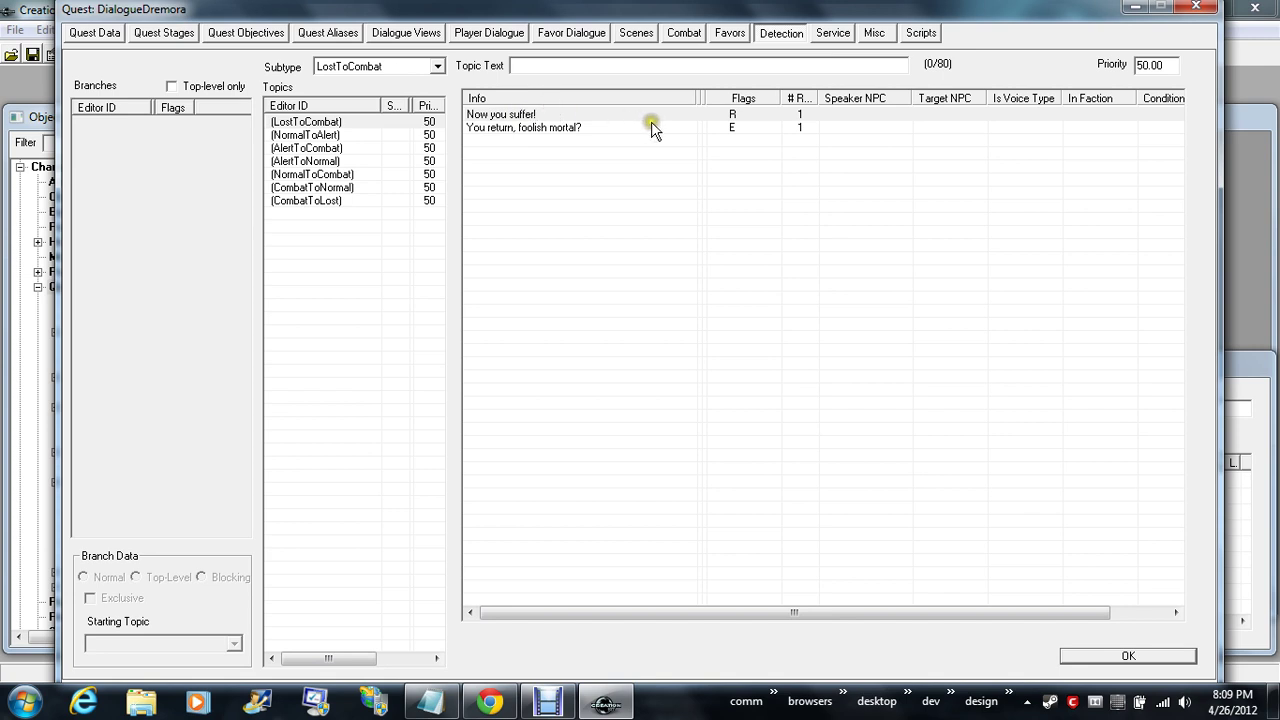
click(521, 129)
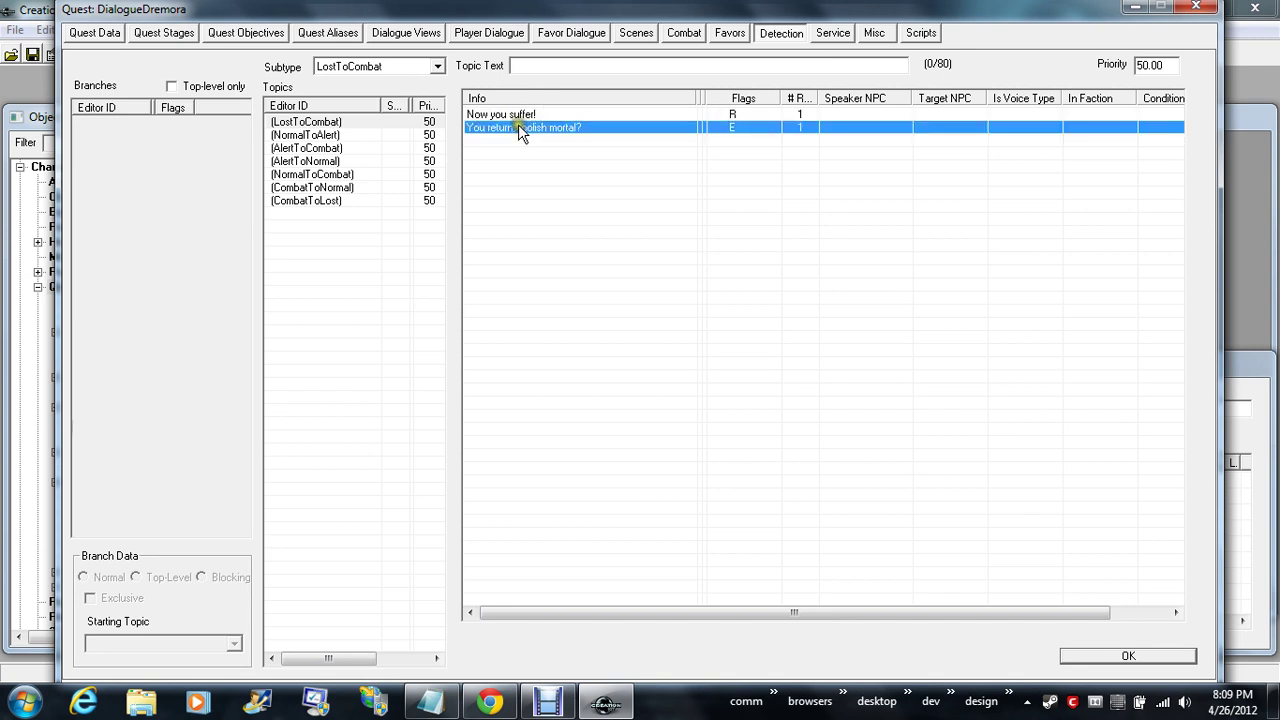
click(320, 135)
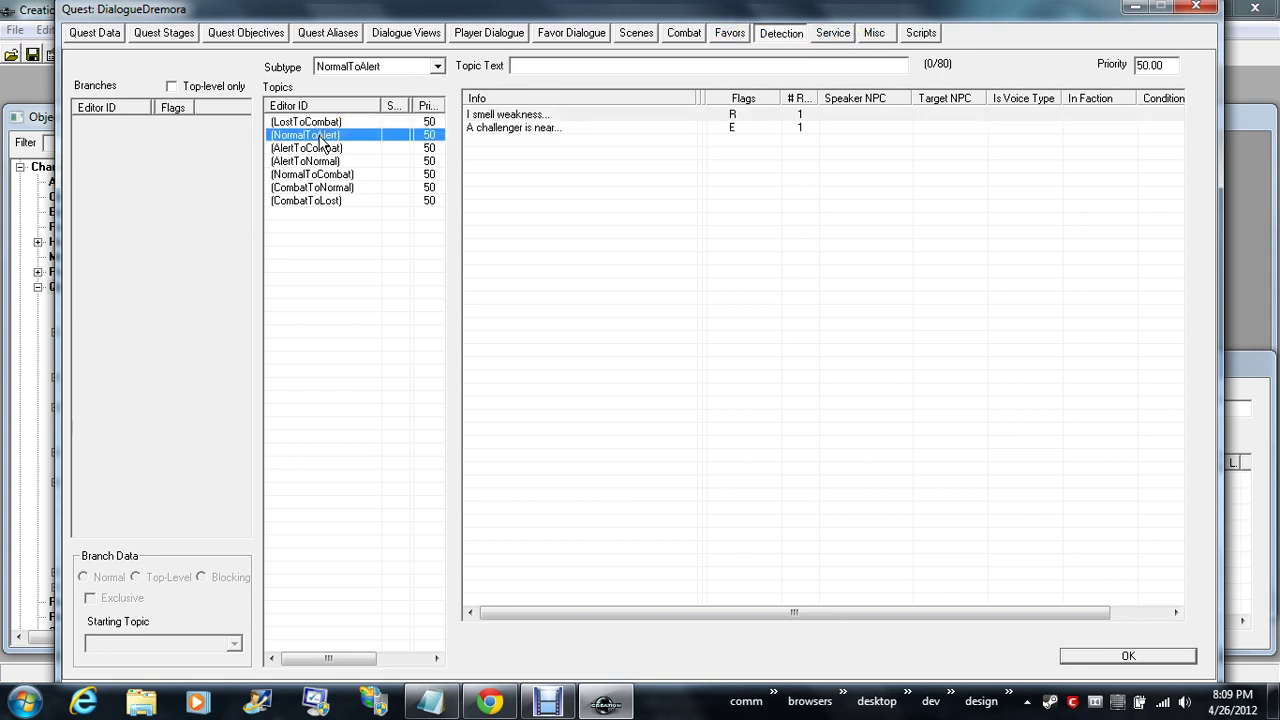
click(552, 116)
click(556, 129)
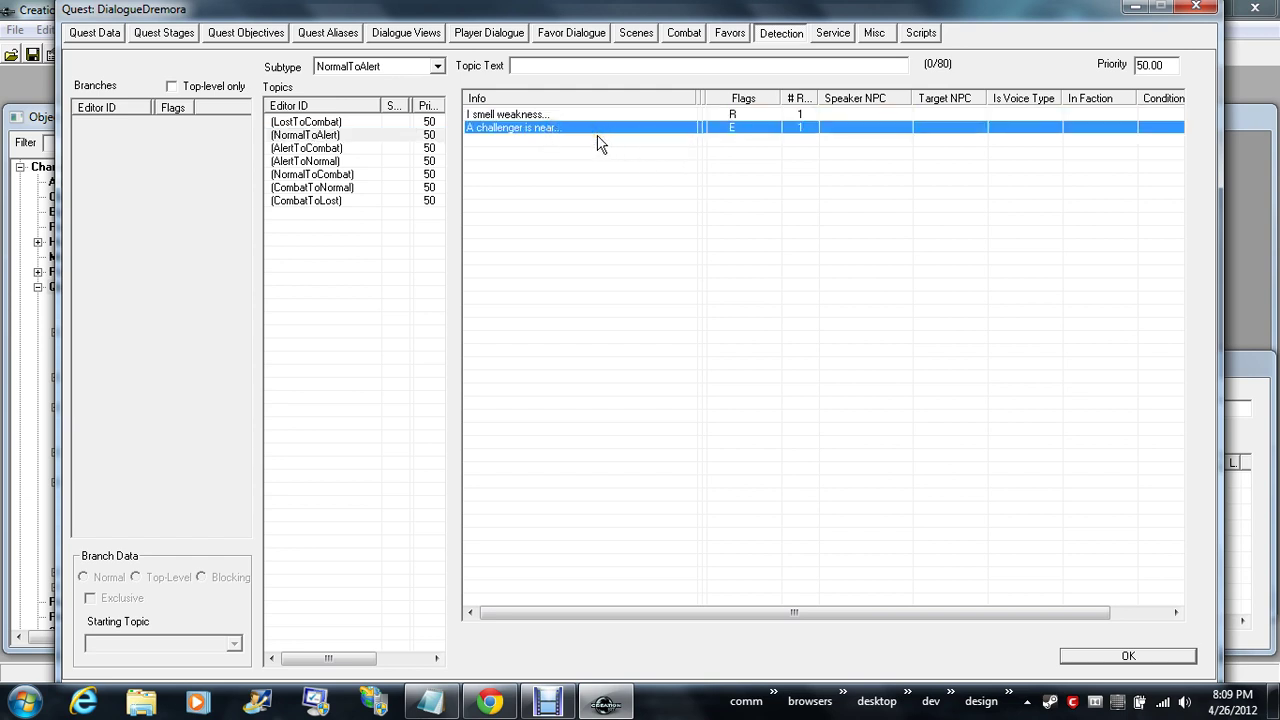
- Examine the infos of the remaining detection topics in the DialogueDremora quest, from AlertToCombat through CombatToLost, and close the quest
click(320, 149)
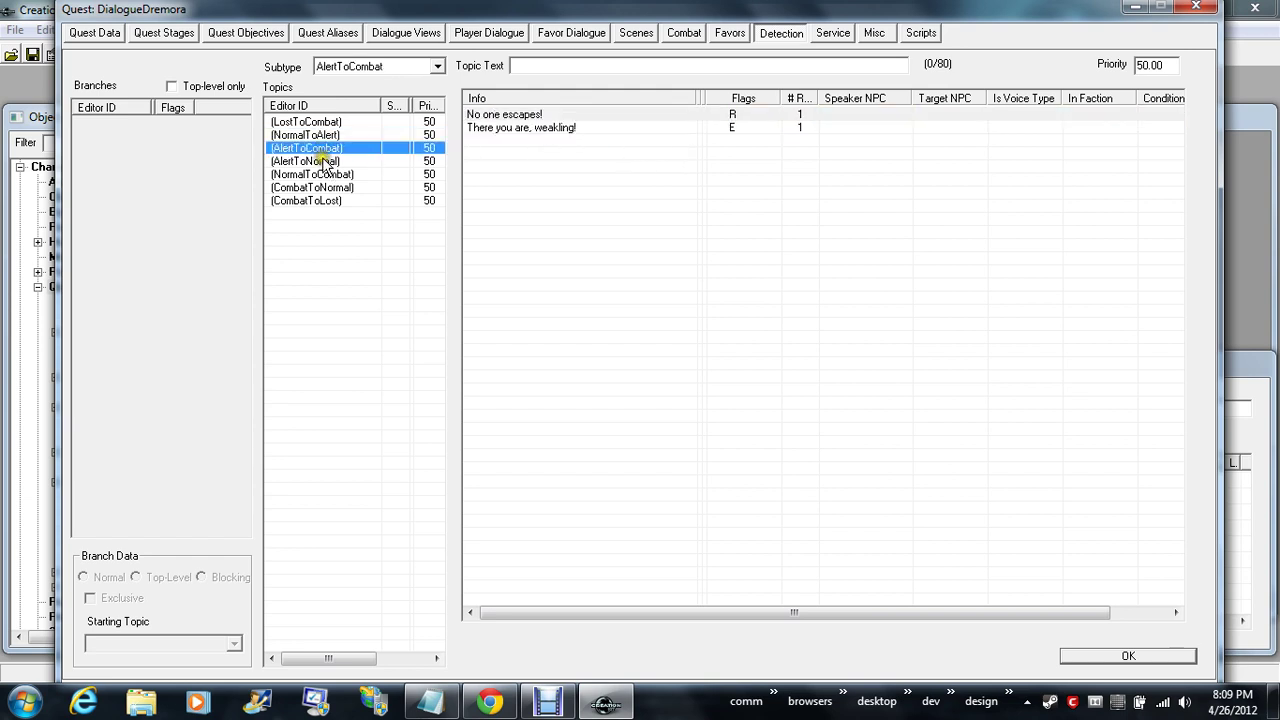
click(325, 161)
click(315, 175)
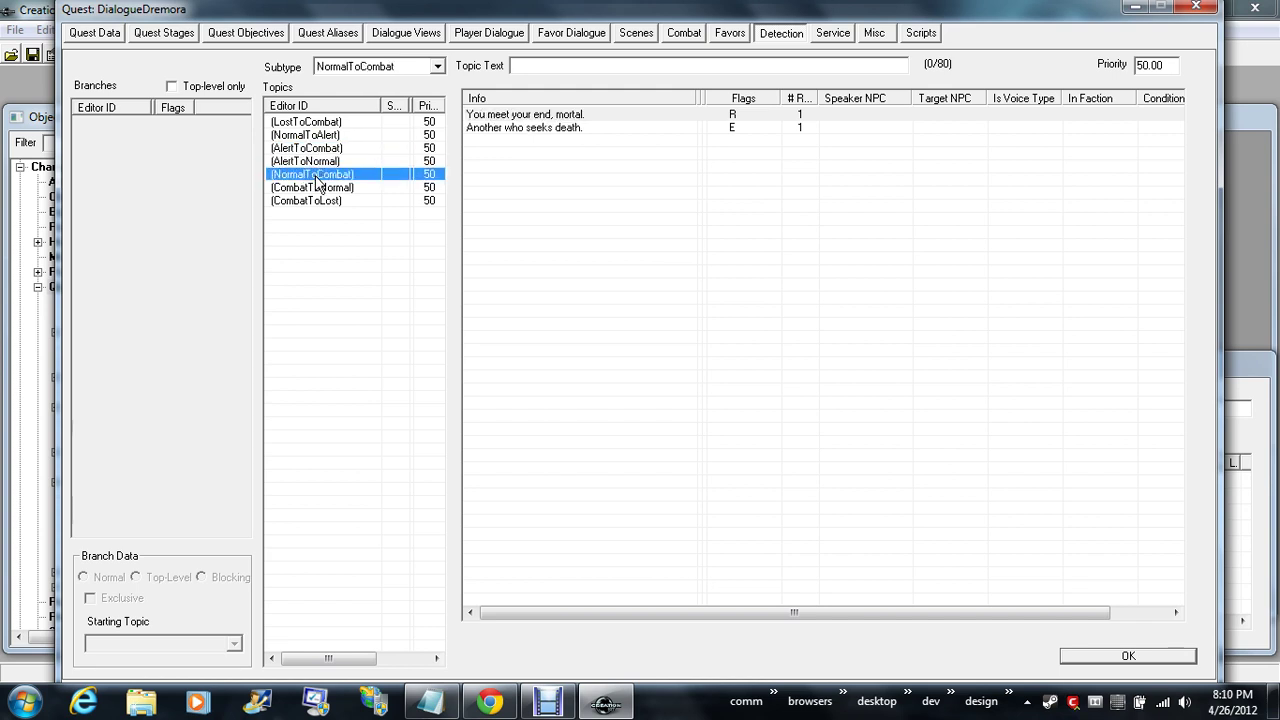
click(316, 188)
click(313, 201)
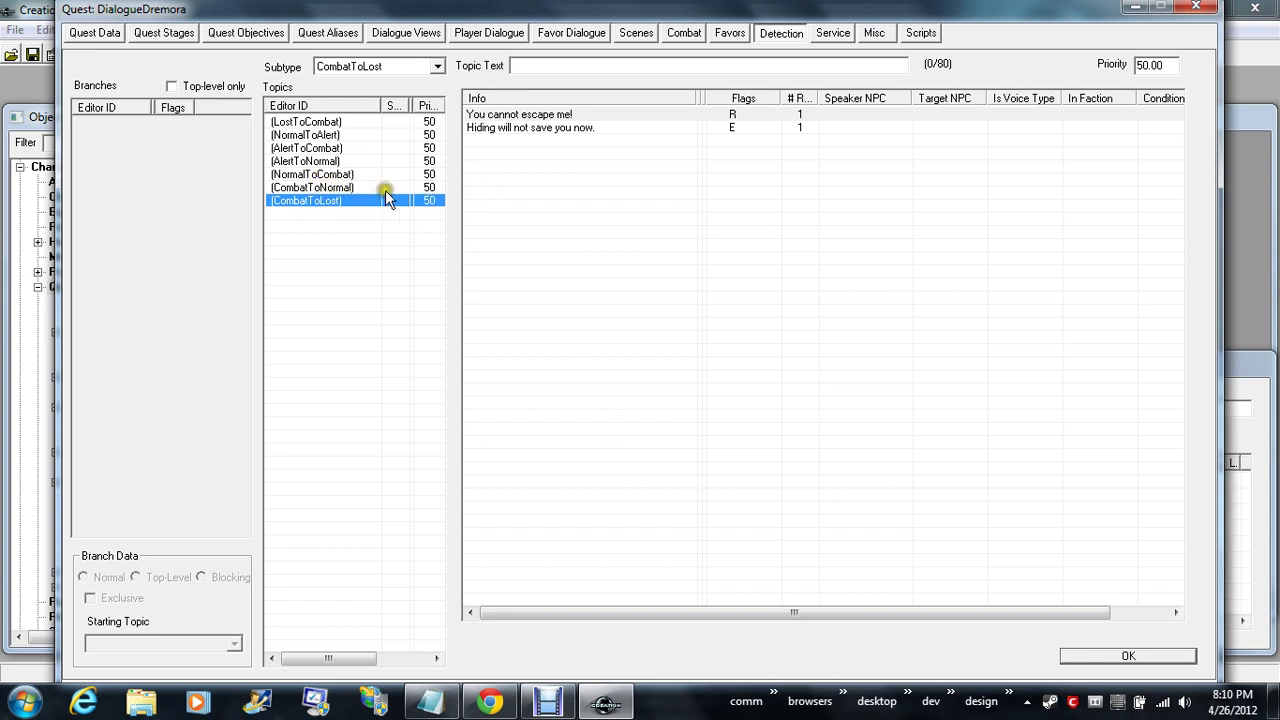
click(331, 189)
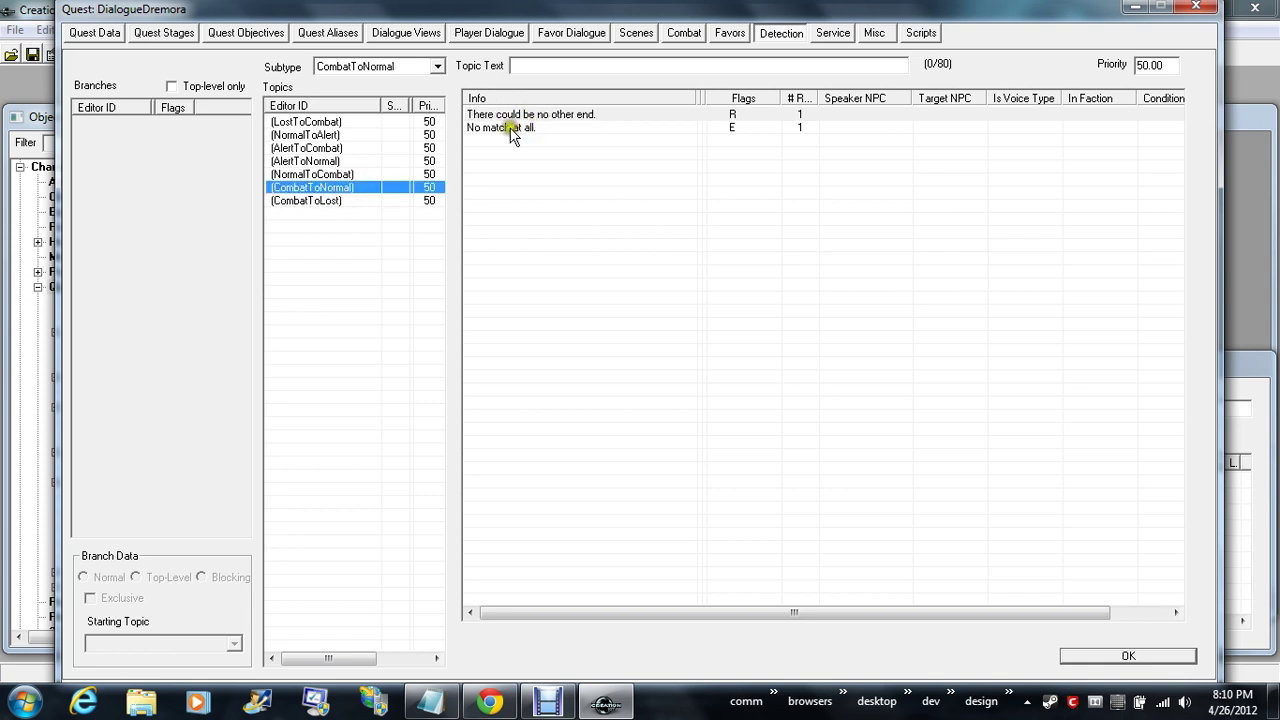
click(334, 176)
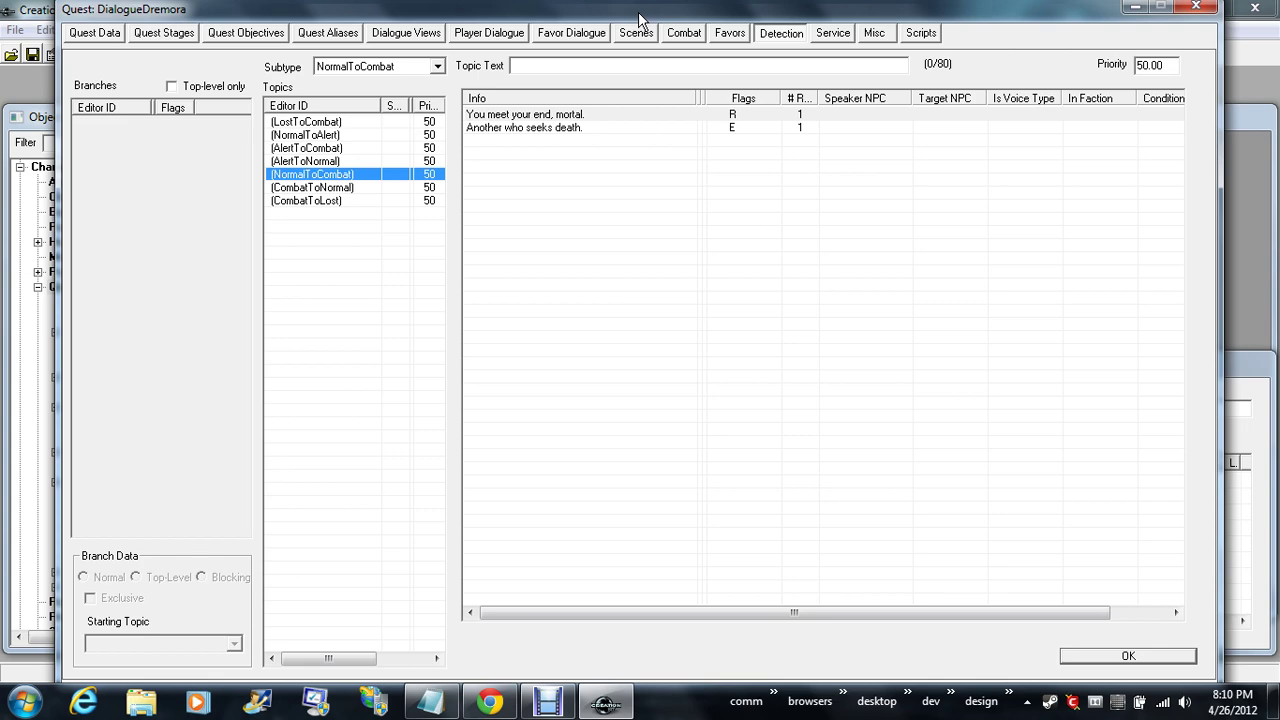
click(1193, 8)
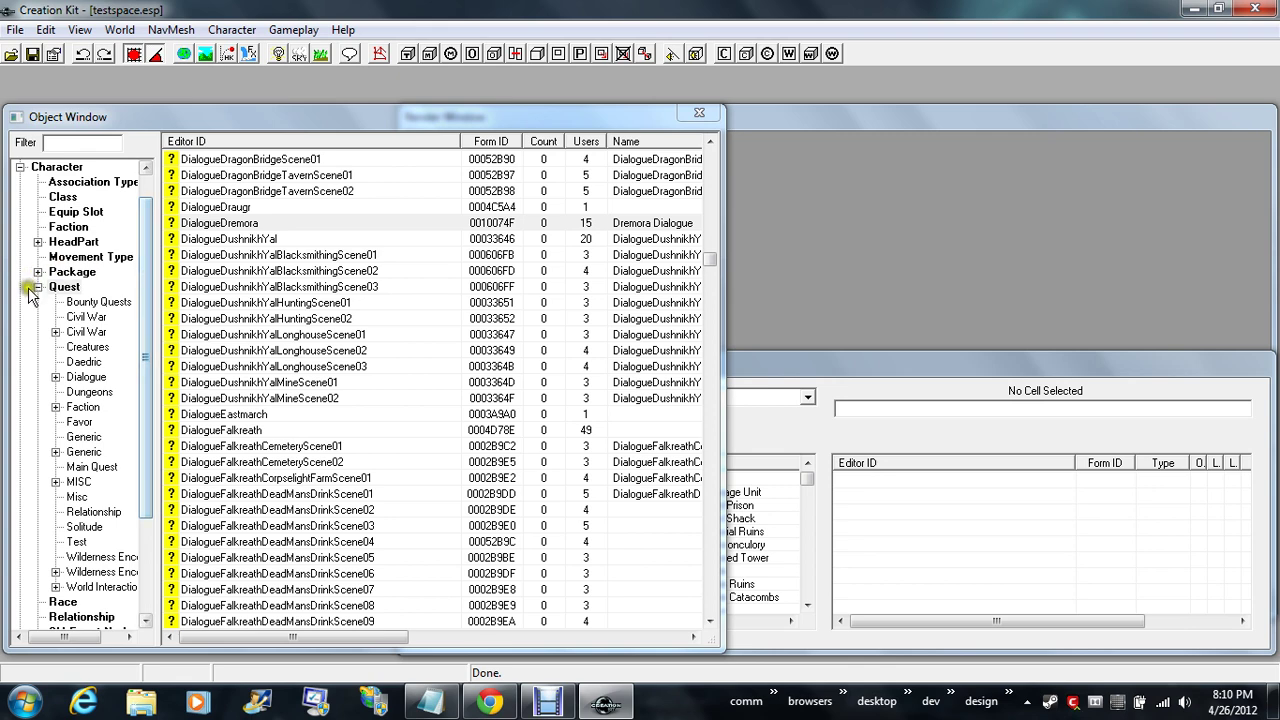
- Collapse the Quest category, list the races, and open FalmerRace to examine its general data, including the Allow PC Dialogue option
click(196, 223)
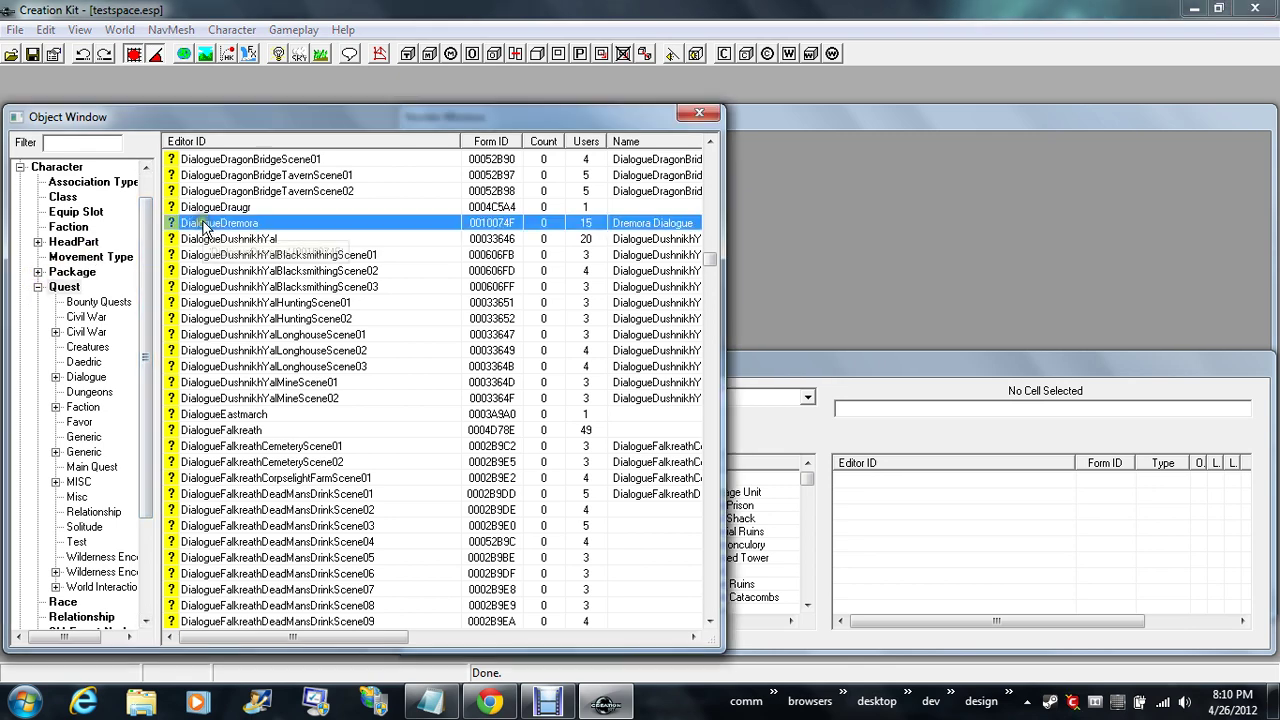
click(39, 287)
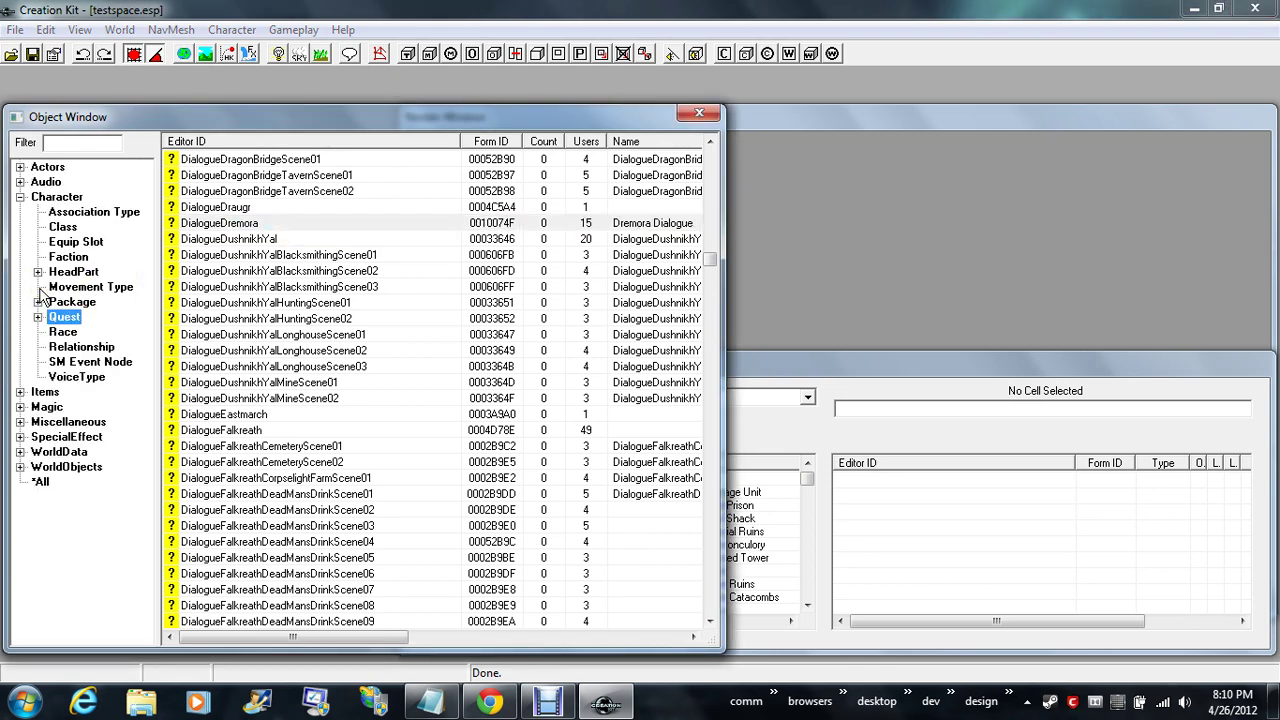
click(72, 338)
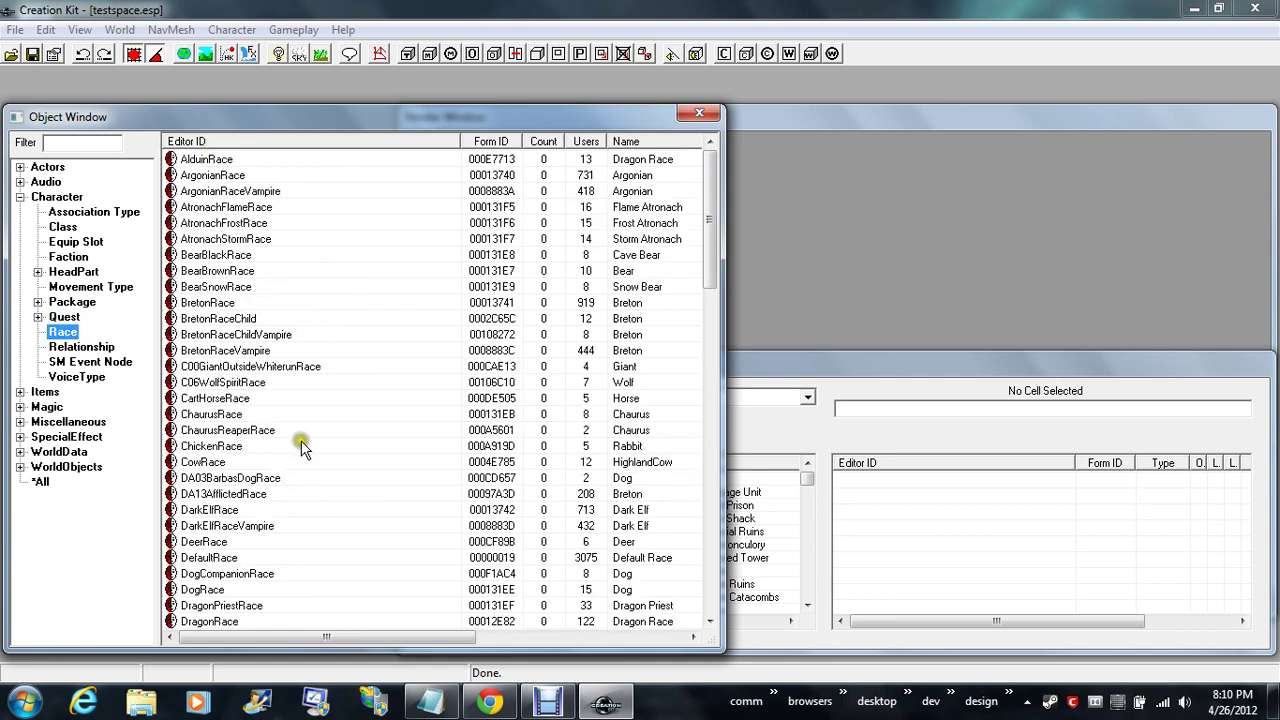
click(180, 414)
scroll(182, 418, down, 7)
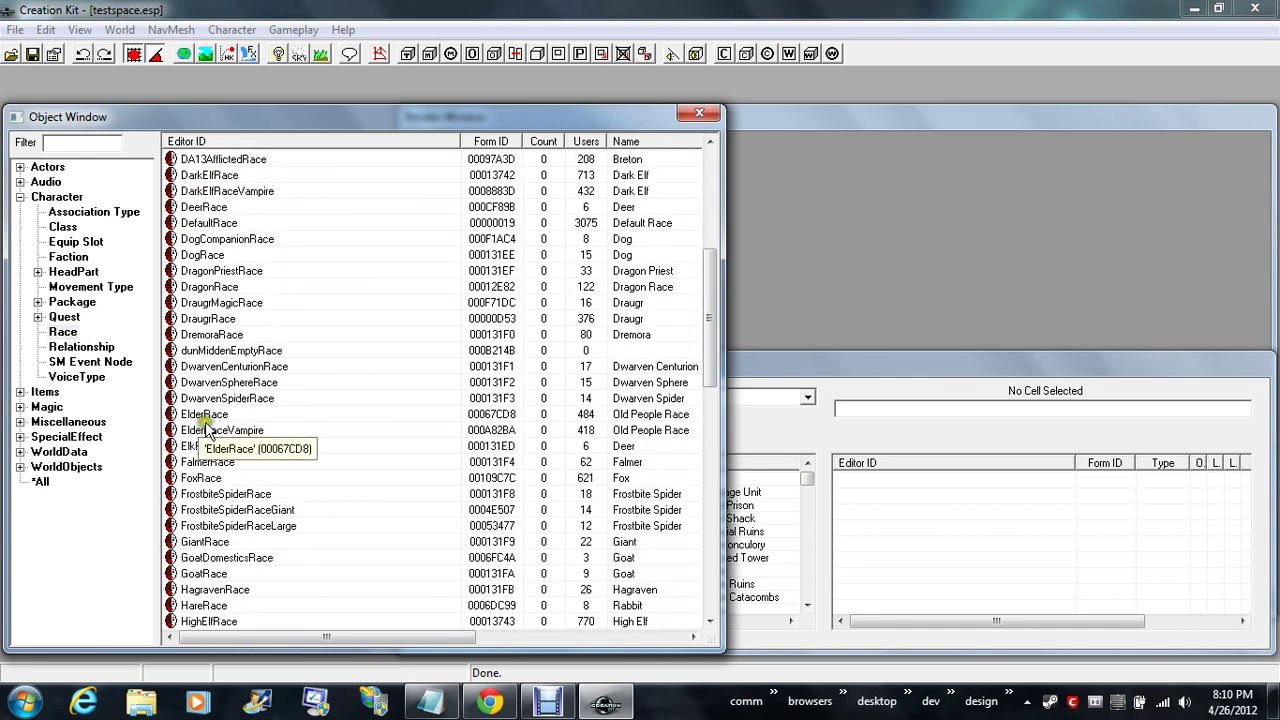
double_click(205, 462)
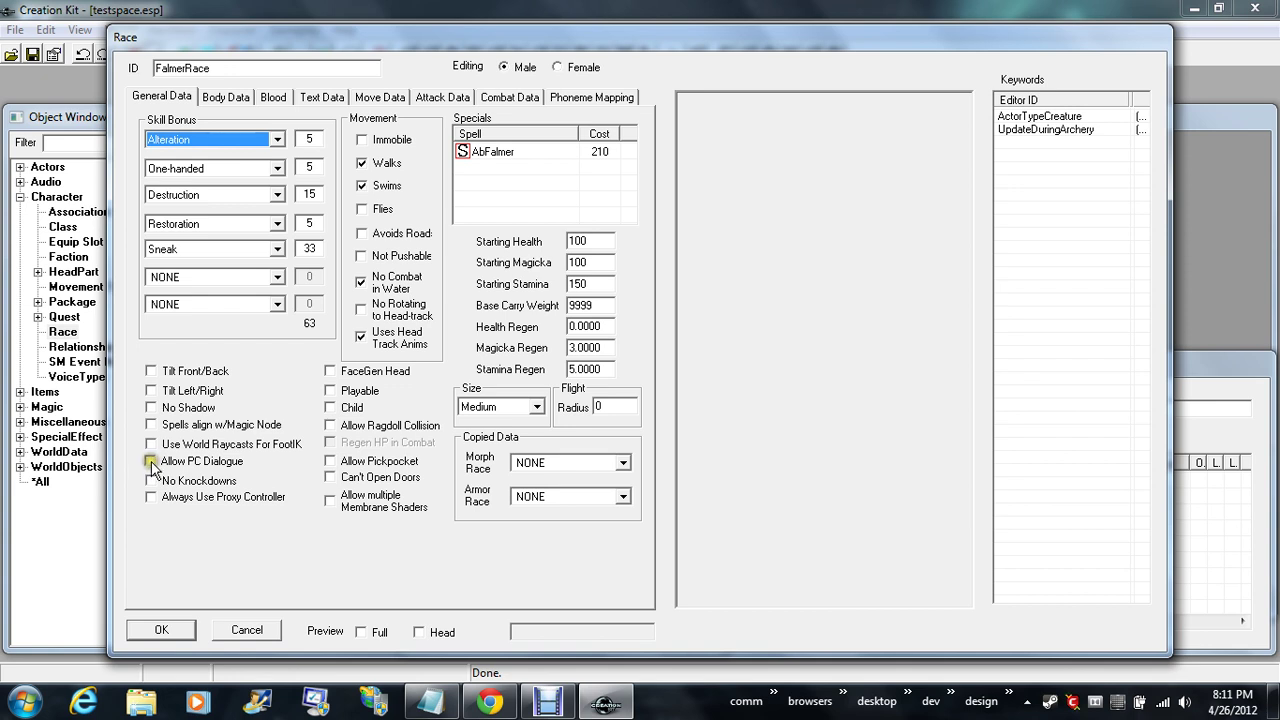
click(150, 462)
click(172, 497)
- Examine FalmerRace's body data, including the default voice type, and its blood impact and looting sound settings
click(218, 99)
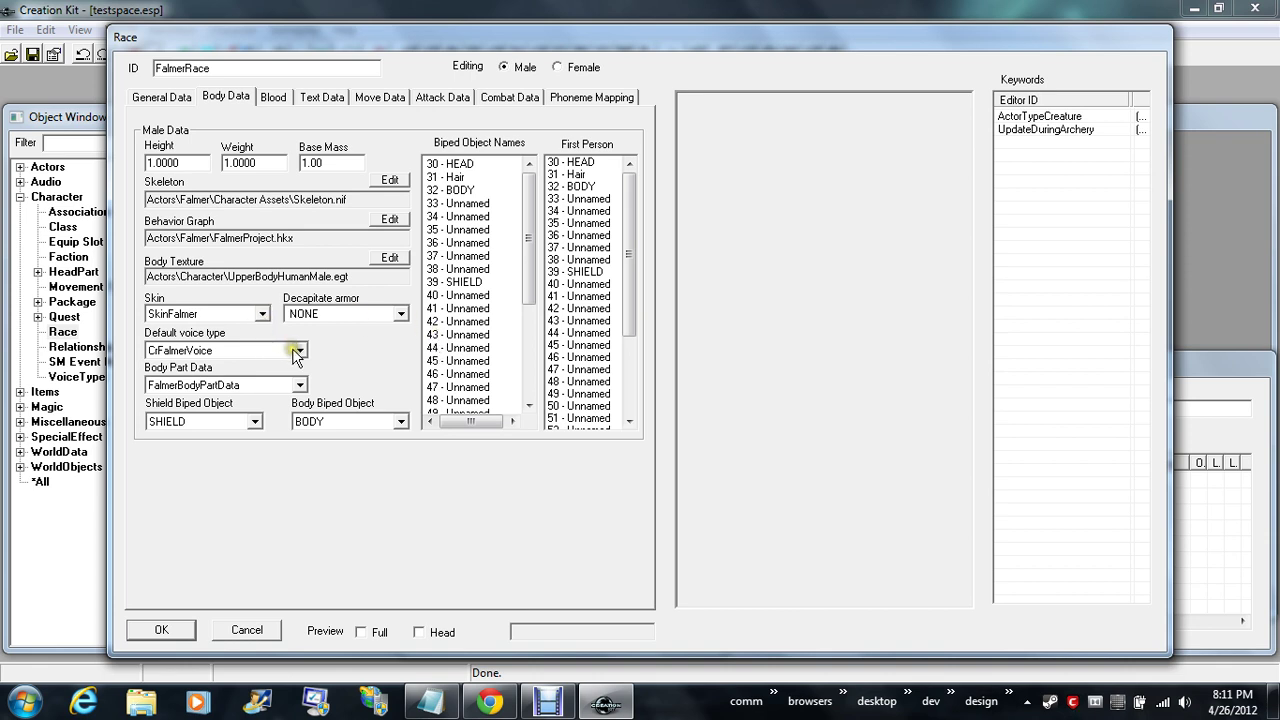
click(275, 100)
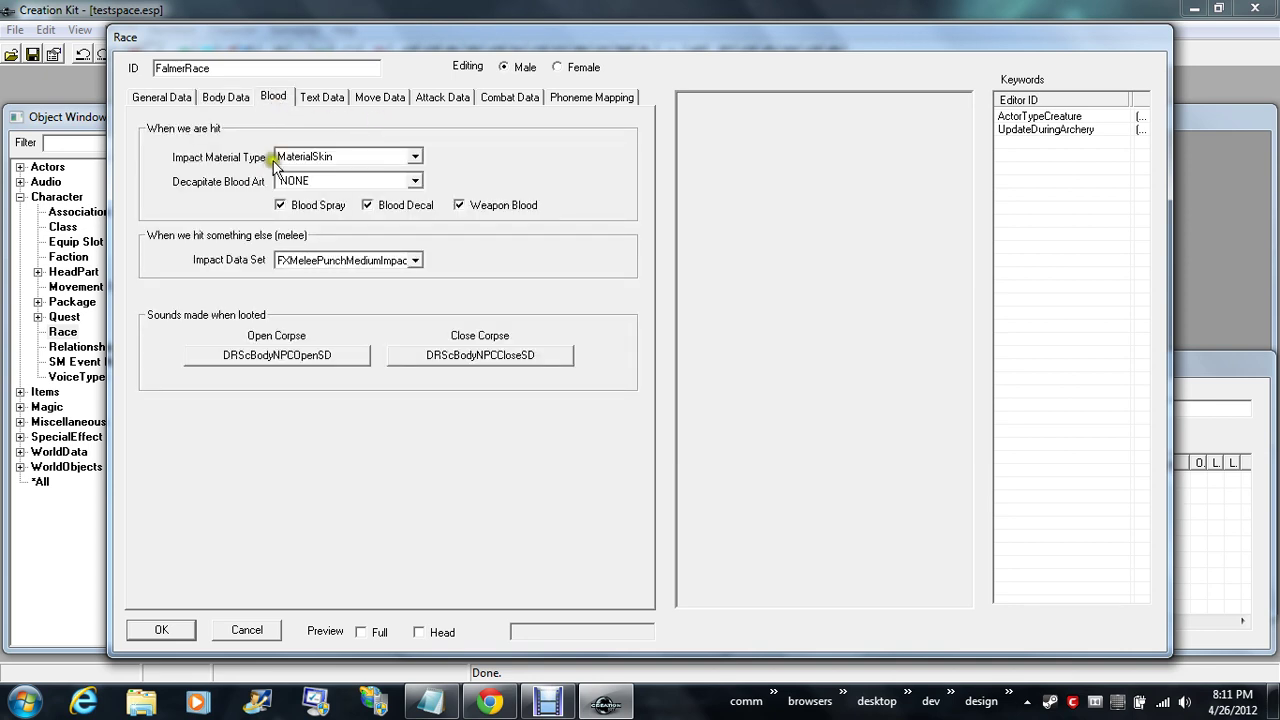
click(312, 100)
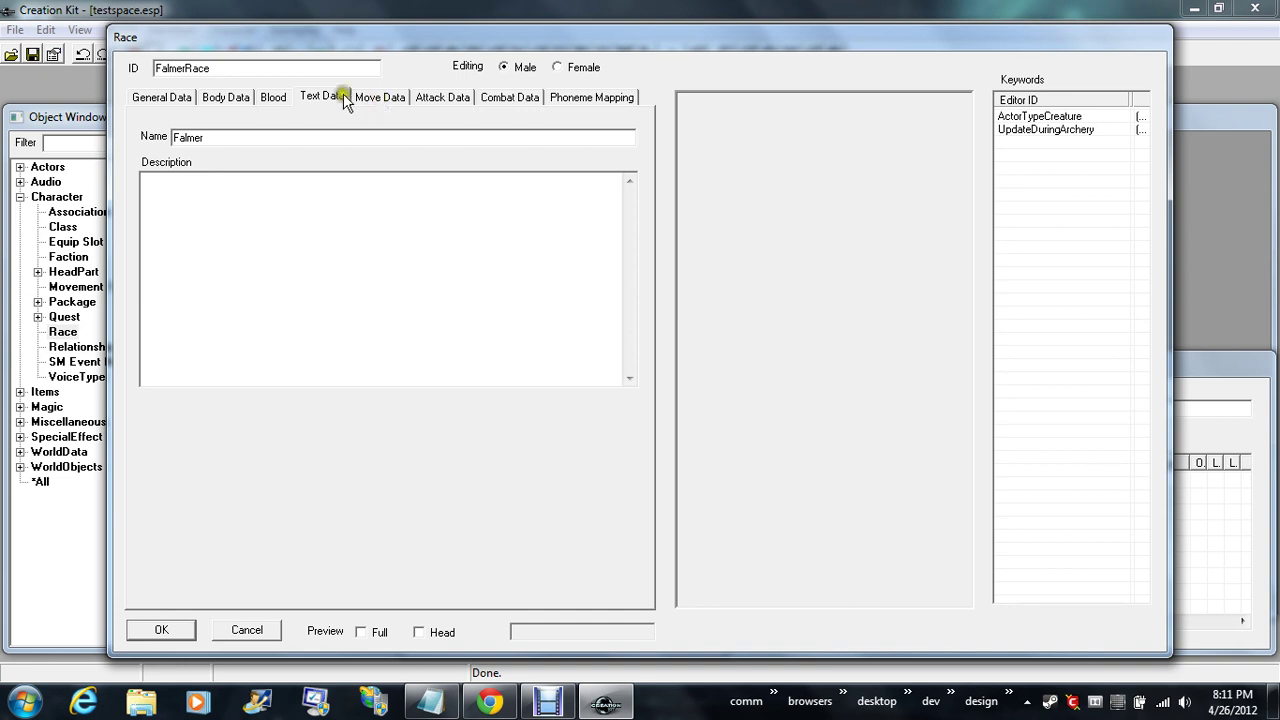
click(276, 97)
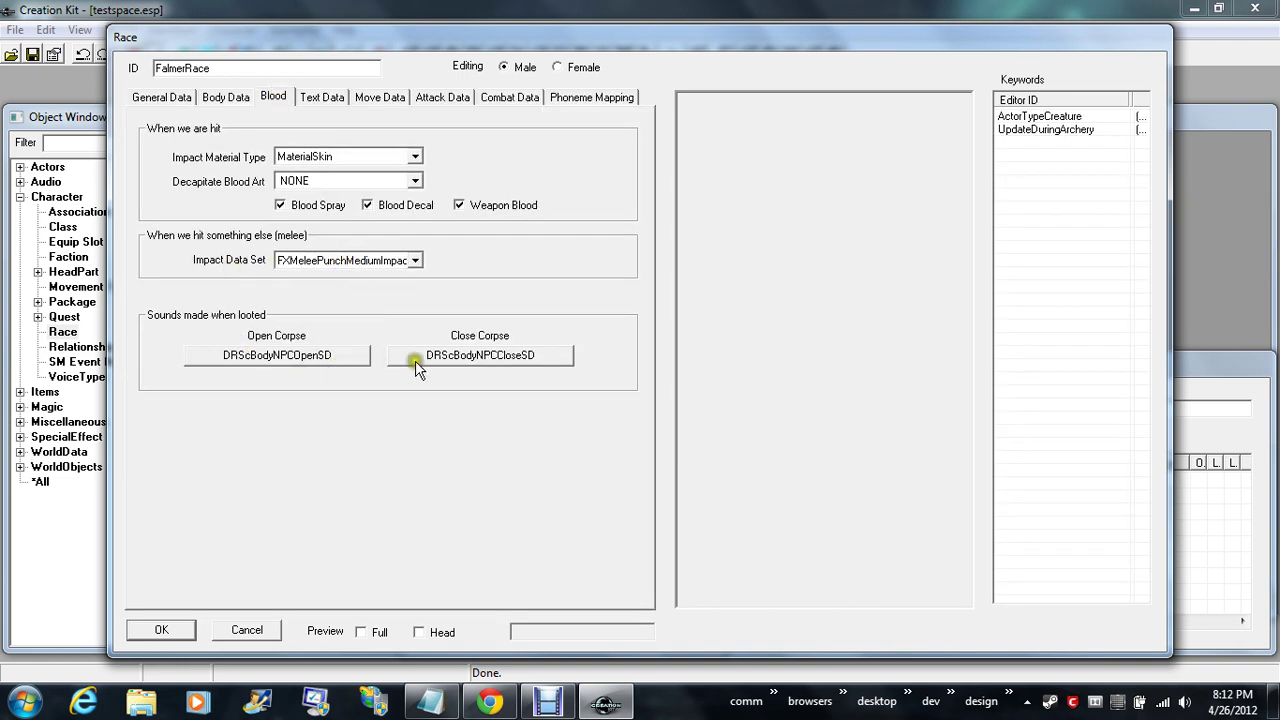
- Check FalmerRace's name and description text and its acceleration and movement settings
click(325, 98)
click(380, 98)
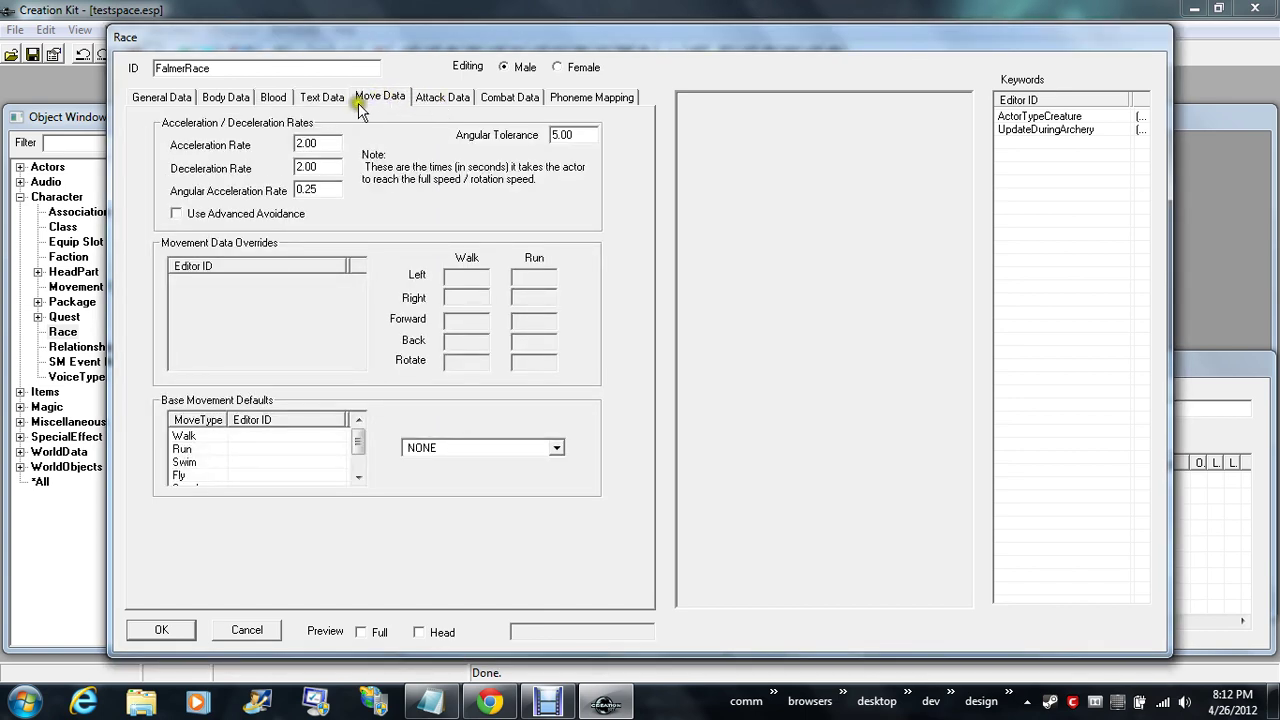
click(320, 96)
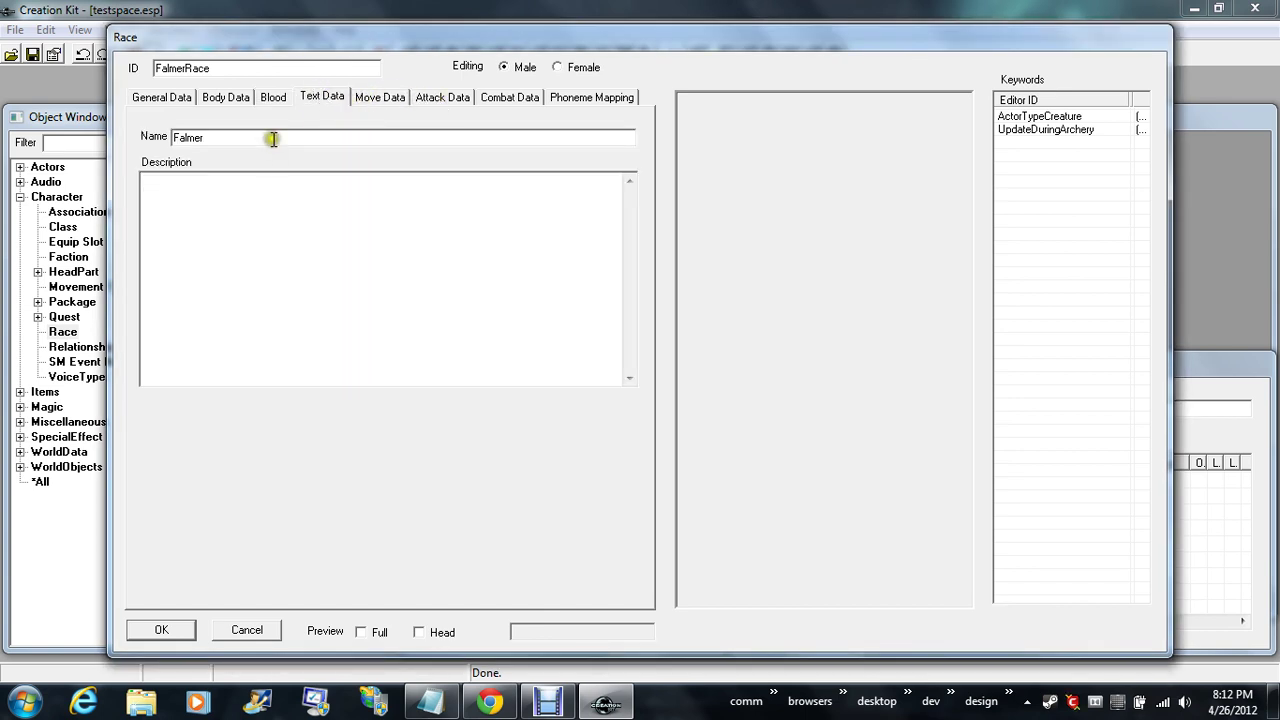
click(374, 100)
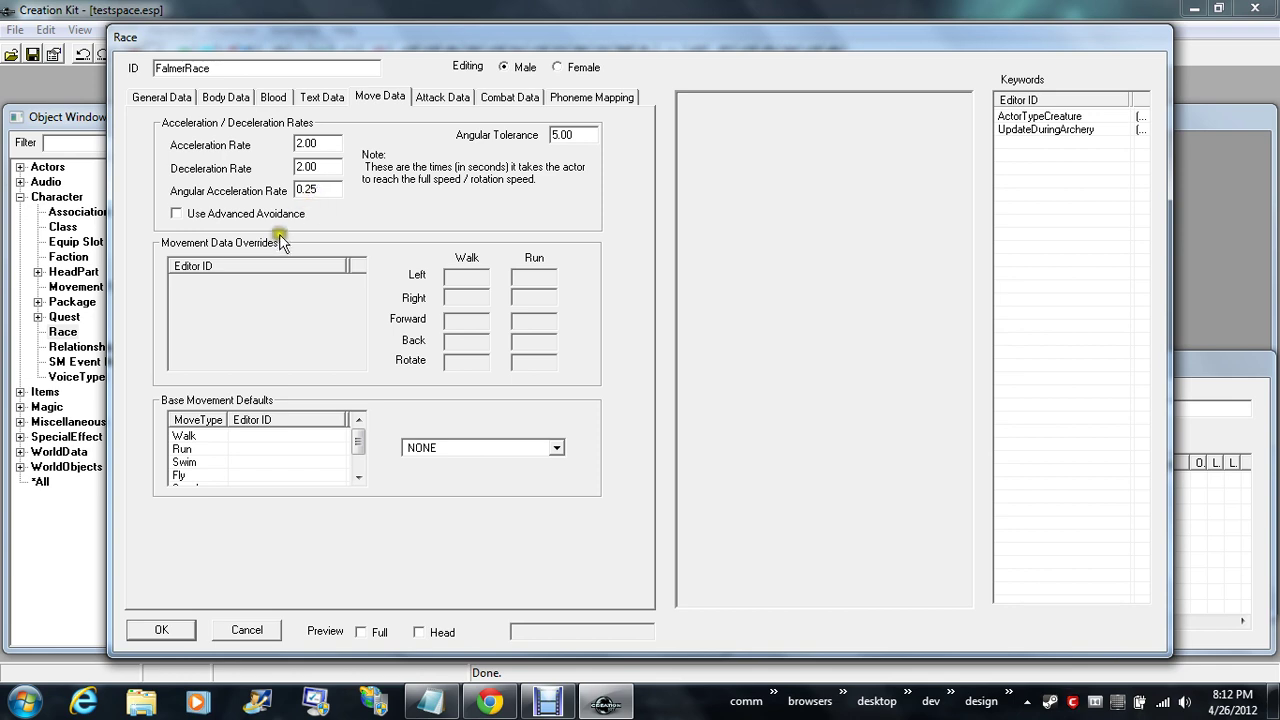
- Review FalmerRace's attack data, combat equipment restrictions and phoneme mapping, and close the race without saving changes
click(450, 97)
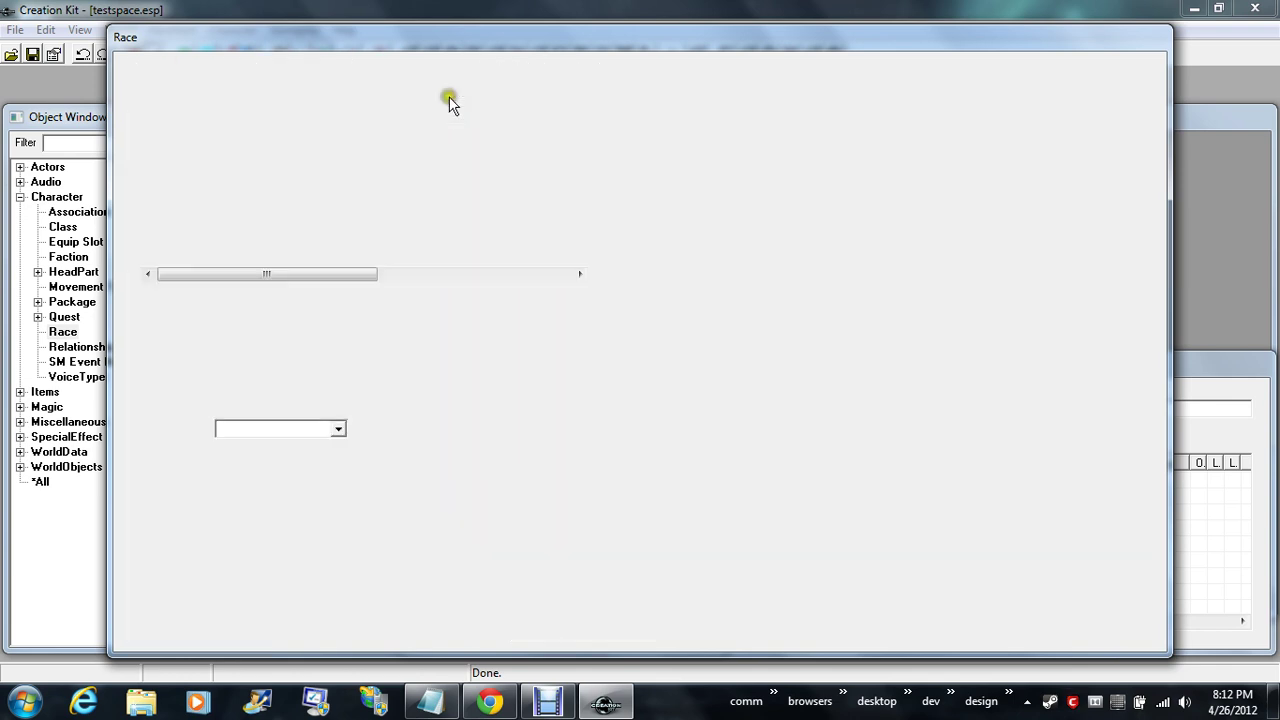
click(489, 97)
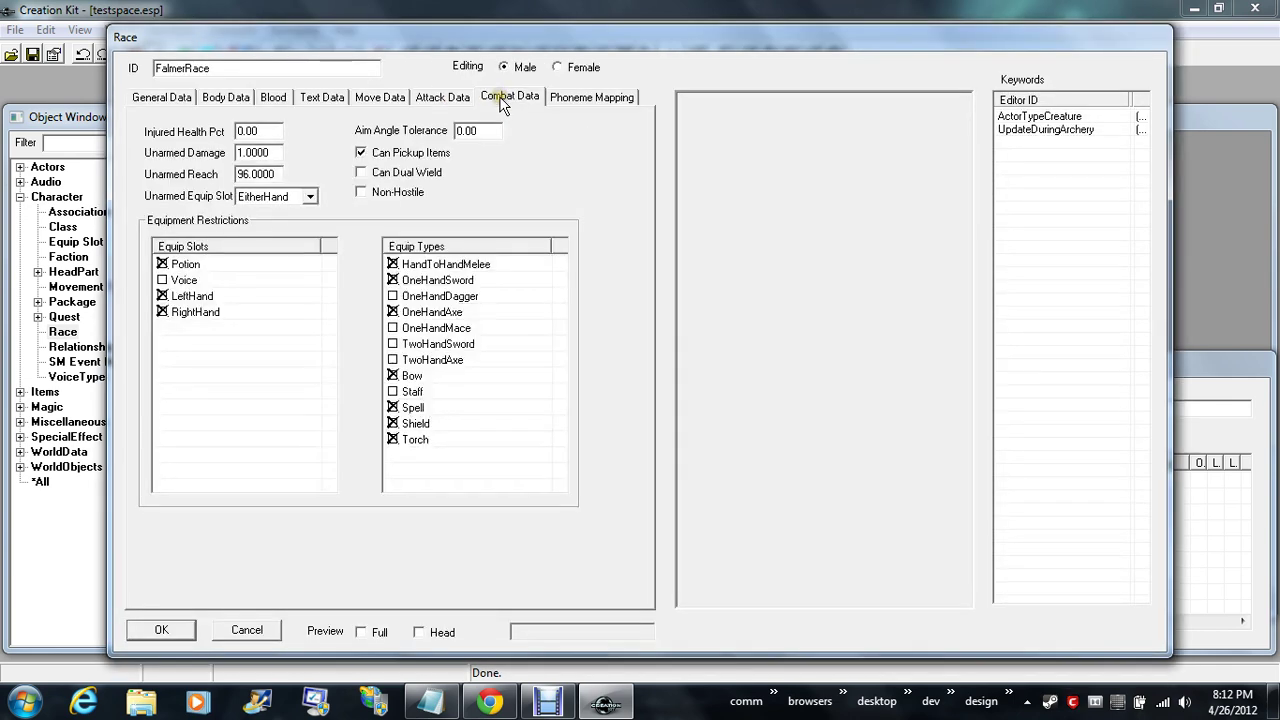
click(596, 100)
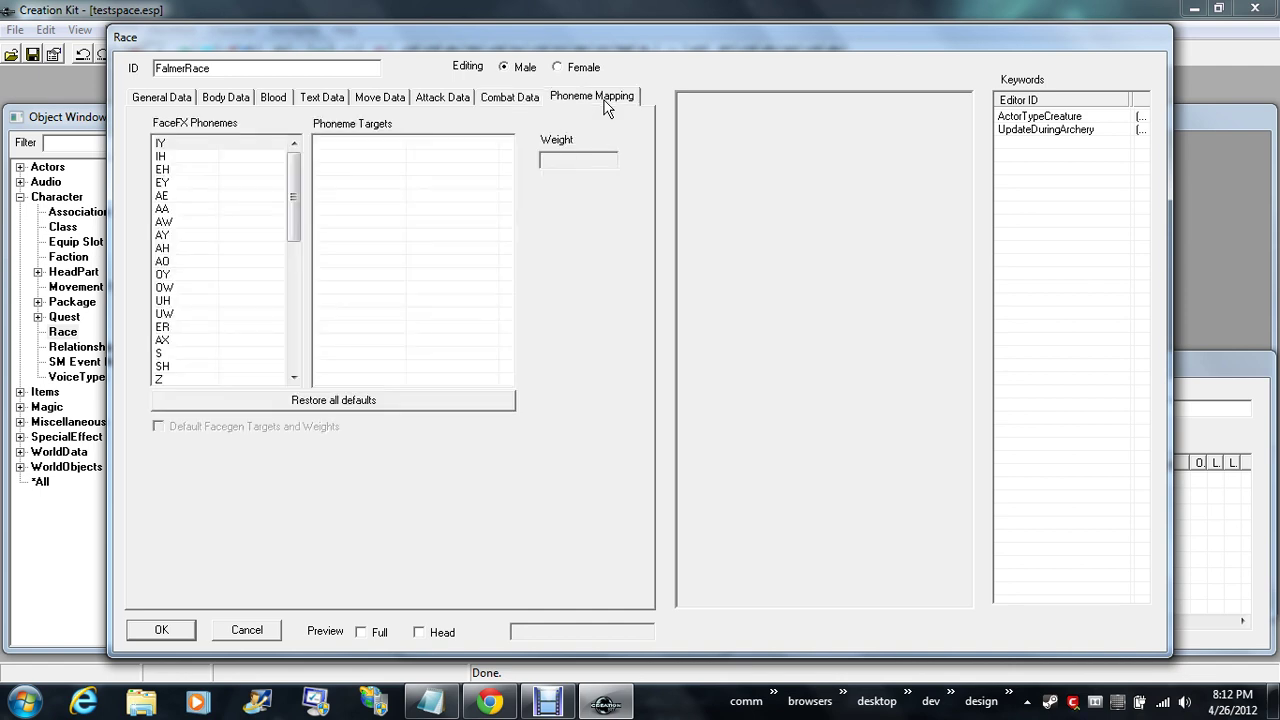
click(503, 104)
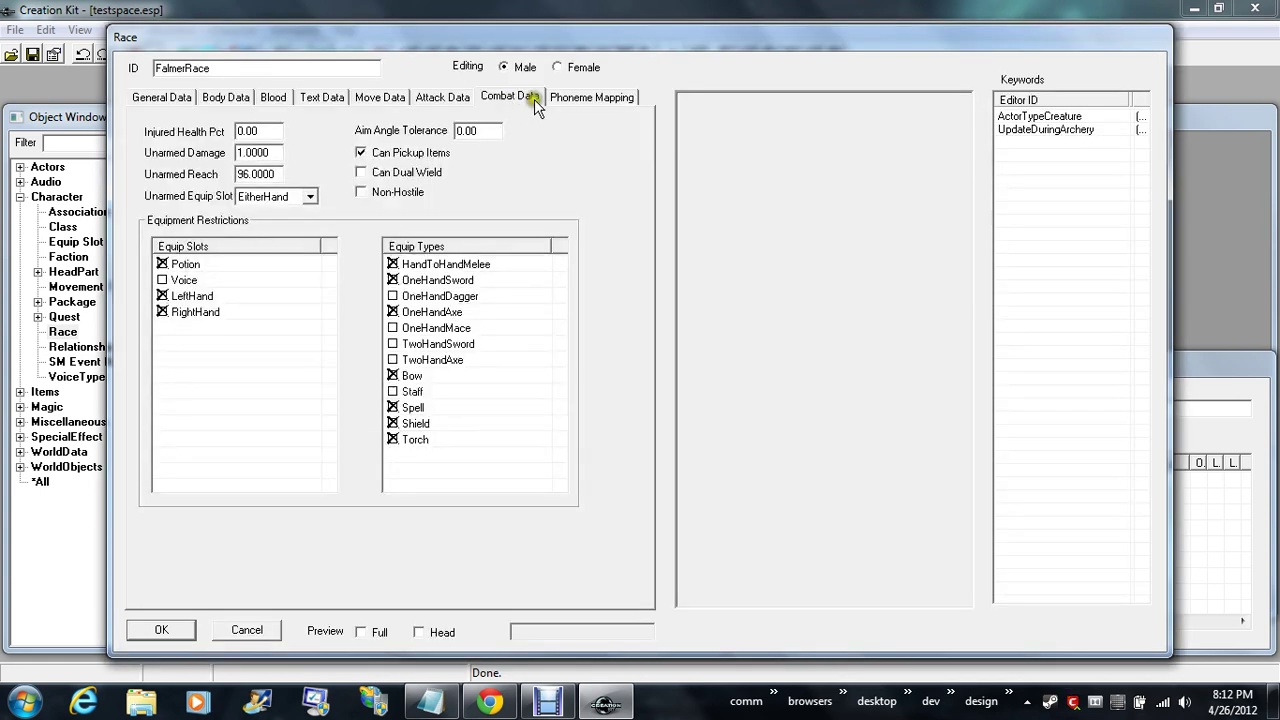
click(248, 633)
click(245, 642)
click(246, 644)
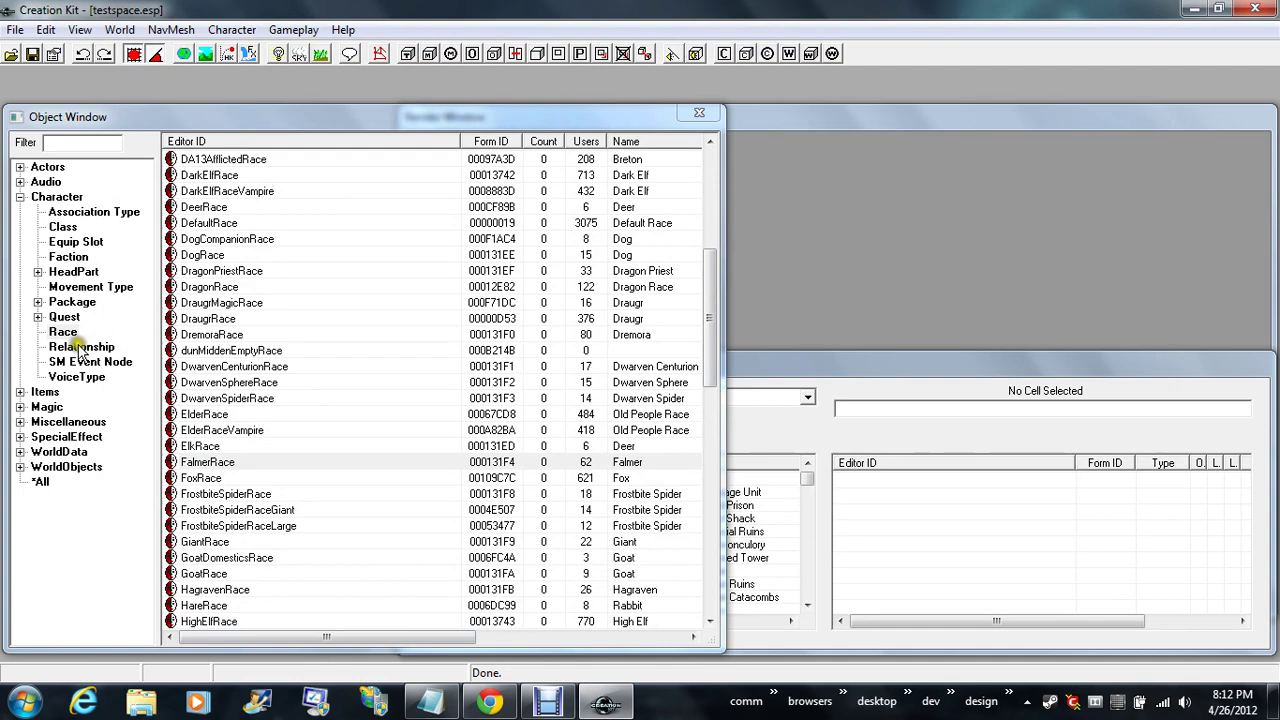
- List the character relationships and open AddvarEvette to examine its parent and child NPCs and the available relationship levels
click(78, 346)
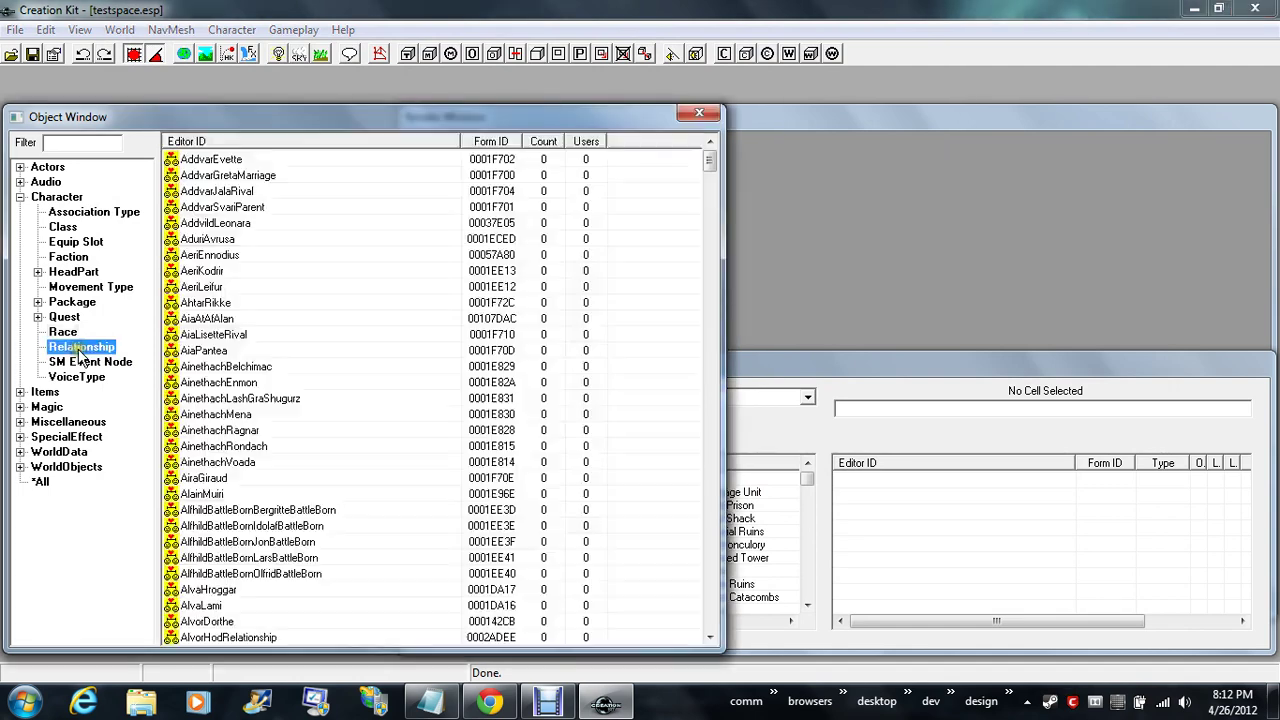
click(201, 161)
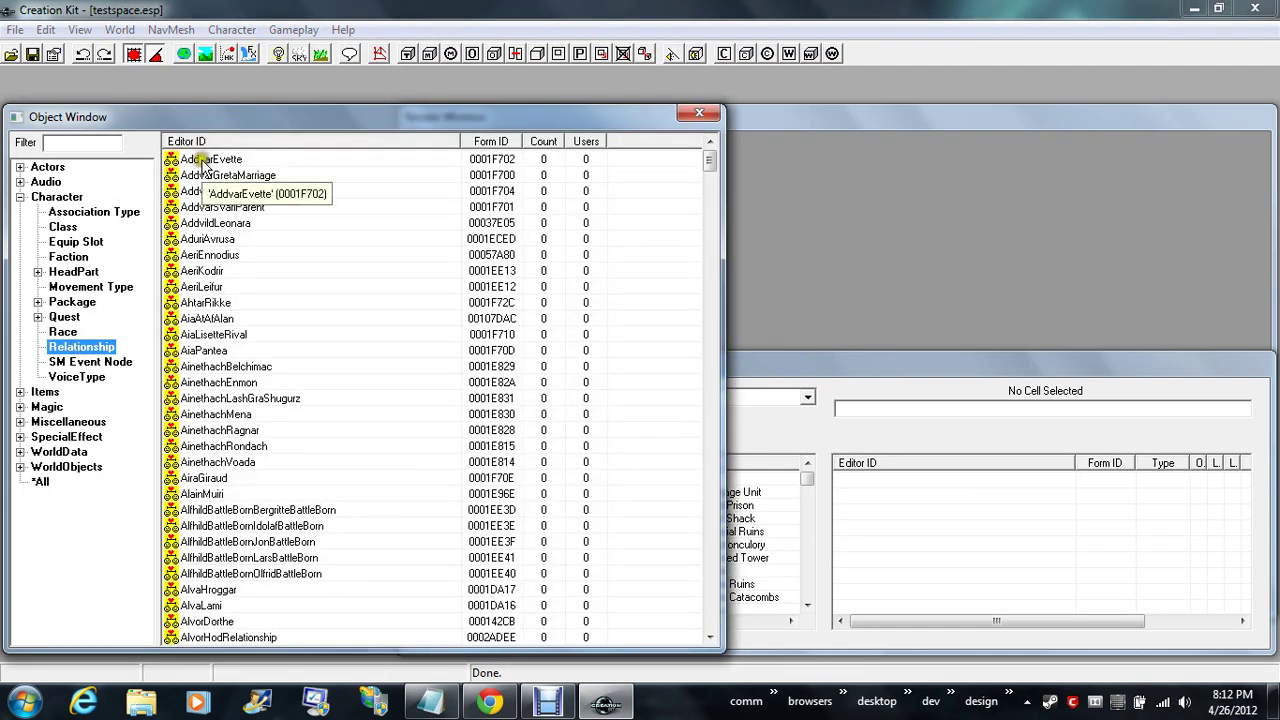
double_click(203, 163)
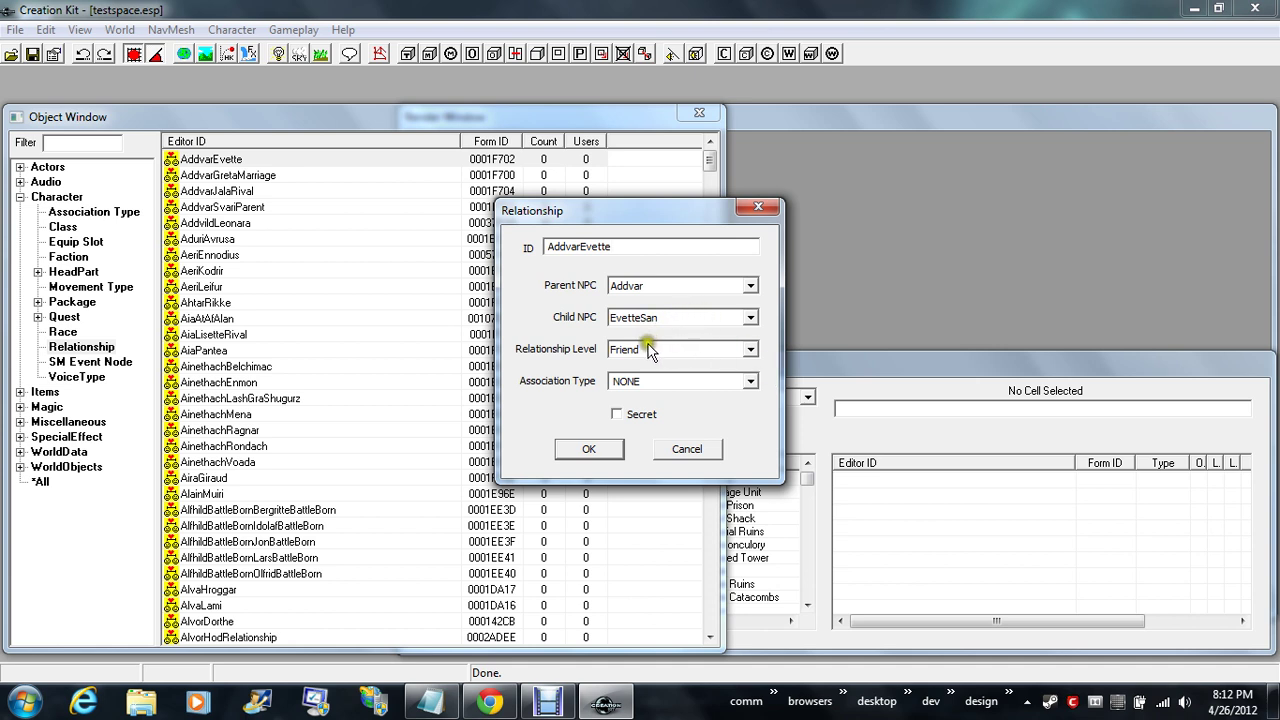
click(749, 350)
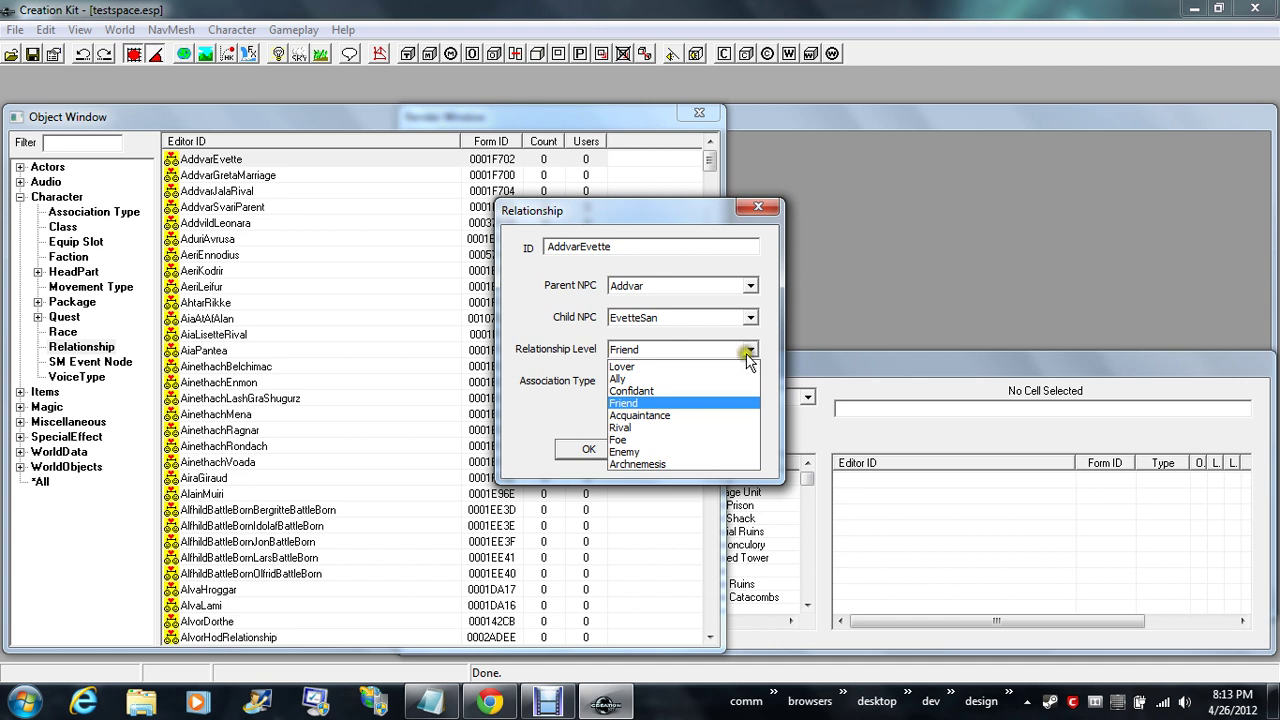
click(537, 327)
- Browse the association types available for AddvarEvette, and check the AddvarGretaMarriage relationship for comparison, cancelling out of both
click(650, 385)
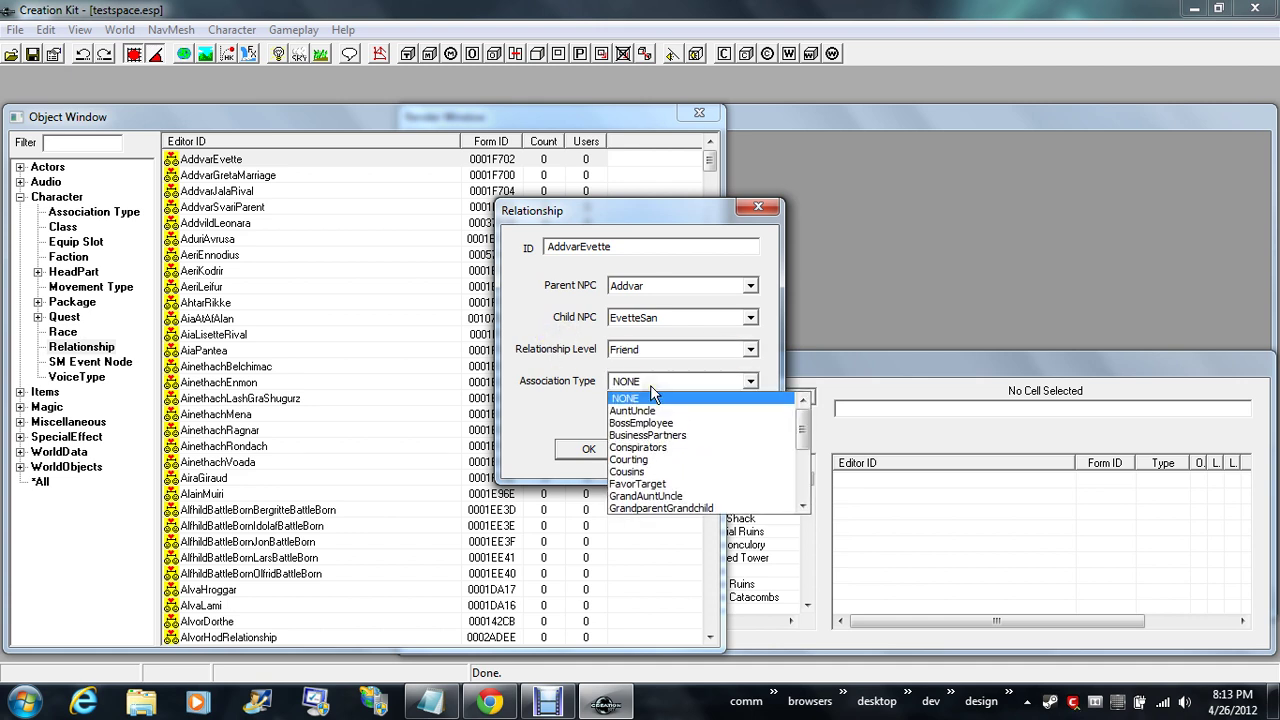
scroll(703, 440, down, 4)
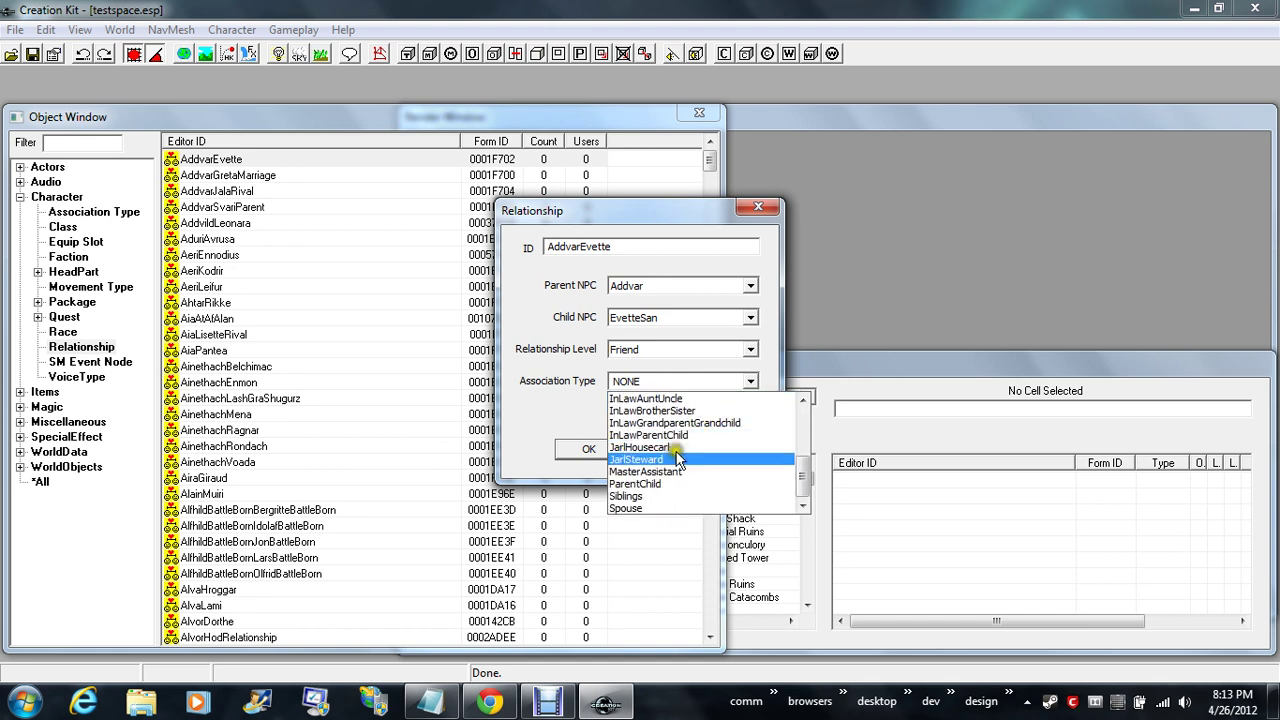
click(530, 340)
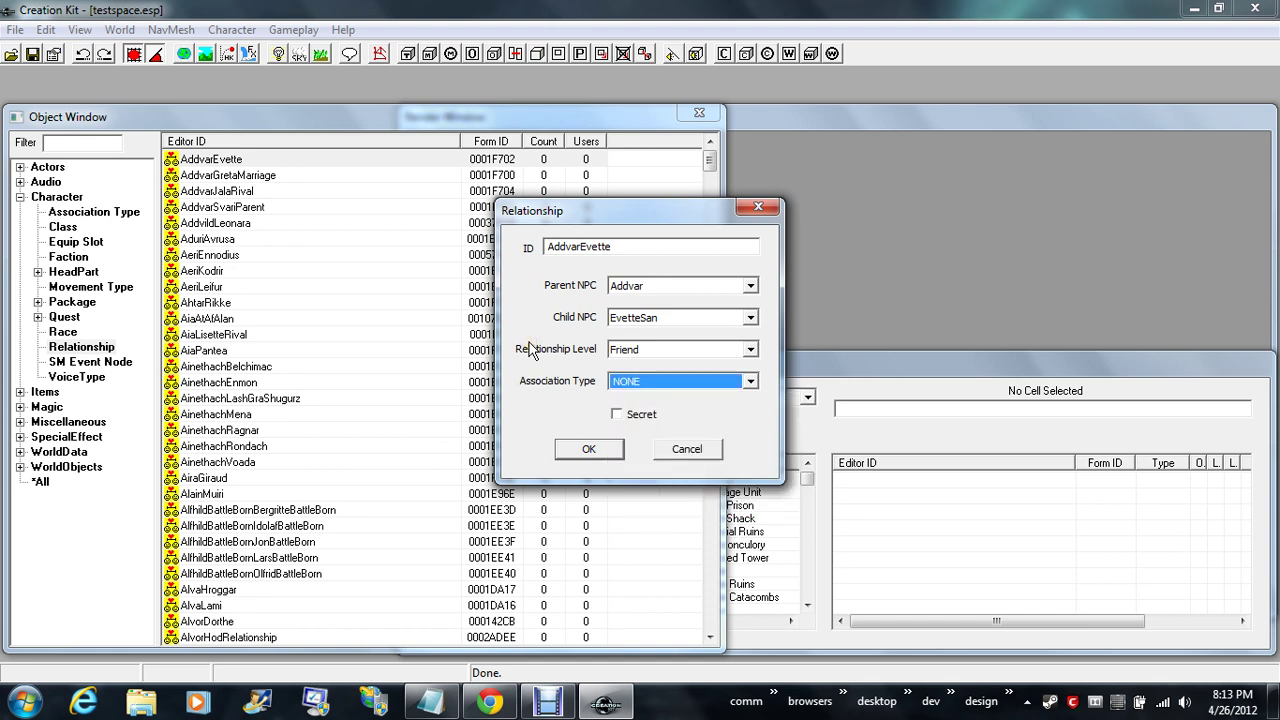
click(688, 450)
double_click(218, 178)
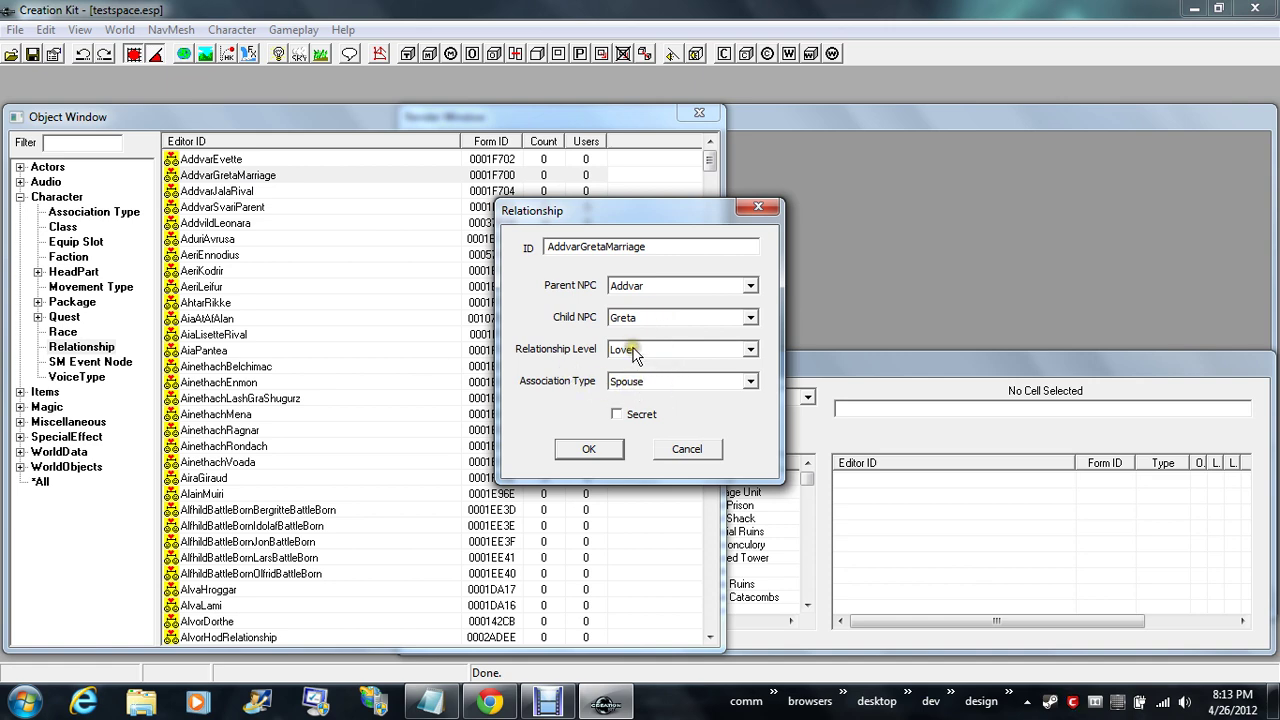
click(687, 451)
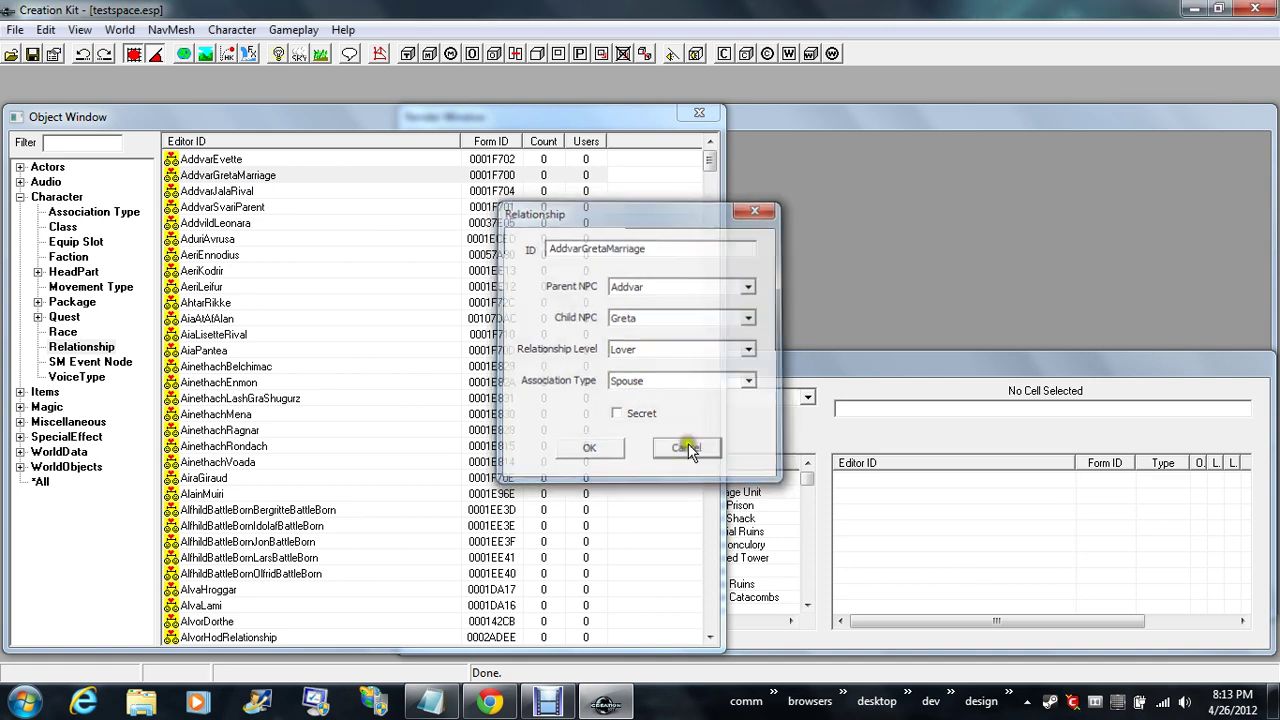
- List the SM event nodes, inspect the Change Relationship Rank event's node tree, and close it
click(97, 365)
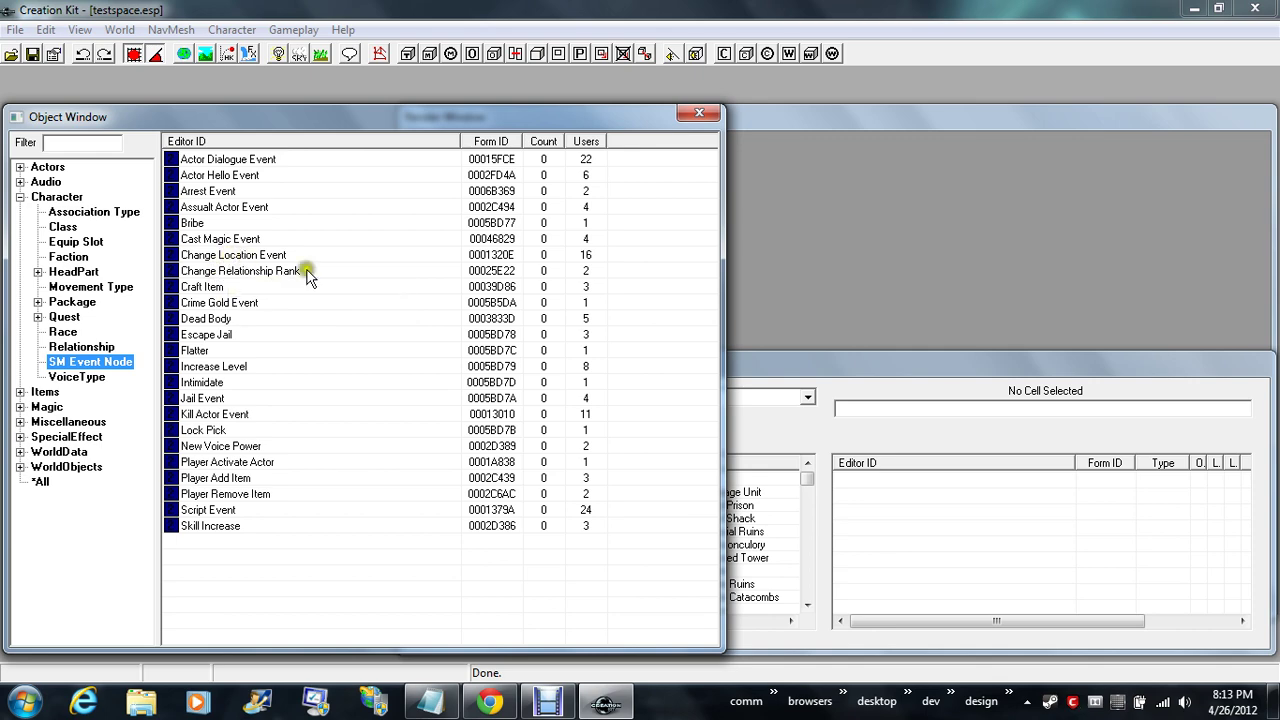
double_click(190, 271)
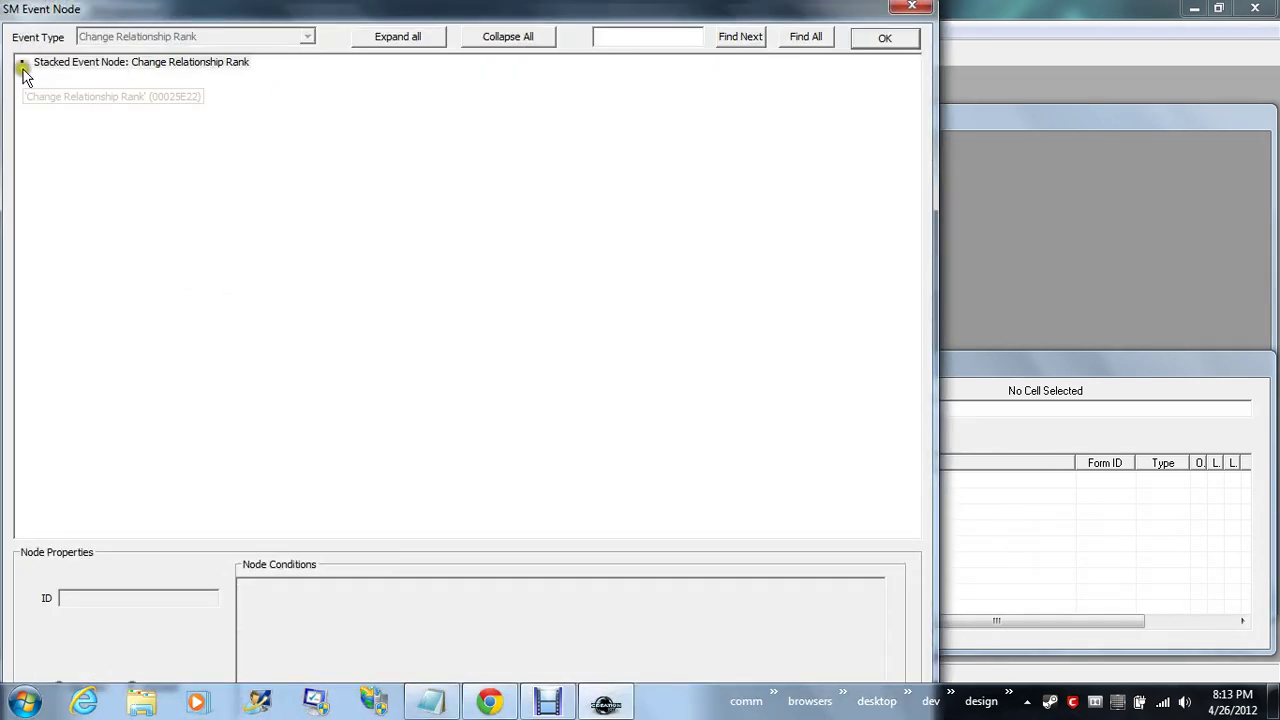
click(65, 63)
click(912, 9)
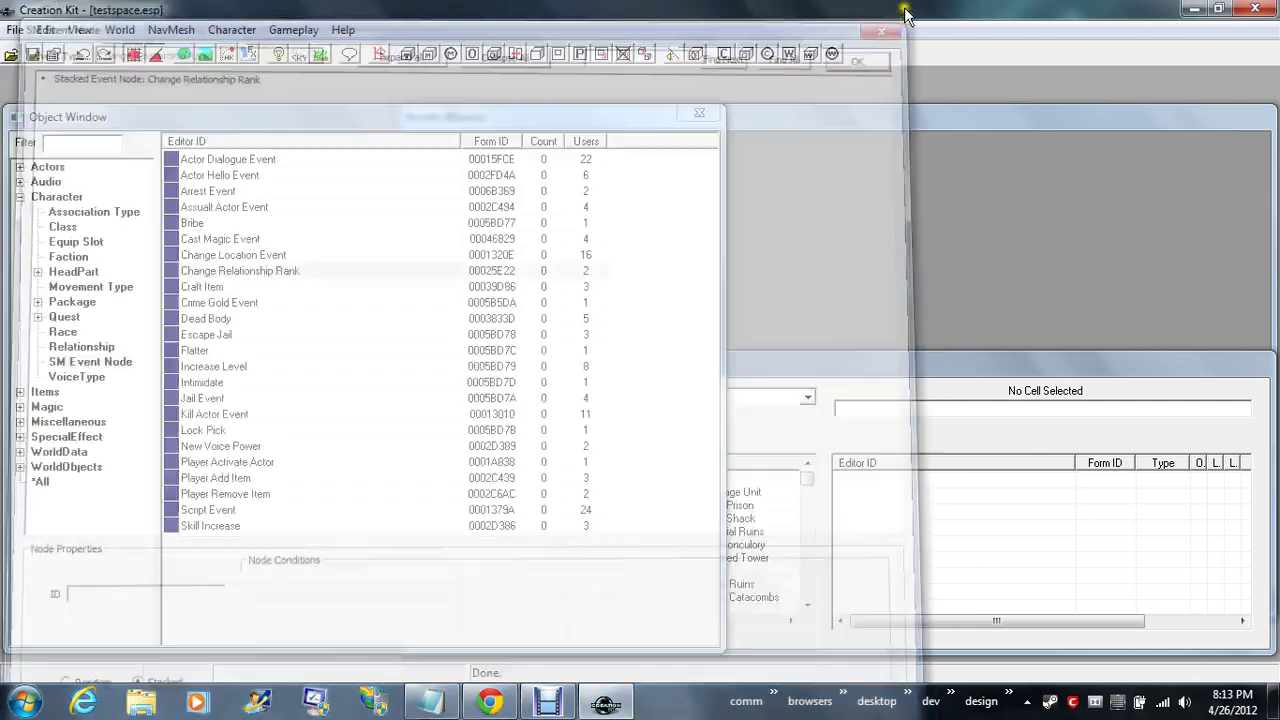
click(547, 703)
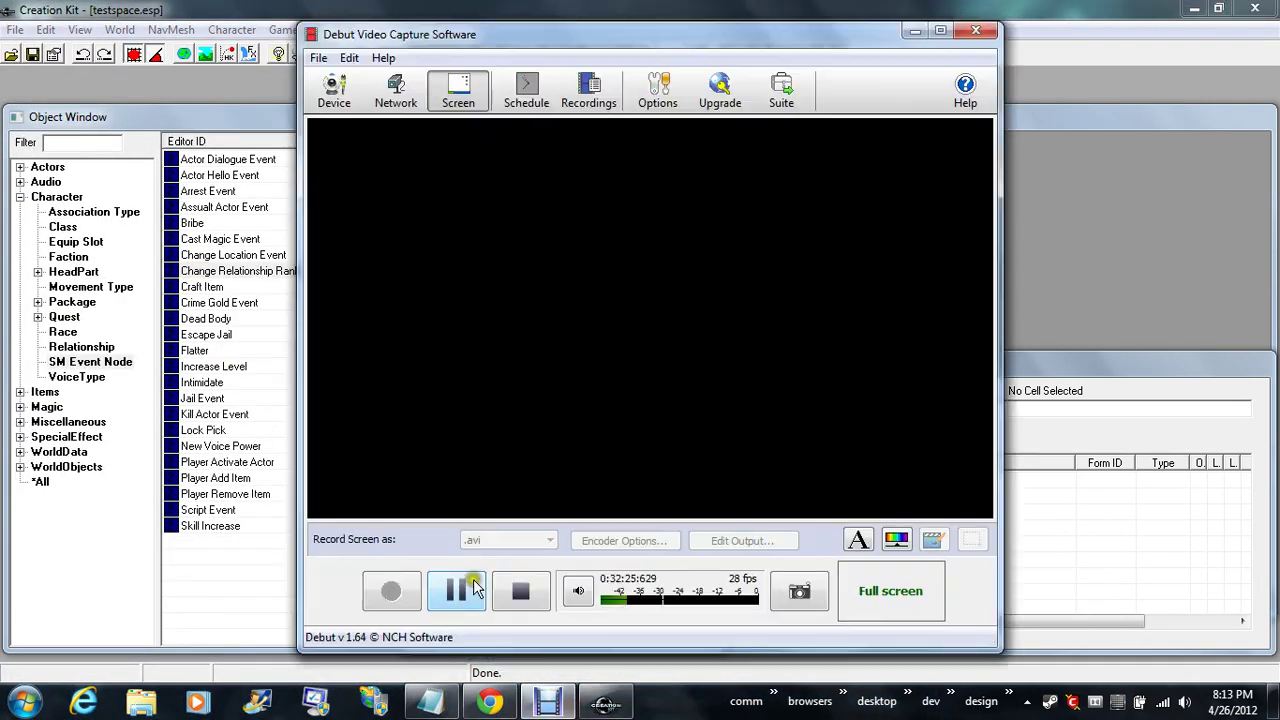
click(914, 30)
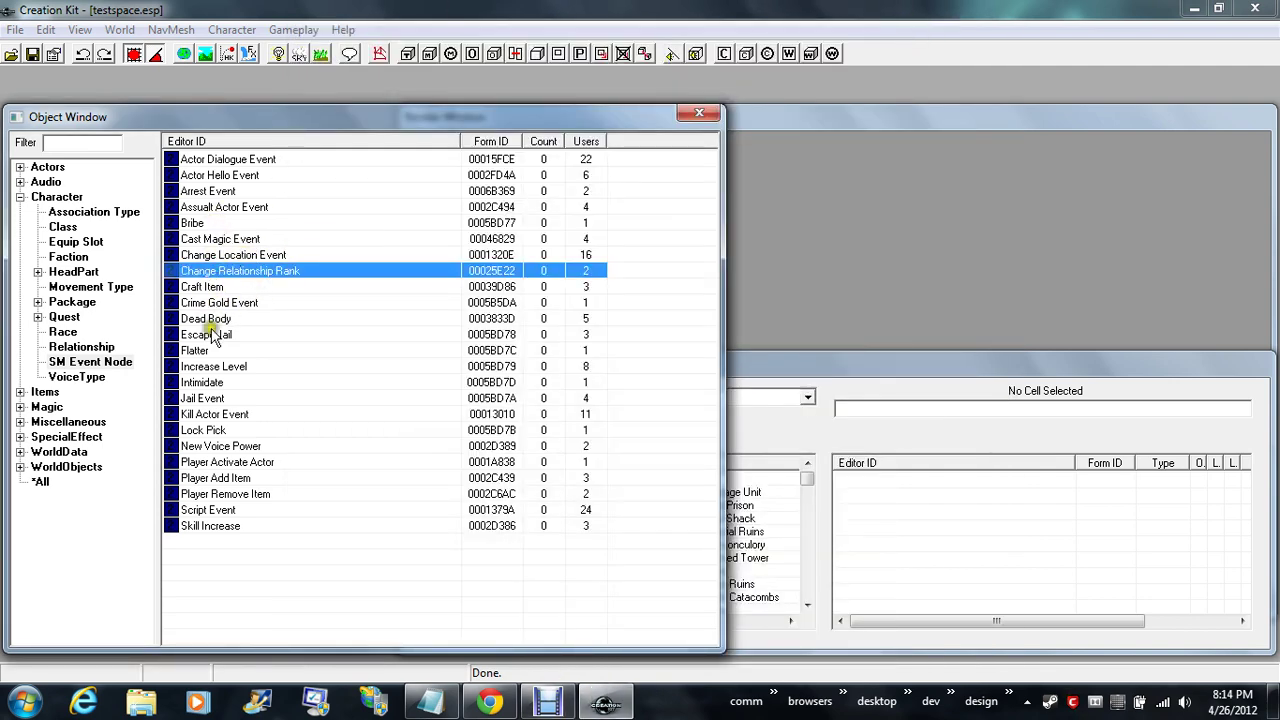
- Open the Change Location Event SM event node, examine its full tree of quest and branch nodes, and close it
double_click(245, 255)
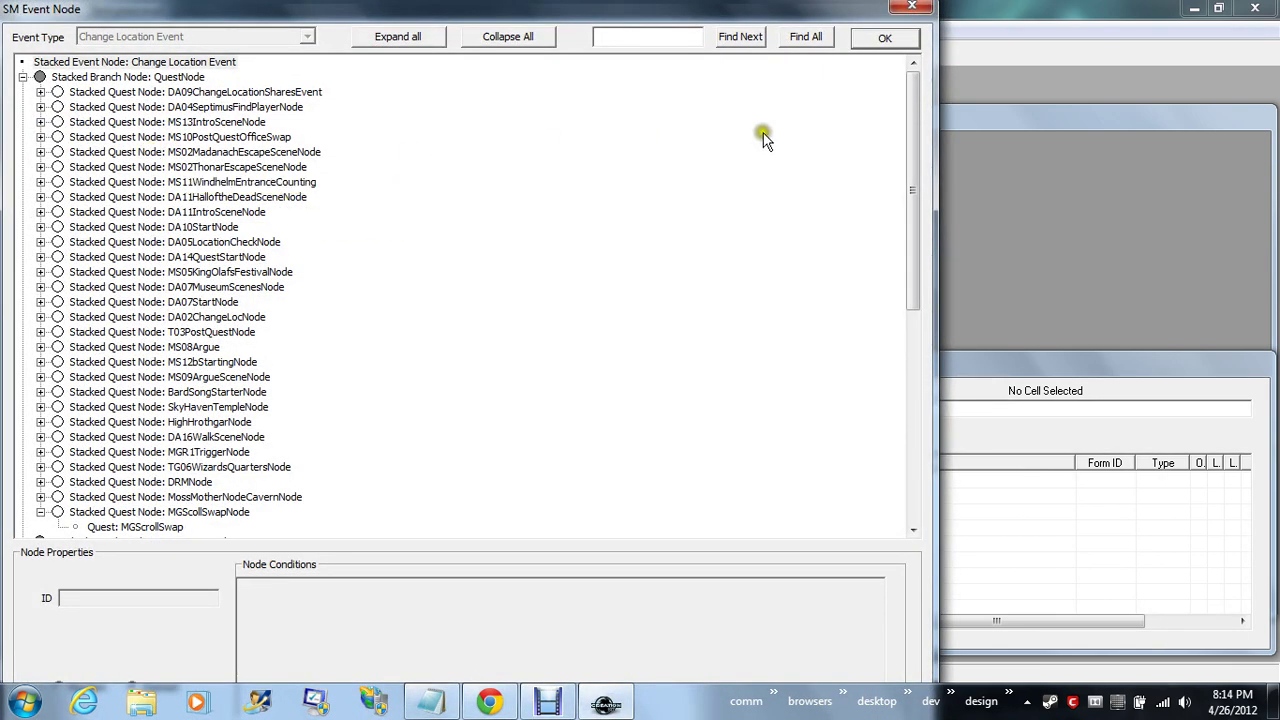
drag(910, 131, 920, 345)
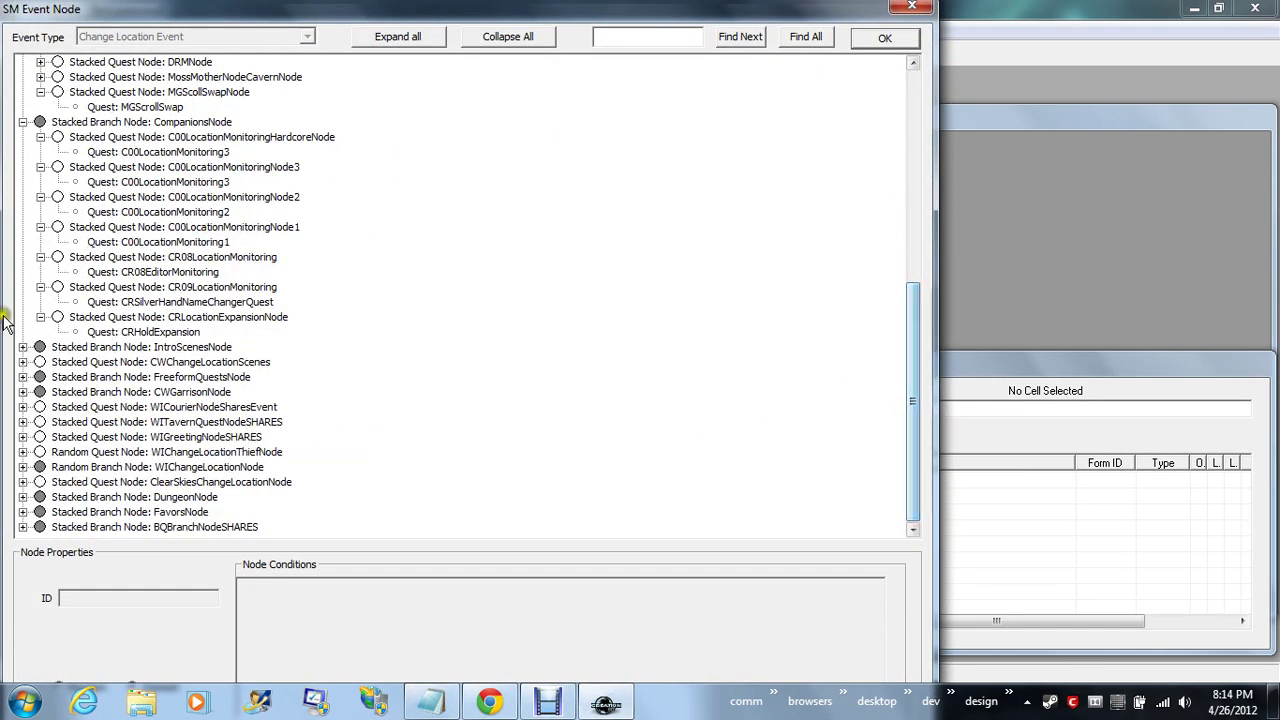
drag(912, 401, 889, 100)
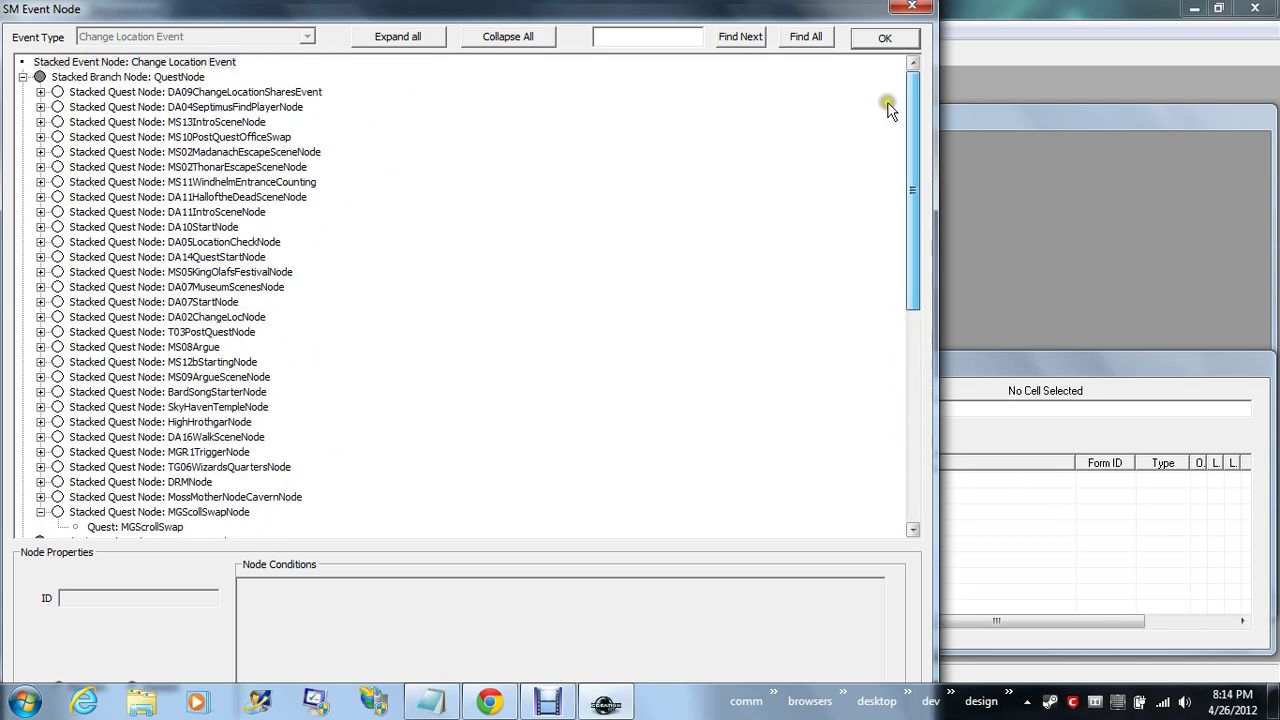
click(910, 8)
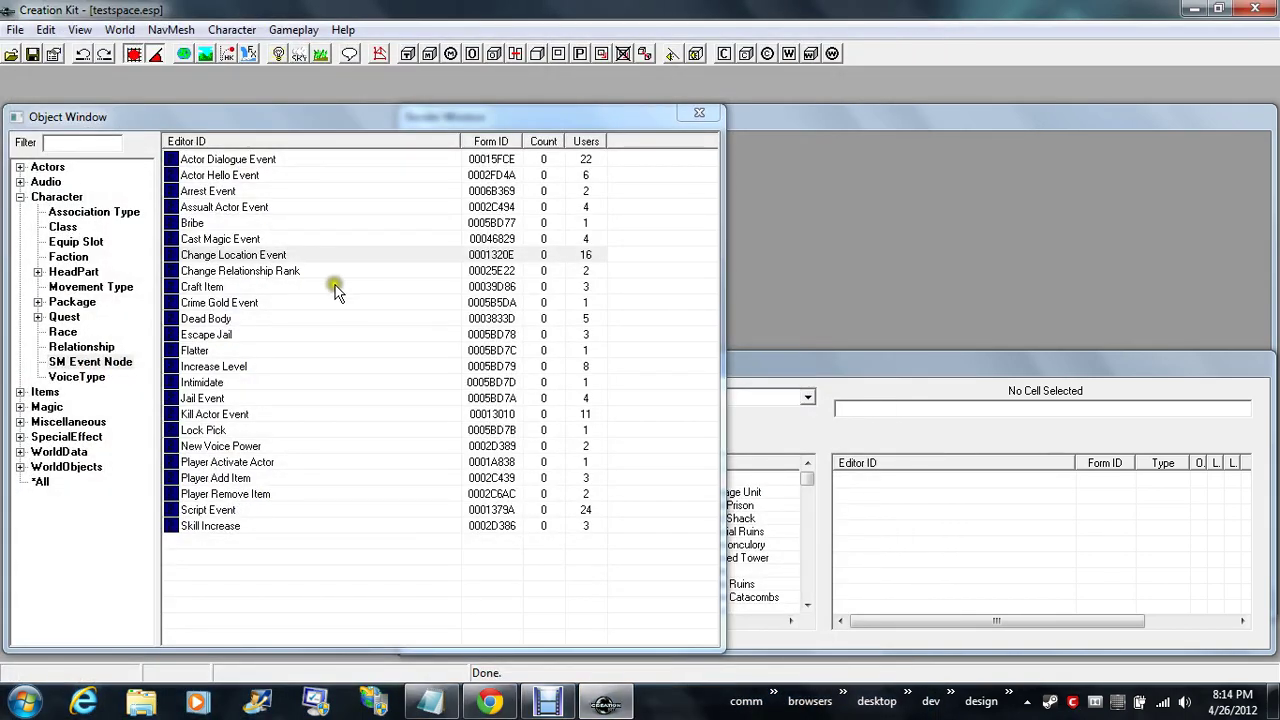
- List the voice types and open CrAtronachFlameVoice to examine its gender and default dialogue options, cancelling out without changes
click(82, 377)
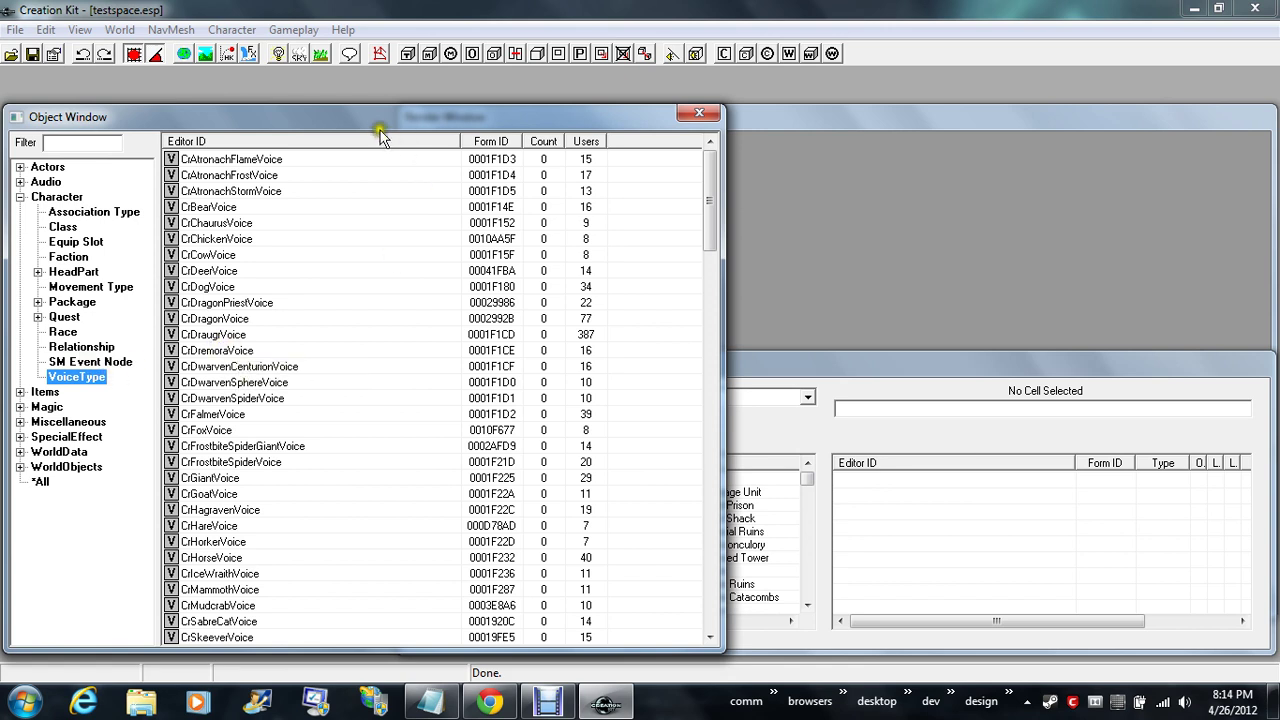
double_click(242, 160)
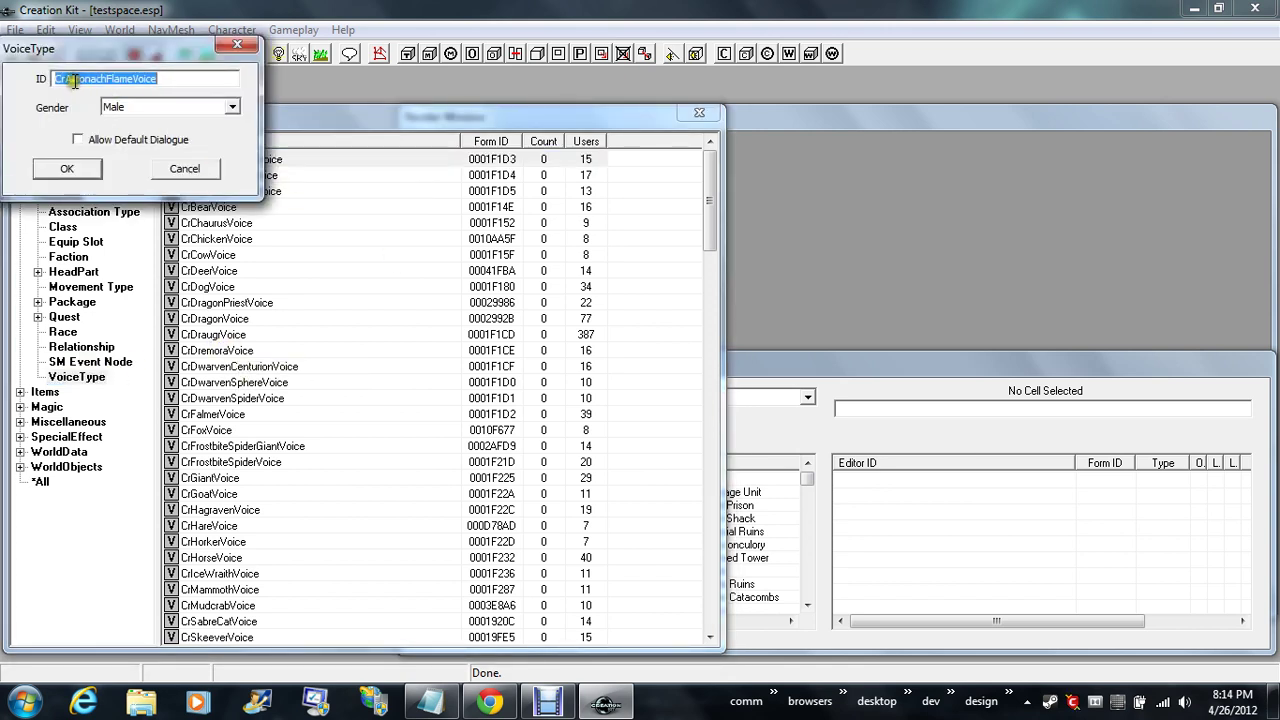
click(229, 105)
click(229, 105)
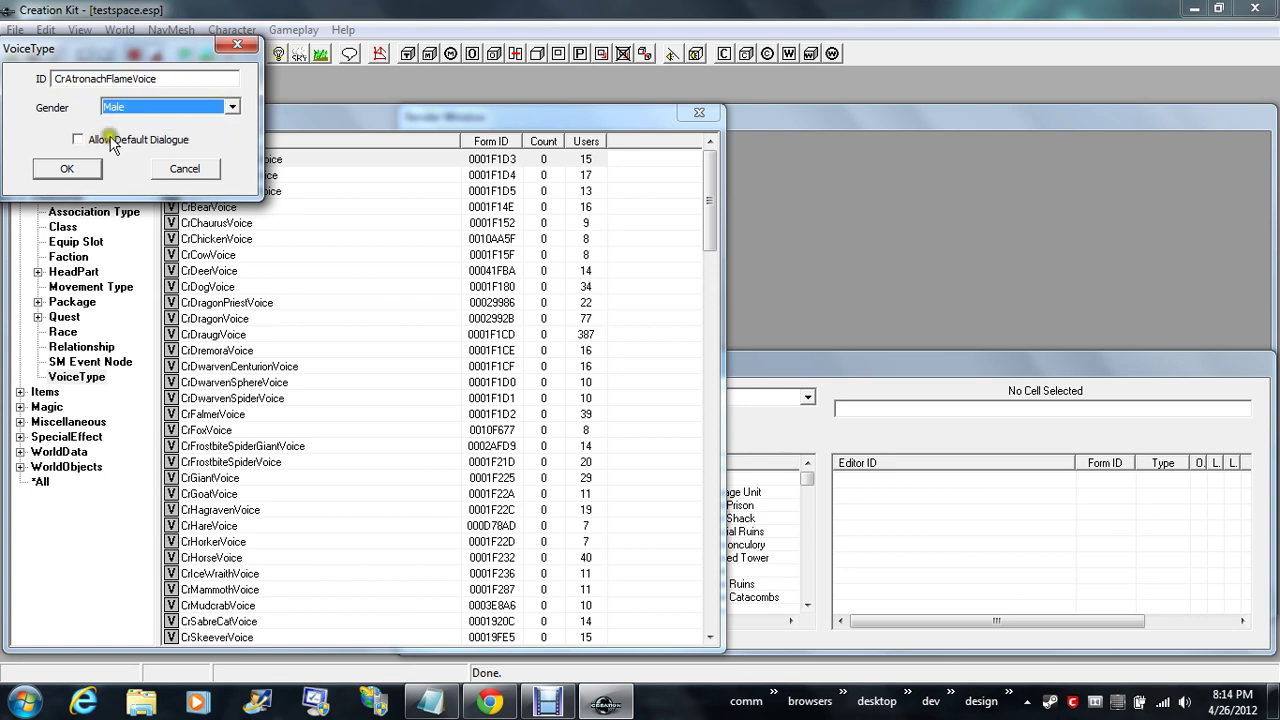
click(181, 168)
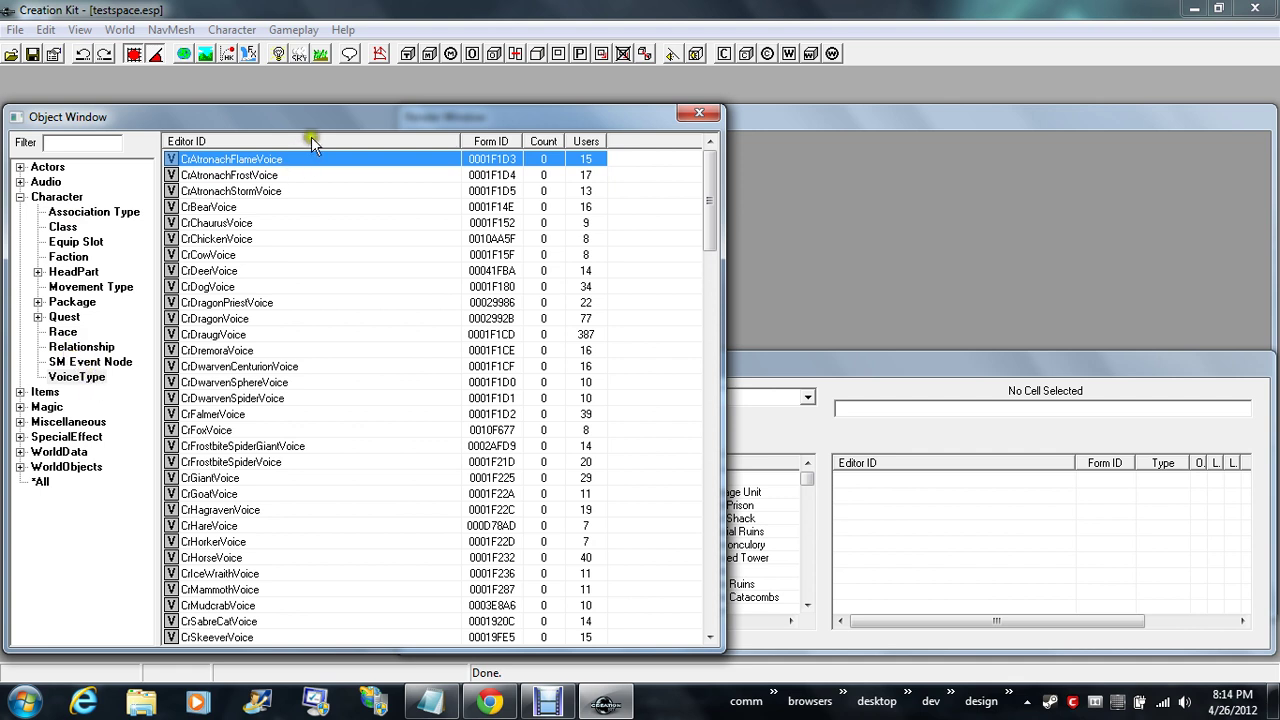
click(84, 380)
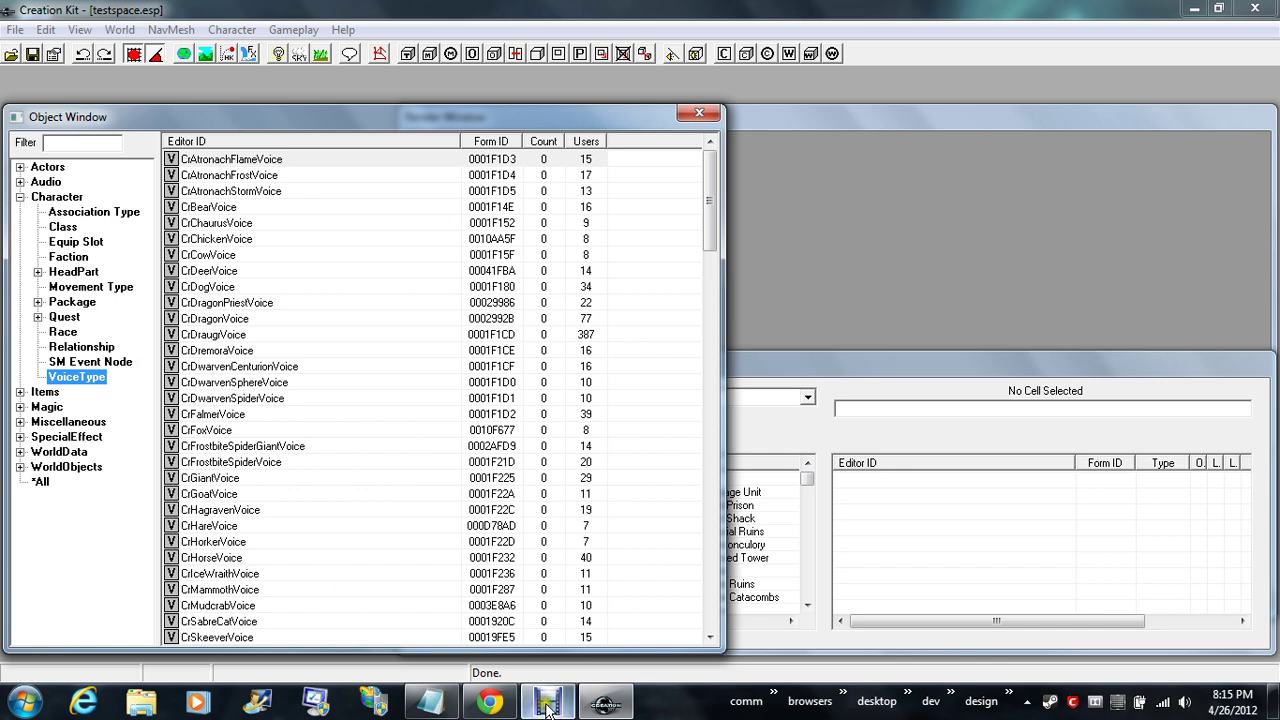
mouse_move(547, 708)
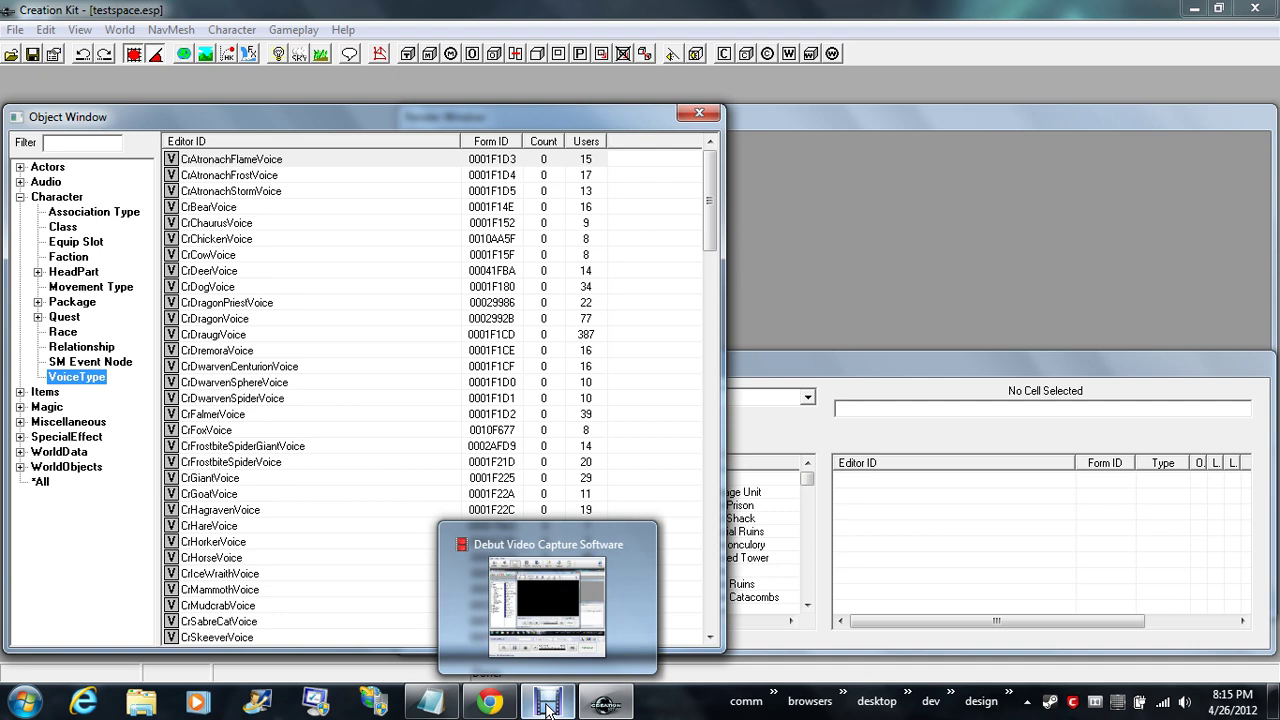